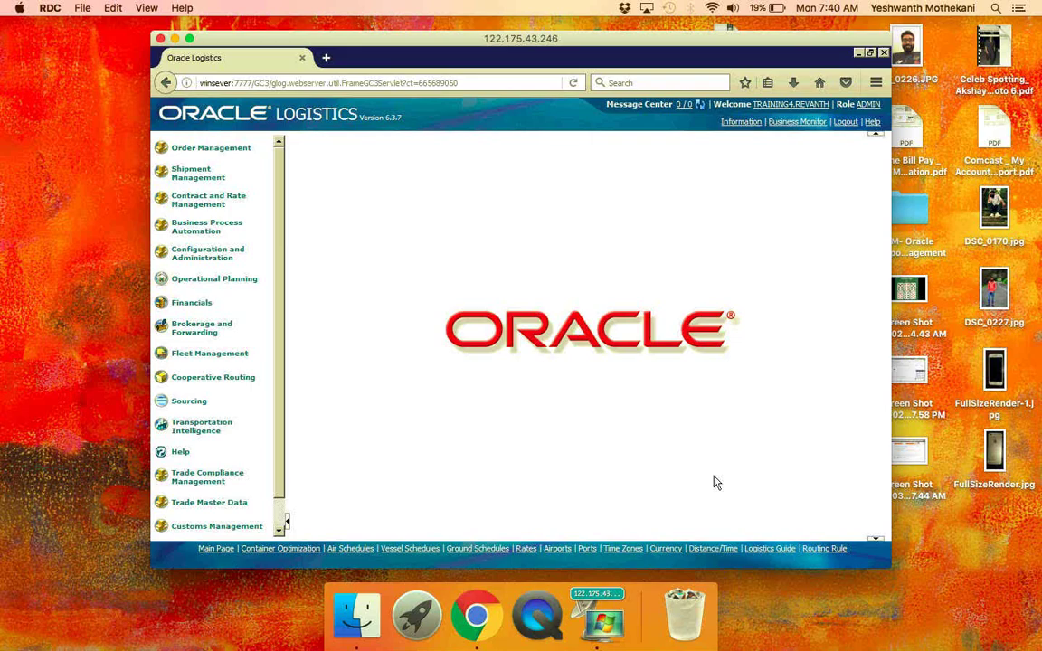
- Search the equipment group profile sets under Shipment Management for IDs beginning with R_LAND_EQUIPMENT
click(192, 174)
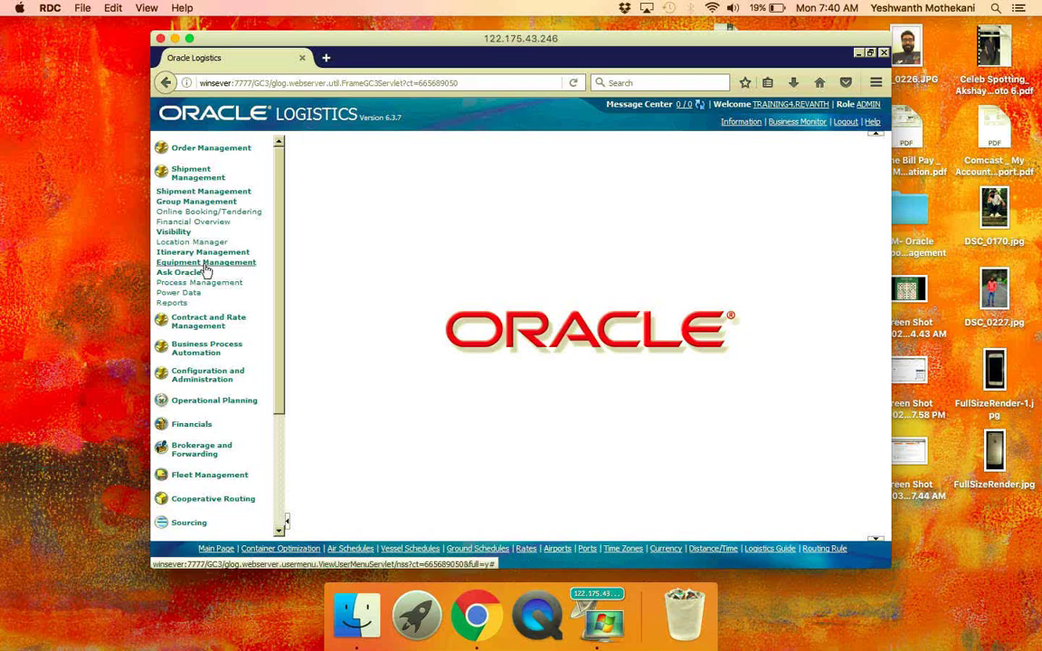
click(205, 264)
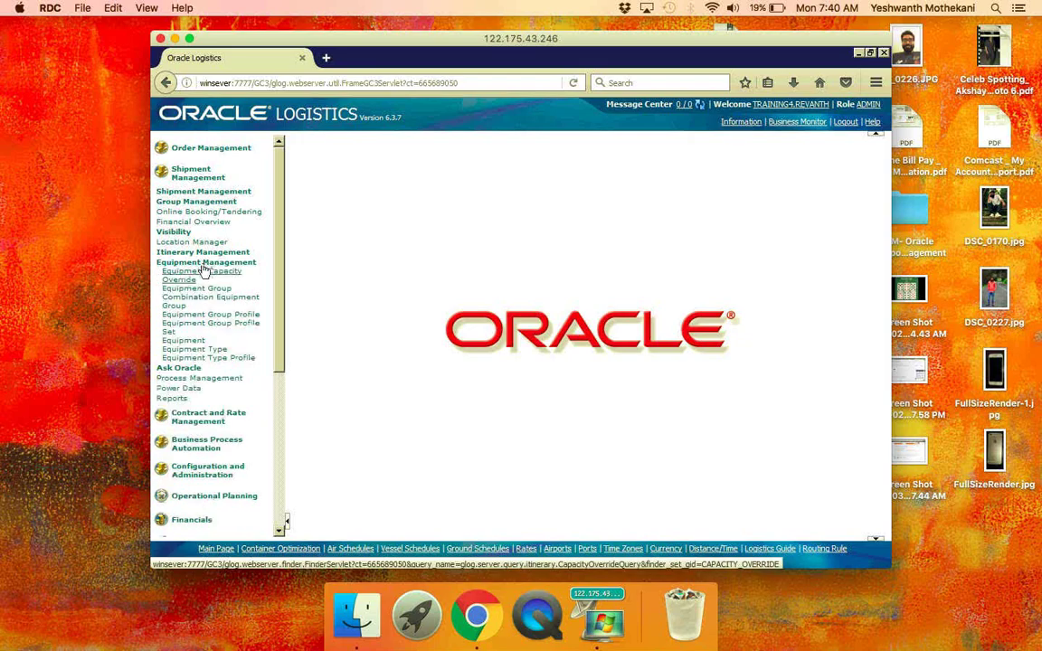
click(191, 329)
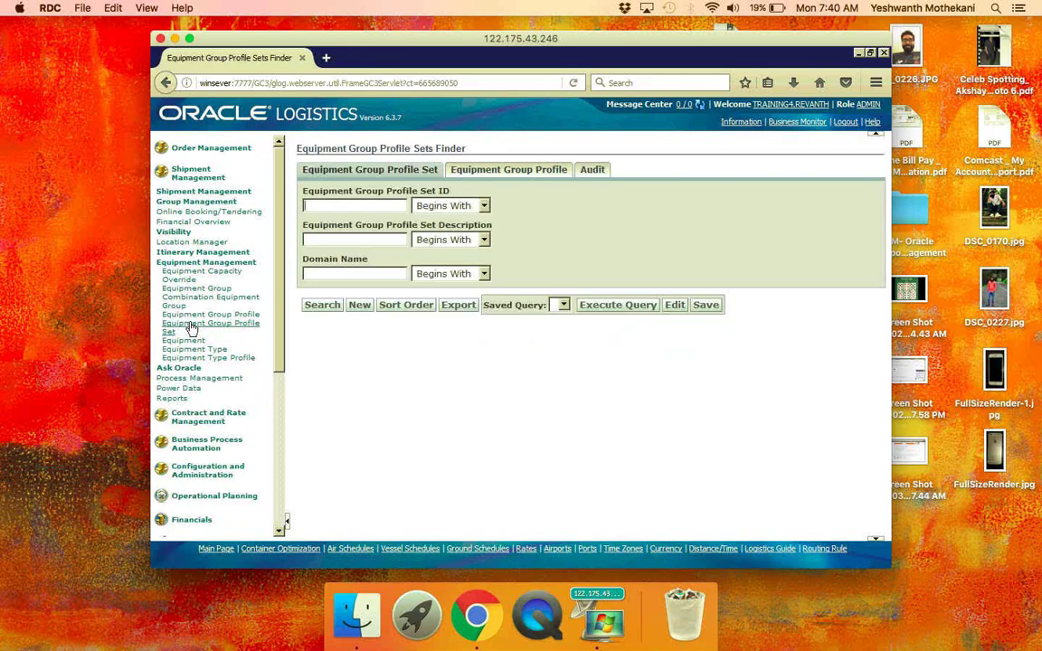
text(R_LAND_EQUIPMENT)
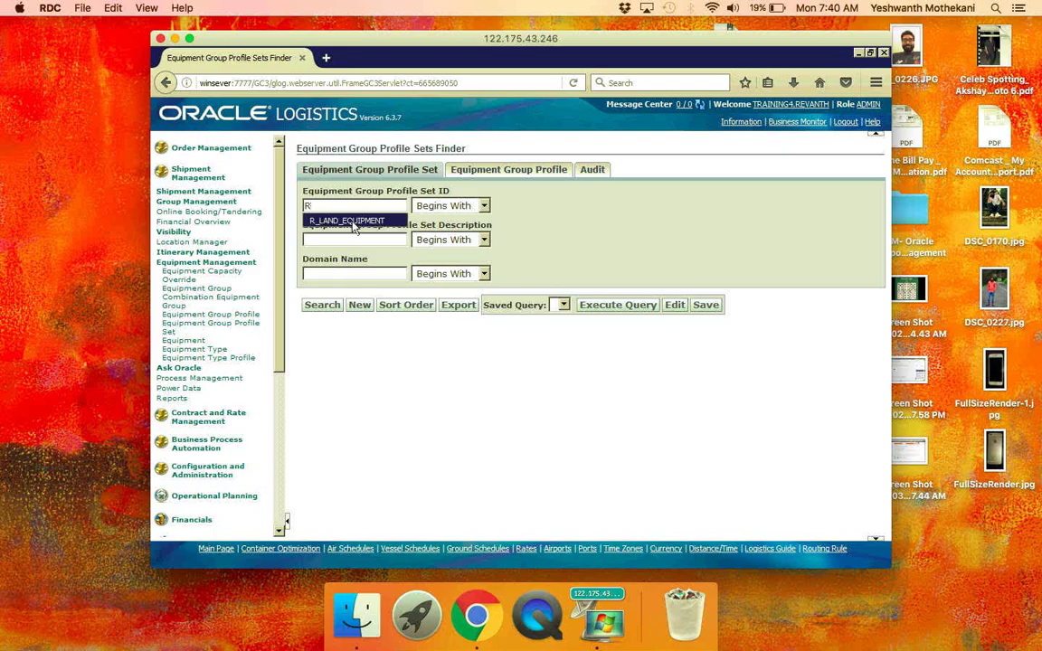
click(353, 222)
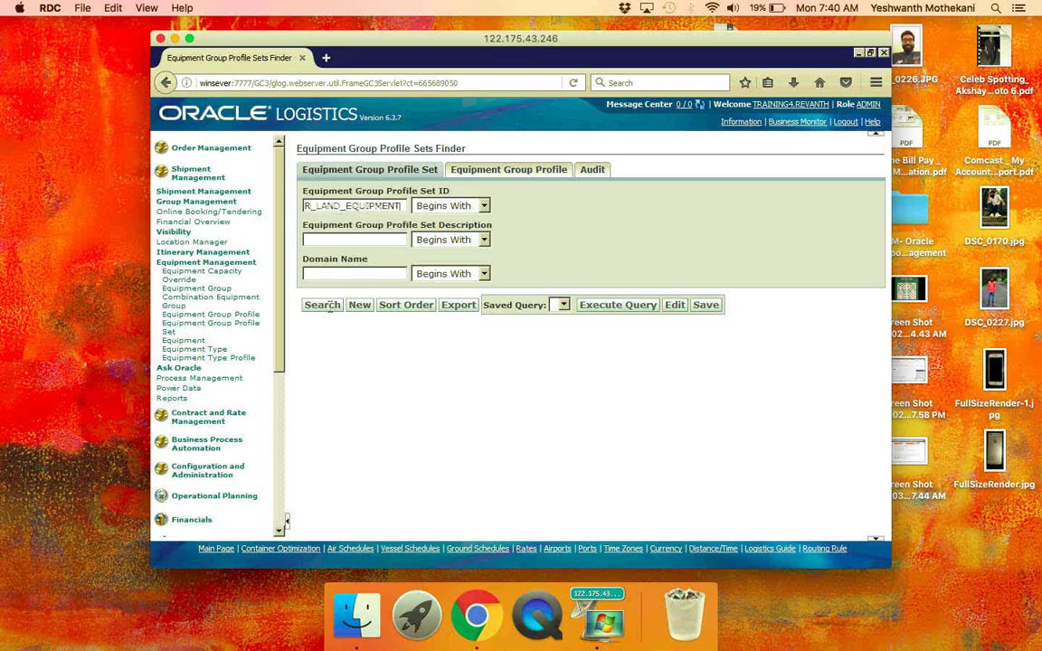
click(323, 305)
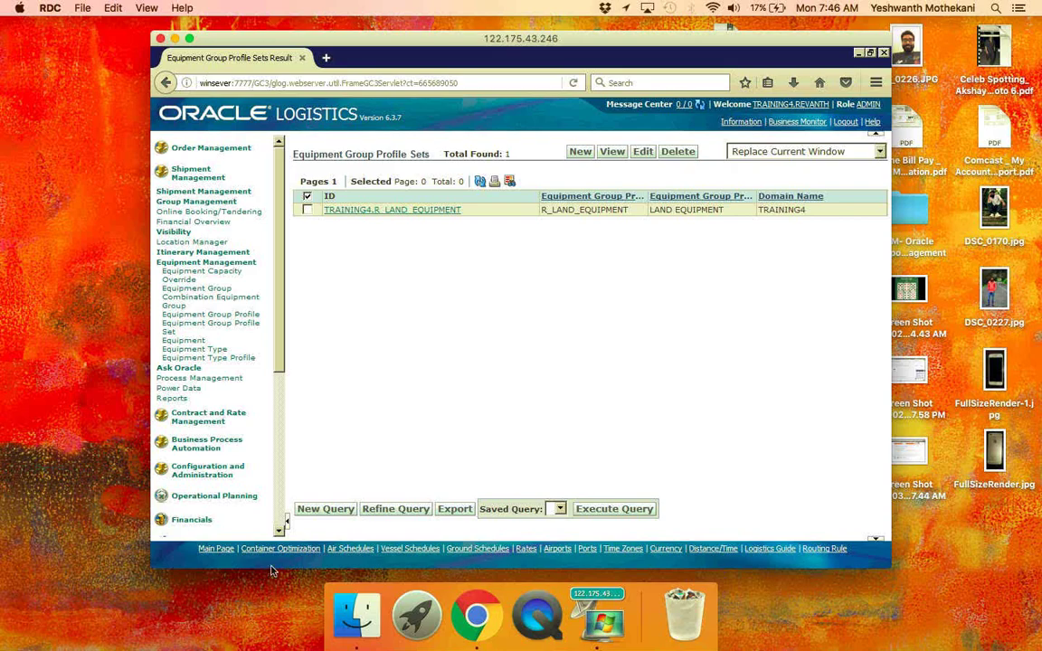
key(super+Tab)
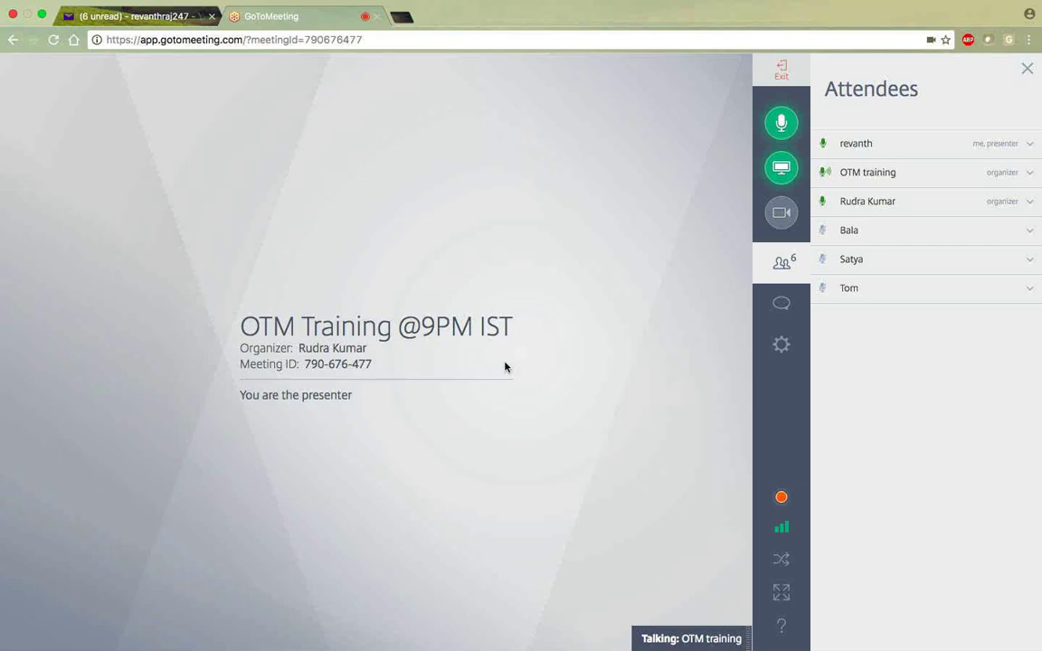
key(super+Tab)
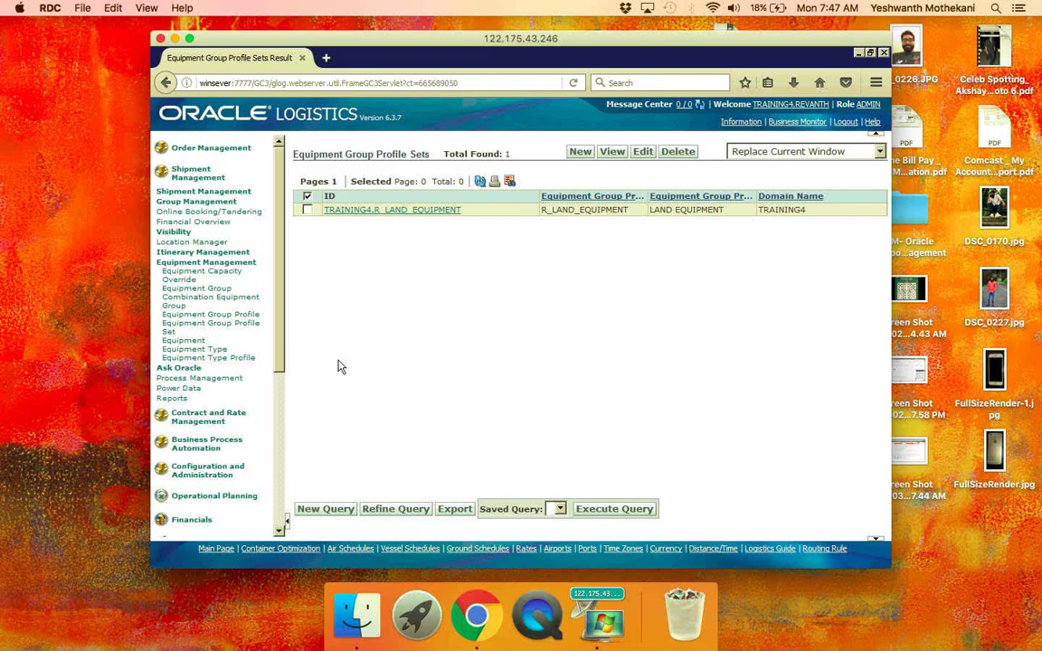
click(213, 422)
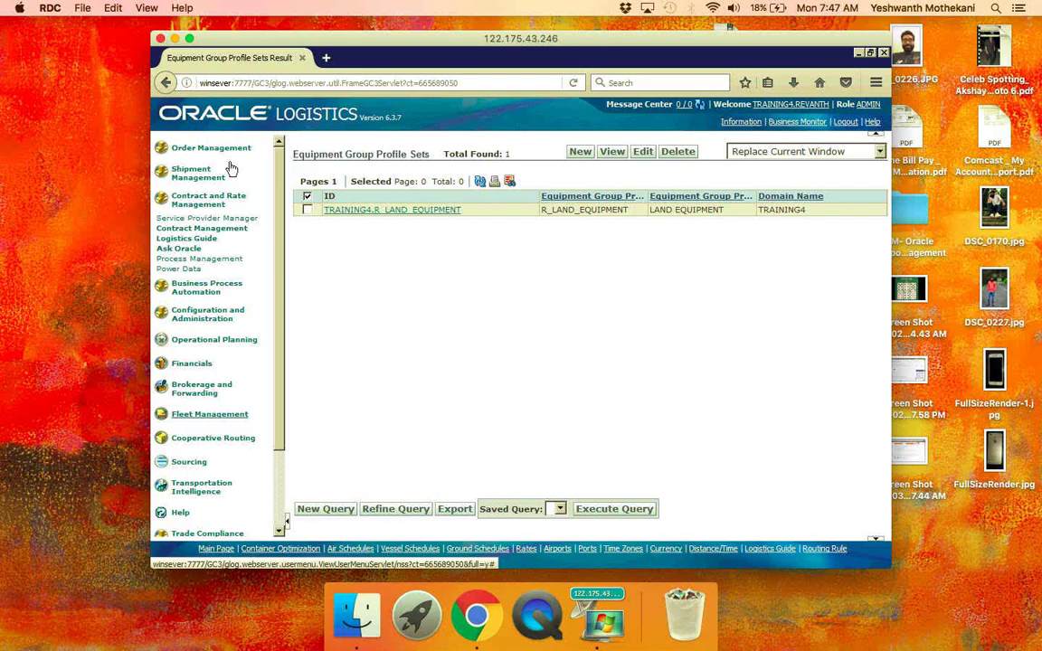
click(203, 229)
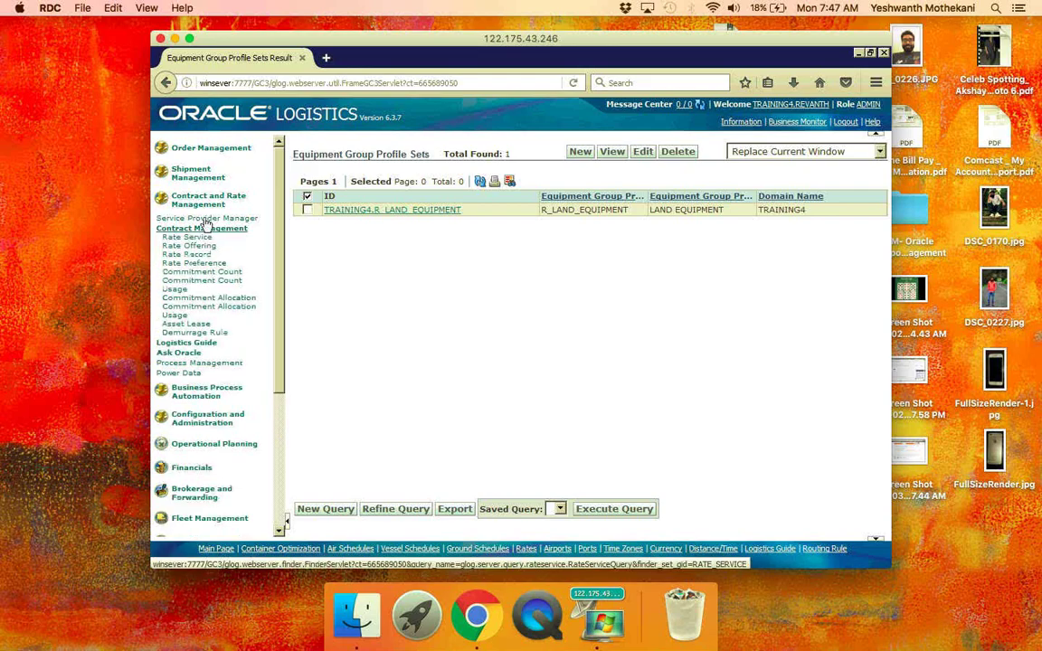
- List all itineraries in Itinerary Manager without filters and open the DOM_IND2IND itinerary from the second results page
click(201, 177)
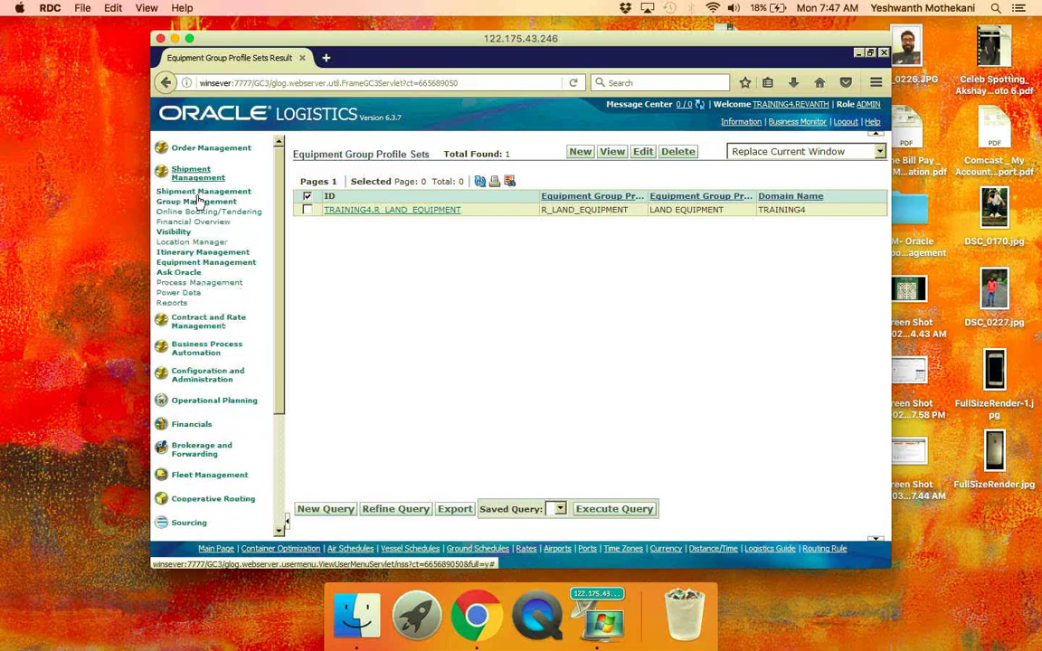
click(188, 254)
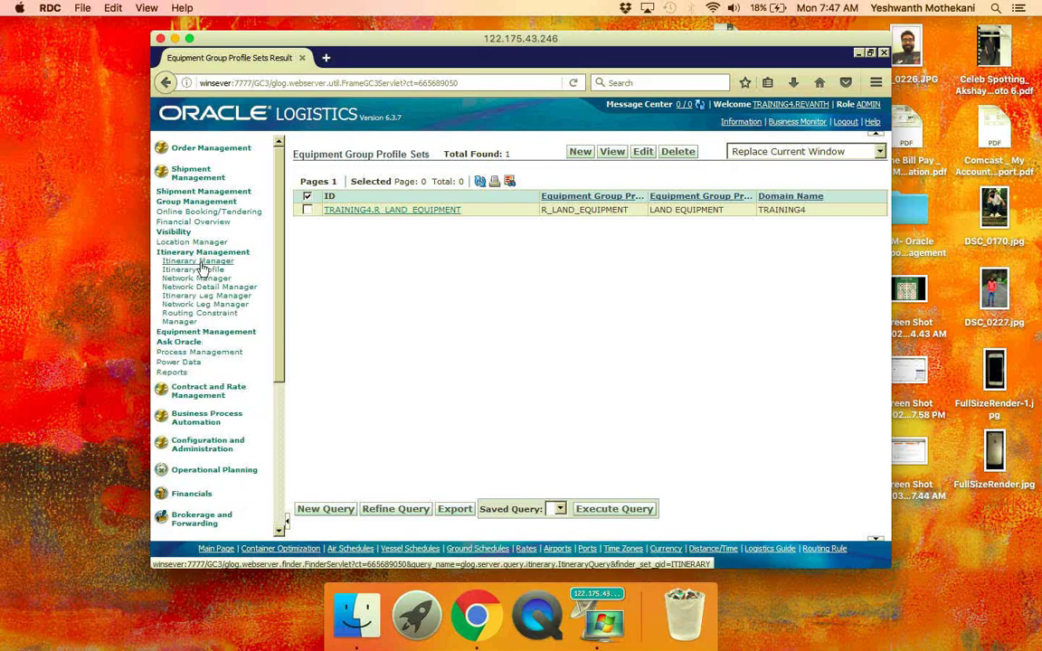
click(201, 264)
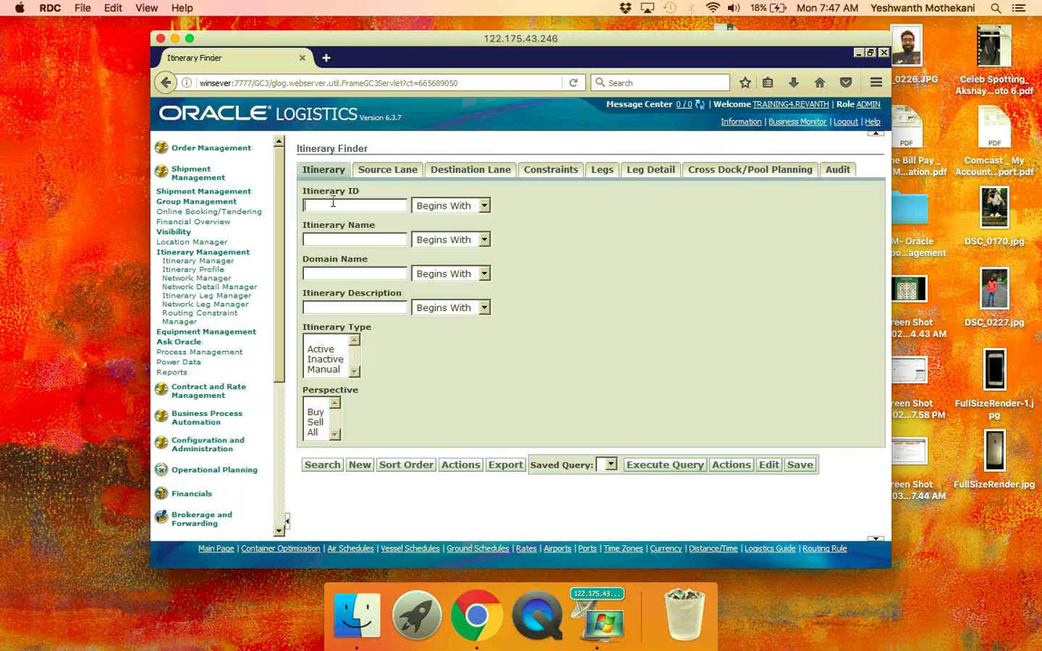
click(322, 465)
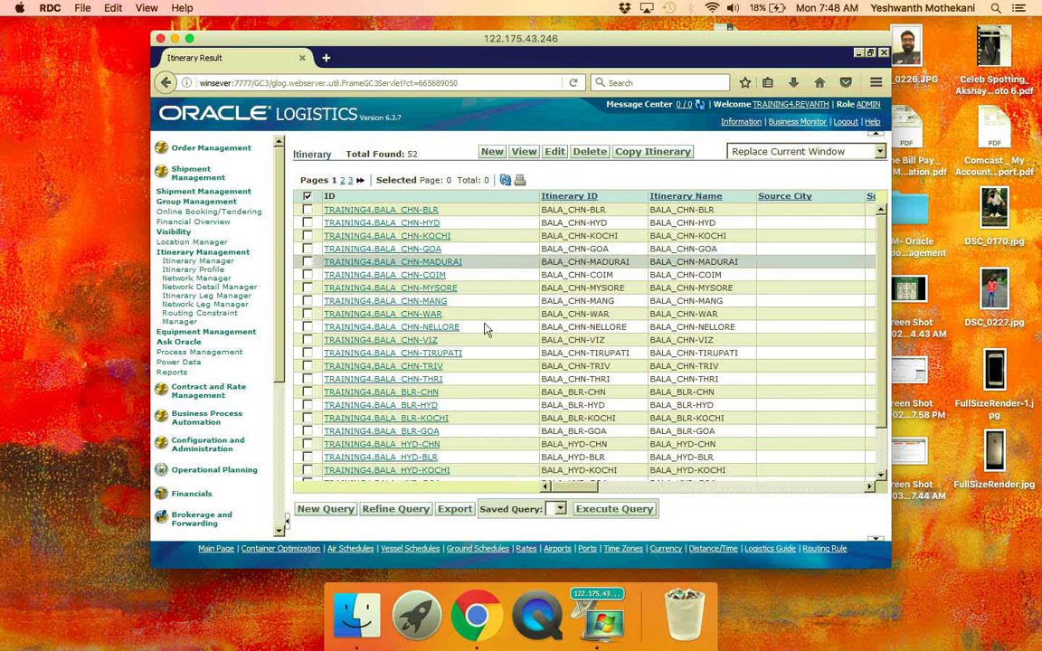
scroll(484, 330, down, 2)
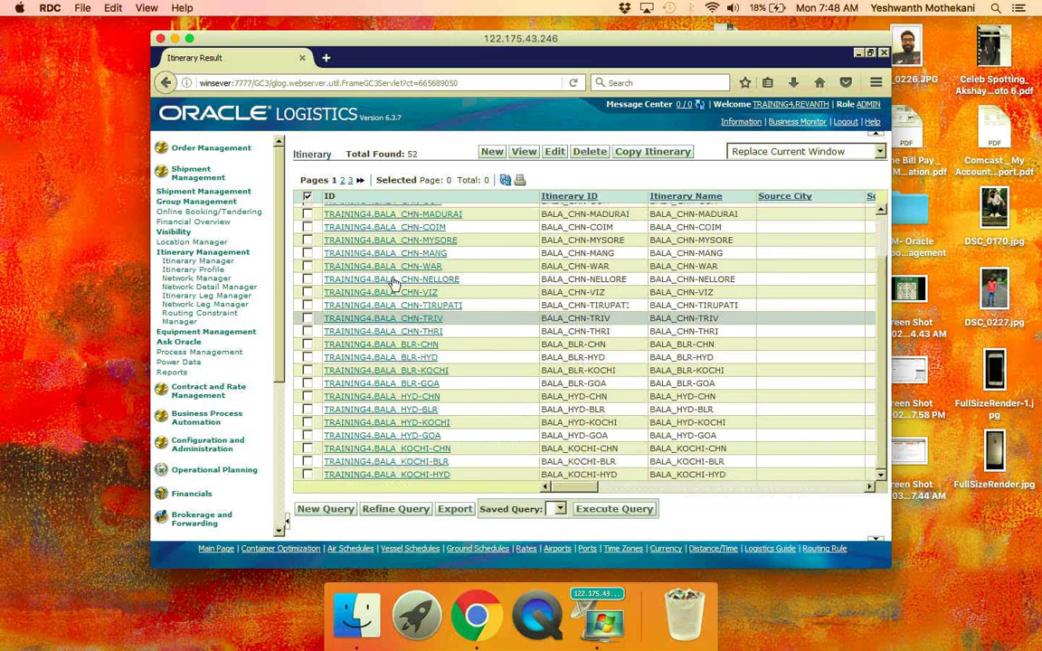
click(343, 181)
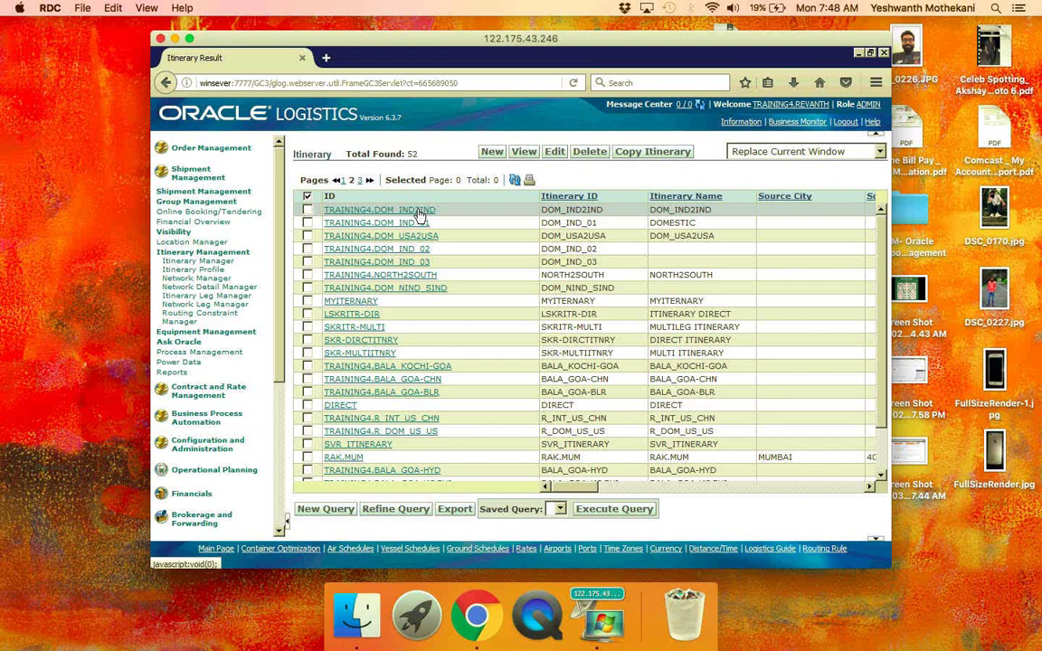
click(419, 215)
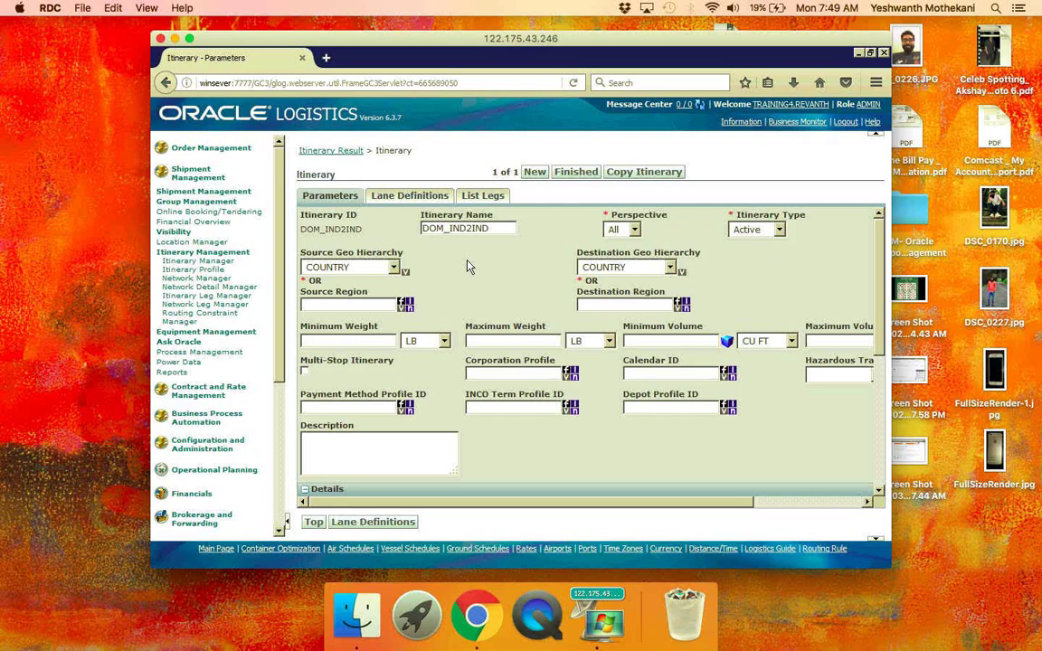
double_click(499, 225)
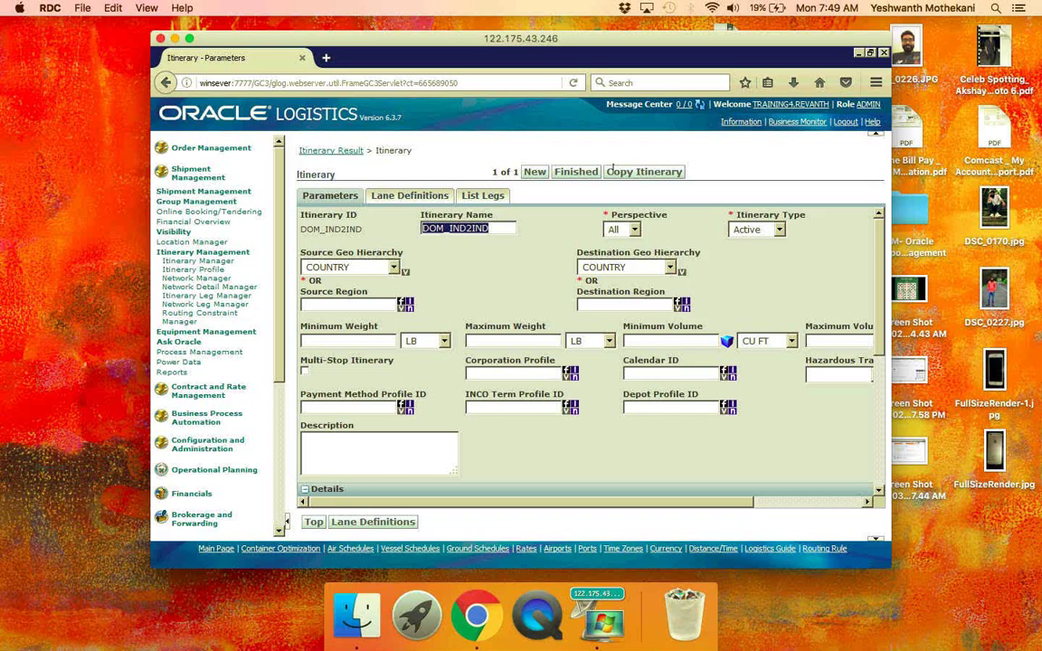
click(641, 174)
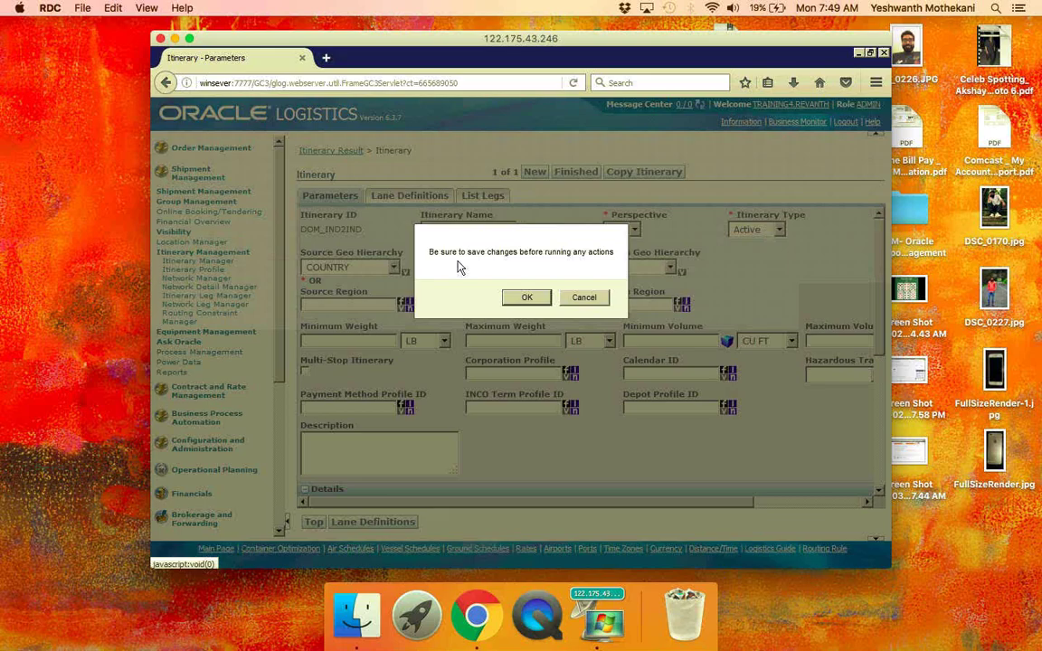
click(589, 300)
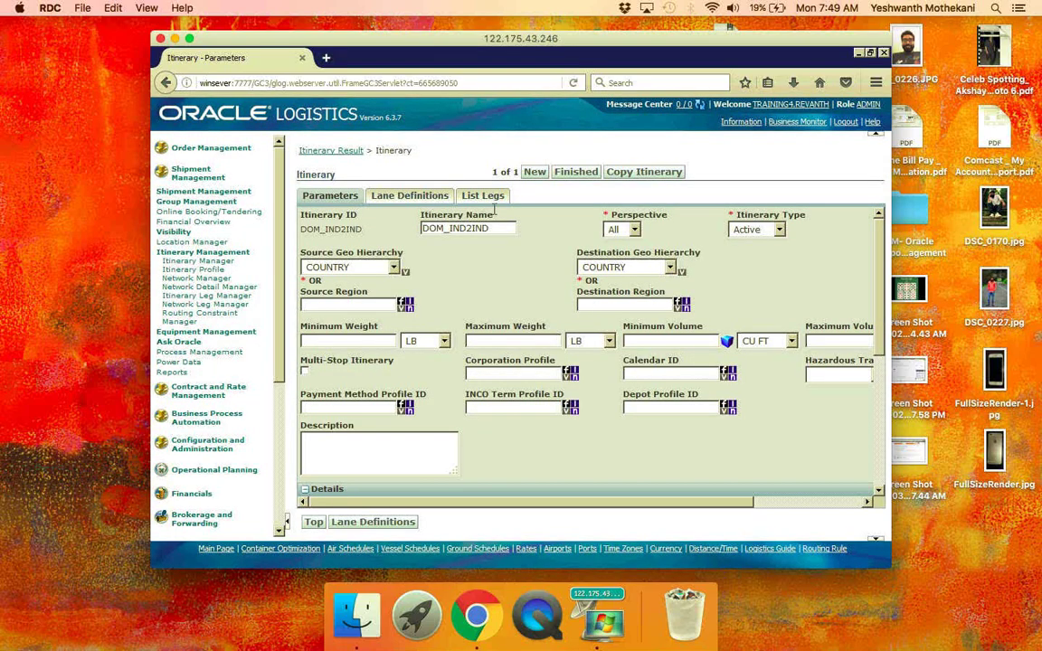
- Copy the itinerary name DOM_IND2IND from the itinerary's parameters
double_click(503, 229)
triple_click(503, 230)
key(super+c)
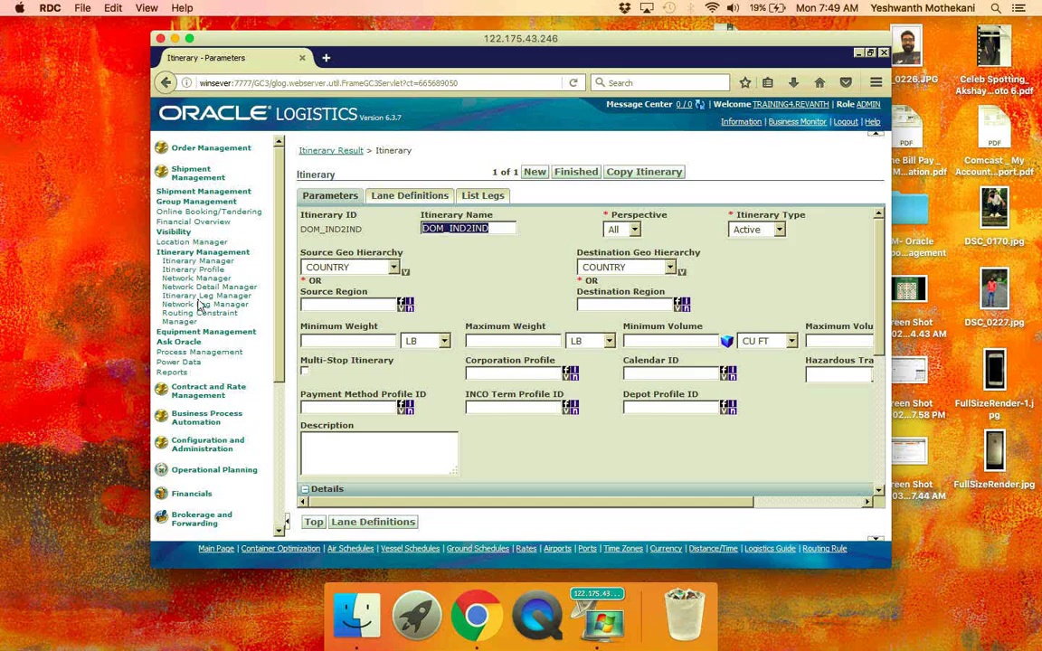
- List all rate services under Contract Management without filters and open the DOM_CON_CON rate service
click(205, 396)
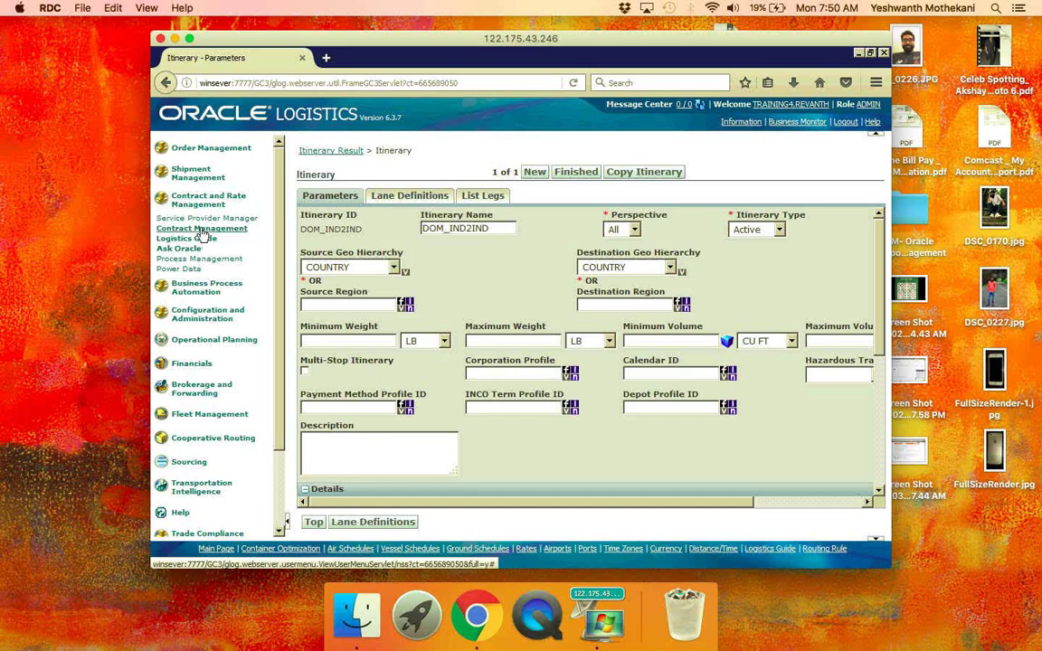
click(203, 229)
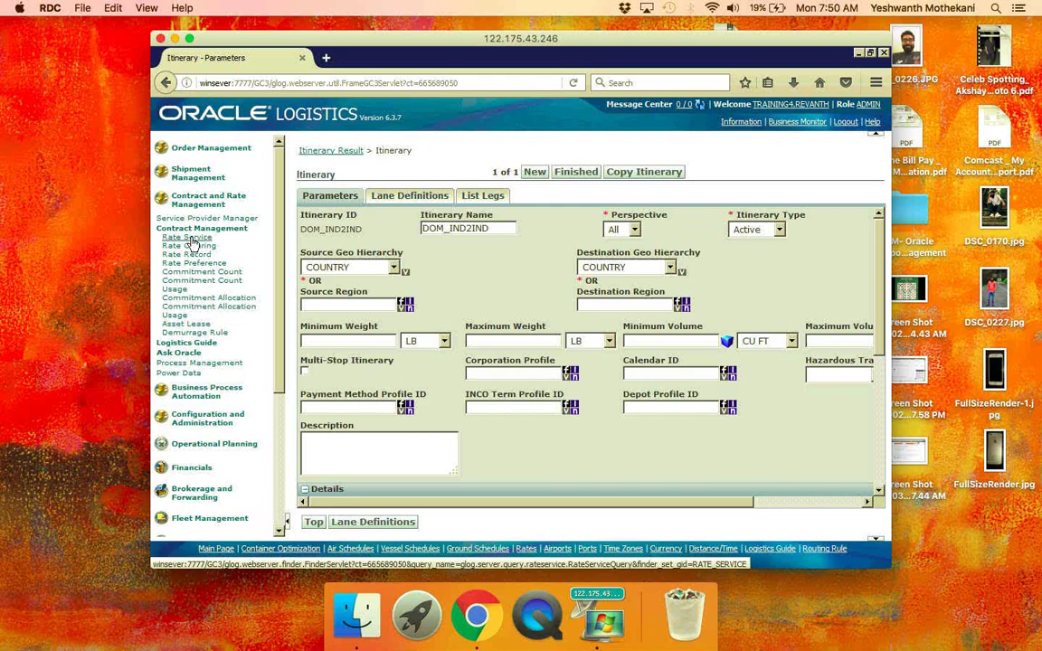
click(190, 239)
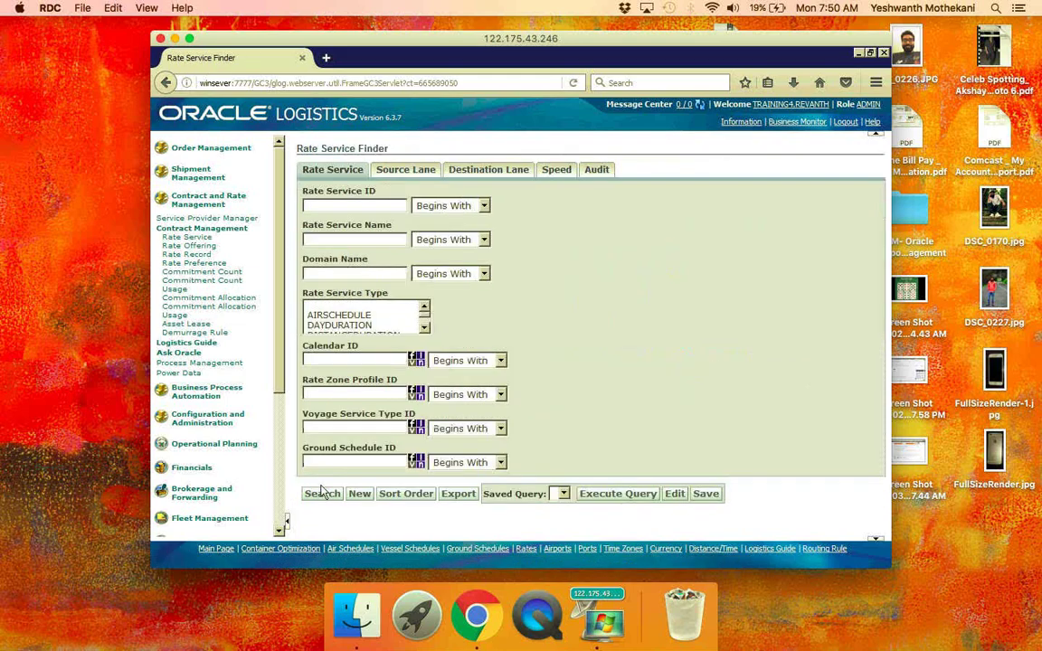
click(322, 496)
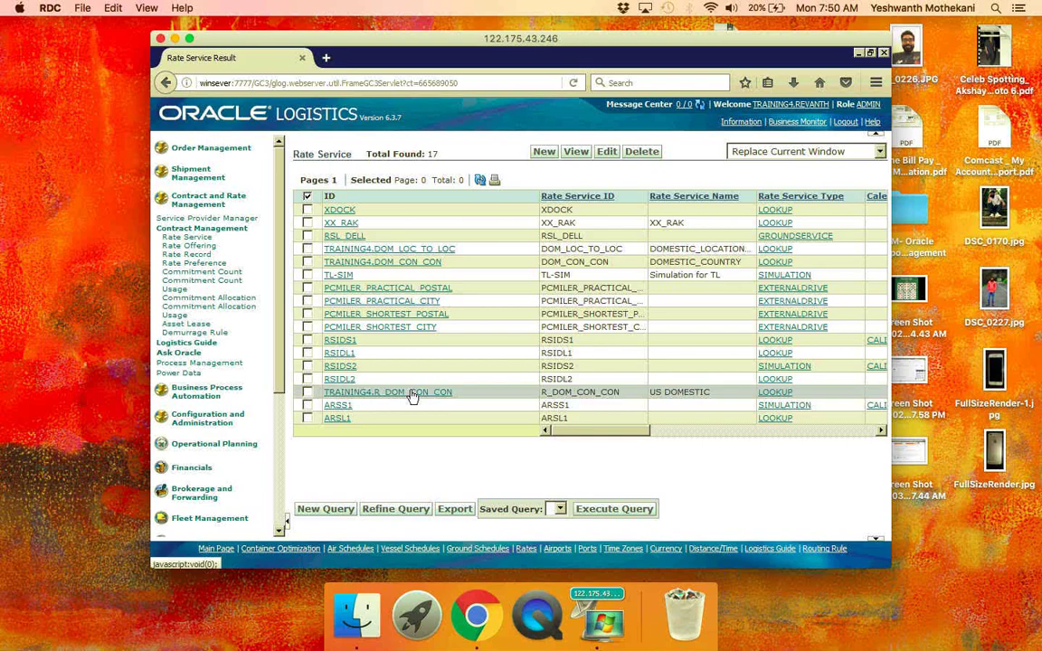
click(413, 270)
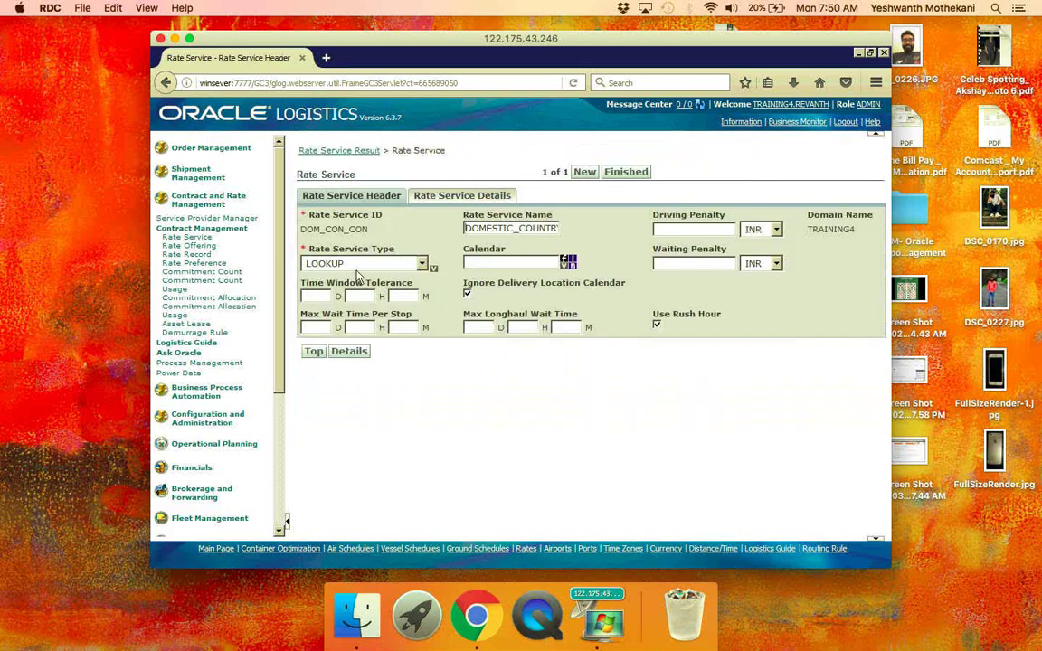
- Examine the rate service's details and the definition of its CON_TO_CON lane, closing the lane window when done
click(450, 201)
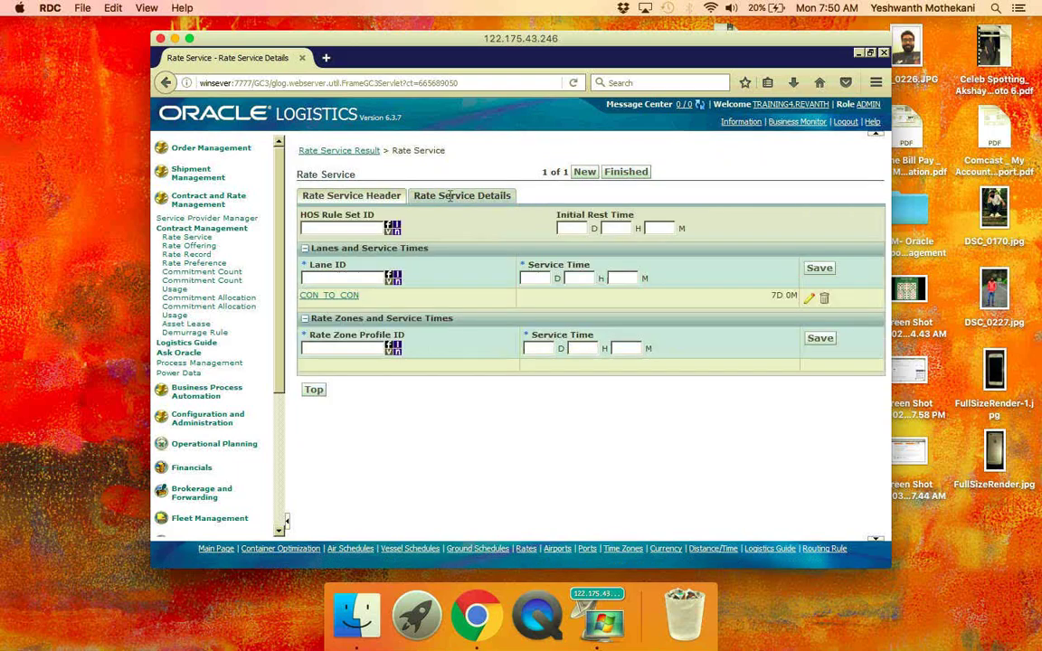
click(333, 297)
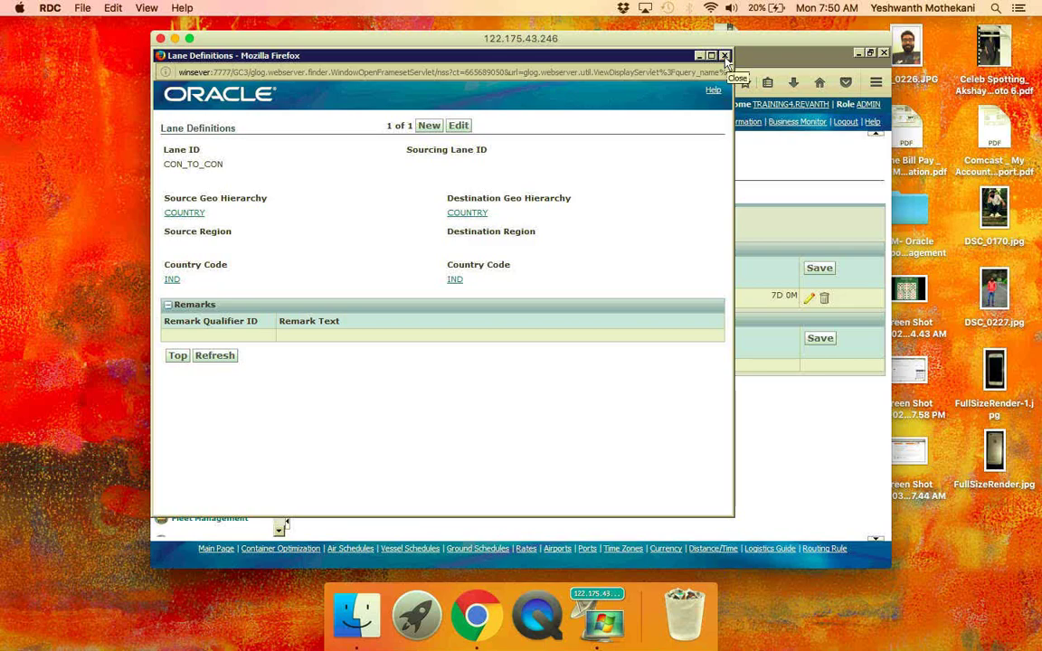
click(725, 56)
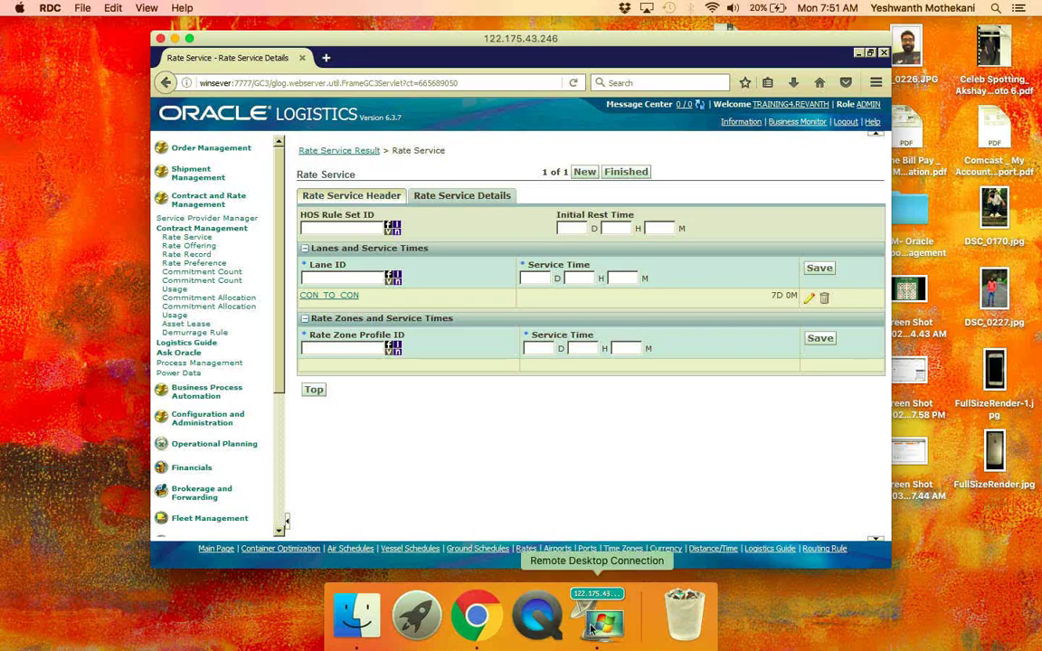
- Switch to GoToMeeting and send the copied itinerary name DOM_IND2IND to everyone in the meeting chat
key(super+Tab)
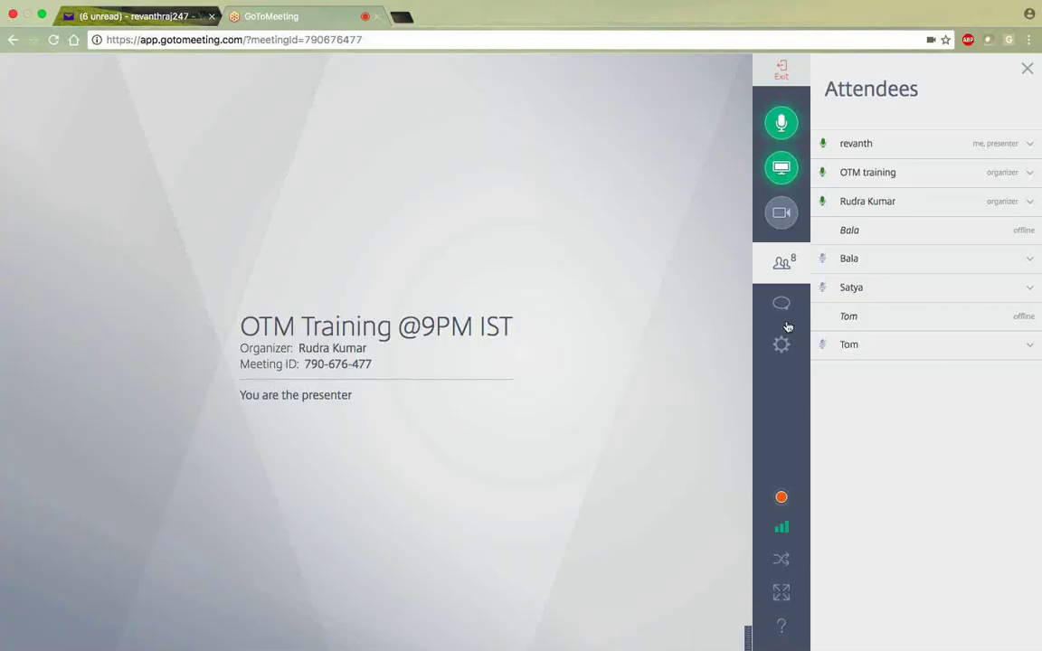
click(784, 303)
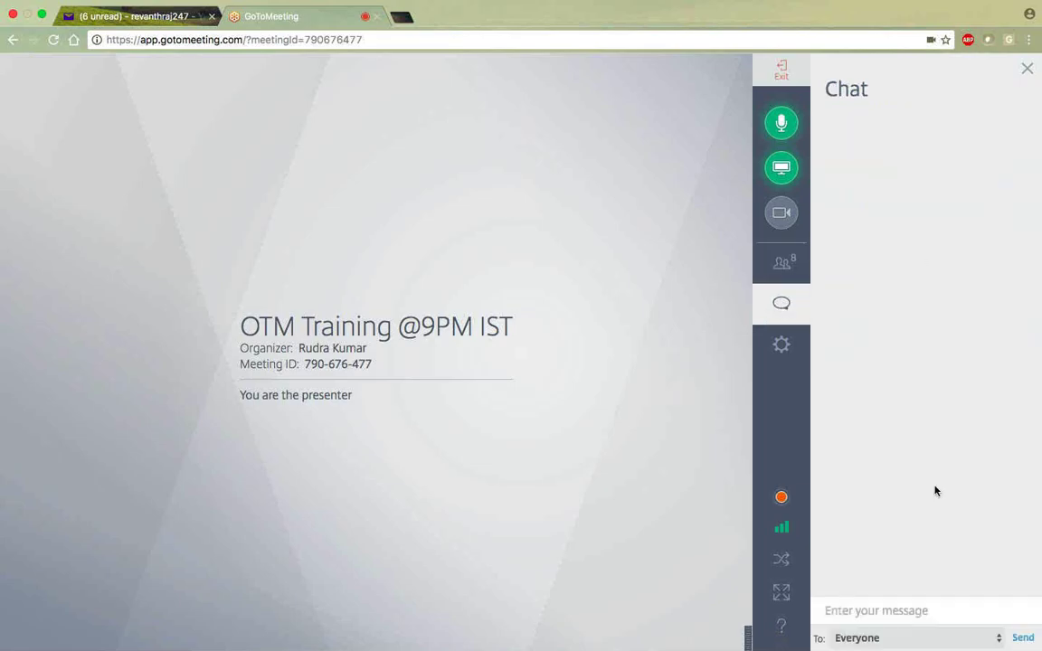
key(super+v)
key(Return)
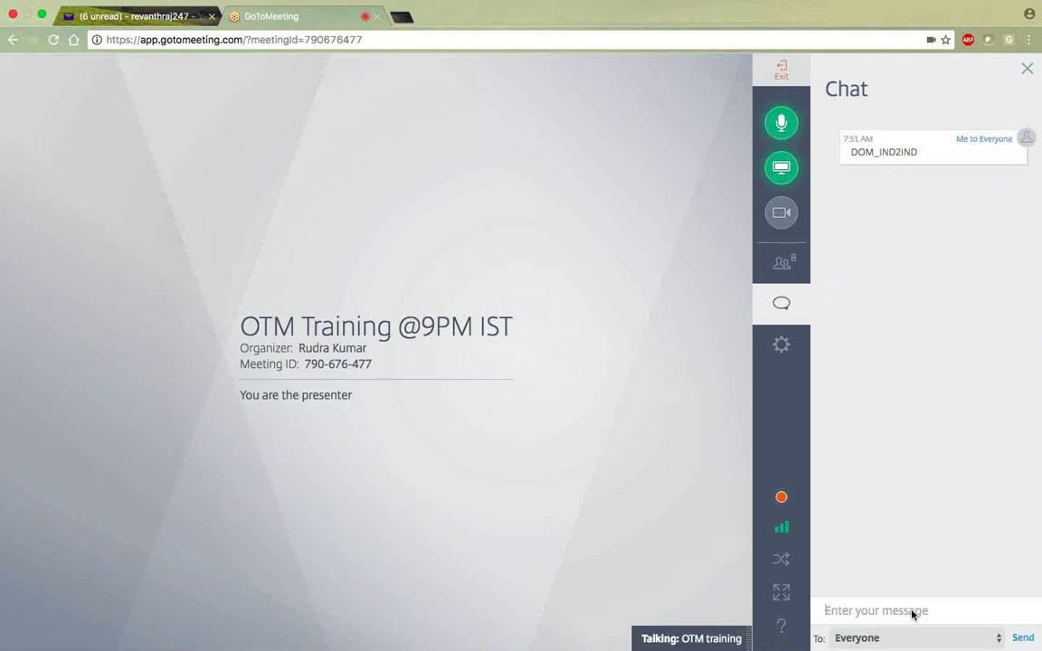
- Switch back to the Oracle Logistics session and copy the rate service ID DOM_CON_CON from the rate service header
key(super+Tab)
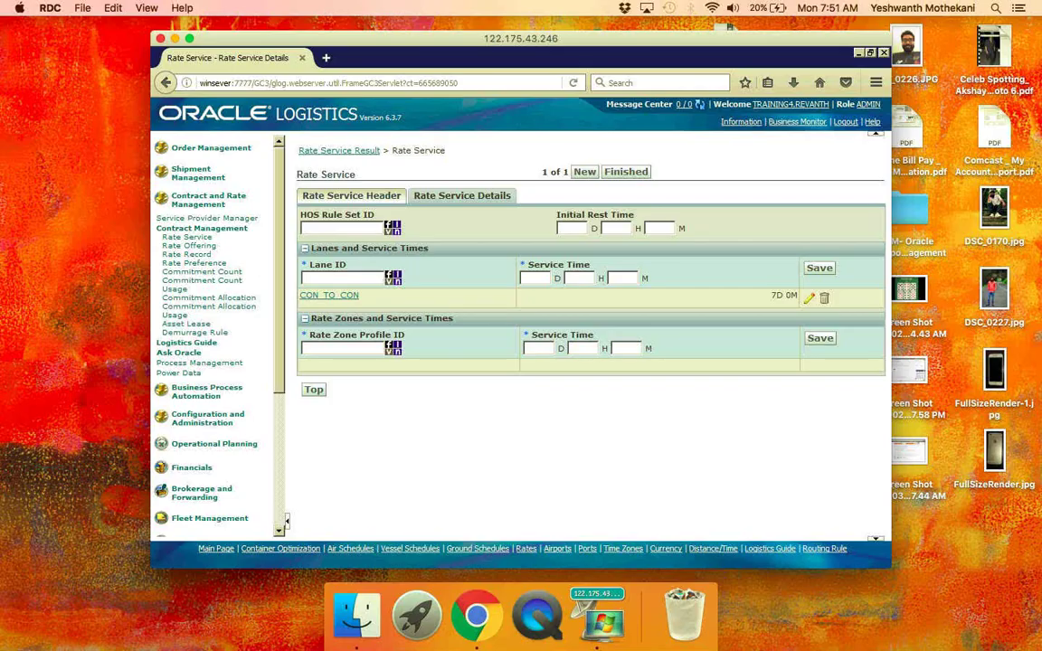
click(352, 196)
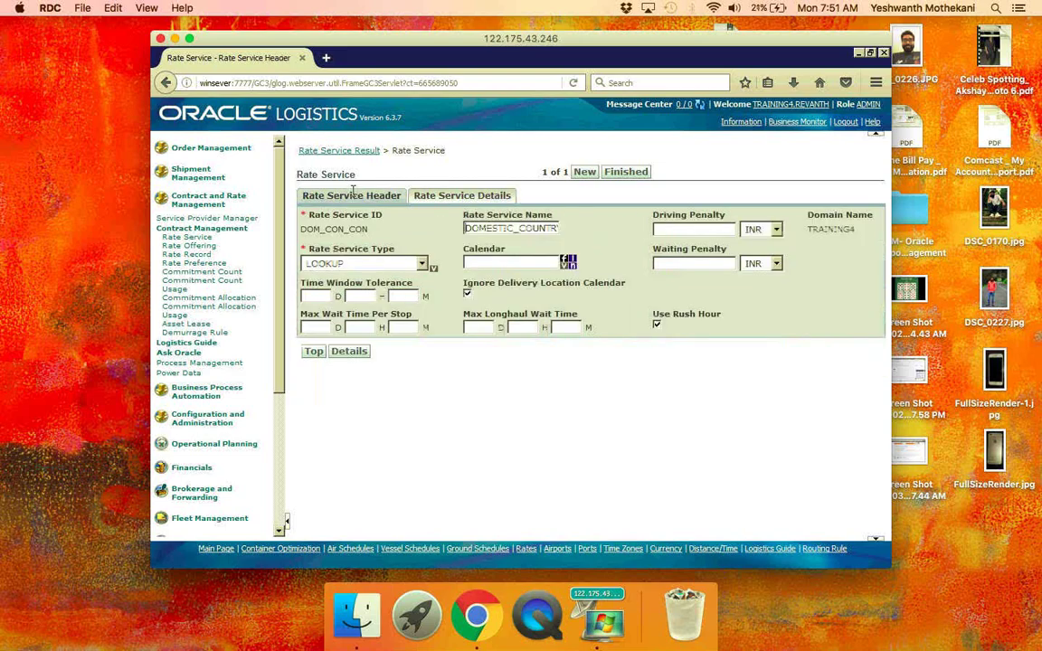
double_click(535, 227)
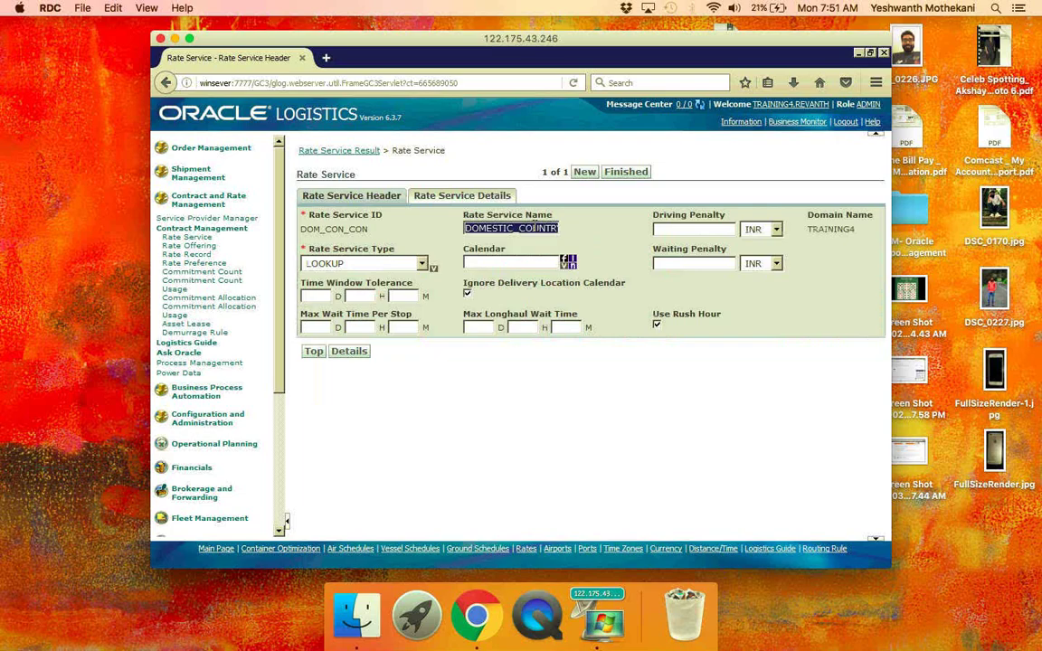
double_click(351, 231)
key(super+c)
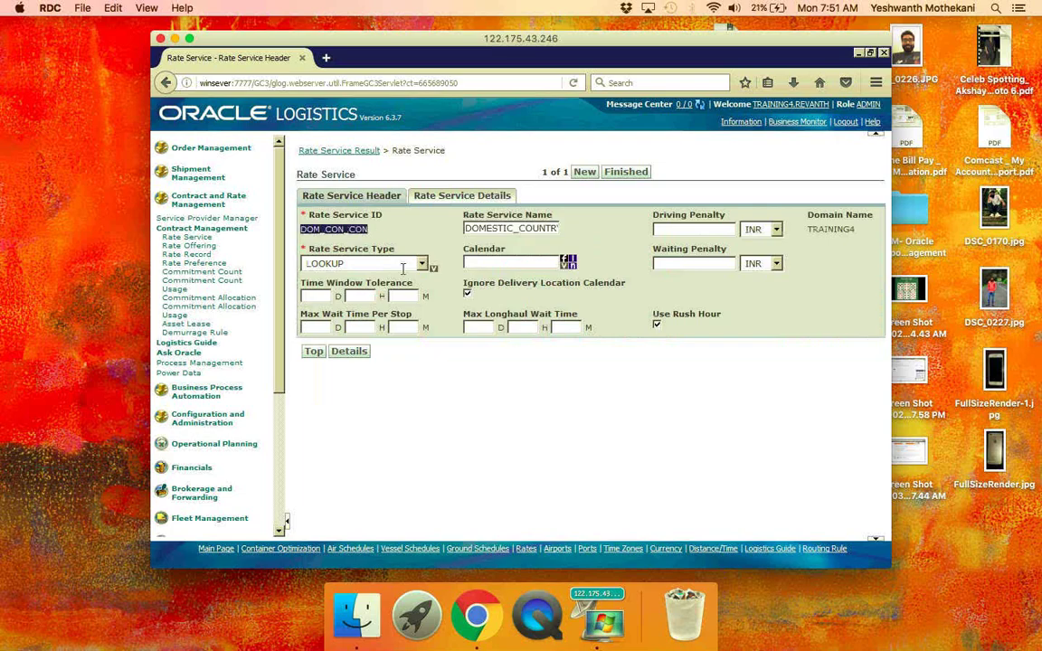
- Switch to GoToMeeting and send the copied rate service ID DOM_CON_CON to everyone in the meeting chat
key(super+Tab)
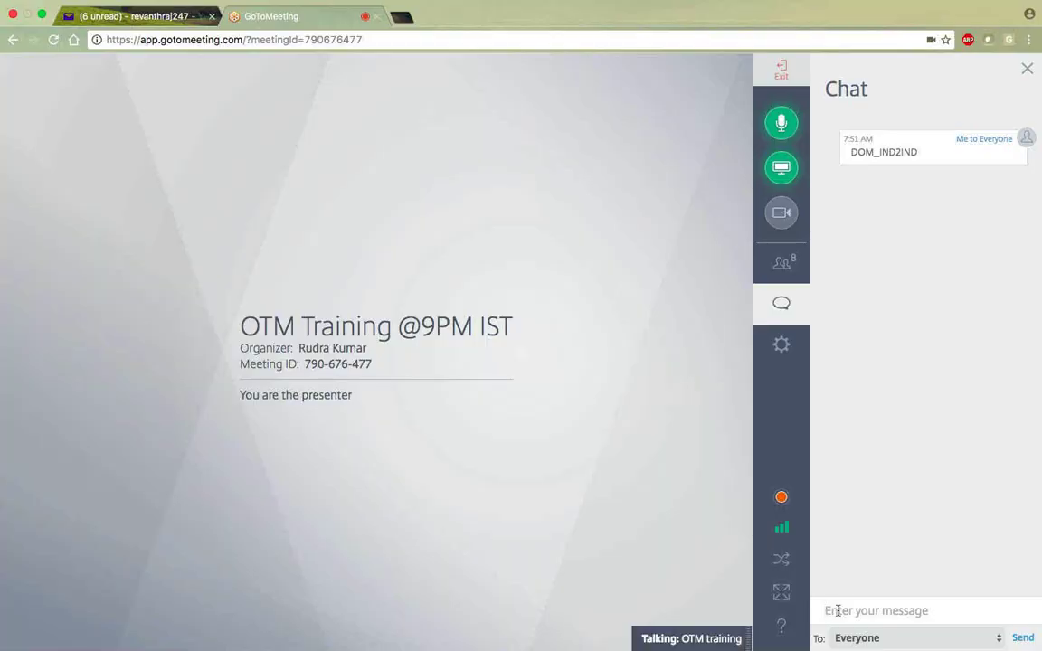
key(super+v)
key(Return)
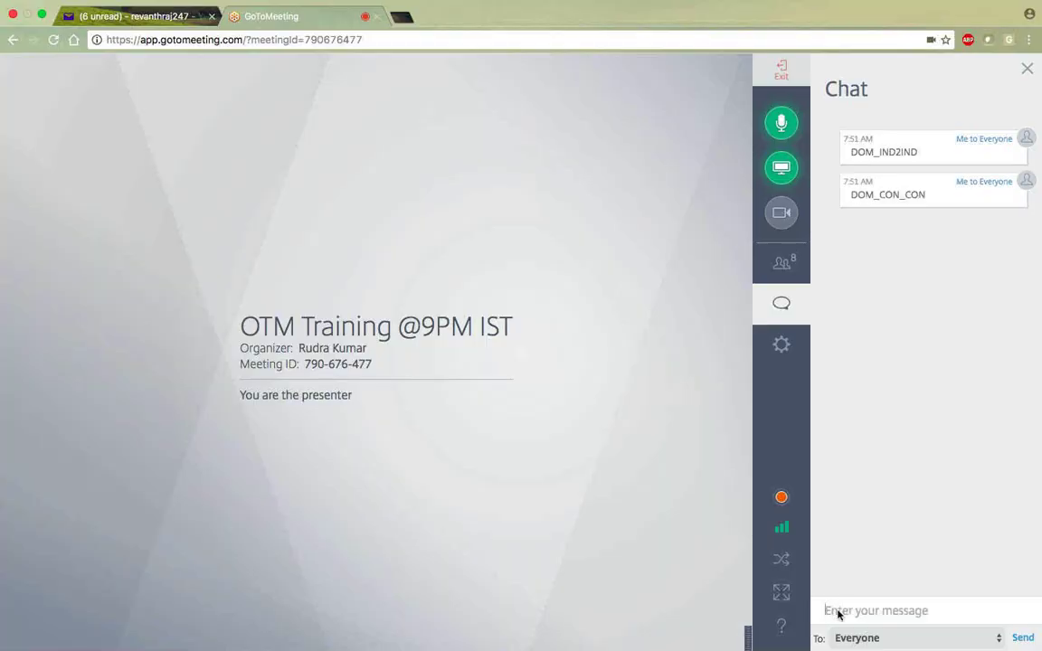
- Return to Oracle Logistics, list all rate offerings under Contract Management without filters and open TRAINING4.RO_DOM_CON_CON-1
key(super+Tab)
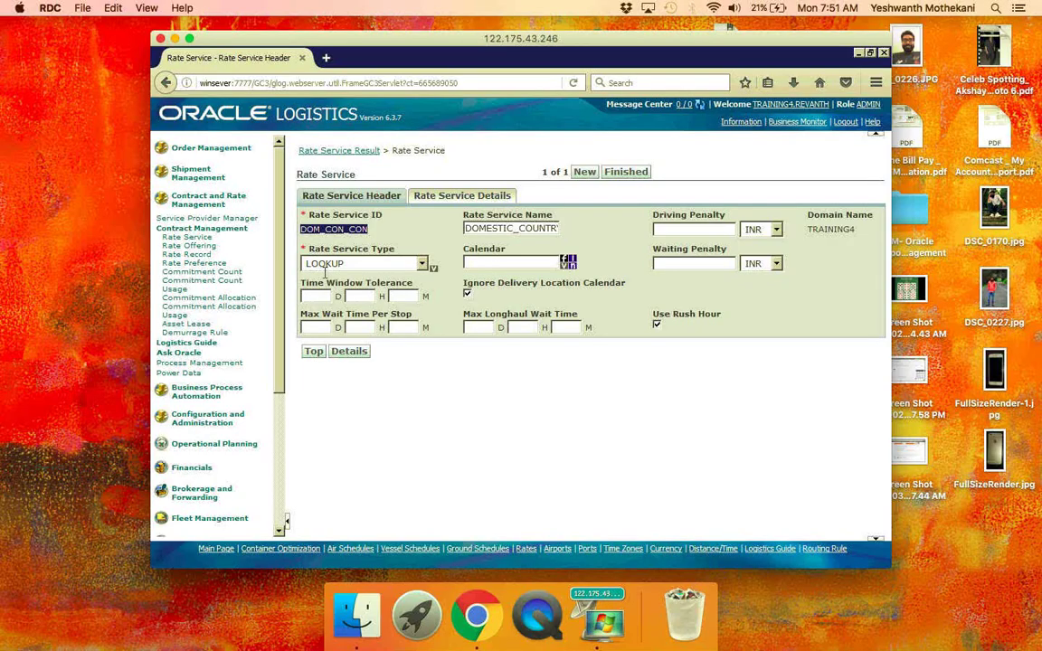
click(187, 246)
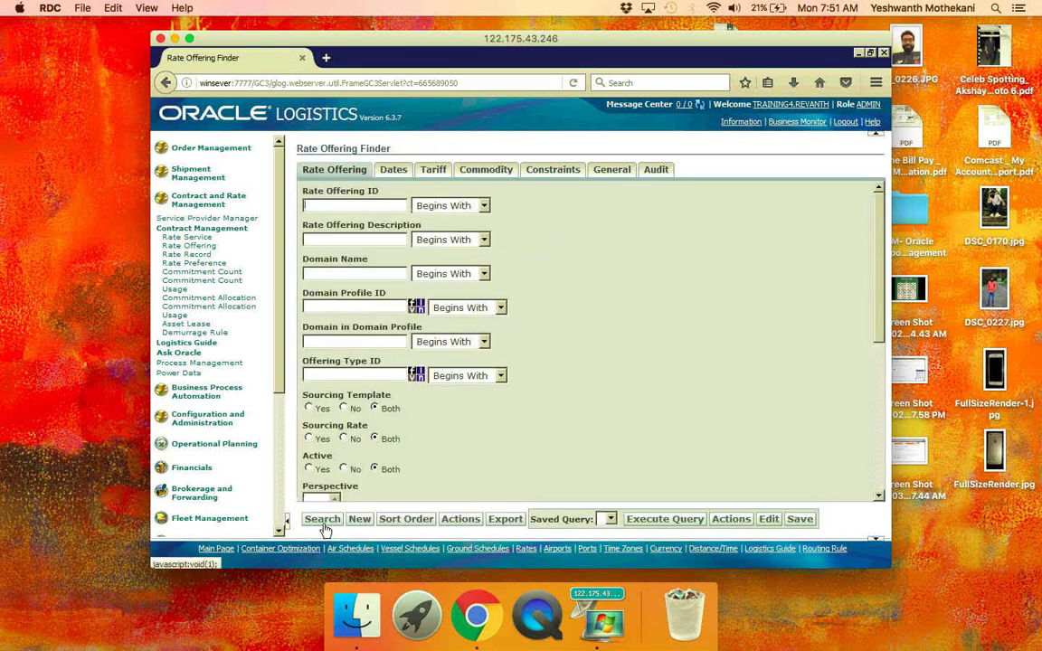
click(323, 520)
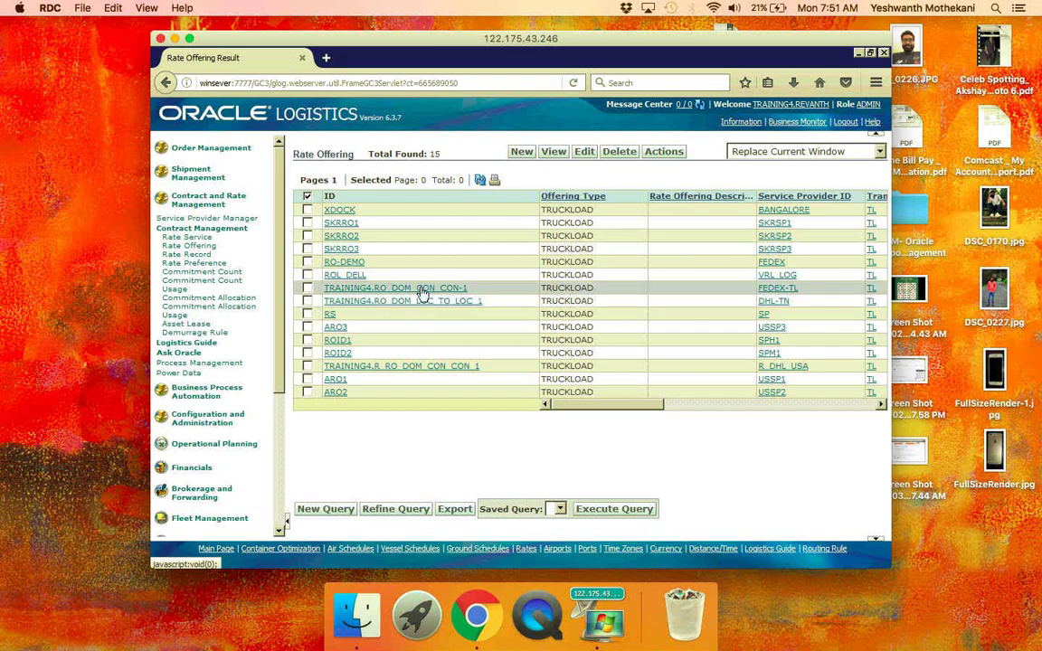
click(422, 293)
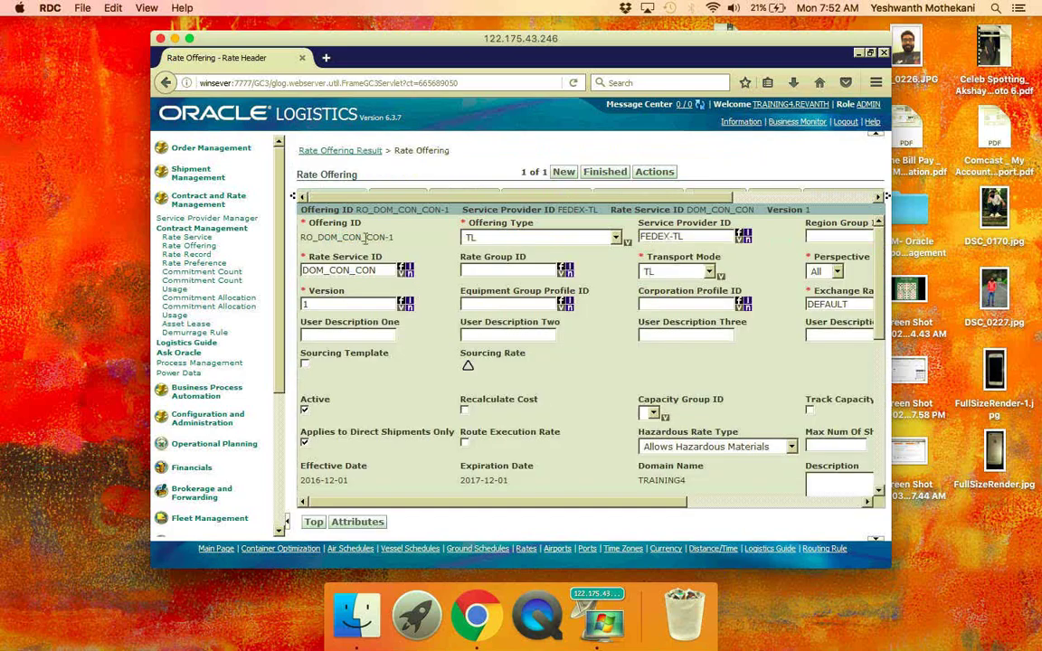
- Copy the offering ID RO_DOM_CON_CON-1 from the rate offering's header
double_click(371, 237)
triple_click(358, 237)
key(super+c)
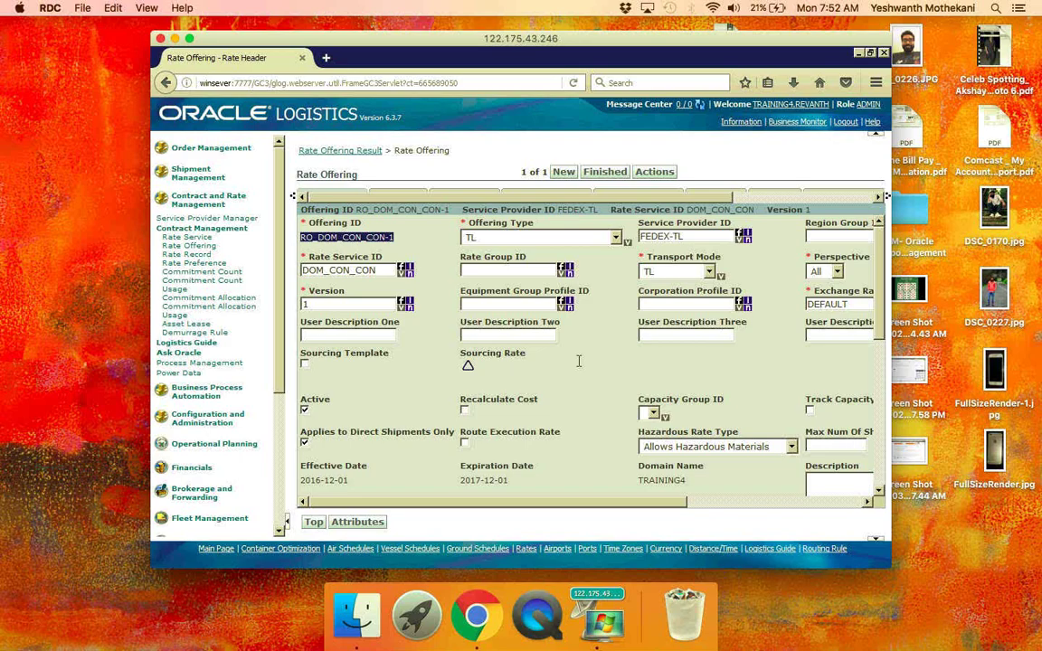
- Switch to GoToMeeting and send the copied offering ID RO_DOM_CON_CON-1 to everyone in the meeting chat
key(super+Tab)
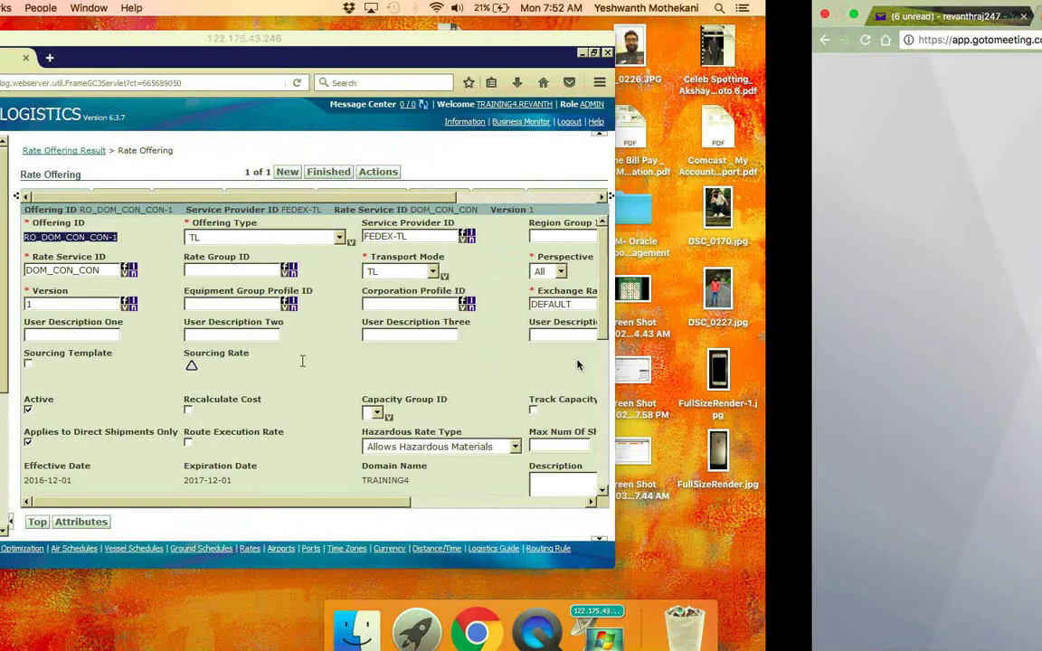
click(865, 607)
key(super+v)
key(Return)
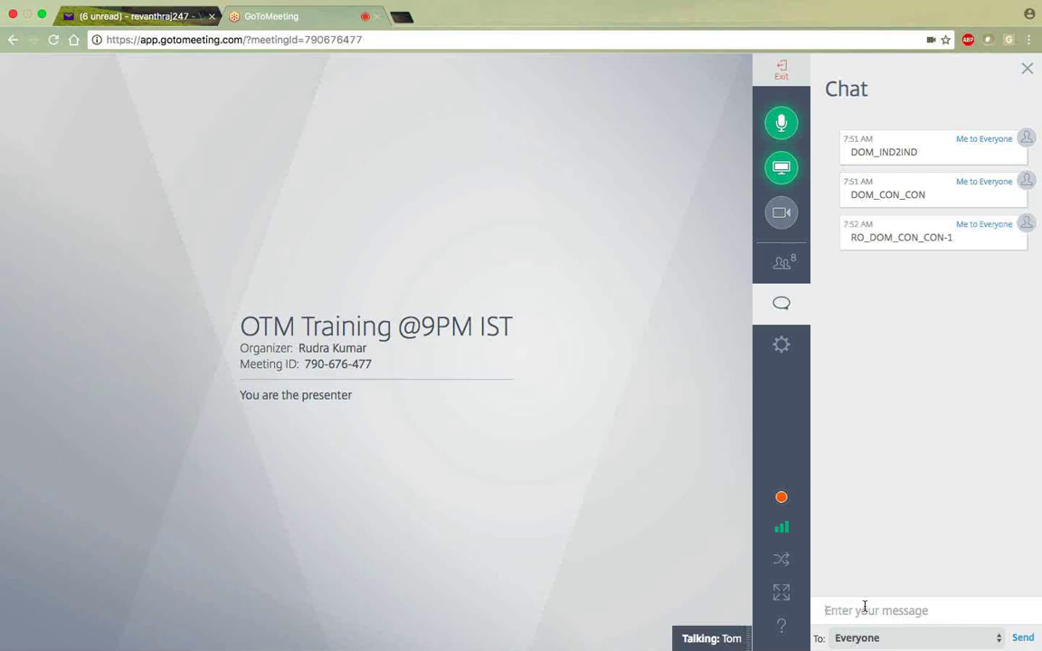
- Return to Oracle Logistics, list all rate records without filters and open TRAINING4.RR_DOM_CON_CON-1
key(ctrl+Left)
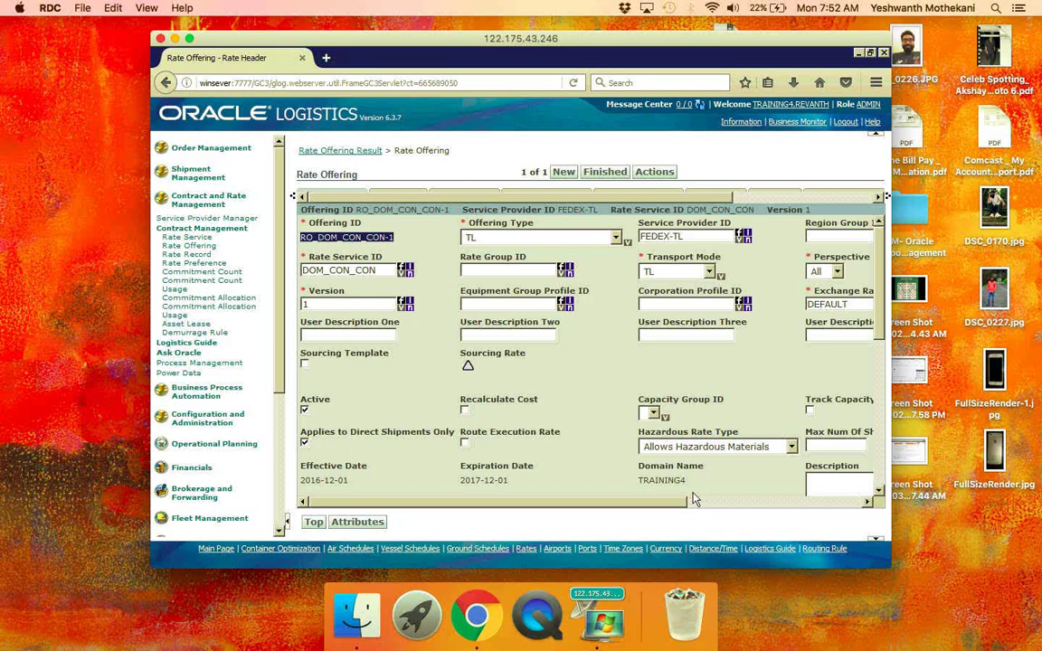
click(192, 261)
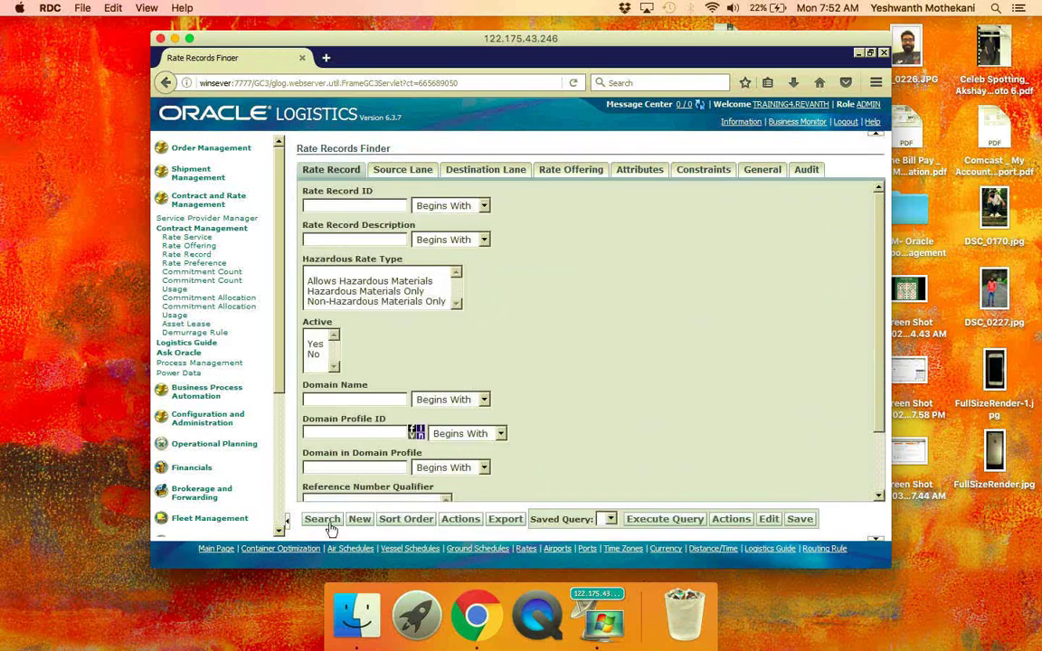
click(322, 519)
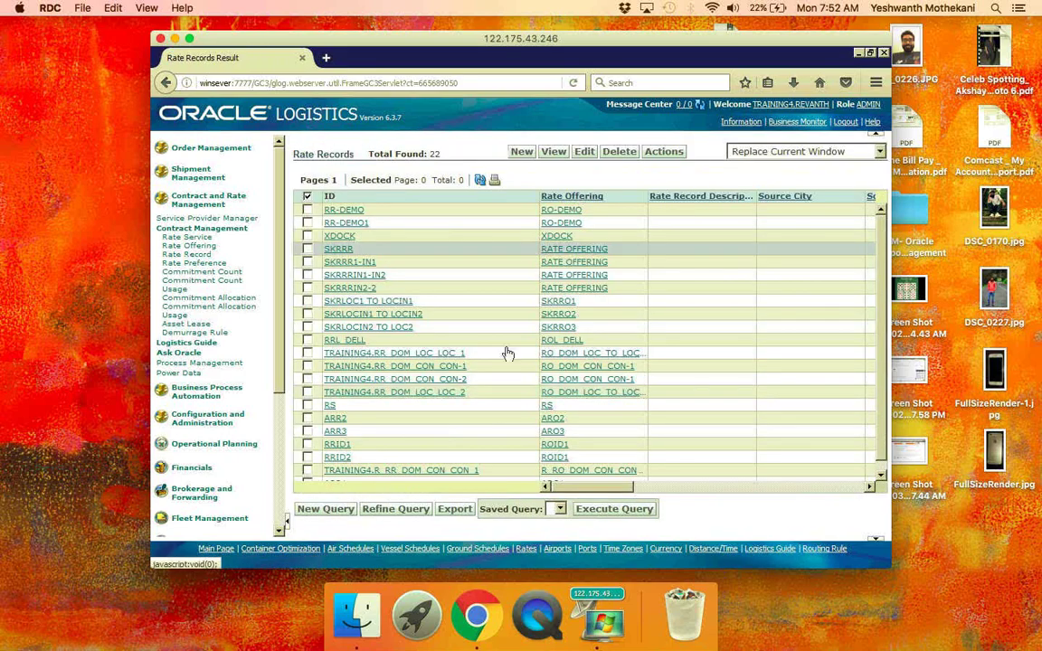
click(430, 370)
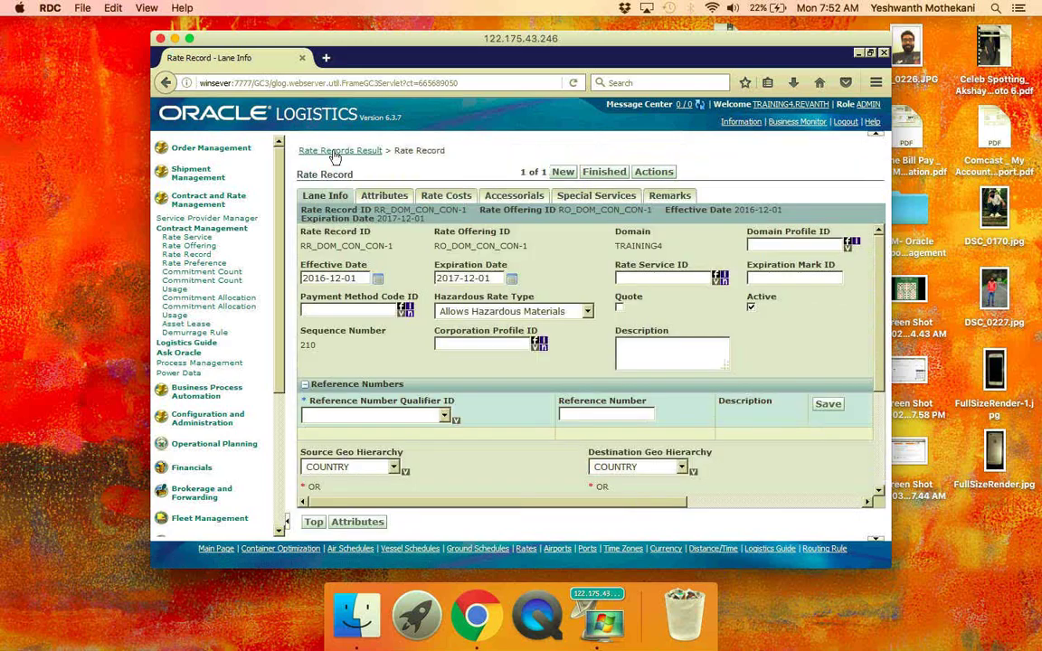
- Go back to the rate record search and find the records whose rate offering begins with RO_DOM_CON_CON-1
click(334, 152)
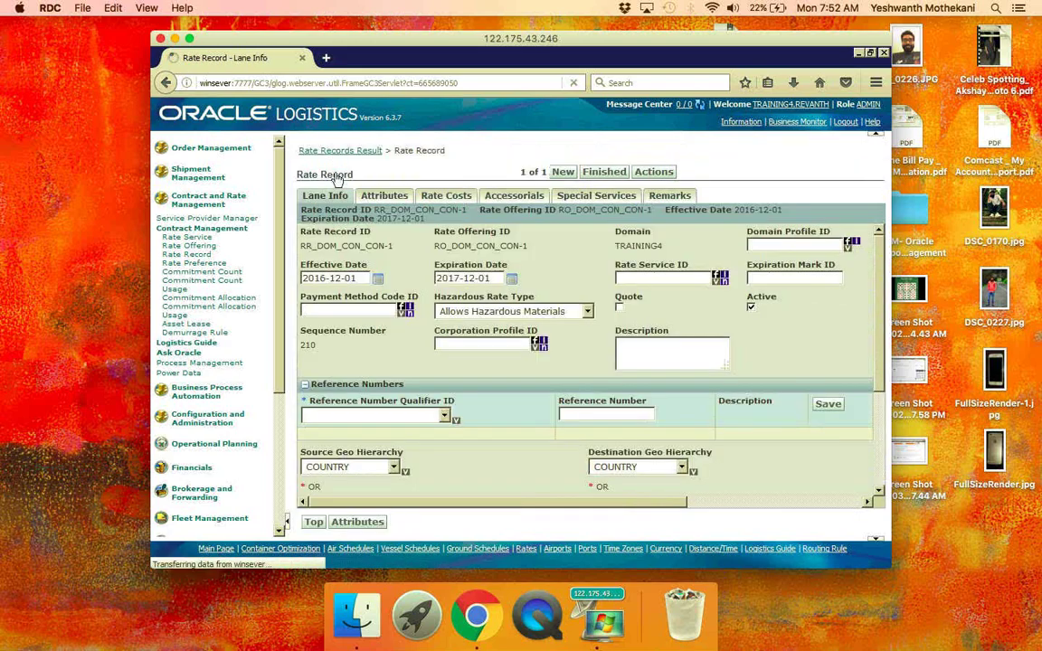
click(408, 516)
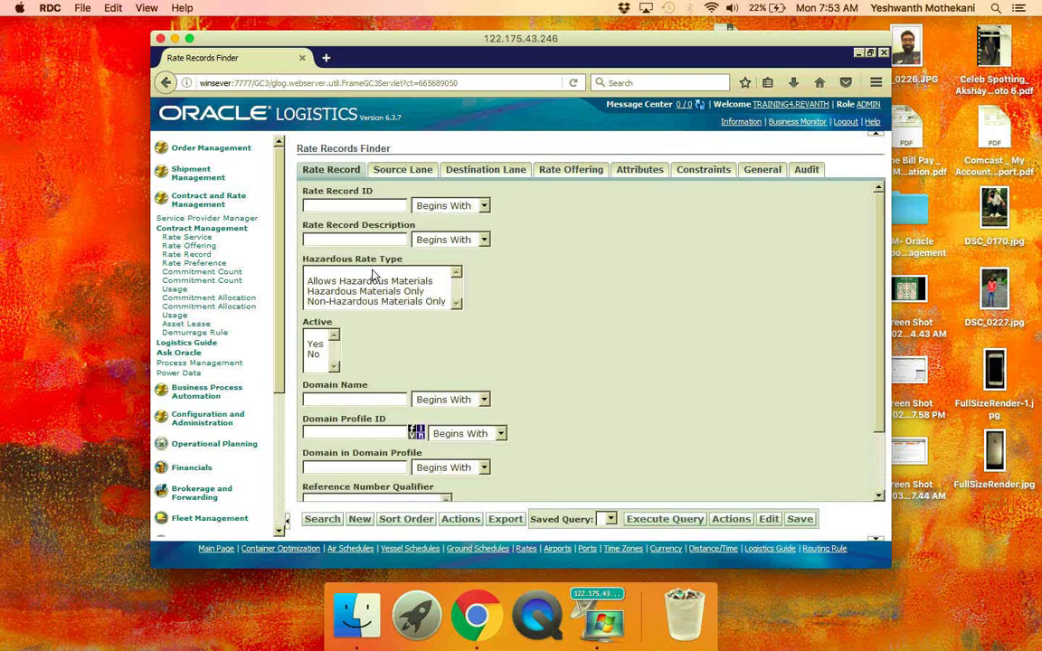
click(388, 208)
click(566, 172)
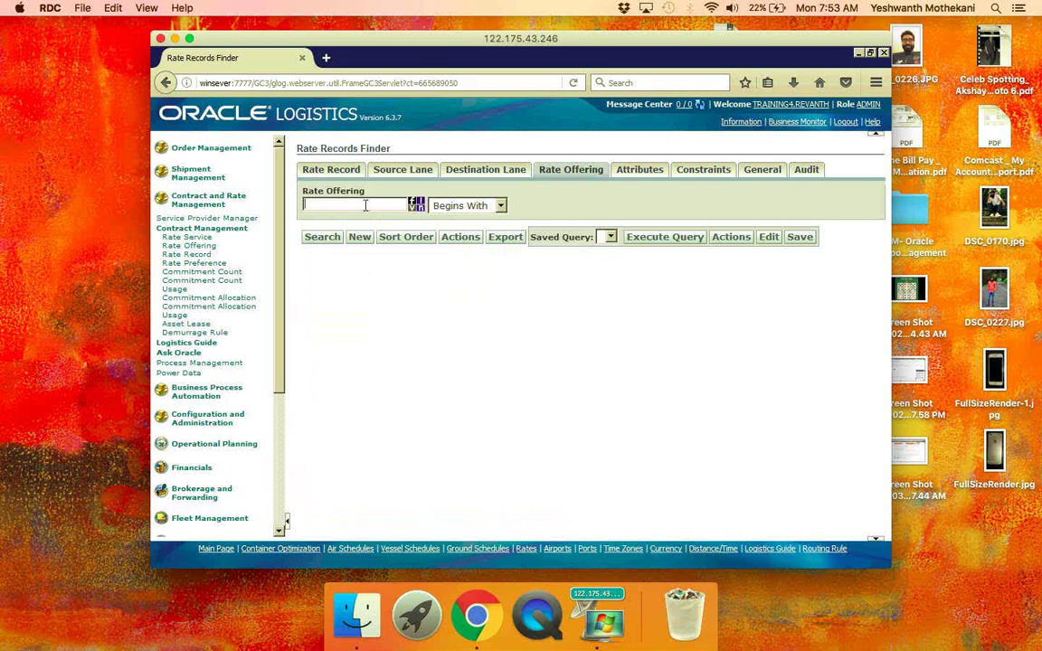
key(ctrl+v)
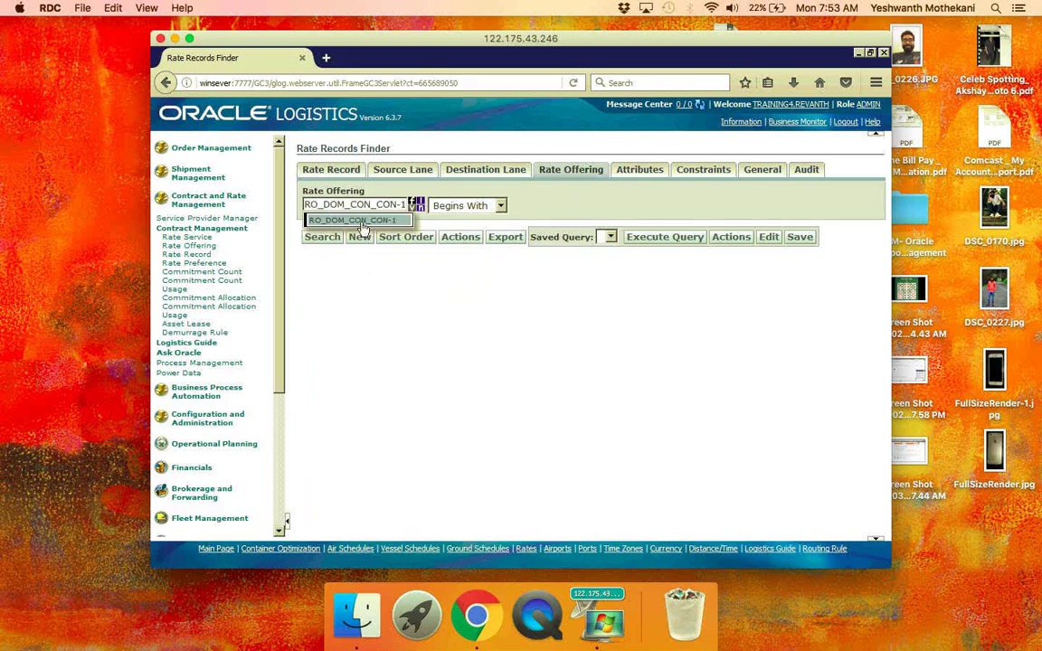
click(362, 221)
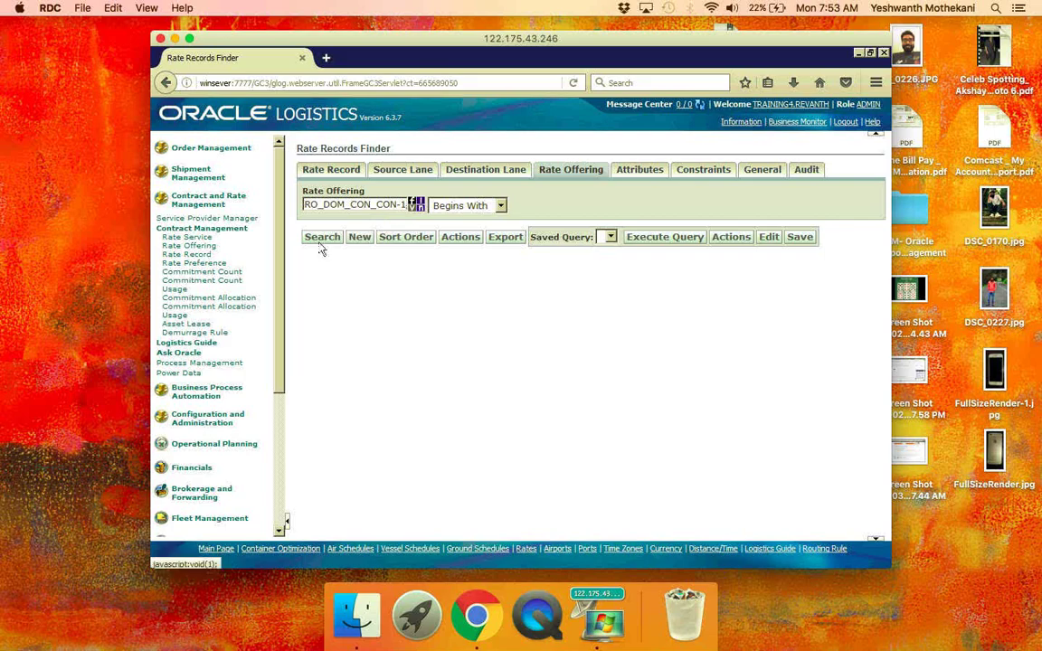
click(321, 241)
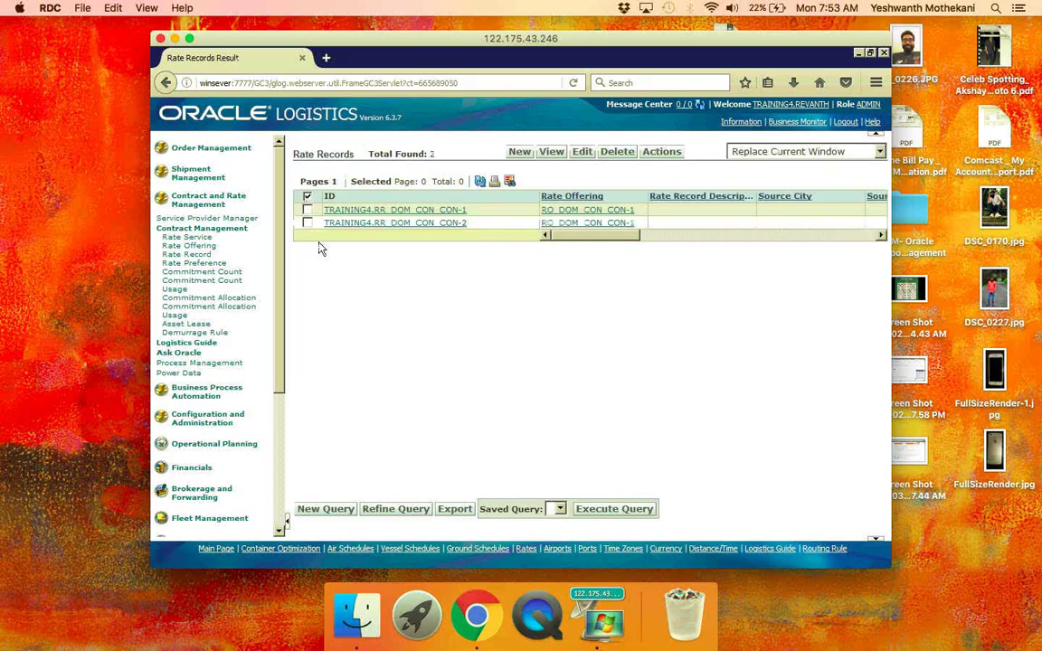
- Set the results to Always Open in New Window and open the rate record TRAINING4.RR_DOM_CON_CON-1
click(469, 212)
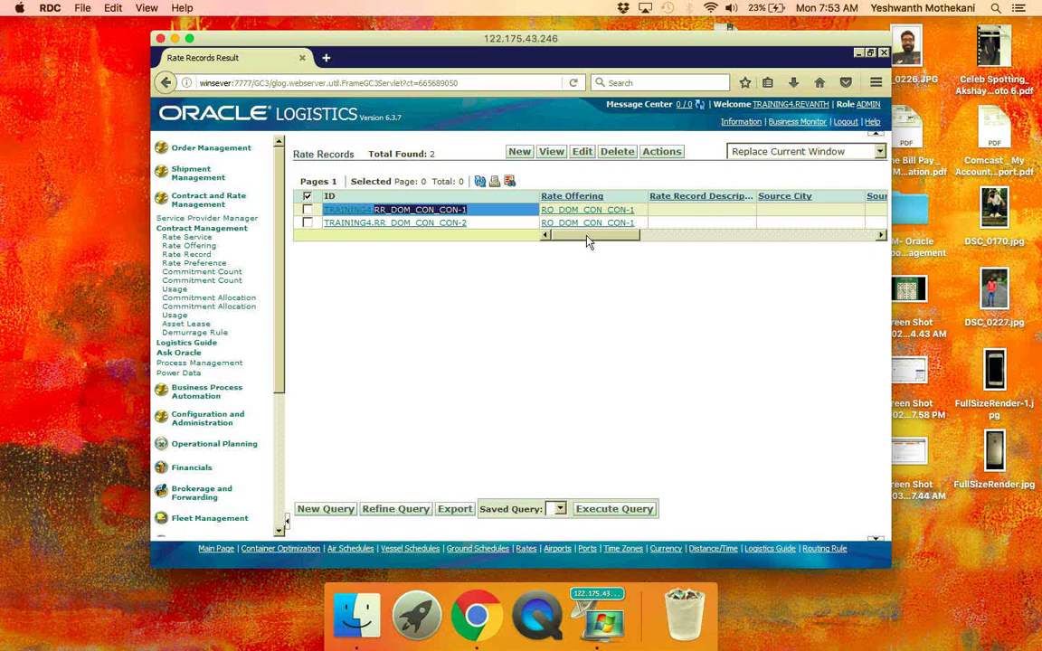
drag(588, 240, 877, 156)
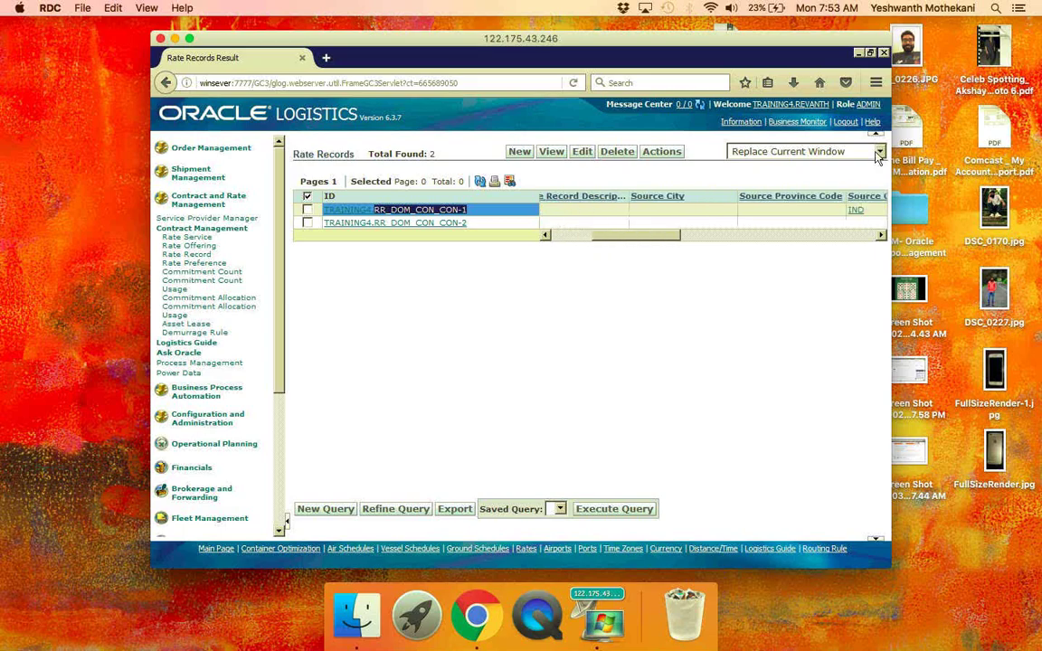
click(878, 154)
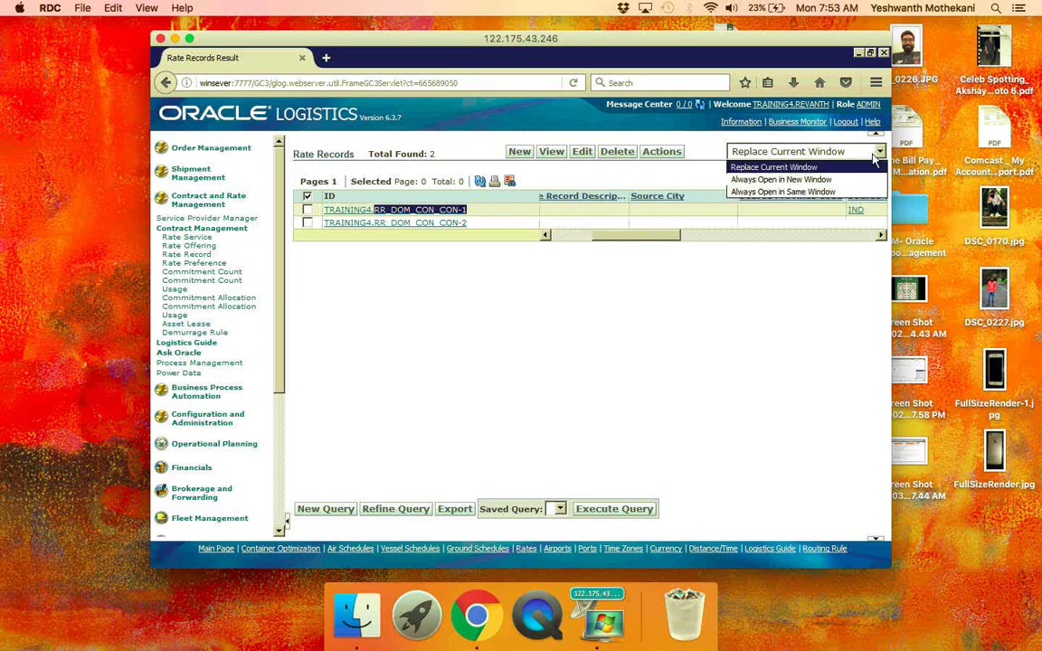
click(817, 180)
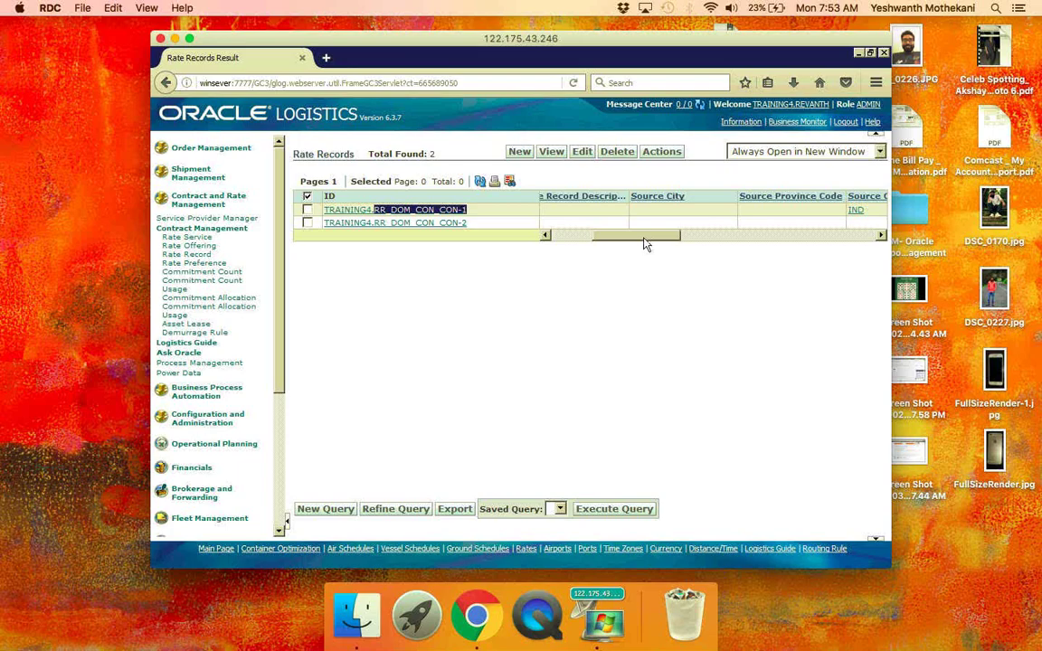
click(434, 217)
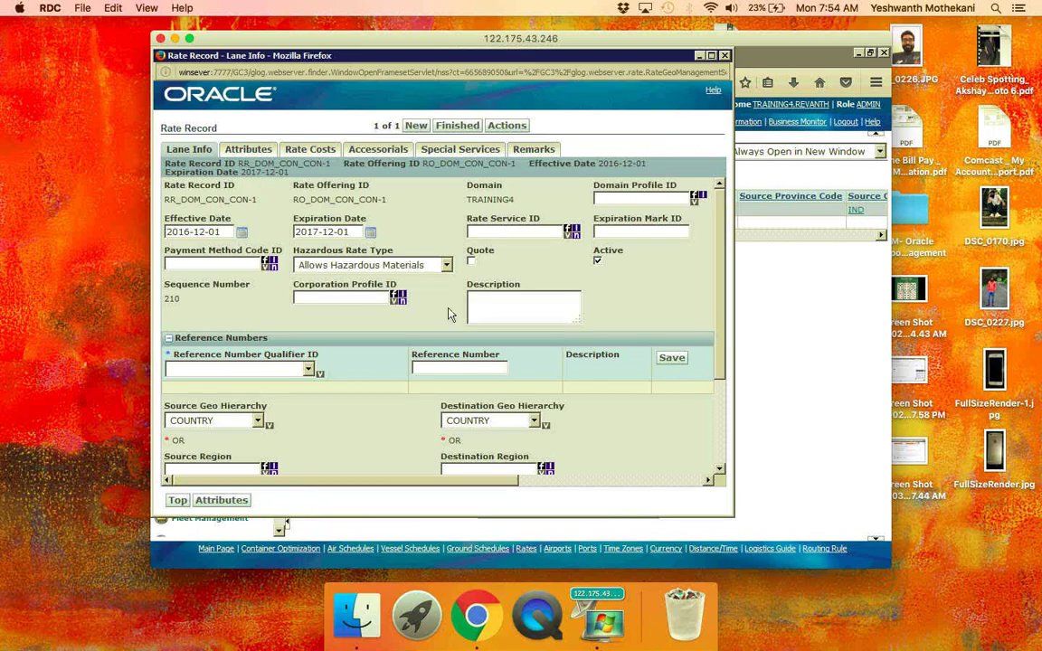
- Examine the rate record's lane information, rate costs, and source and destination geography attributes
scroll(450, 314, down, 3)
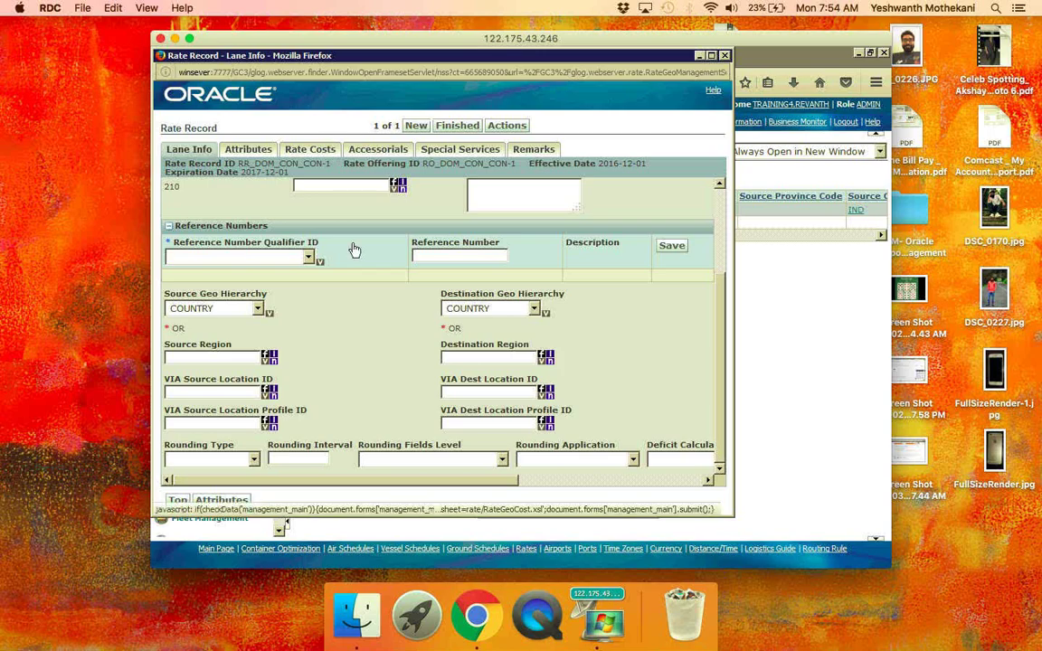
click(310, 152)
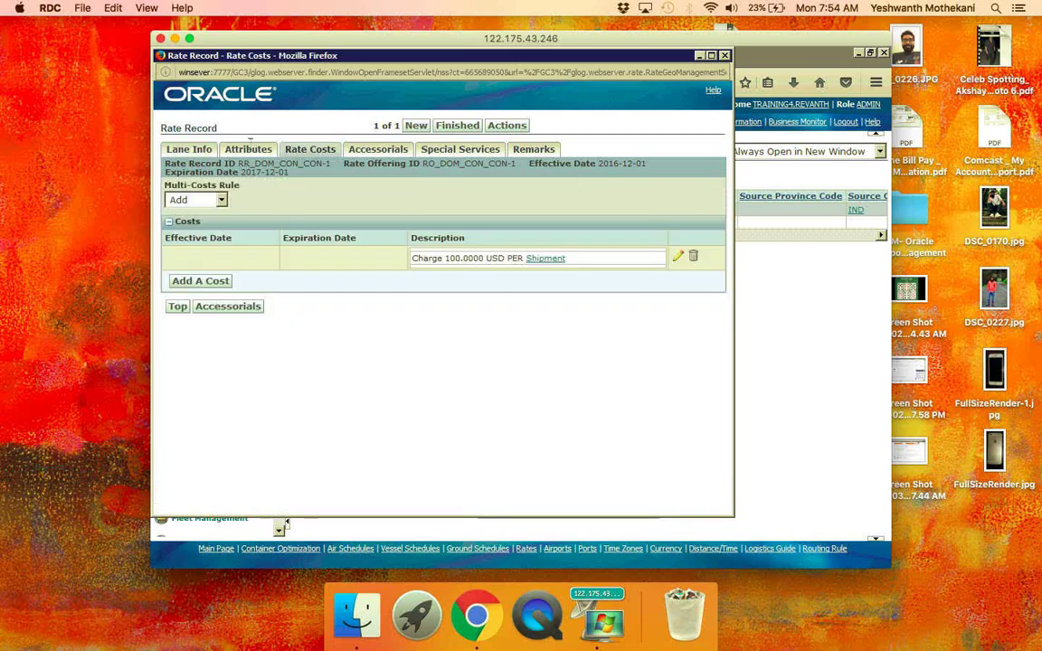
click(250, 149)
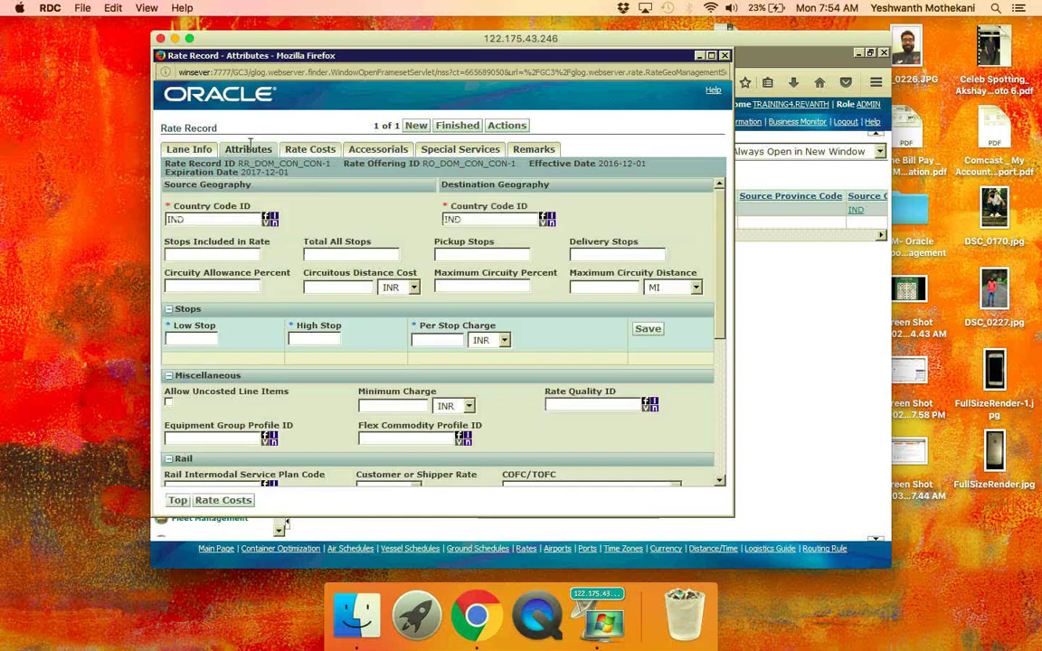
click(198, 152)
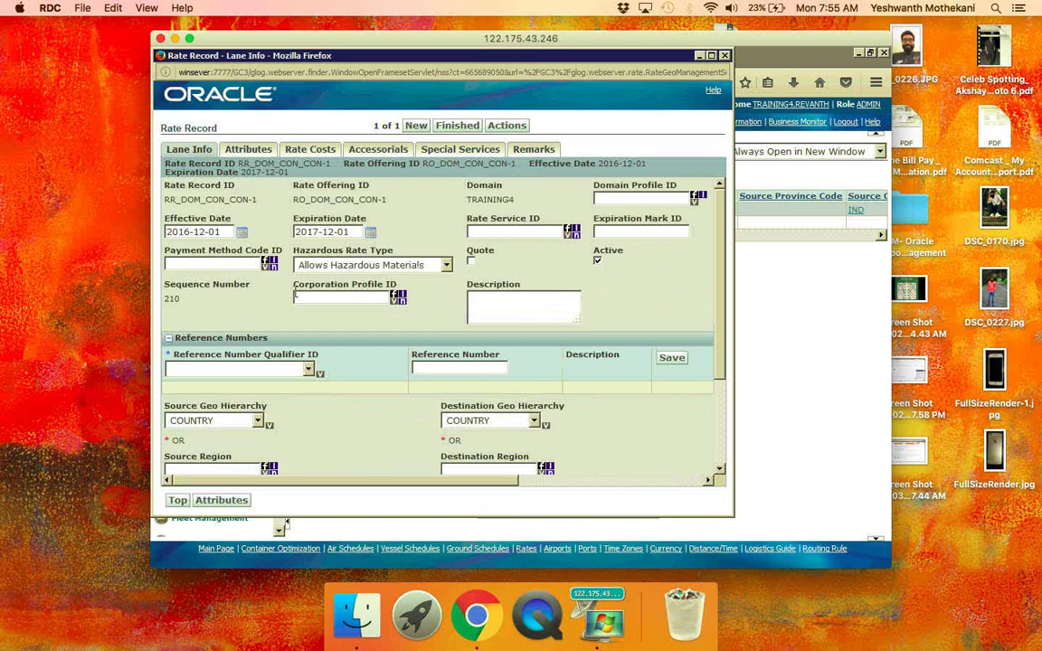
scroll(296, 295, down, 5)
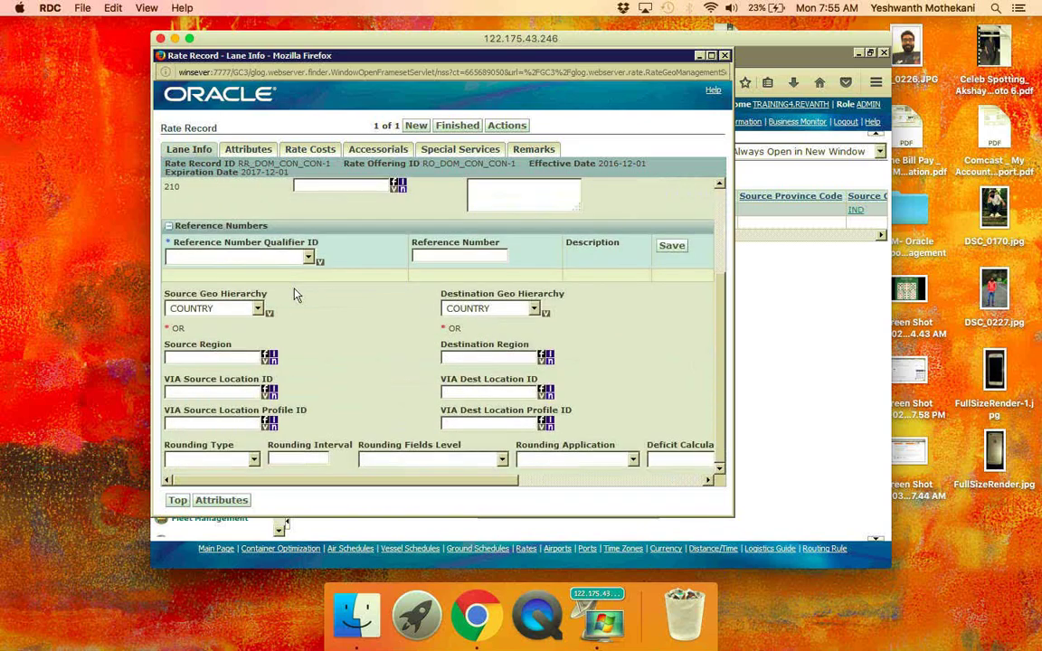
scroll(294, 295, up, 5)
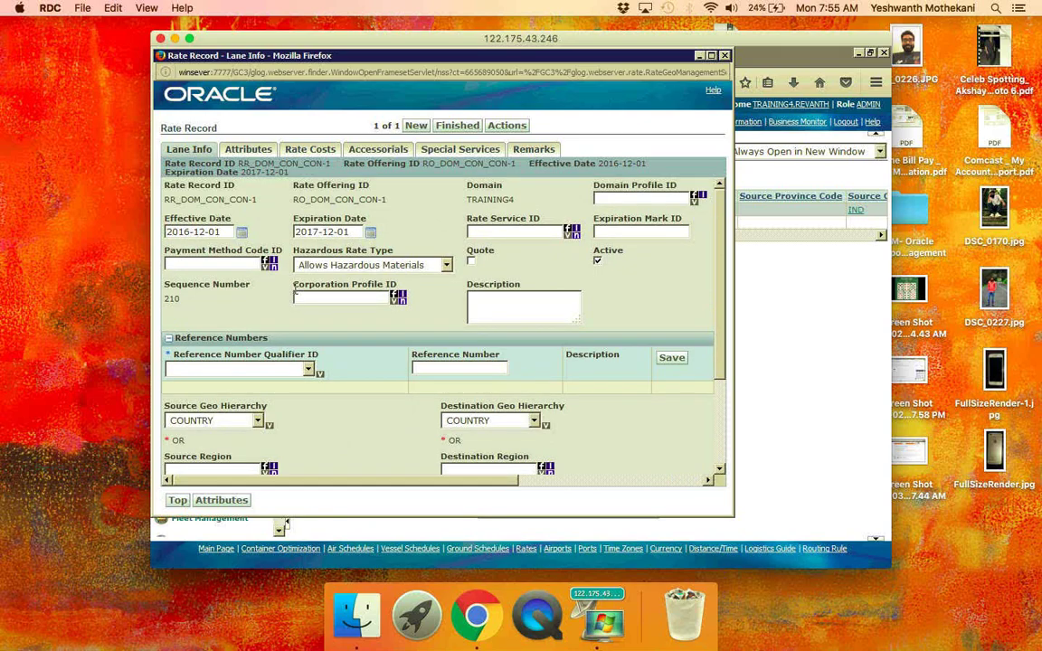
click(267, 148)
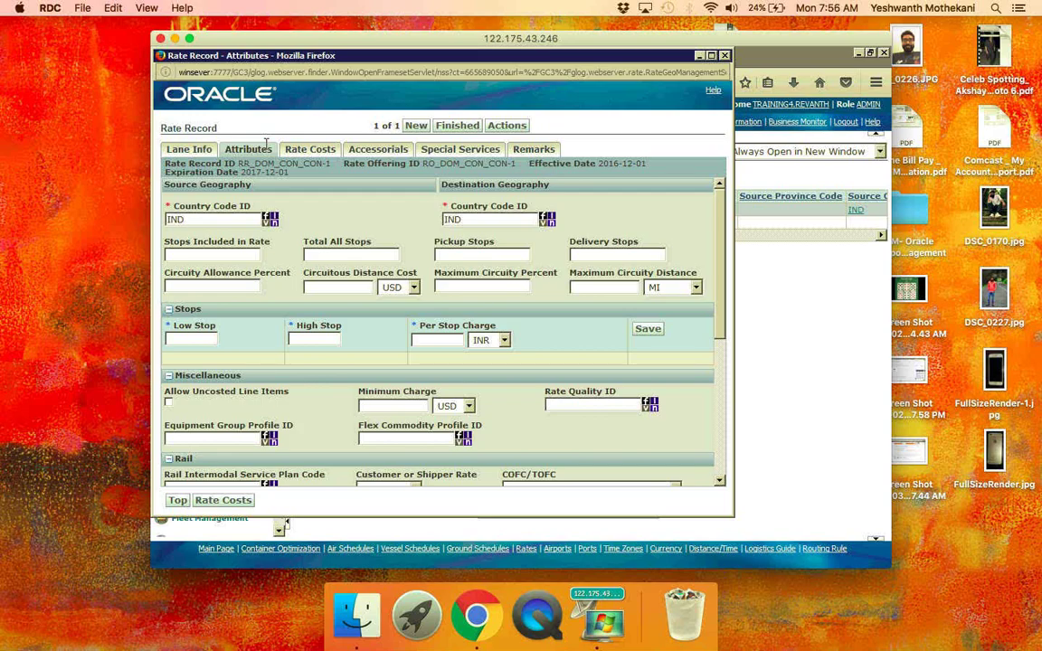
- Close the rate record window, list all itineraries without filters and go to the second page of results
click(725, 56)
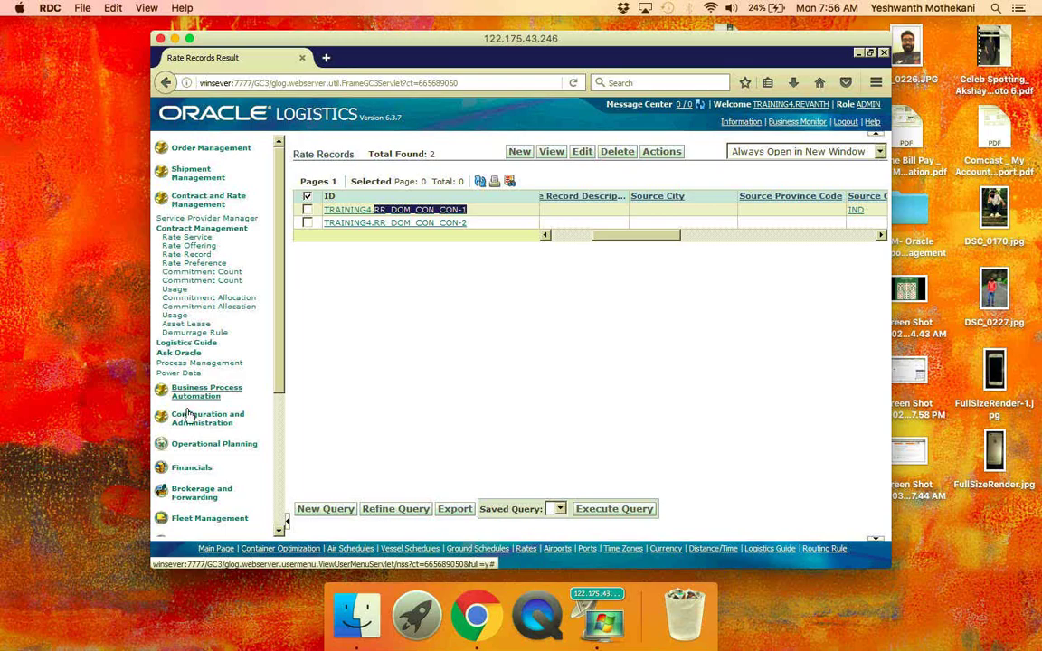
click(190, 175)
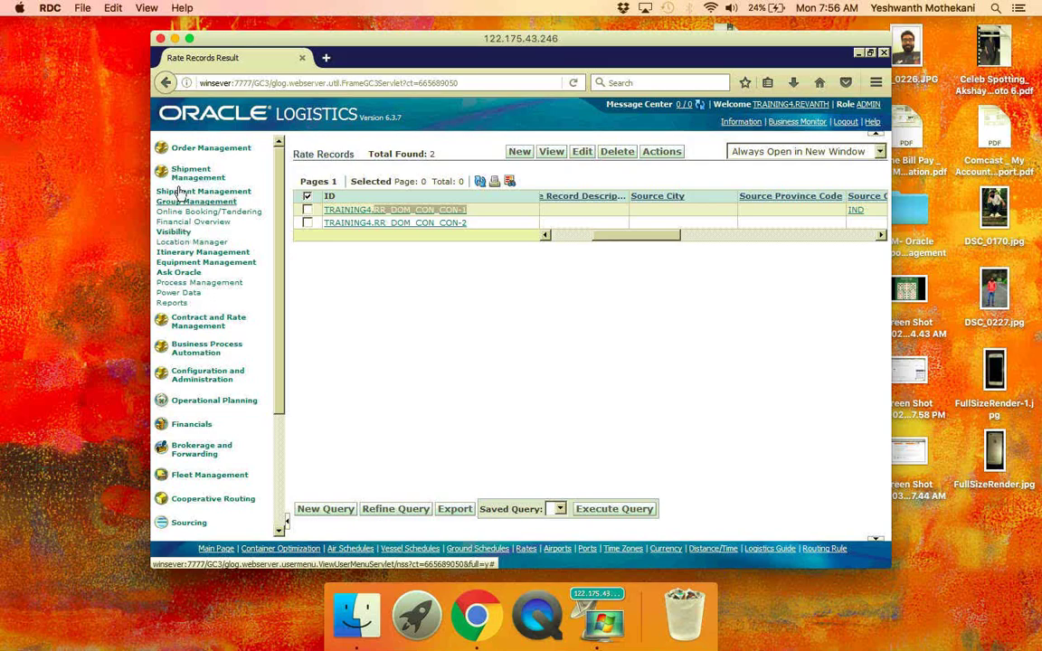
click(179, 254)
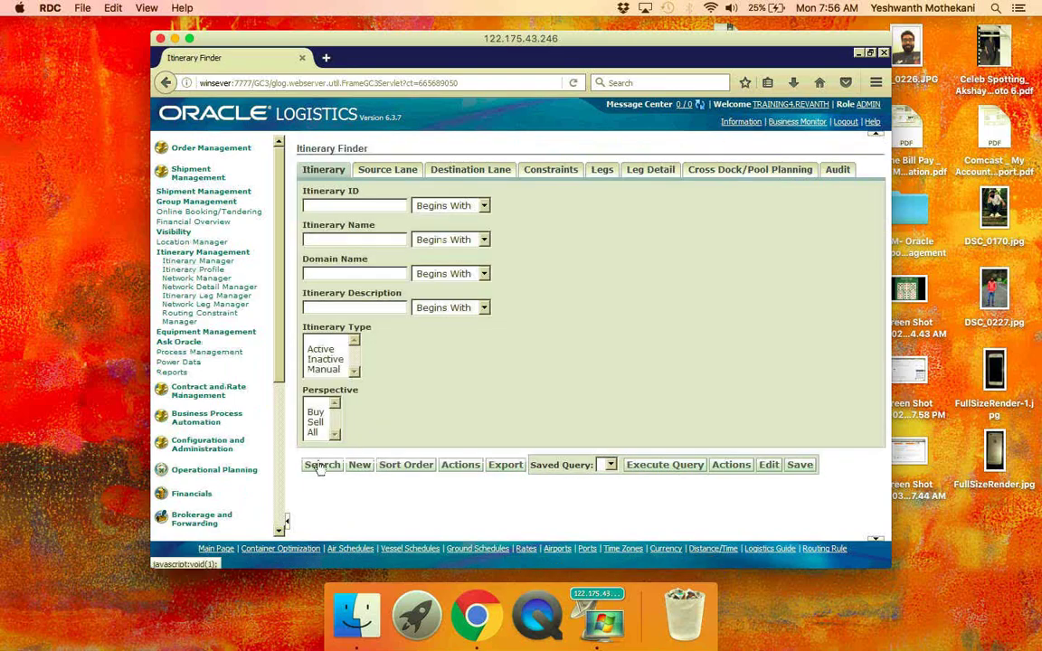
click(320, 465)
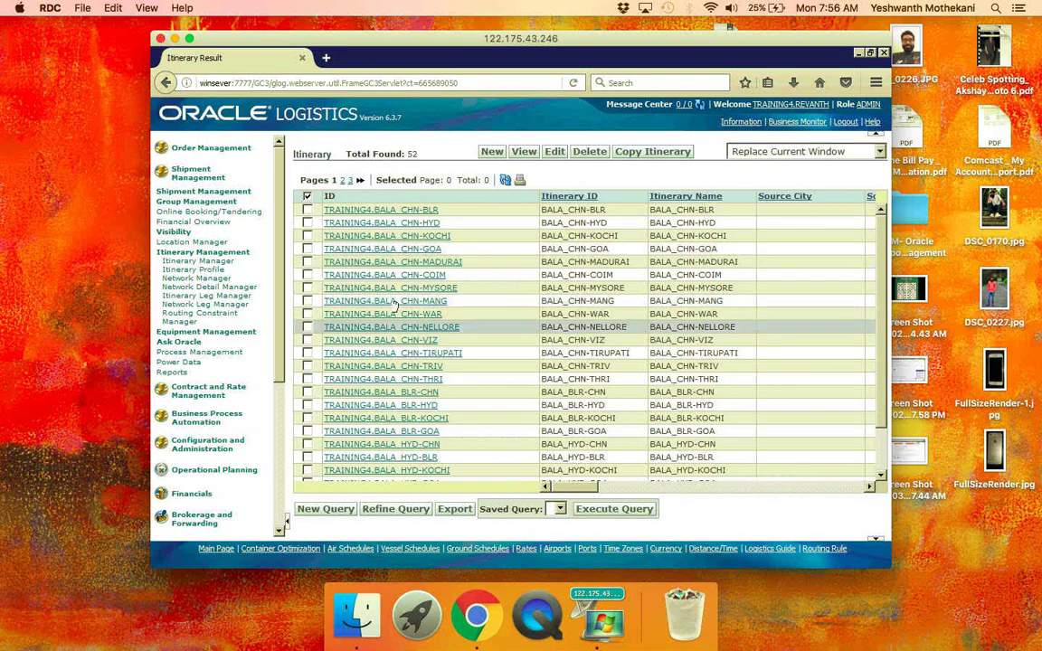
click(343, 182)
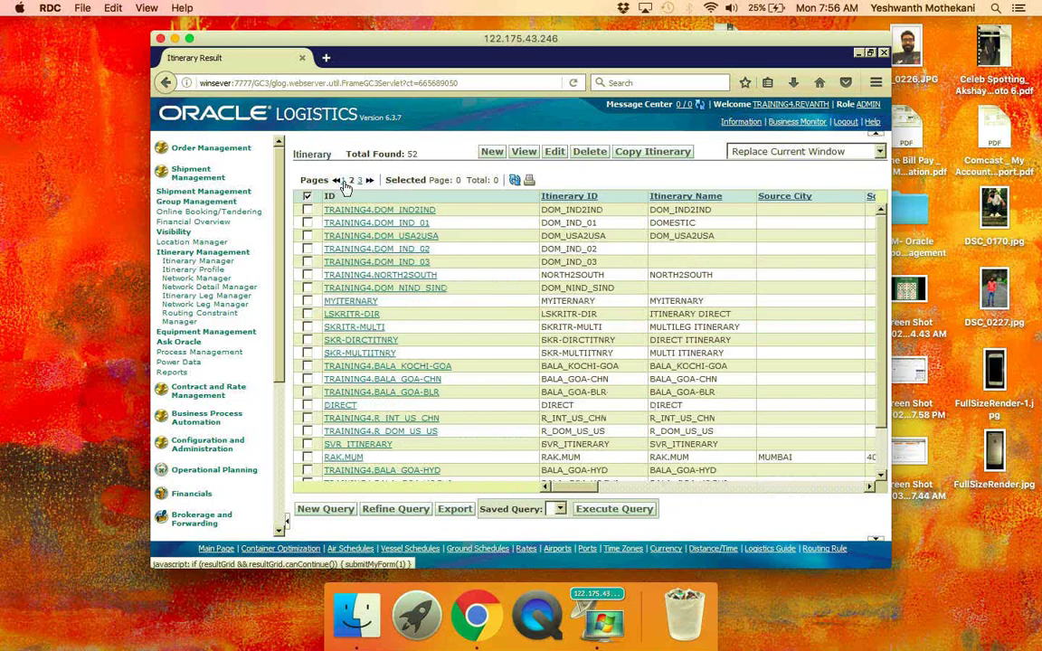
- Open the itinerary TRAINING4.DOM_IND2IND, enable Multi-Stop Itinerary and save the record
click(403, 213)
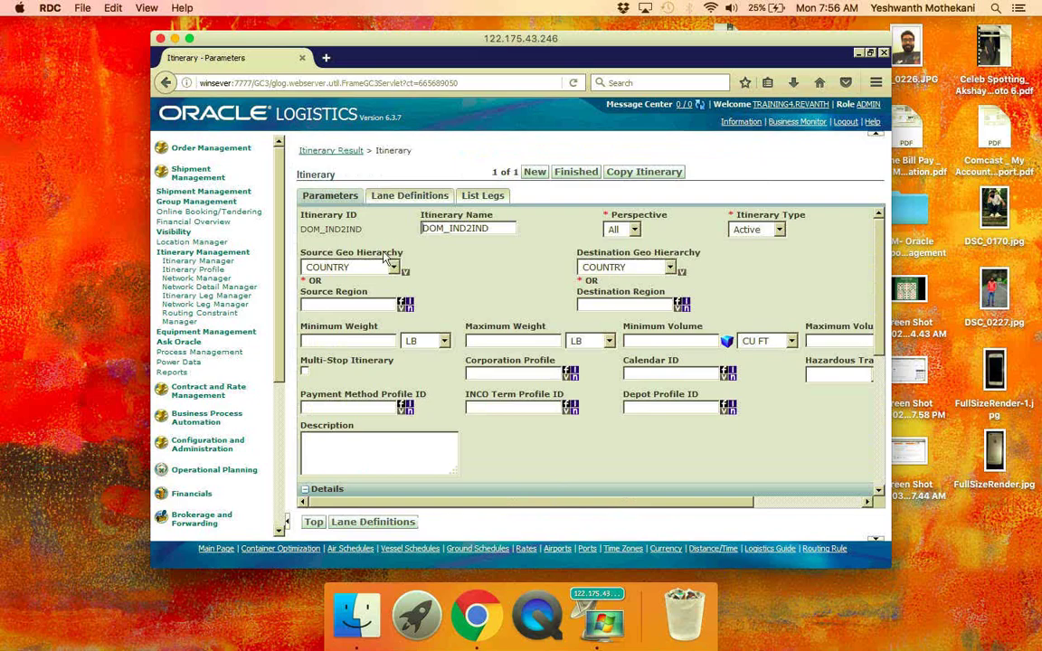
click(304, 371)
click(574, 174)
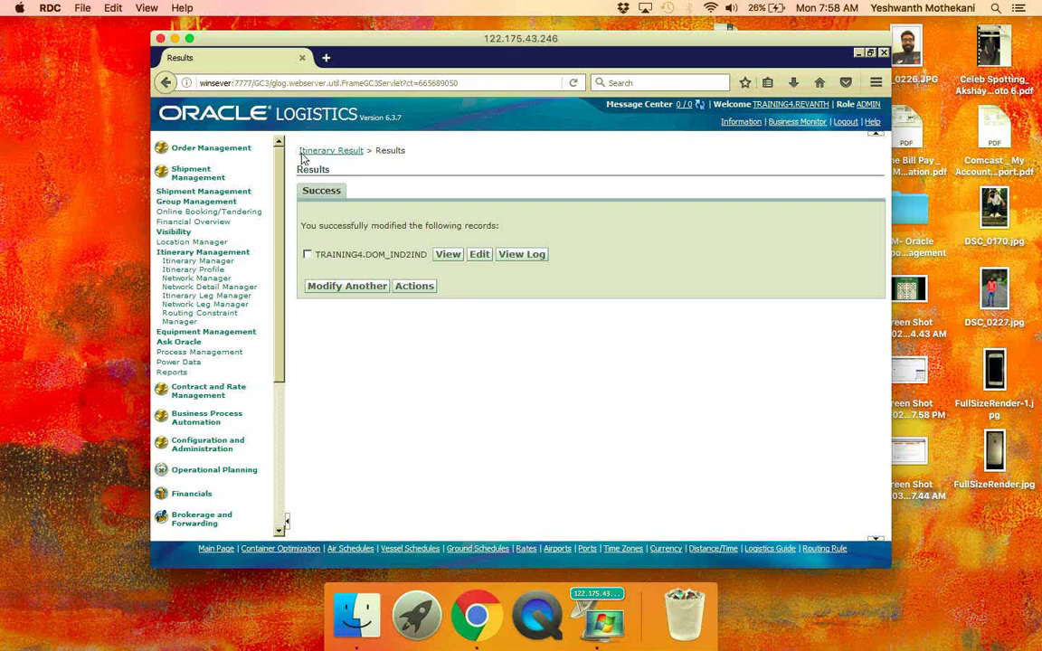
- Bring up the Order Release finder in Order Management
click(229, 150)
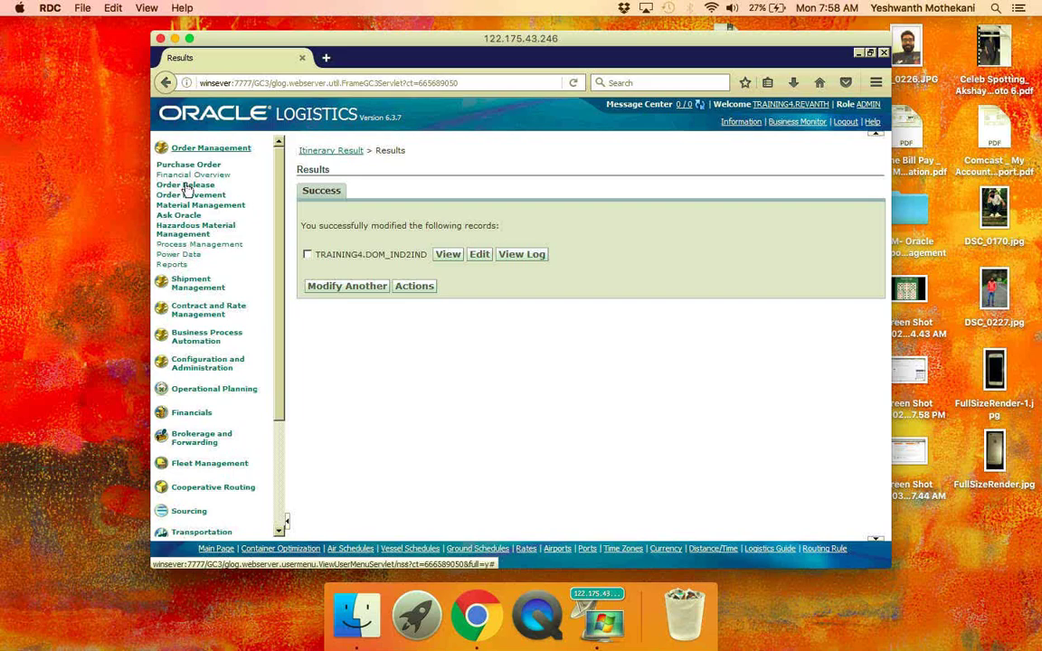
click(187, 185)
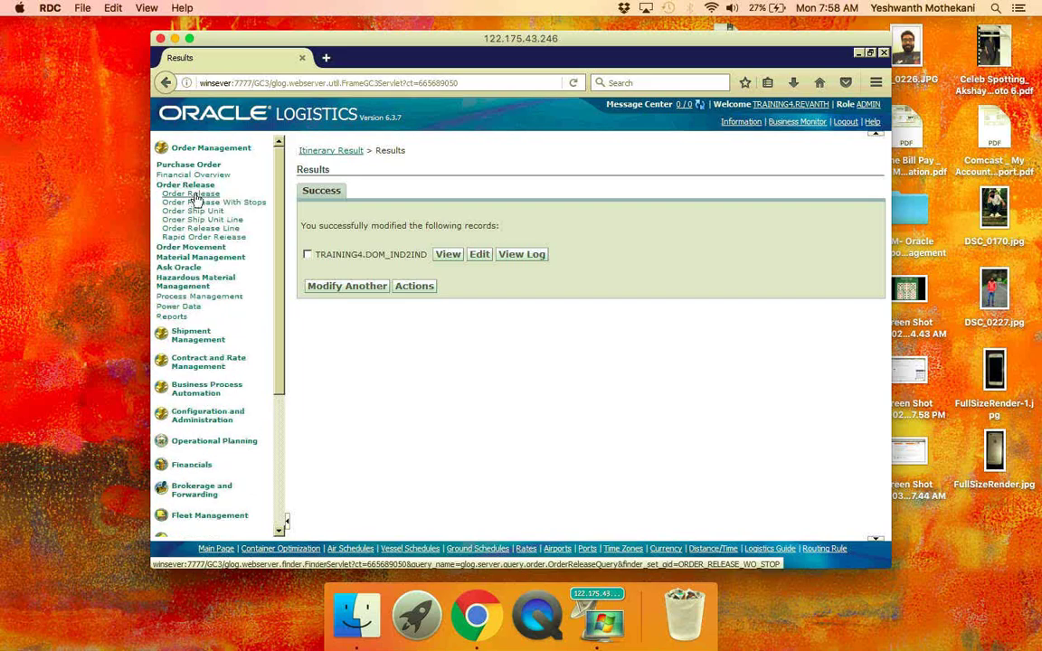
click(195, 196)
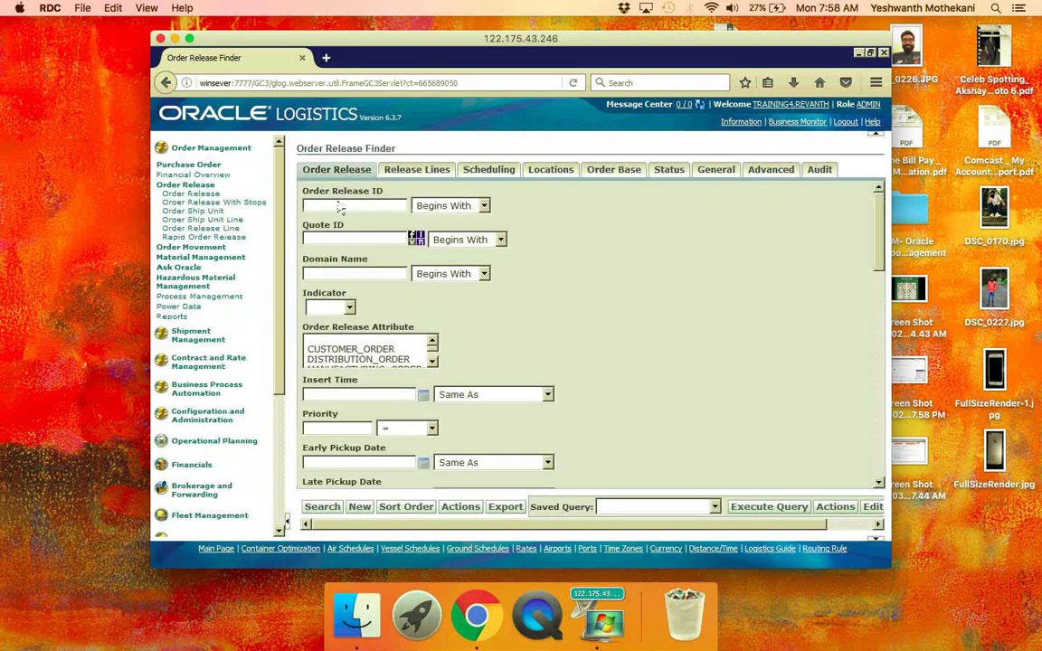
click(339, 202)
- Open a second browser session of OTM - Oracle Transportation Management and log in with the filled-in training account credentials
key(ctrl+t)
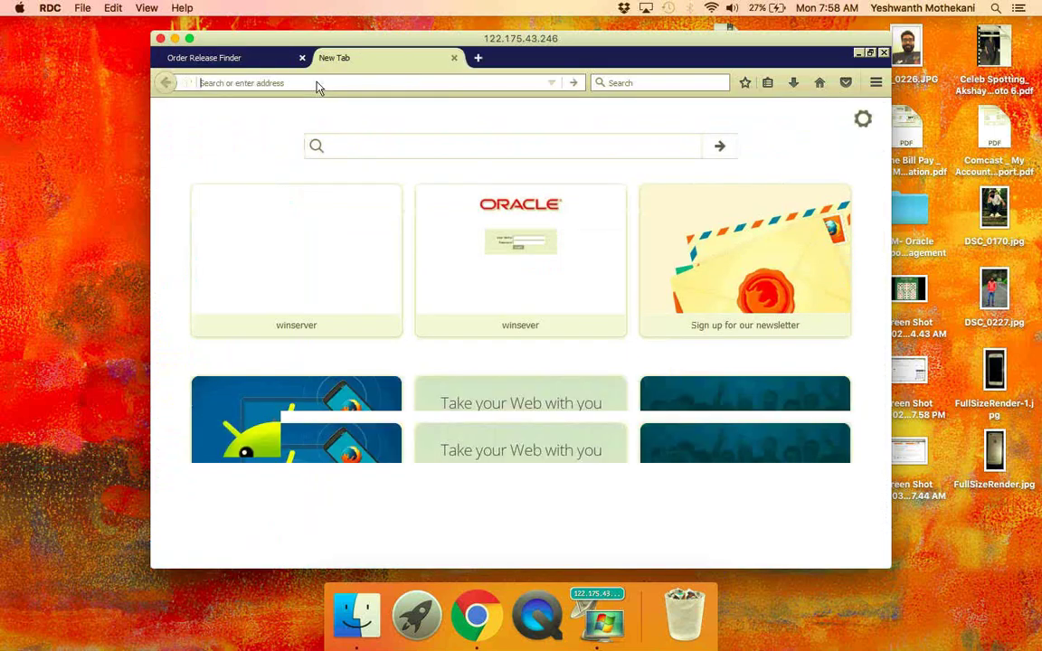
click(552, 83)
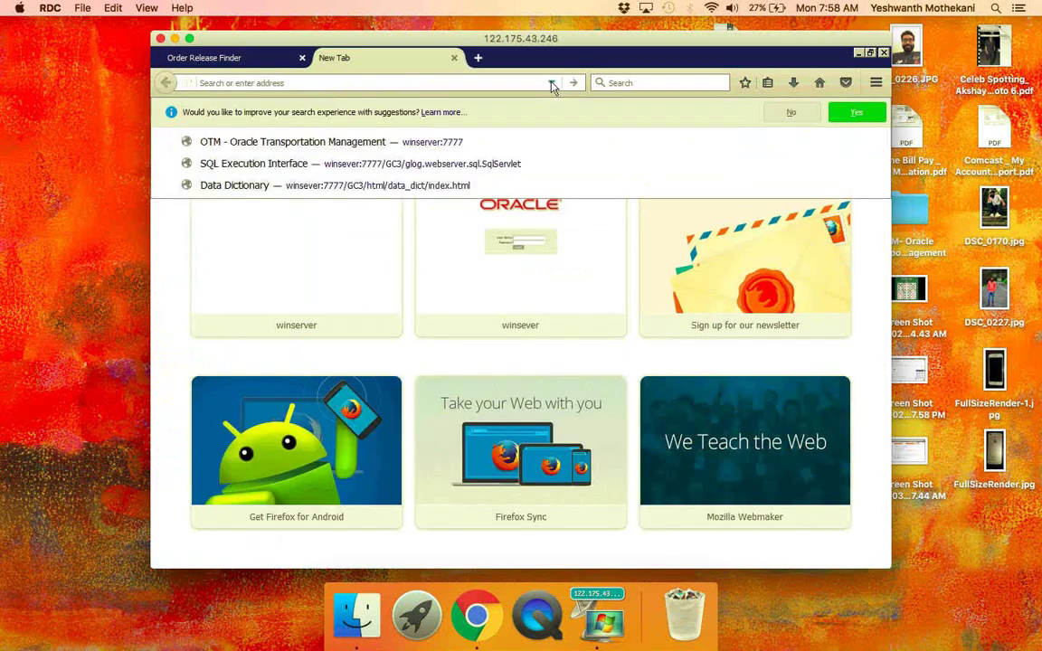
click(341, 145)
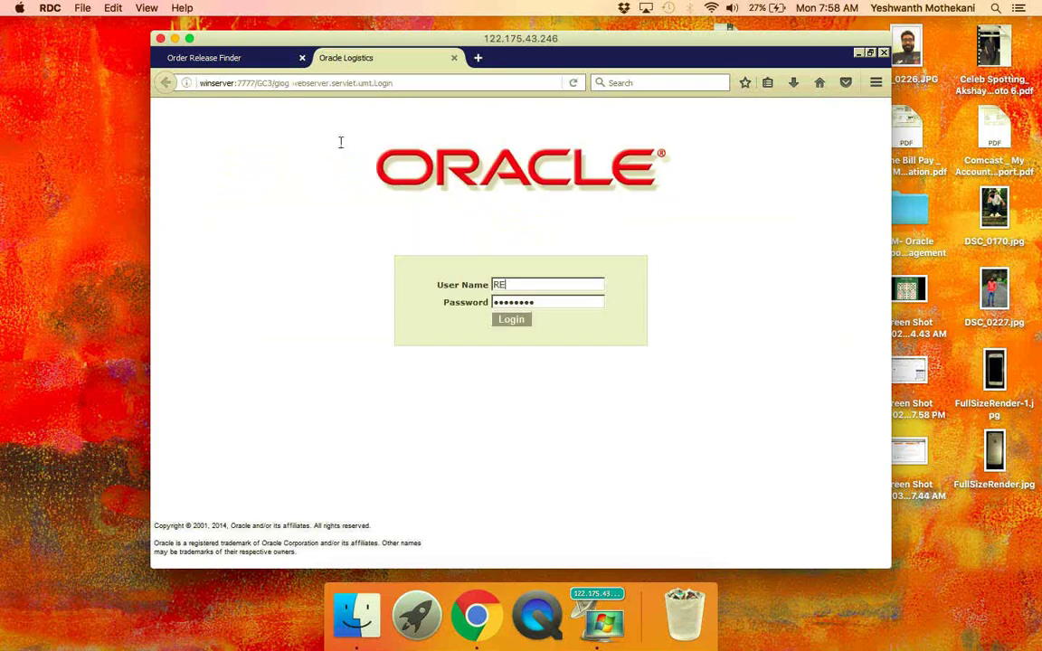
click(512, 324)
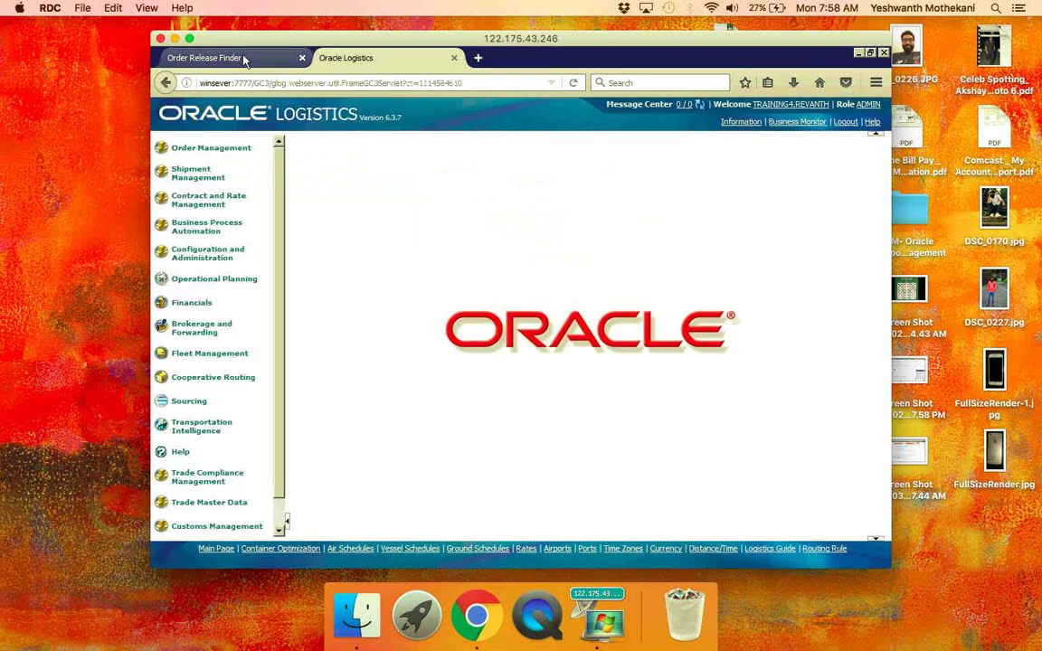
click(218, 52)
click(378, 59)
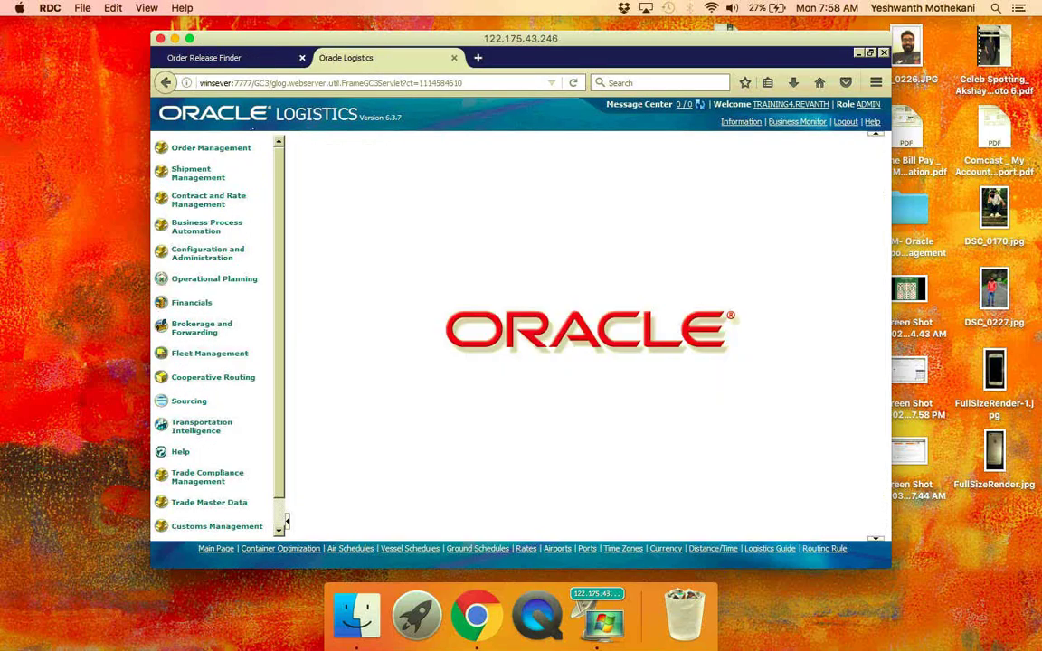
- List all locations in the second session and review the address and coordinates of TRAINING4.BANGALORE
click(178, 179)
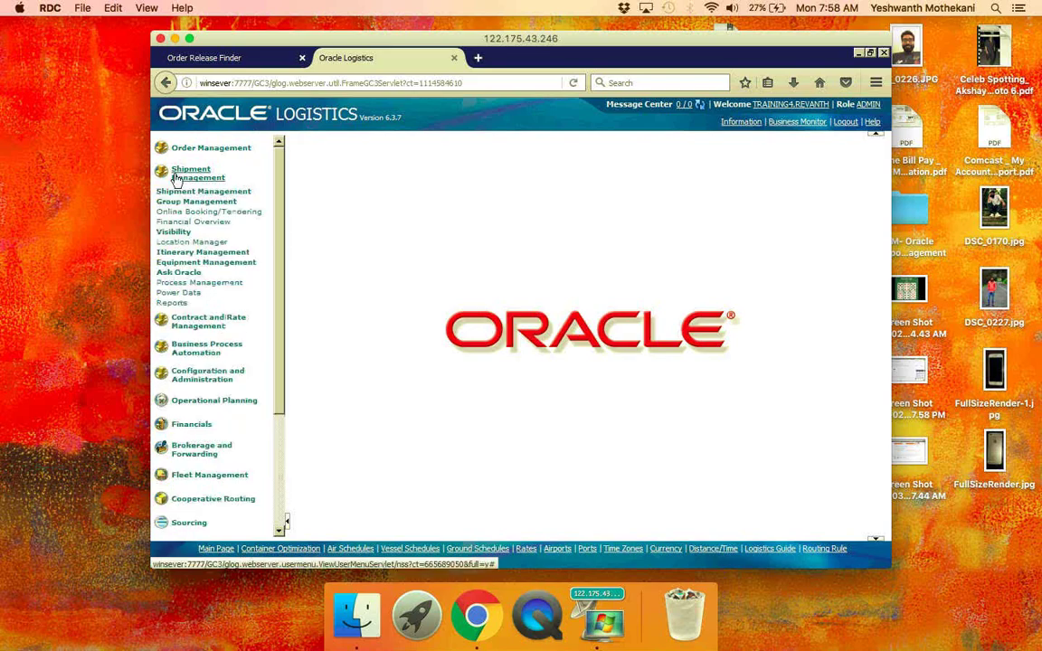
click(172, 244)
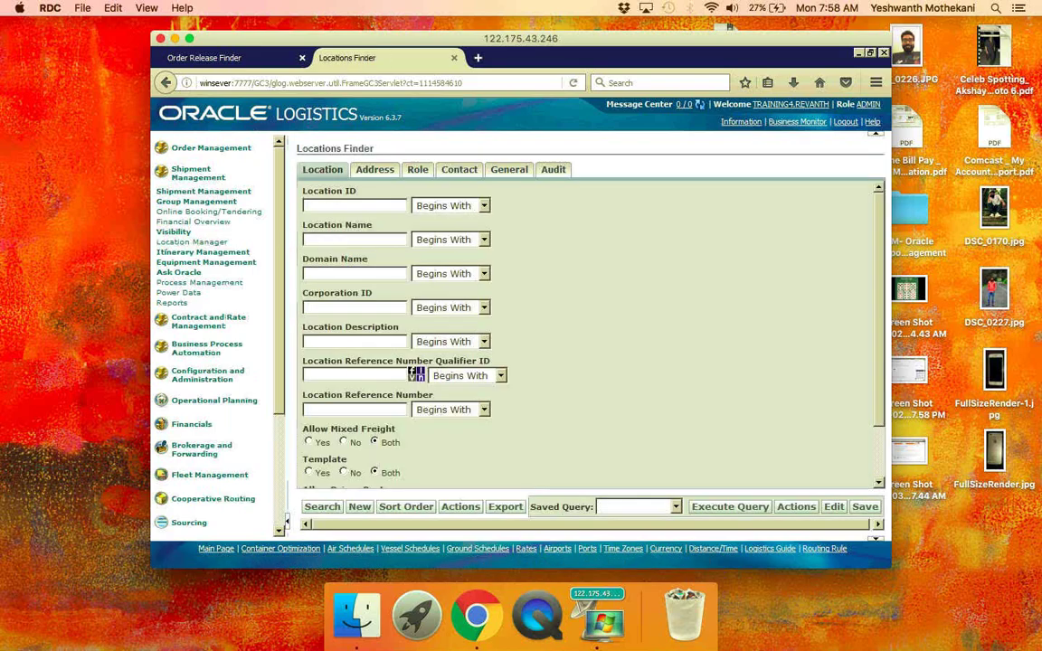
click(323, 508)
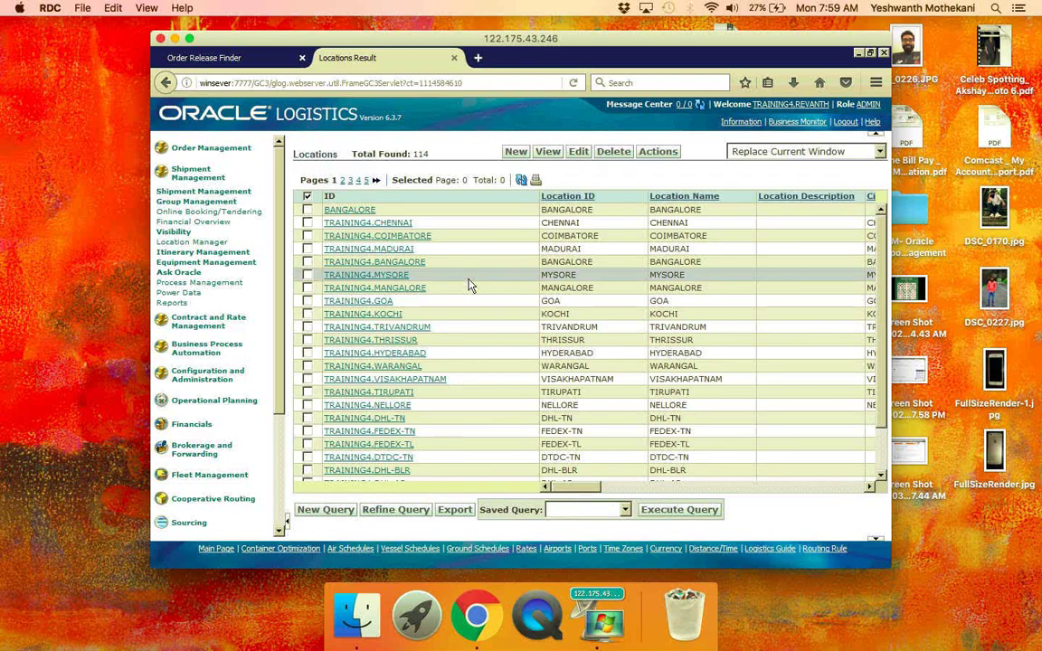
click(391, 263)
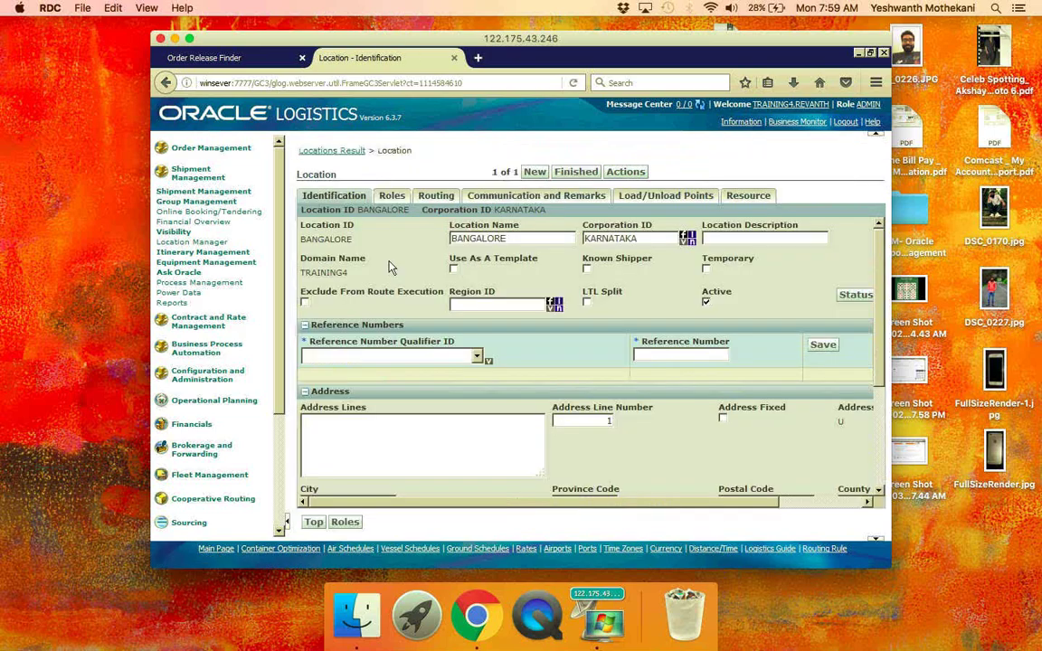
scroll(389, 267, down, 1)
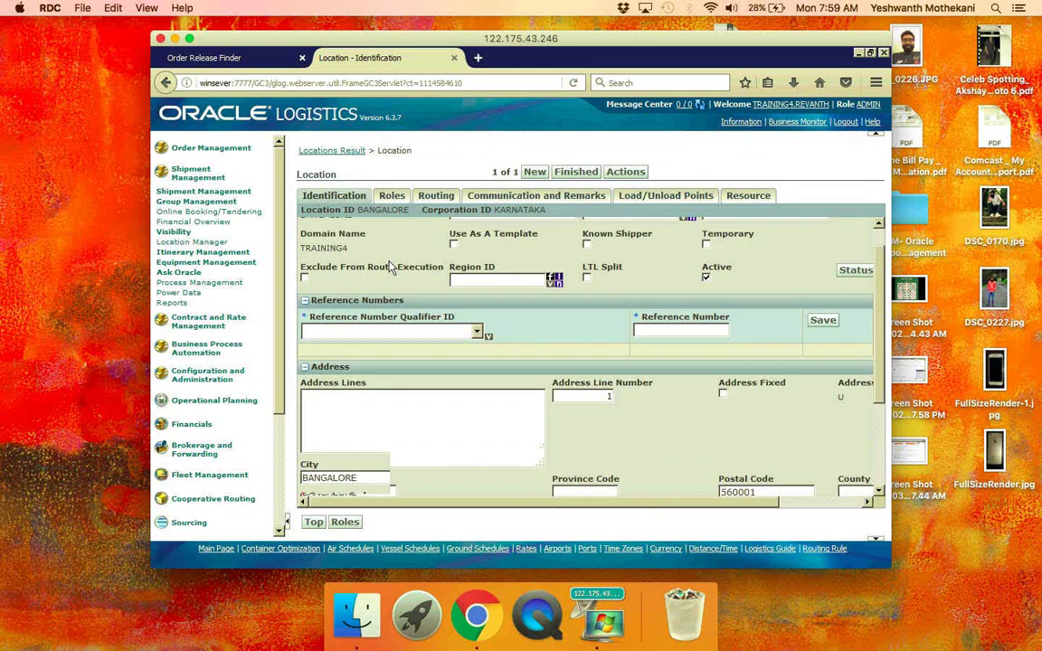
scroll(389, 267, down, 5)
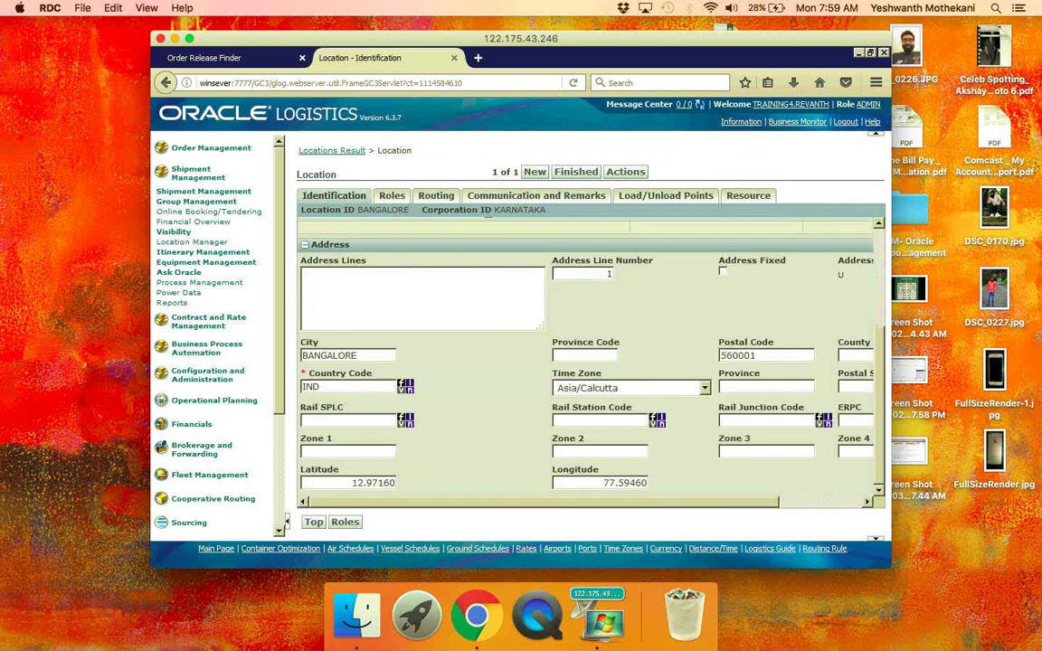
- Return to the Order Release finder and start a new order release with R_TEST_MULTISTOP as both its ID and name
click(232, 61)
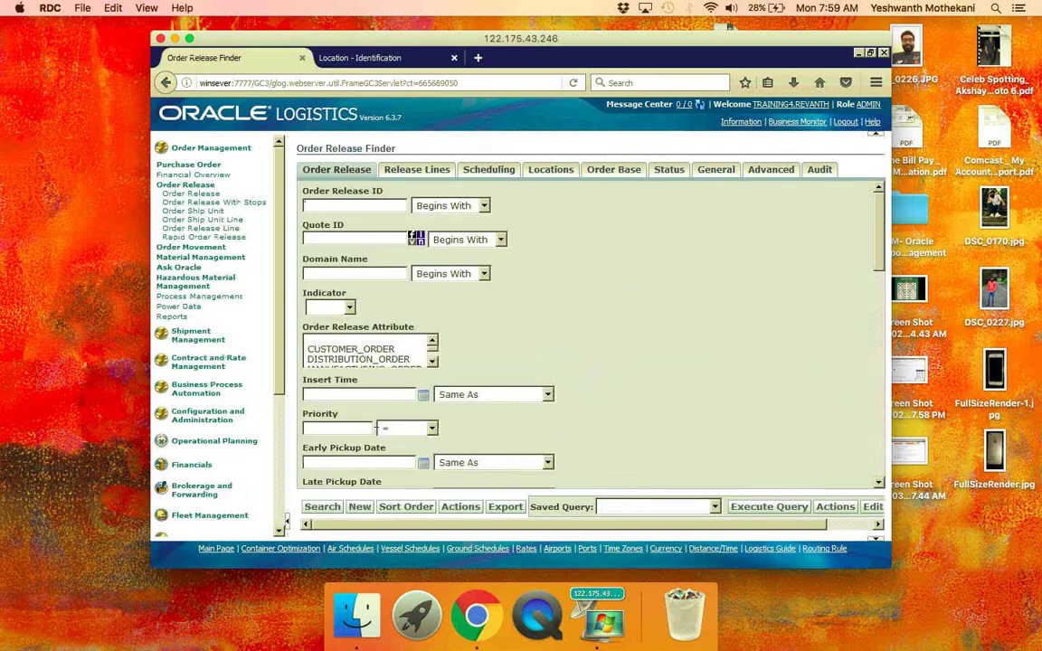
click(359, 509)
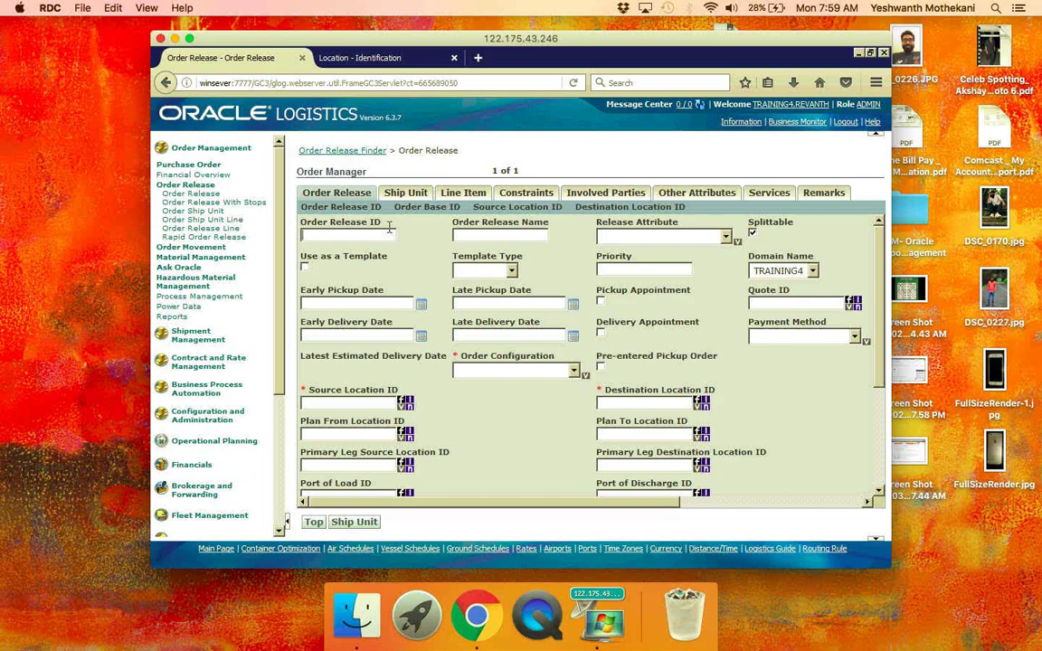
click(390, 231)
text(R_Test_Multistop)
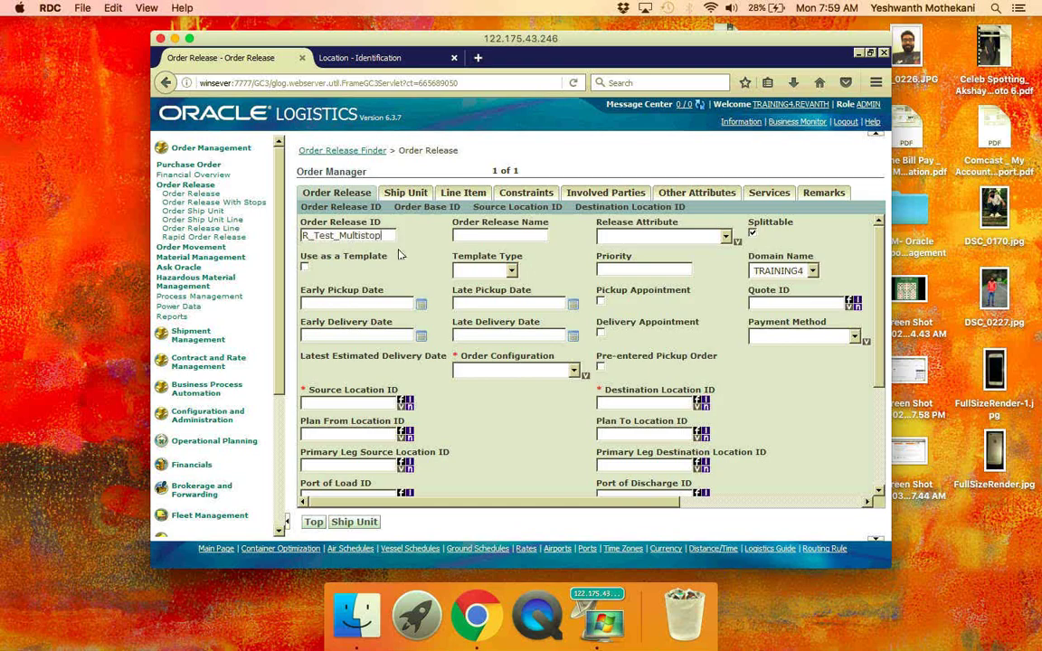
double_click(351, 231)
key(ctrl+c)
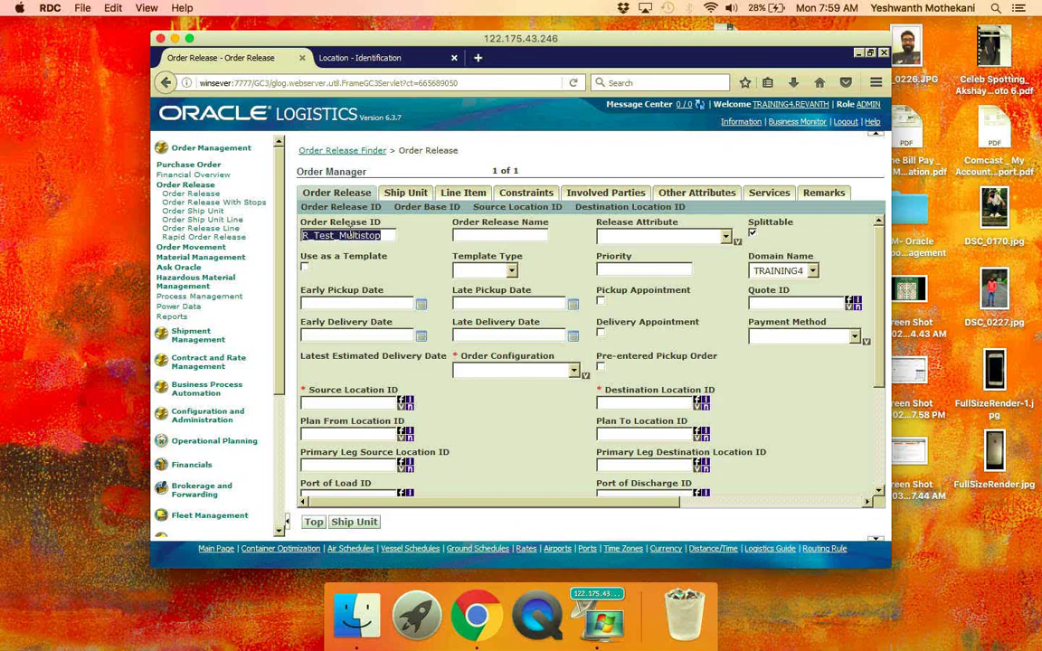
click(512, 237)
key(ctrl+v)
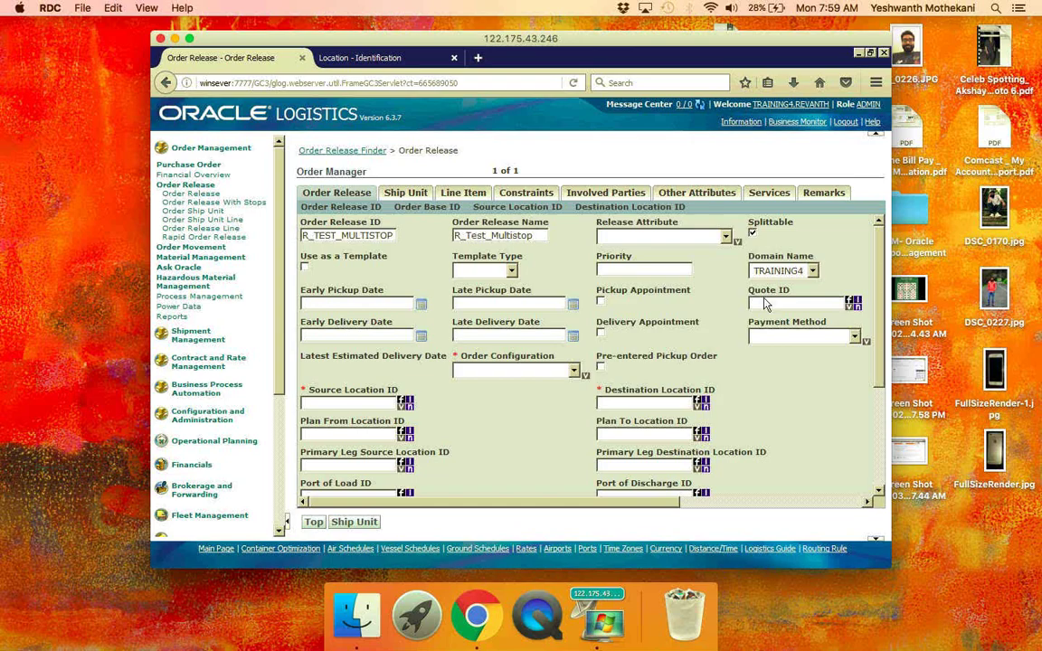
- Look up candidates for the Source Location ID and browse the location results through the third page
click(350, 400)
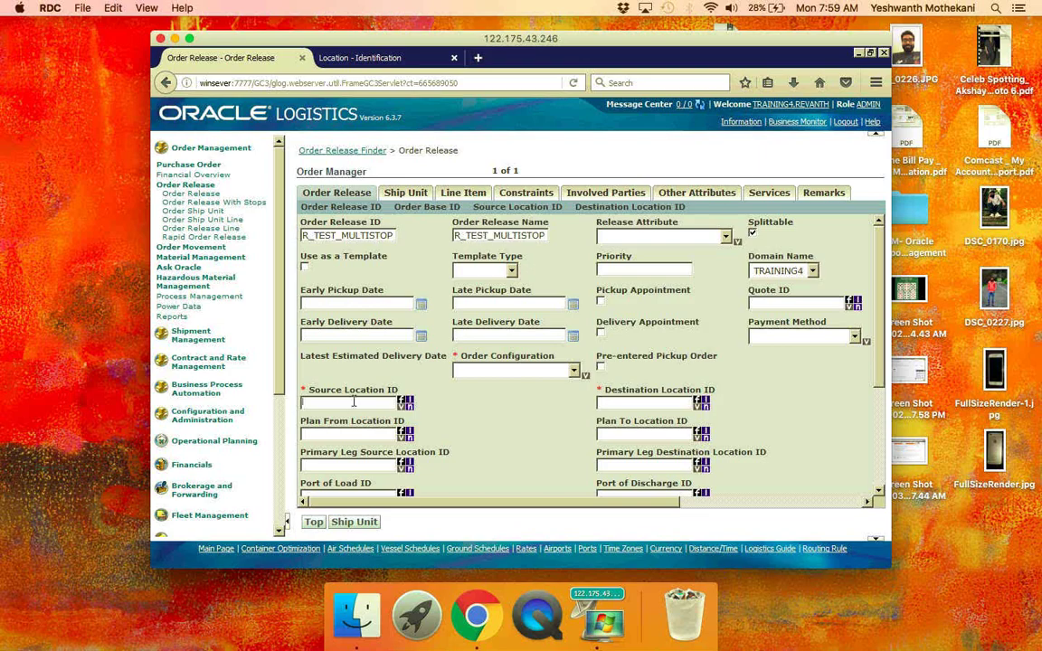
click(405, 403)
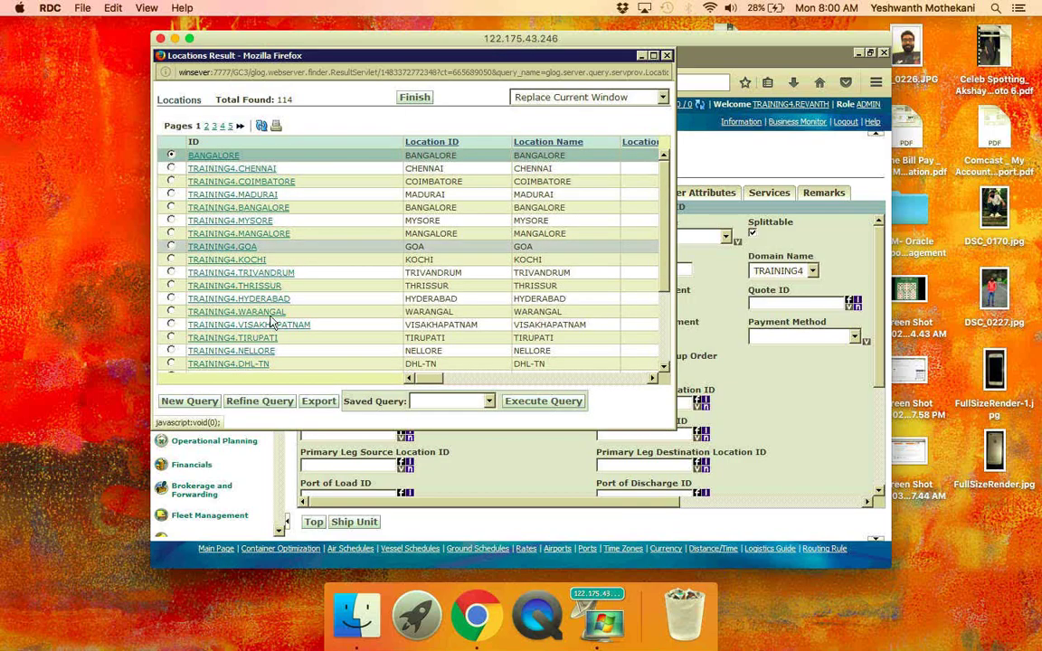
click(208, 127)
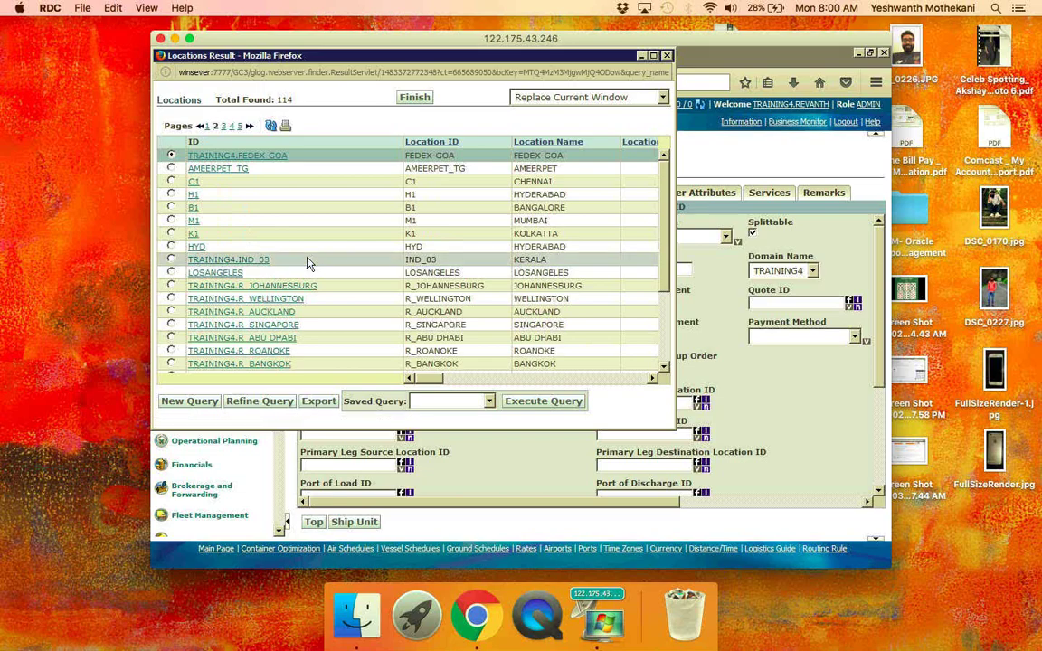
scroll(307, 263, down, 3)
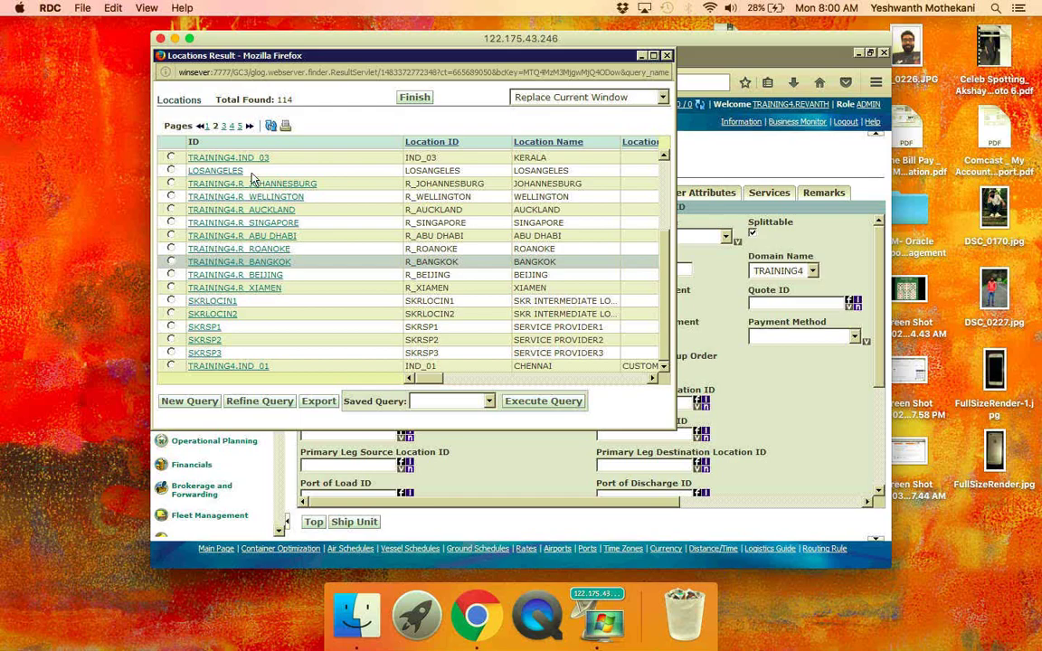
click(224, 126)
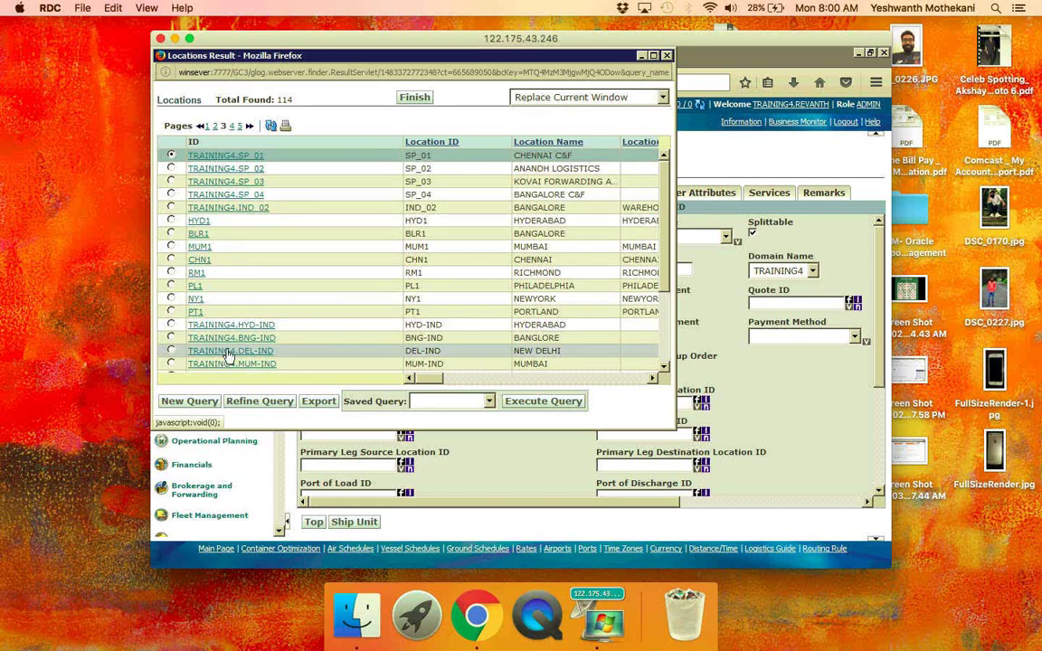
- Open the location TRAINING4.DEL-IND, review its address and coordinates, then finish the record and close the lookup window
click(230, 352)
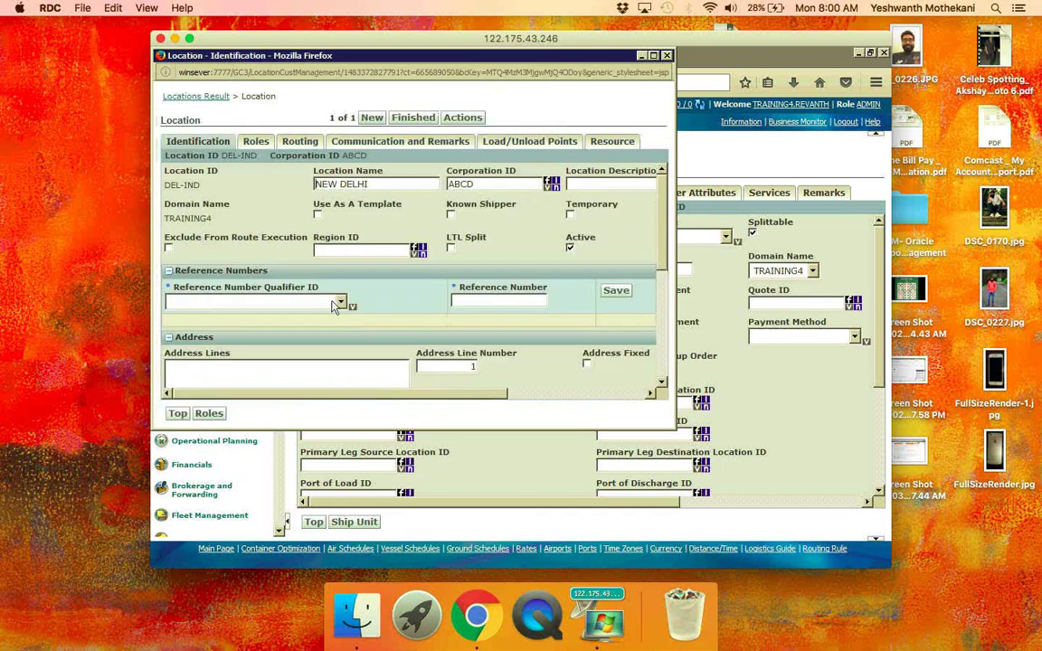
scroll(332, 308, down, 4)
scroll(332, 308, down, 1)
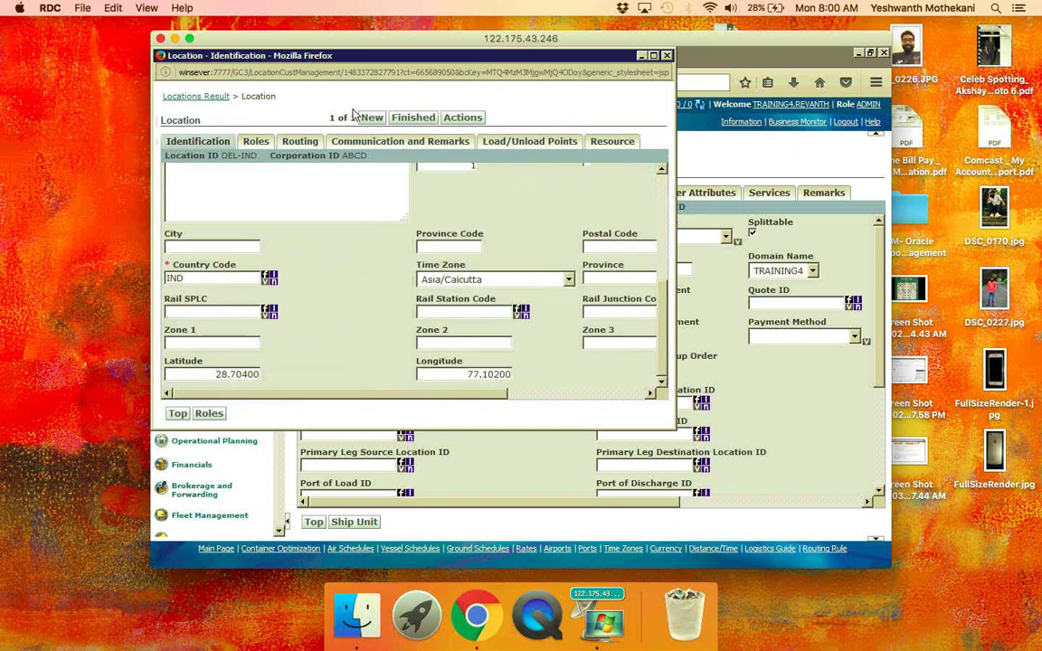
click(414, 119)
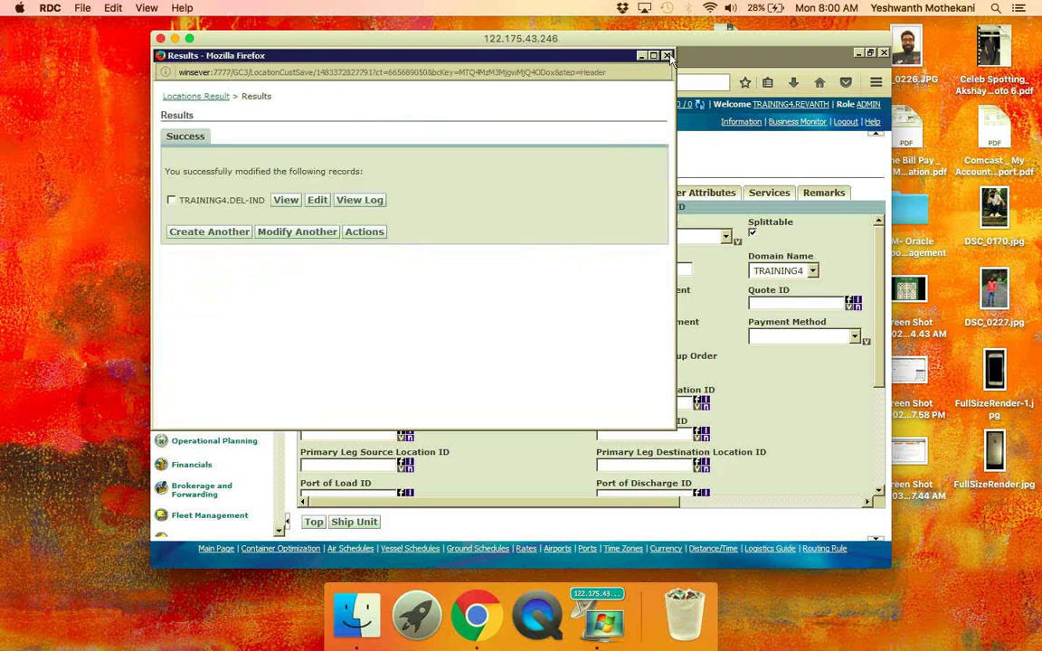
click(667, 56)
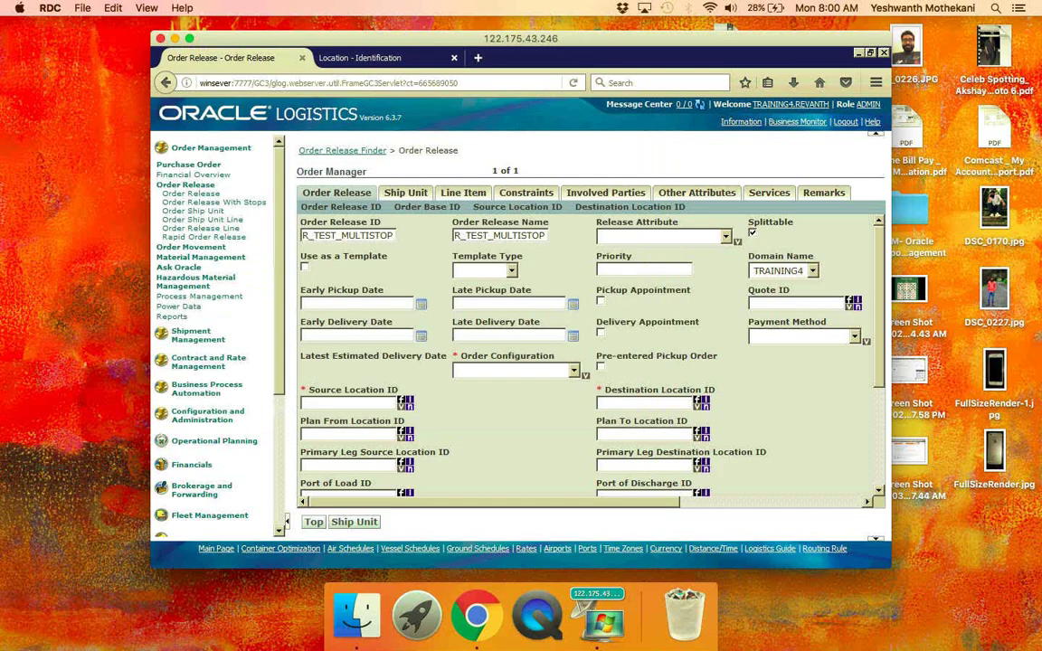
- Set the order release's source location to DEL-IND and its destination location to HYD-IND
click(336, 406)
text(DEL)
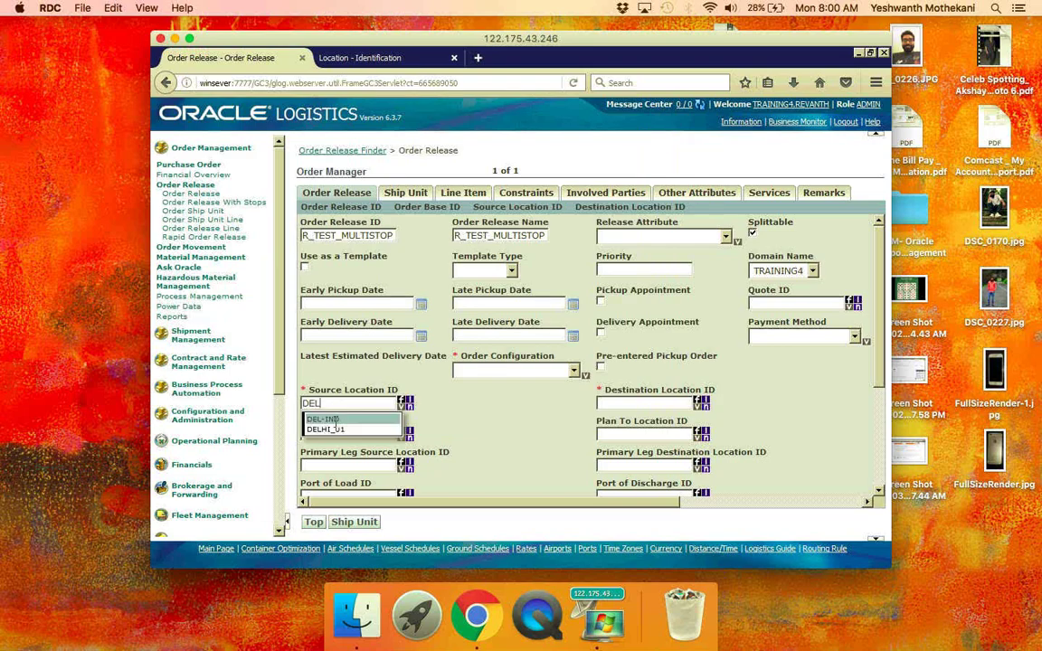
click(336, 420)
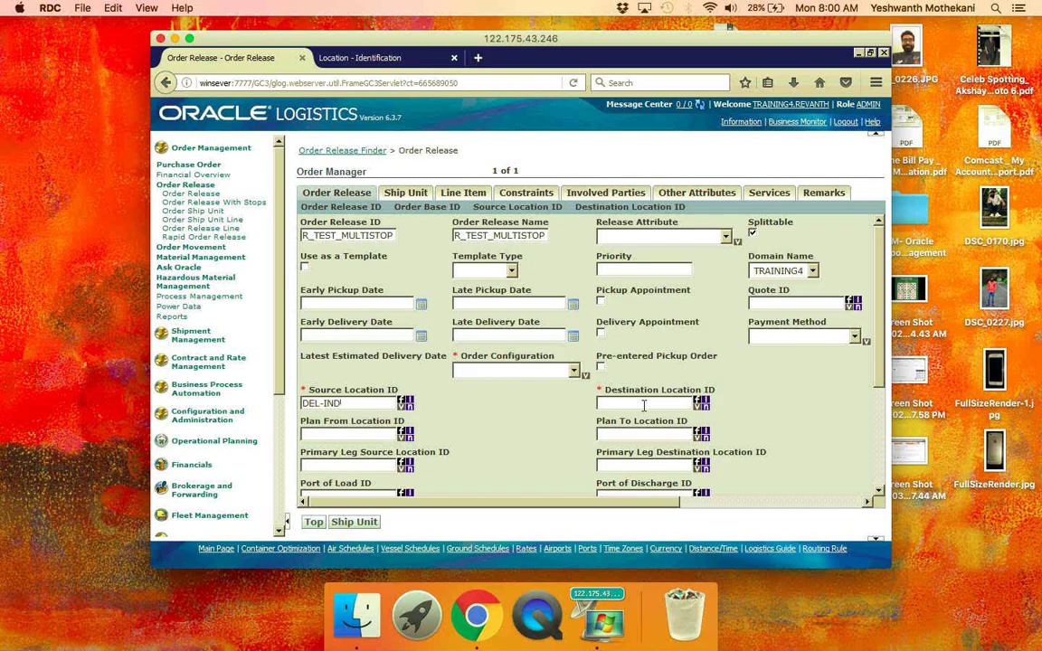
click(644, 406)
text(hyd)
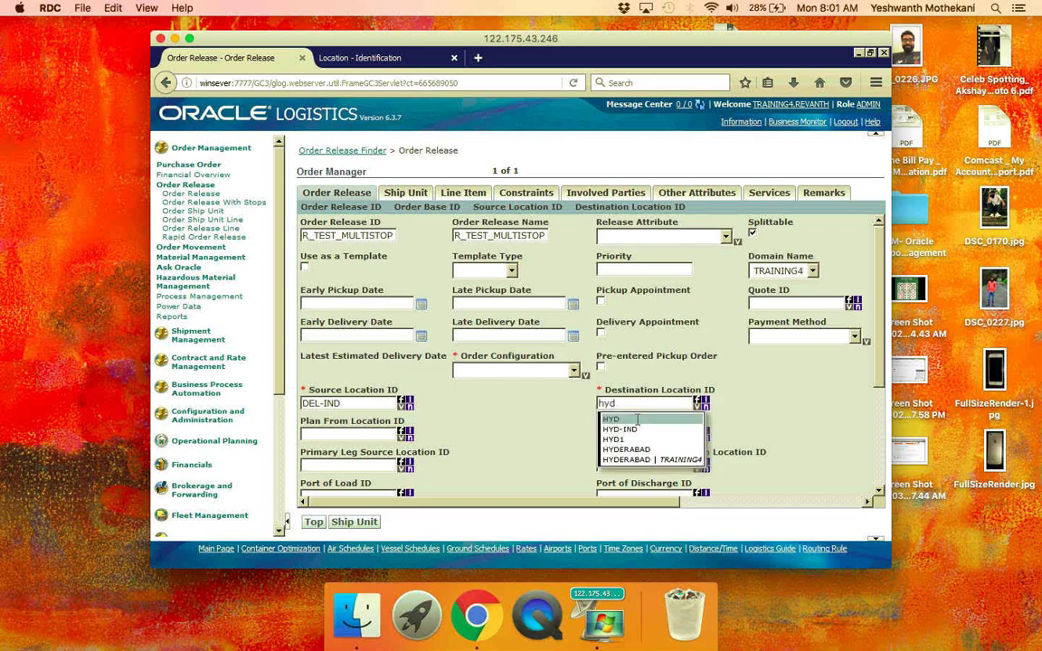
click(635, 431)
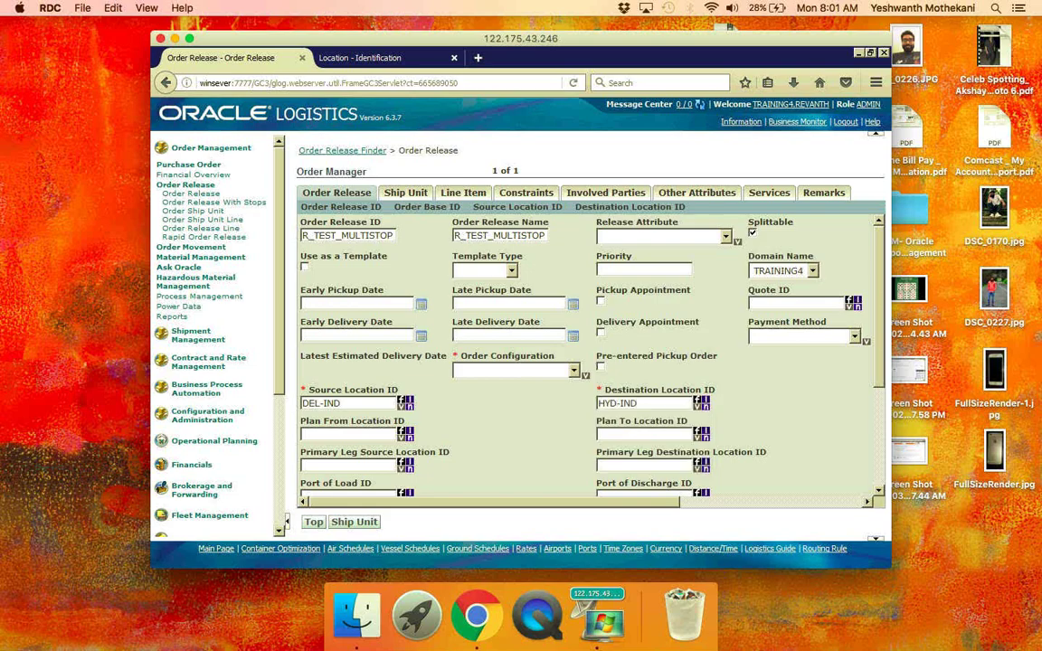
- Switch to the second session, return to the location results and search for the location ID HYD-IND
click(337, 58)
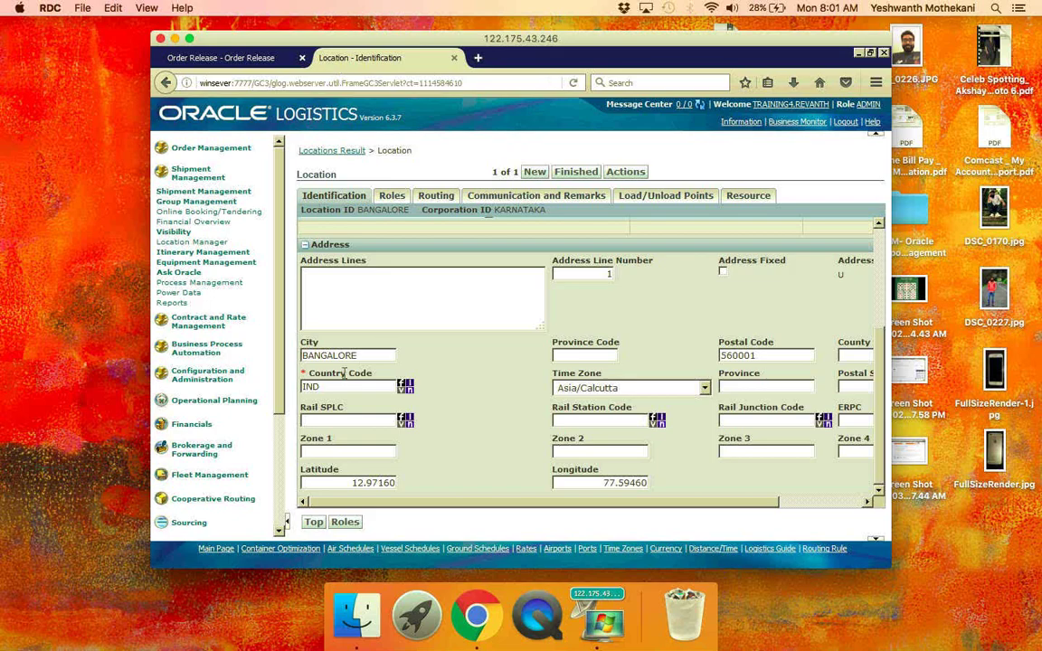
click(331, 152)
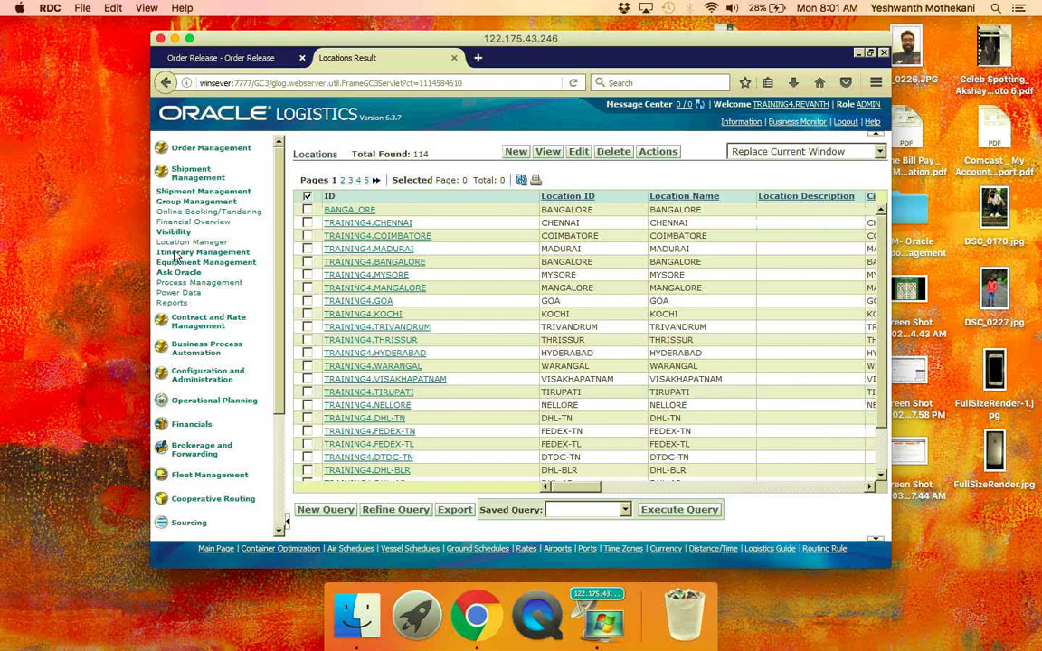
click(391, 512)
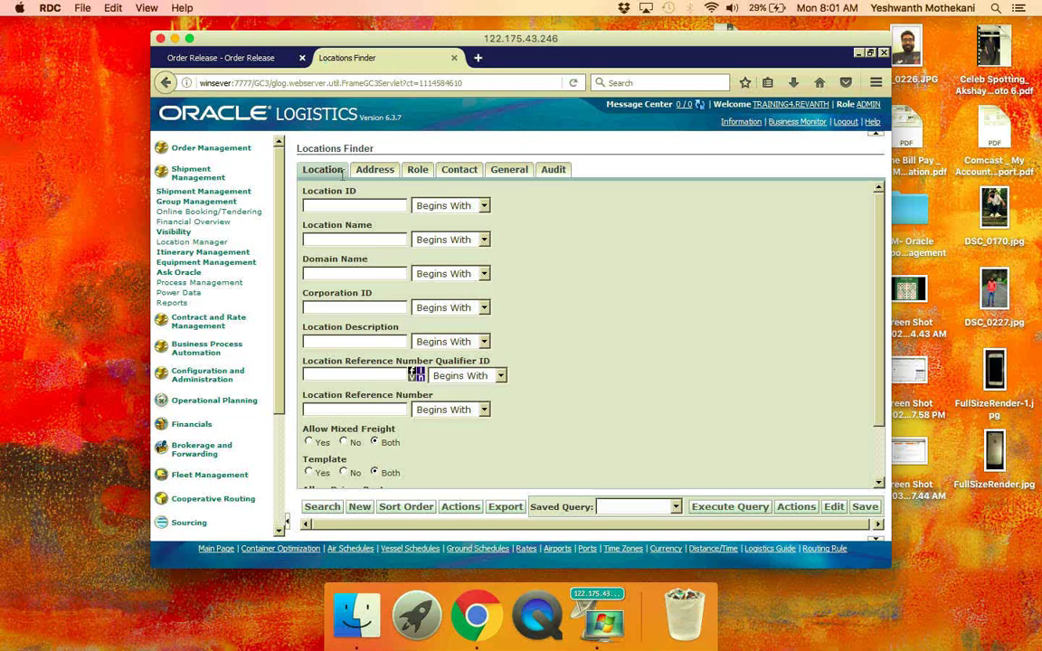
text(hyd)
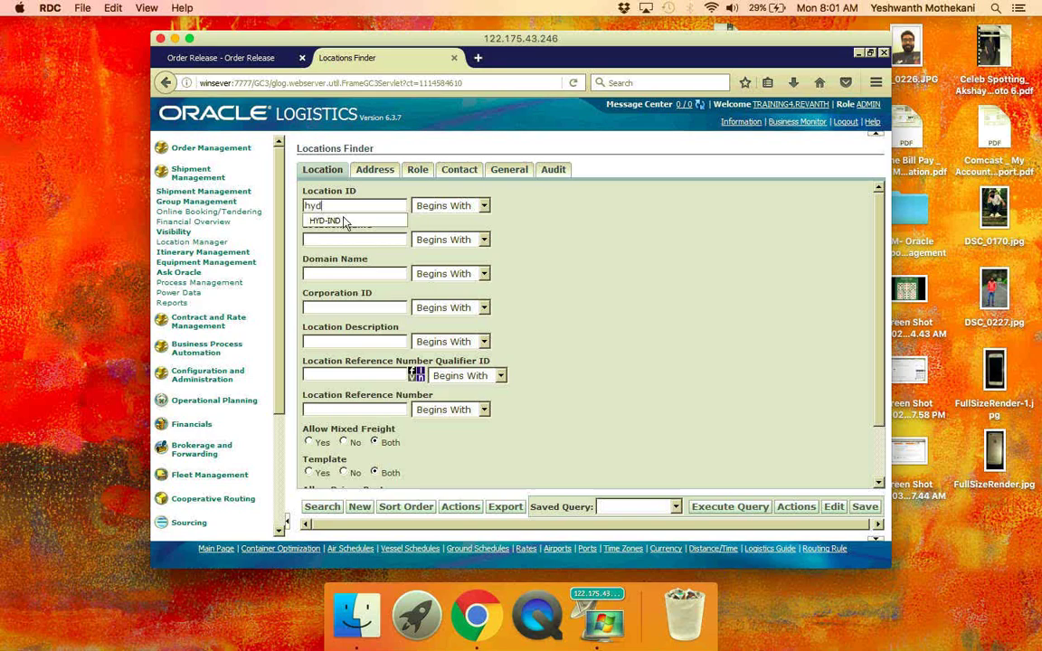
click(326, 221)
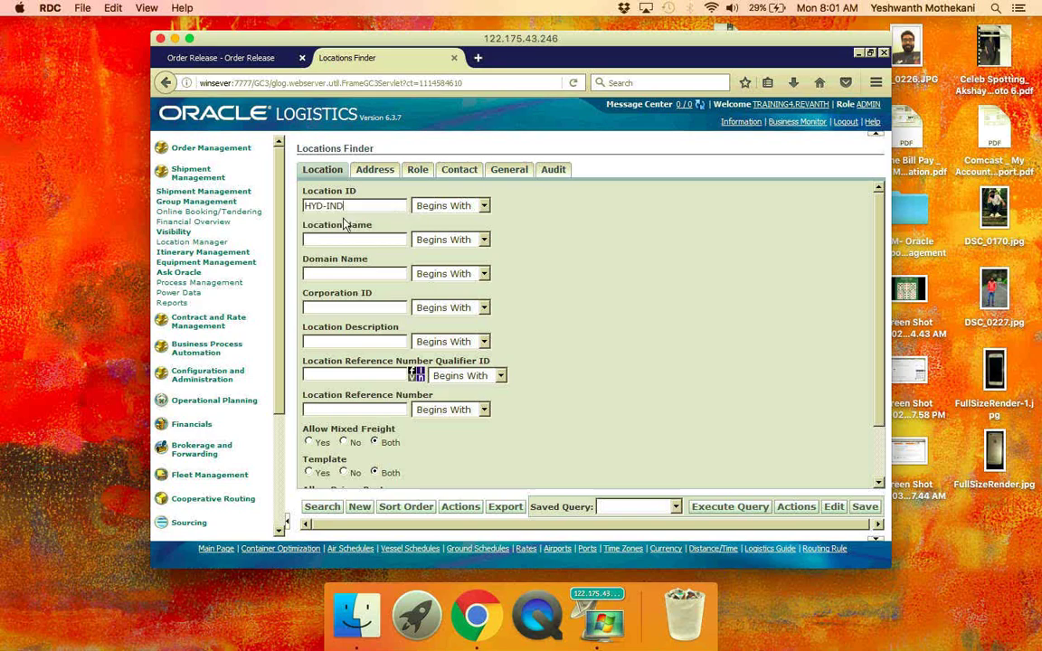
click(322, 508)
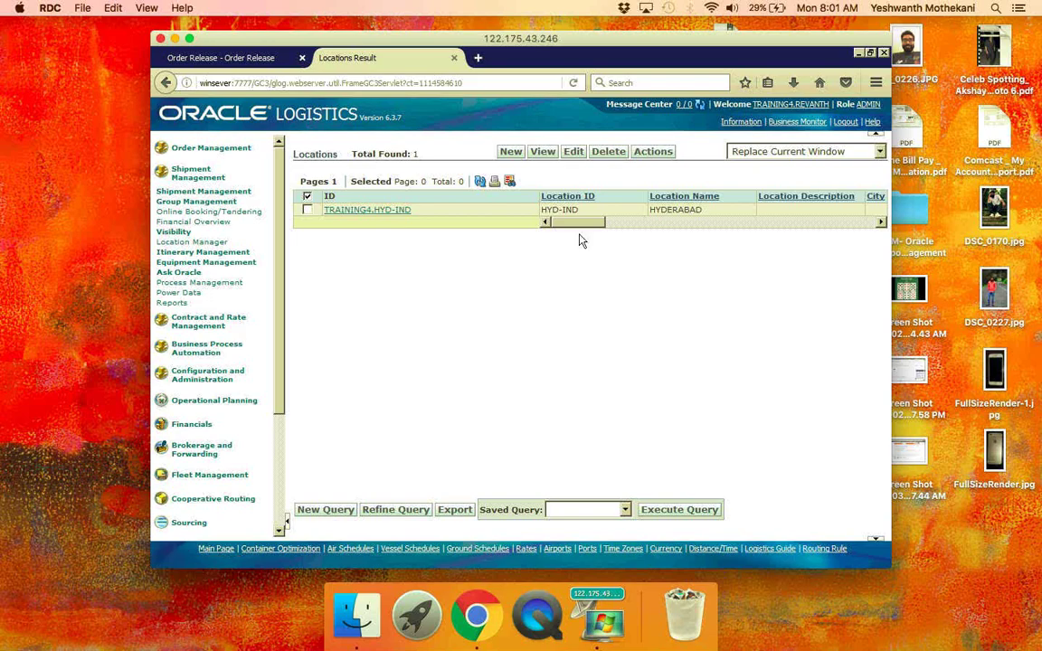
- Open the location TRAINING4.HYD-IND and review its address, country, latitude and longitude
scroll(737, 246, right, 5)
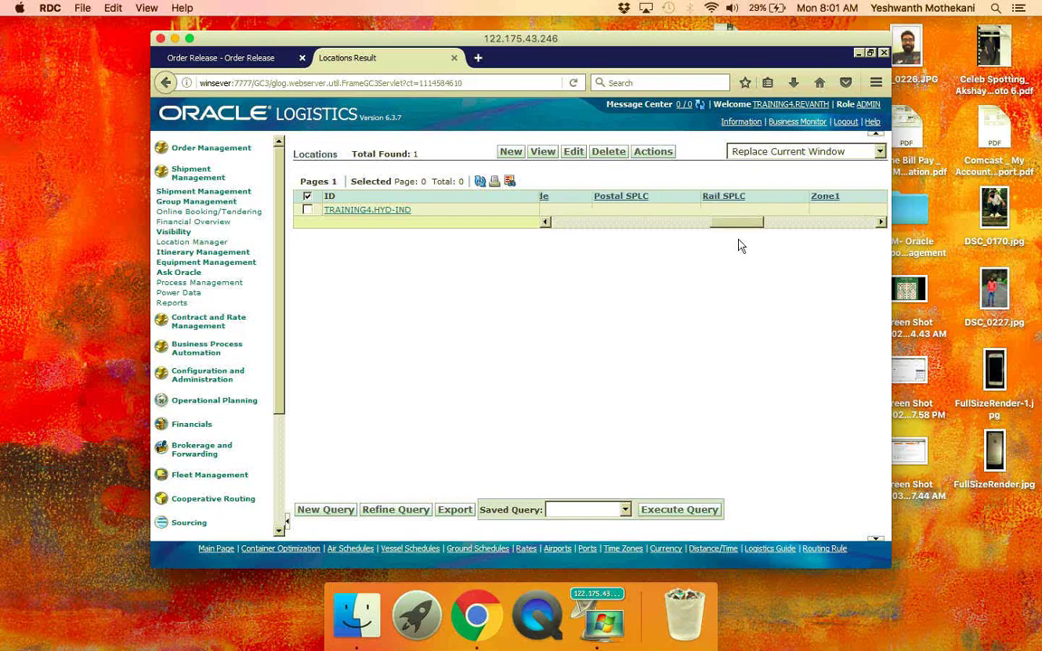
click(396, 211)
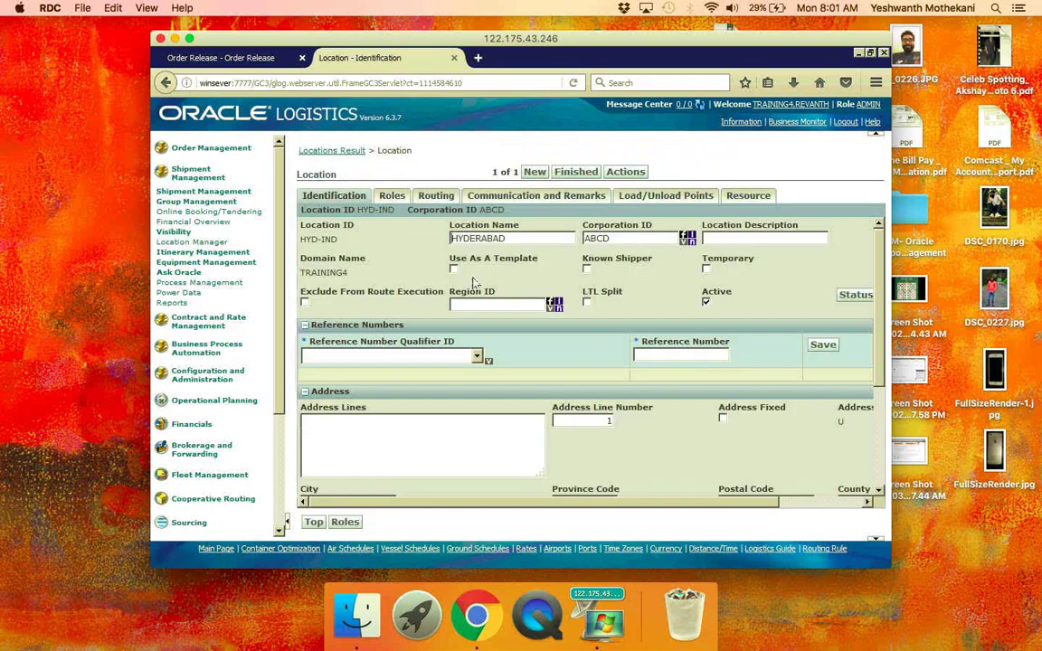
scroll(474, 285, down, 3)
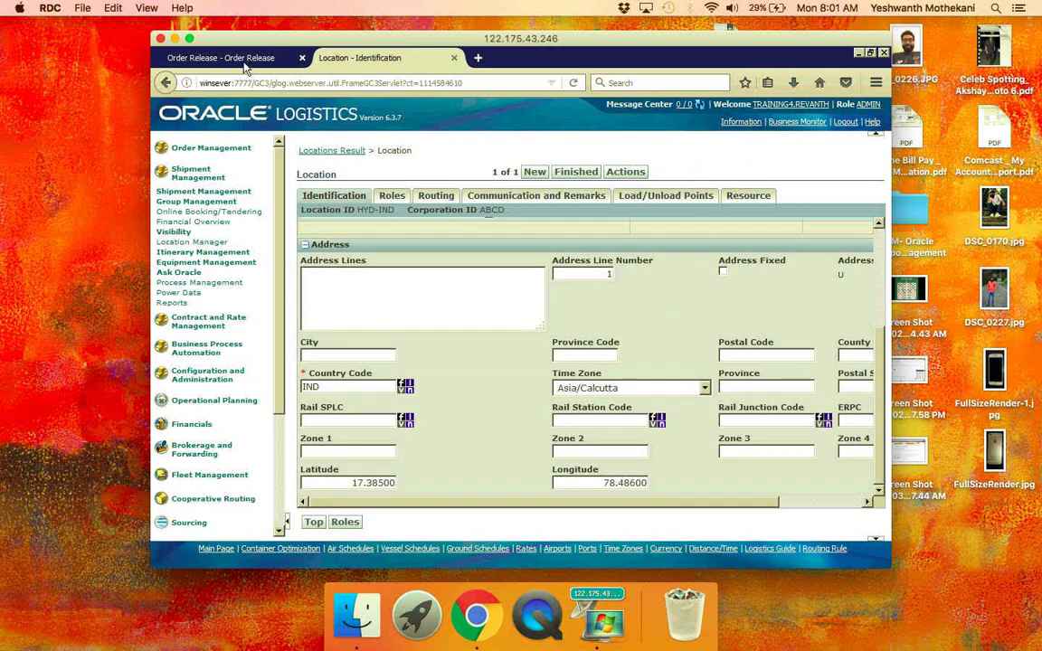
- Return to the R_TEST_MULTISTOP order release and set its order configuration to AUTO_CALC
click(231, 58)
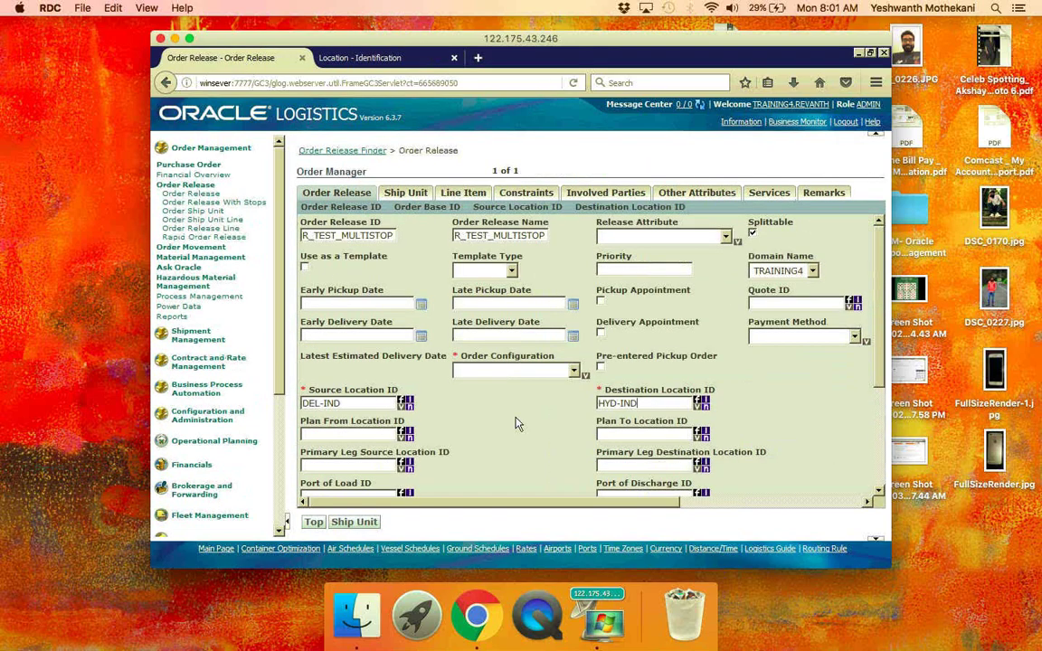
click(572, 371)
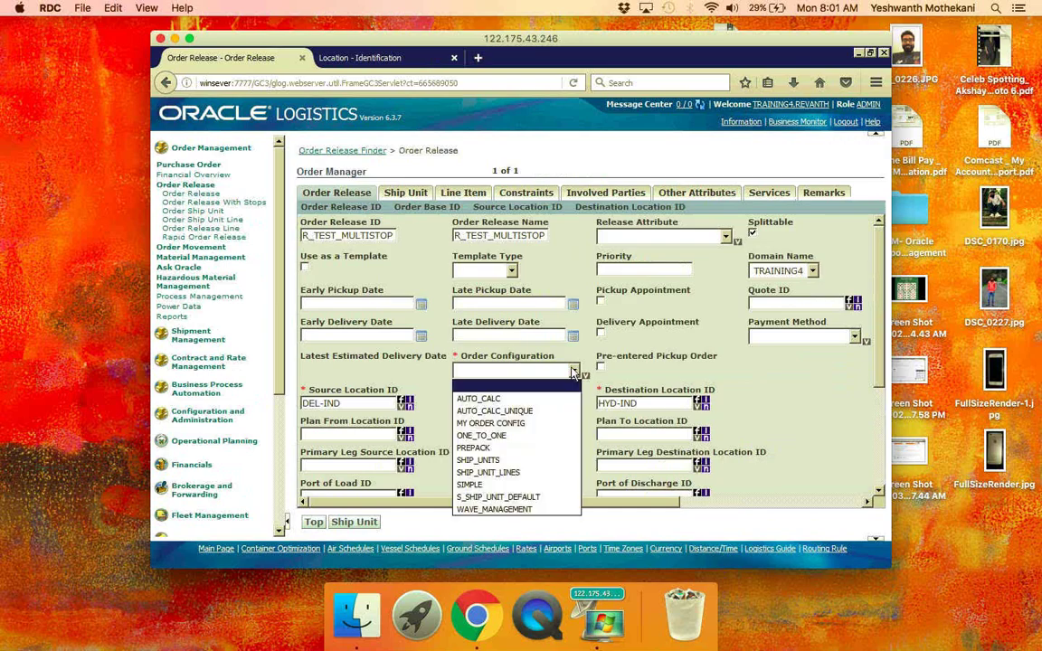
click(493, 401)
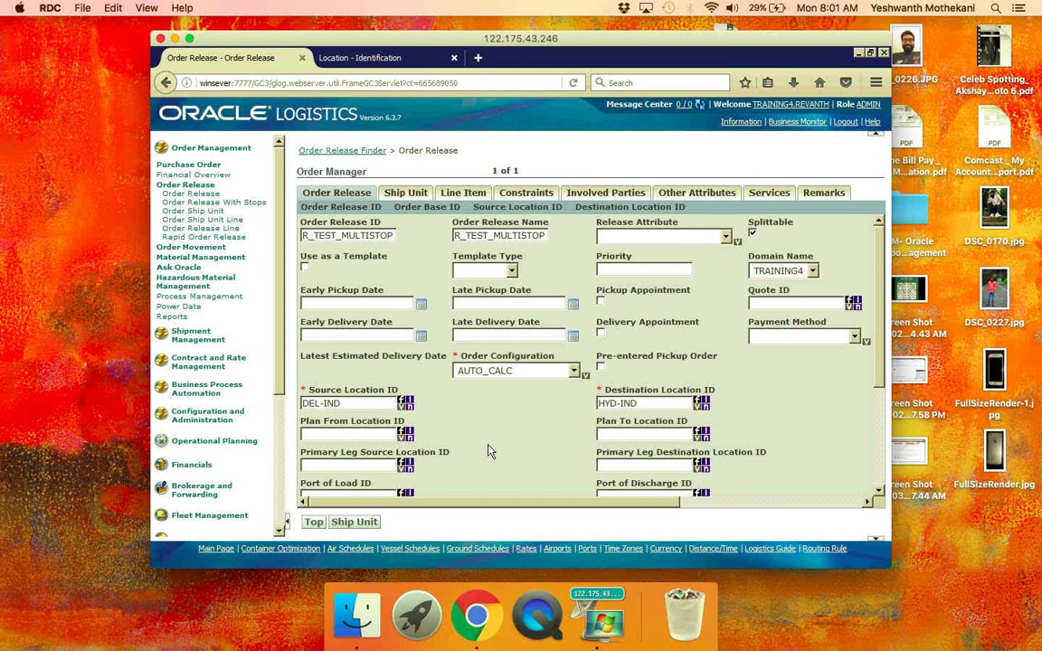
scroll(488, 451, down, 5)
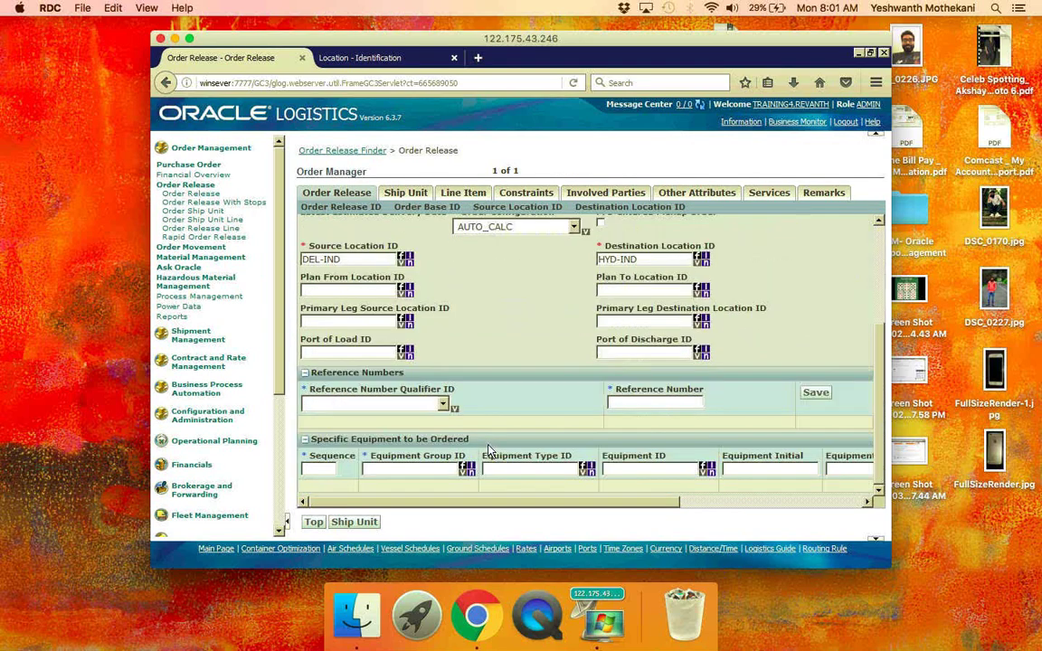
scroll(489, 449, up, 1)
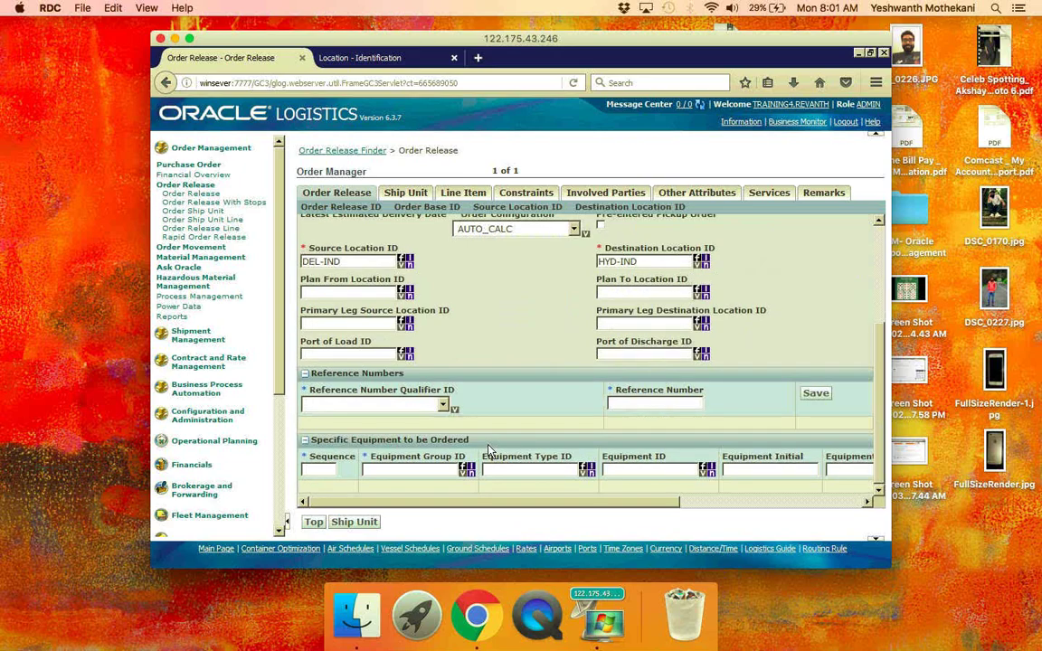
scroll(489, 450, up, 5)
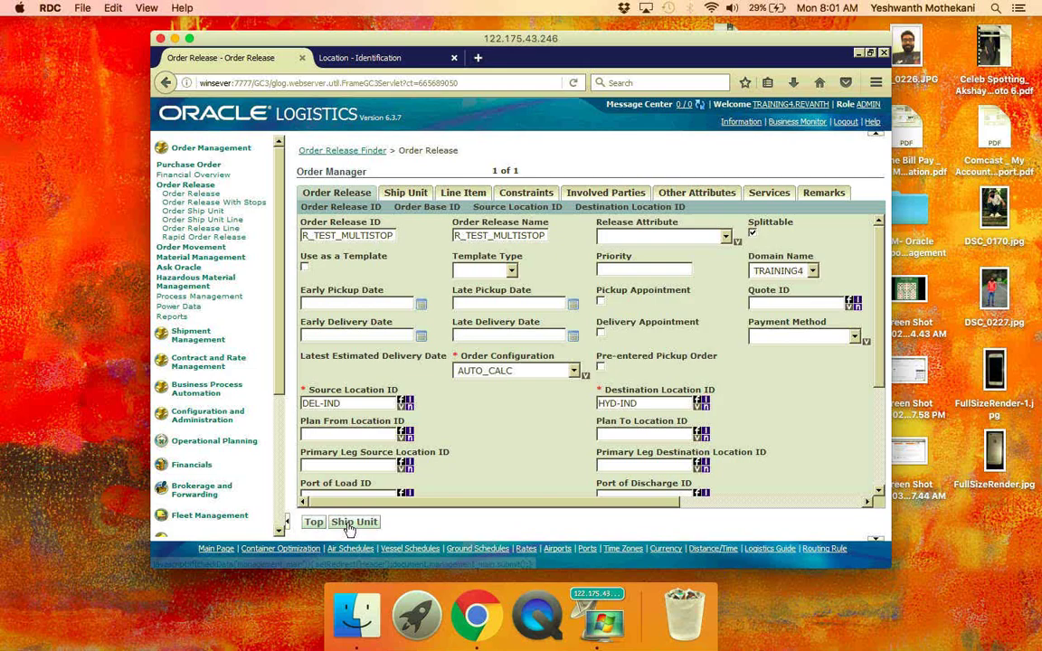
- Continue to the order release's line items and start a new line item with 1 as its order release line ID
click(350, 524)
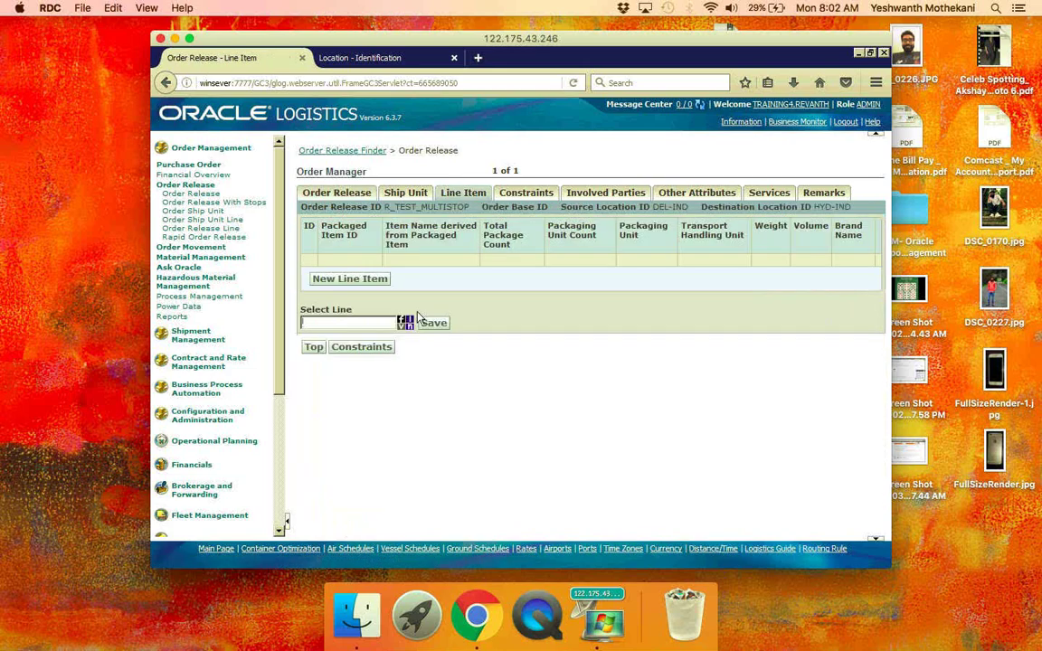
click(358, 281)
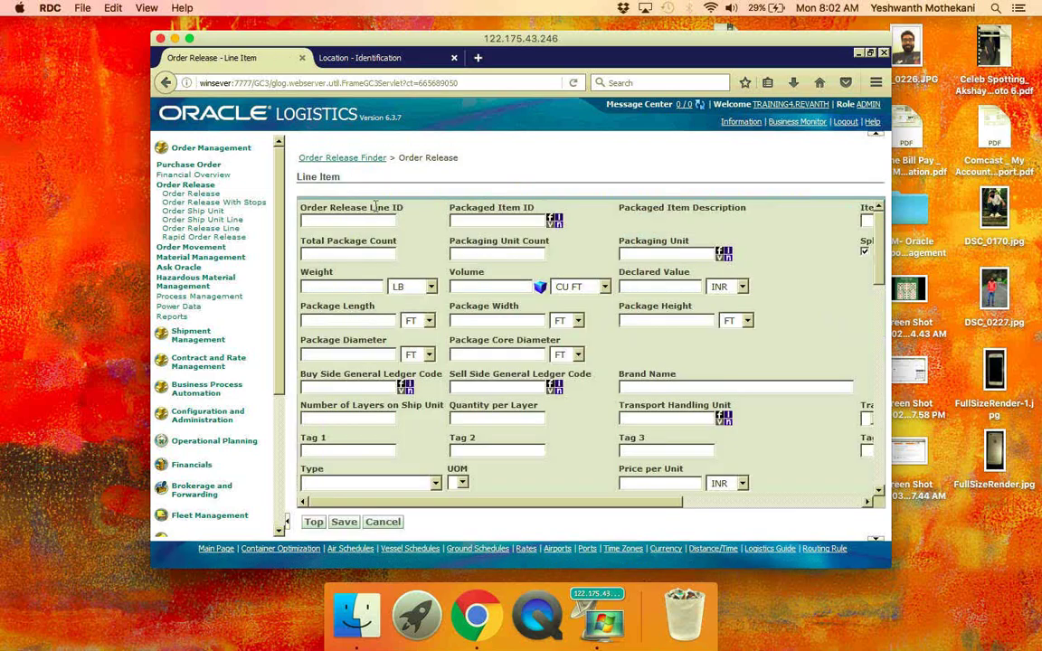
click(379, 216)
click(355, 220)
text(1)
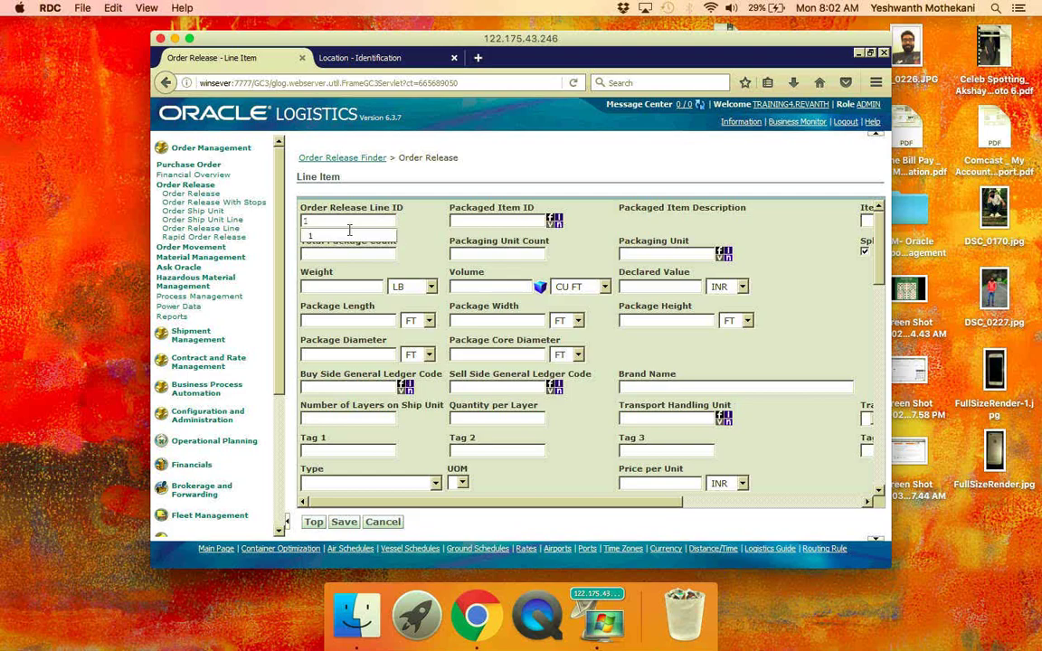
click(347, 236)
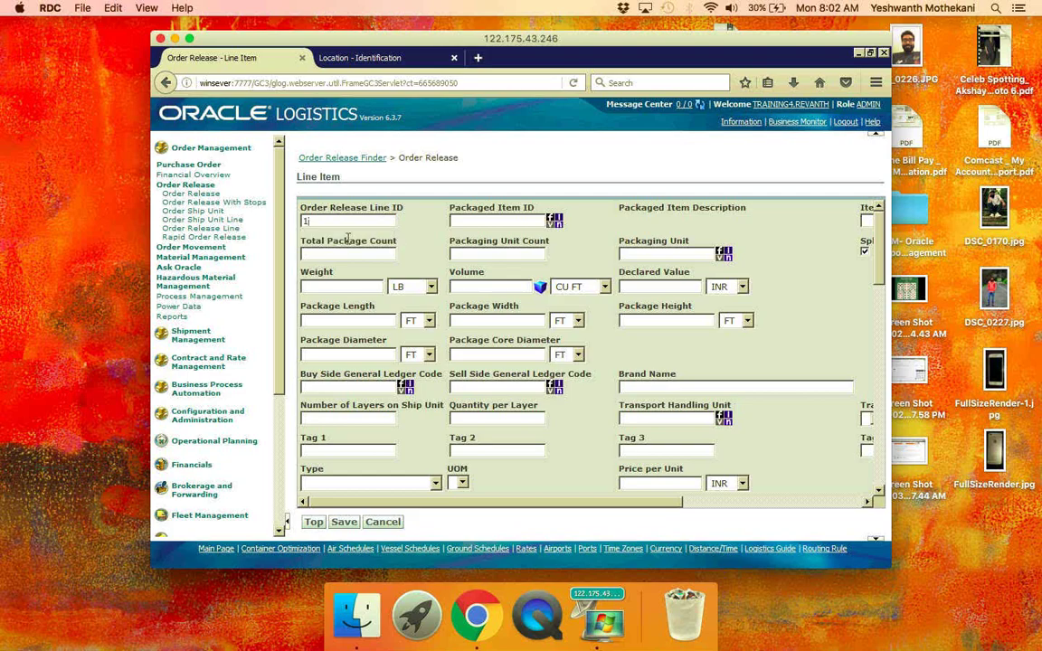
- Look up the packaged items and assign TRAINING4.R_INTEL_I5 from the second results page to the line item
click(555, 221)
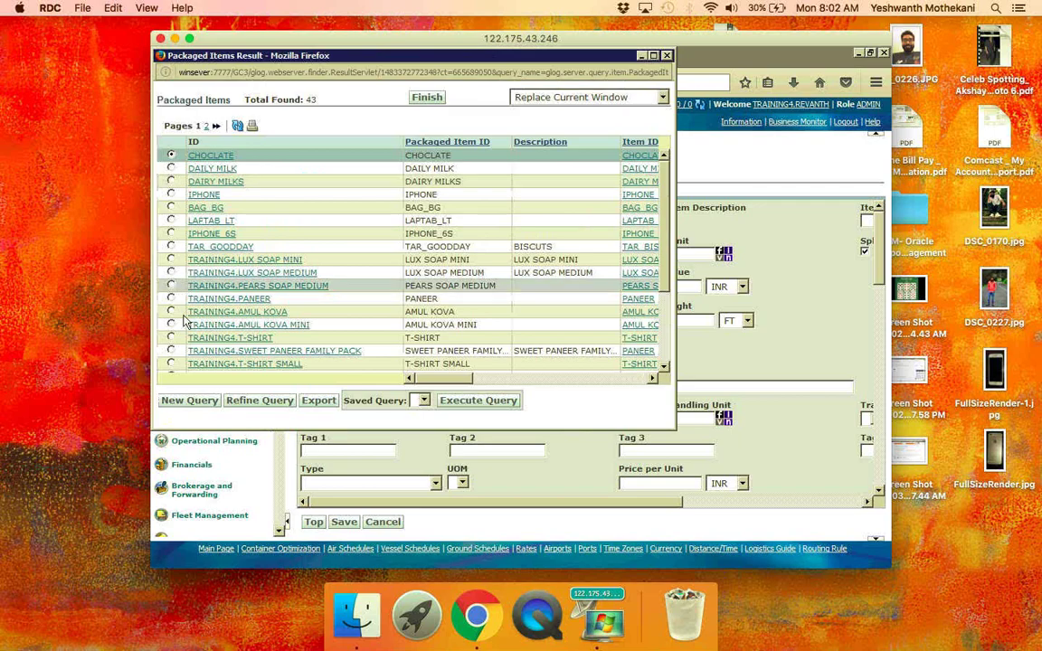
click(207, 128)
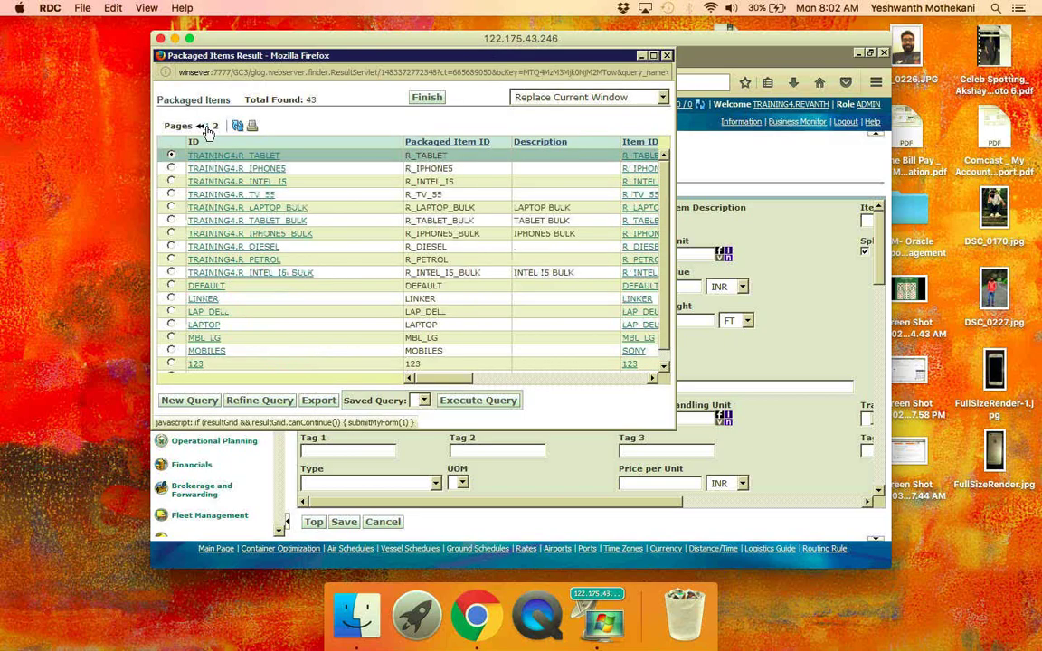
click(172, 182)
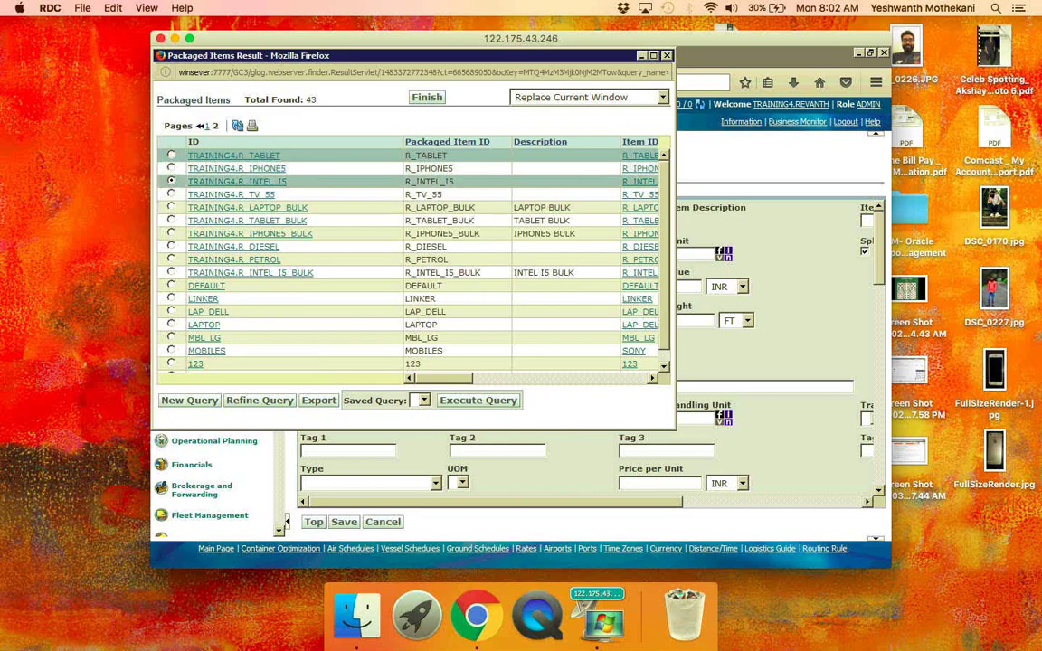
click(431, 98)
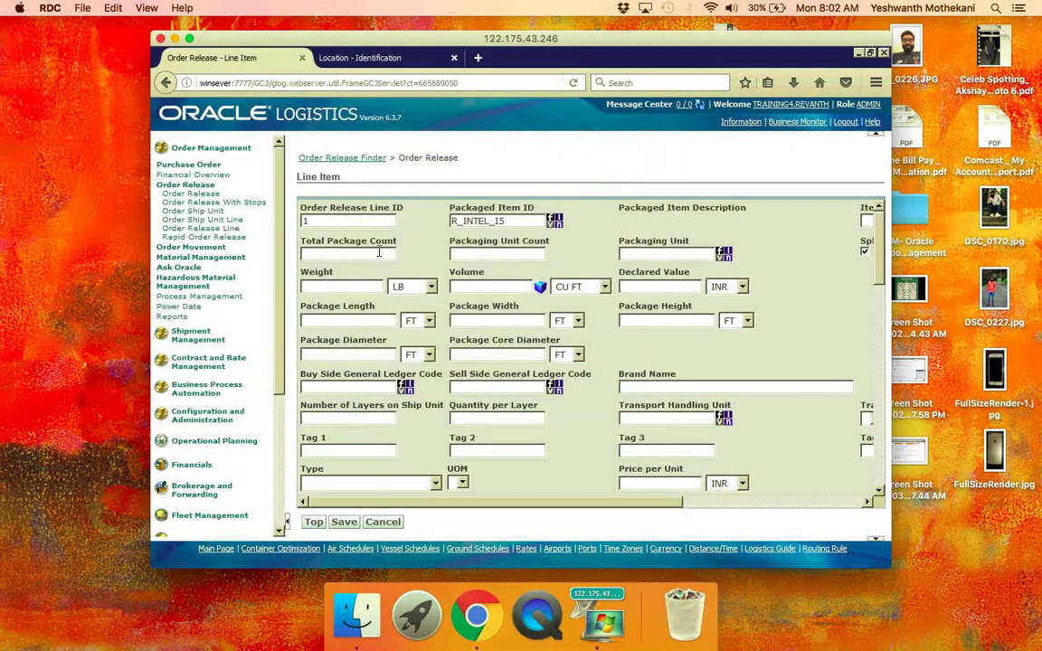
- Set the line item's total package count and packaging unit count to 10 each, then check its remaining fields
click(379, 253)
text(10)
key(Tab)
text(10)
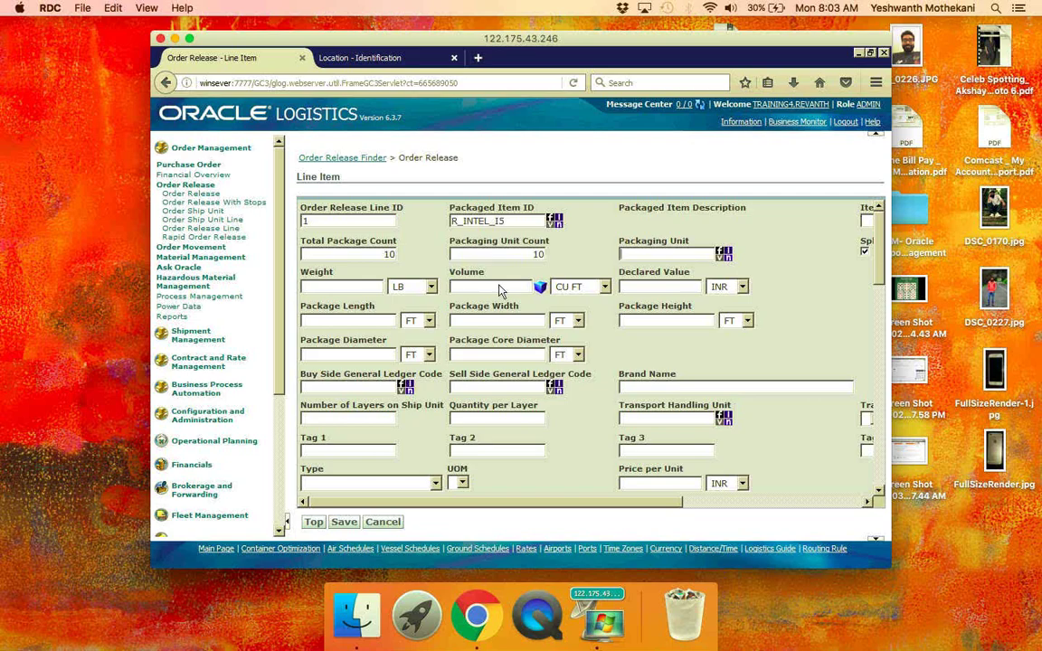
click(497, 220)
text(I5)
drag(549, 506, 675, 500)
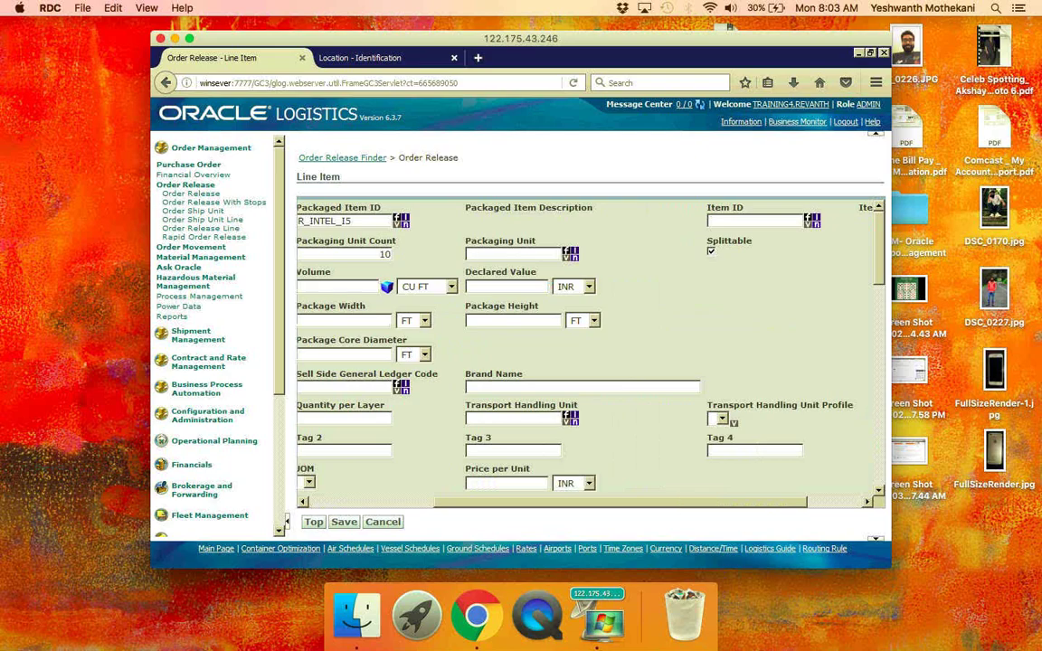
scroll(489, 488, left, 5)
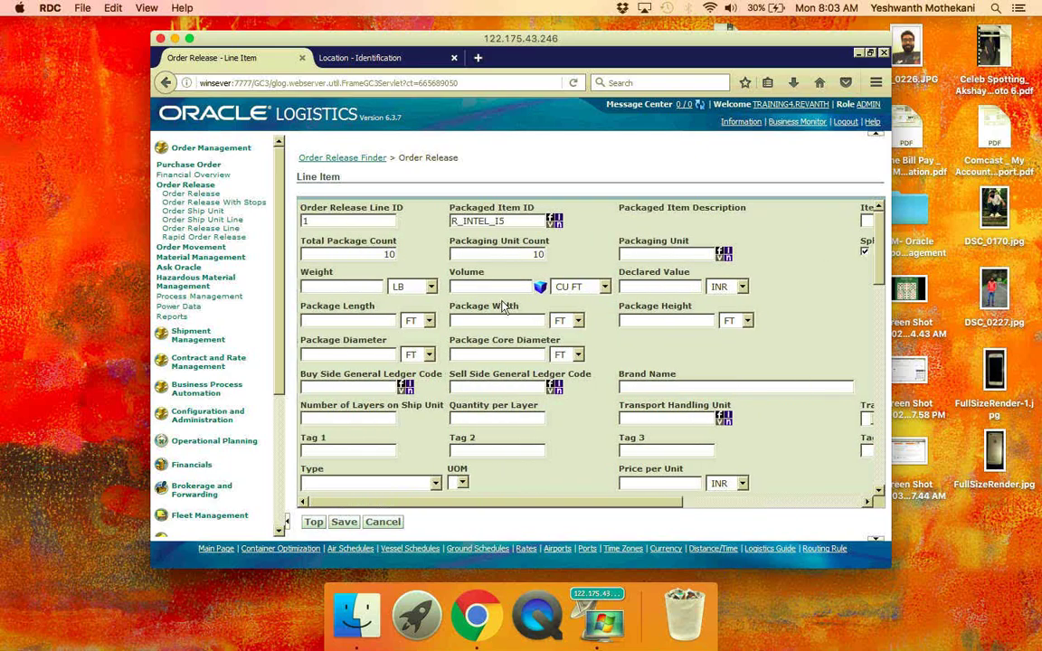
- Set the line item's weight to 100 LB and volume to 1000 CU FT, then look through the form's remaining sections
click(373, 286)
text(10)
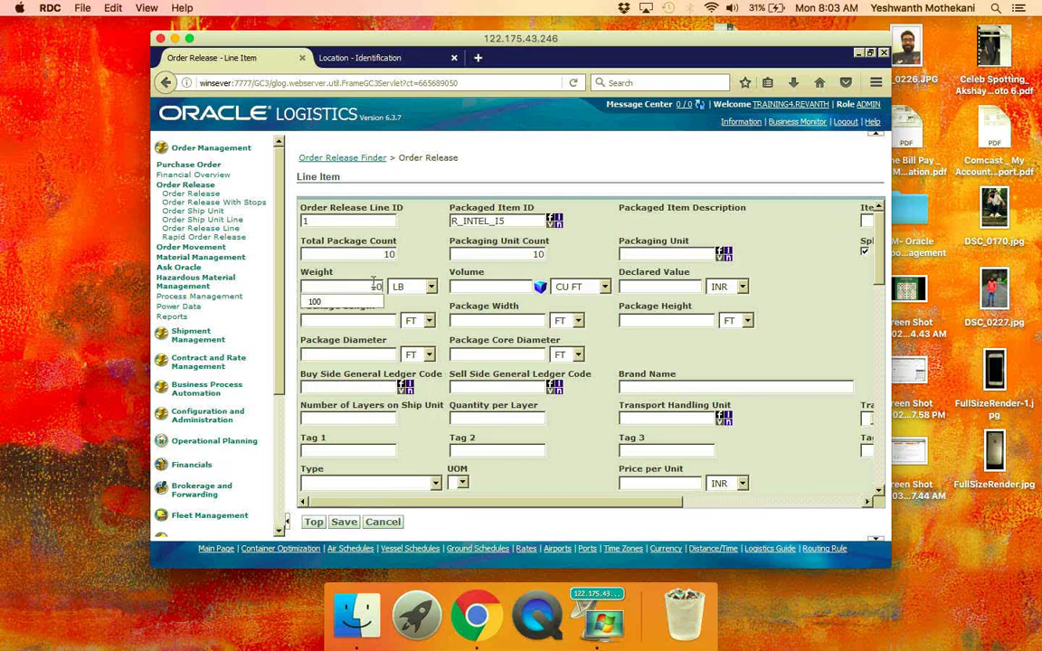
text(0)
key(Tab)
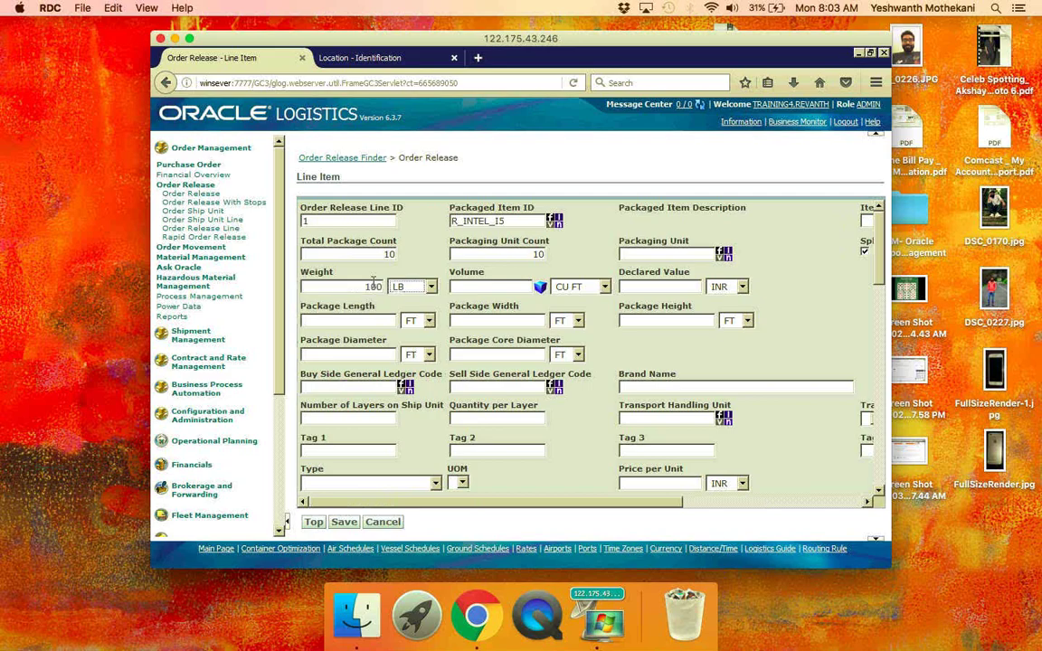
click(496, 286)
text(1000)
scroll(598, 402, down, 1)
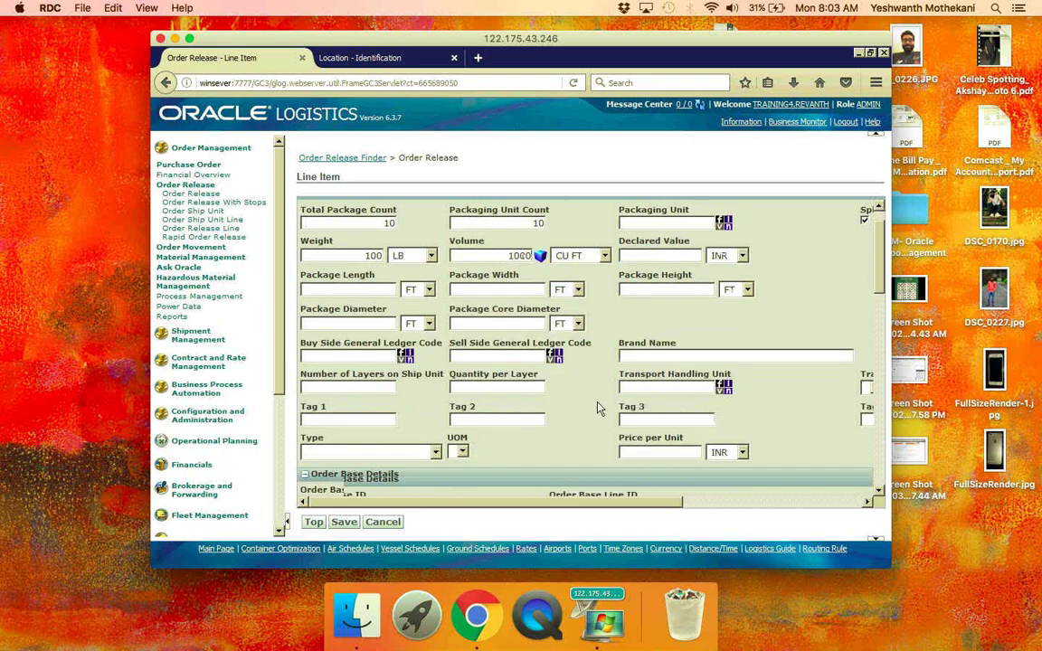
scroll(597, 408, down, 10)
scroll(597, 408, up, 3)
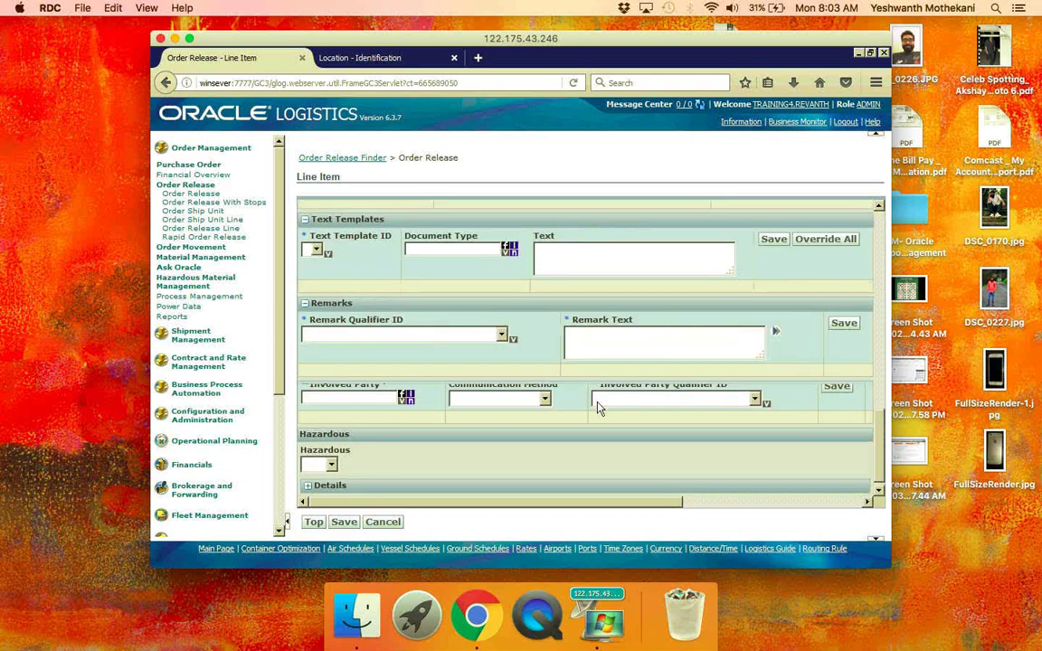
scroll(597, 408, up, 5)
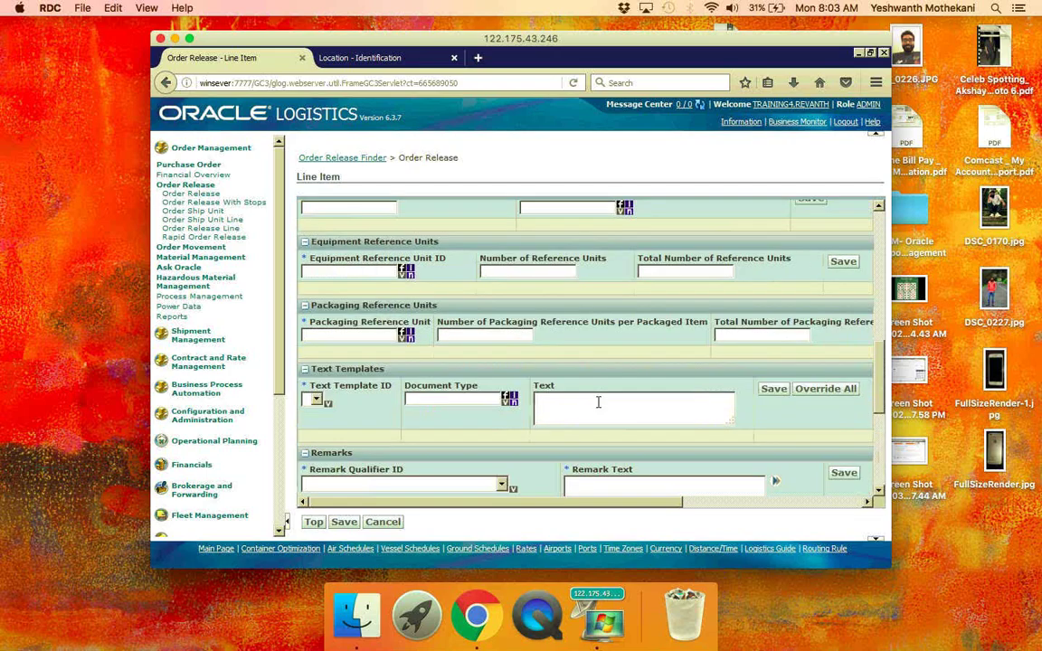
- Save the R_INTEL_I5 line item to order release R_TEST_MULTISTOP
scroll(598, 403, up, 3)
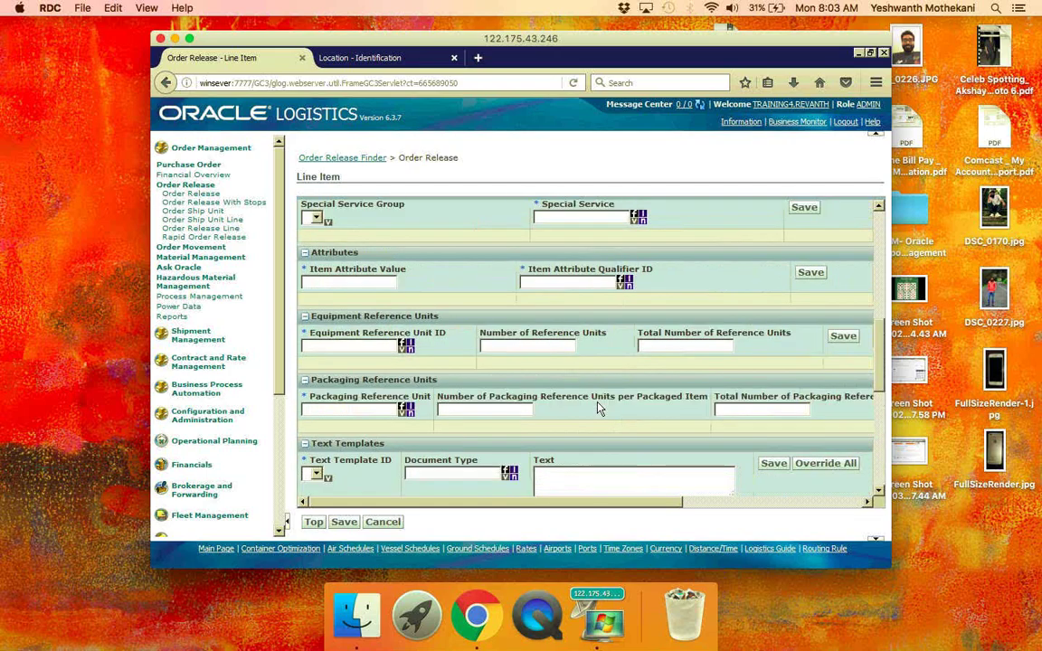
scroll(597, 408, up, 6)
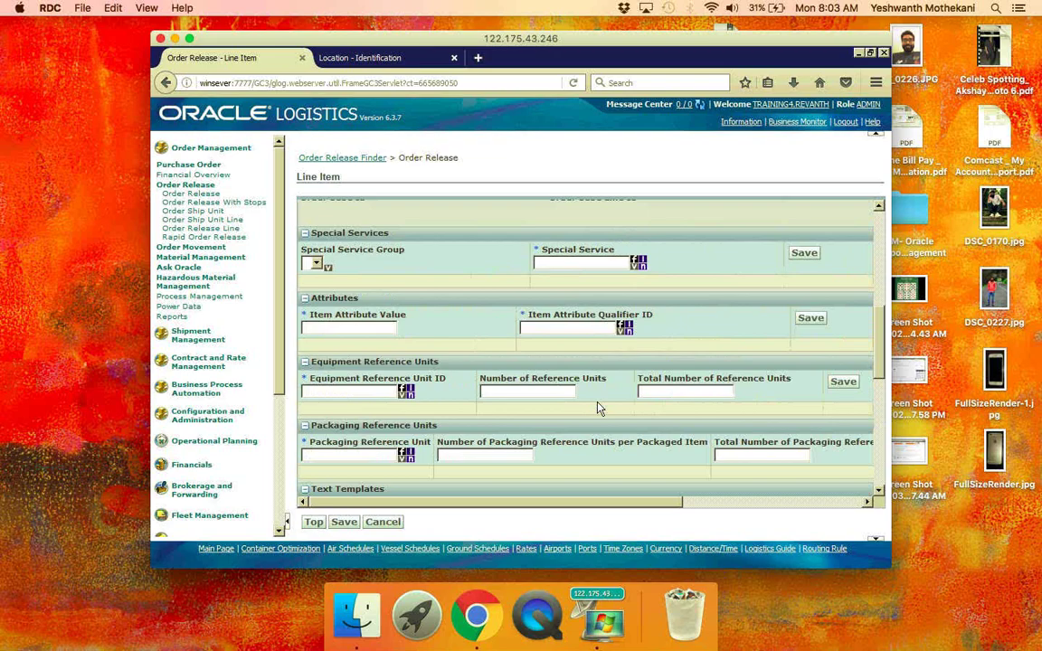
scroll(597, 408, up, 8)
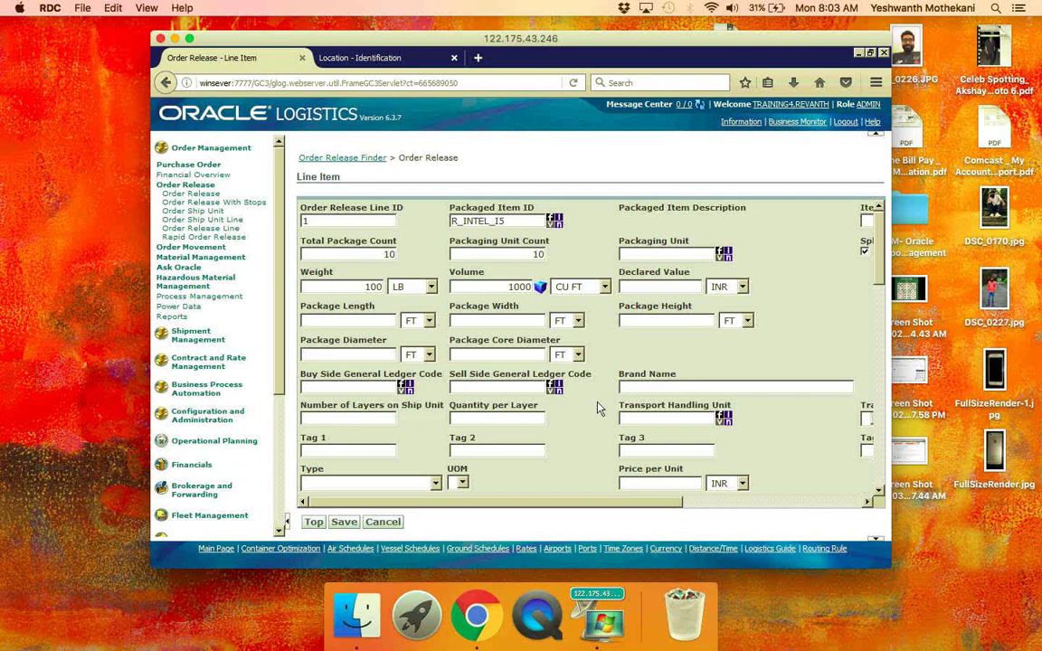
click(344, 523)
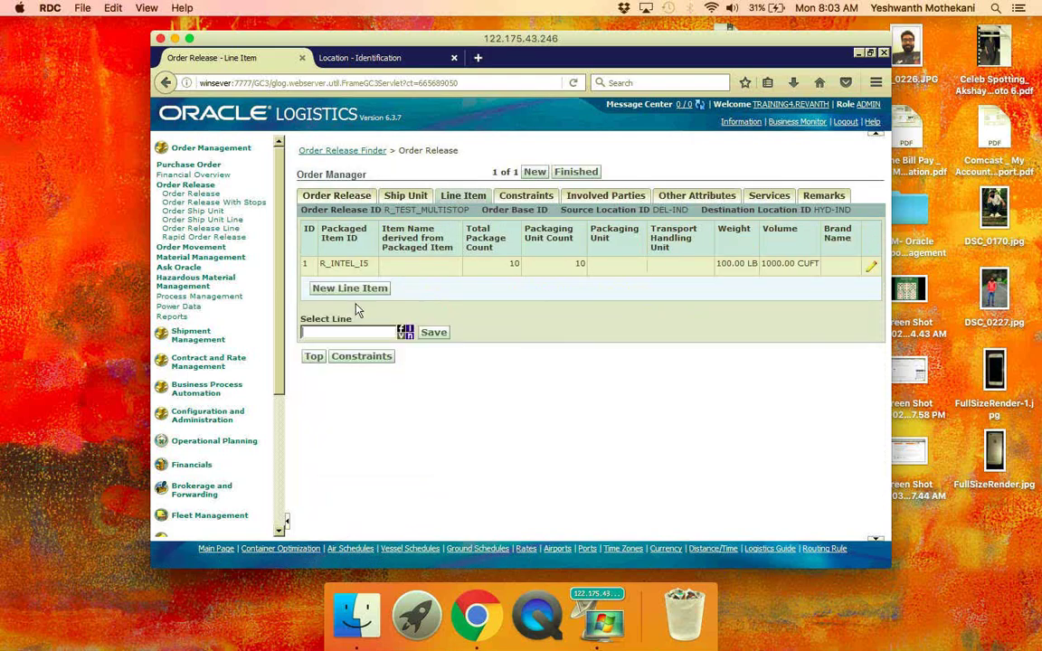
click(361, 296)
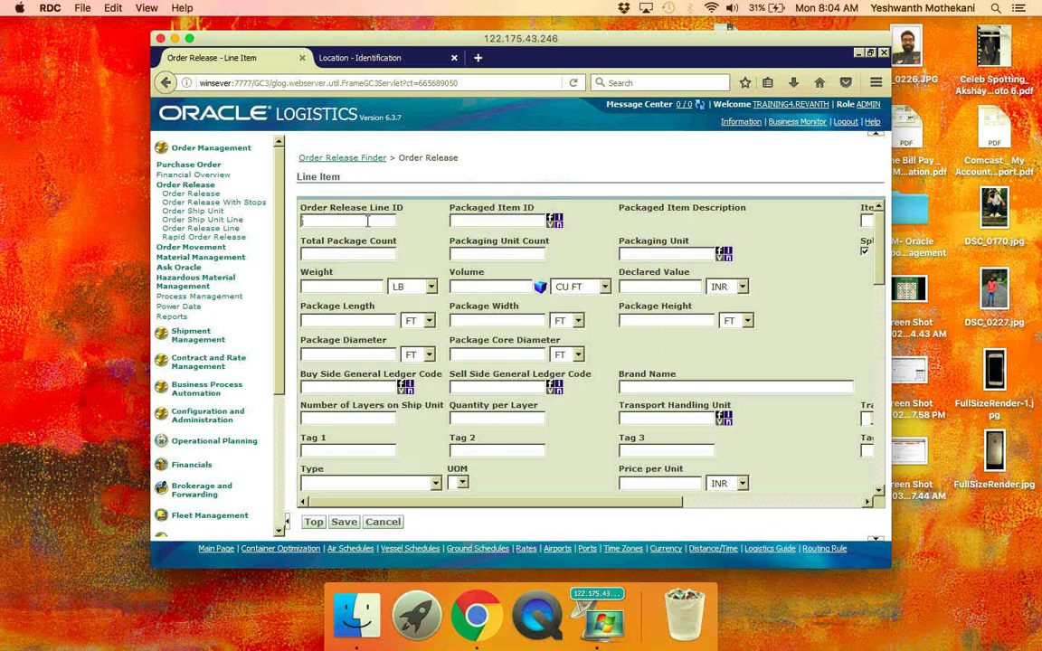
click(367, 221)
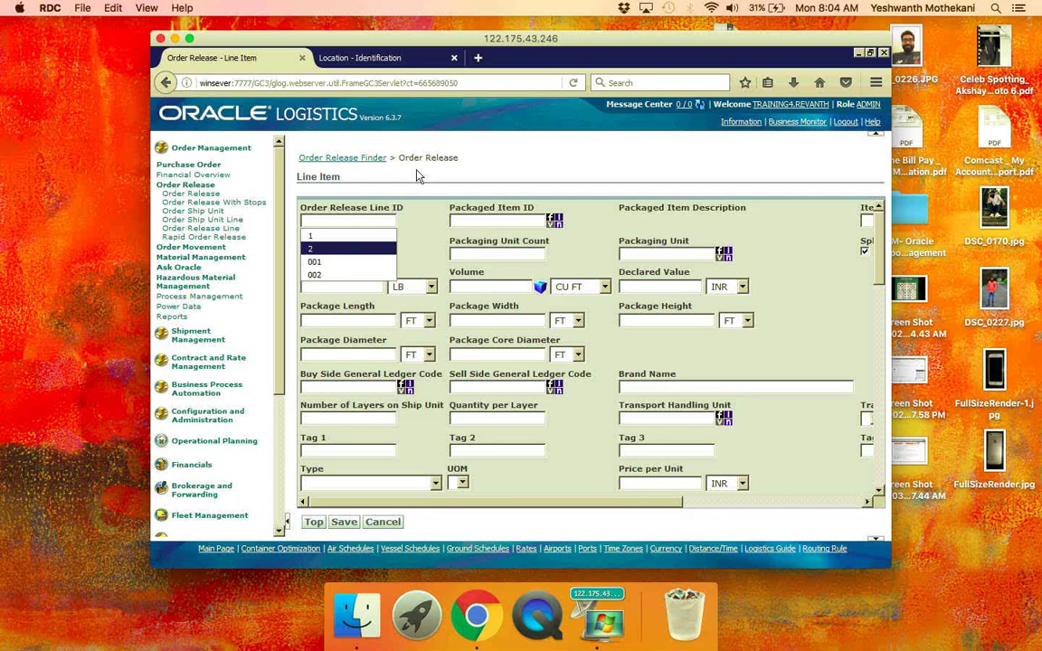
click(383, 523)
click(384, 522)
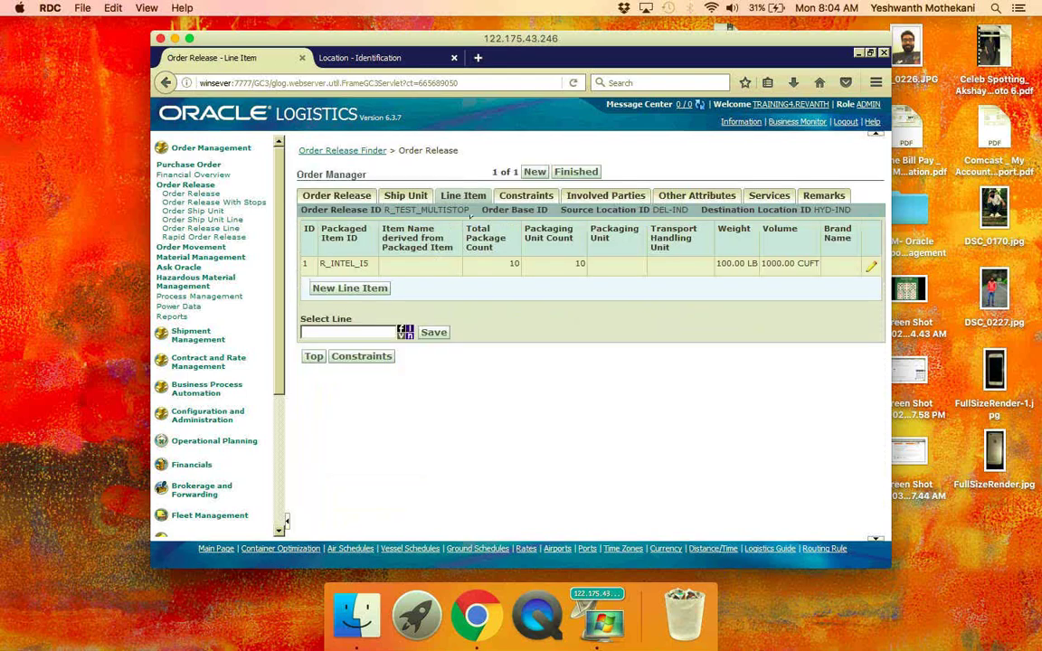
- Finish order release R_TEST_MULTISTOP and return to the order release finder
click(578, 172)
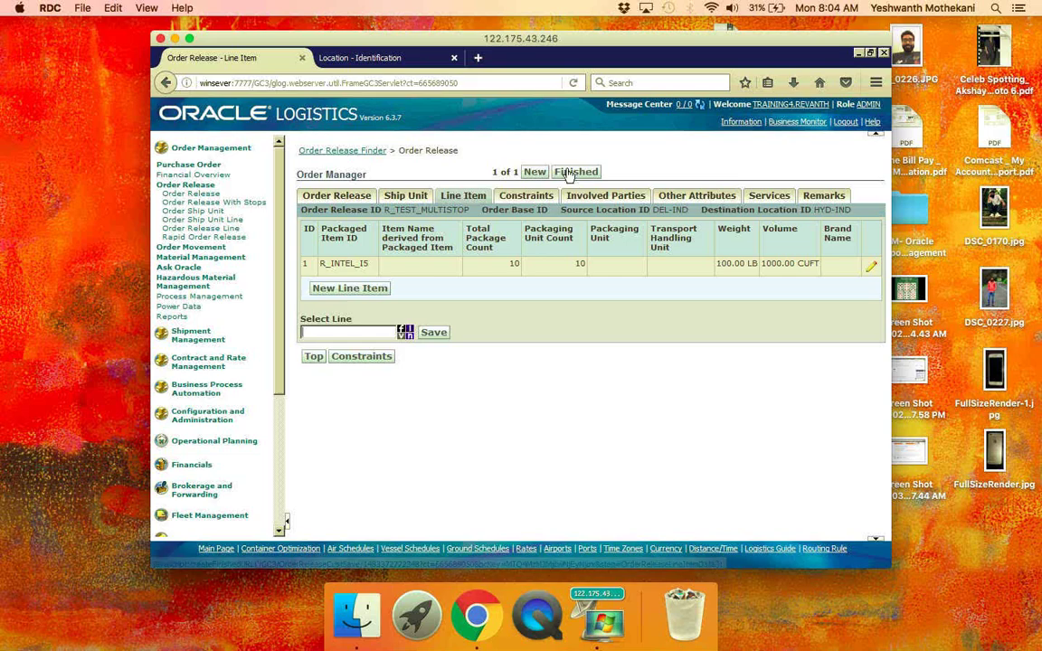
click(568, 173)
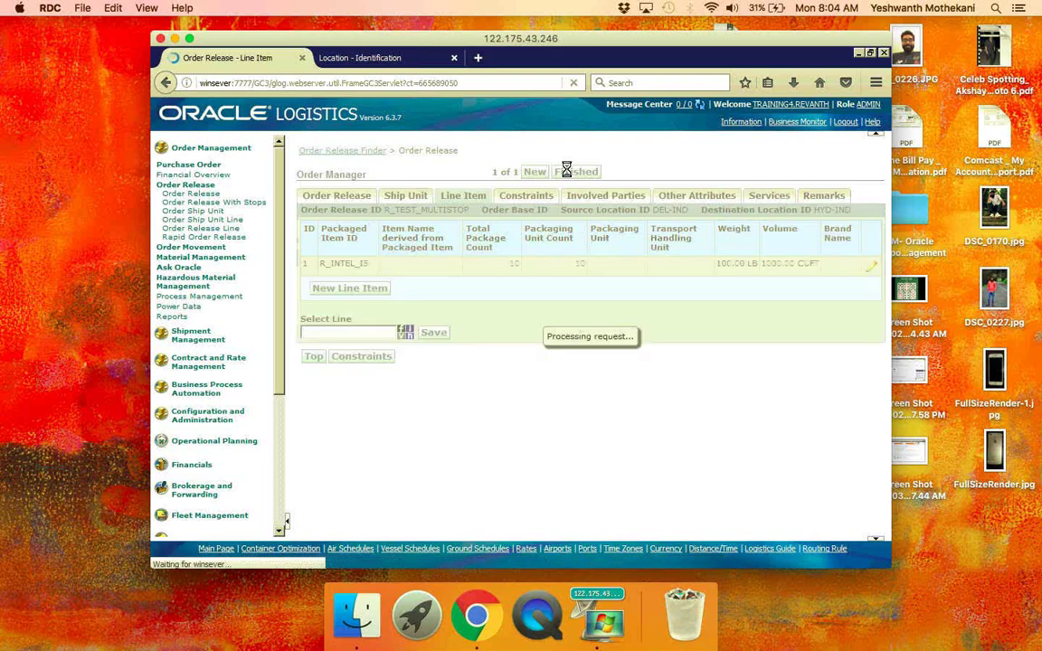
click(191, 193)
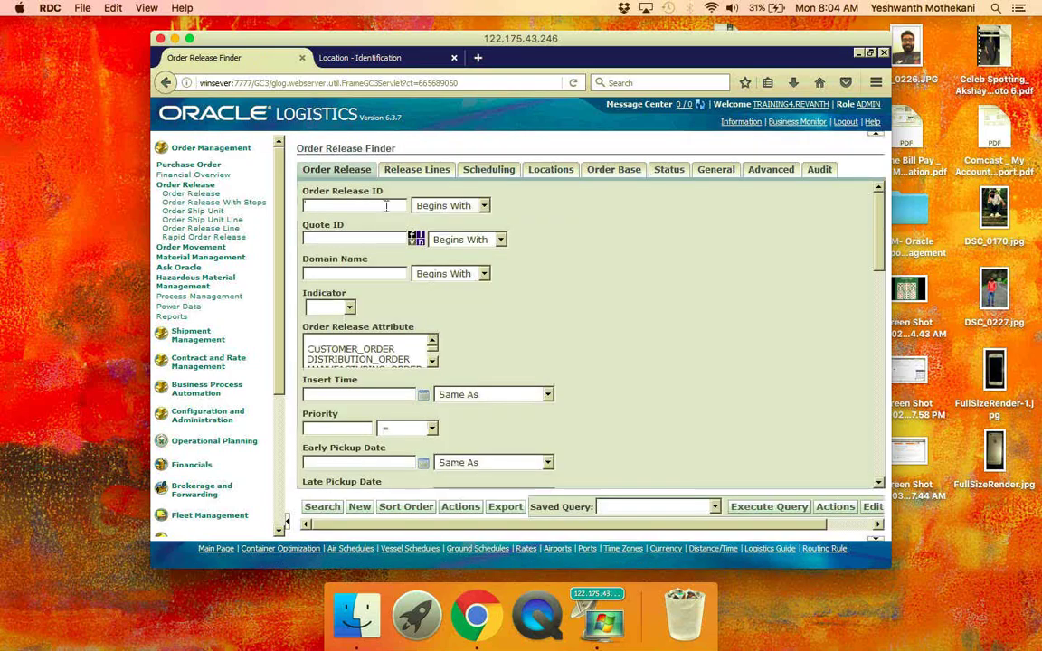
click(386, 206)
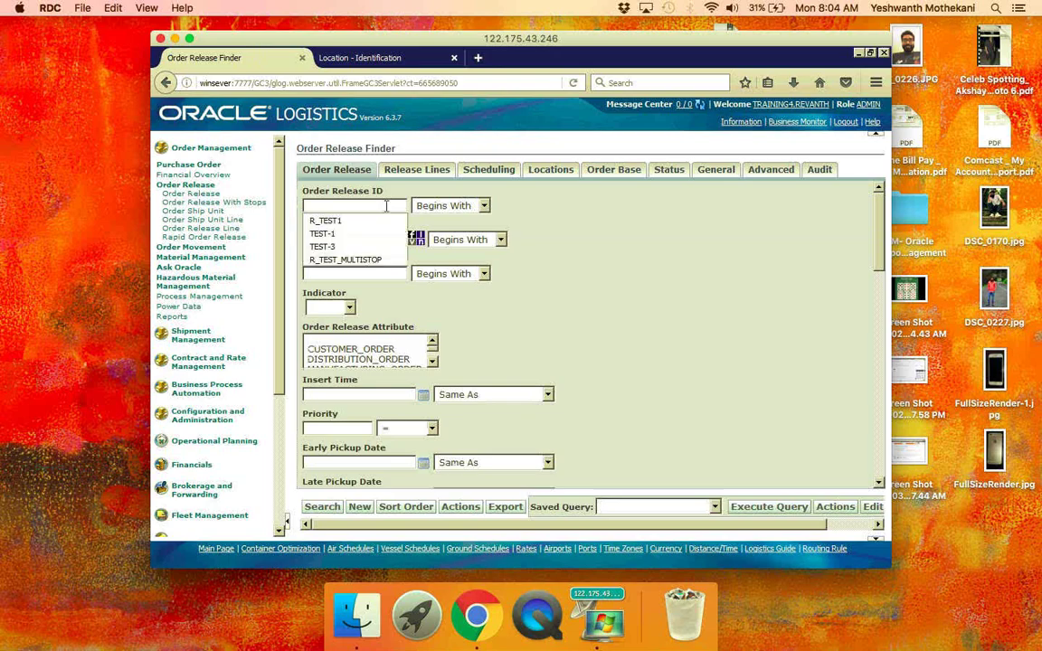
click(351, 261)
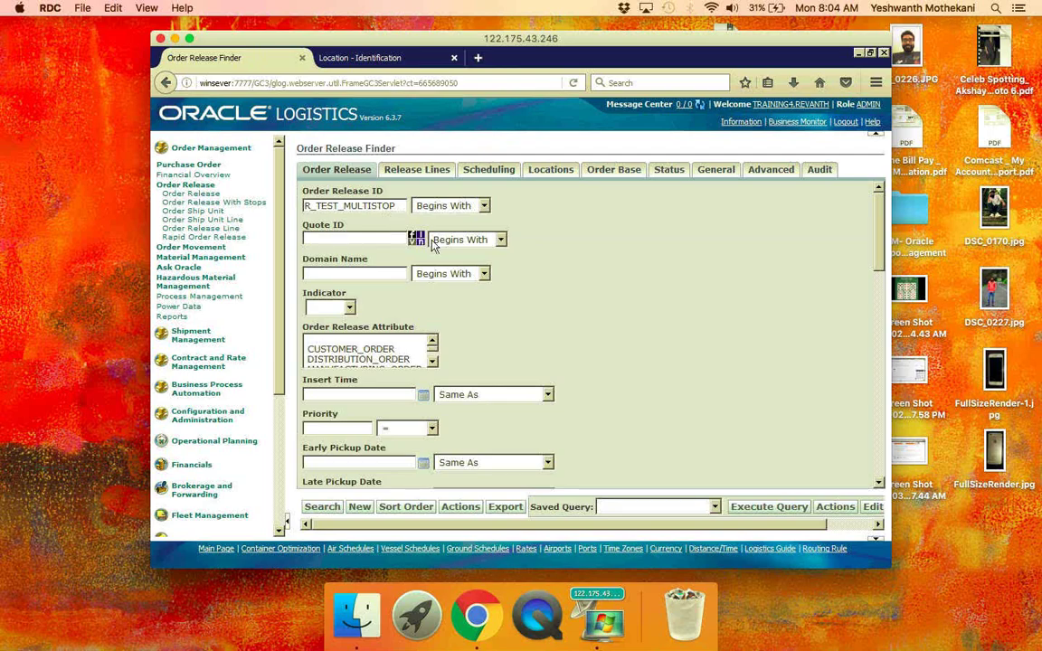
click(381, 422)
- Start a new order release with R_TEST_MULTISTOP as both ID and name, using the AUTO_CALC order configuration
click(360, 508)
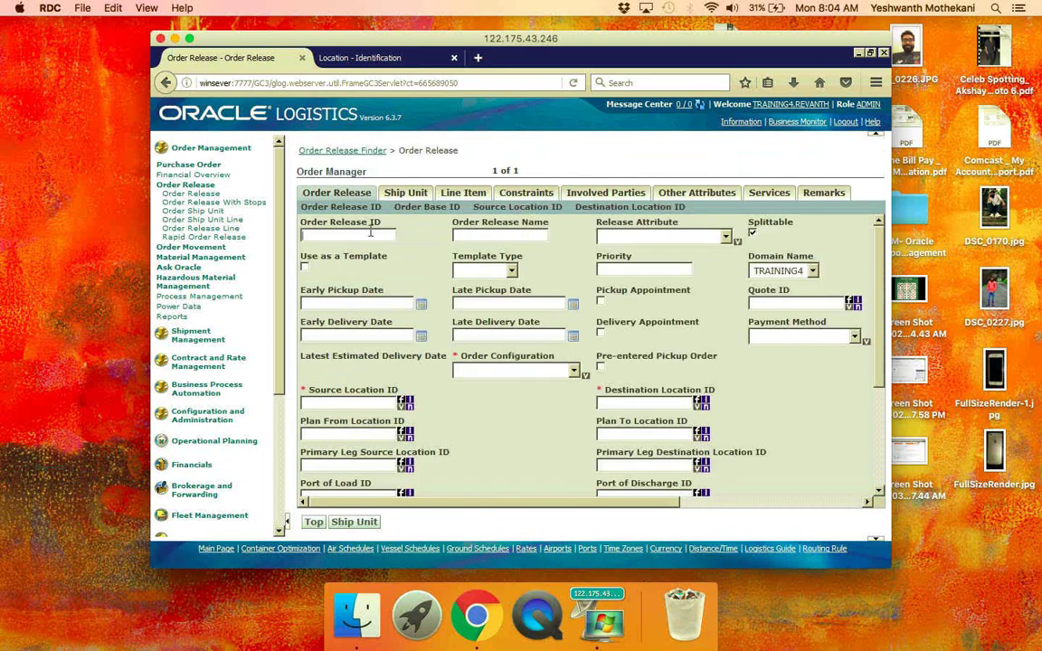
click(370, 233)
text(r)
click(357, 265)
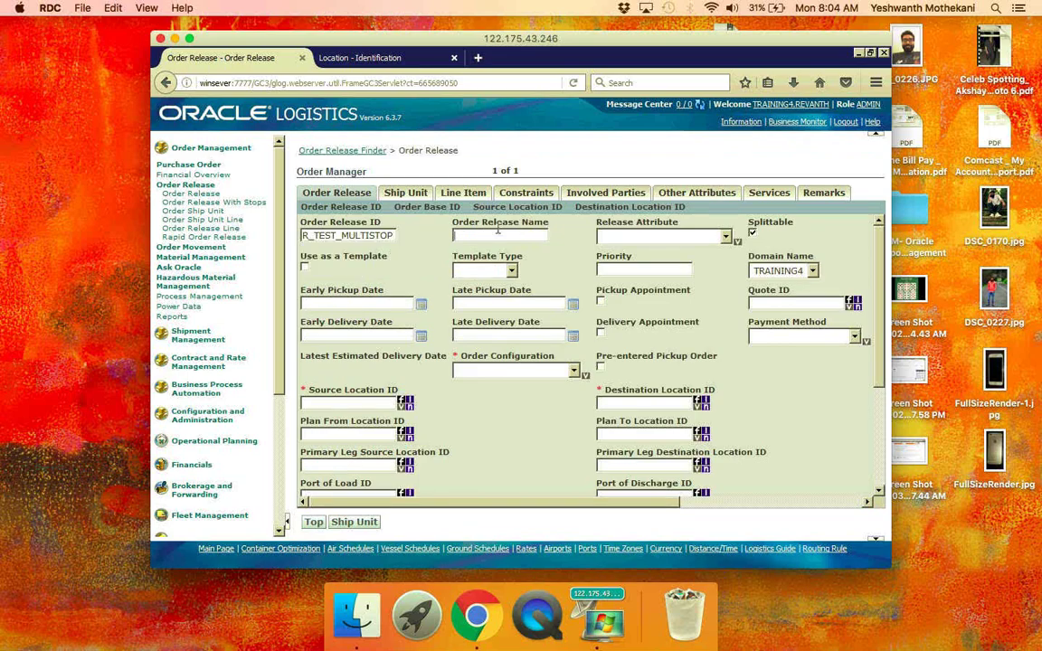
text(R_Test_Multistop)
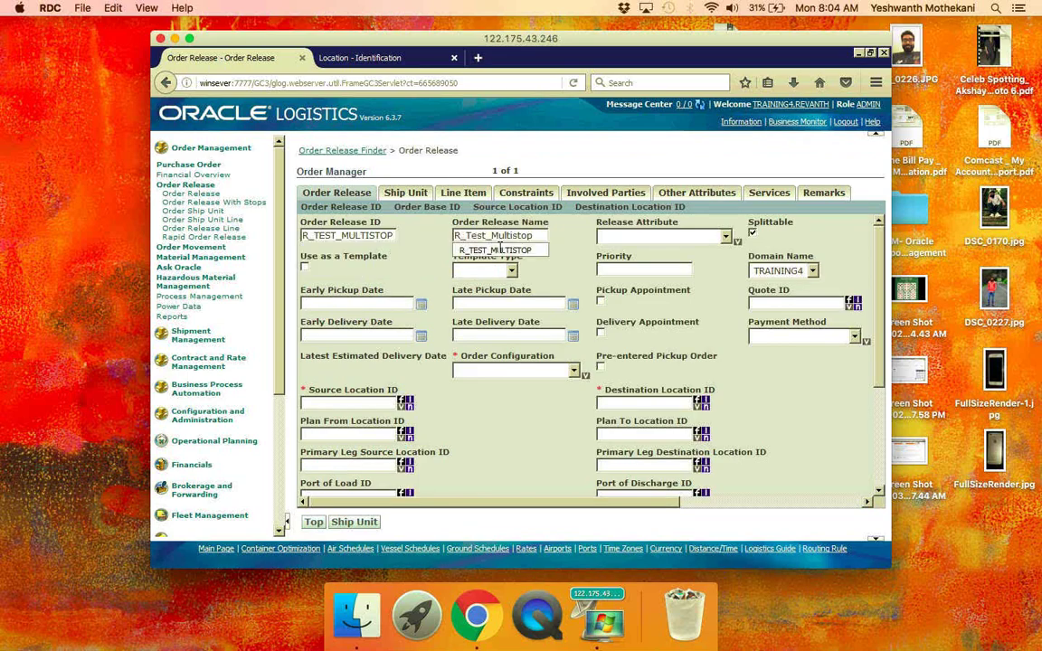
click(496, 250)
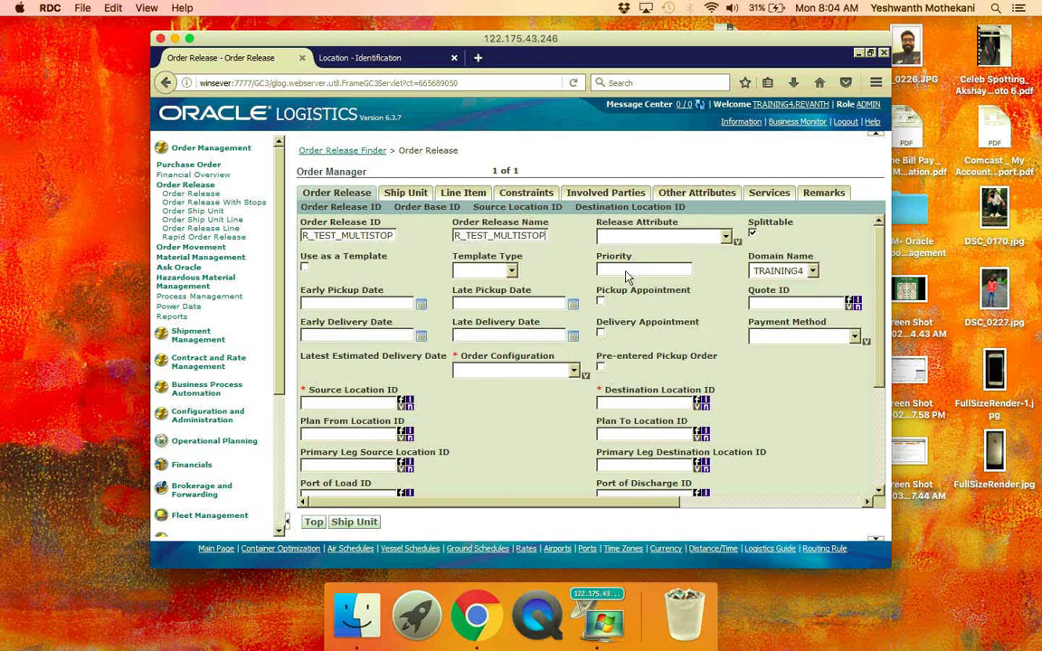
click(574, 372)
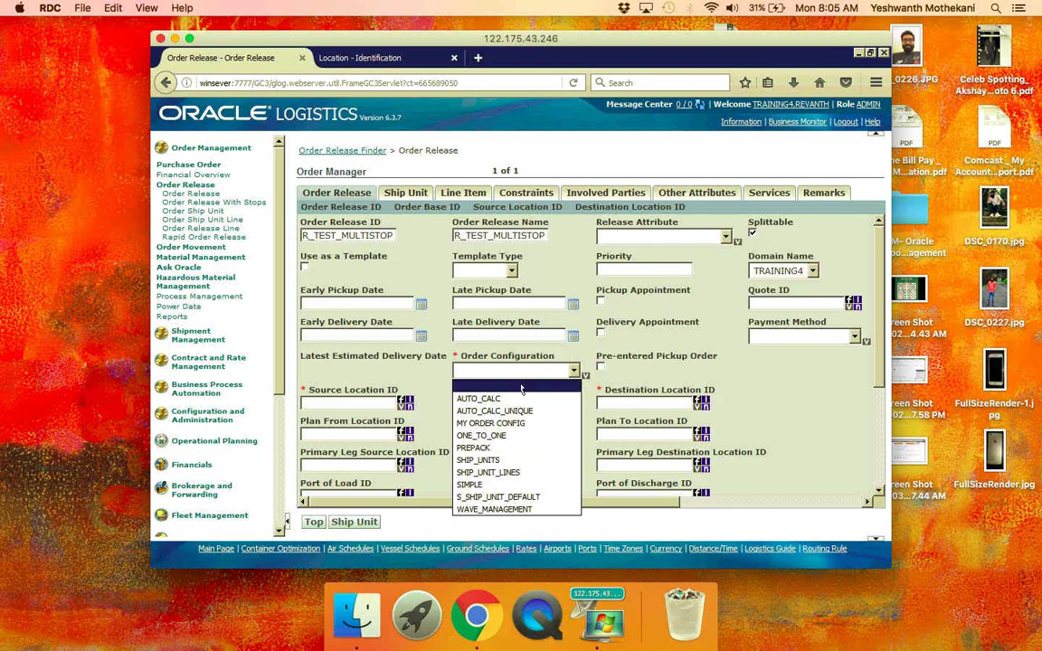
click(470, 399)
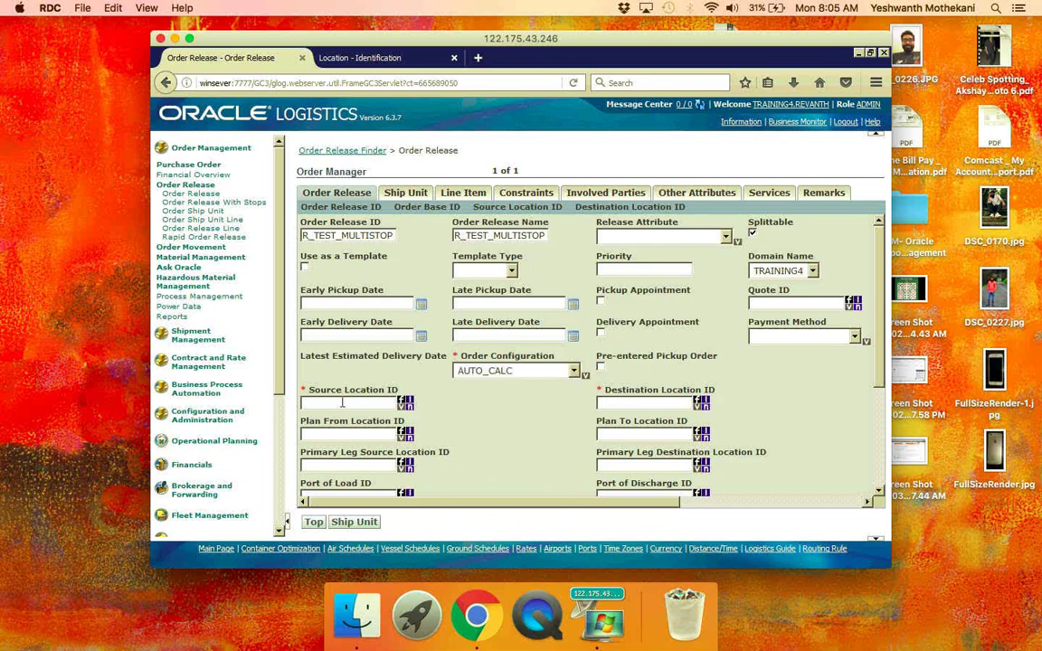
- Set the order release's source location to DEL-IND and its destination location to HYD-IND
click(342, 402)
text(del)
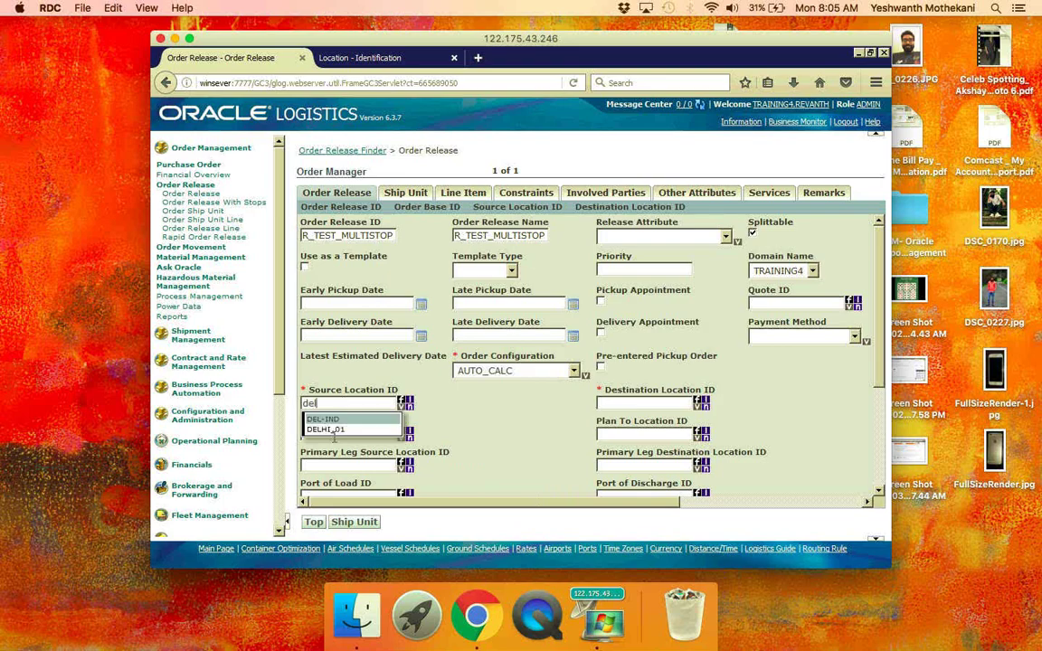
click(334, 422)
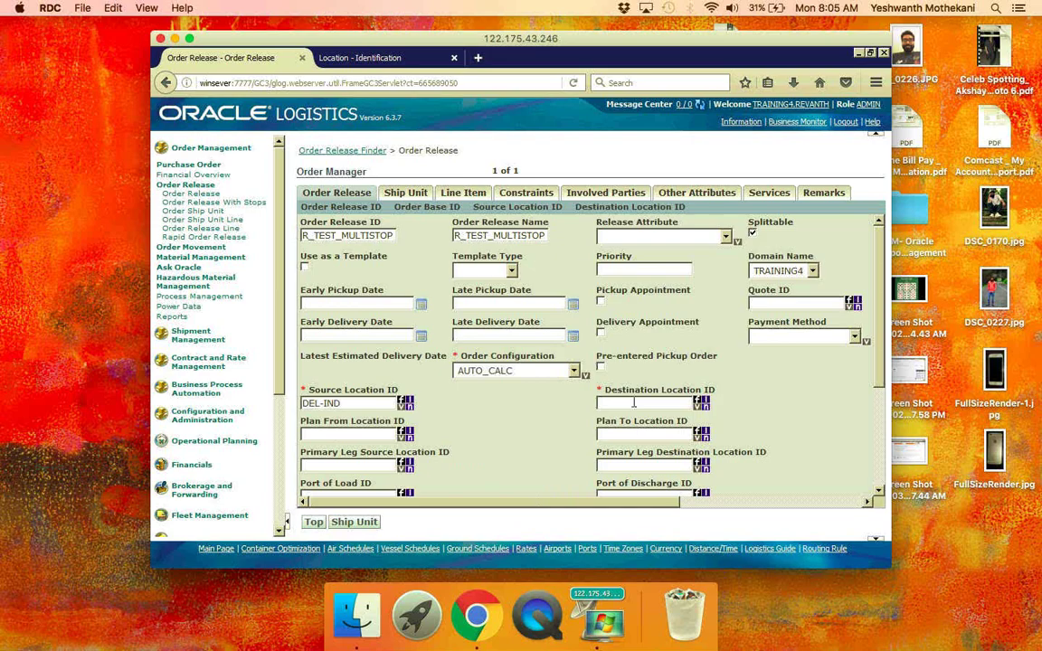
click(634, 402)
text(hyd)
click(634, 432)
scroll(553, 432, down, 2)
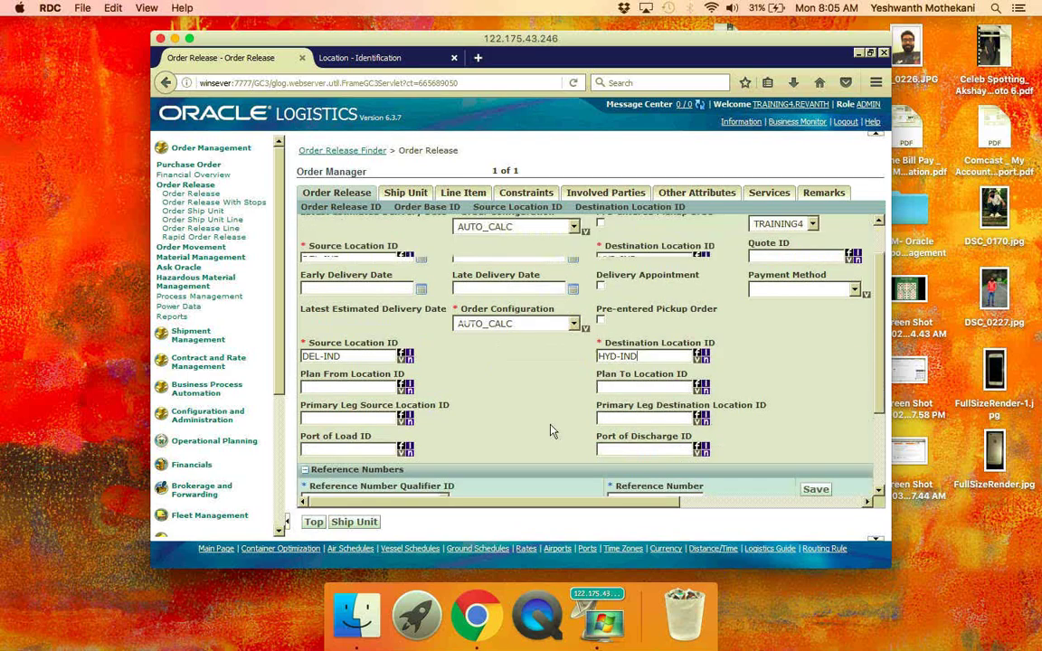
scroll(553, 431, down, 4)
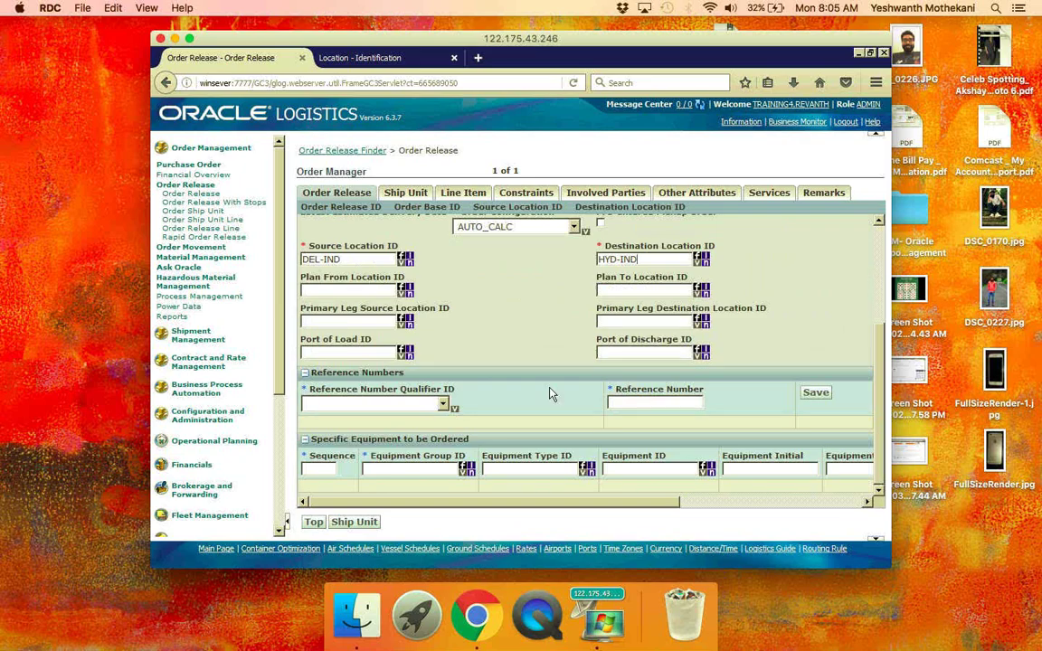
- Proceed to the line items of the re-entered order release and start a line item with line ID 1
click(355, 523)
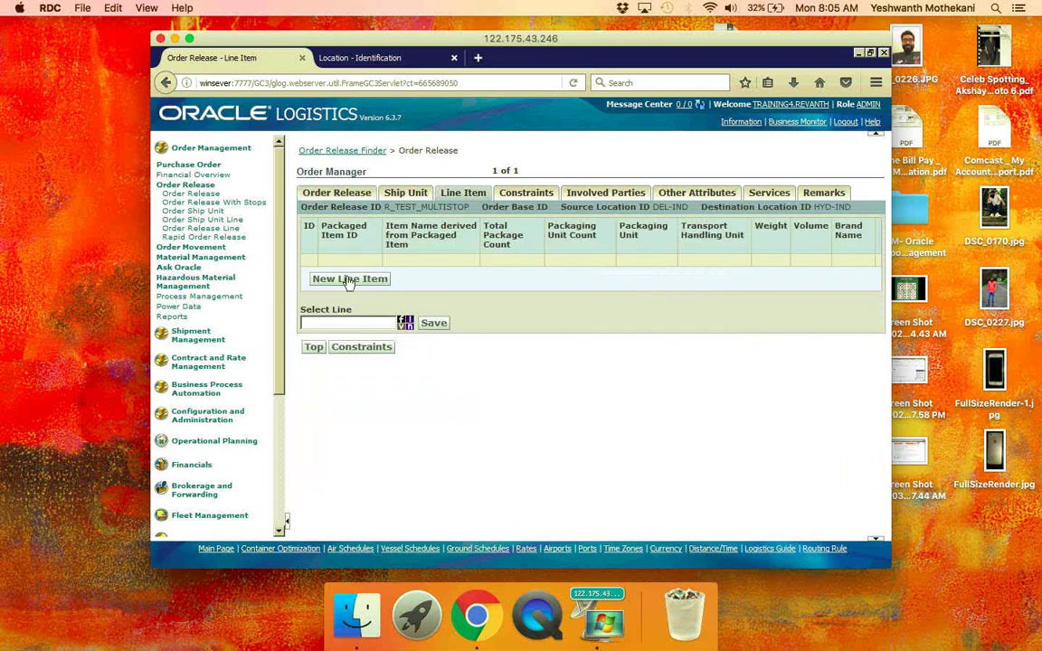
click(350, 281)
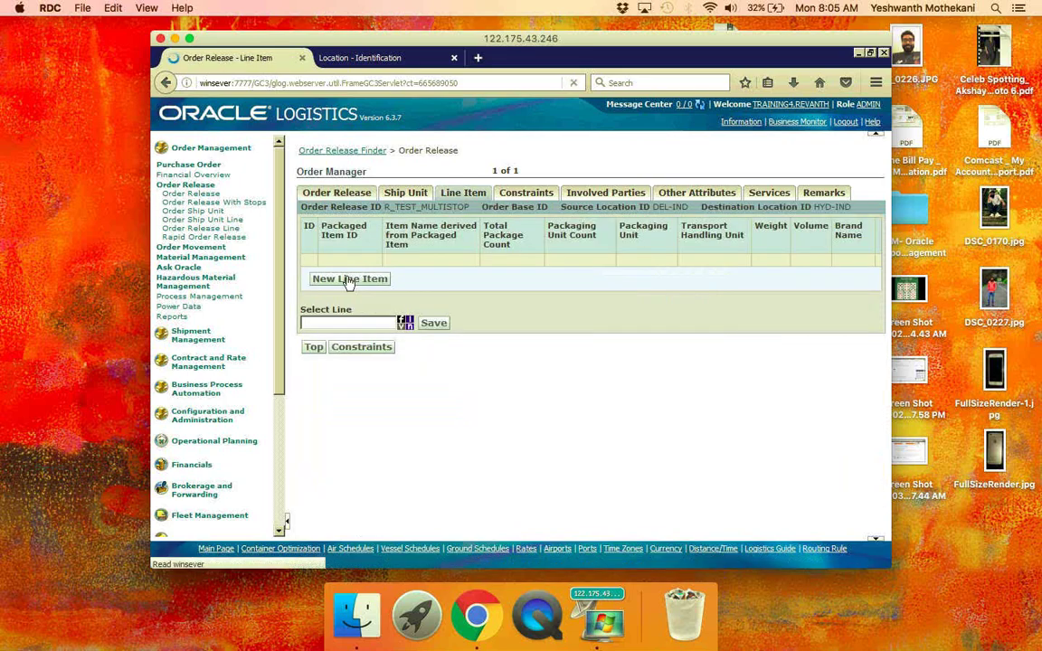
click(337, 223)
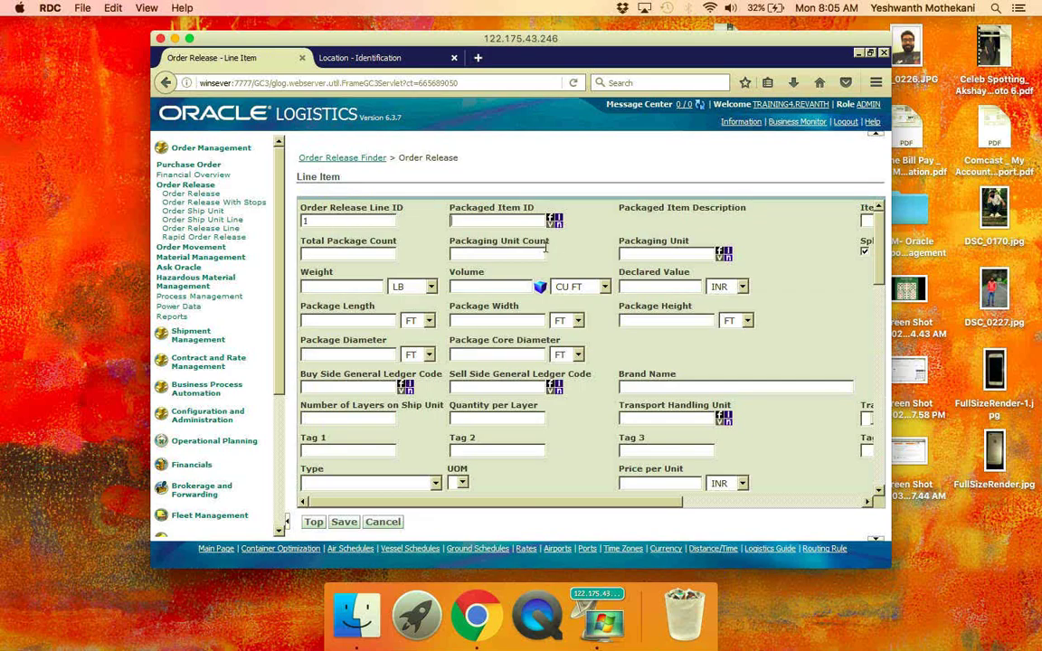
key(Tab)
- Look up packaged items beginning with r_ and assign TRAINING4.R_INTEL_I5 to the line item
text(r_)
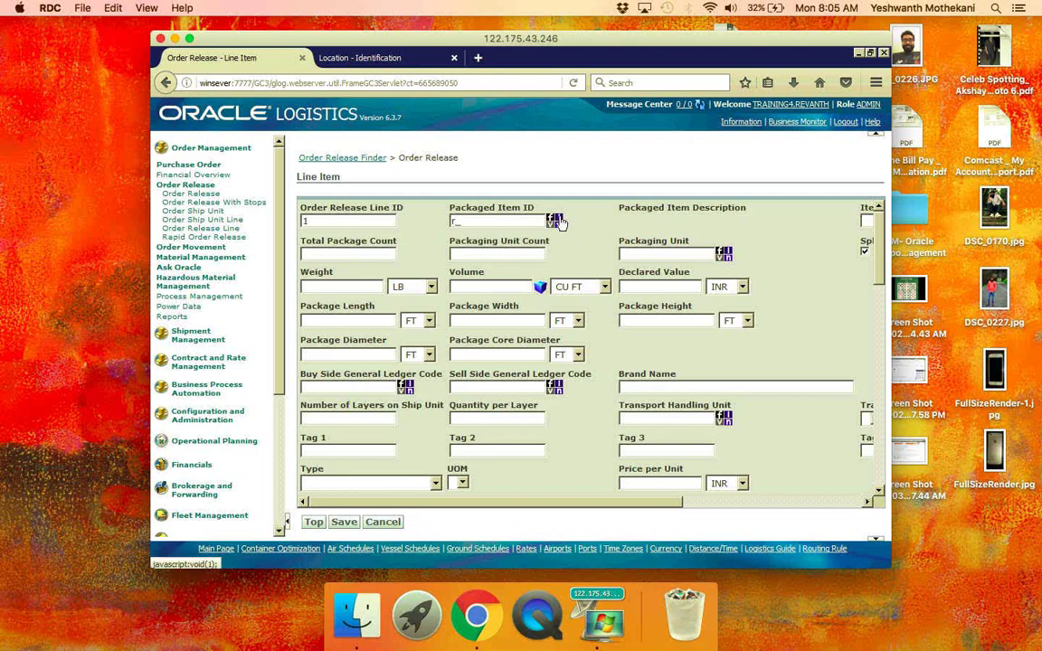
click(557, 221)
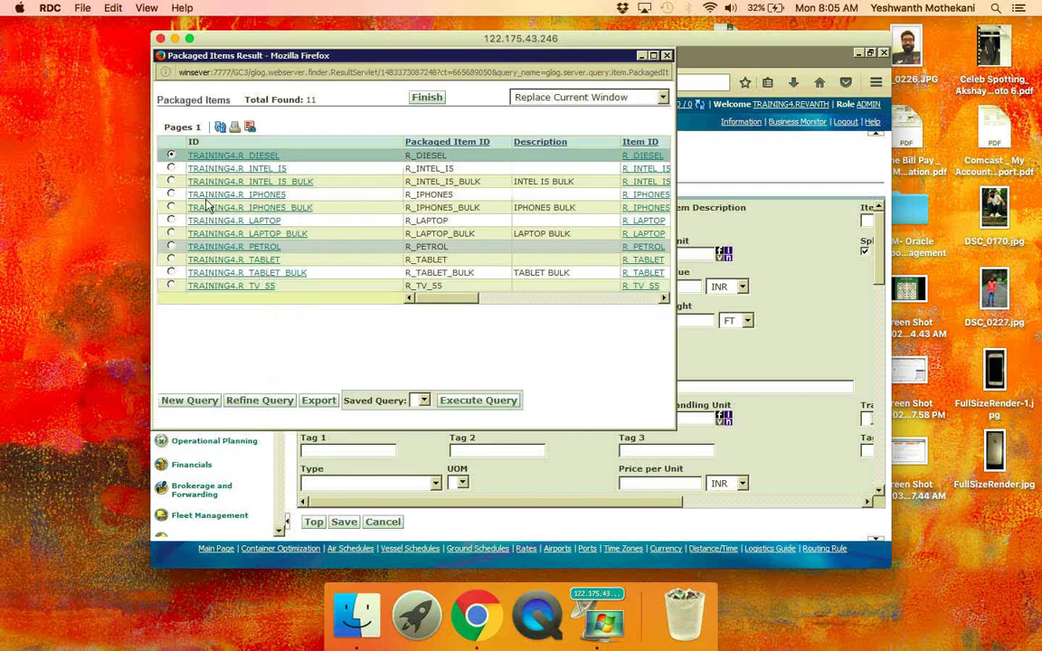
click(171, 168)
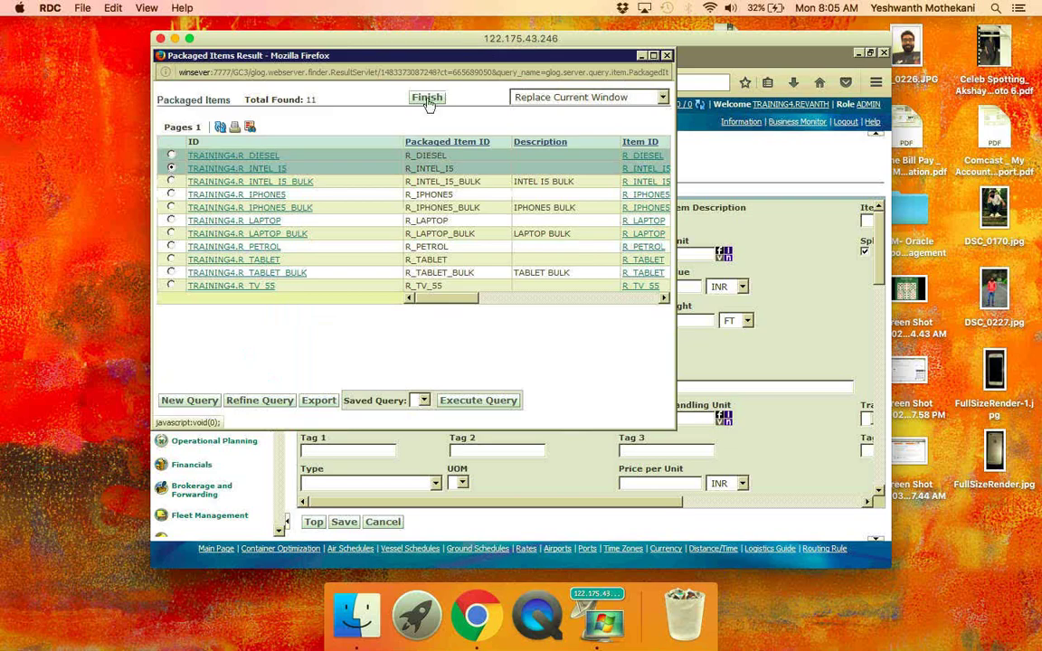
click(427, 97)
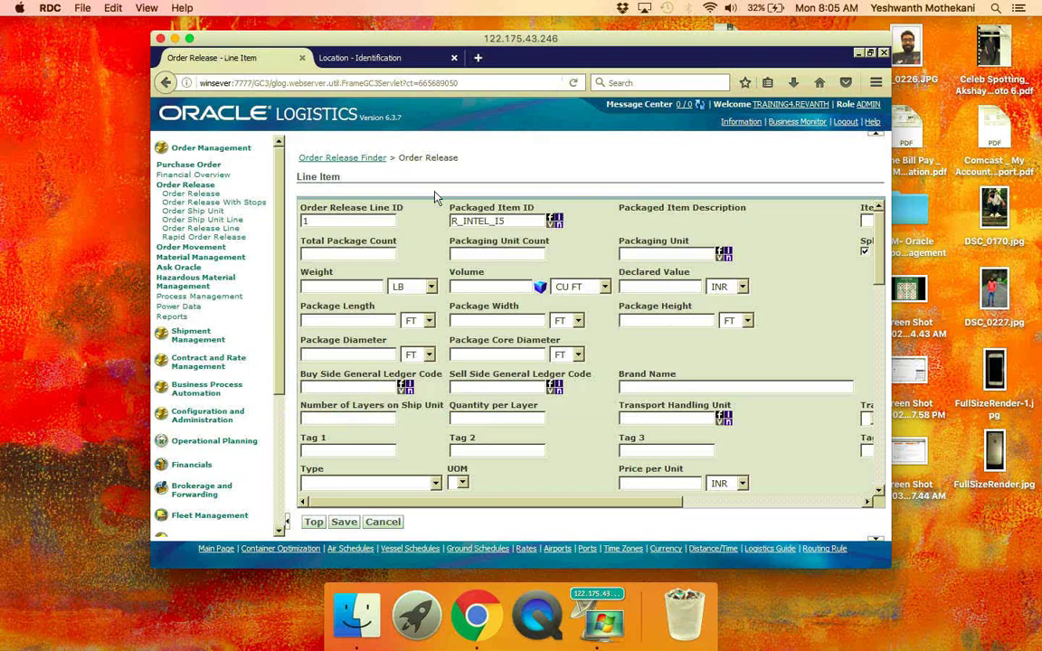
- Set the line item's total package count to 10 and packaging unit count to 10
click(398, 253)
text(10)
key(Escape)
key(Tab)
text(10)
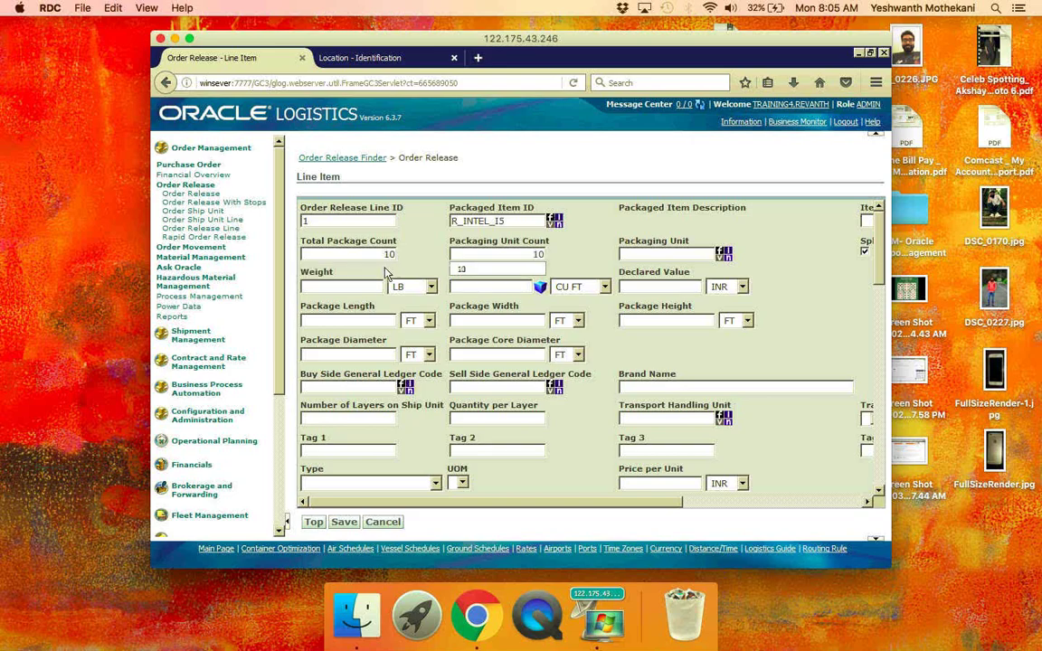
click(475, 271)
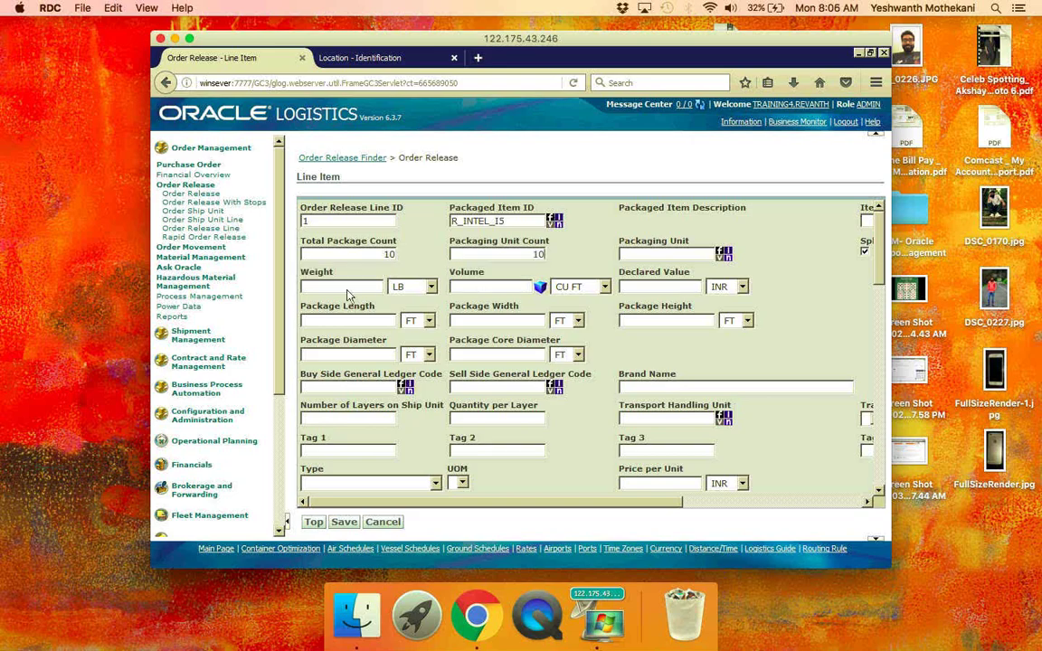
- Set the line item's weight to 100 LB and its volume to 100 CU FT
click(348, 290)
text(1)
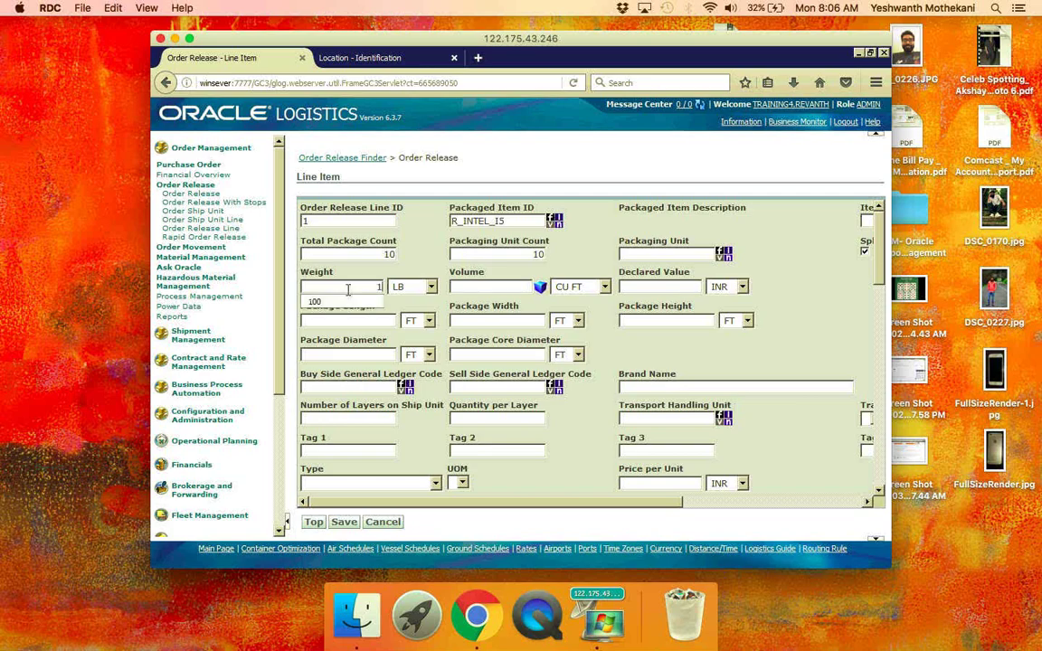
text(00)
key(Tab)
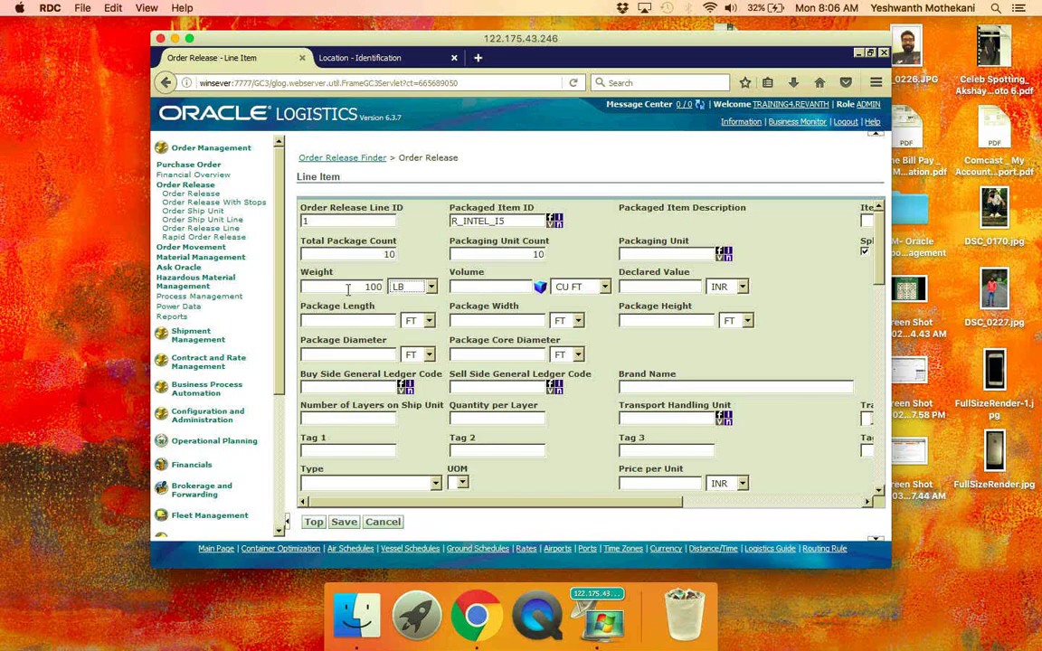
click(513, 289)
text(100)
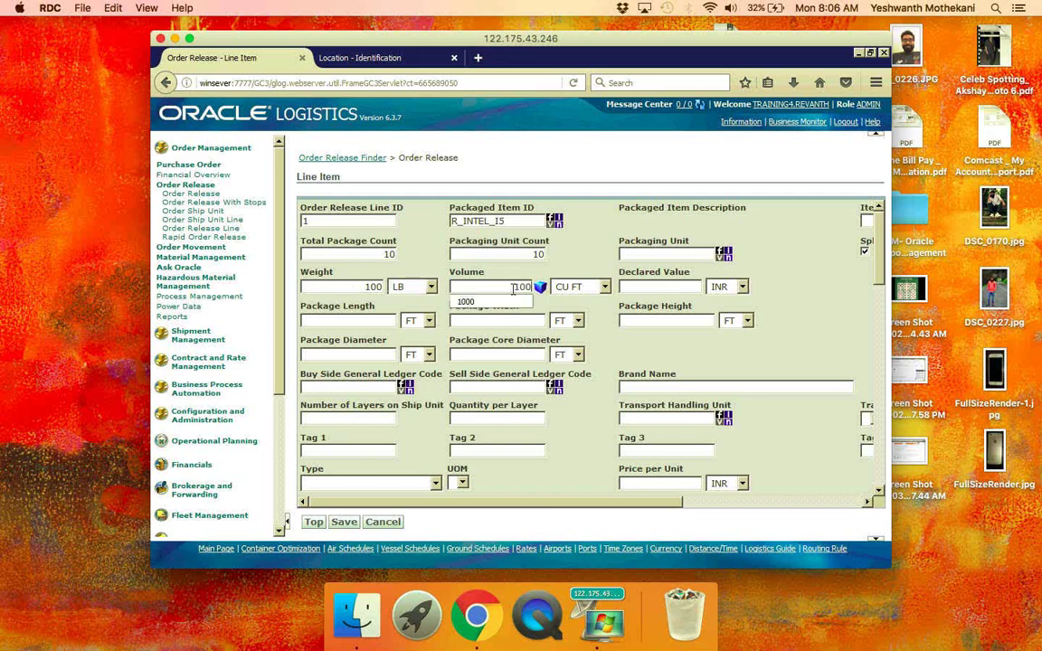
key(Escape)
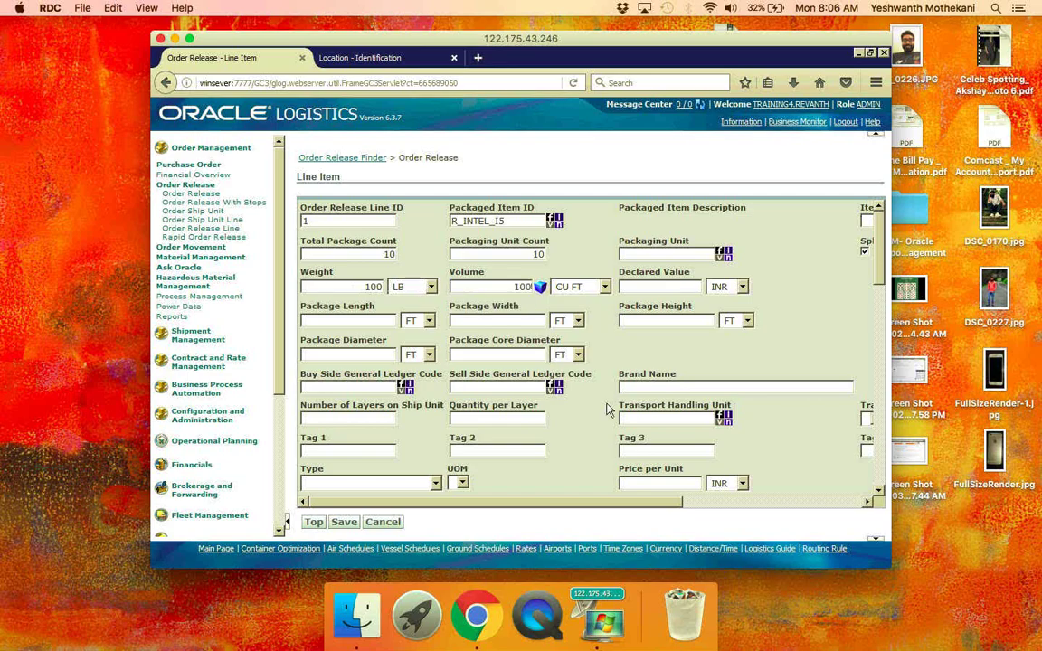
- Save the R_INTEL_I5 line item and try to finish order release R_TEST_MULTISTOP
scroll(608, 410, down, 1)
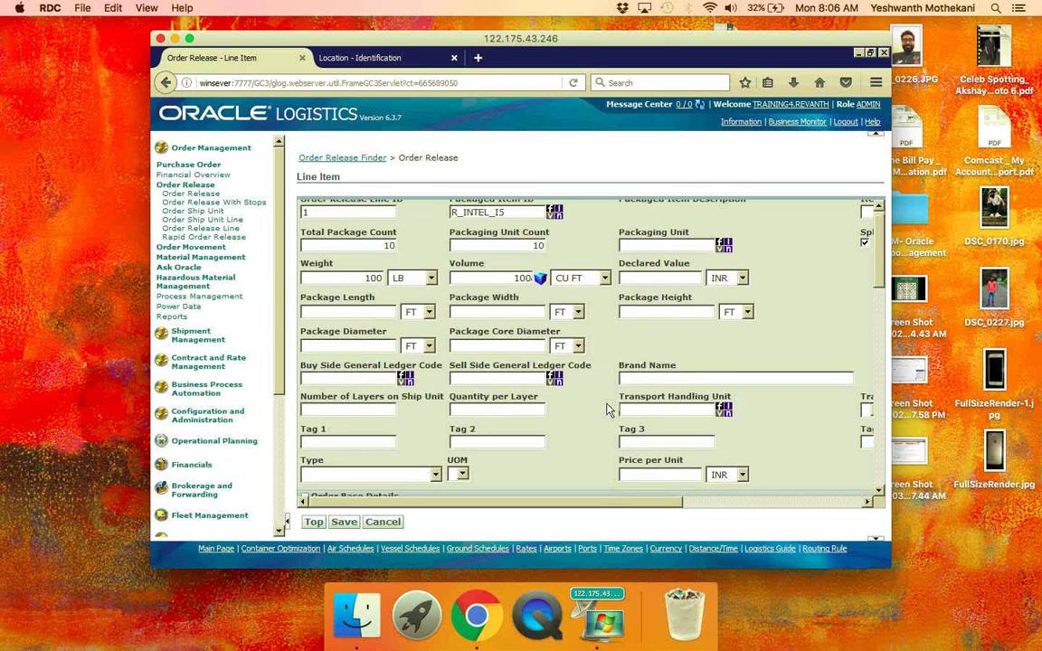
scroll(608, 409, down, 5)
scroll(608, 406, down, 5)
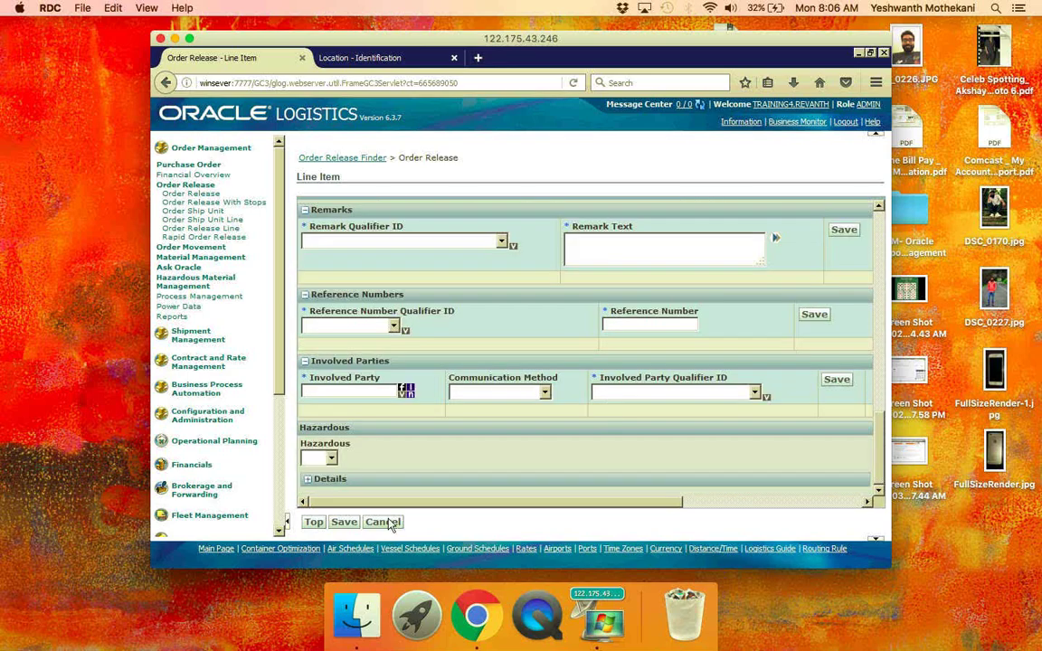
click(343, 523)
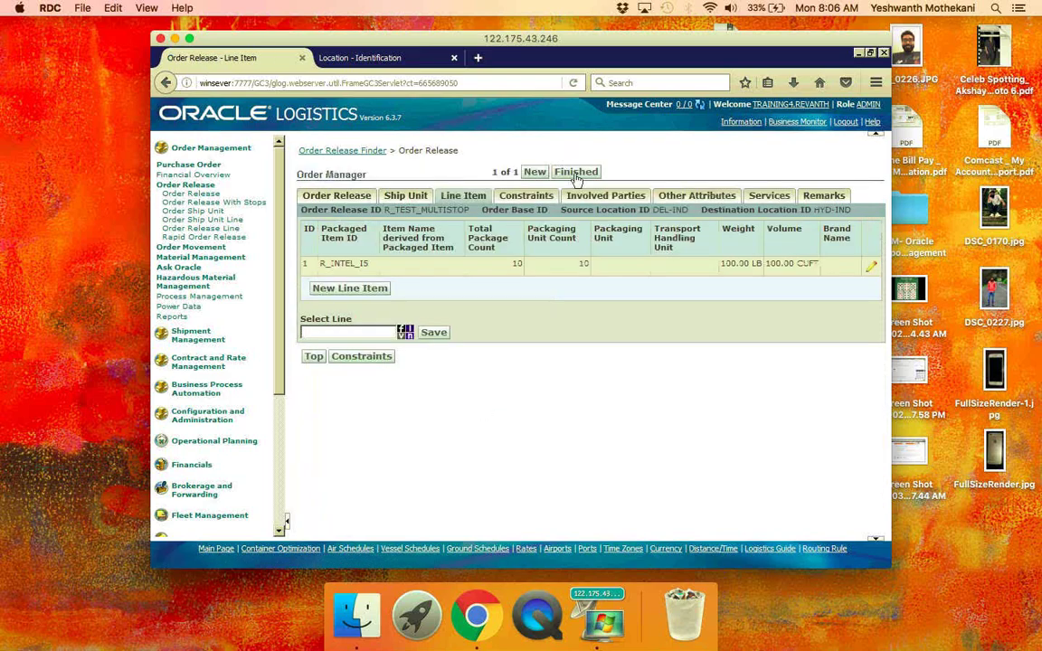
click(577, 174)
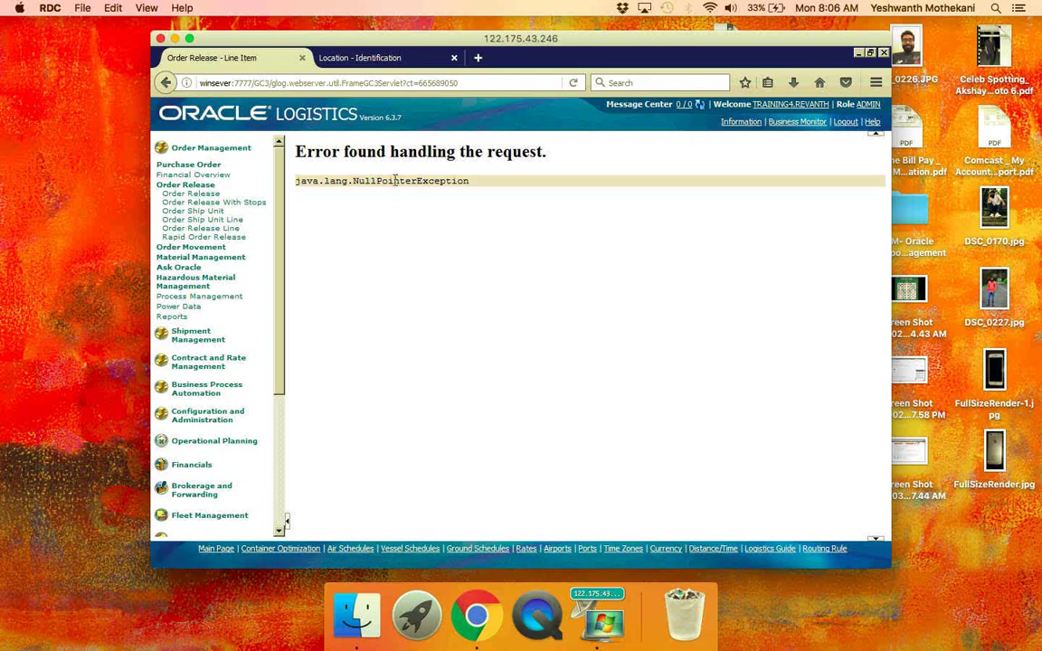
- Start a new order release with R_TEST_MULTISTOP as both its ID and its name
click(191, 194)
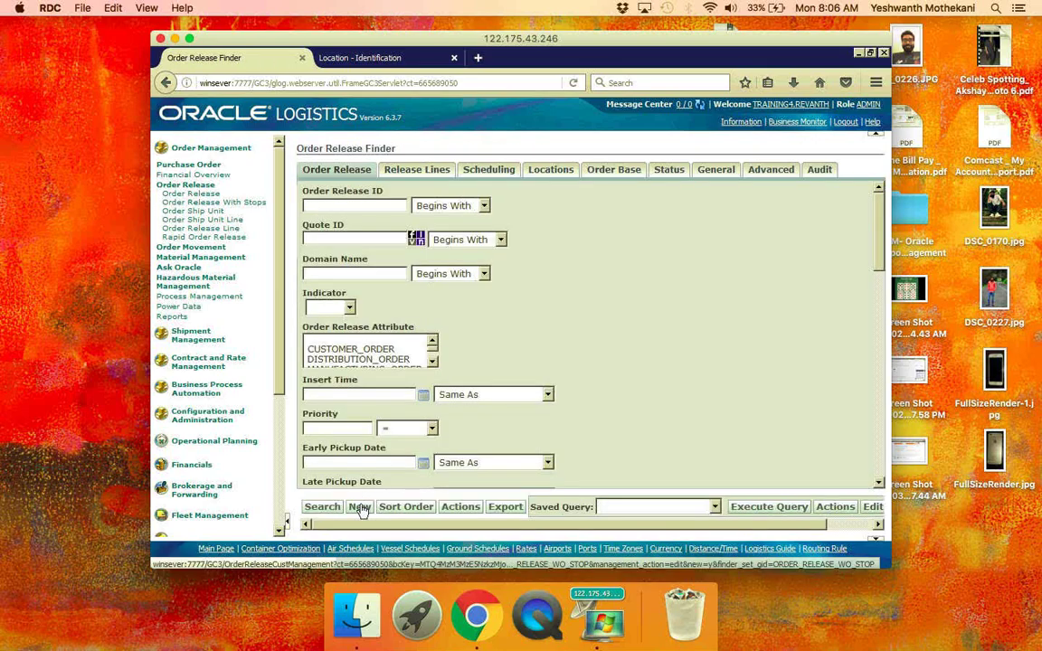
click(361, 508)
click(366, 238)
text(r)
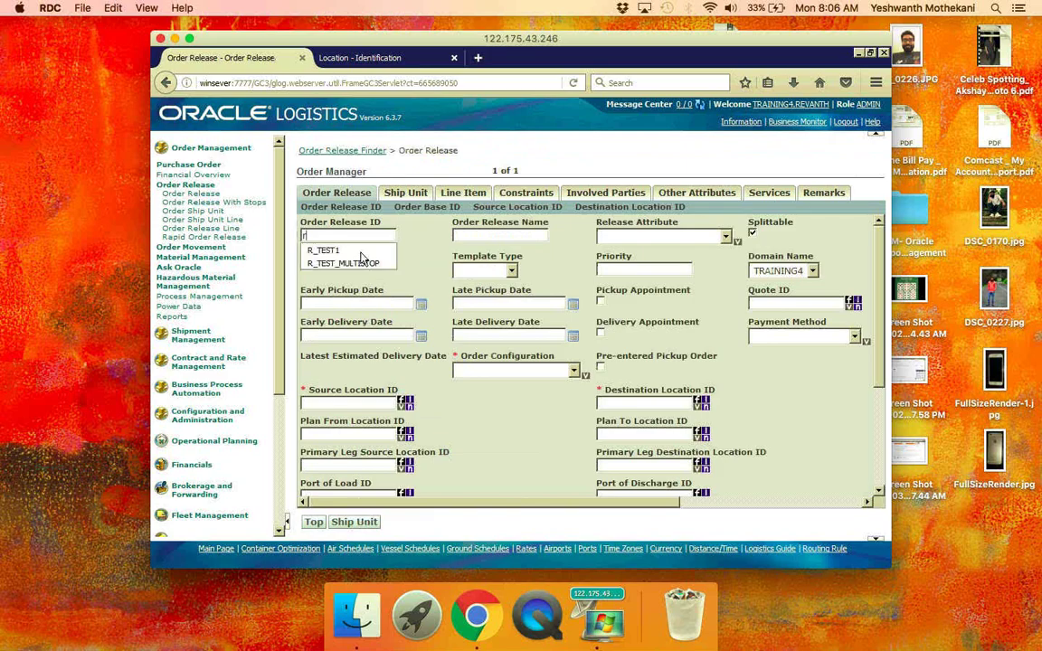
key(Down)
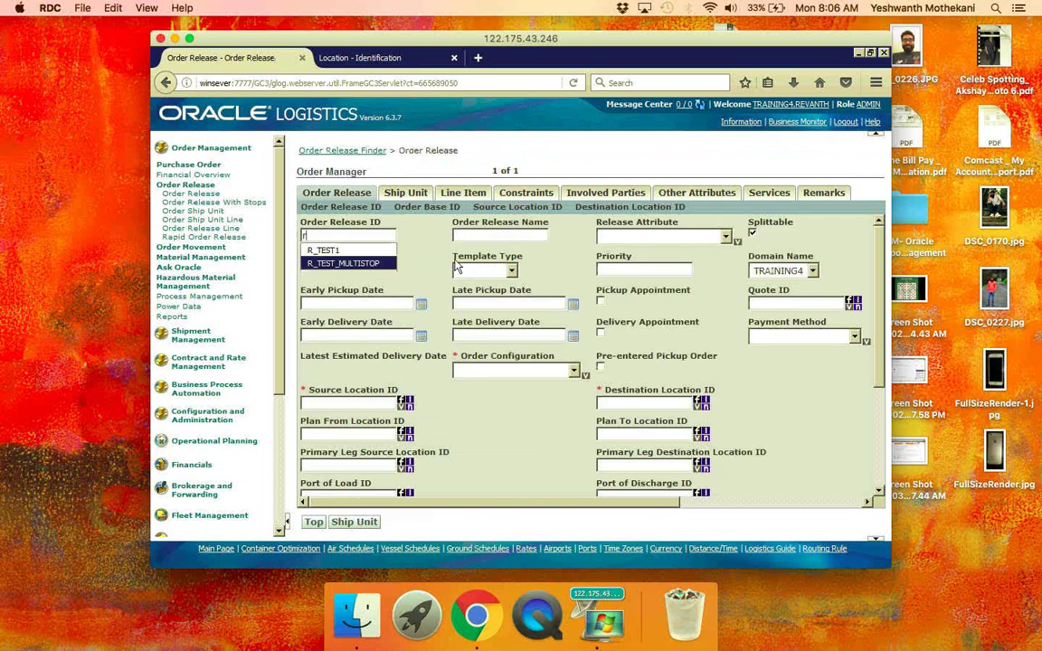
key(Return)
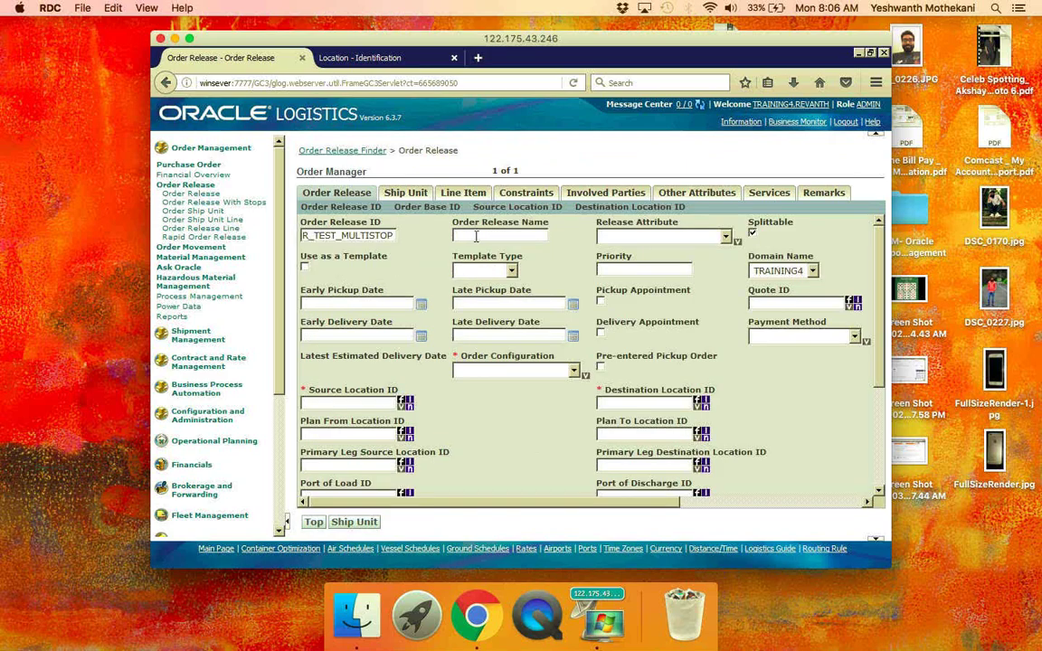
click(475, 236)
text(r)
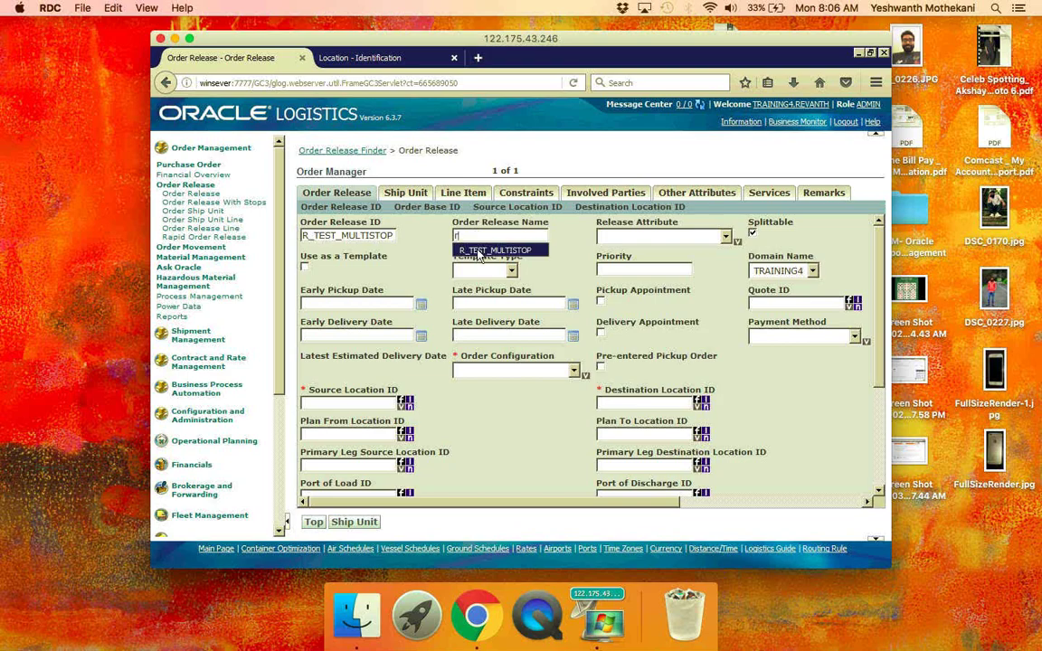
click(479, 250)
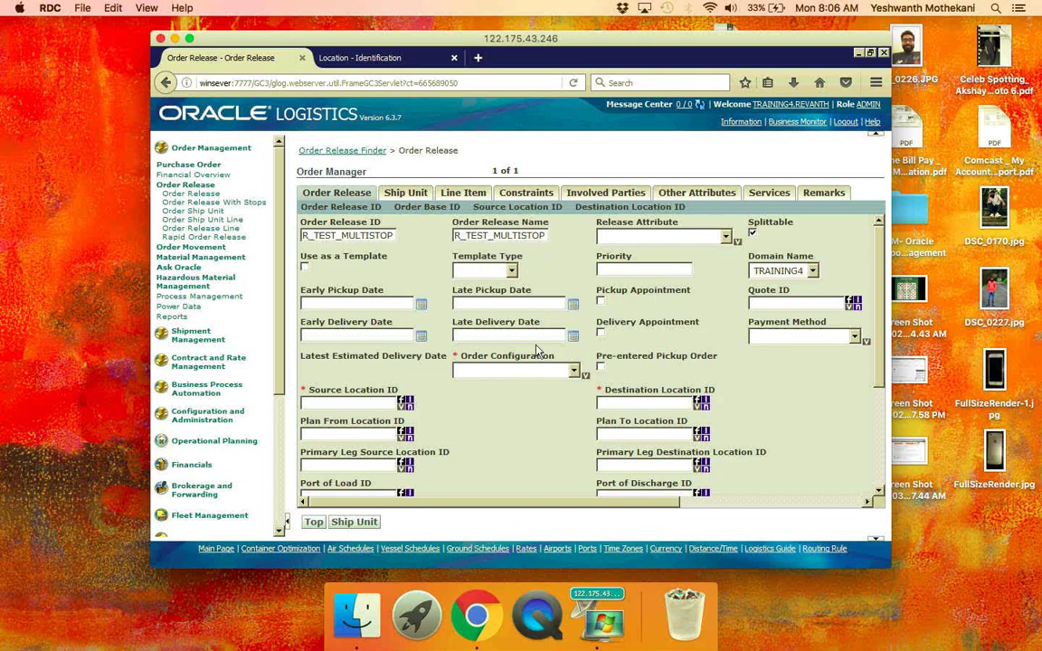
- Set the order configuration to AUTO_CALC and the source location to DEL-IND
click(573, 373)
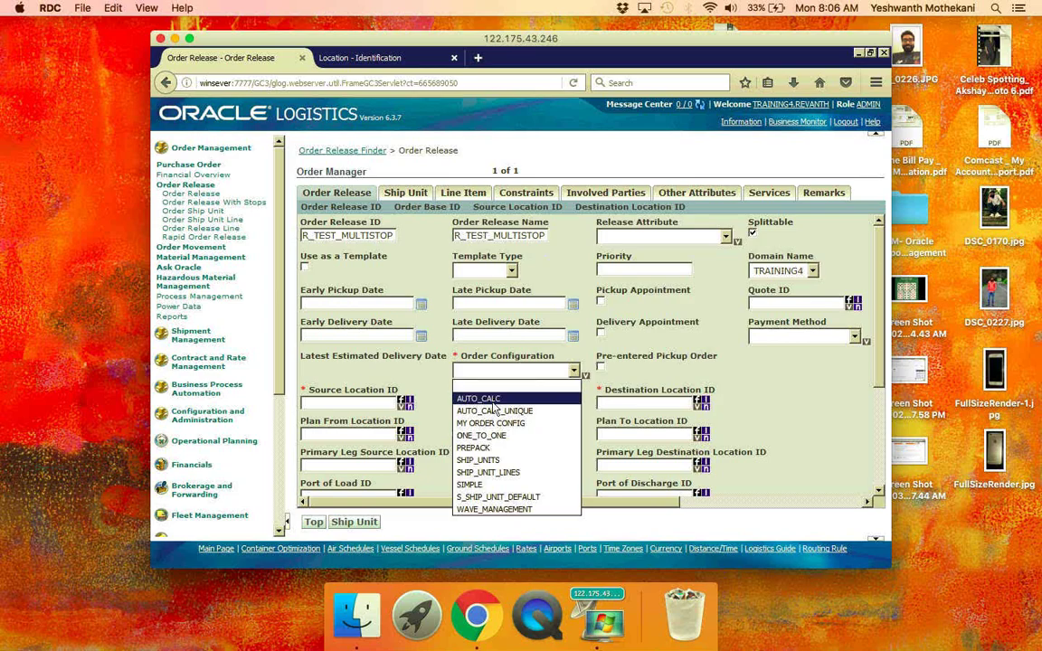
click(494, 405)
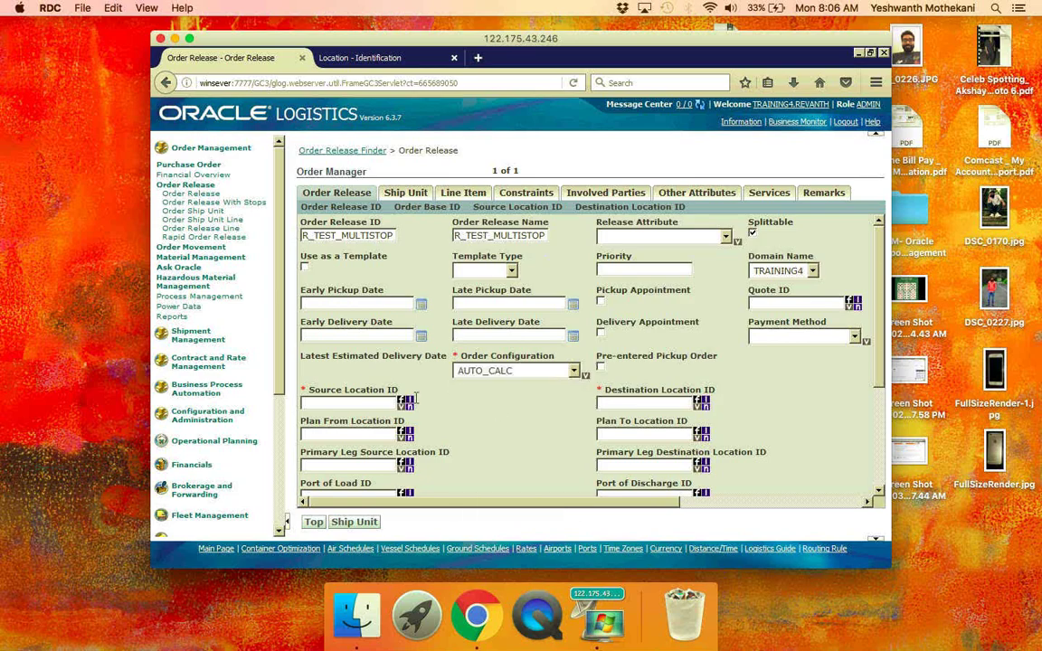
click(339, 403)
text(del)
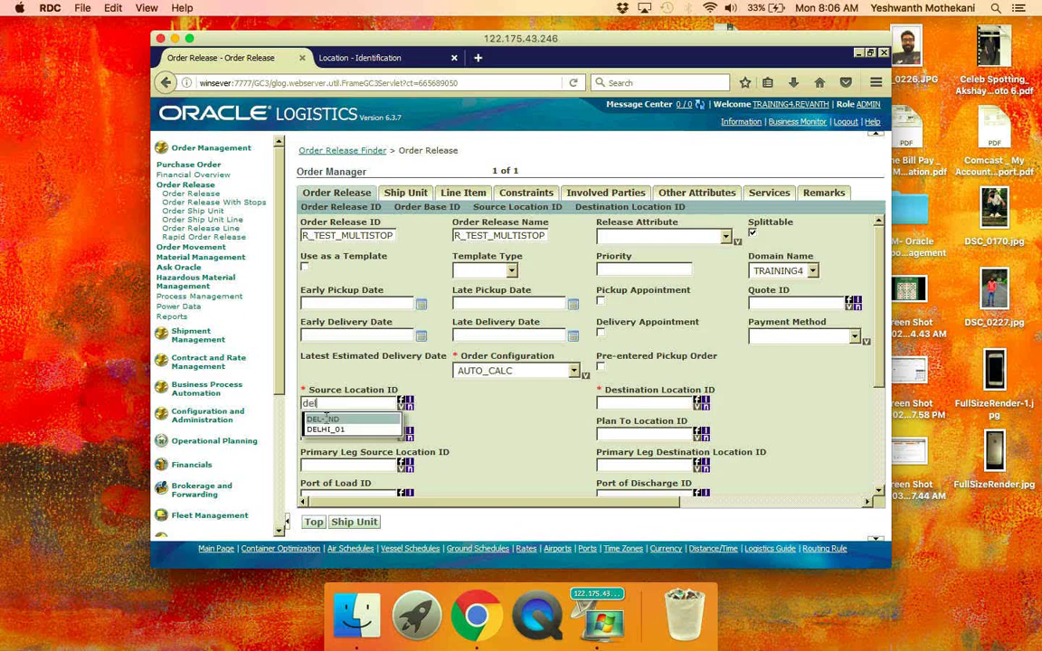
click(324, 418)
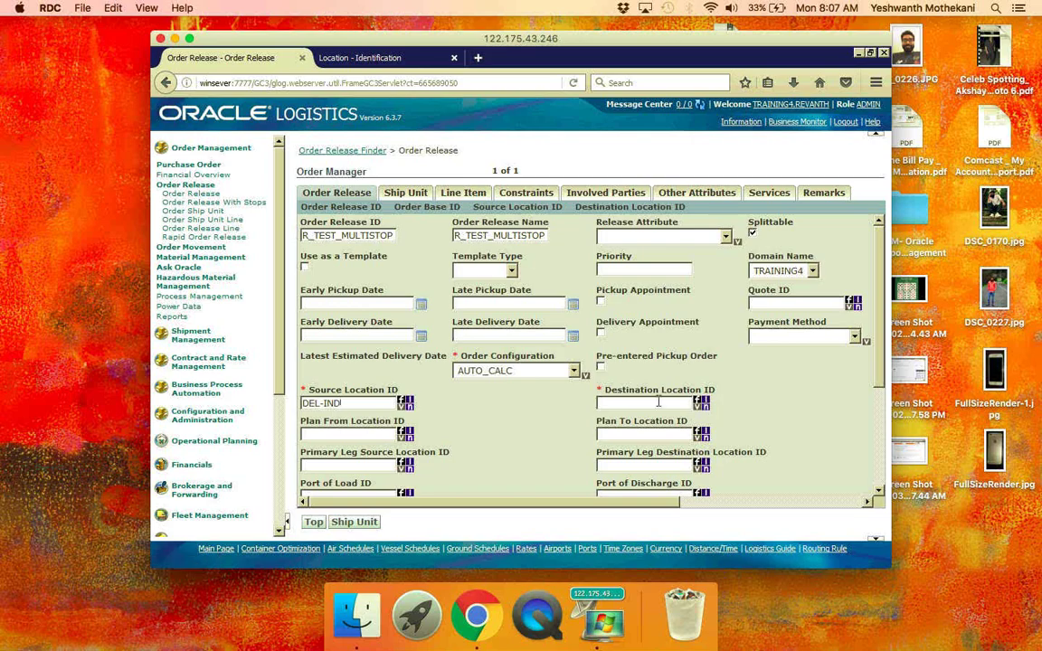
- Look up destination locations beginning with hy and assign TRAINING4.HYD-IND to the order release
text(hy)
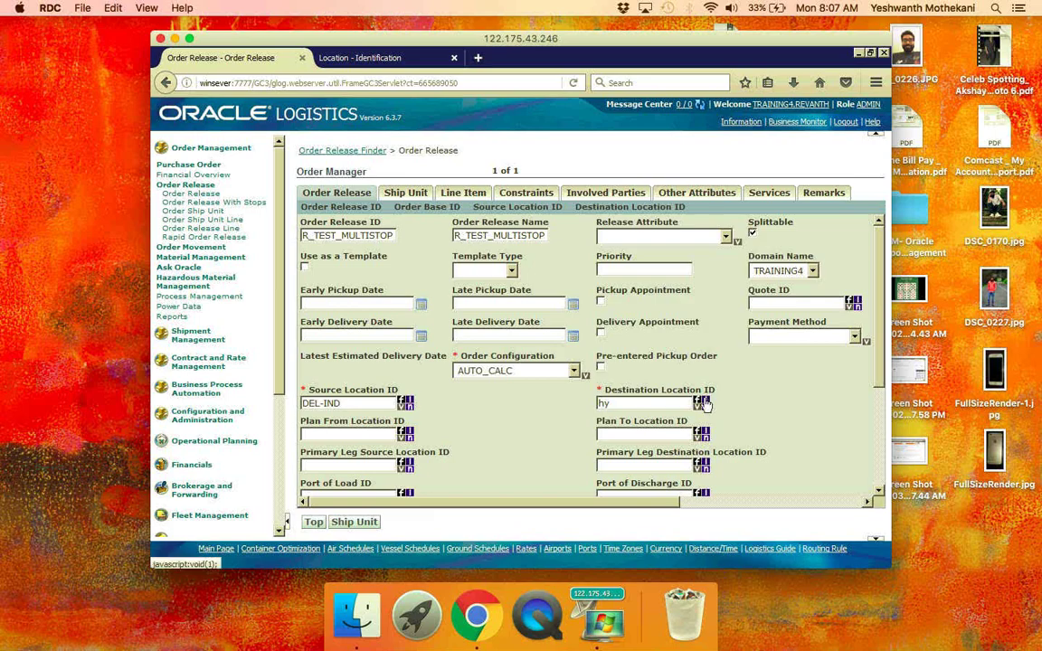
click(704, 404)
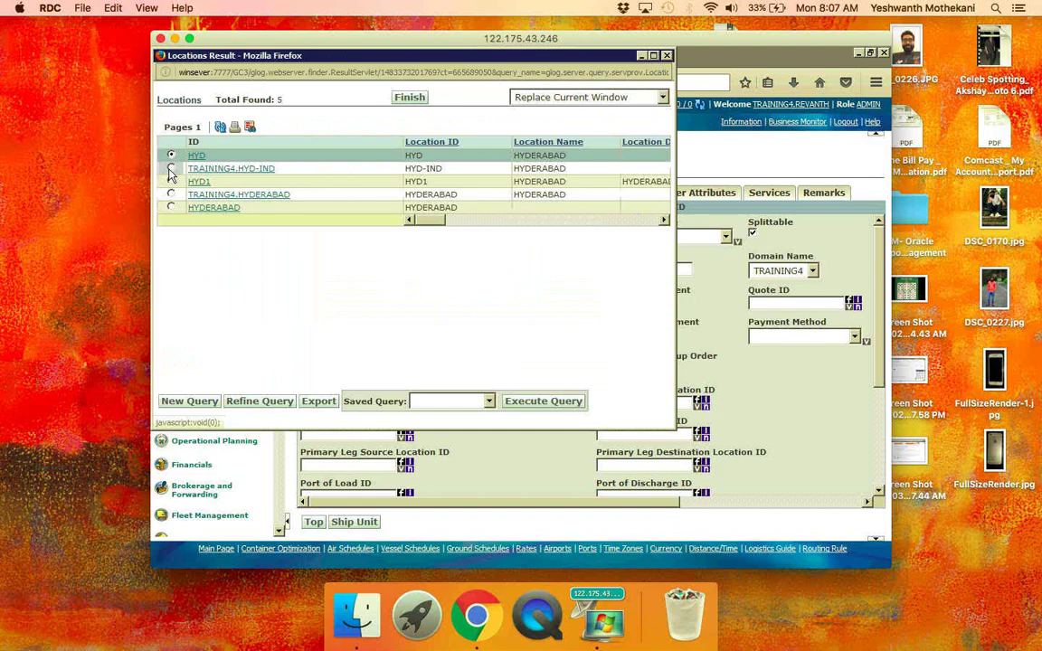
click(172, 170)
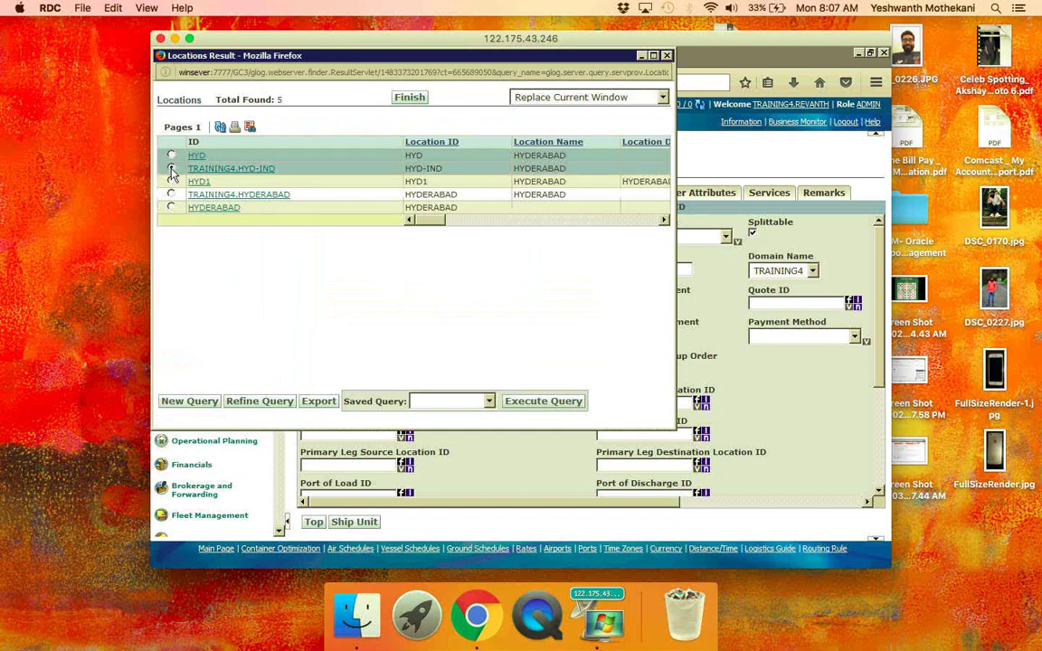
click(412, 99)
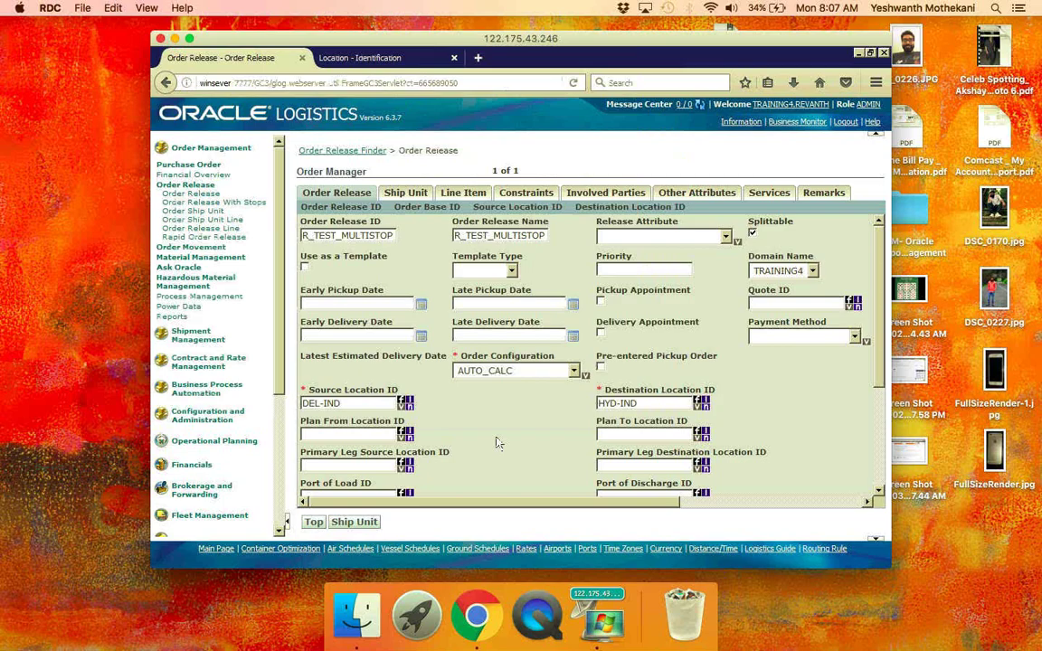
- Look up the source location DEL-IND and assign TRAINING4.DEL-IND from the results
scroll(496, 443, down, 4)
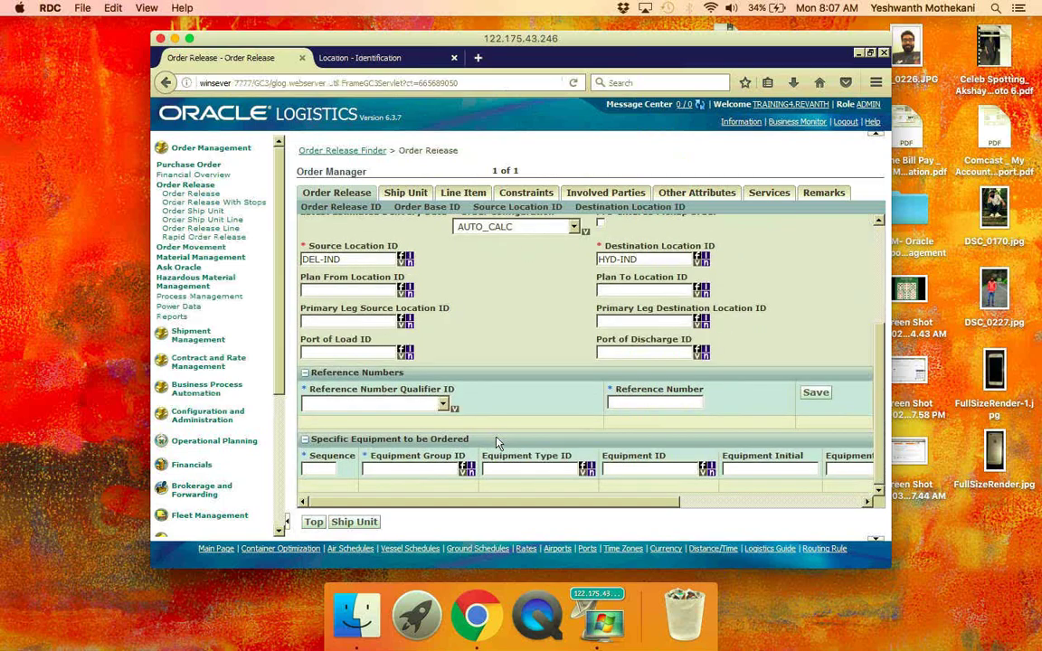
scroll(461, 407, up, 3)
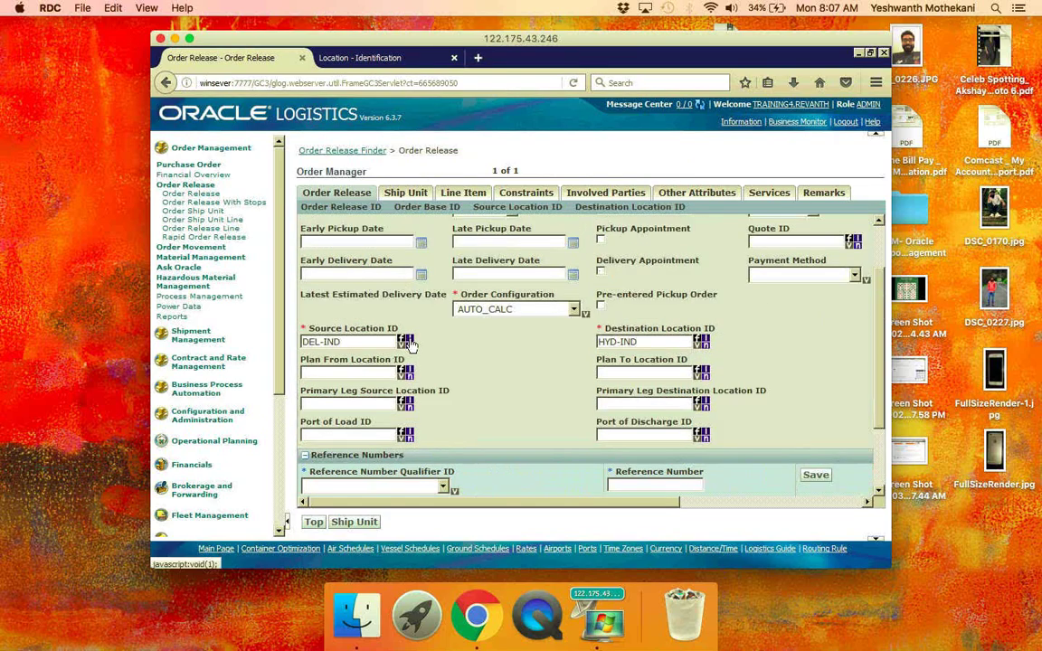
click(405, 342)
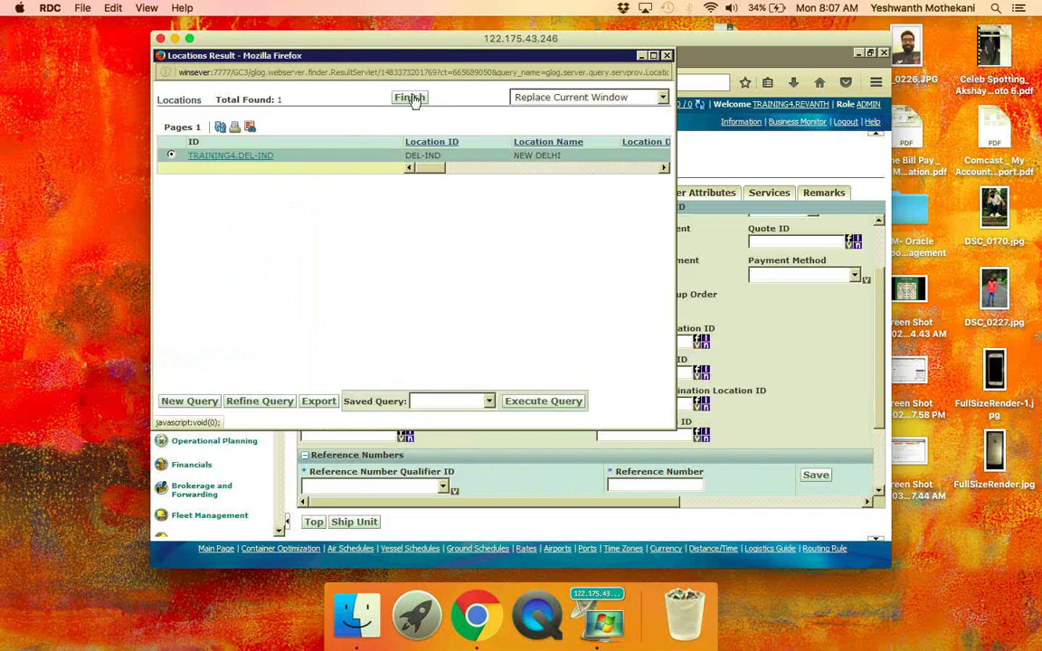
click(410, 97)
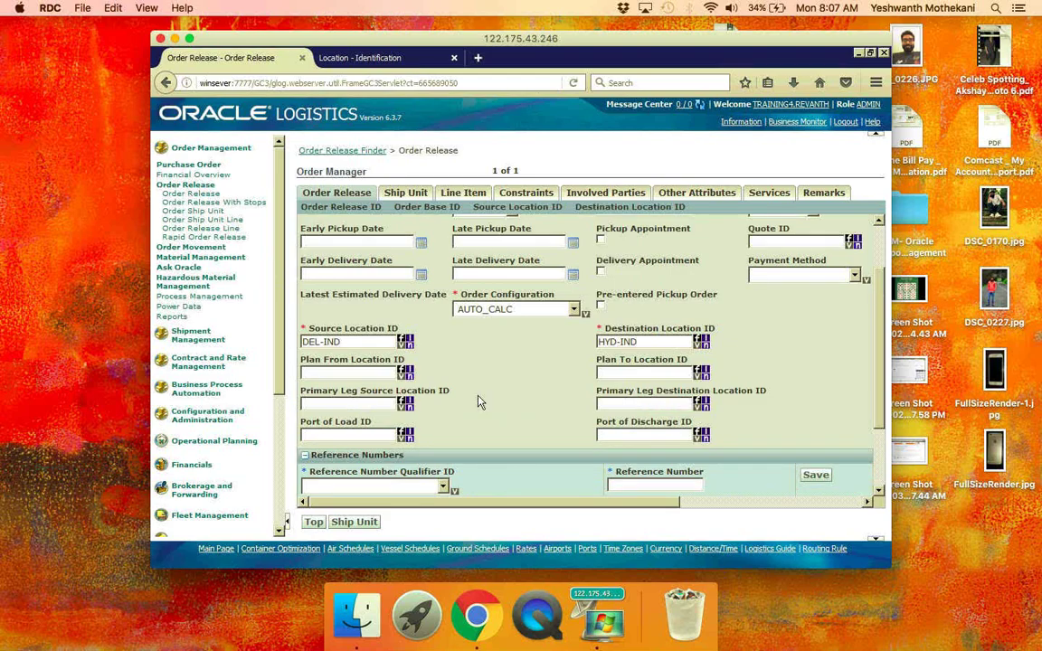
- Proceed to the order release's line items and start a new line item with line ID 1
scroll(480, 401, down, 3)
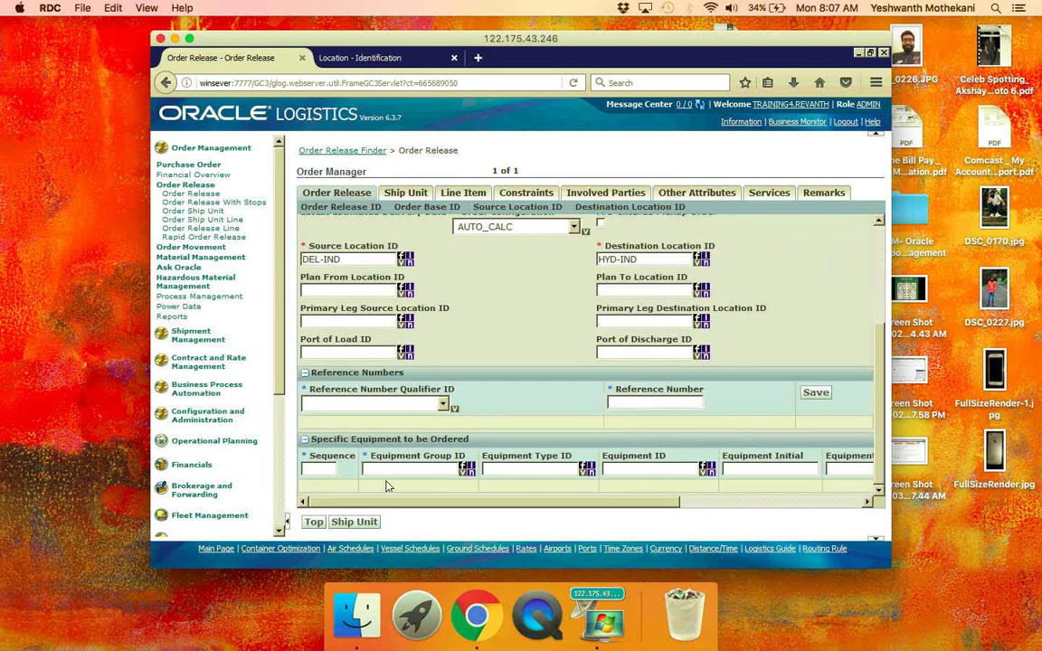
click(354, 523)
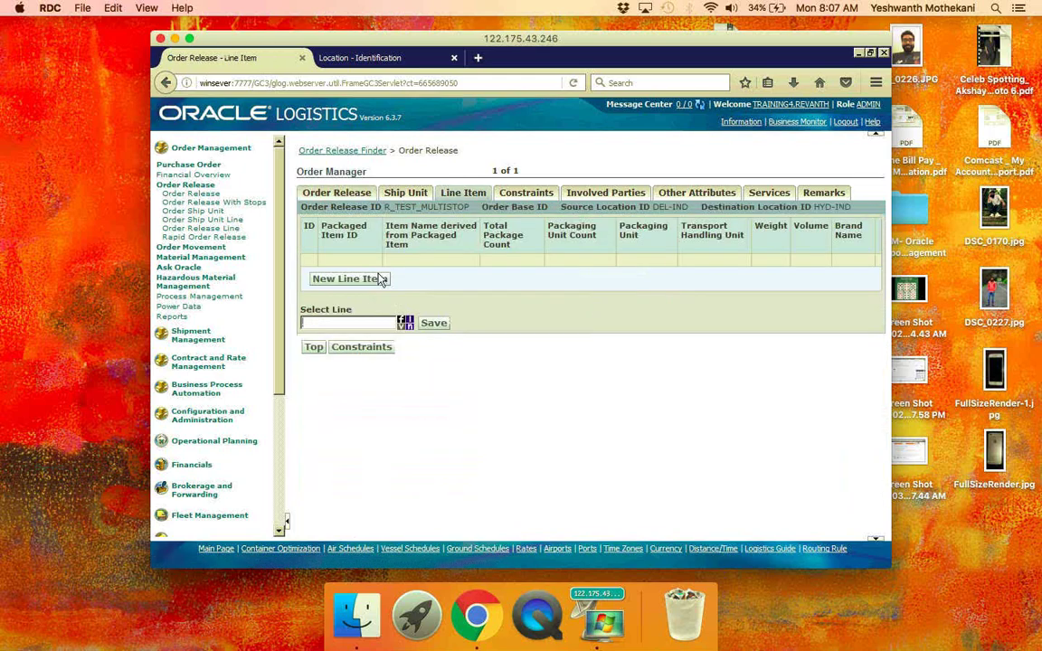
click(374, 282)
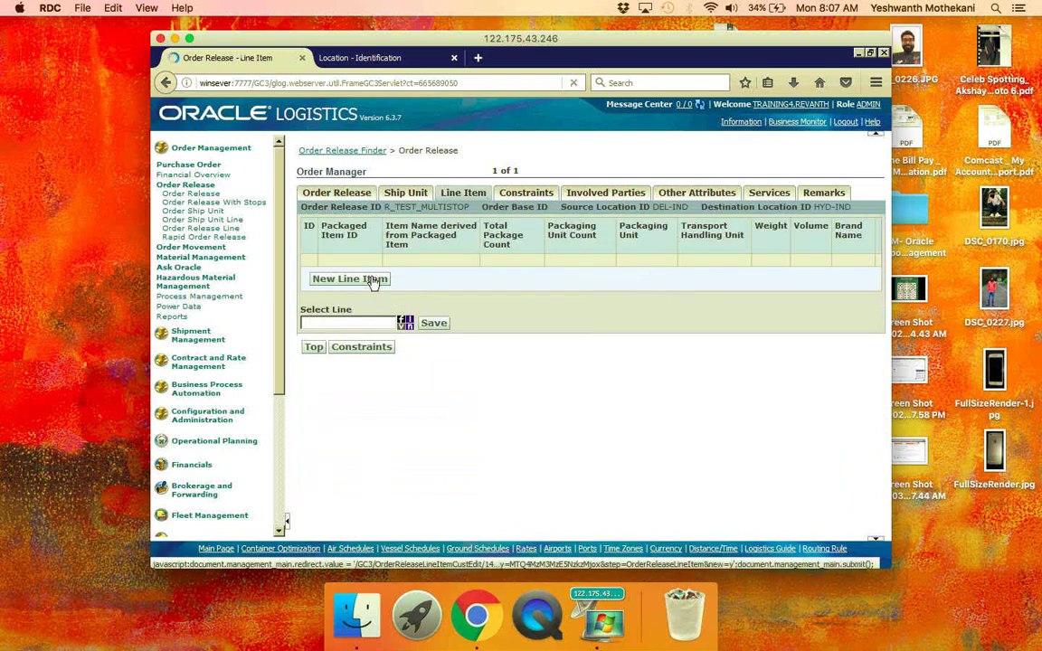
text(1)
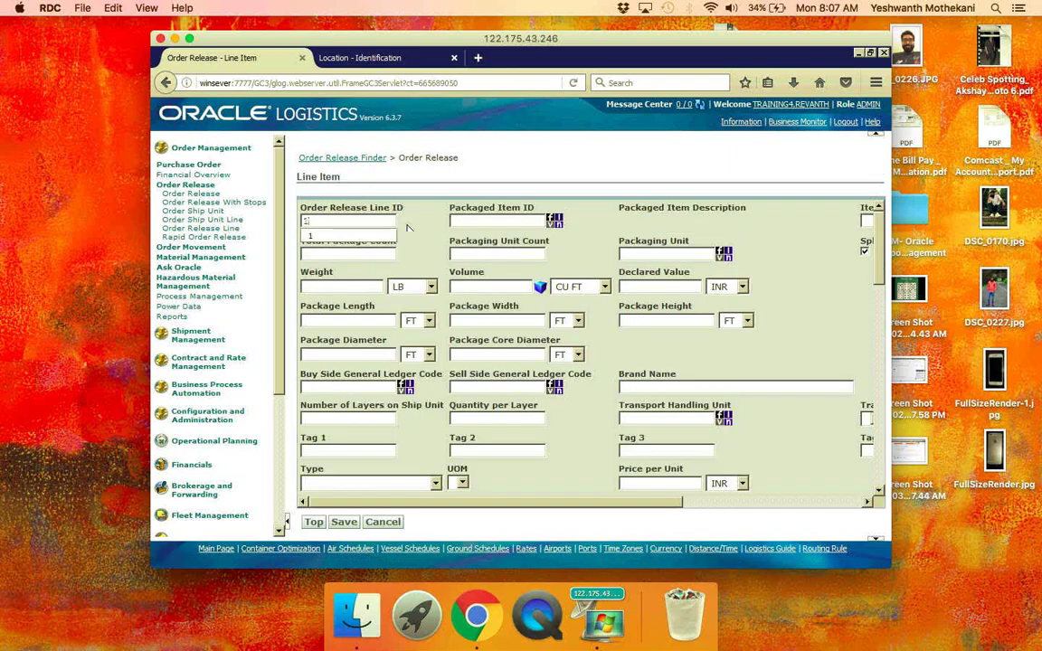
click(355, 239)
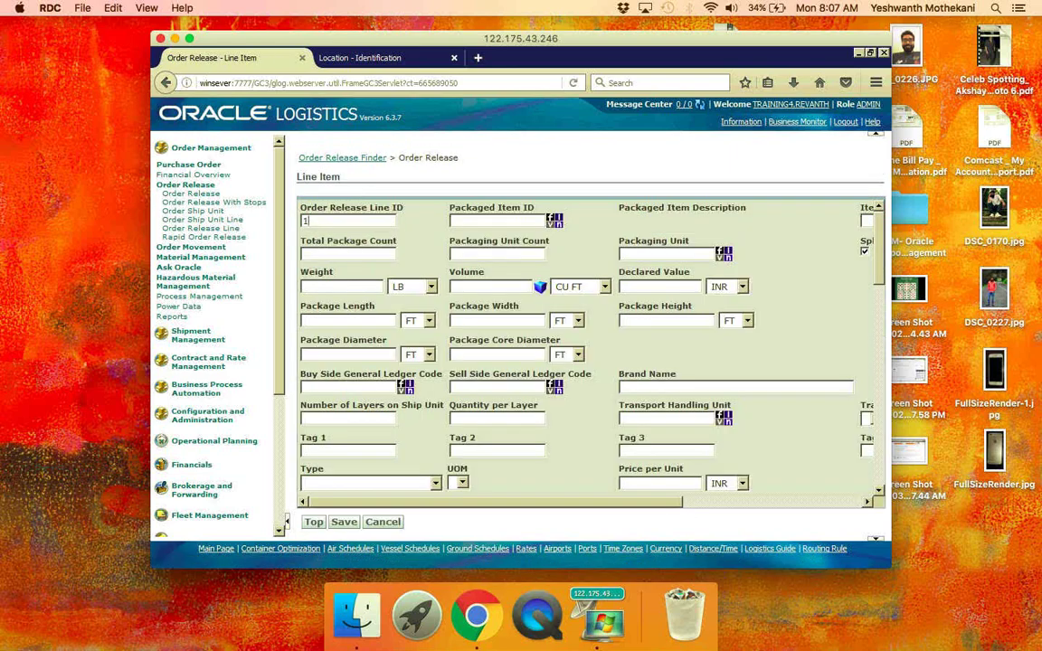
- Look up packaged items, assign TRAINING4.AMUL KOVA to the line item and set its total package count to 10
click(556, 220)
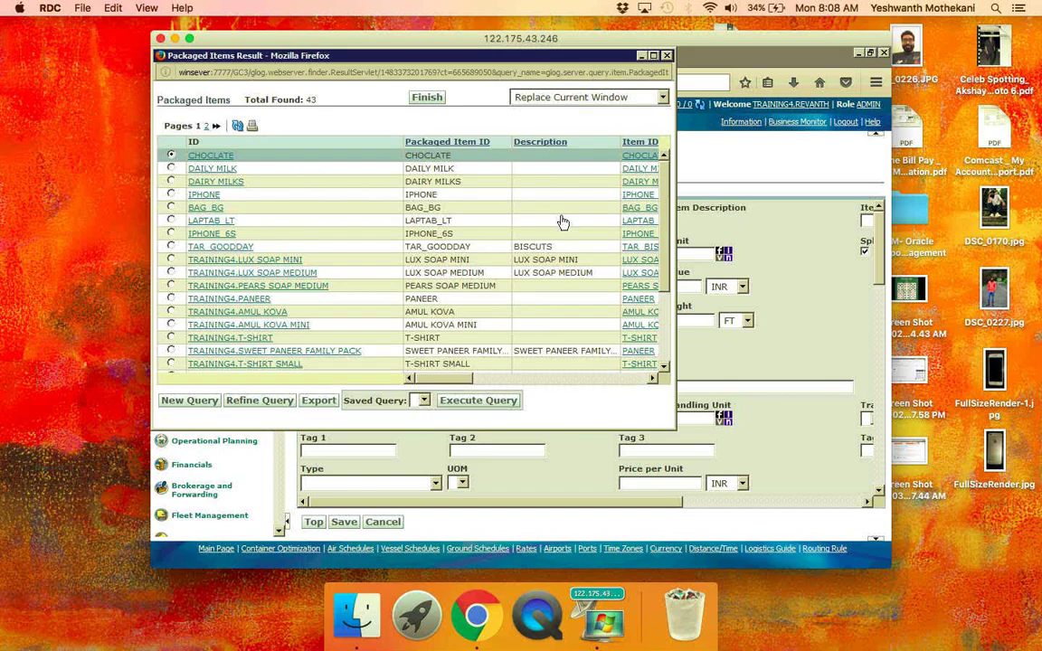
click(172, 313)
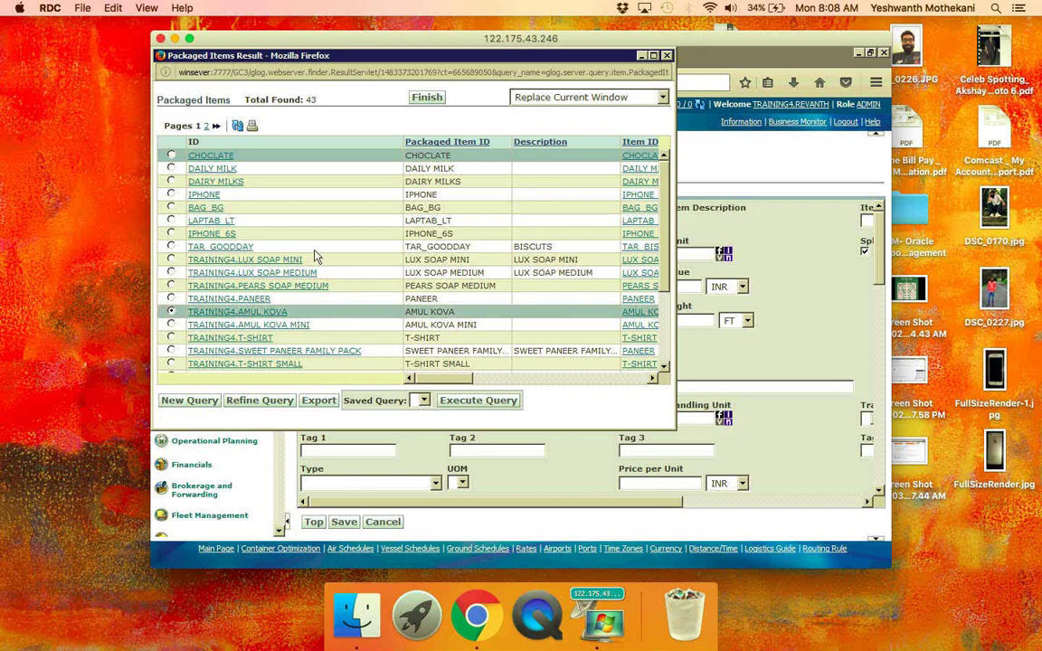
click(427, 98)
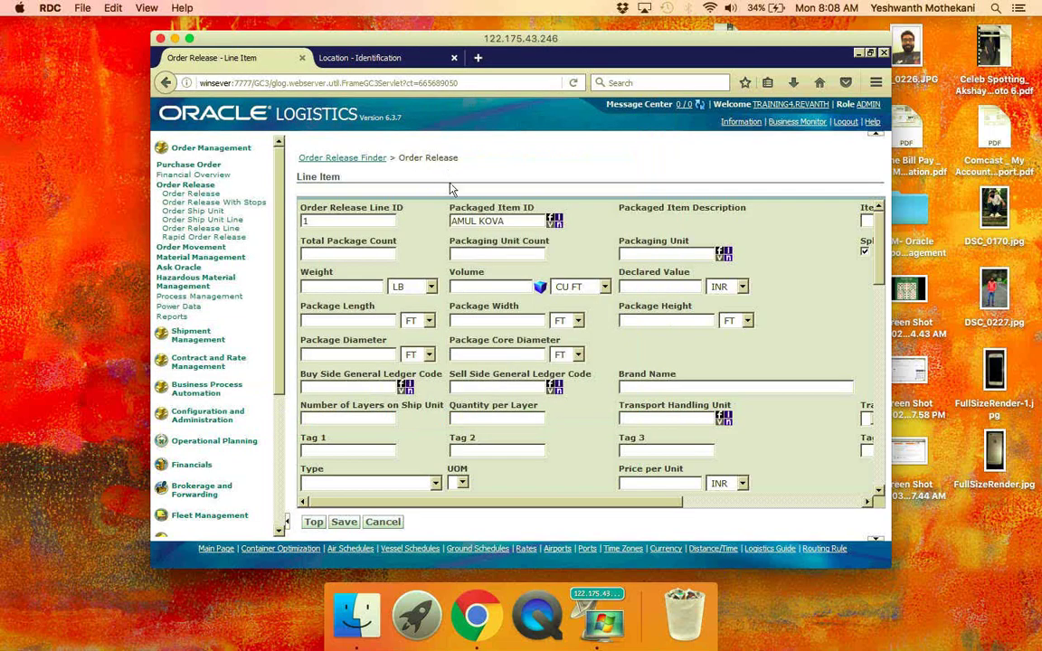
click(391, 257)
text(1)
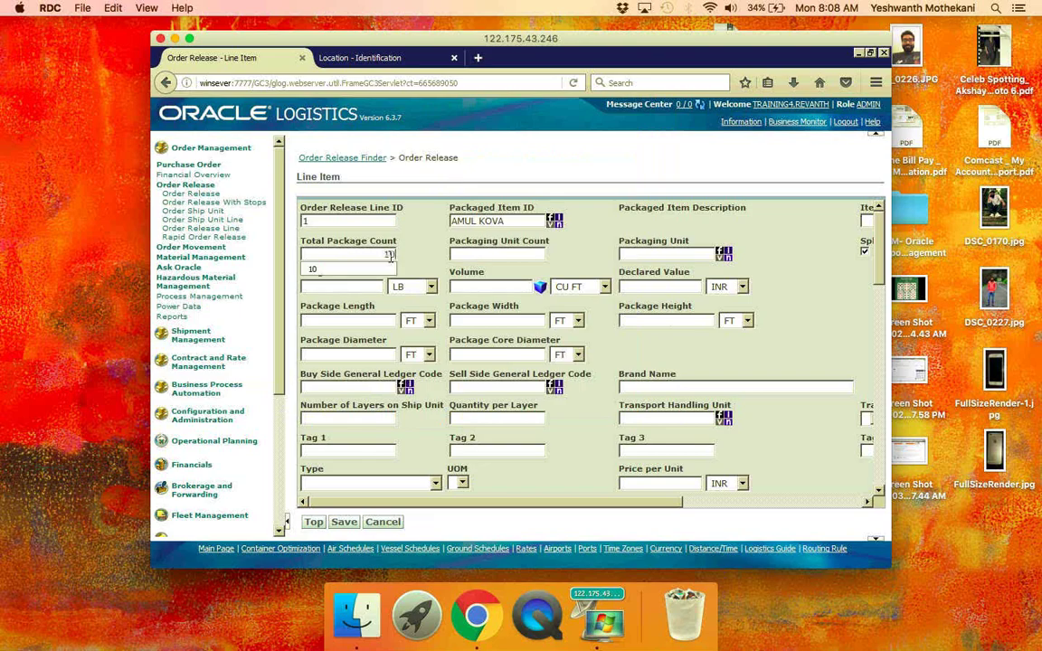
text(0)
click(478, 257)
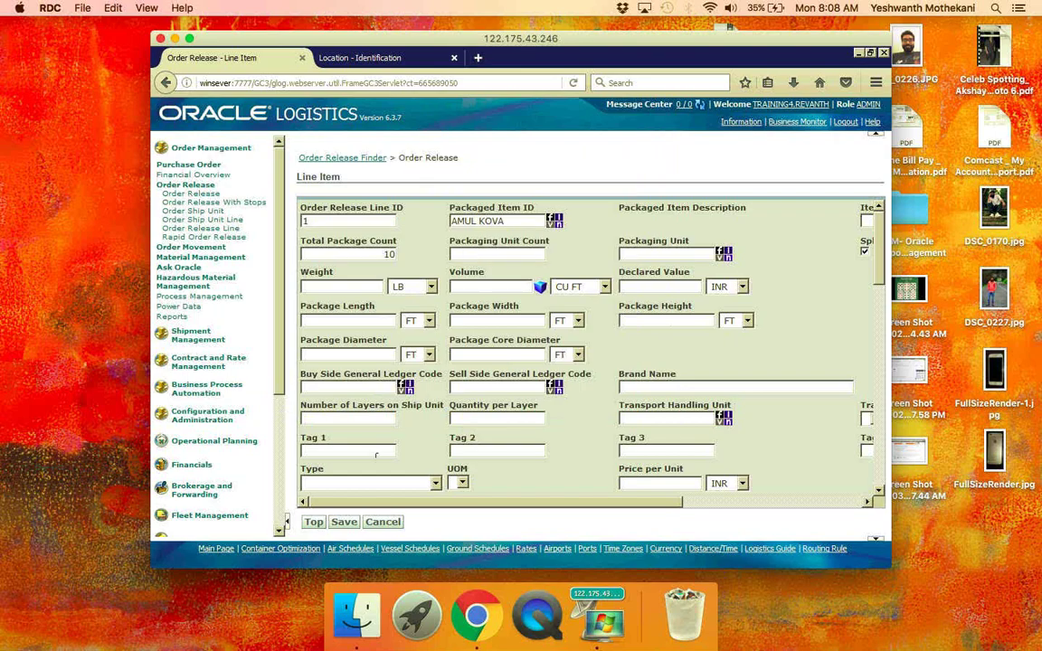
- Save the AMUL KOVA line item and try to finish the order release
click(344, 523)
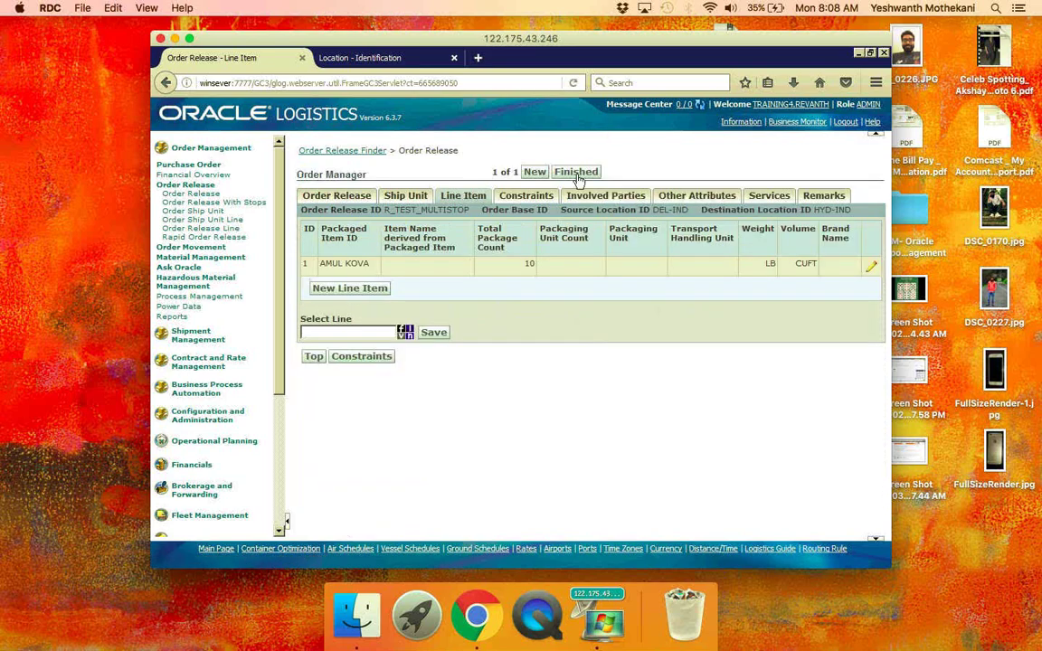
click(577, 173)
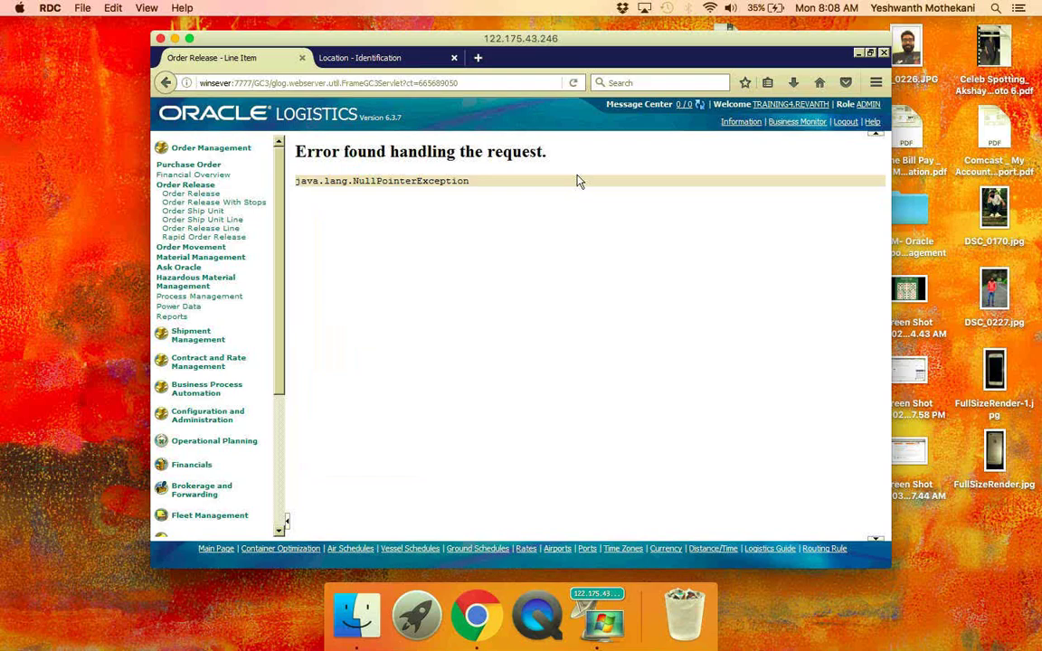
- Close the Location tab and return to the Order Release Finder
click(454, 58)
click(200, 201)
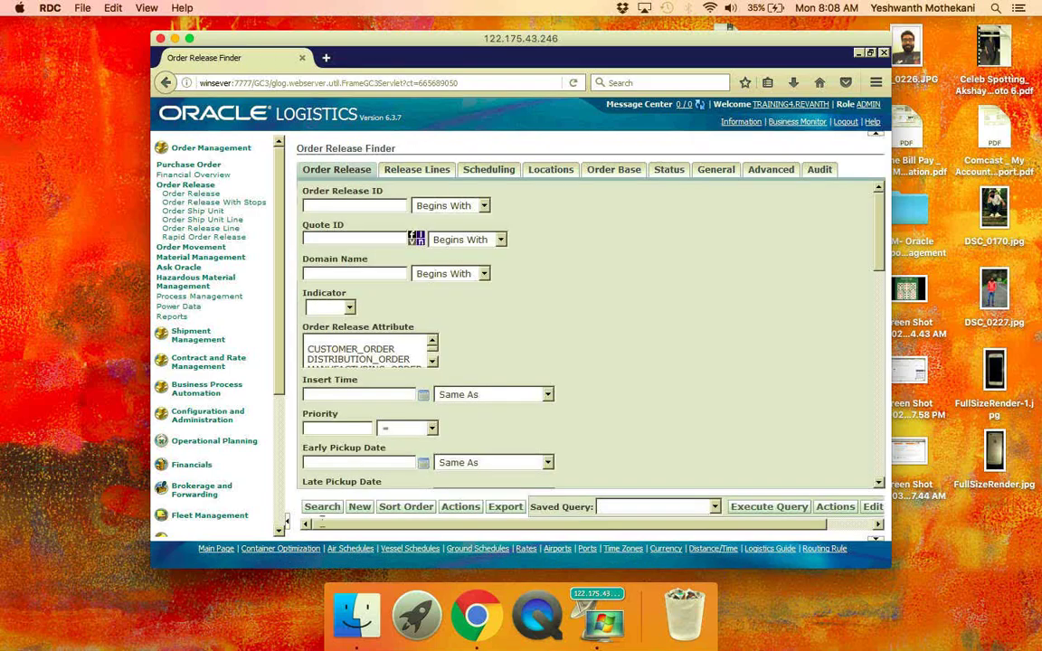
- Search for order releases whose ID begins with R_TEST1
click(347, 206)
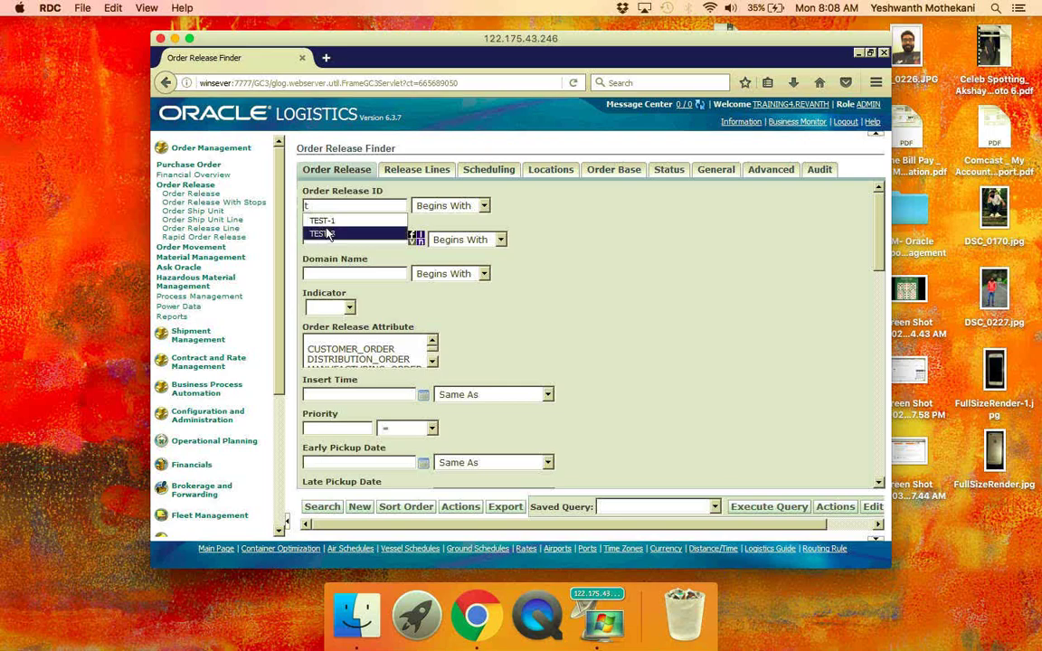
key(BackSpace)
text(R)
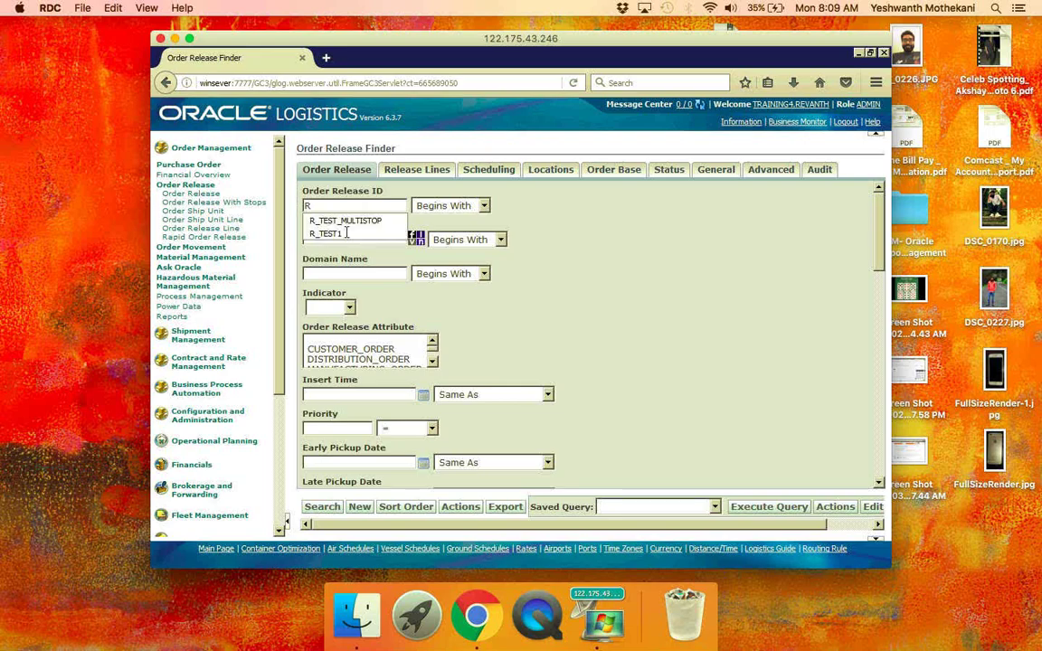
click(336, 237)
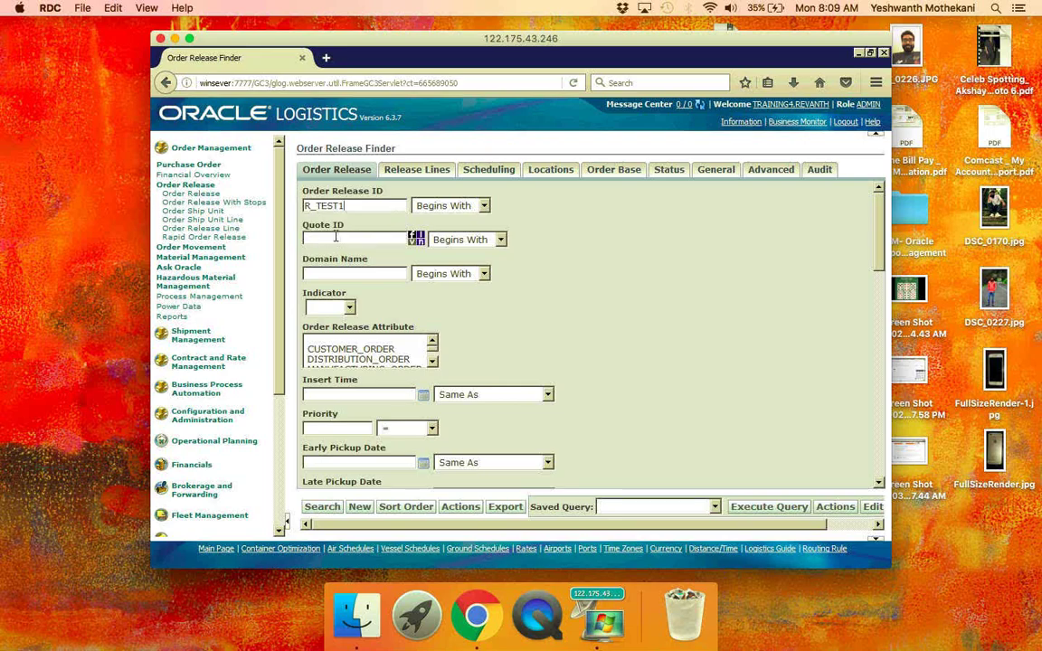
click(323, 507)
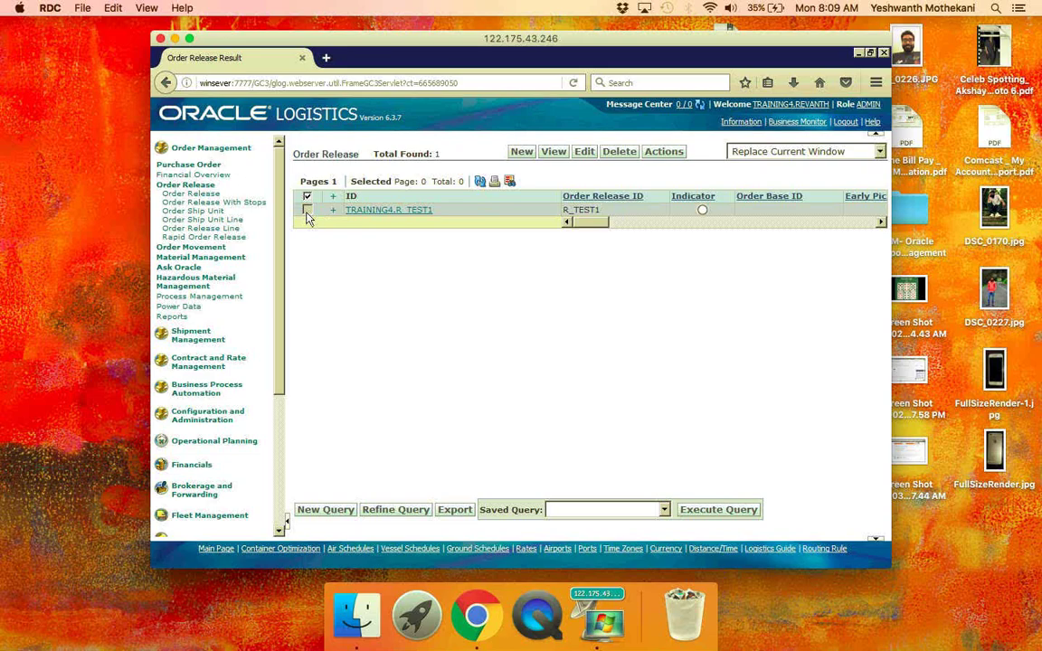
- Select order release TRAINING4.R_TEST1 and run Copy Order Release on it
click(307, 211)
click(674, 154)
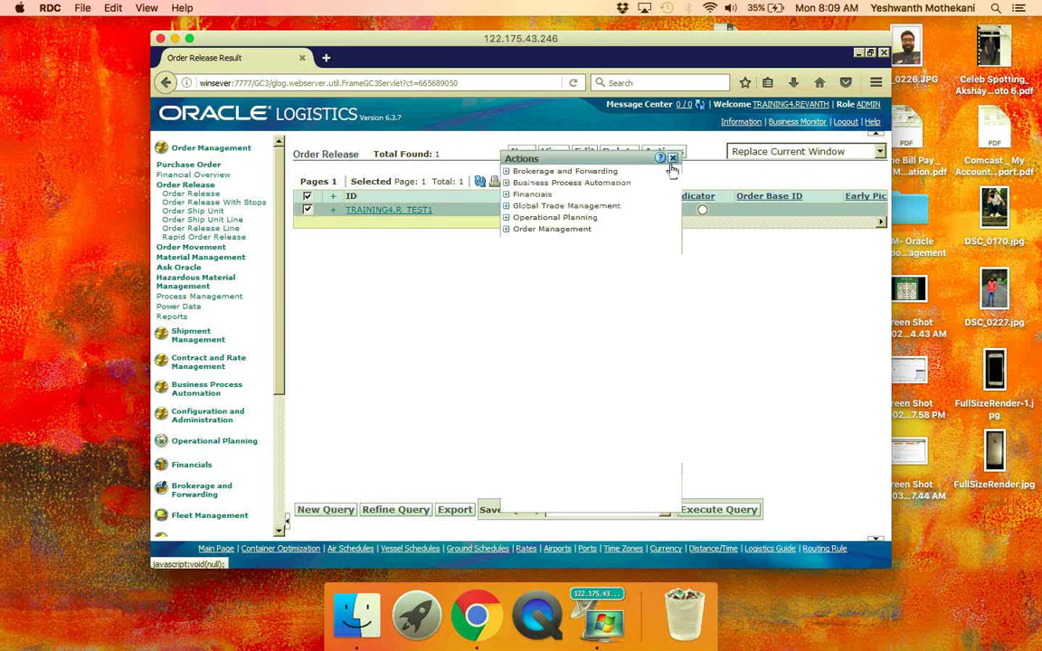
click(673, 159)
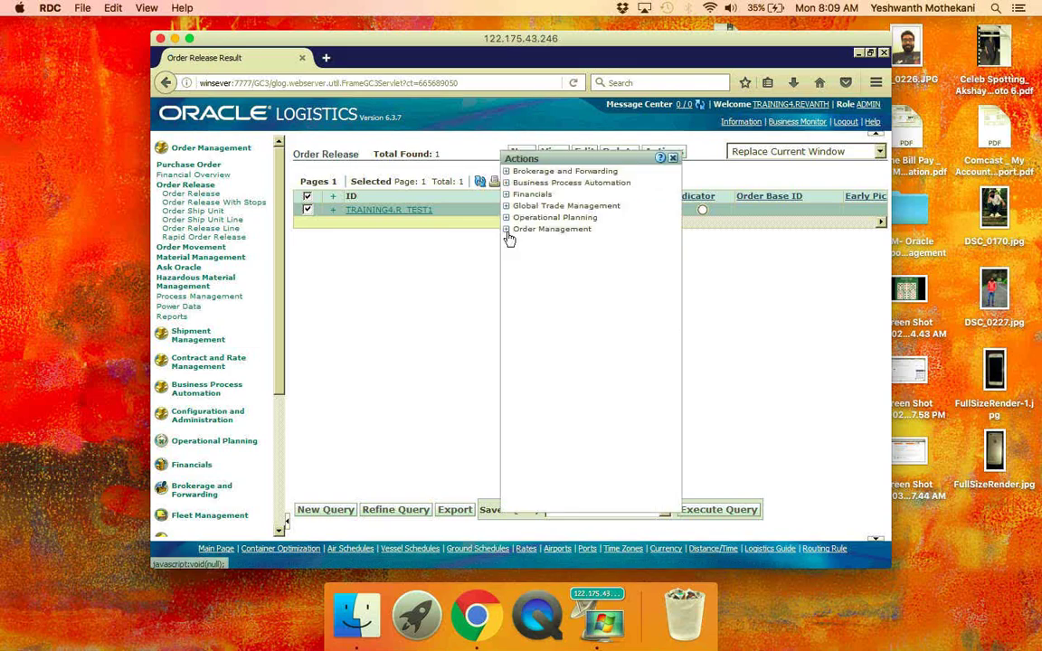
click(507, 231)
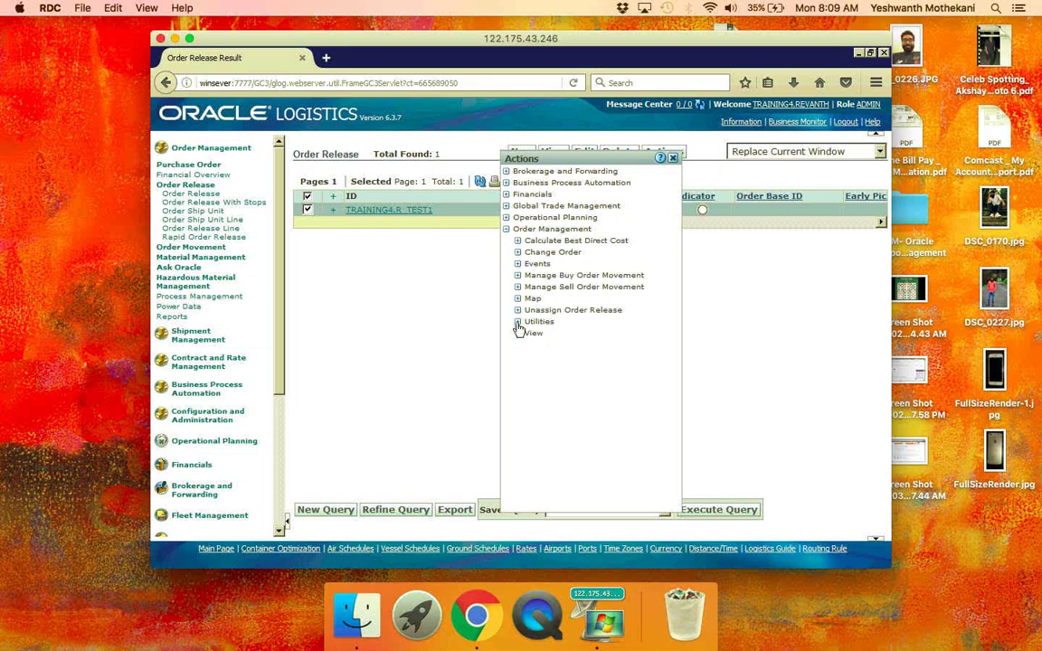
click(517, 322)
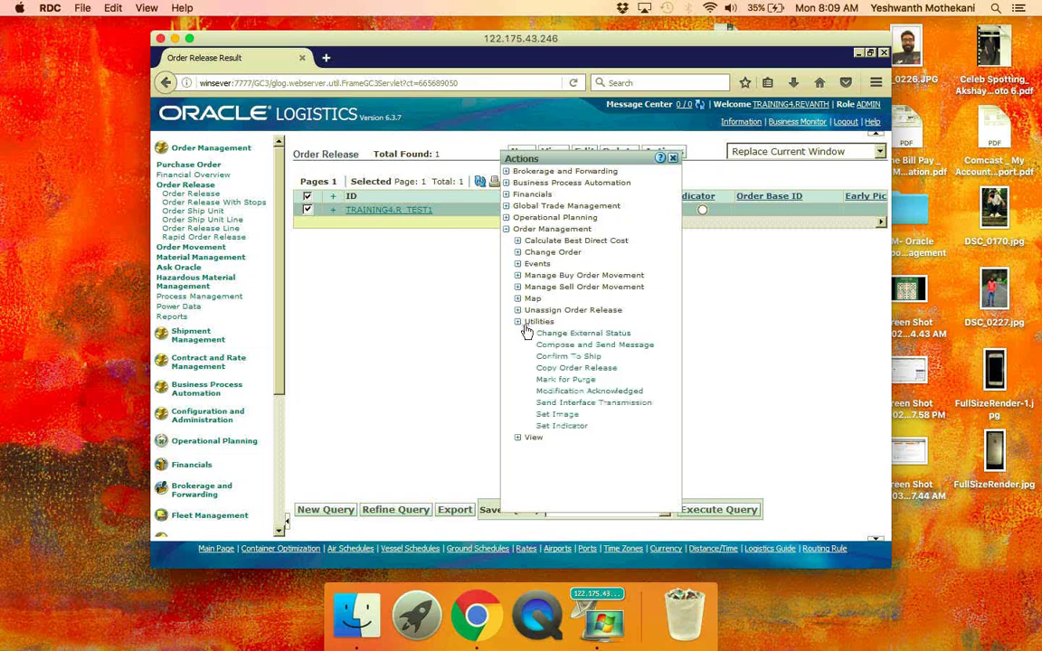
click(577, 368)
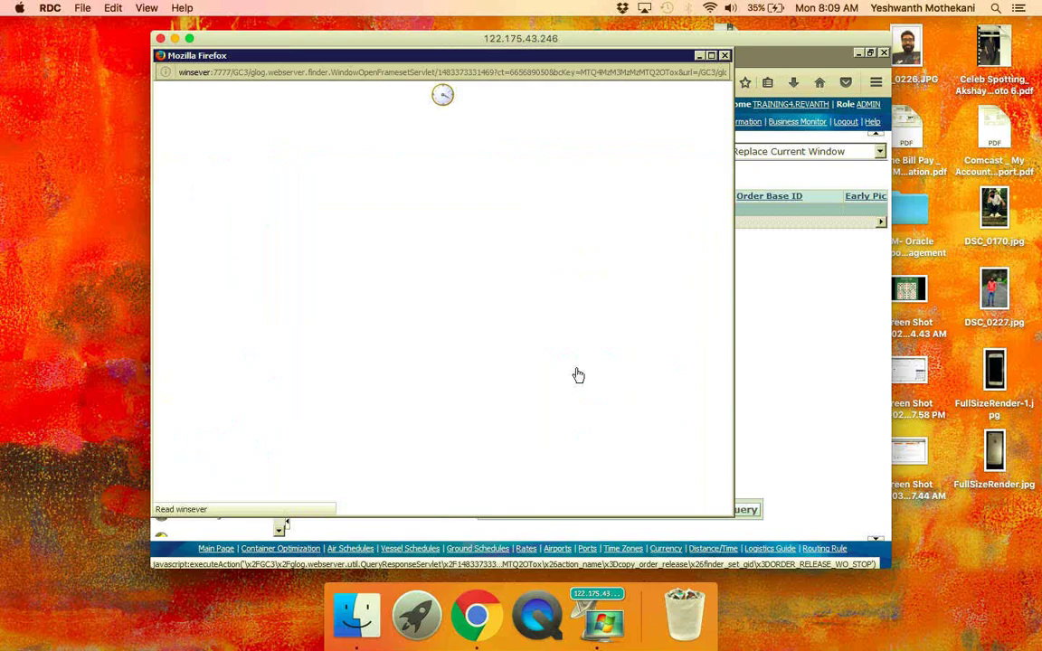
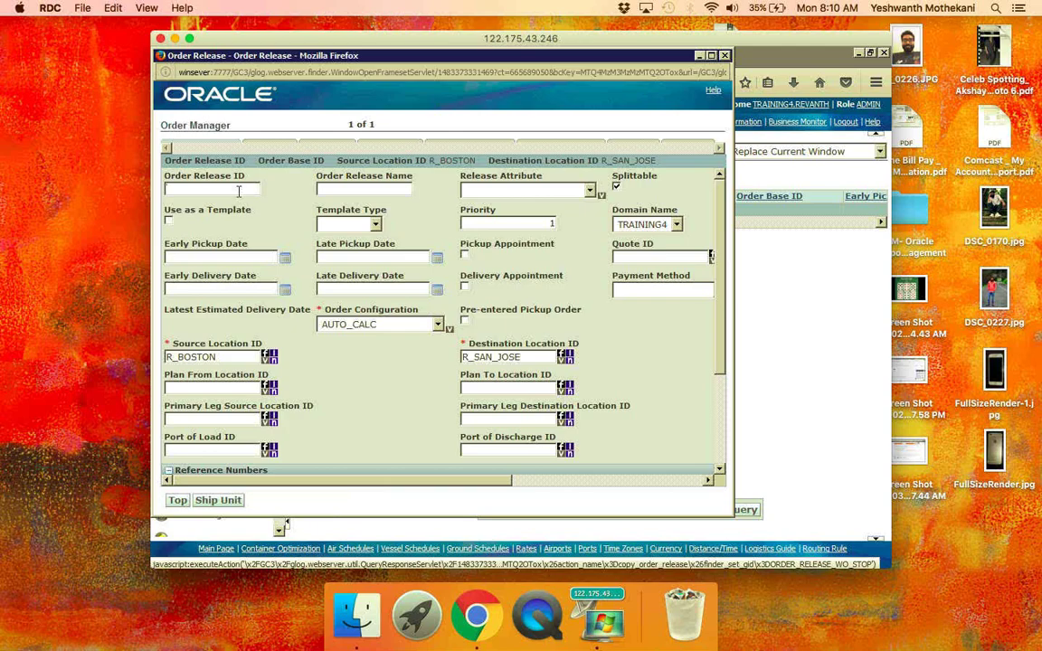
- Set both the order release ID and the order release name of the copy to R_TEST_MULTISTOP
click(238, 191)
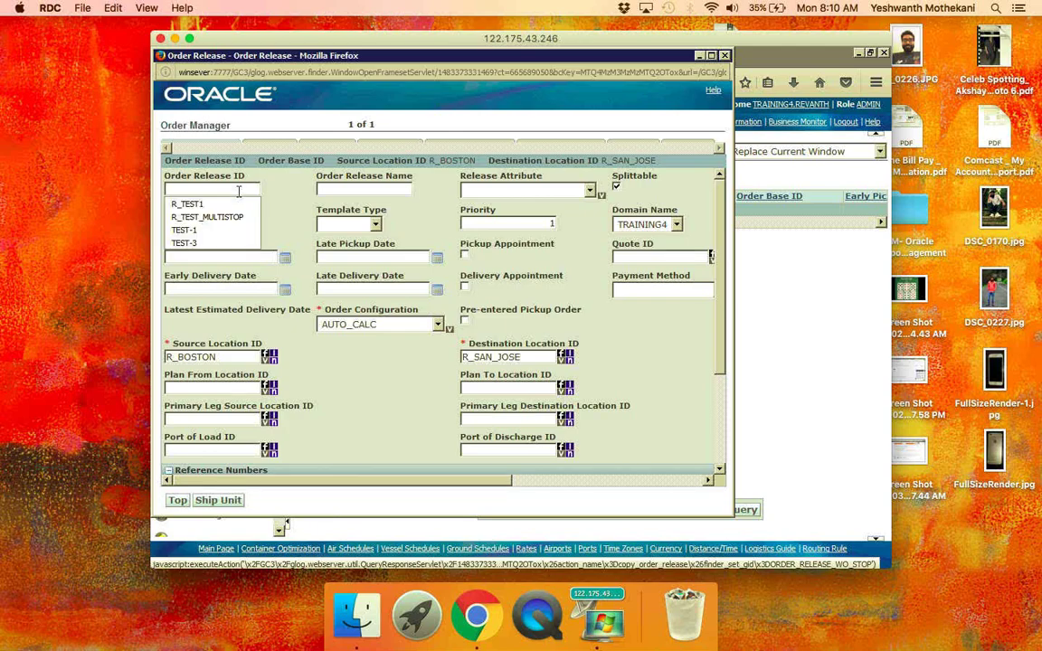
click(225, 218)
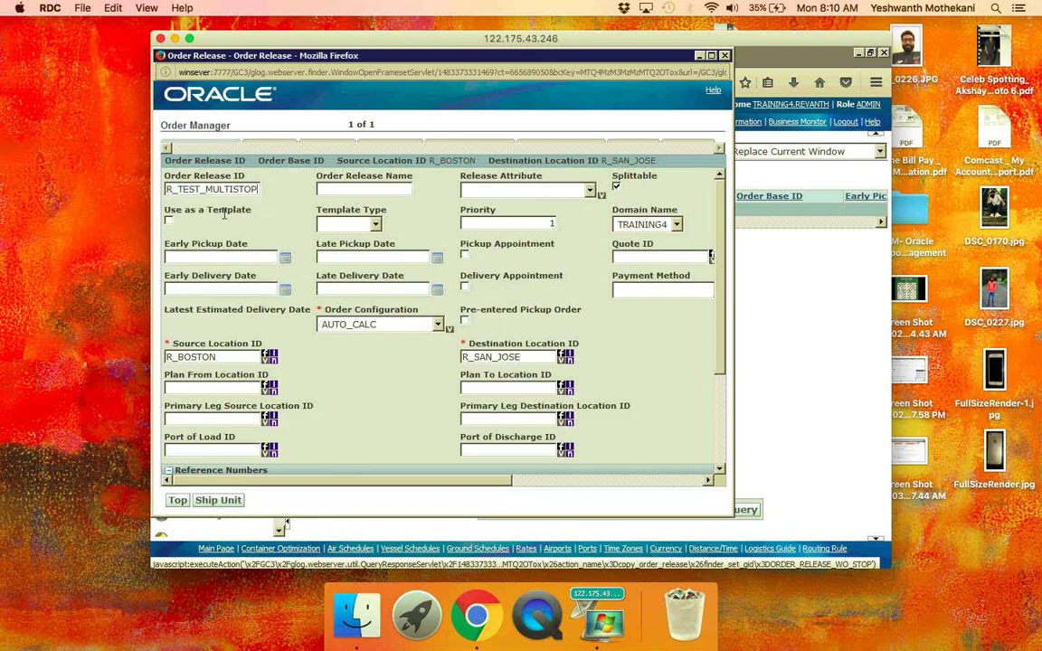
click(360, 191)
text(R)
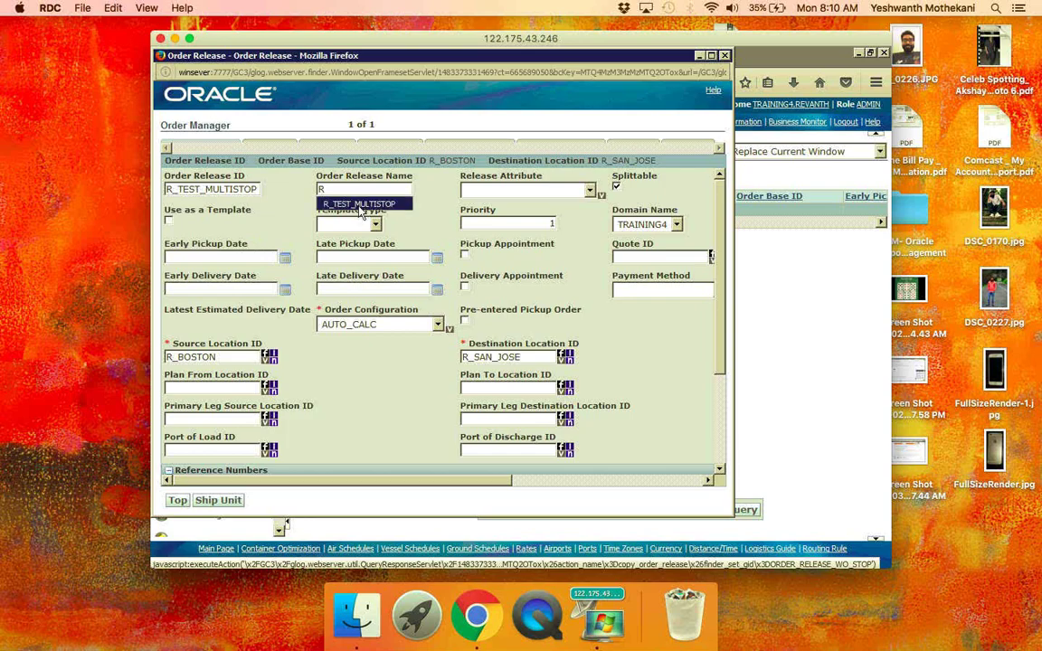
click(361, 207)
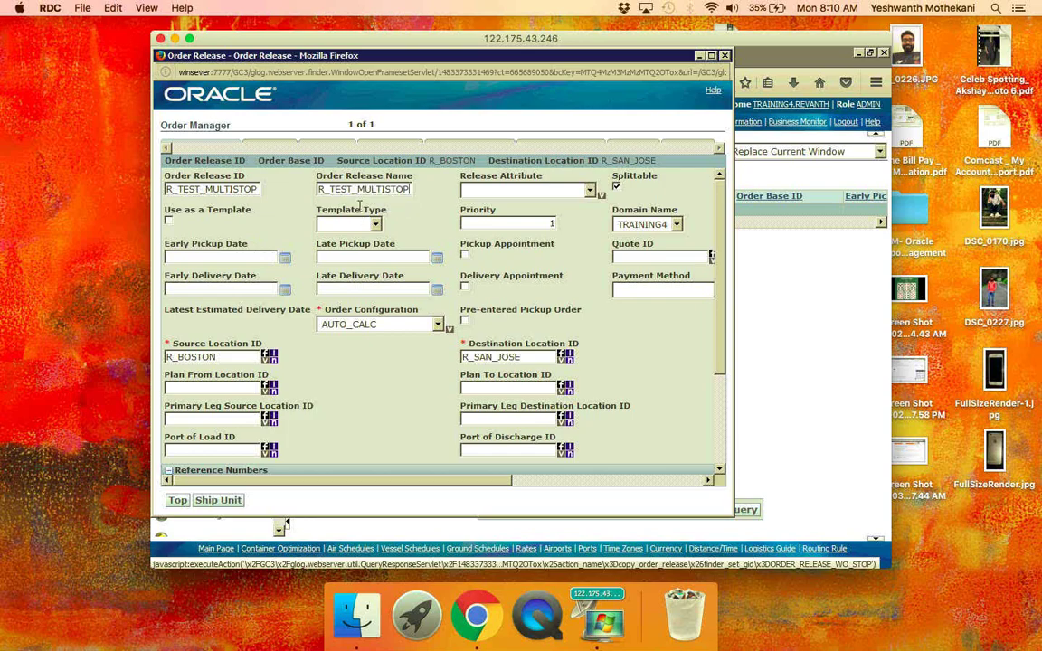
- Look up locations beginning with Del and replace the copy's source location with TRAINING4.DEL-IND
click(273, 359)
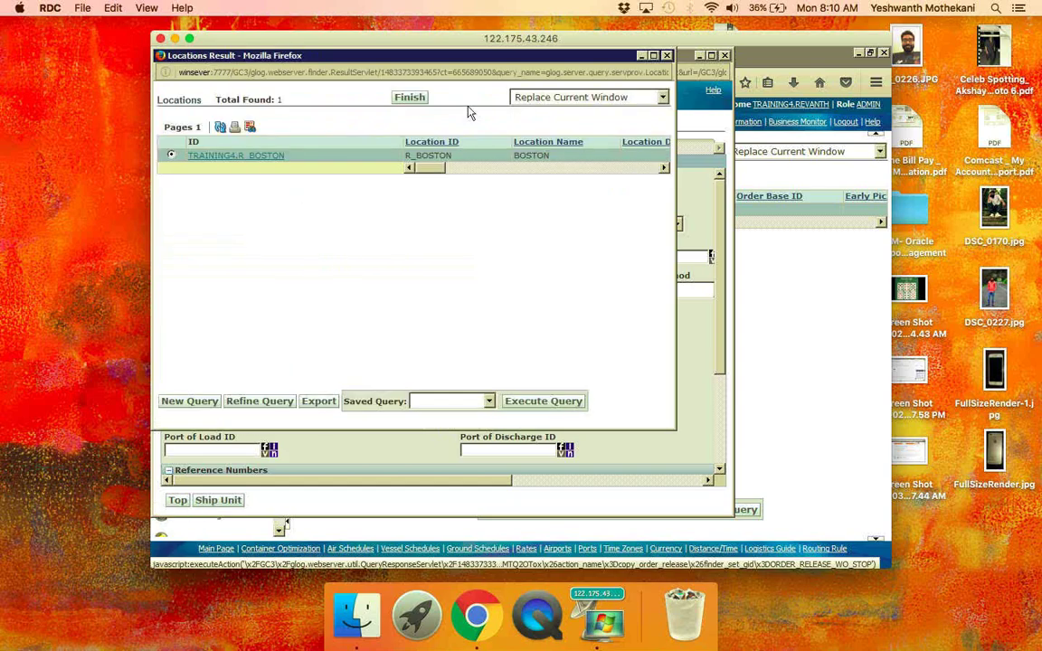
click(667, 56)
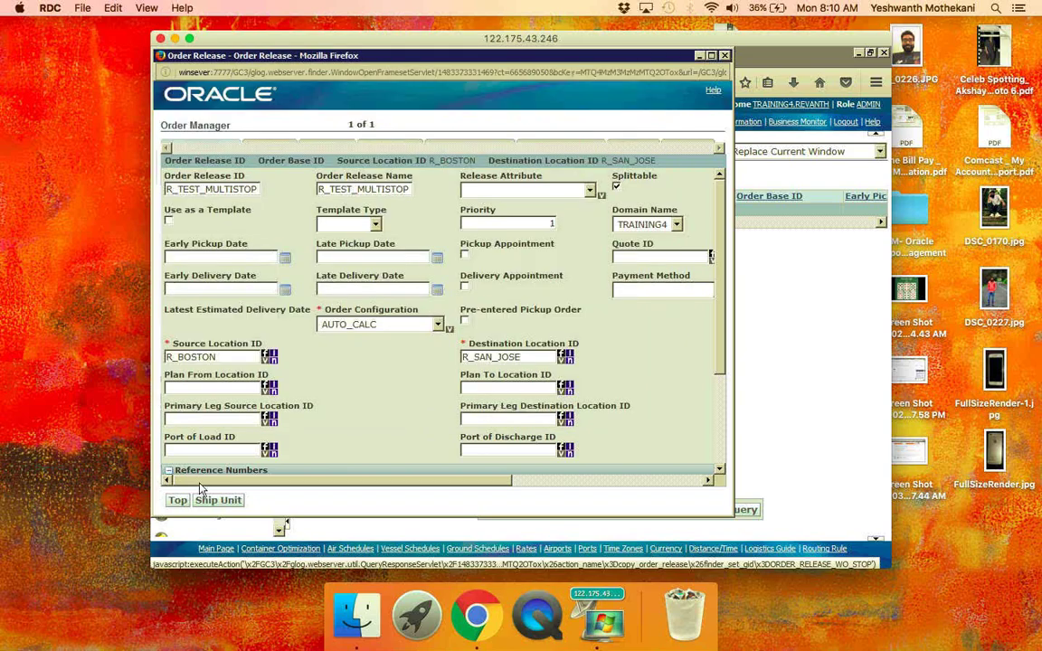
double_click(218, 358)
key(BackSpace)
text(Del)
click(275, 359)
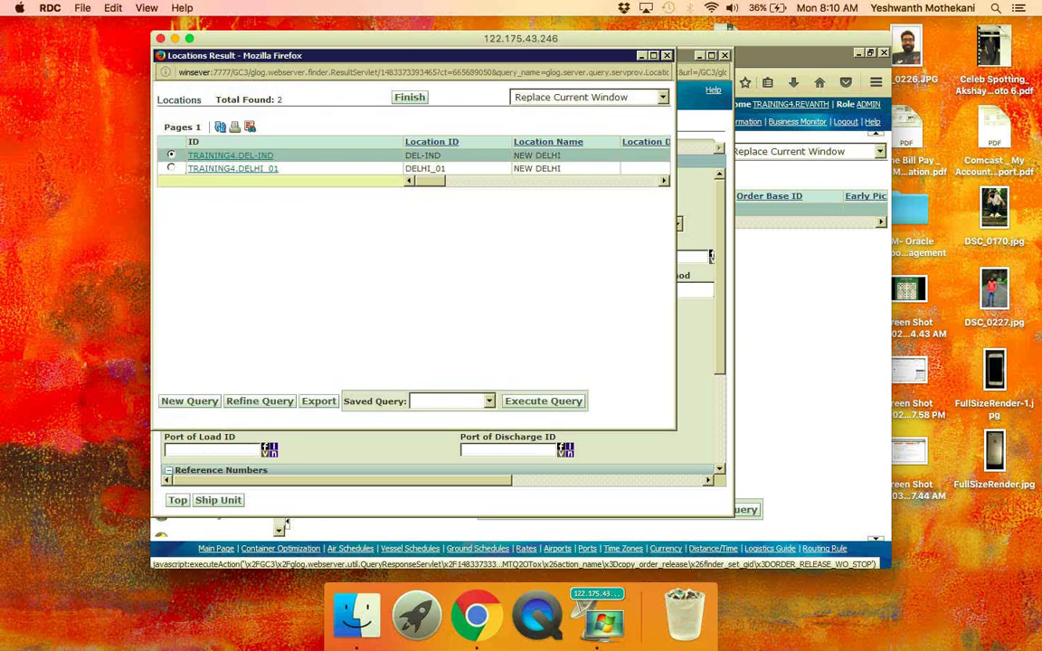
click(411, 103)
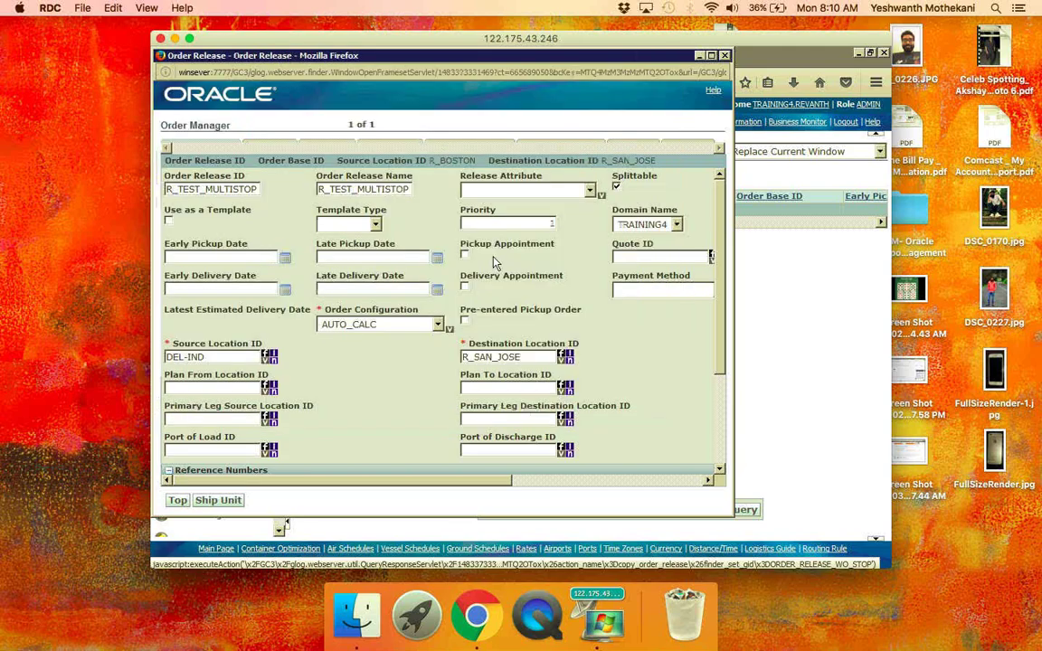
- Look up locations beginning with HYD and replace the copy's destination location with TRAINING4.HYD-IND
double_click(528, 356)
click(529, 356)
triple_click(529, 356)
key(BackSpace)
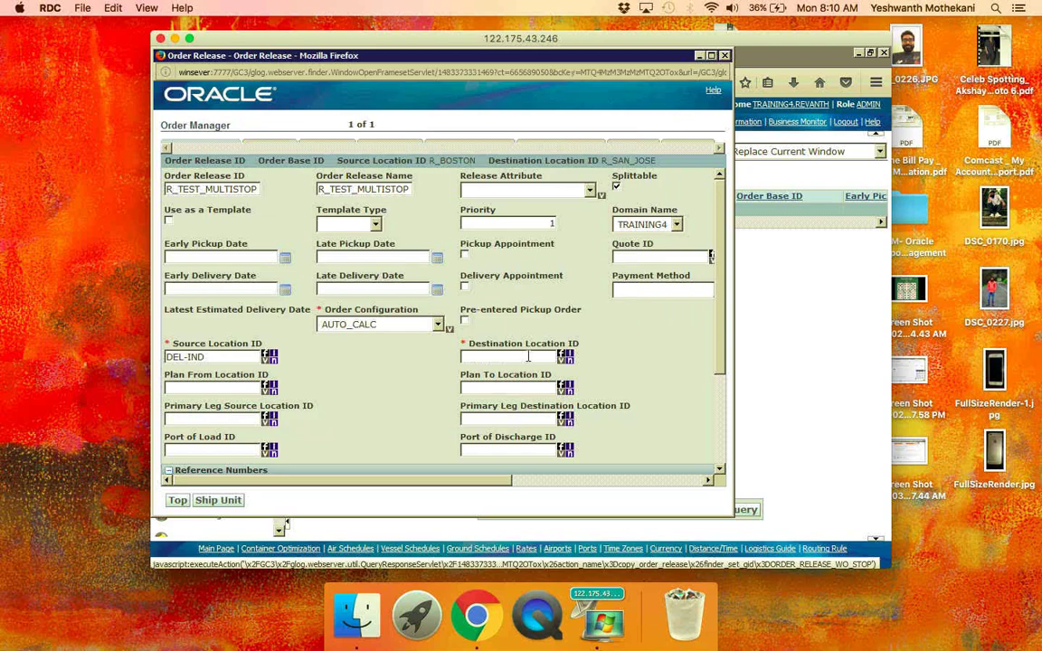
text(hyd)
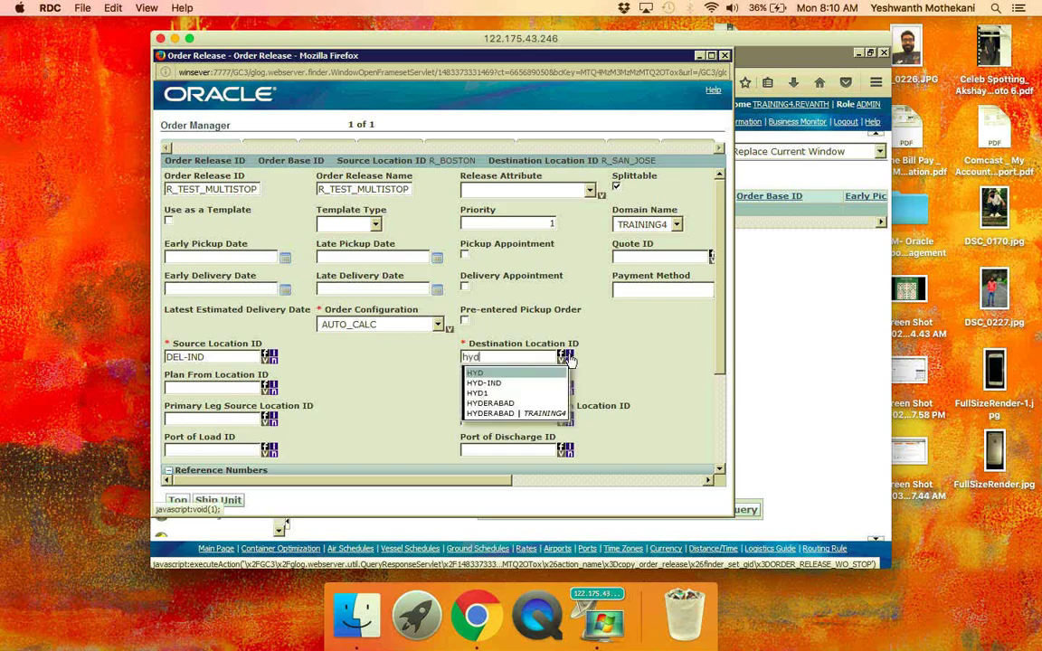
key(Return)
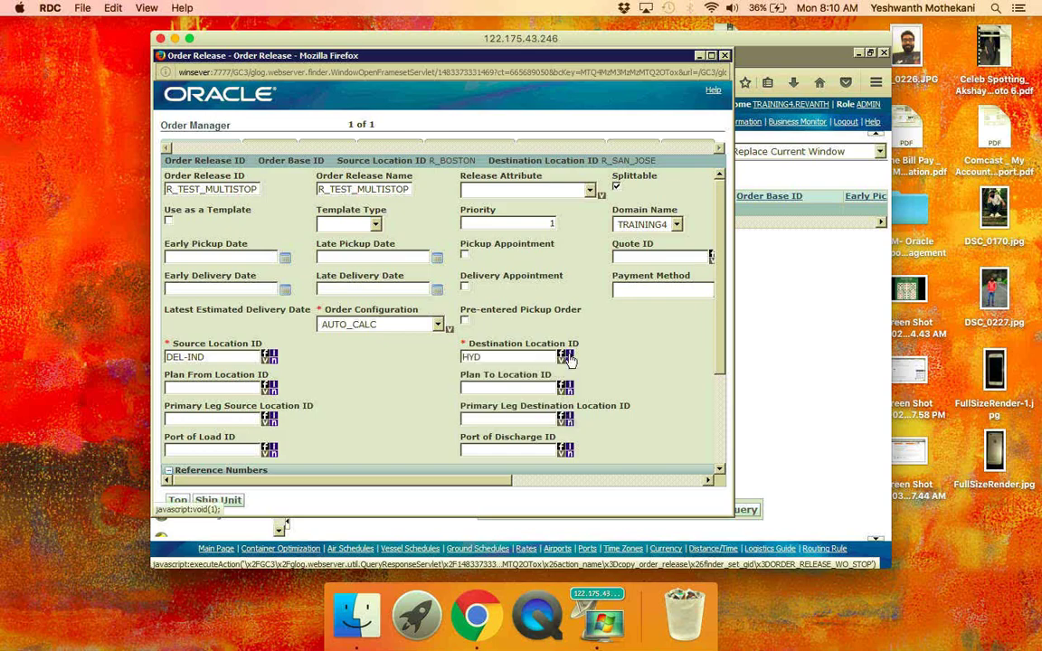
click(568, 359)
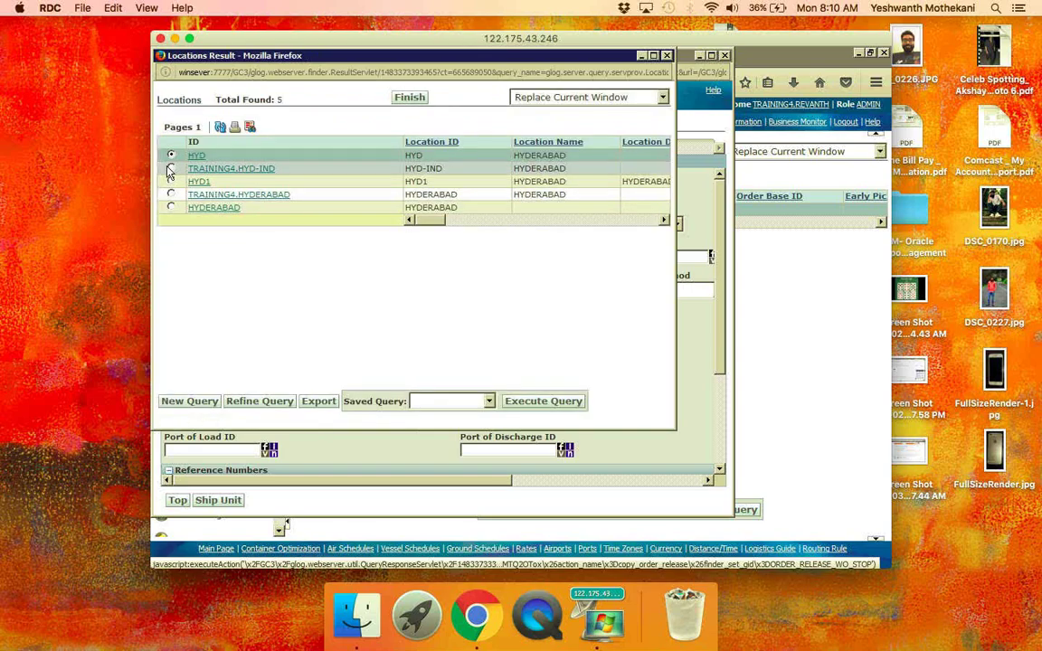
click(171, 170)
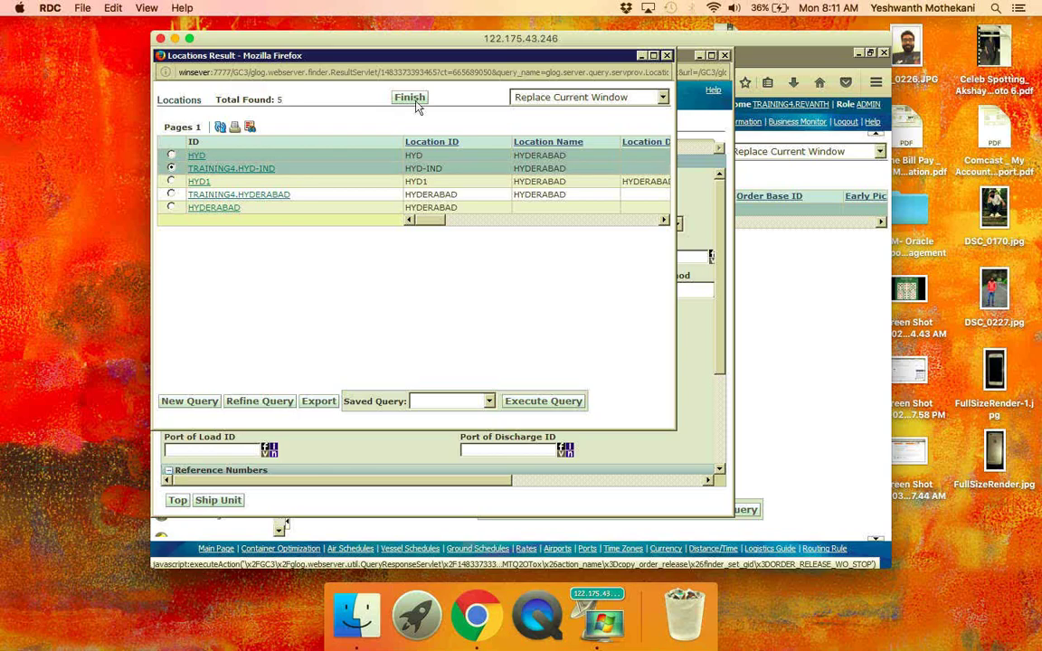
click(414, 101)
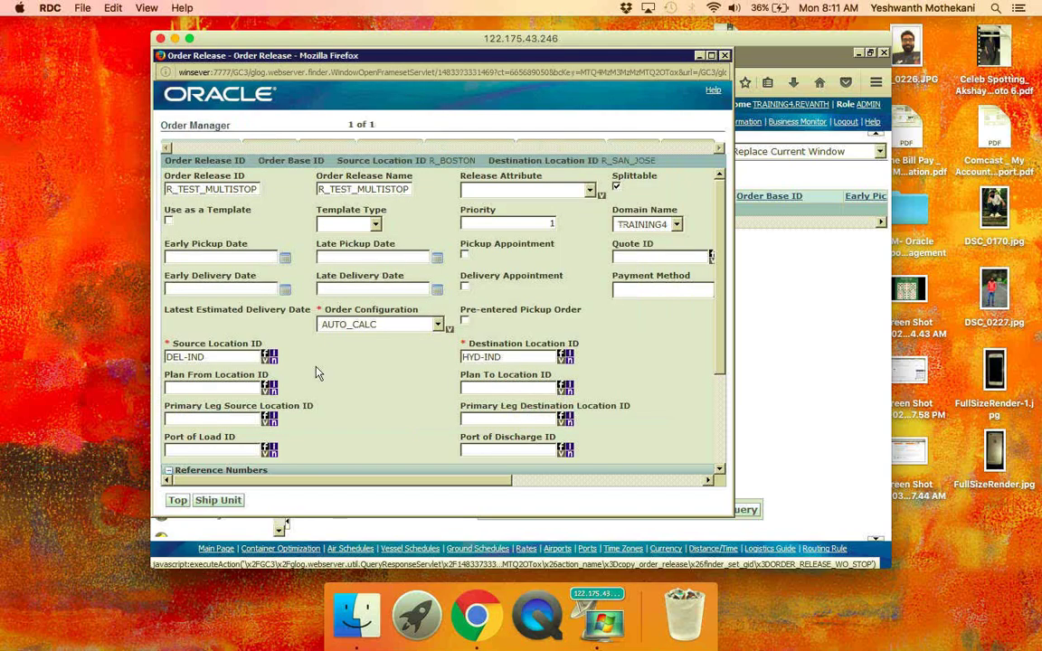
- Proceed to the ship units and line items of R_TEST_MULTISTOP and finish the order release
scroll(317, 373, down, 1)
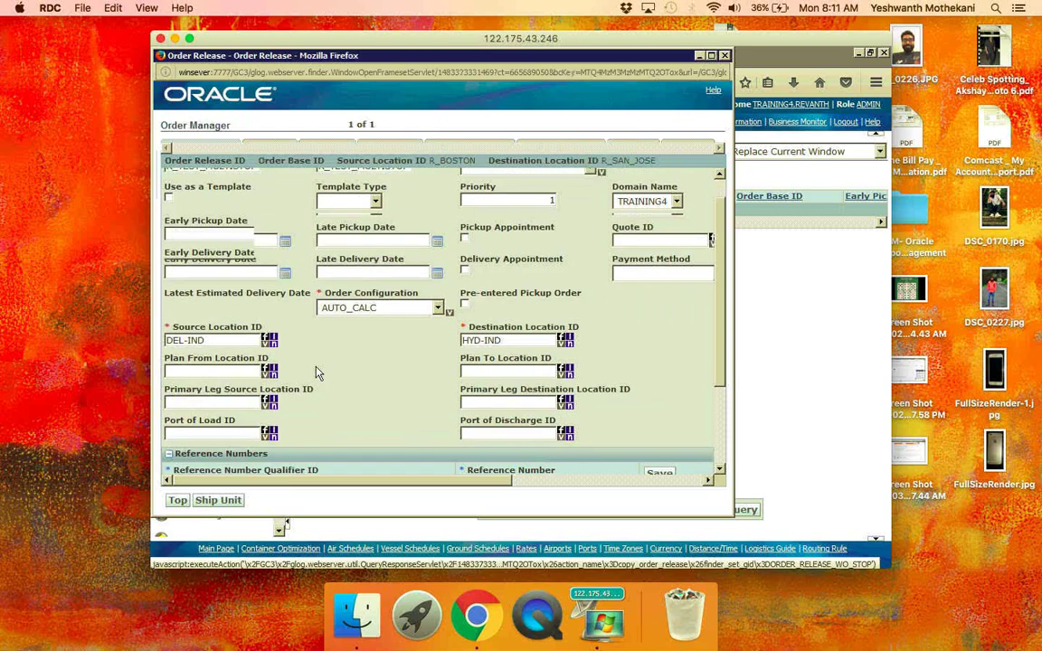
scroll(317, 371, down, 3)
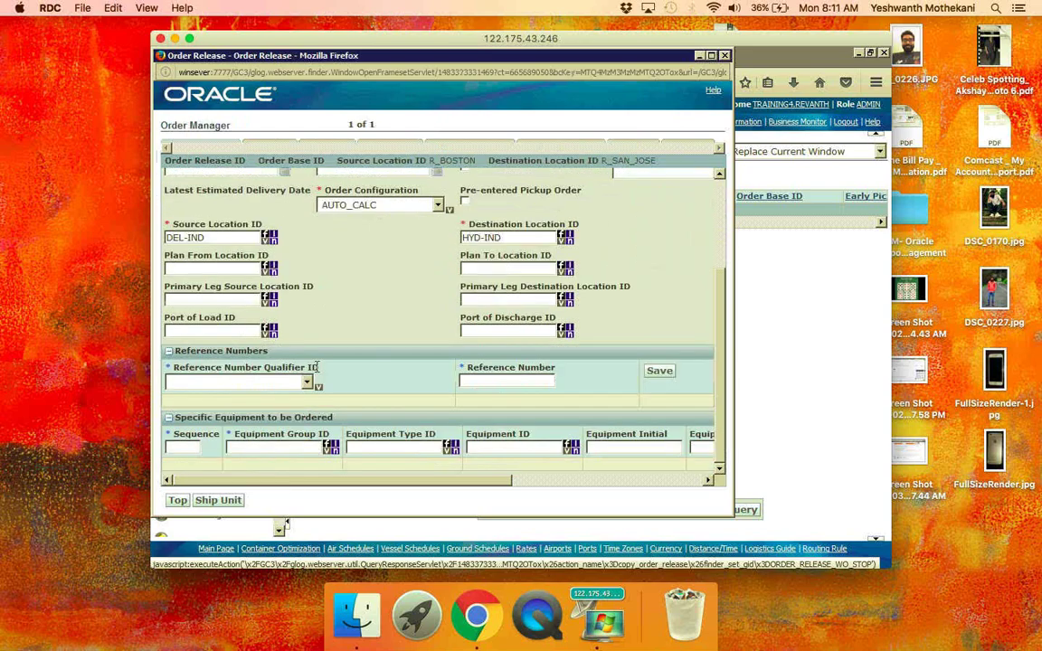
click(217, 501)
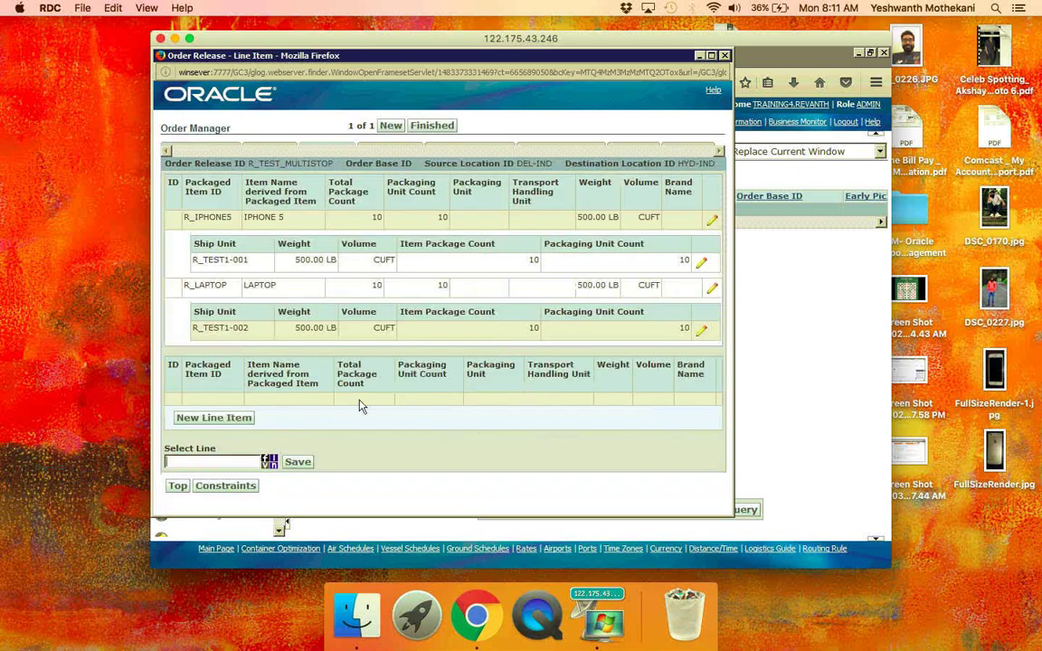
click(435, 129)
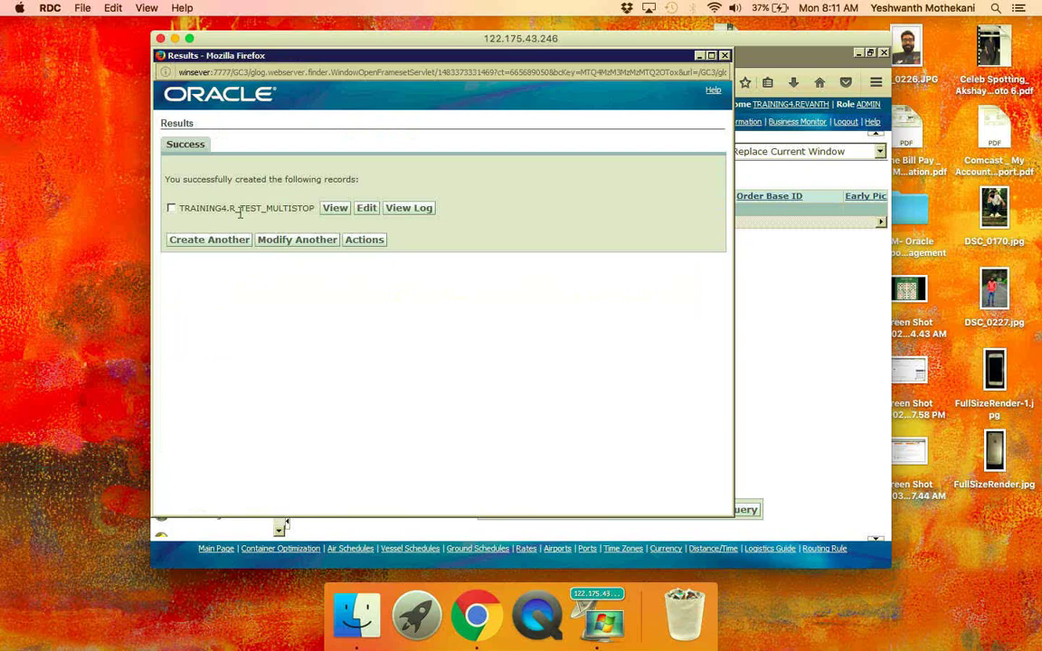
- Run Copy Order Release on TRAINING4.R_TEST_MULTISTOP and set the new copy's order release ID to R_Test_Multistop-2
click(172, 209)
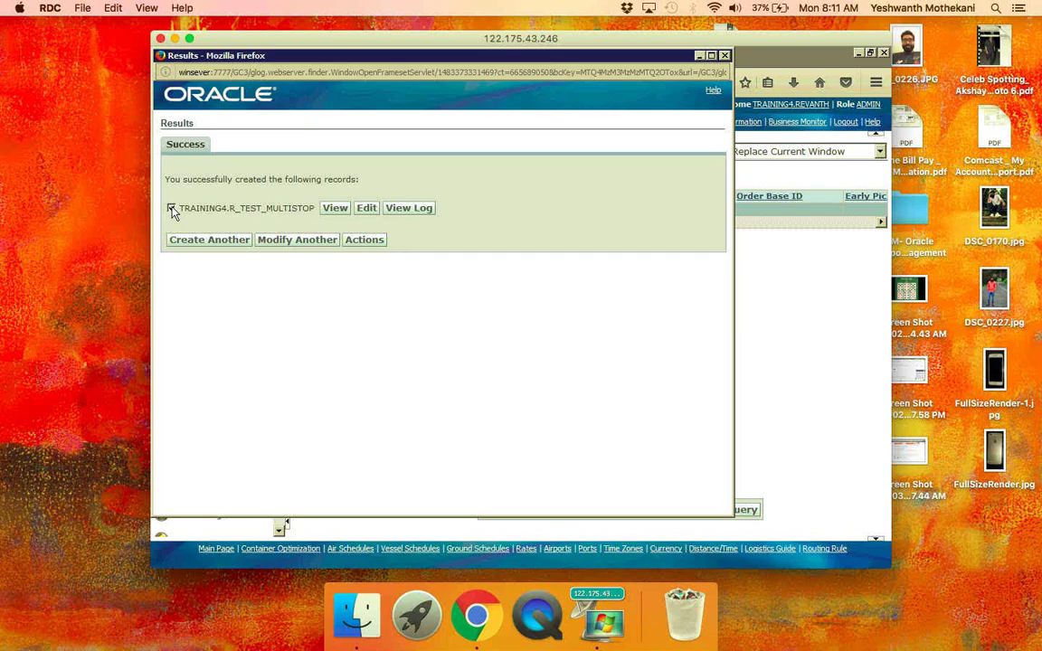
click(368, 240)
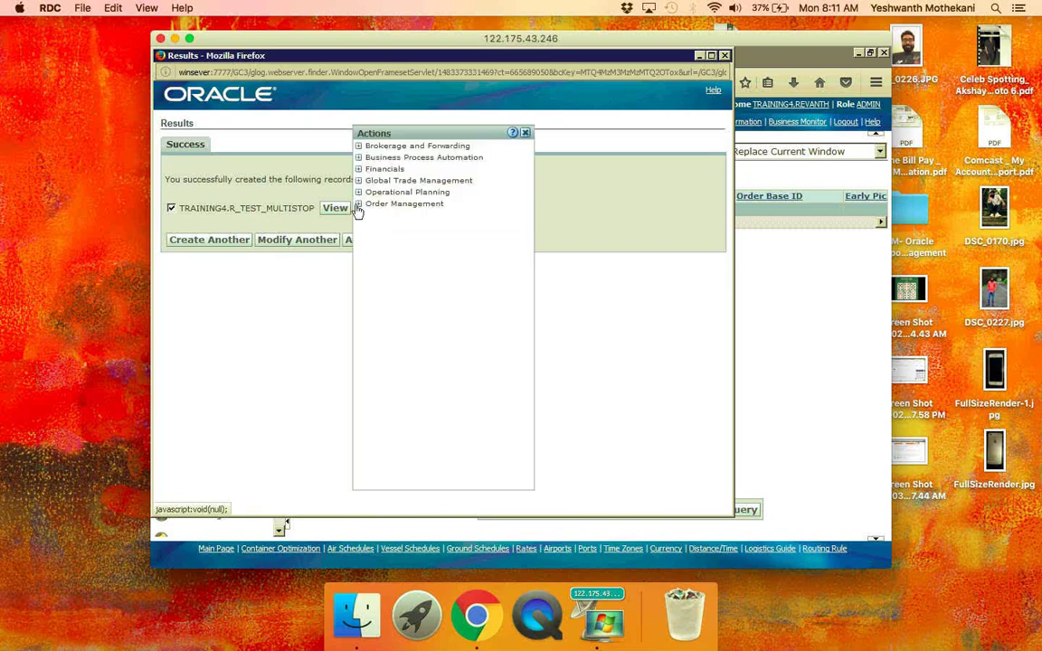
click(359, 205)
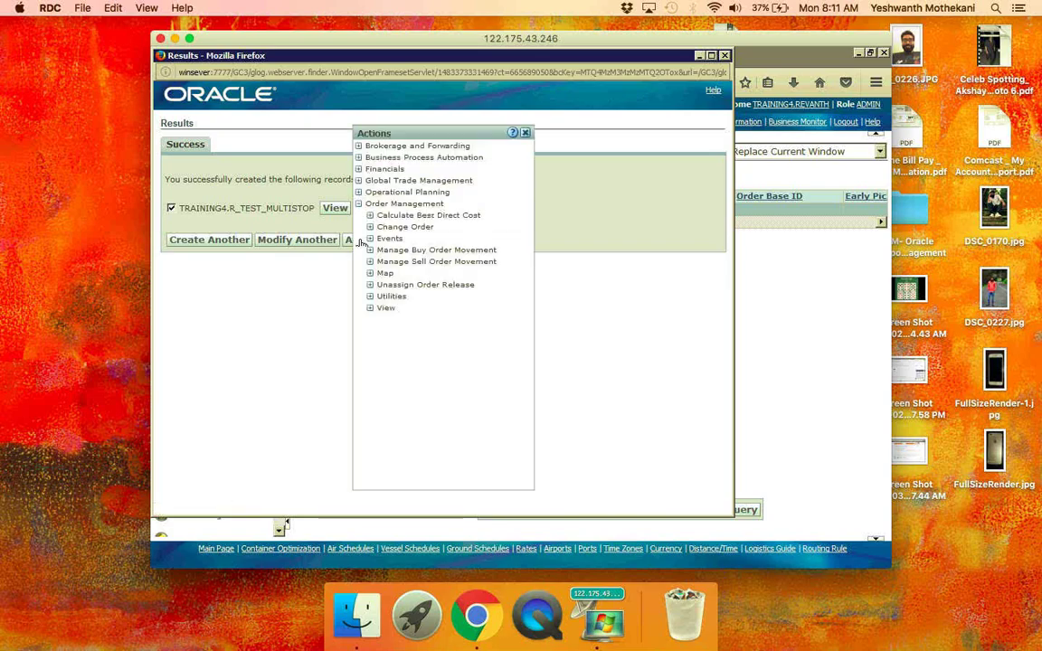
click(369, 297)
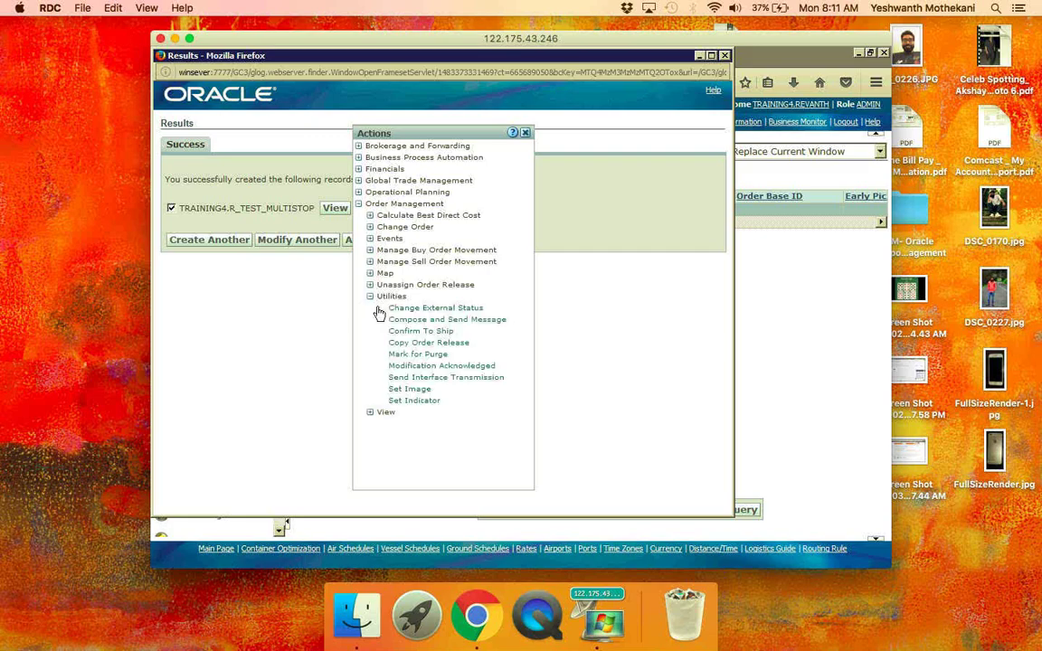
click(431, 345)
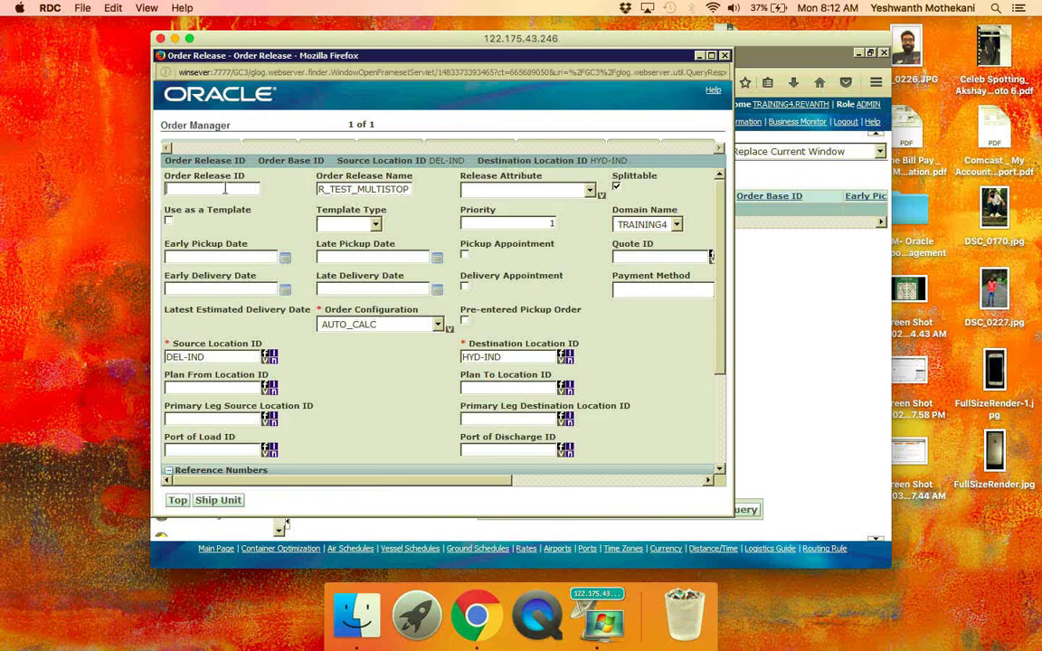
key(ctrl+v)
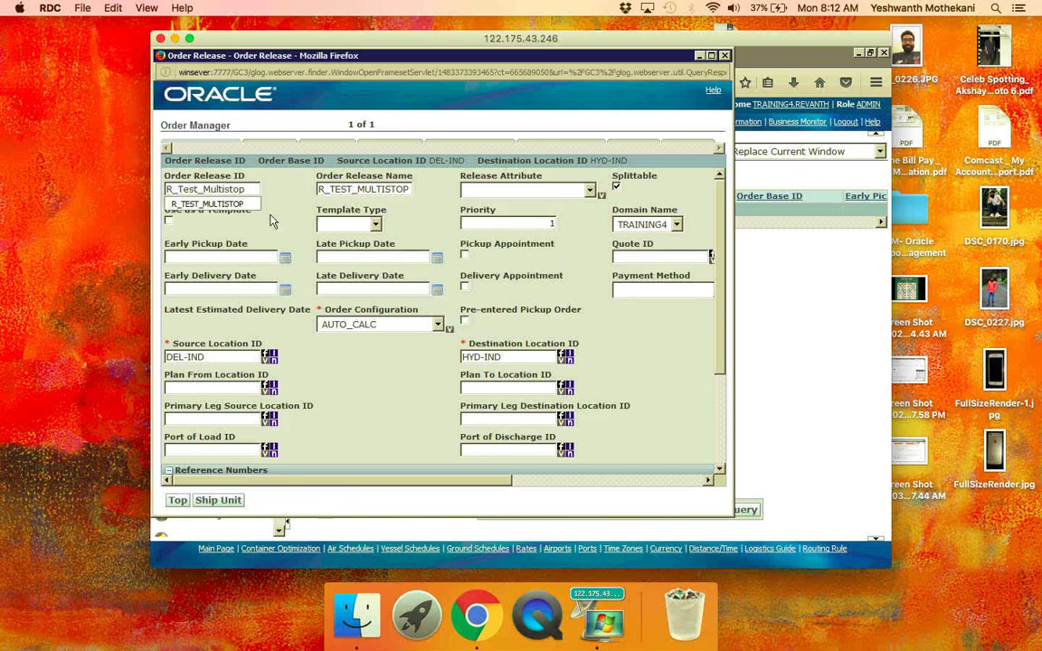
text(-2)
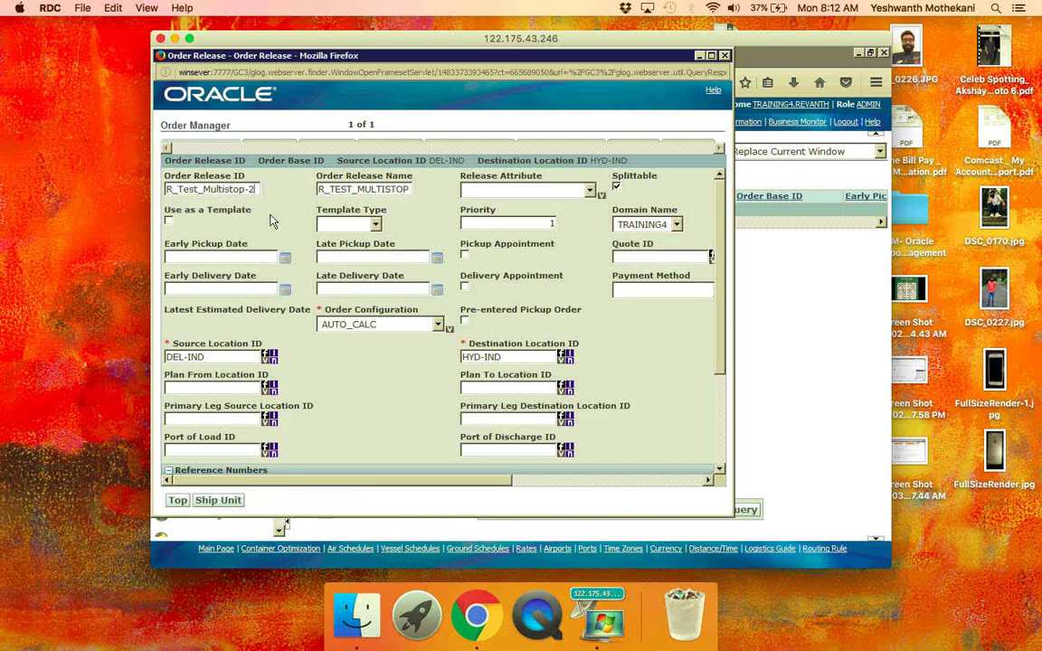
- Set the order release name to R_TEST_MULTISTOP-2 and clear the destination location ID
click(412, 189)
text(2)
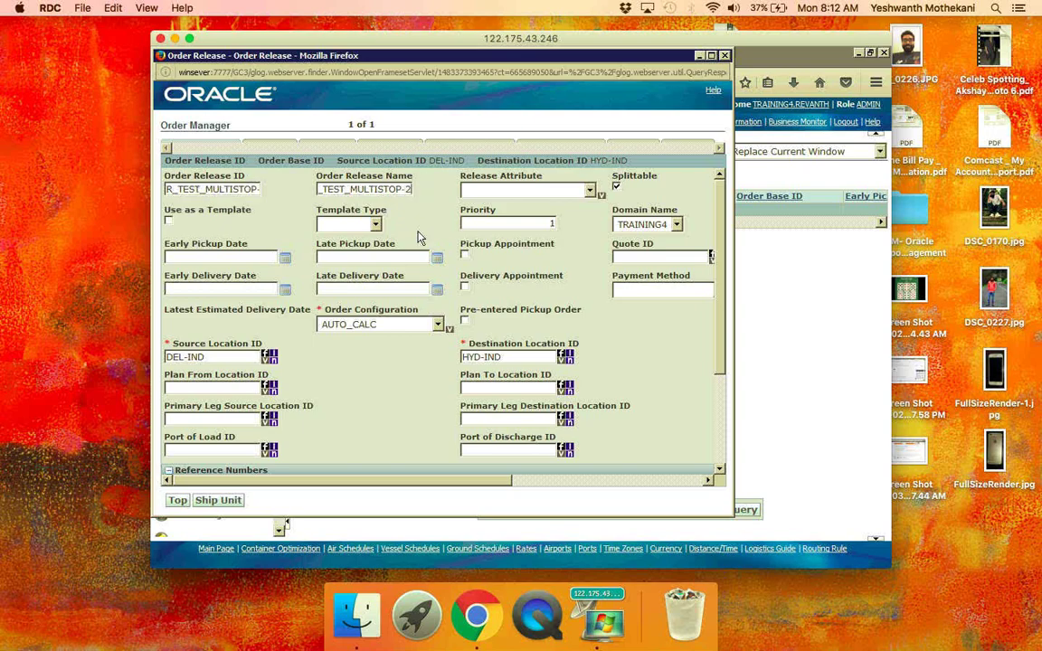
click(566, 357)
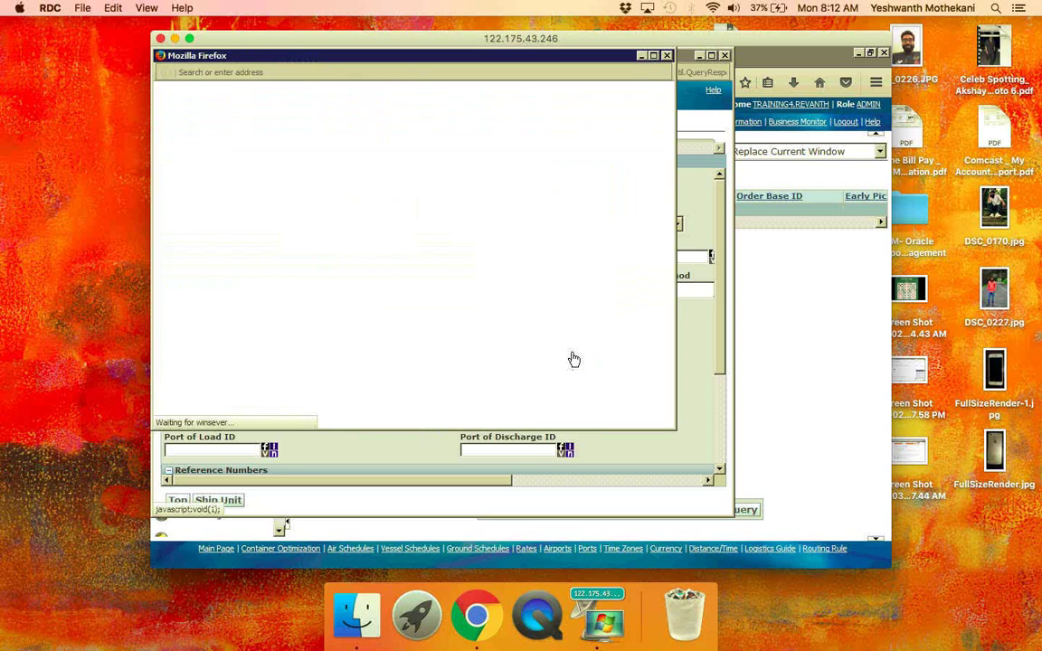
click(669, 56)
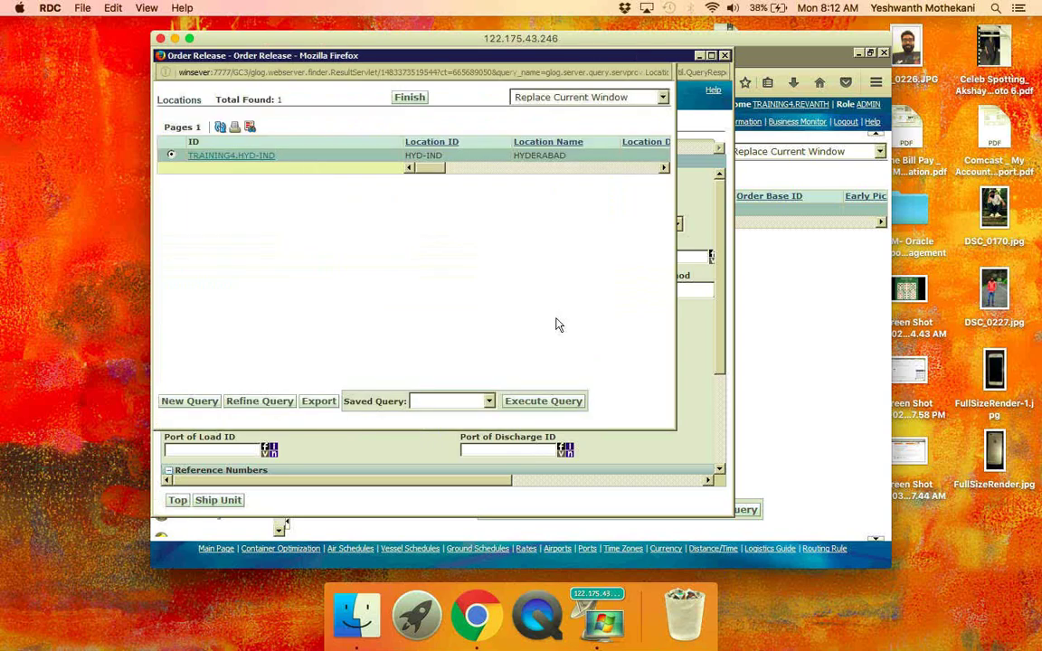
double_click(516, 357)
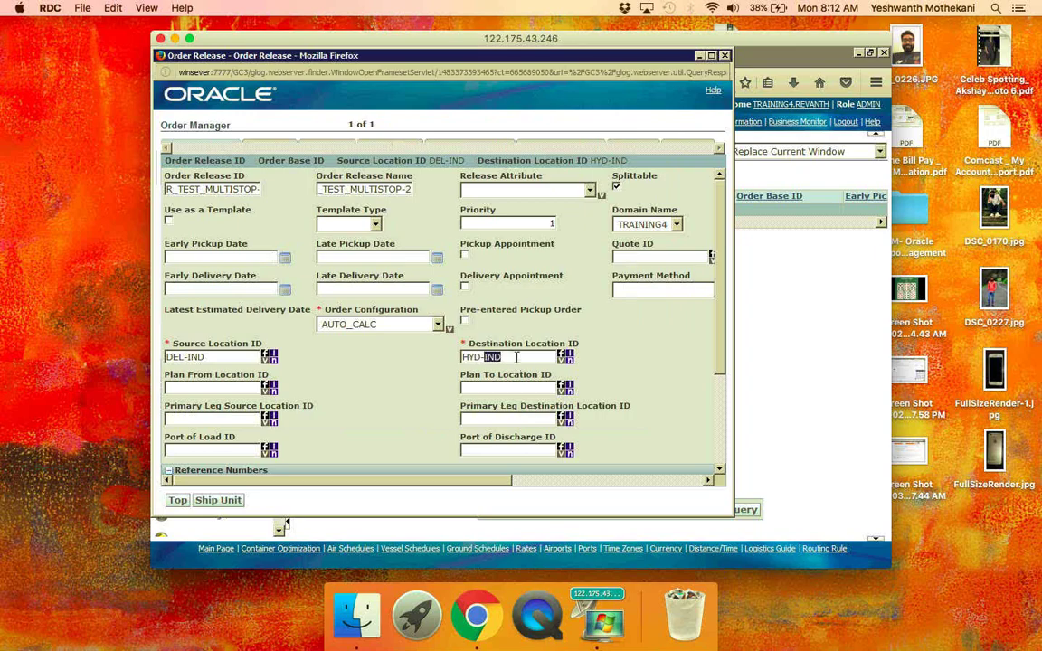
key(BackSpace)
key(BackSpace)
key(BackSpace)
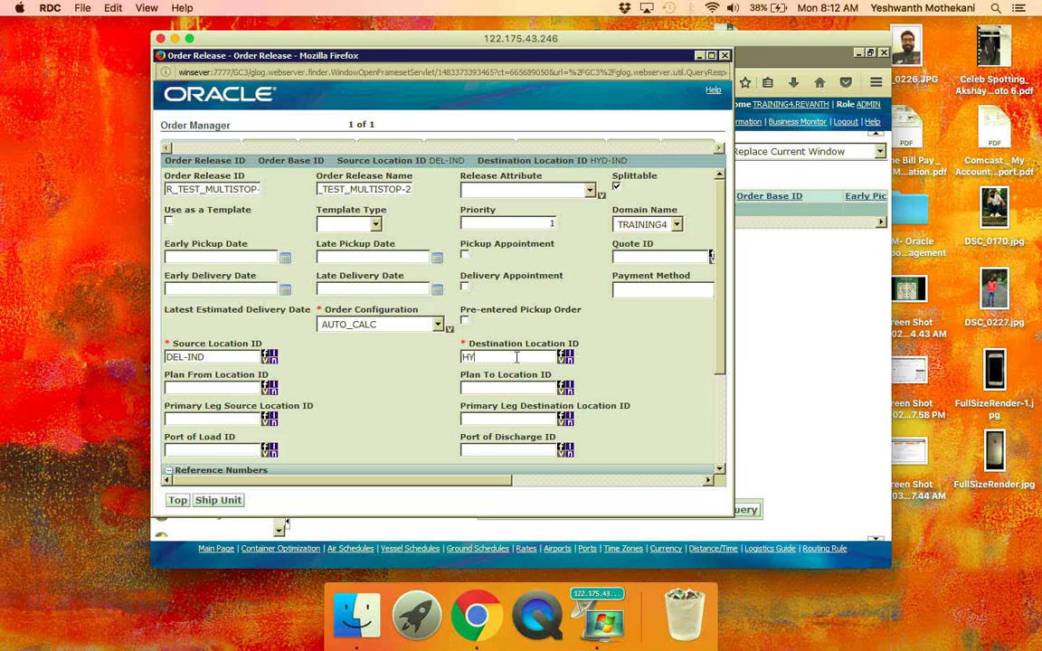
key(BackSpace)
key(BackSpace)
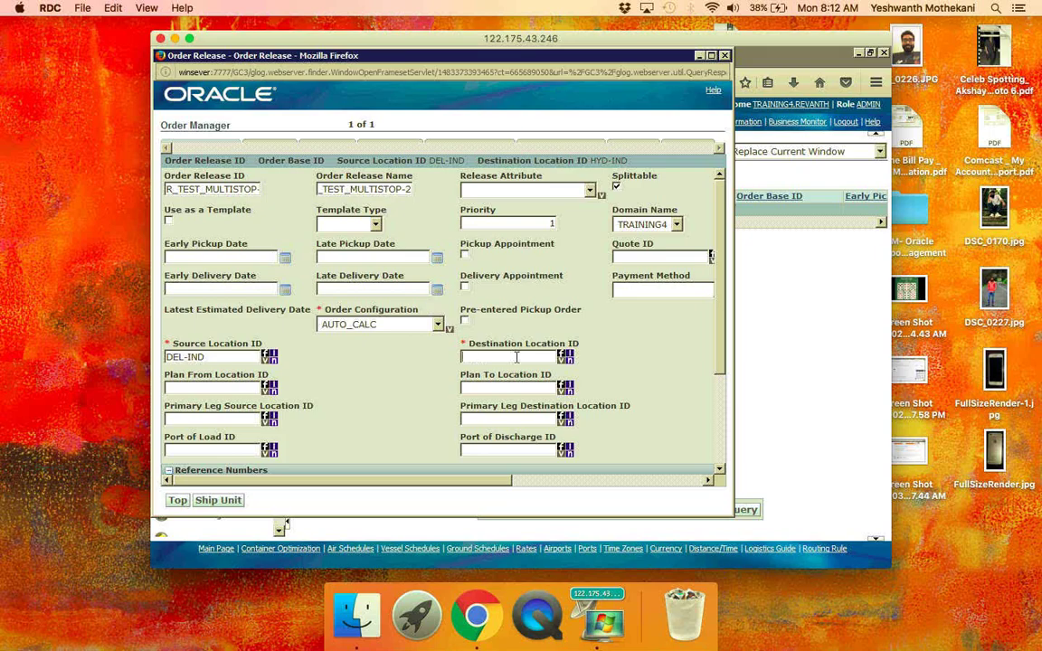
- Look up all locations, review TRAINING4.TRIVANDRUM's details in a new window, and use it as the destination location
click(565, 357)
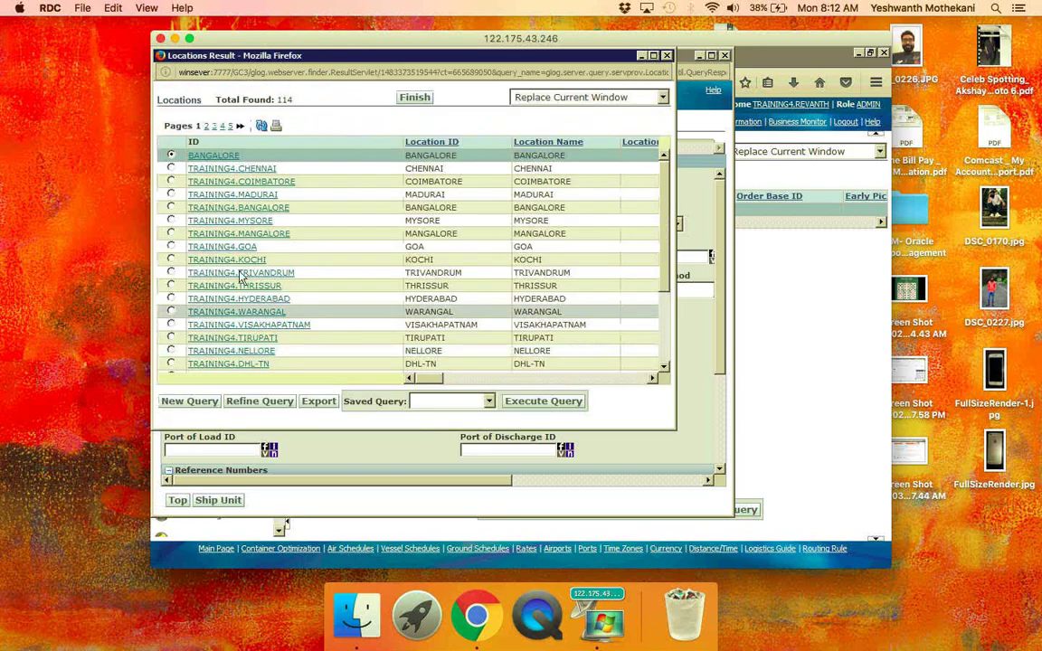
click(172, 274)
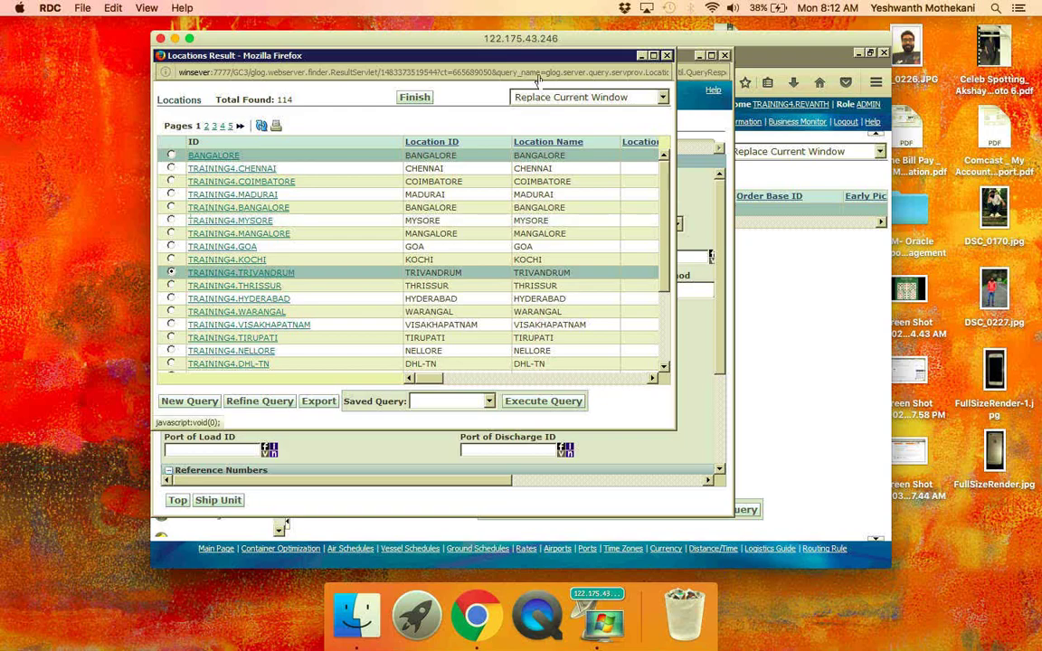
click(577, 101)
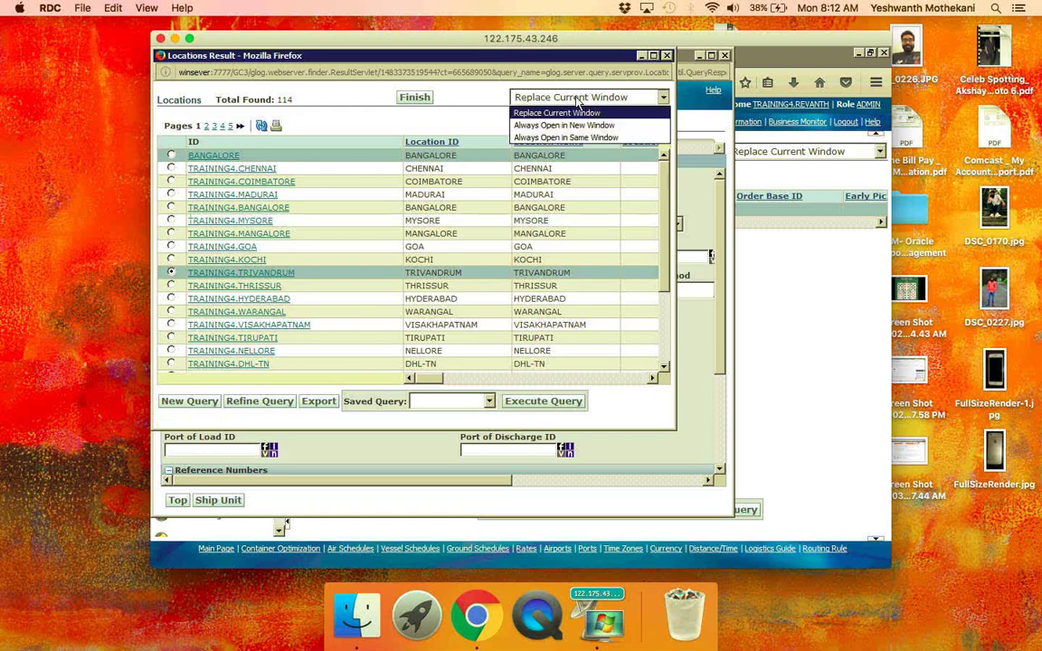
click(571, 126)
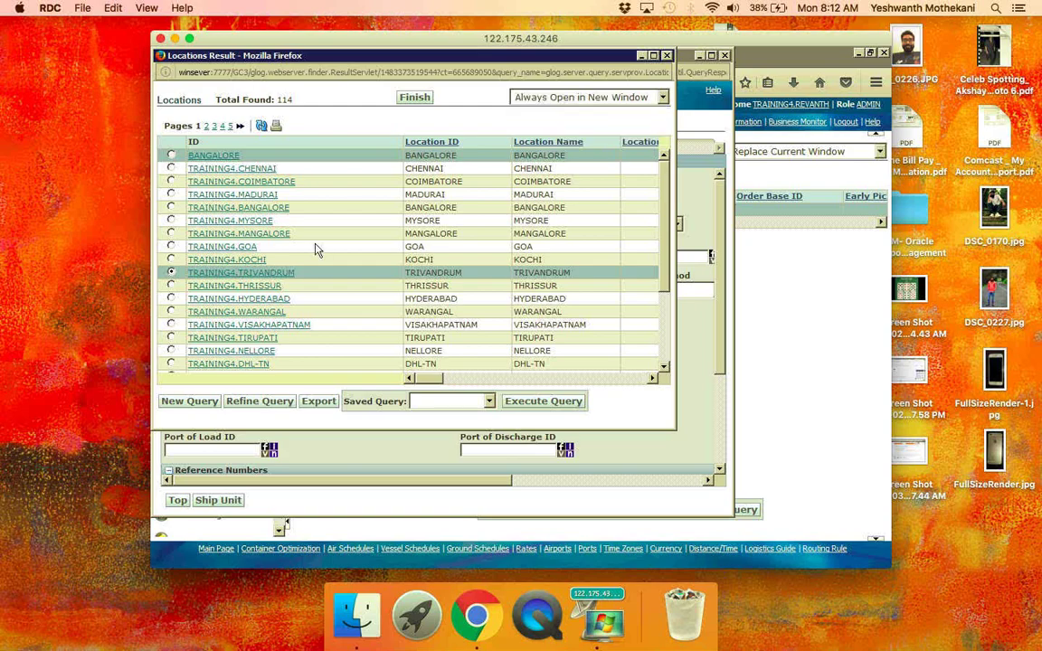
click(264, 279)
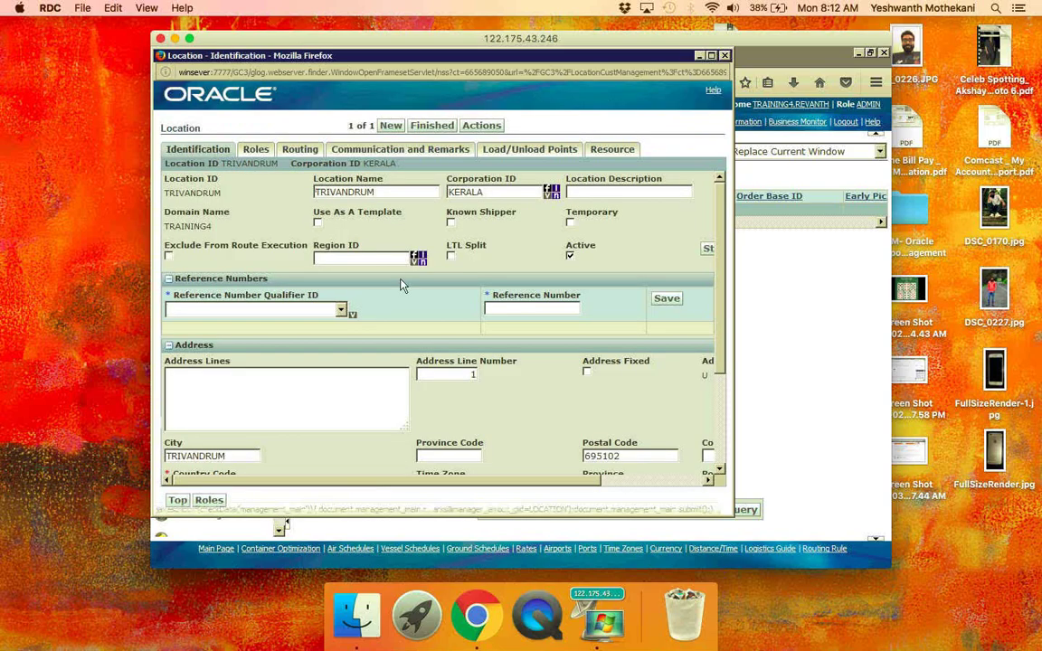
scroll(403, 285, down, 3)
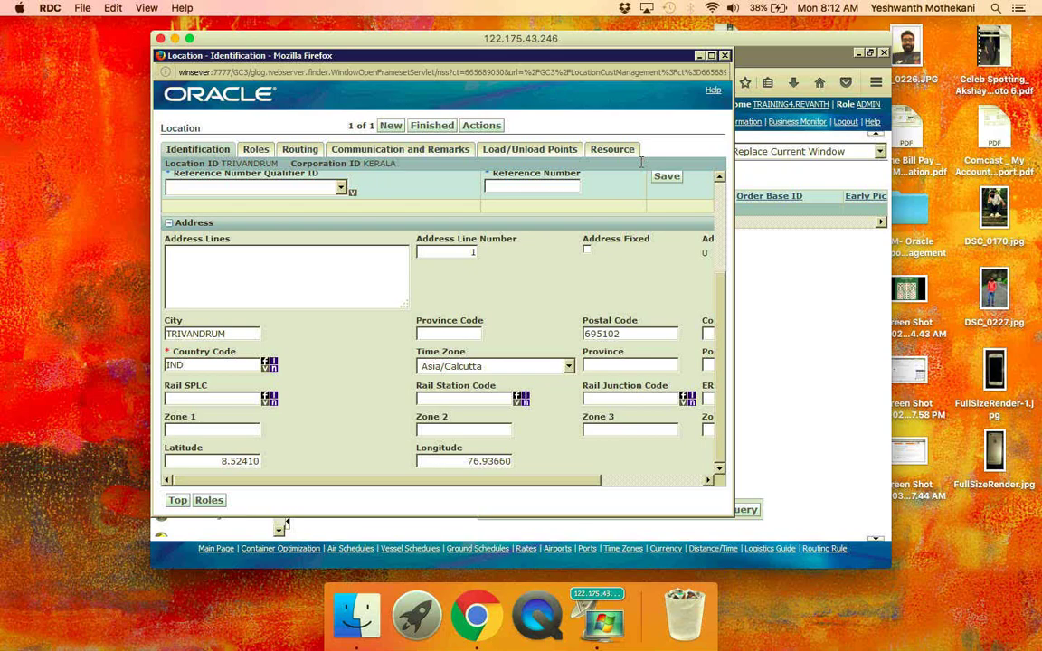
click(726, 55)
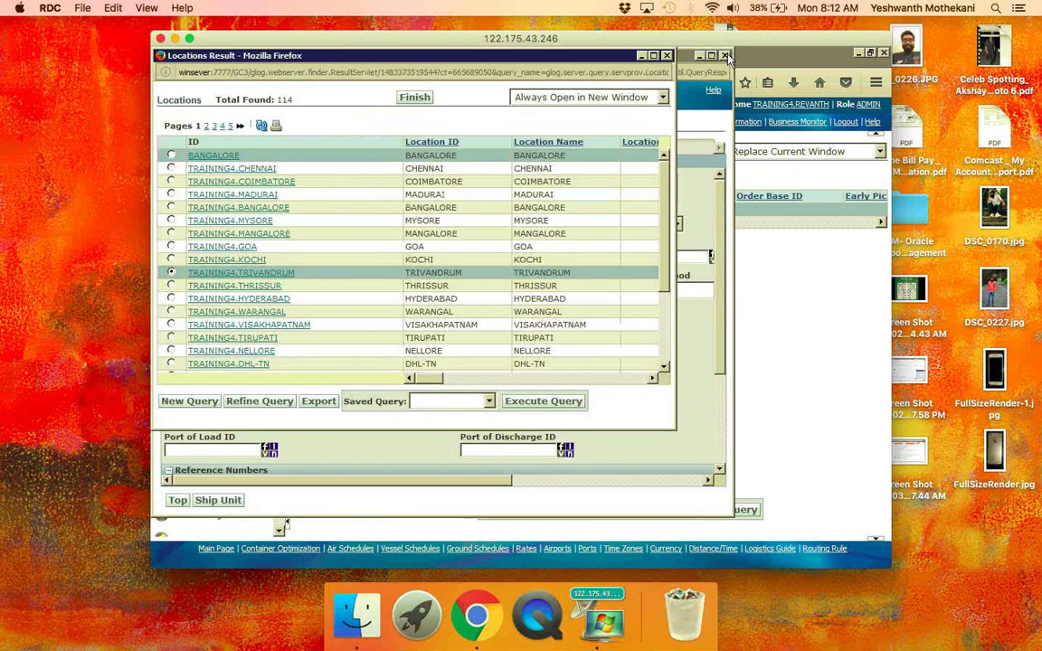
click(413, 98)
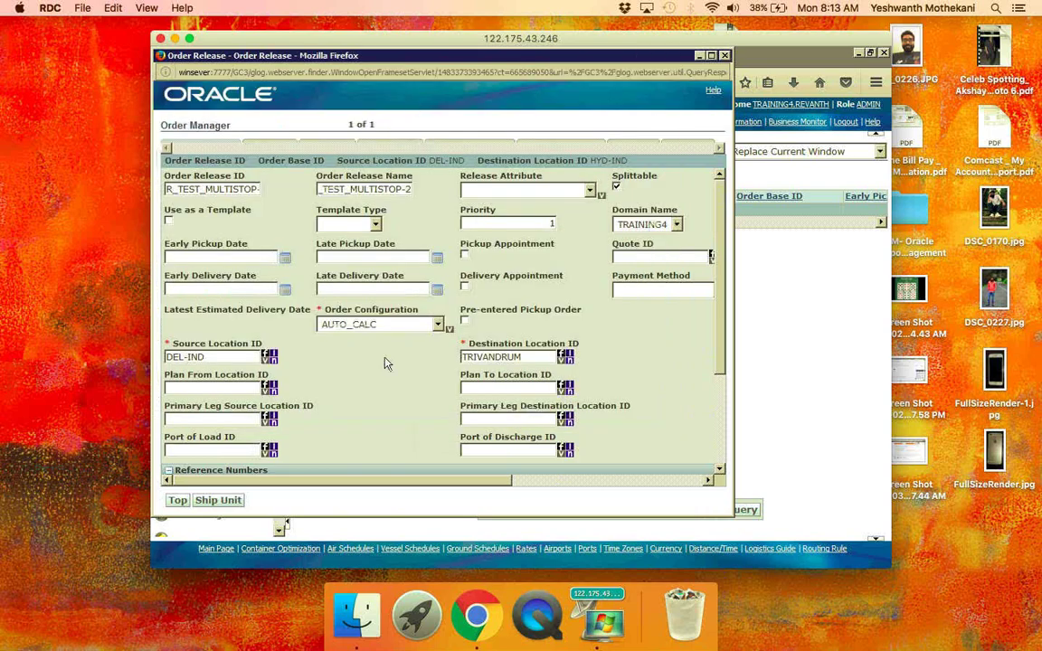
- Proceed to the ship units and line items of R_TEST_MULTISTOP-2 and finish the order release
scroll(384, 364, down, 1)
scroll(385, 363, down, 5)
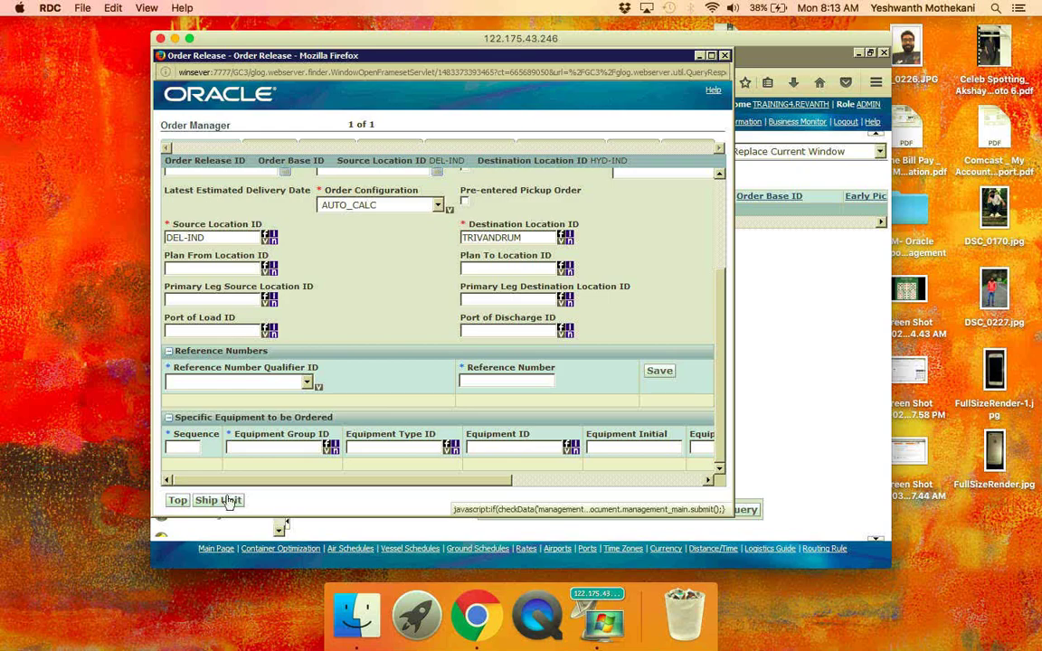
click(219, 501)
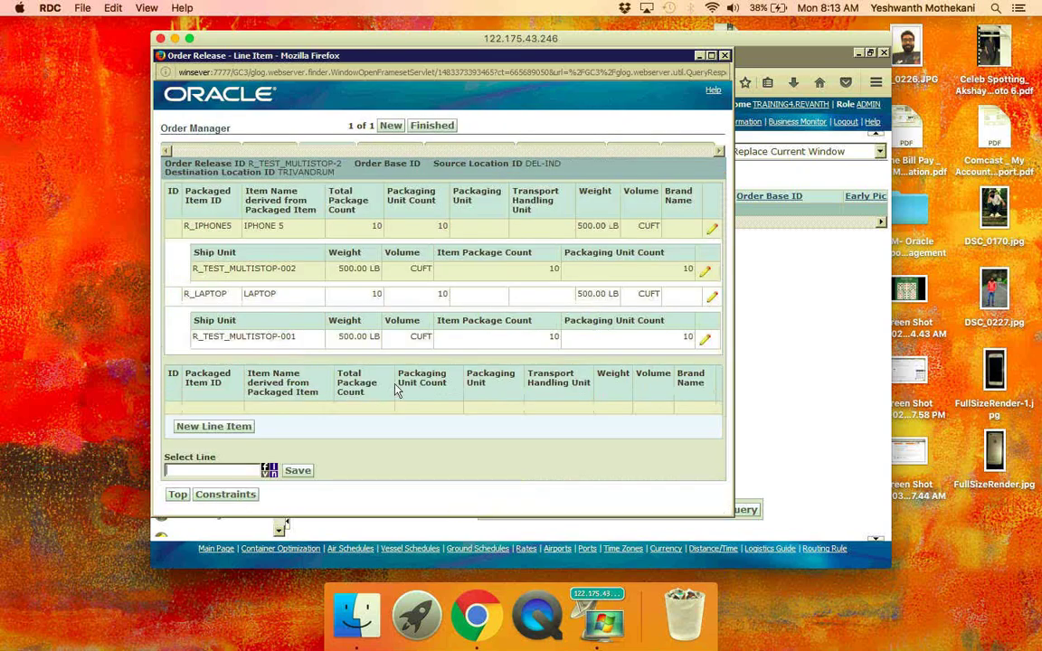
click(448, 126)
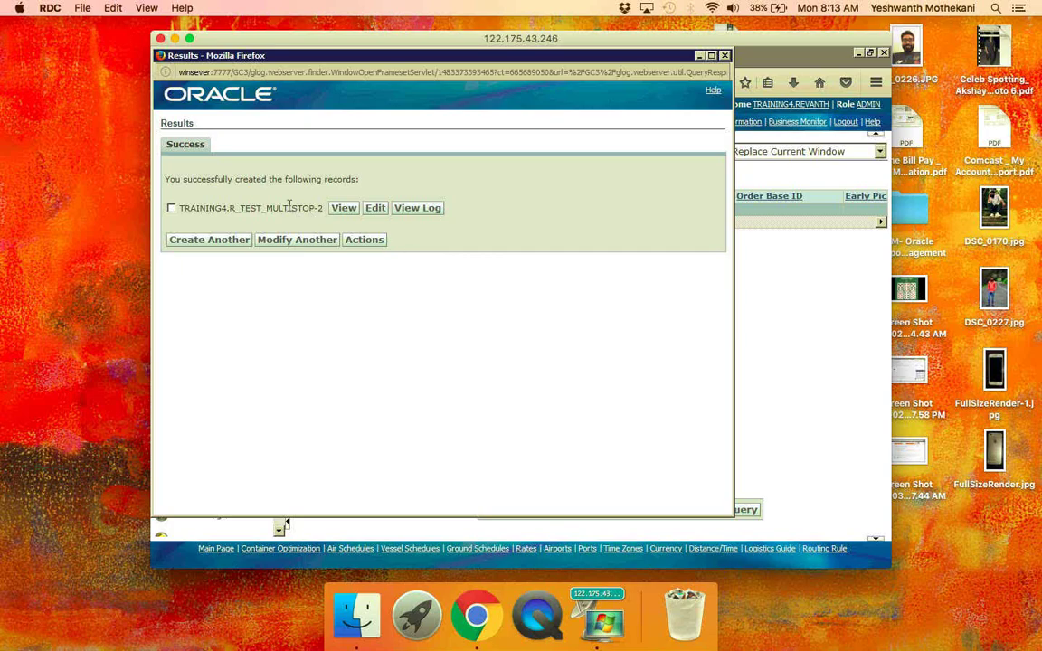
- Copy the order release ID R_TEST_MULTISTOP-2 from the created record, without its domain prefix
double_click(290, 207)
drag(323, 209, 228, 208)
key(ctrl+c)
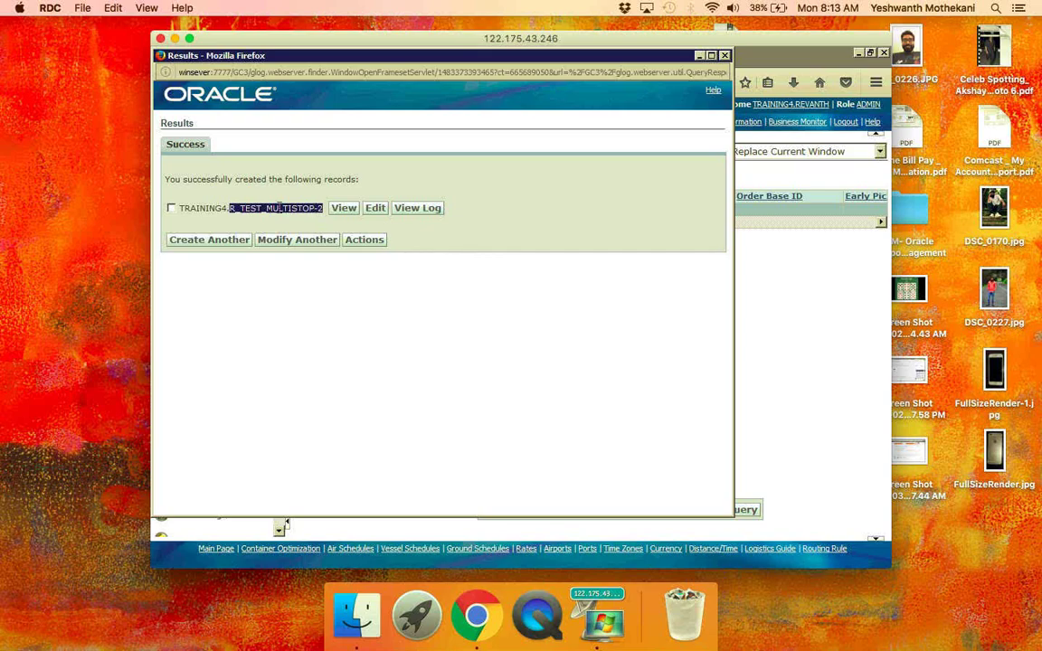
click(231, 210)
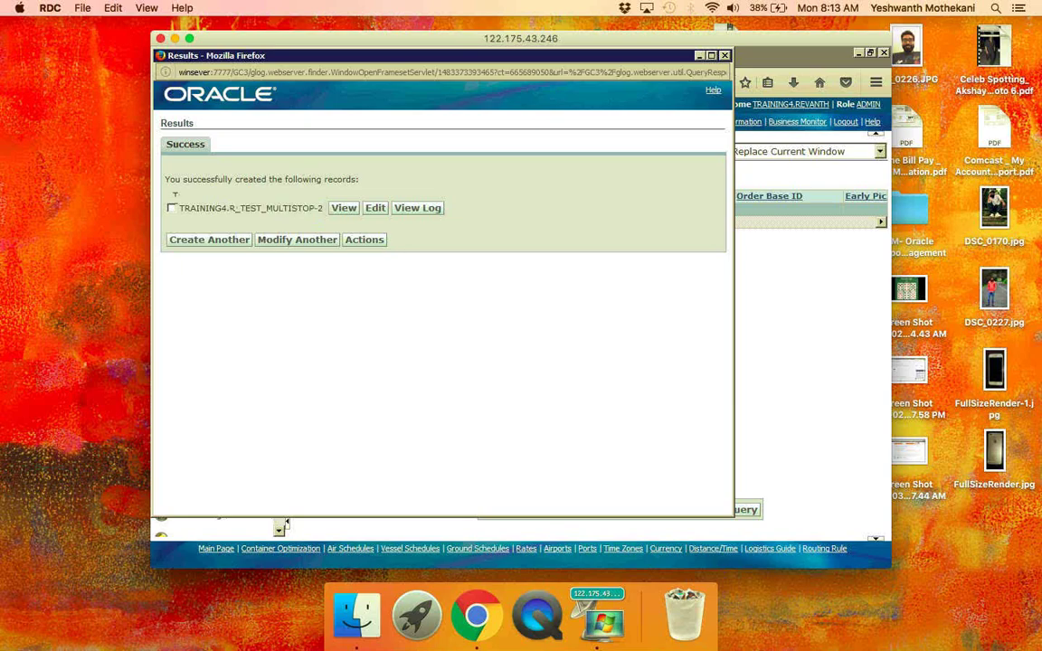
- Edit TRAINING4.R_TEST_MULTISTOP-2, set its order release name to R_TEST_MULTISTOP, and finish the changes
click(172, 209)
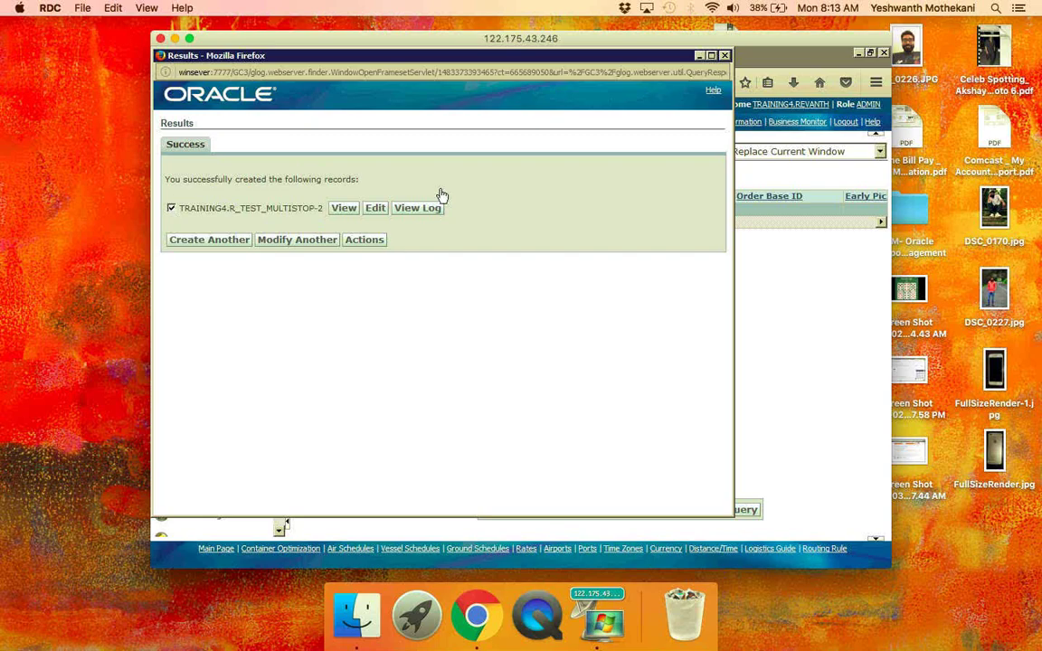
click(376, 214)
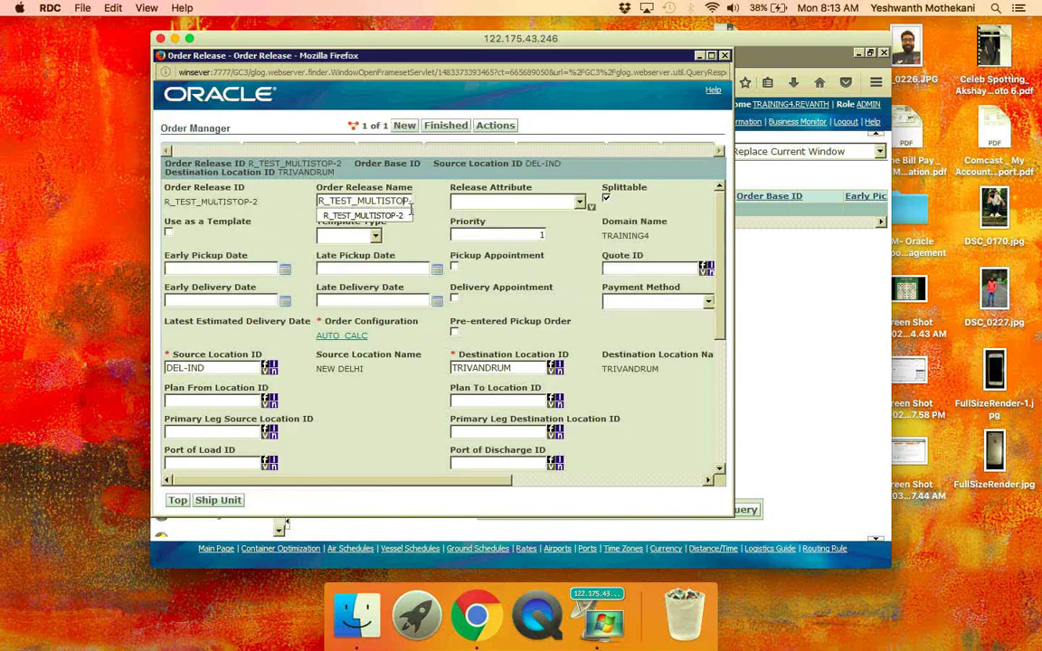
click(410, 206)
key(BackSpace)
key(BackSpace)
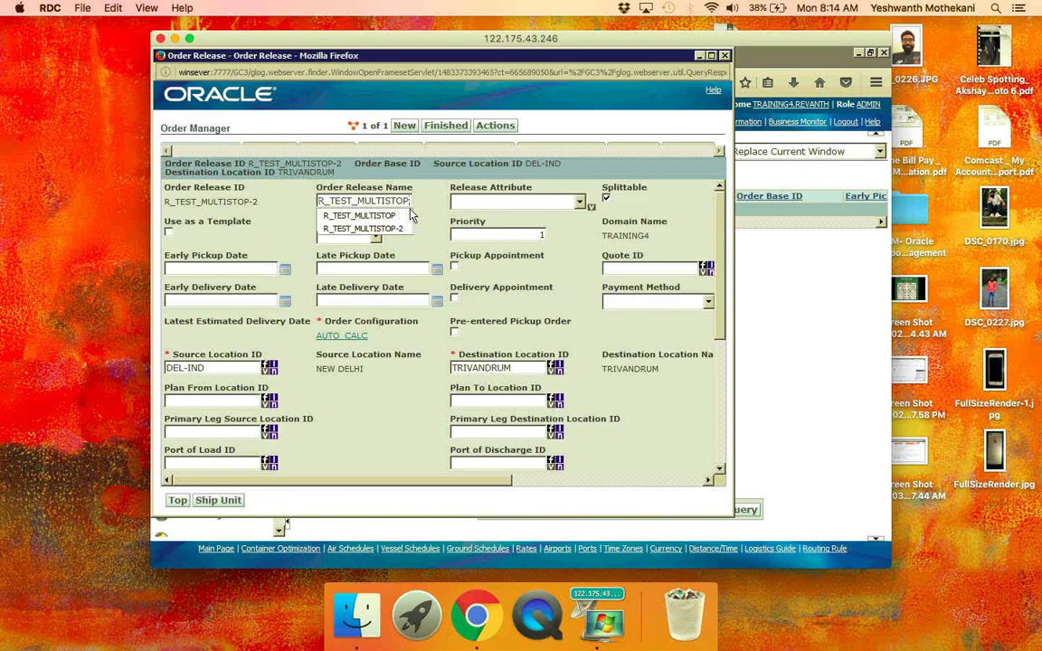
click(445, 127)
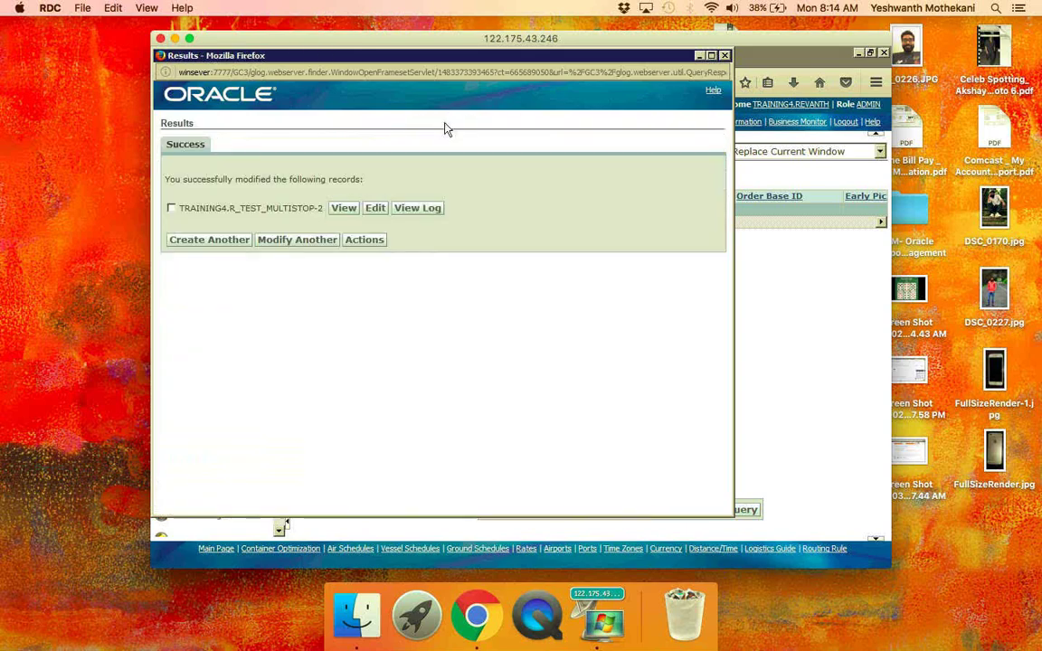
- Close the results windows and search for order releases whose ID begins with R_TEST_MULTISTOP
click(727, 56)
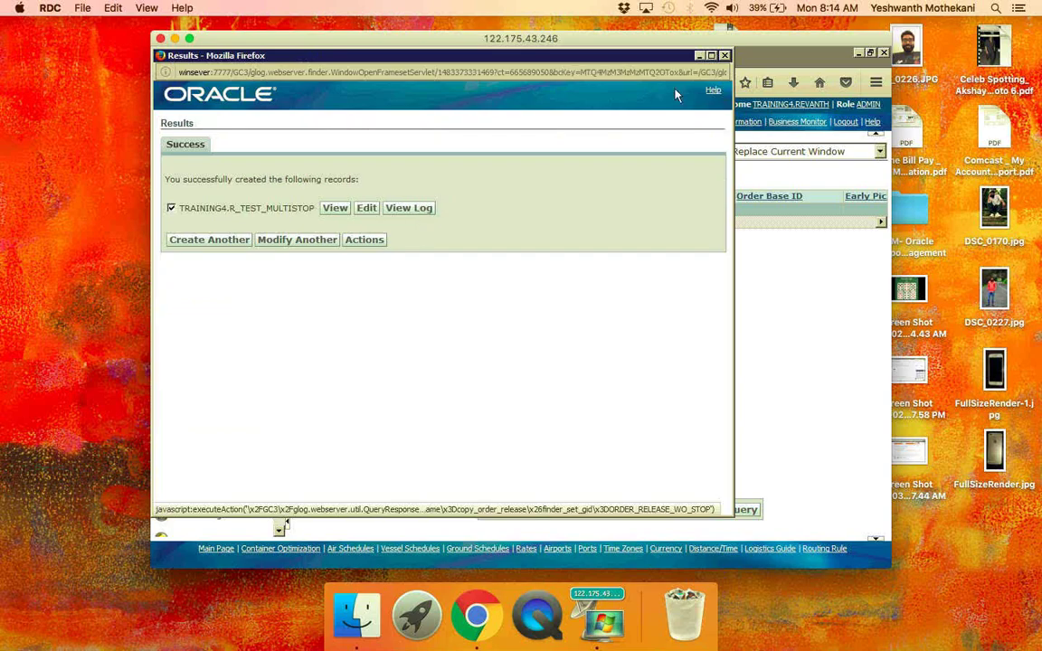
click(725, 56)
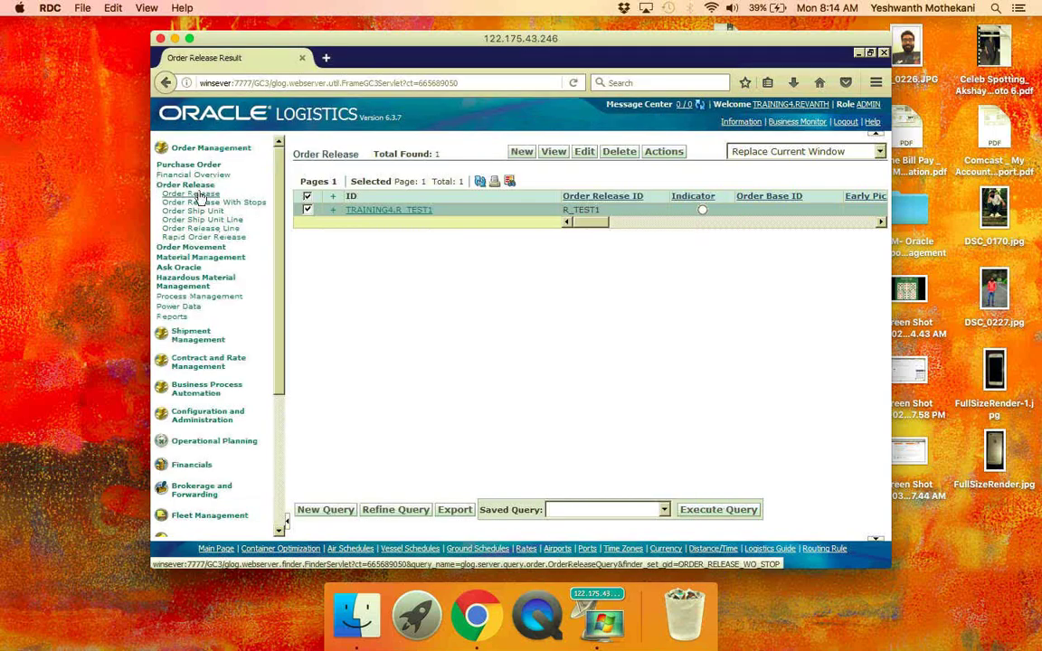
click(194, 195)
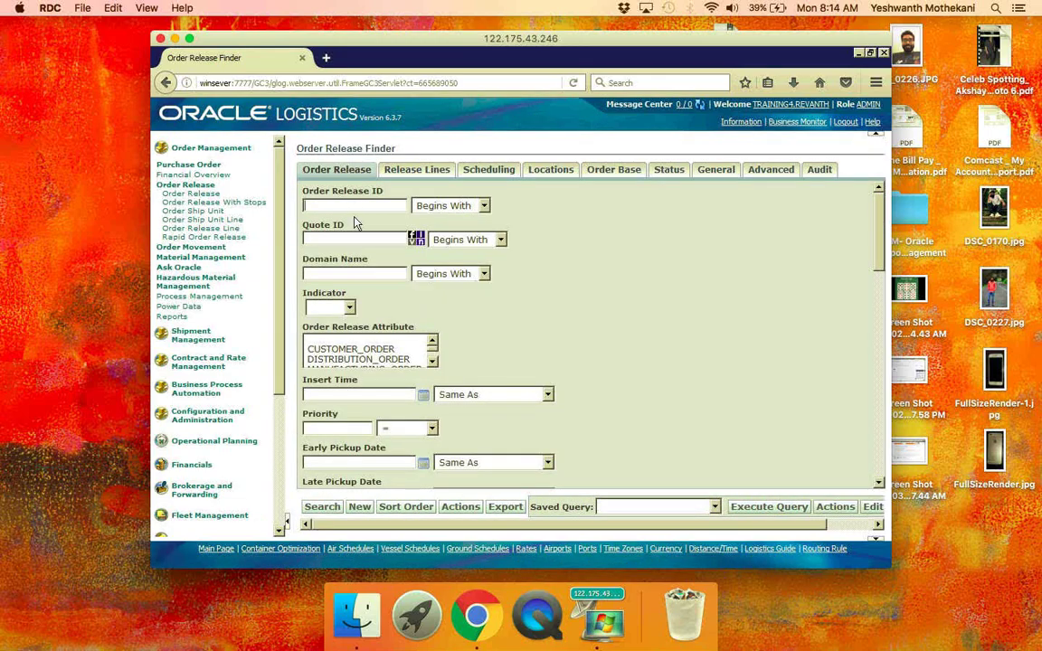
key(ctrl+v)
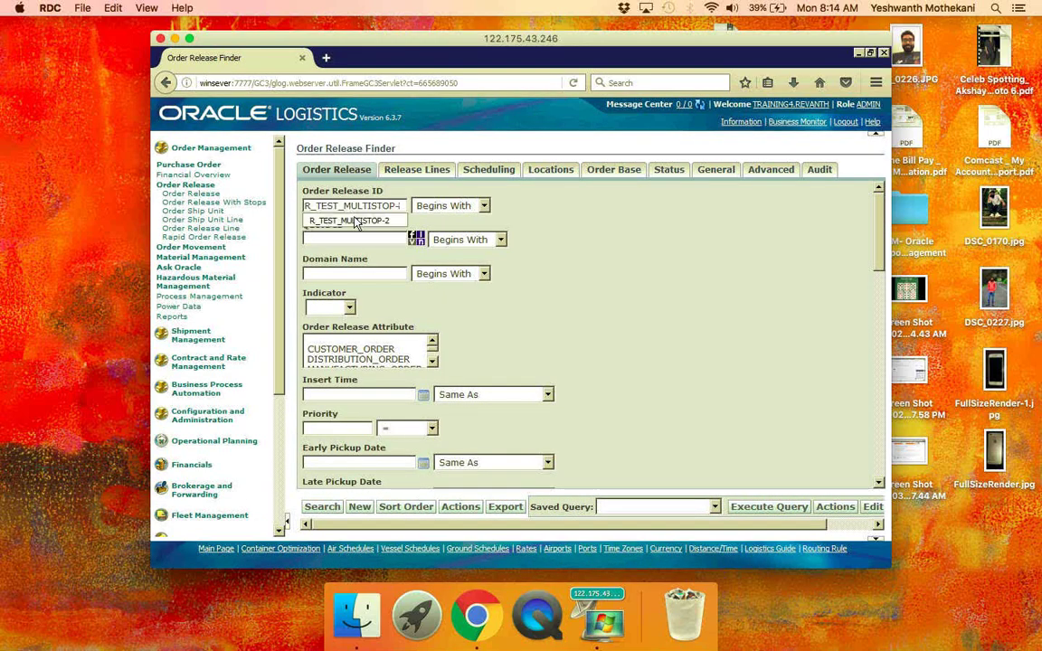
key(BackSpace)
key(BackSpace)
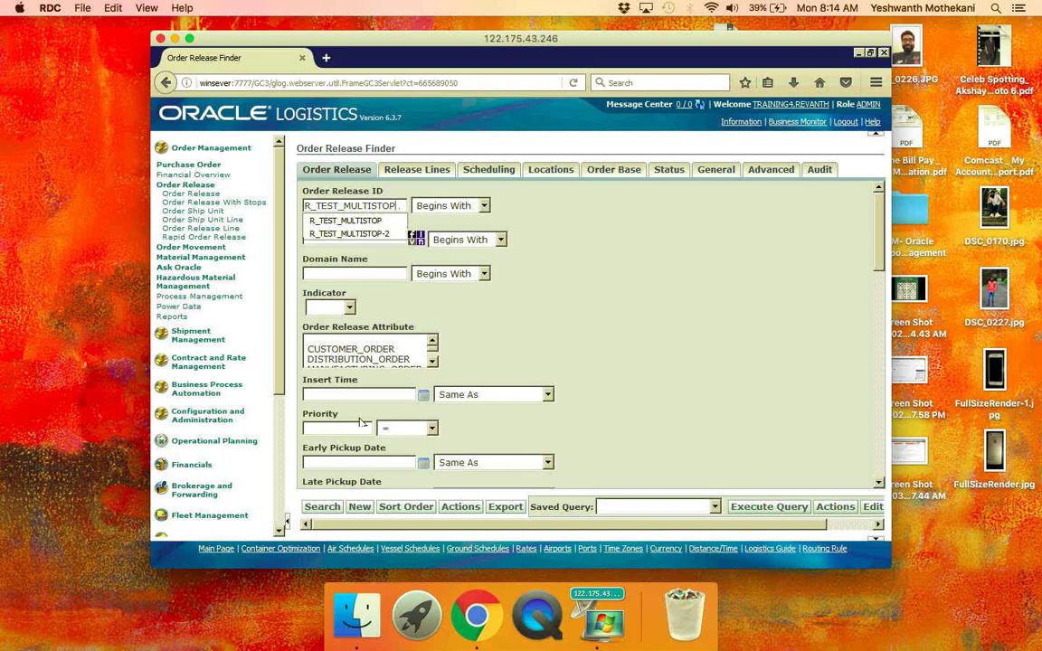
key(Down)
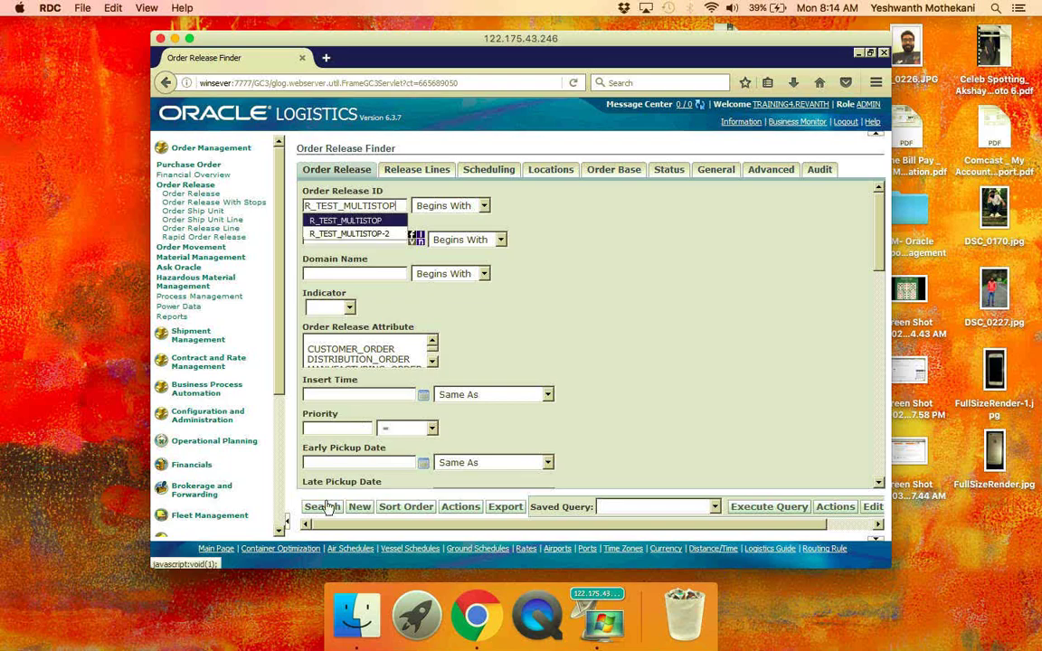
click(321, 507)
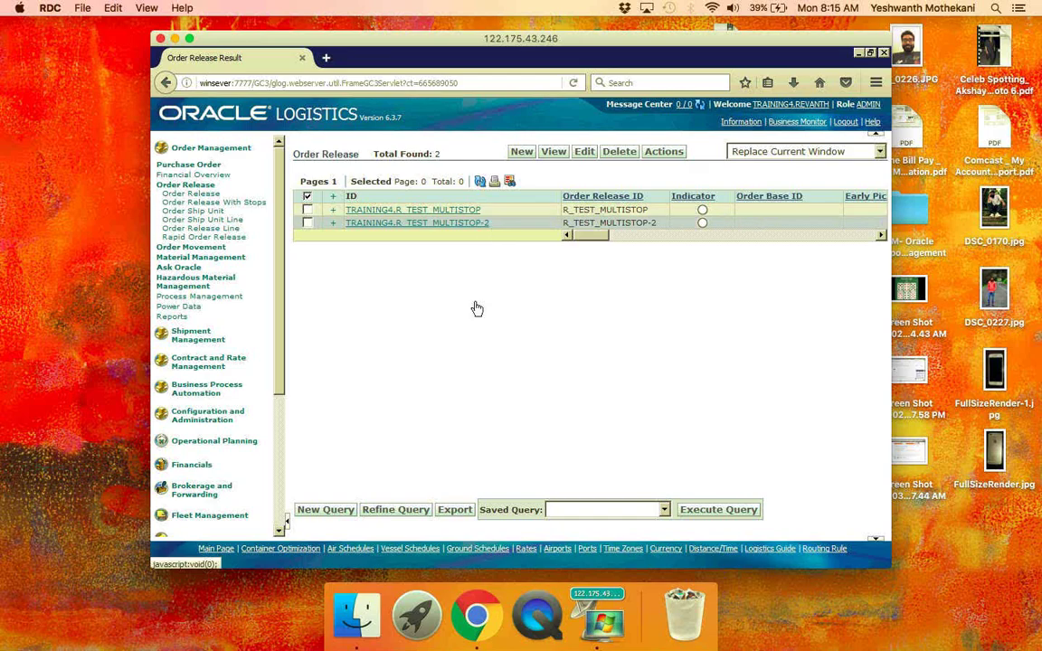
- Select both order releases, R_TEST_MULTISTOP and R_TEST_MULTISTOP-2, and run the Multi-stop action under Create Buy Shipment for them
click(308, 209)
click(307, 223)
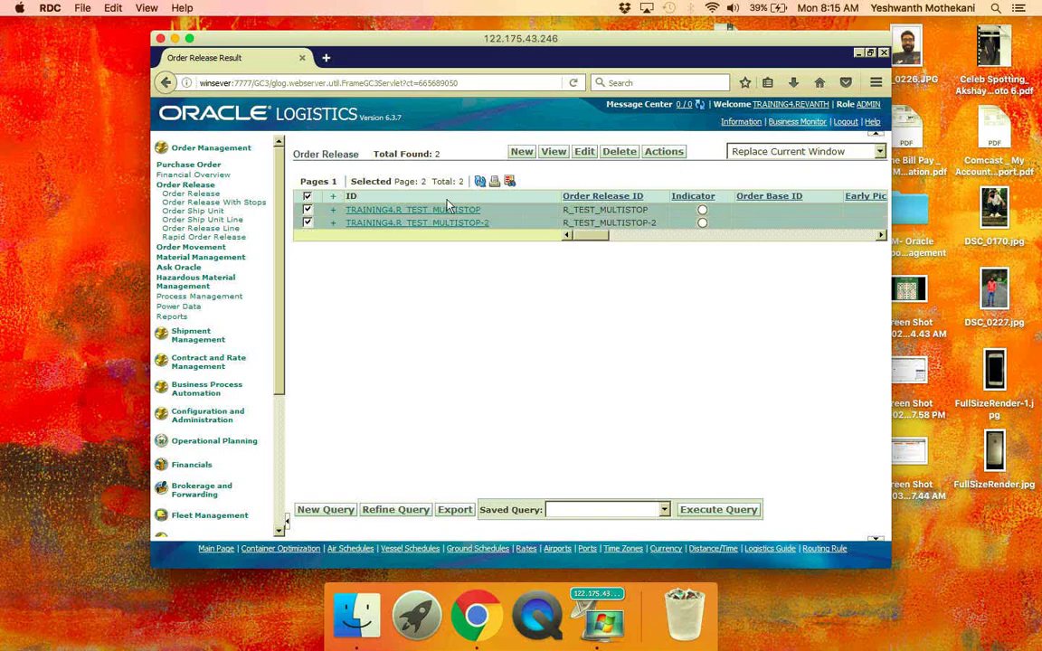
click(625, 239)
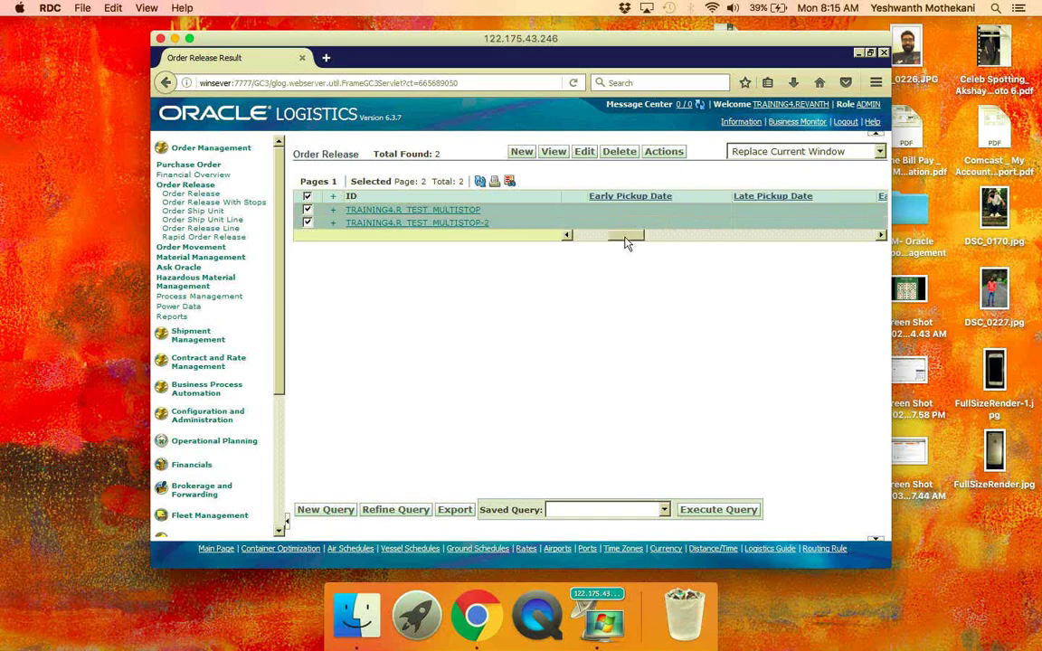
click(577, 239)
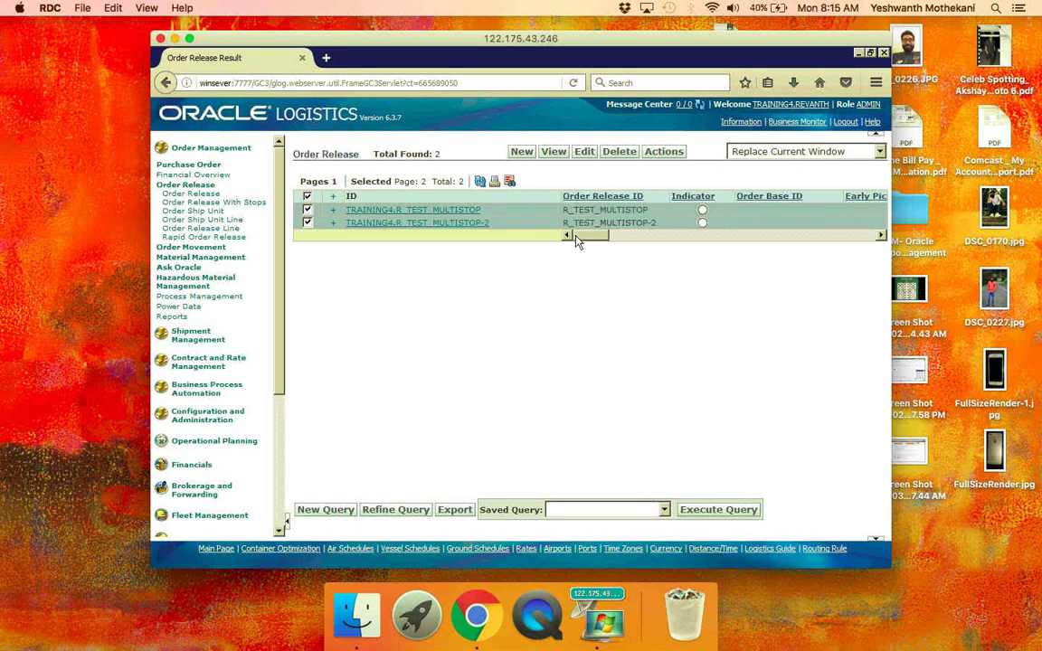
click(668, 155)
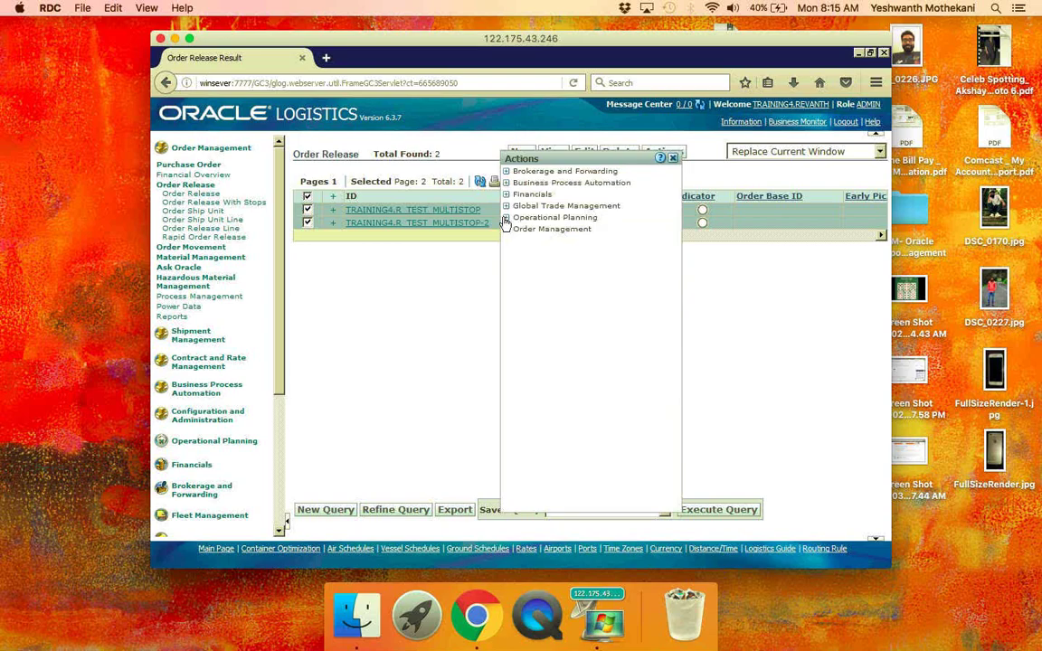
click(506, 218)
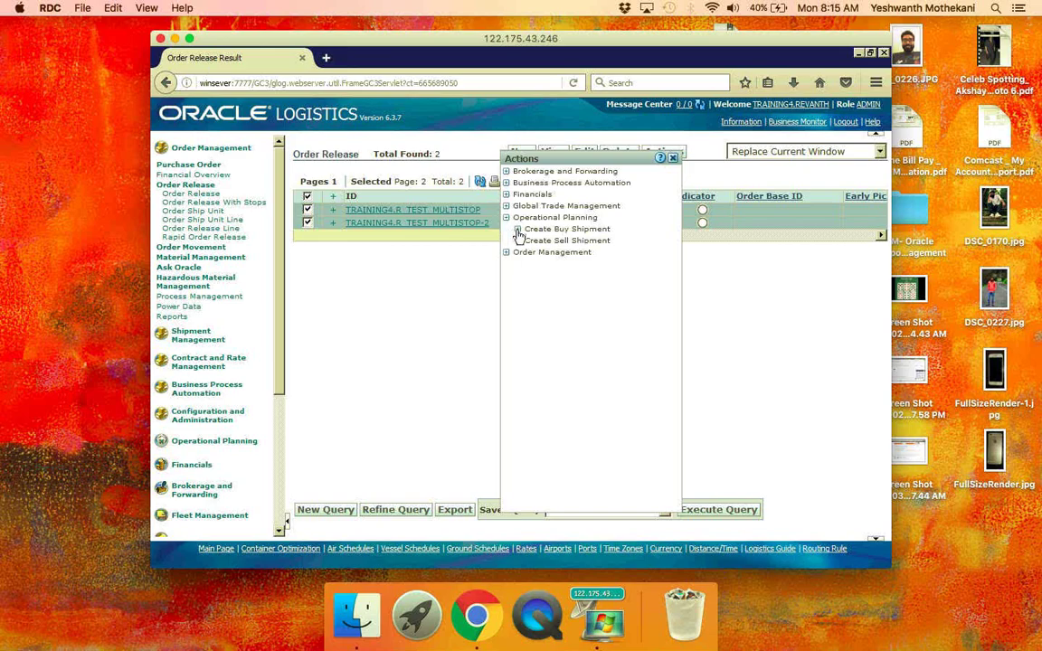
click(518, 230)
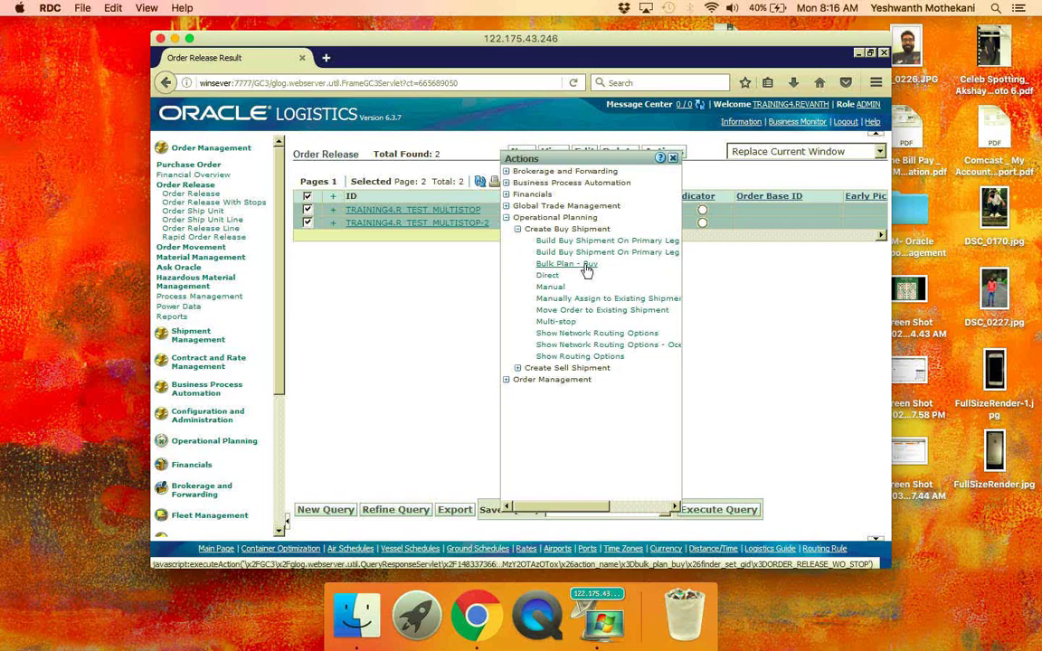
click(556, 323)
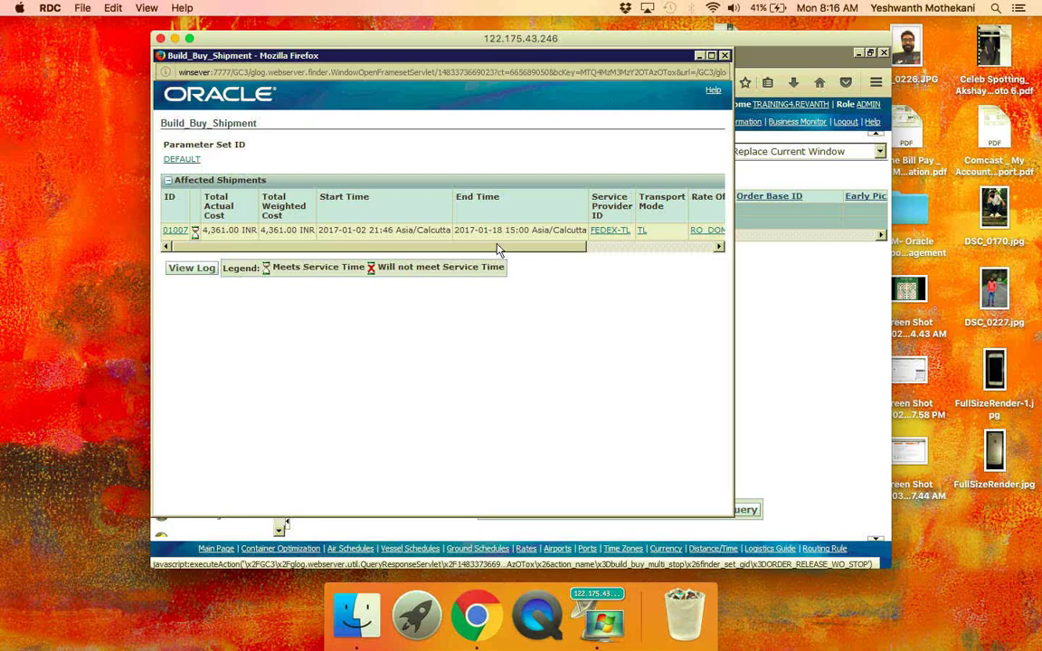
- Examine the affected shipment's costs, start and end times, service provider, transport mode, rate offering and equipment group
drag(497, 250, 712, 263)
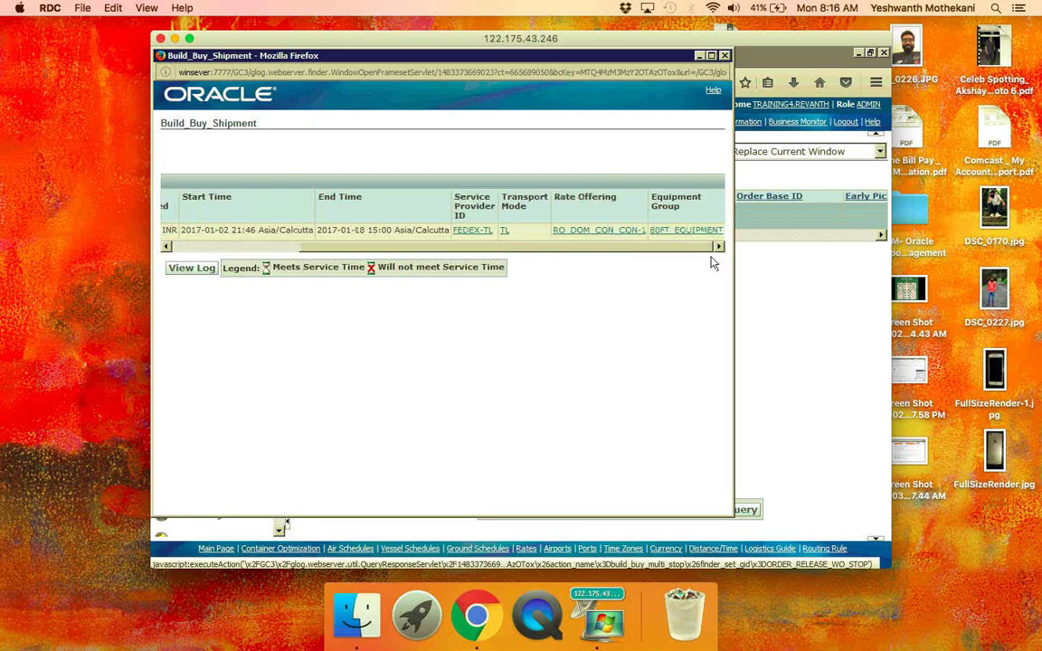
drag(578, 260, 506, 258)
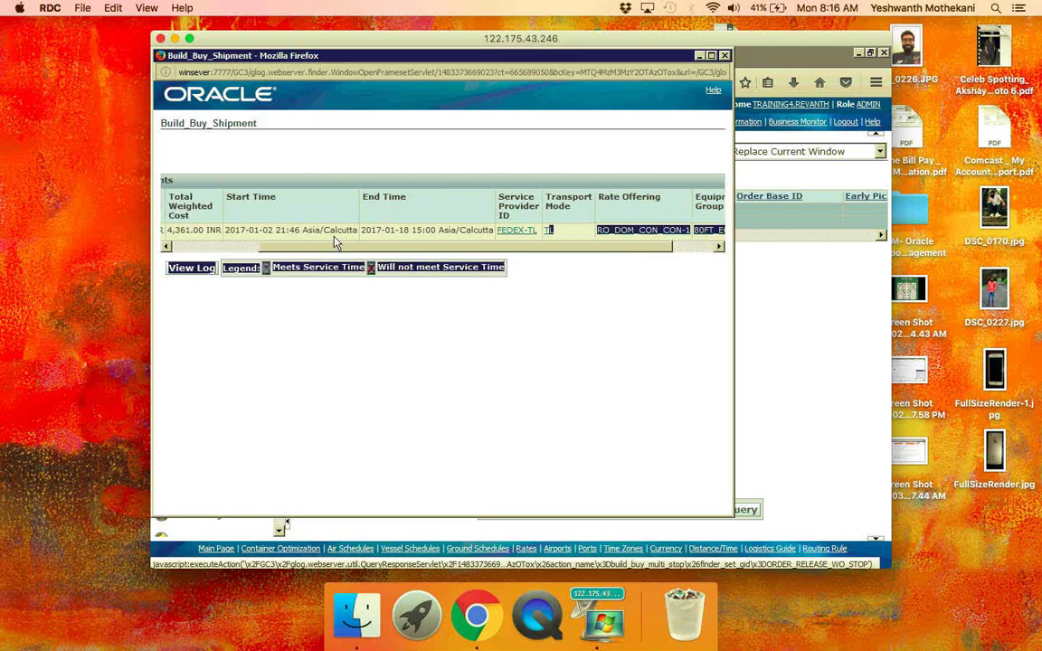
scroll(339, 226, left, 3)
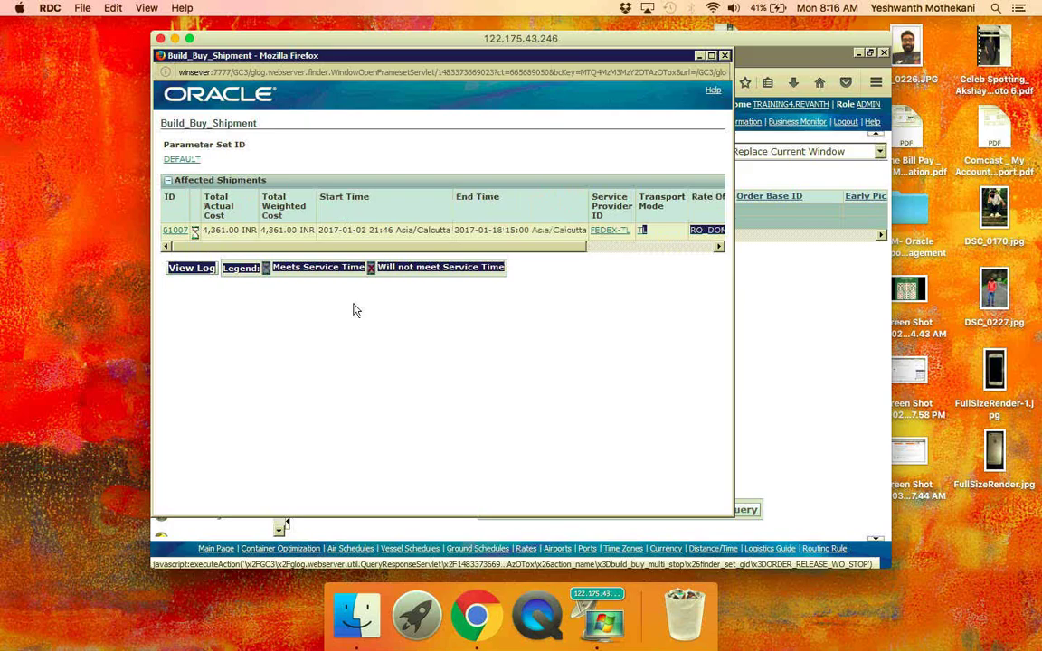
click(355, 333)
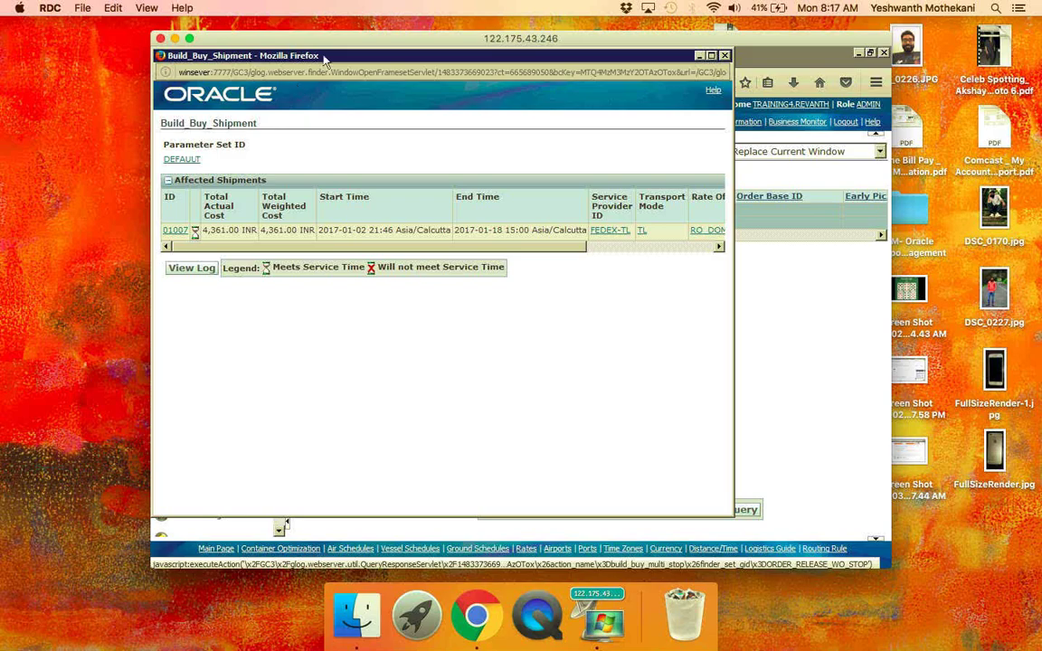
drag(325, 60, 325, 62)
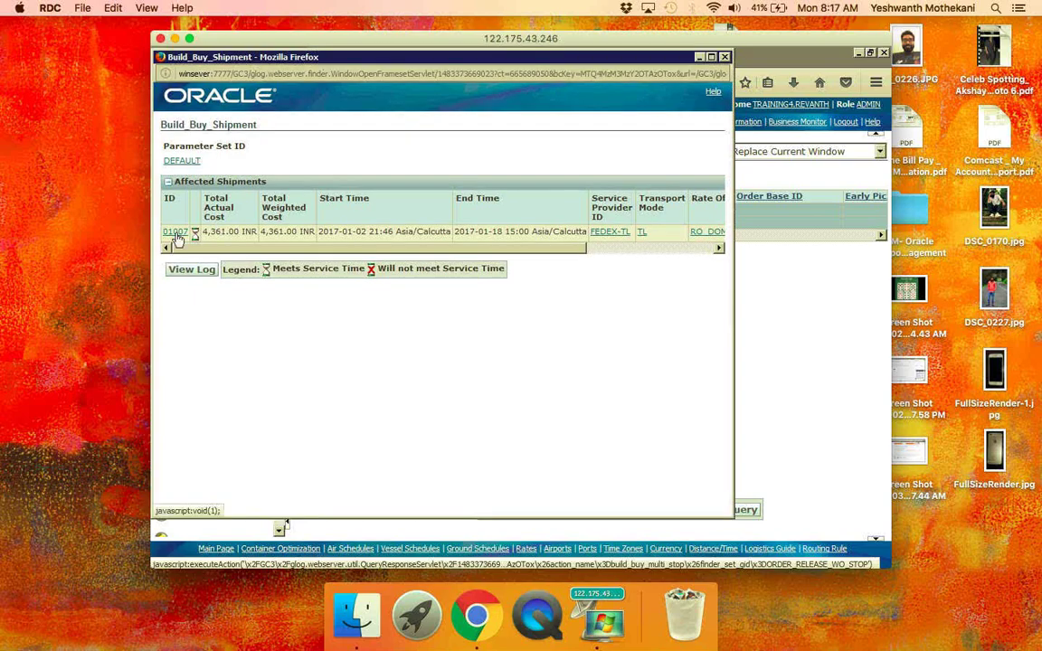
- Open the affected shipment 01007 from the bulk planning result and review its equipment and stops
click(176, 233)
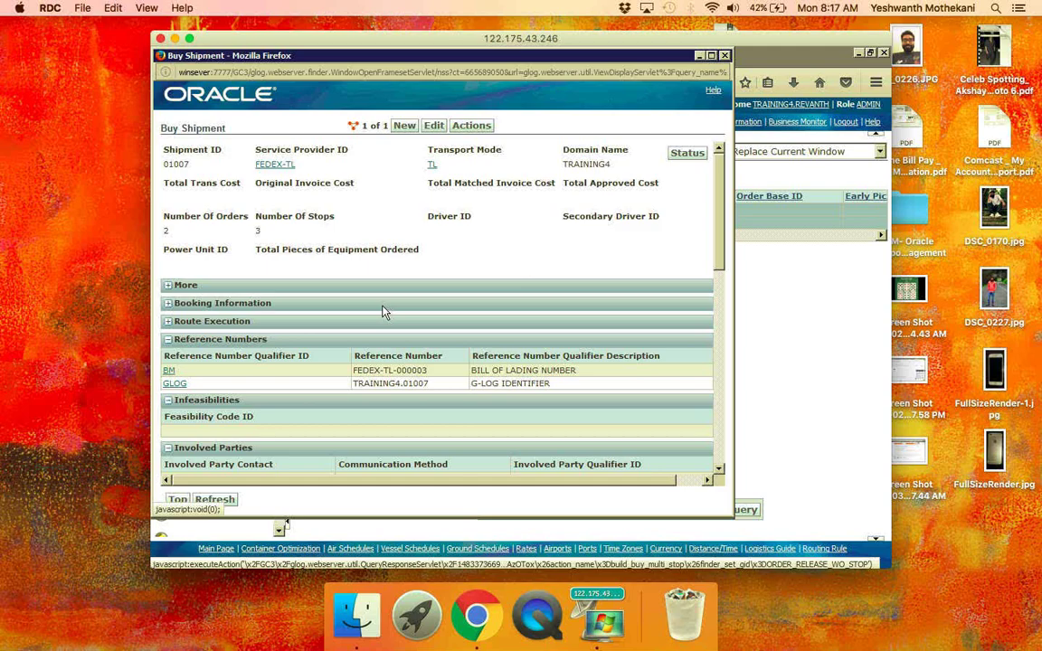
scroll(383, 311, down, 5)
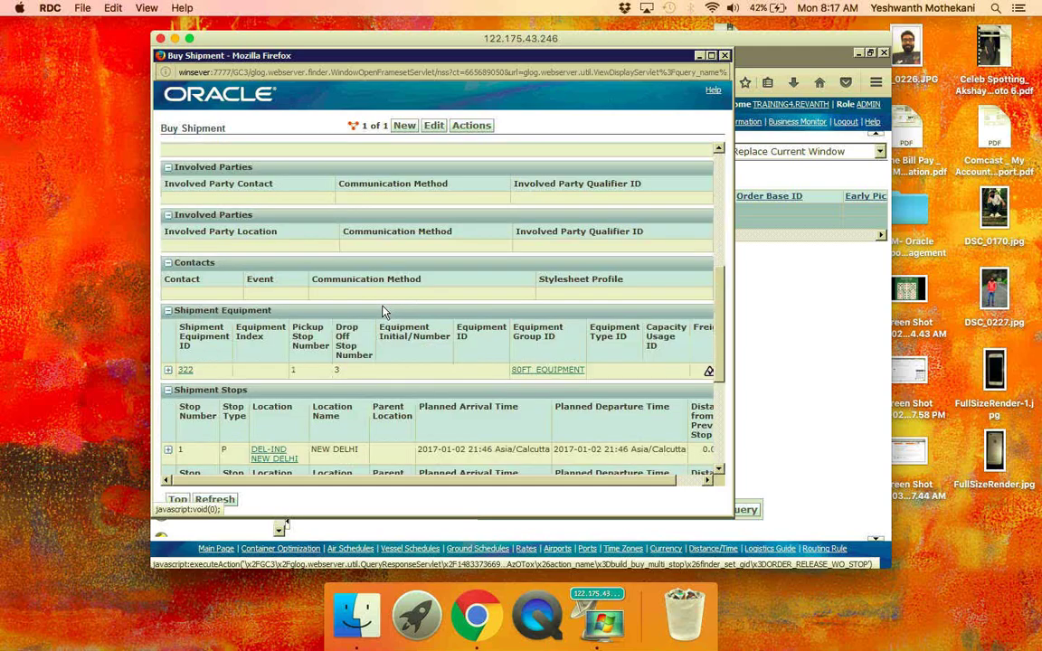
scroll(383, 310, down, 5)
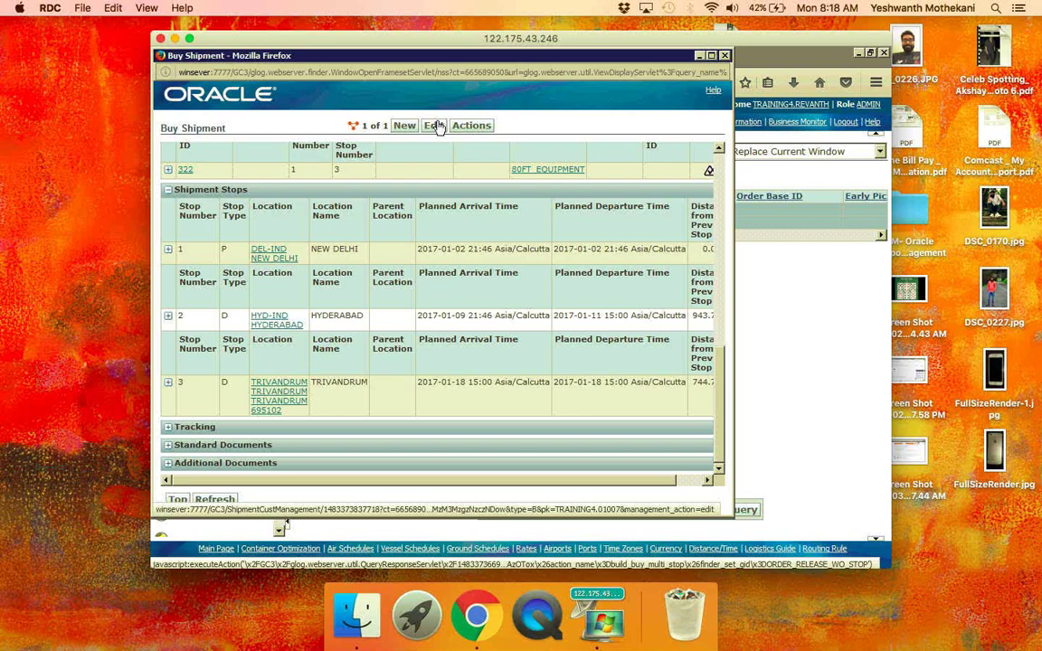
- Review the shipment's identification, equipment and stops in edit mode, and close the shipment and Build_Buy_Shipment windows
click(435, 126)
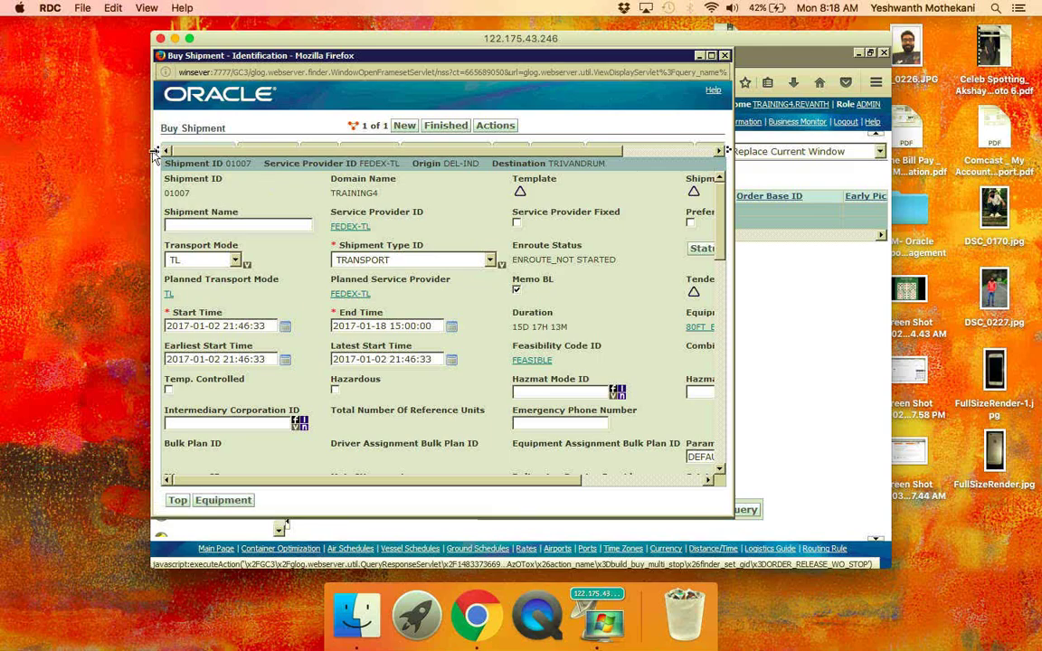
click(156, 152)
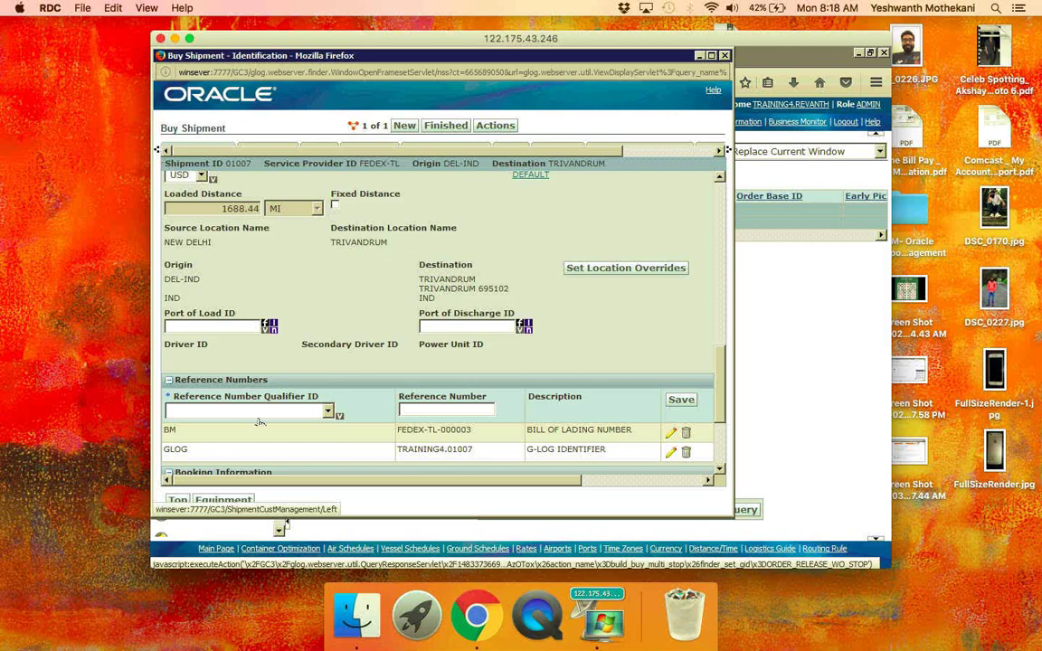
click(223, 503)
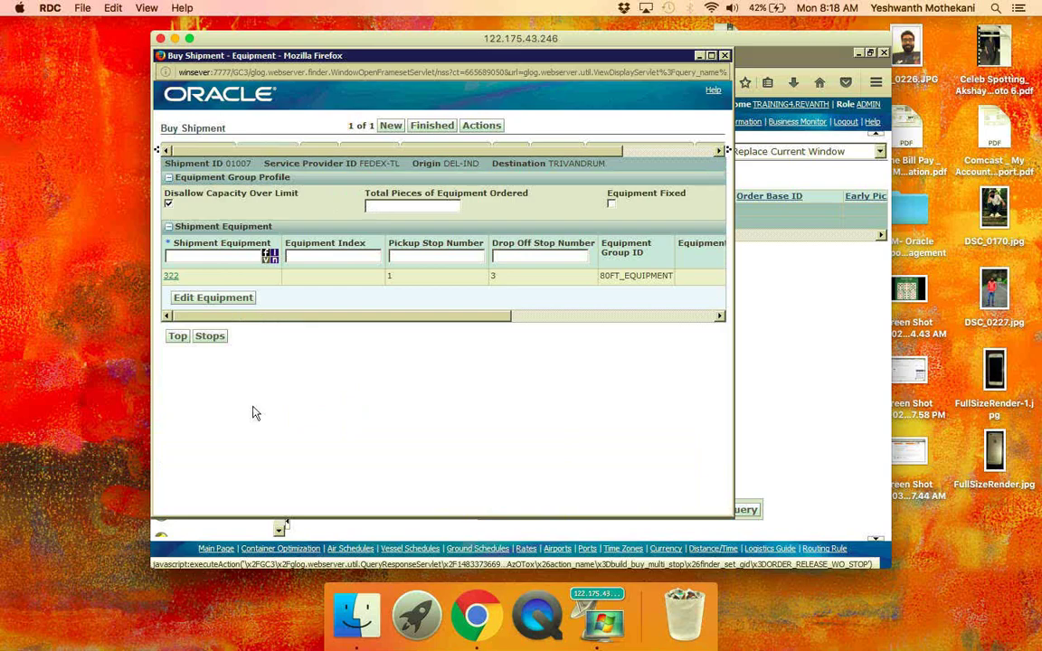
click(209, 337)
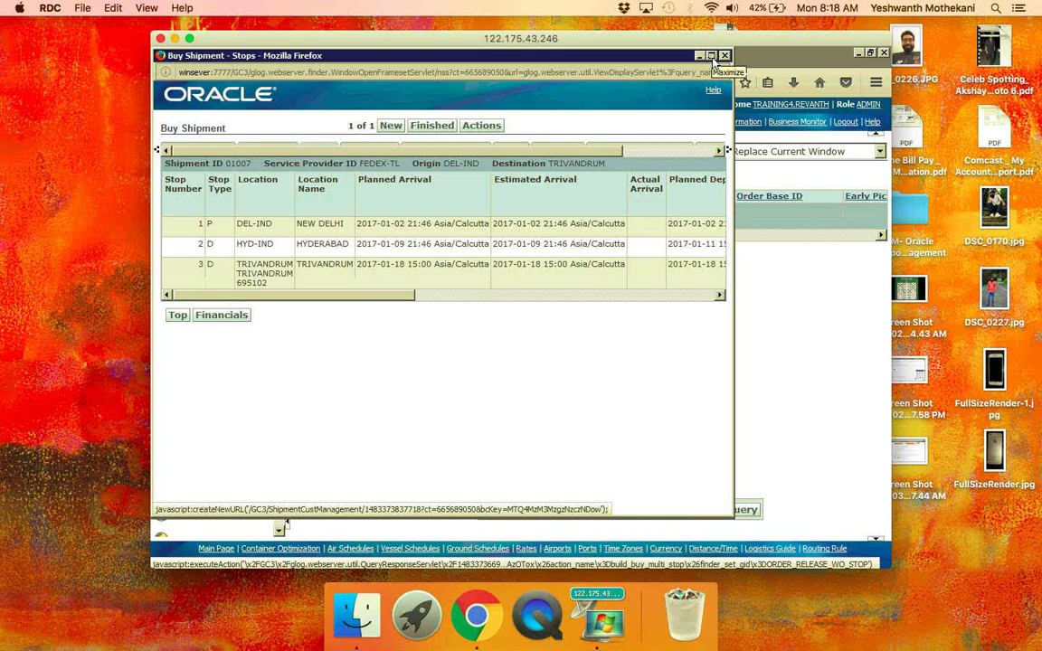
click(713, 57)
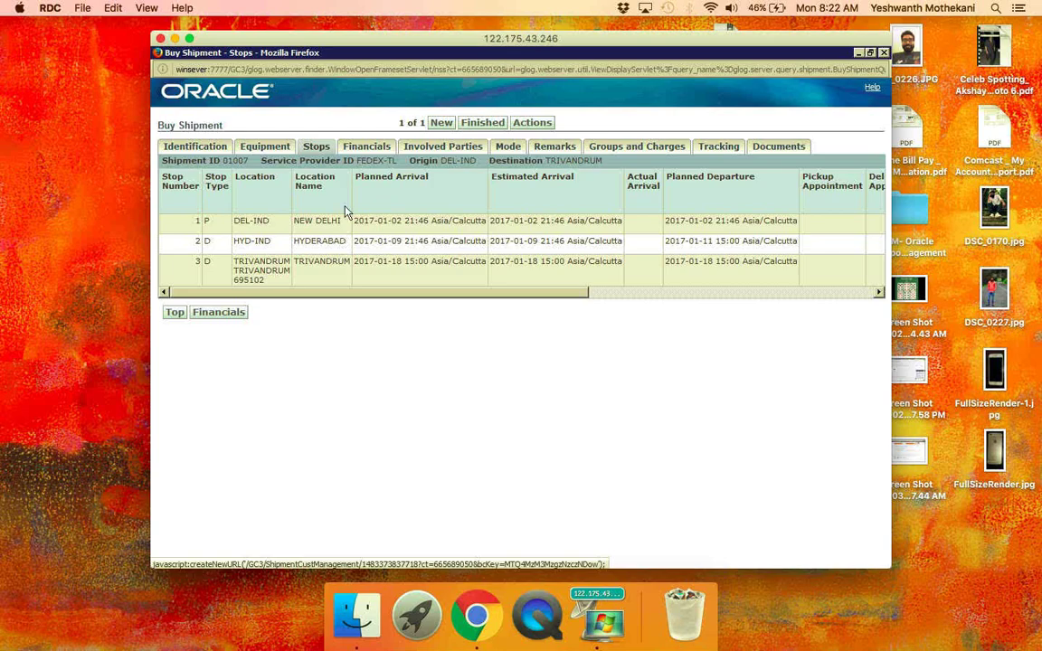
click(885, 55)
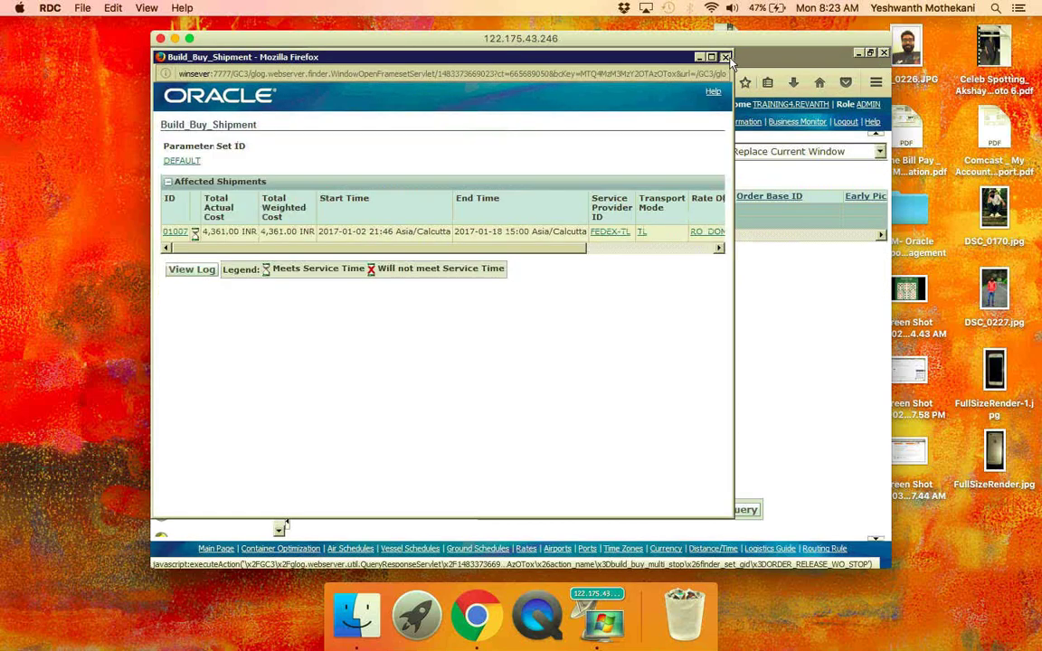
click(726, 57)
- Switch to the GoToMeeting session, toggle the microphone's mute, and return to the Oracle Logistics desktop
key(ctrl+Right)
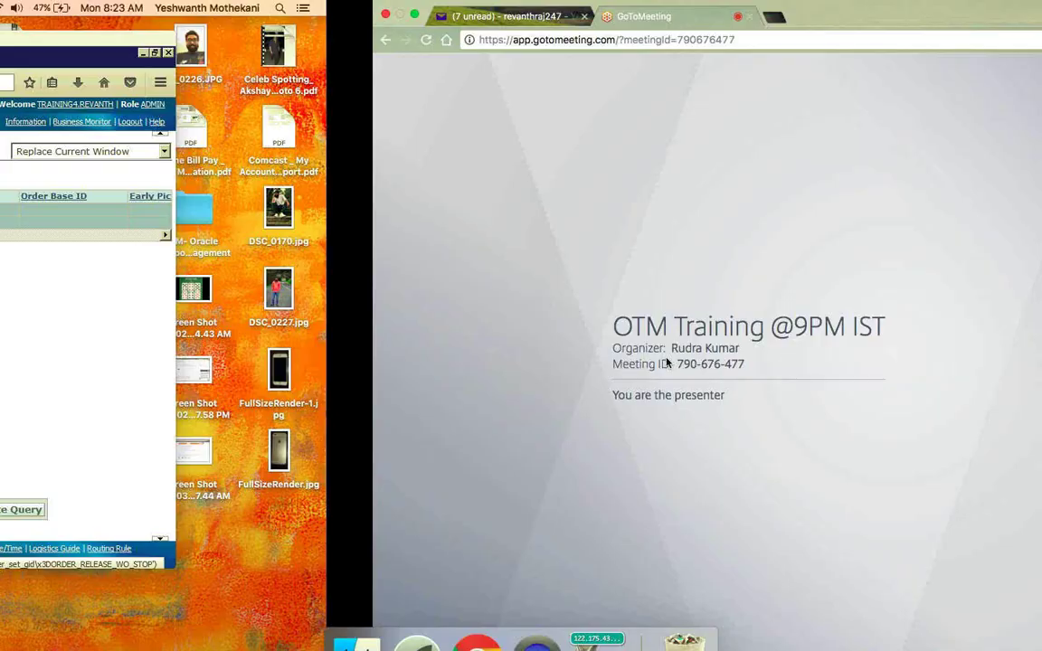
click(781, 124)
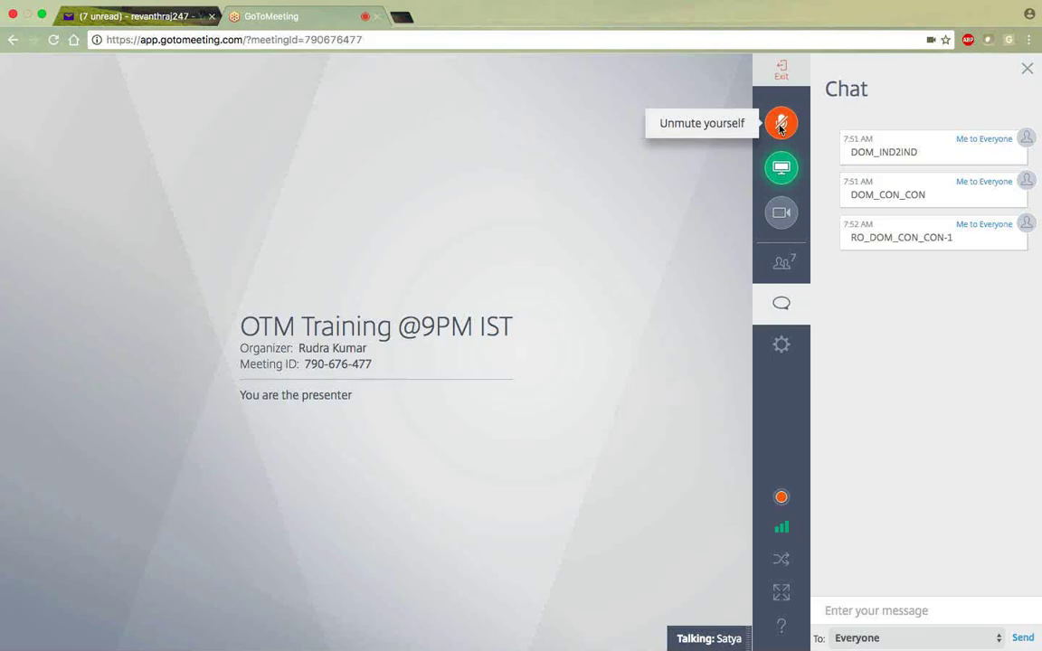
key(ctrl+Left)
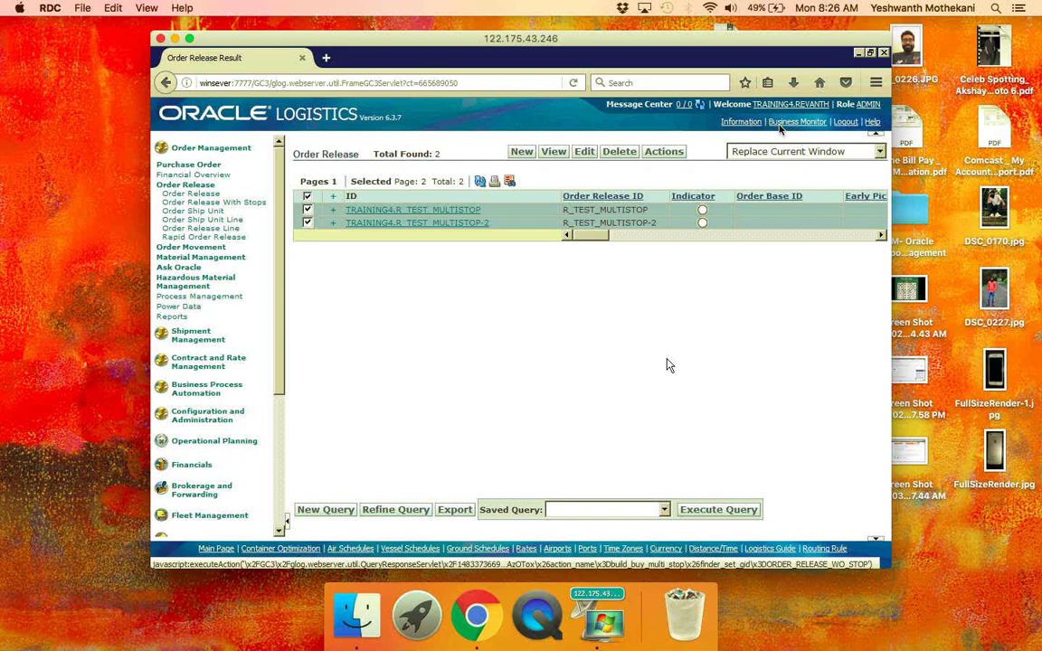
- Open the Rate Record finder within Contract Management
click(222, 364)
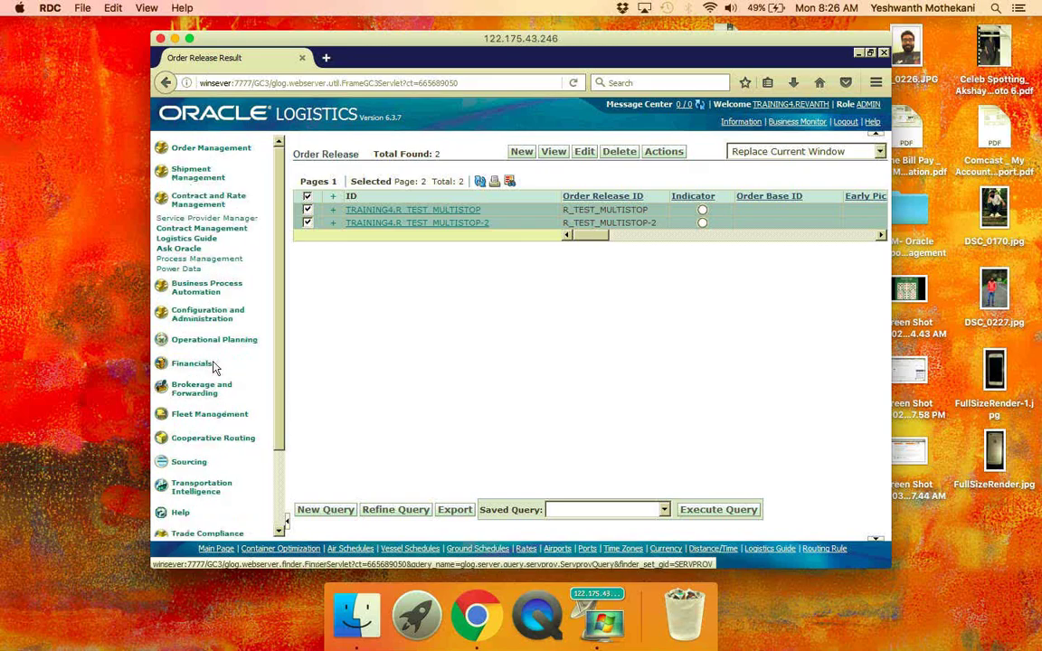
click(191, 231)
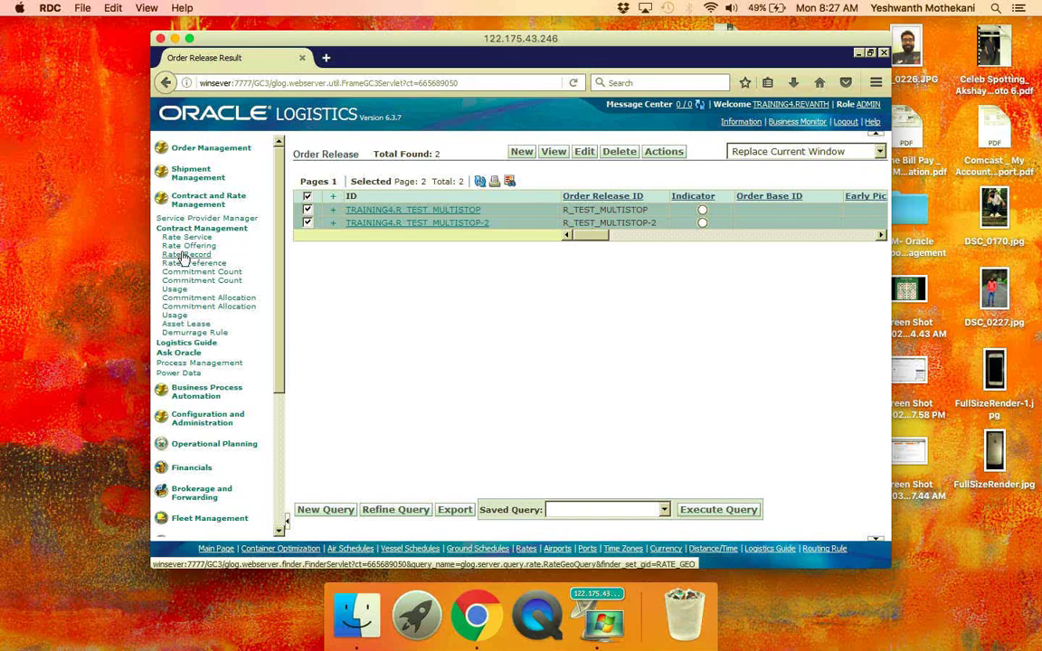
click(184, 255)
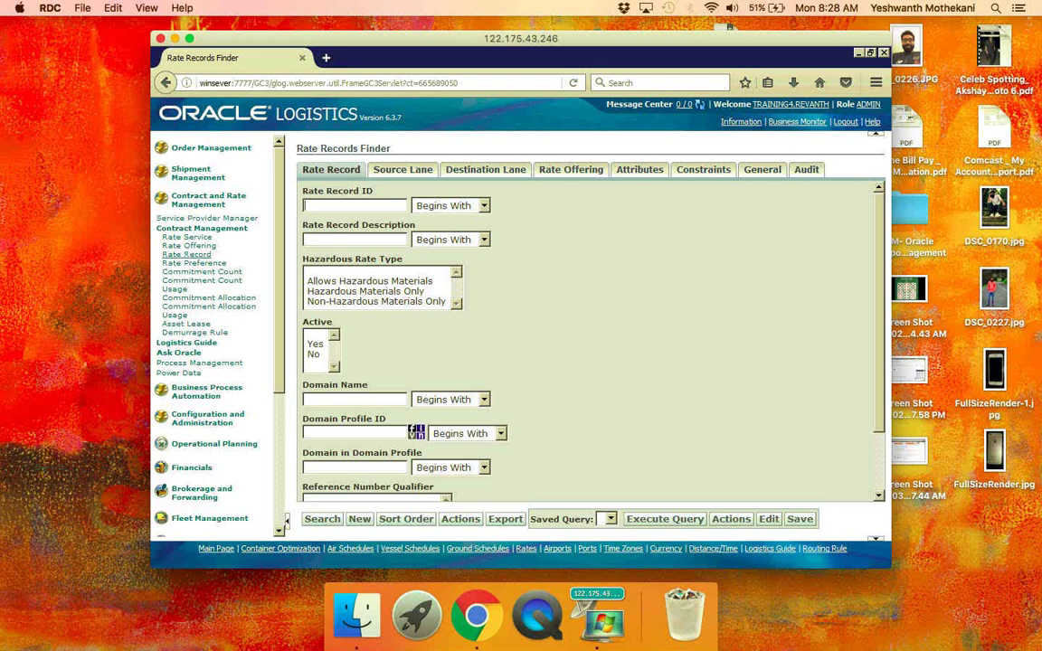
- Toggle the meeting microphone's mute and run an unfiltered search for buy shipments in Shipment Management
click(200, 181)
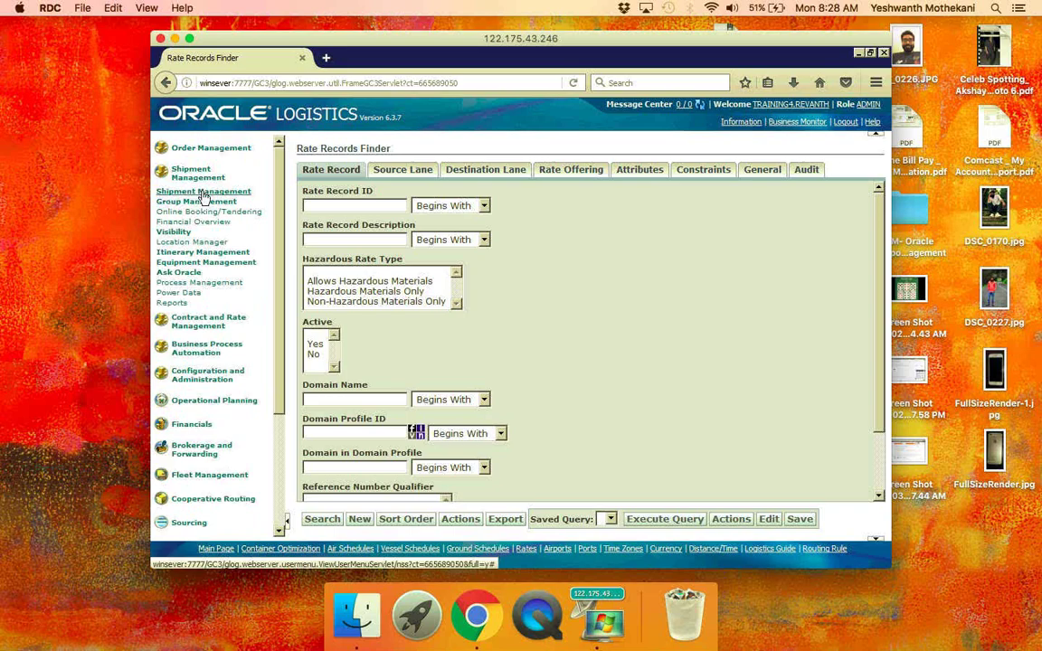
click(204, 193)
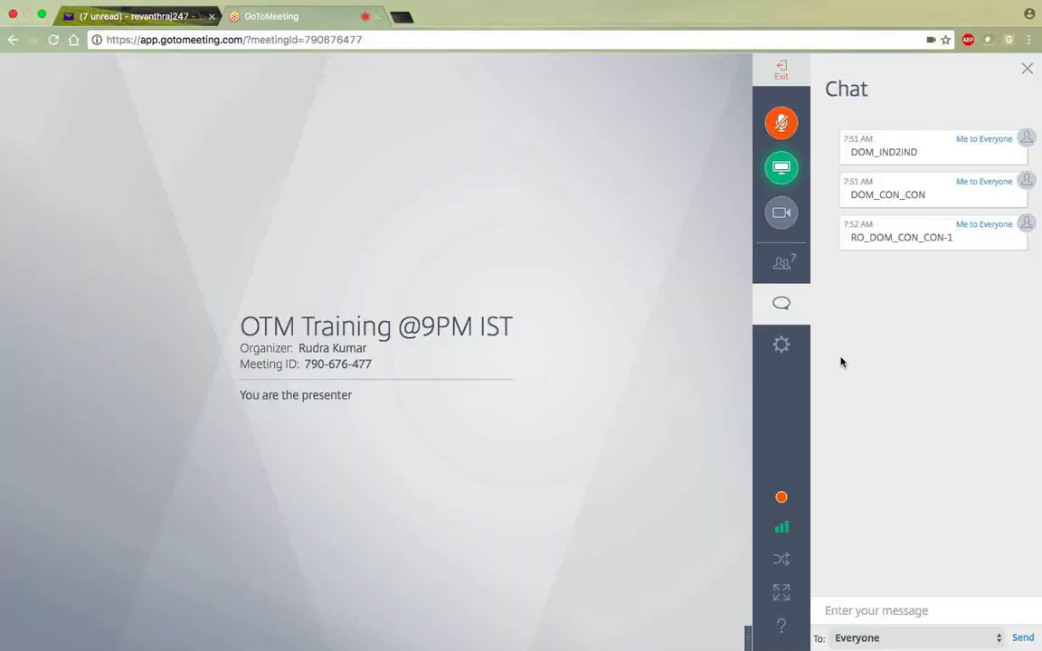
click(782, 122)
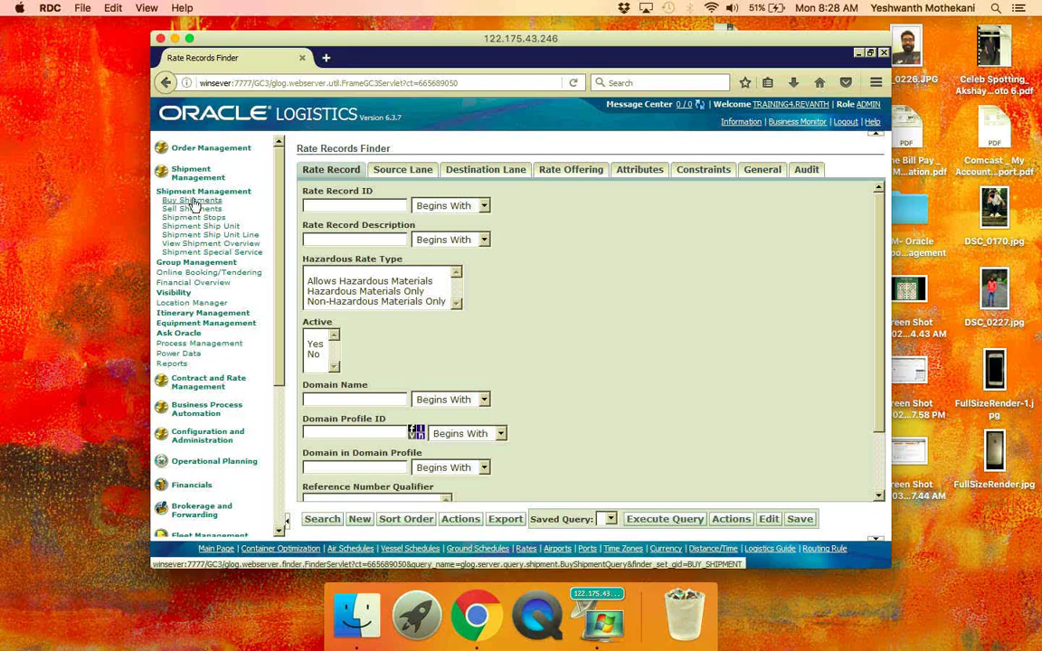
click(194, 200)
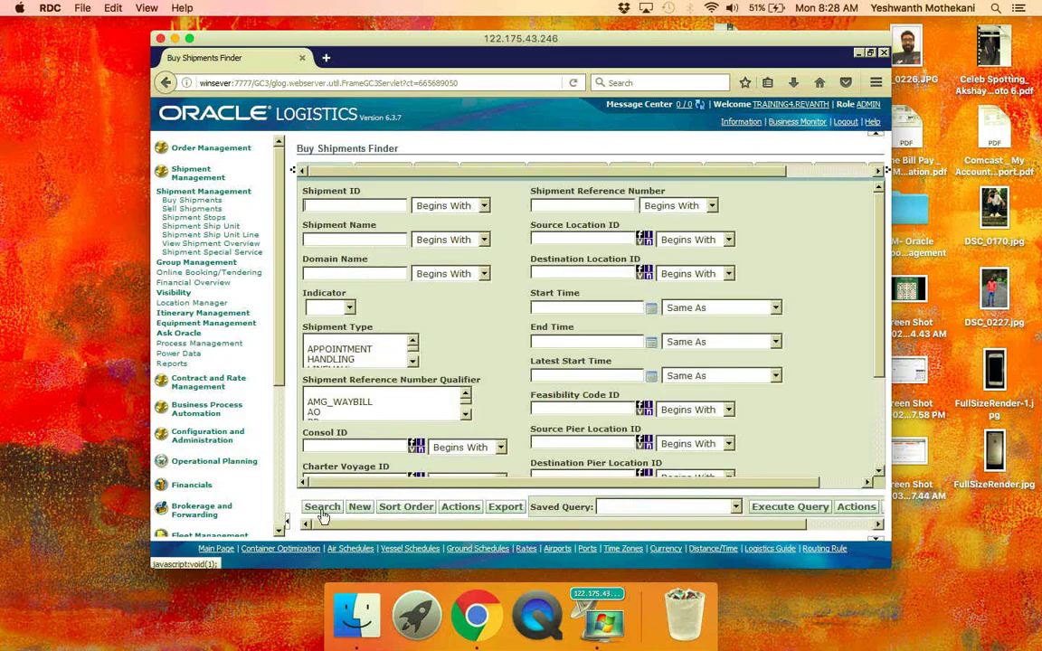
click(322, 509)
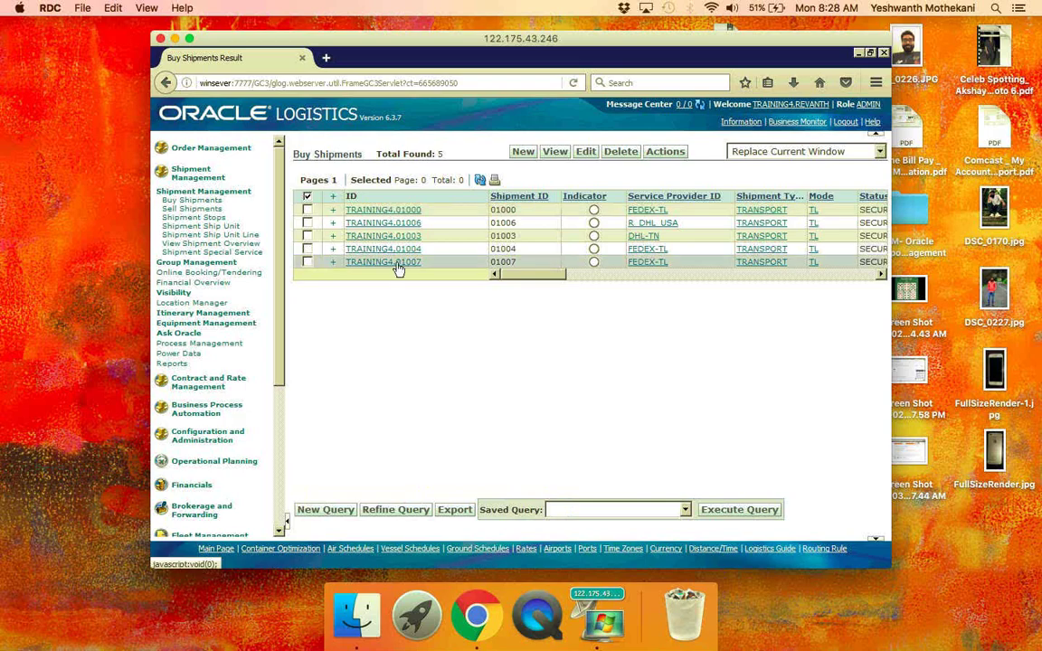
- Expand buy shipment 01007 in the results and review its shipment stops and order releases
click(332, 265)
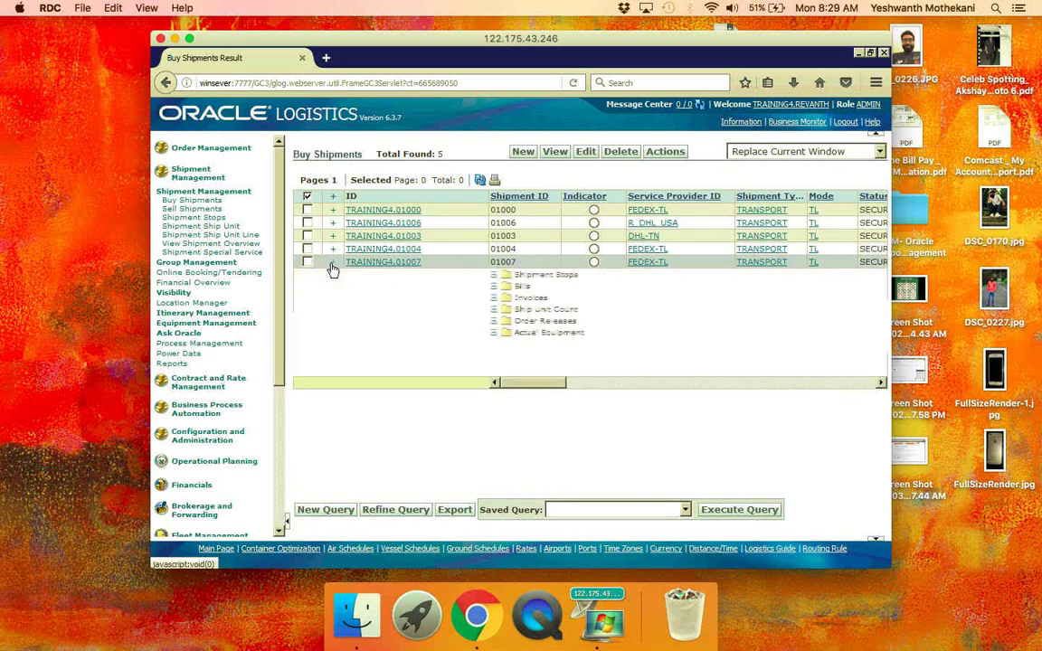
click(494, 275)
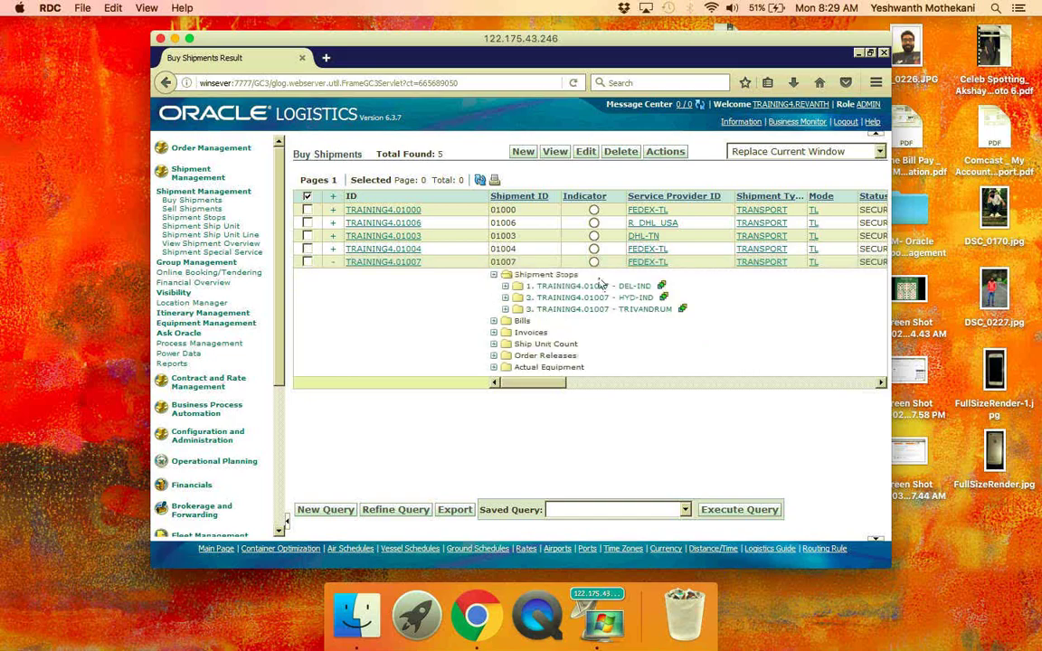
click(190, 39)
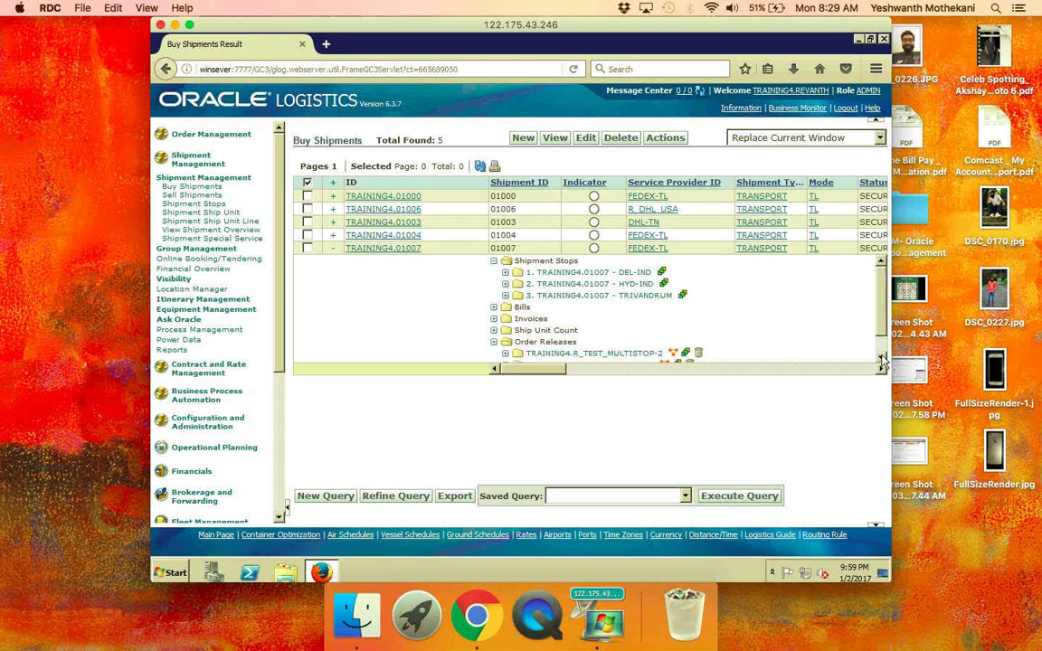
drag(884, 314, 884, 336)
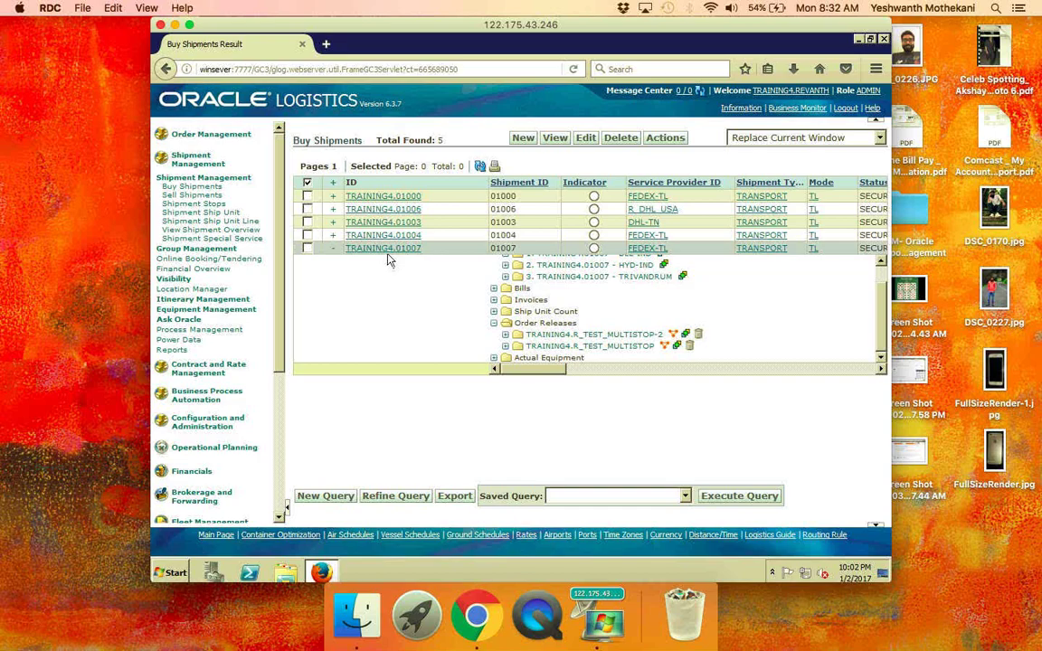
- Set the results to Always Open in New Window and open buy shipment 01007
click(813, 139)
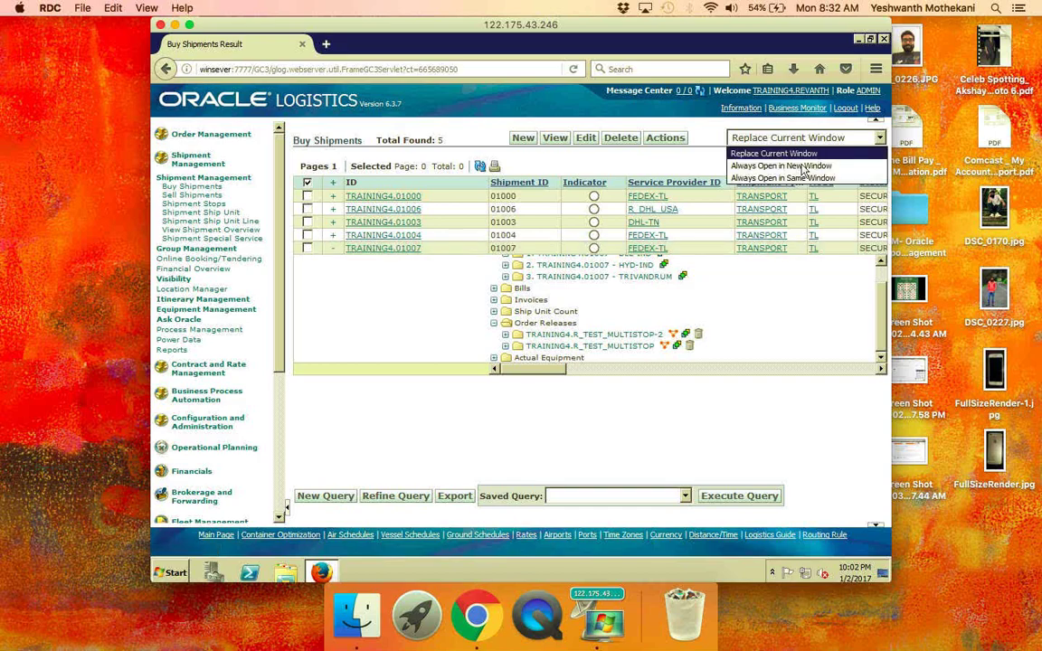
click(802, 168)
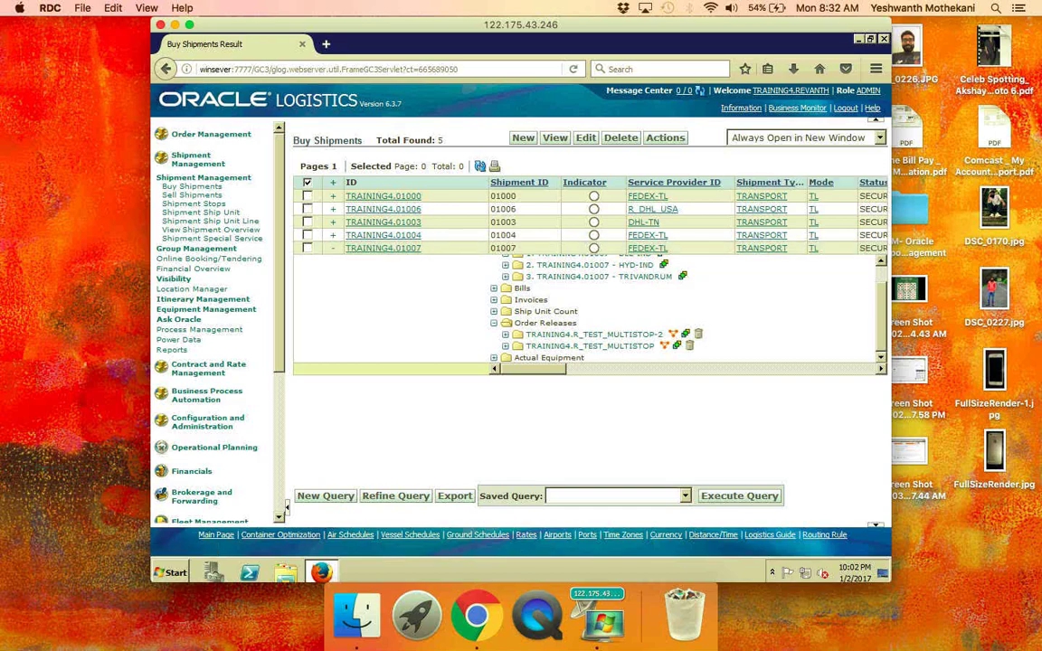
click(395, 248)
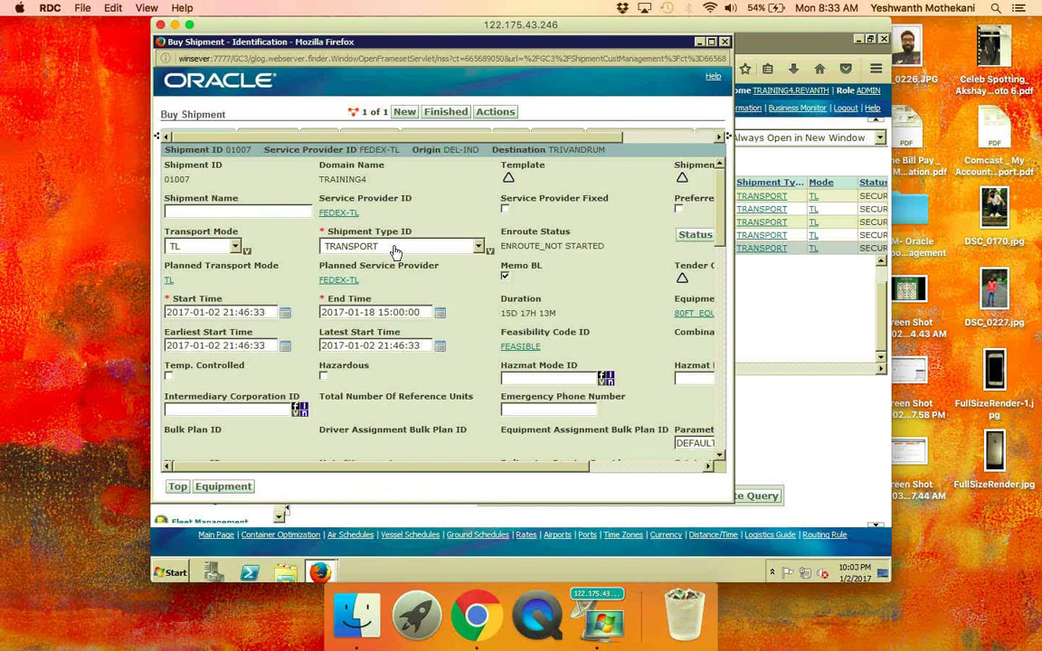
- Review the shipment's equipment, stops and financials, maximizing its window for the financials, and close the open browser windows
click(223, 487)
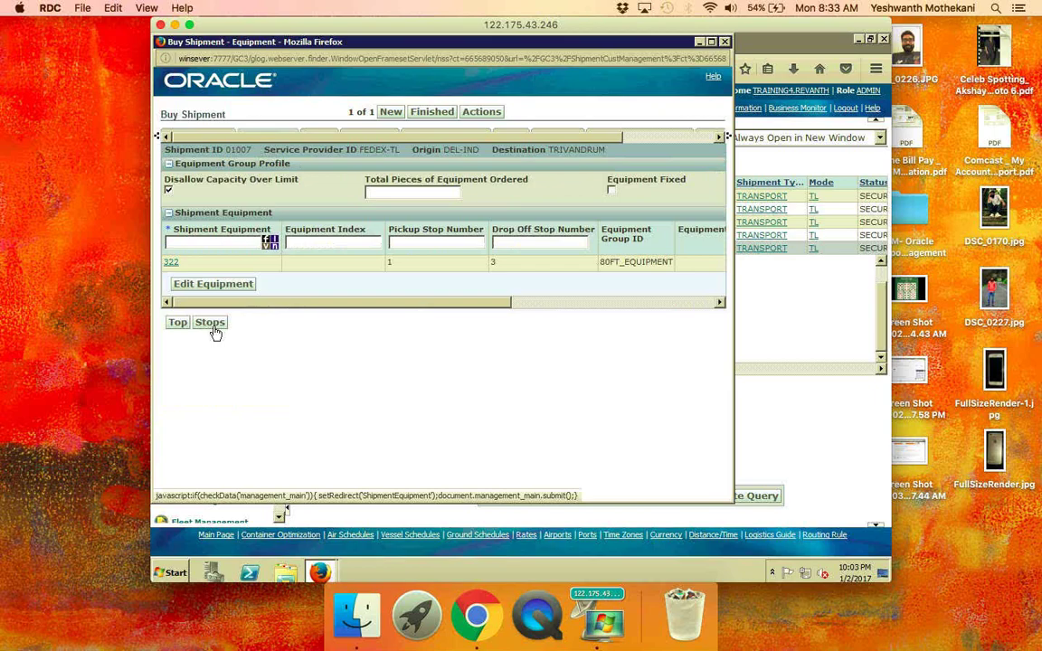
click(211, 324)
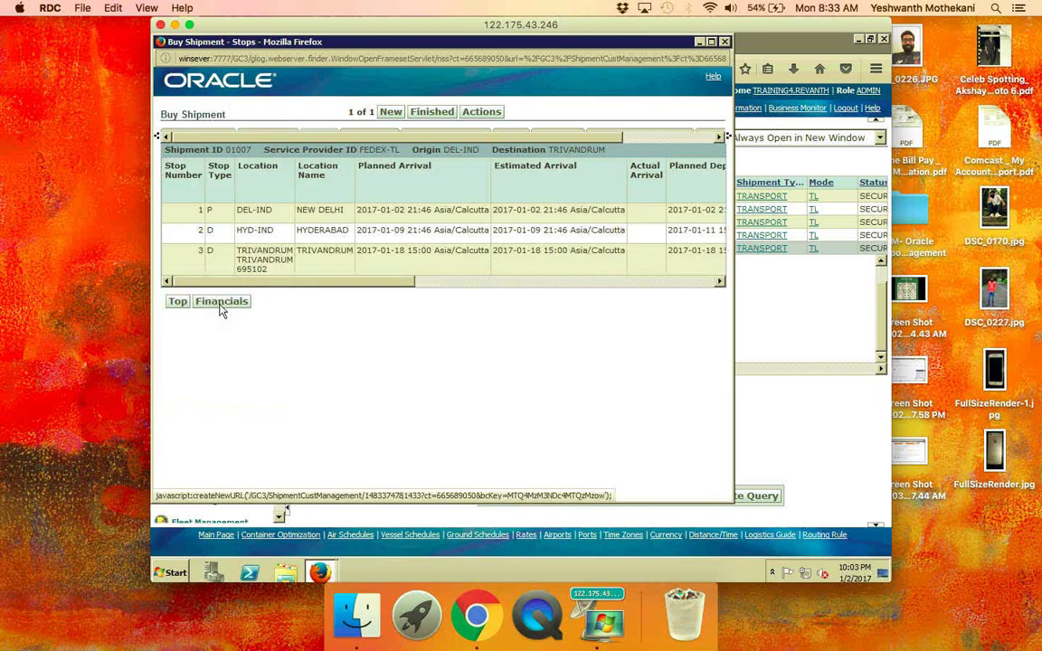
click(222, 308)
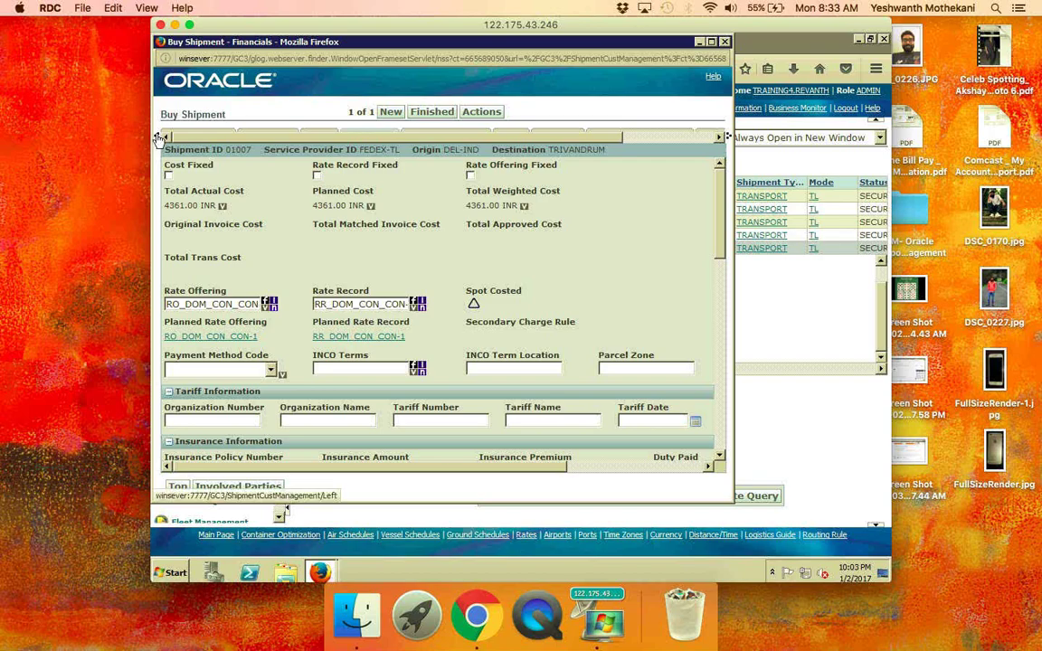
click(711, 43)
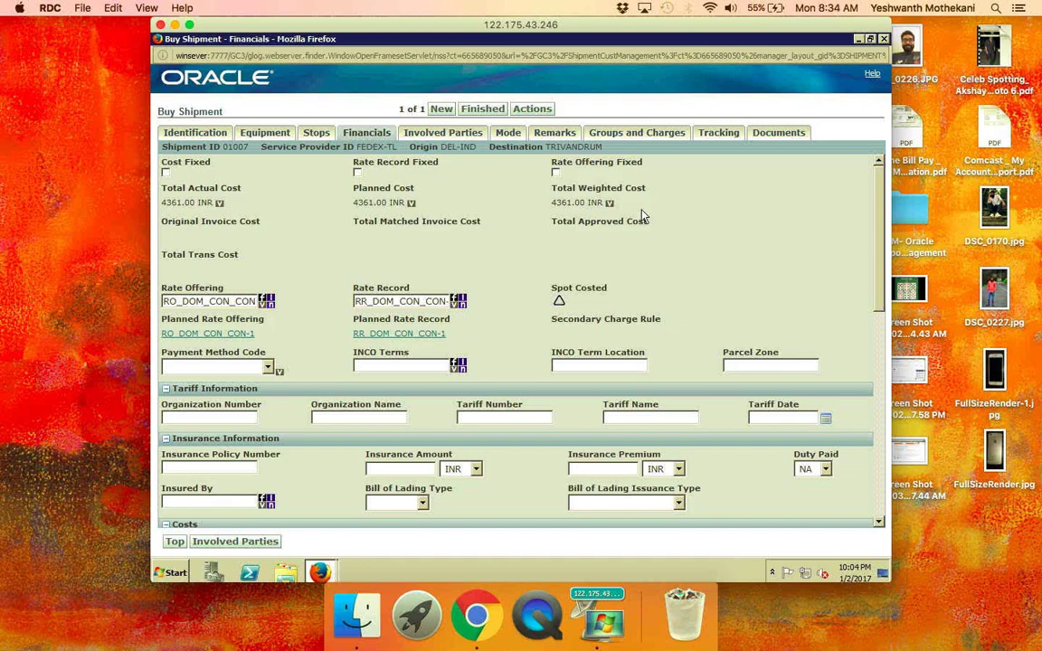
click(885, 42)
click(885, 41)
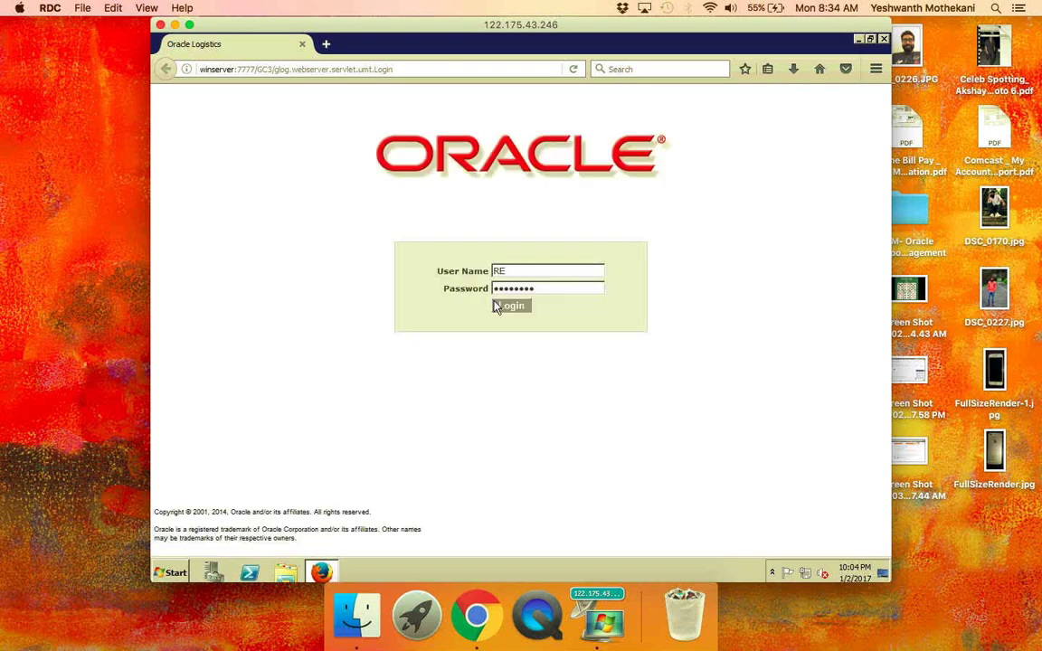
- Log back in to Oracle Logistics and expand the Order Management section
click(507, 306)
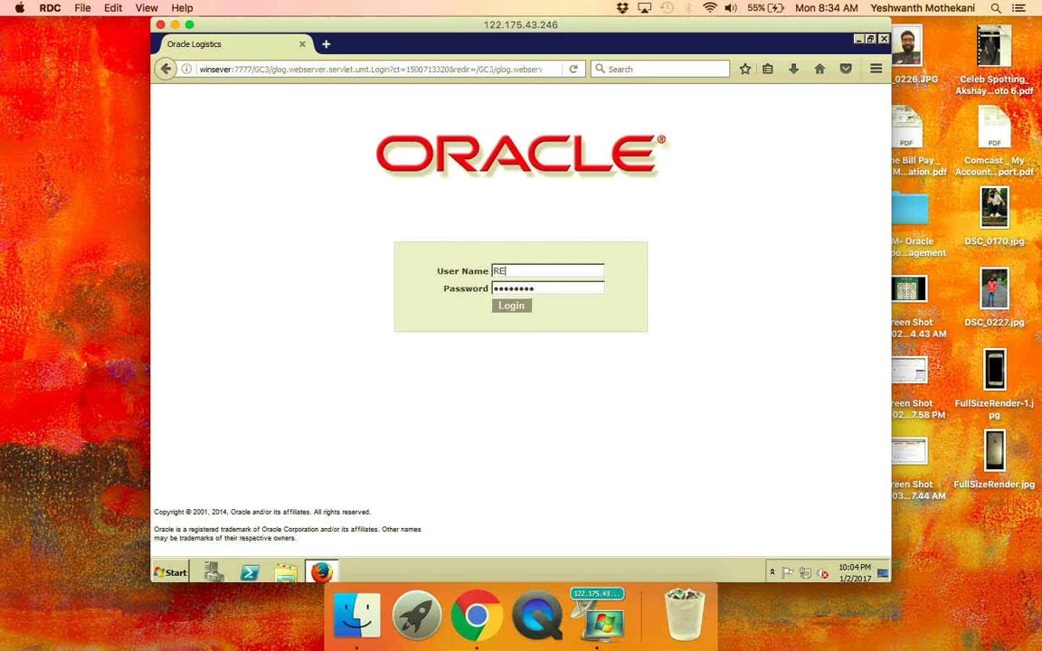
key(Return)
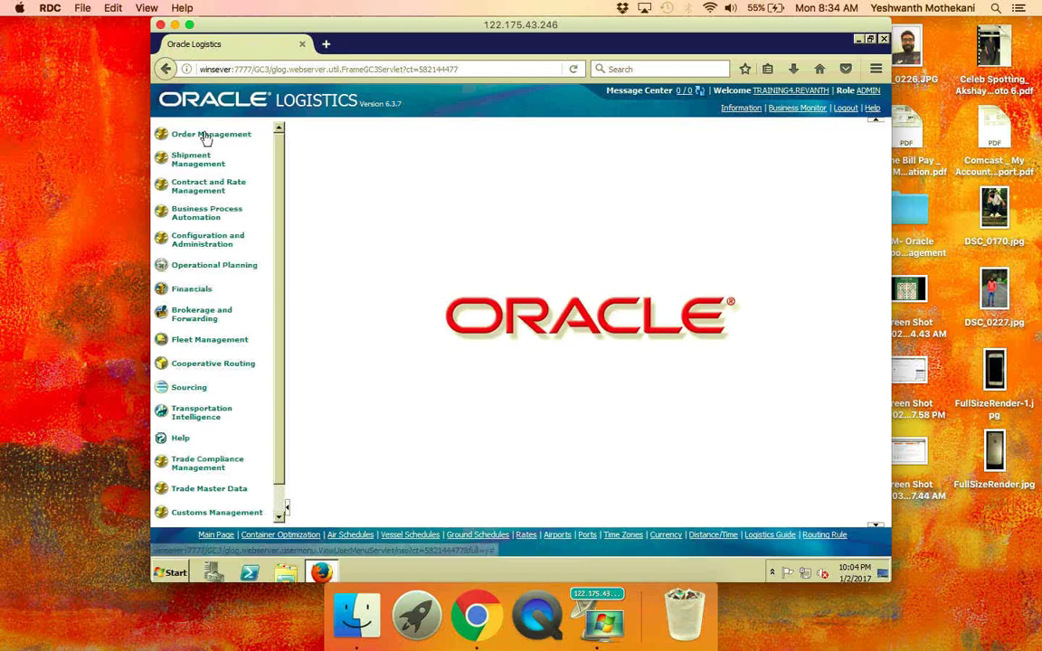
click(206, 135)
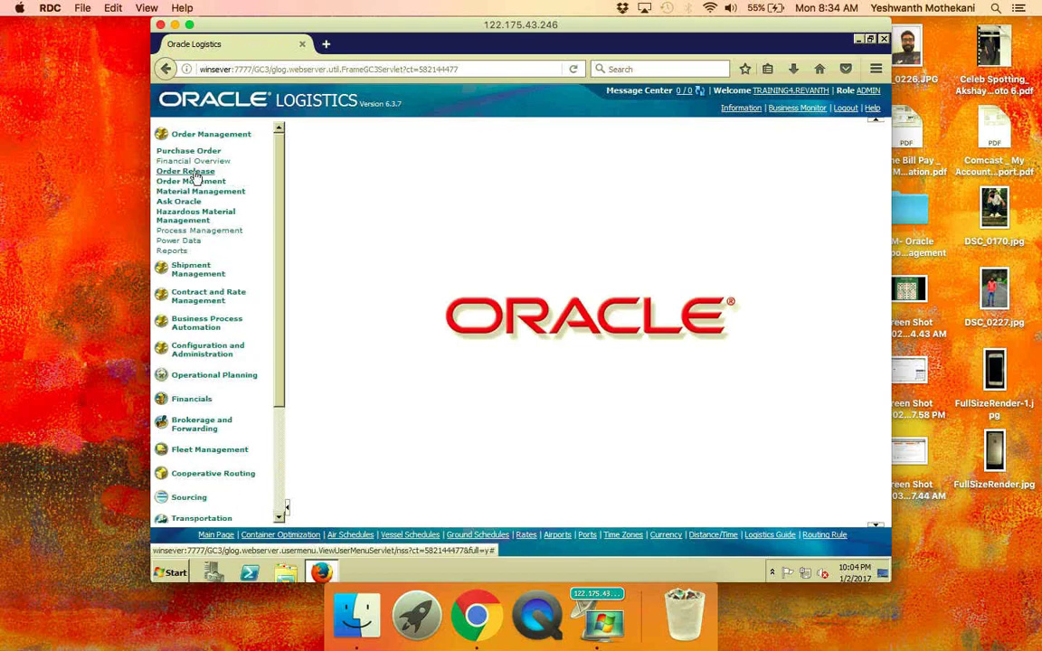
- Open the Order Release finder and search for all order releases without any filter
click(186, 172)
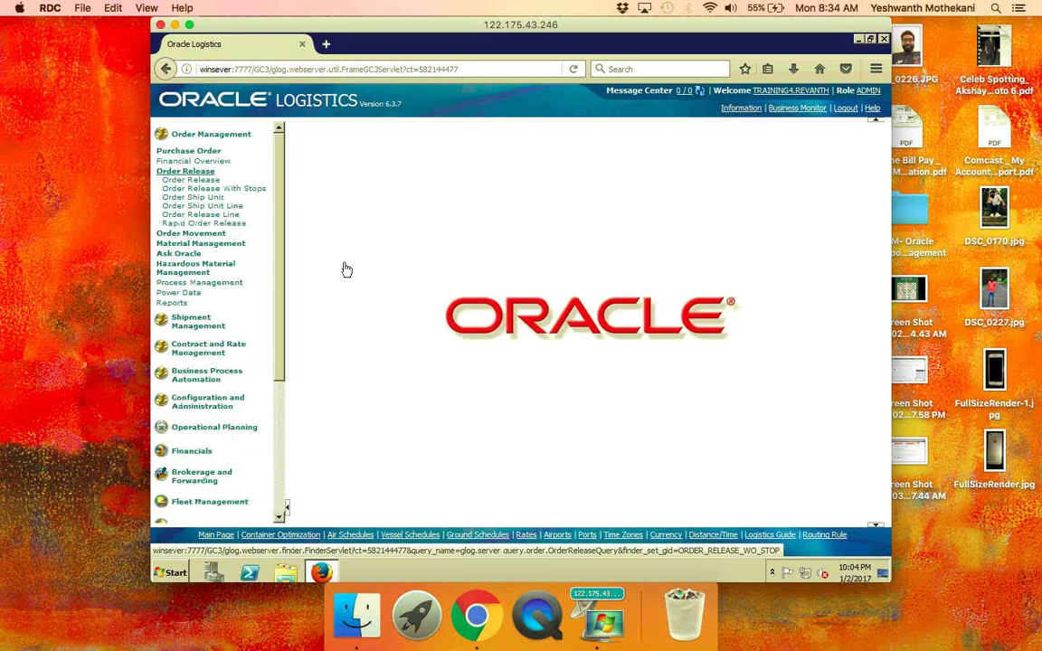
click(192, 180)
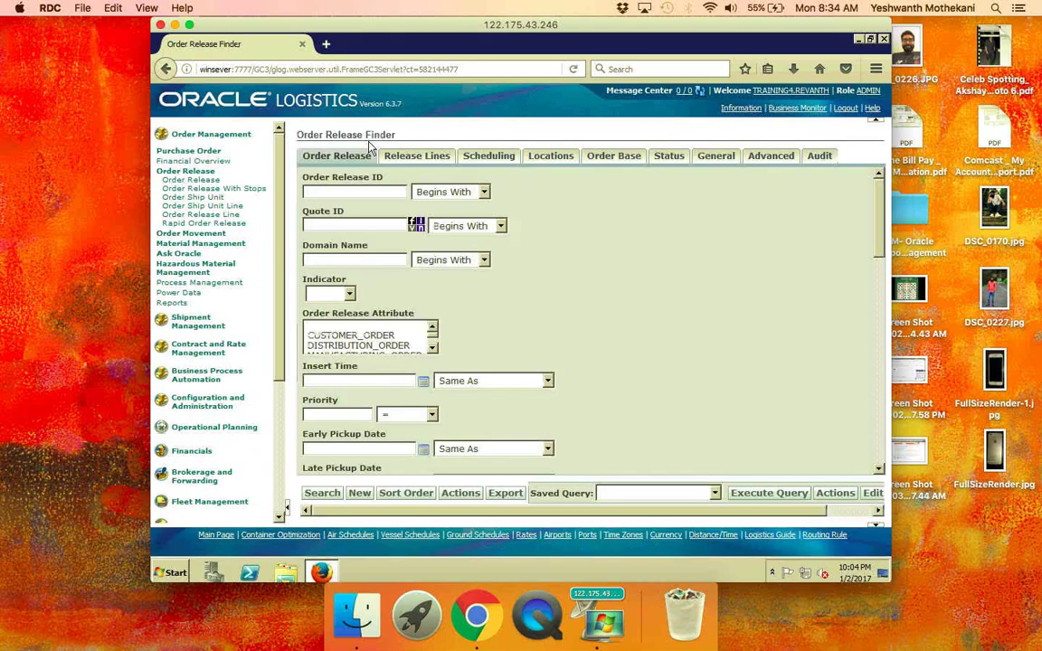
click(322, 495)
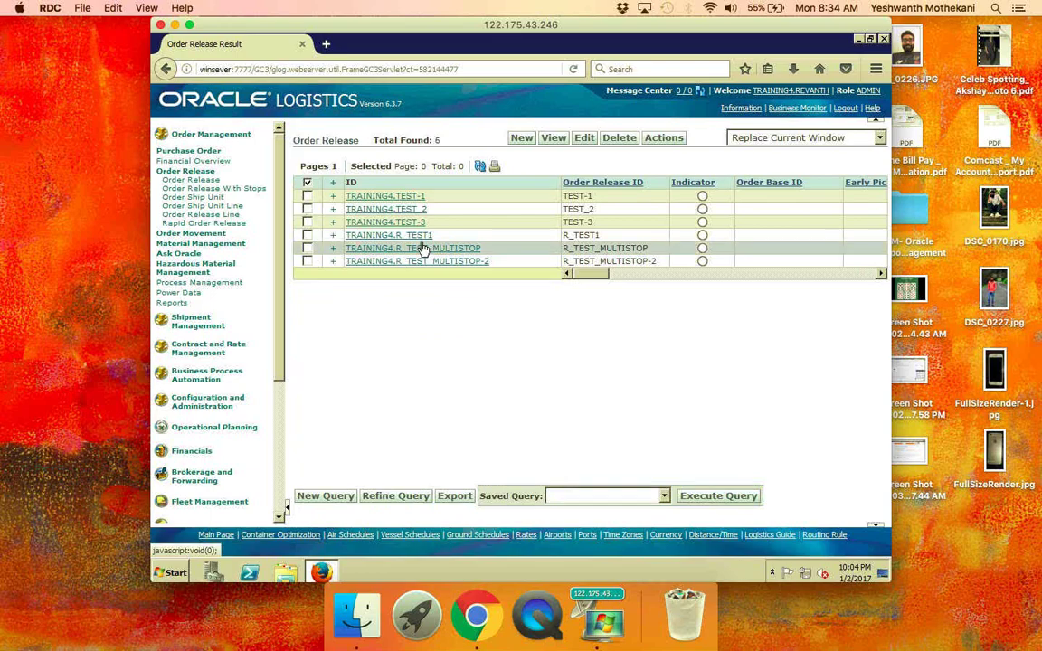
- Run Unassign Order - Buy on order release R_TEST_MULTISTOP and close the result window
click(308, 250)
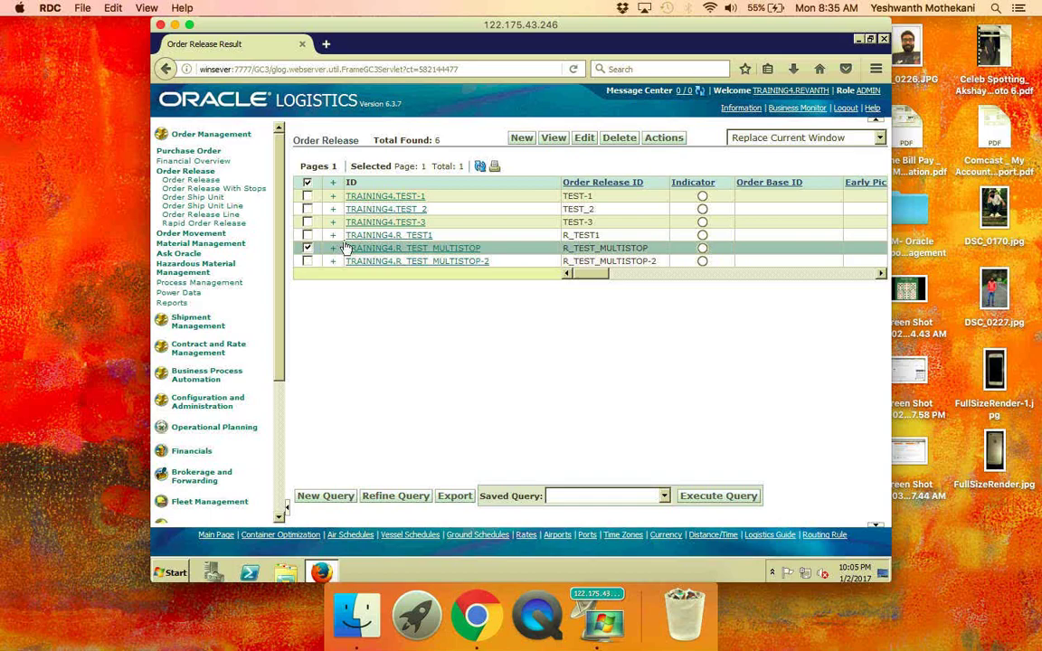
click(672, 143)
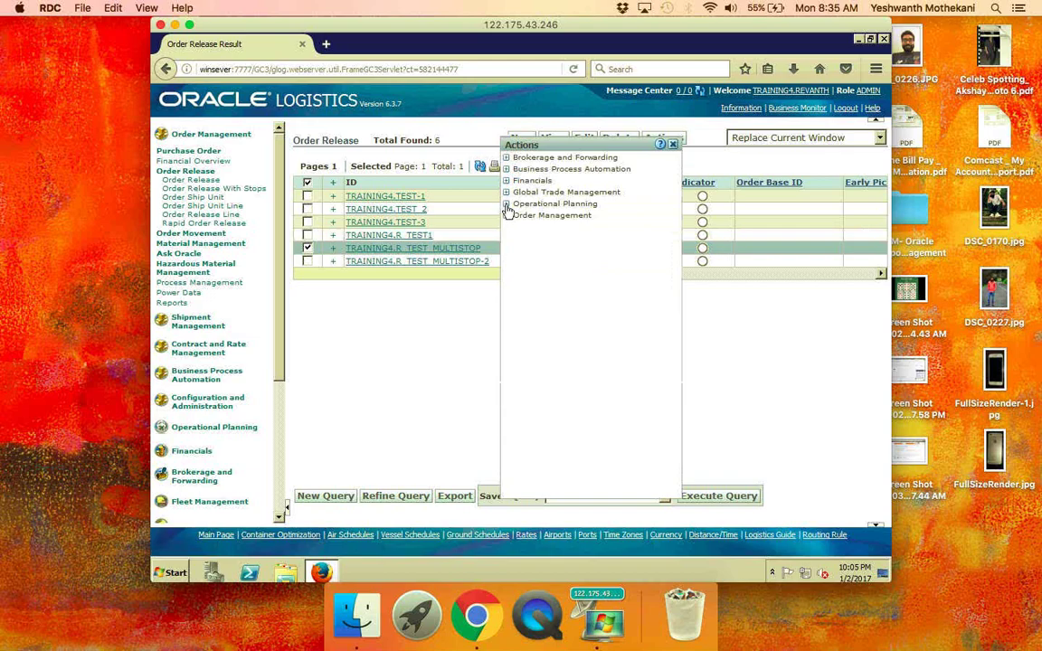
click(507, 206)
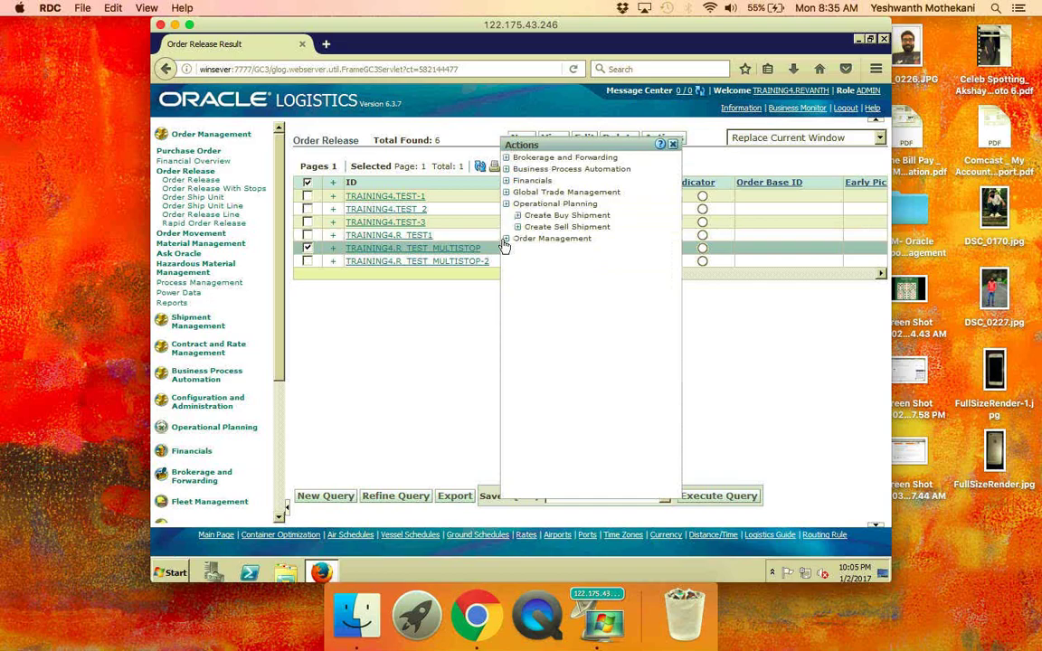
click(507, 240)
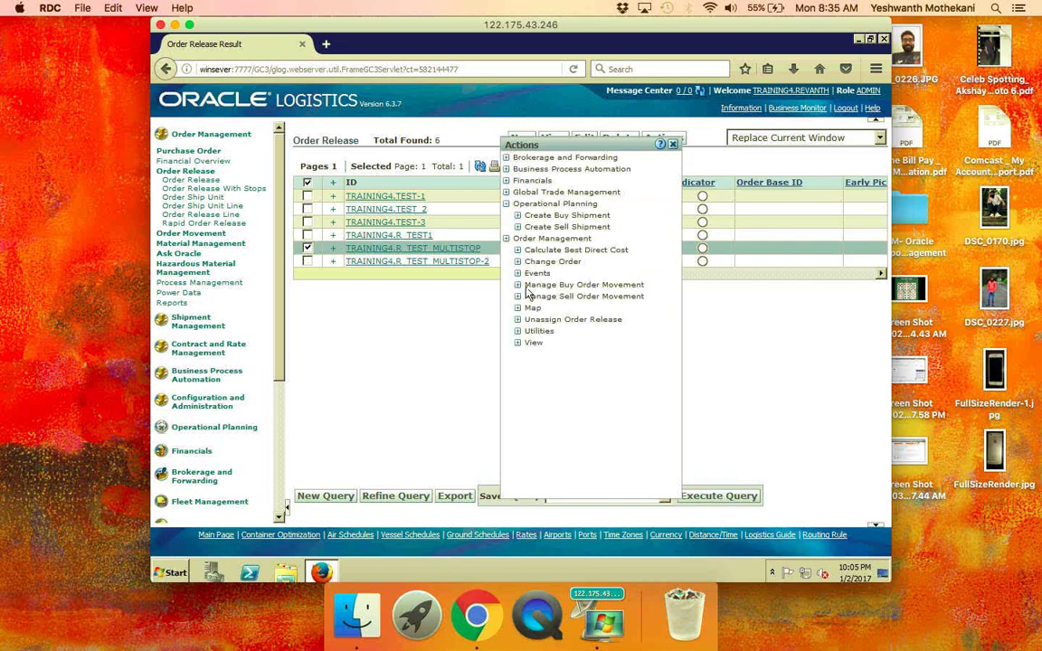
click(517, 217)
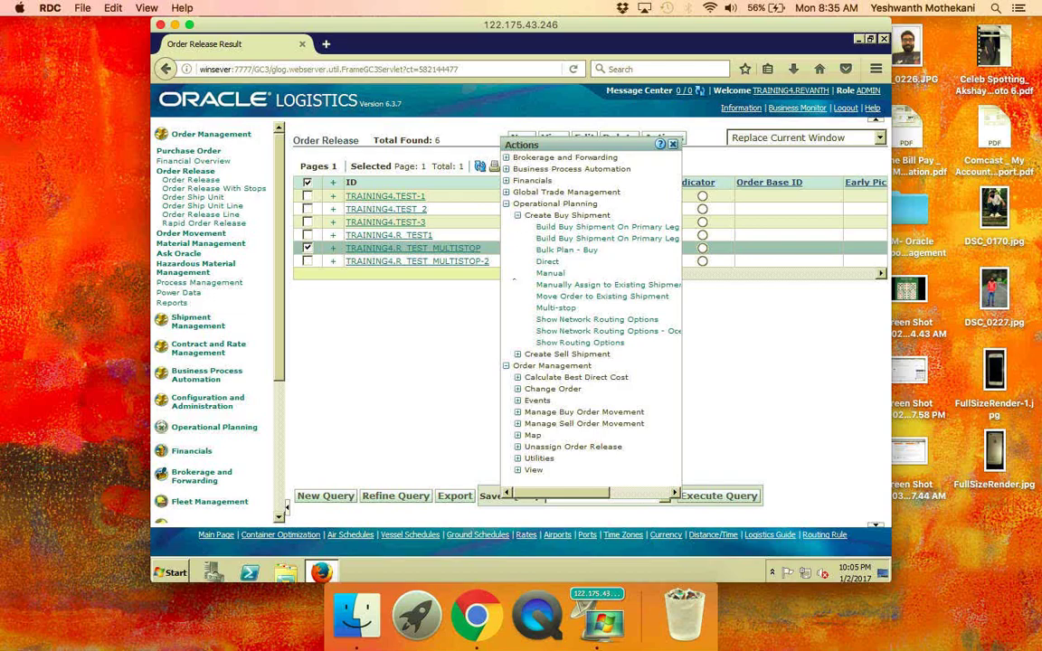
click(518, 448)
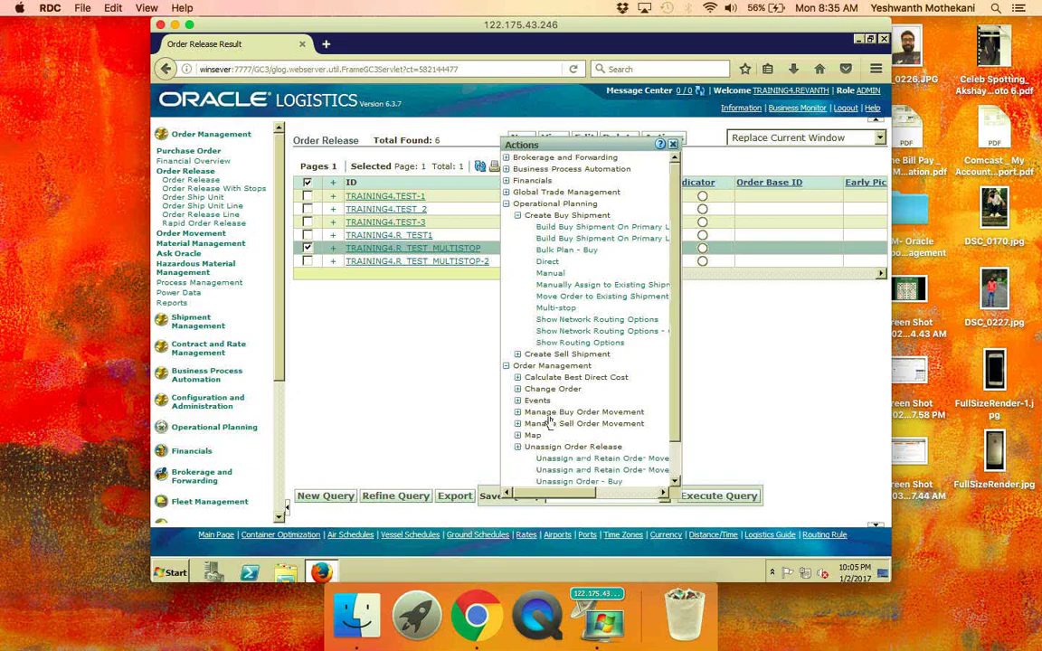
scroll(602, 439, down, 2)
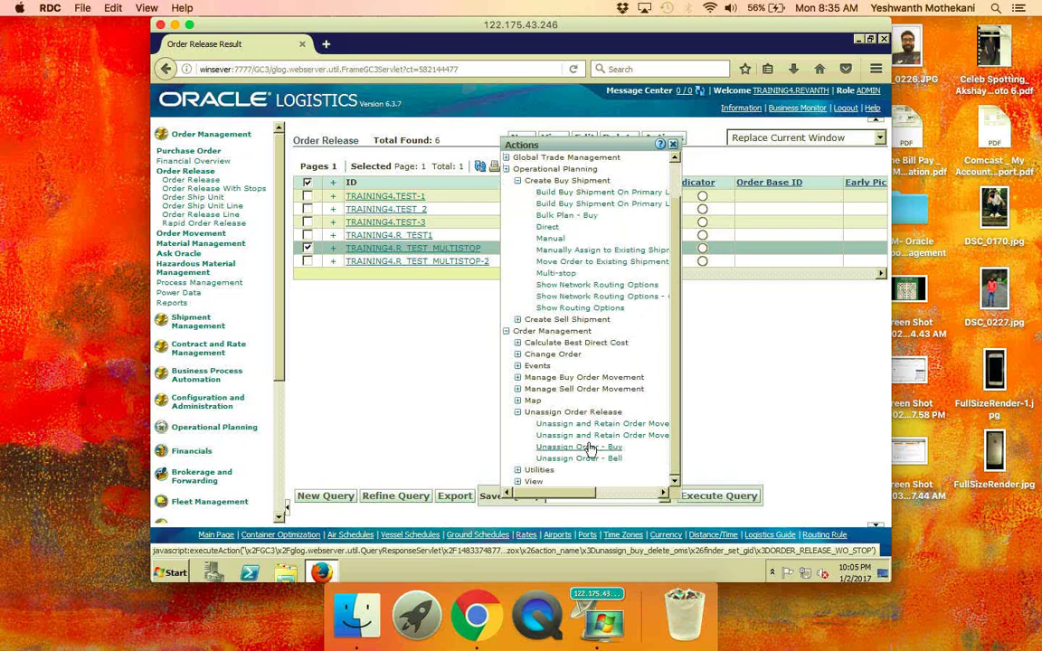
click(590, 448)
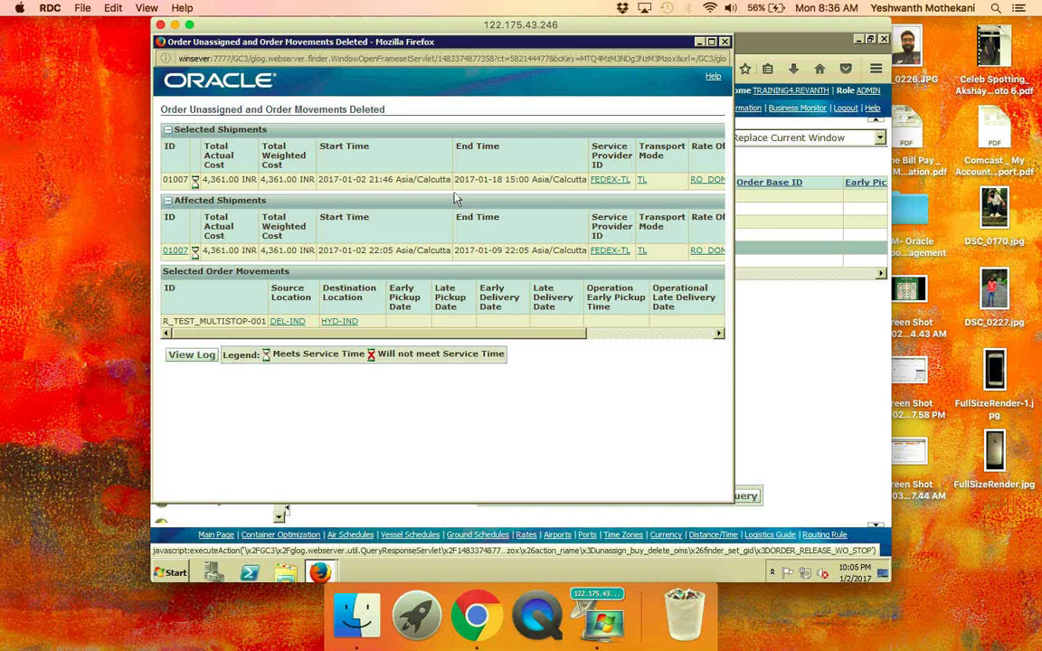
click(726, 43)
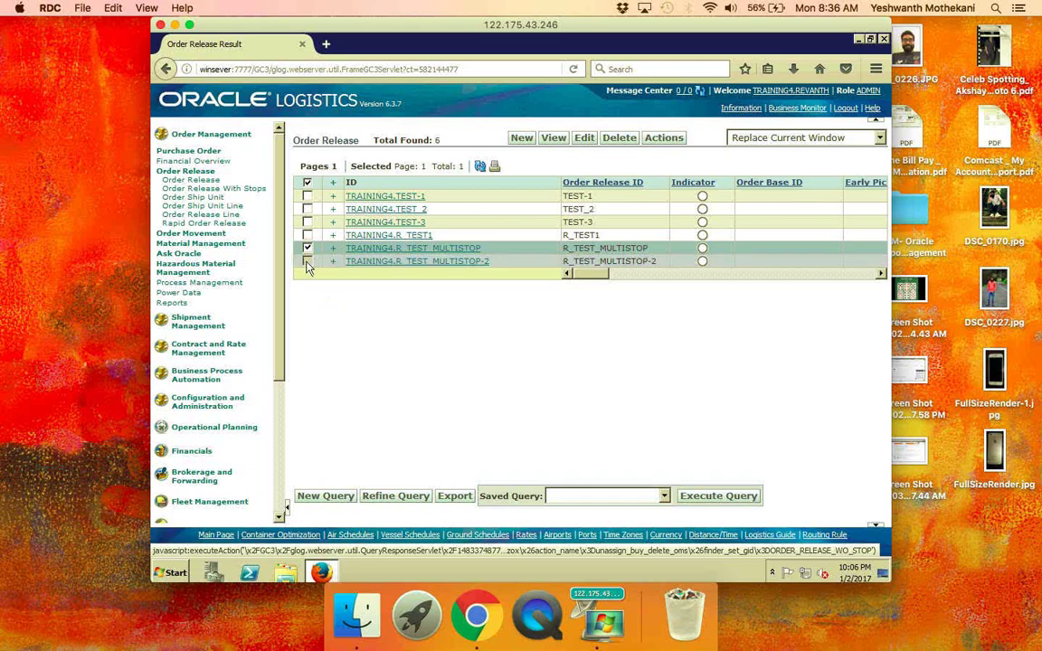
- Select only order release R_TEST_MULTISTOP-2, run Unassign Order - Buy on it, and close the result window
click(308, 261)
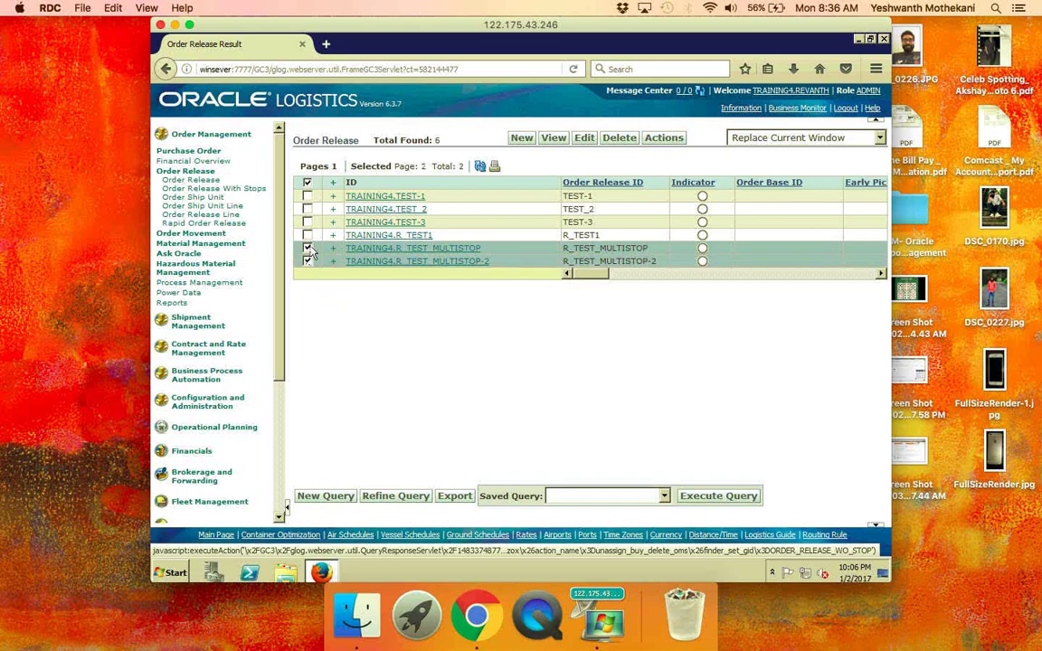
click(308, 248)
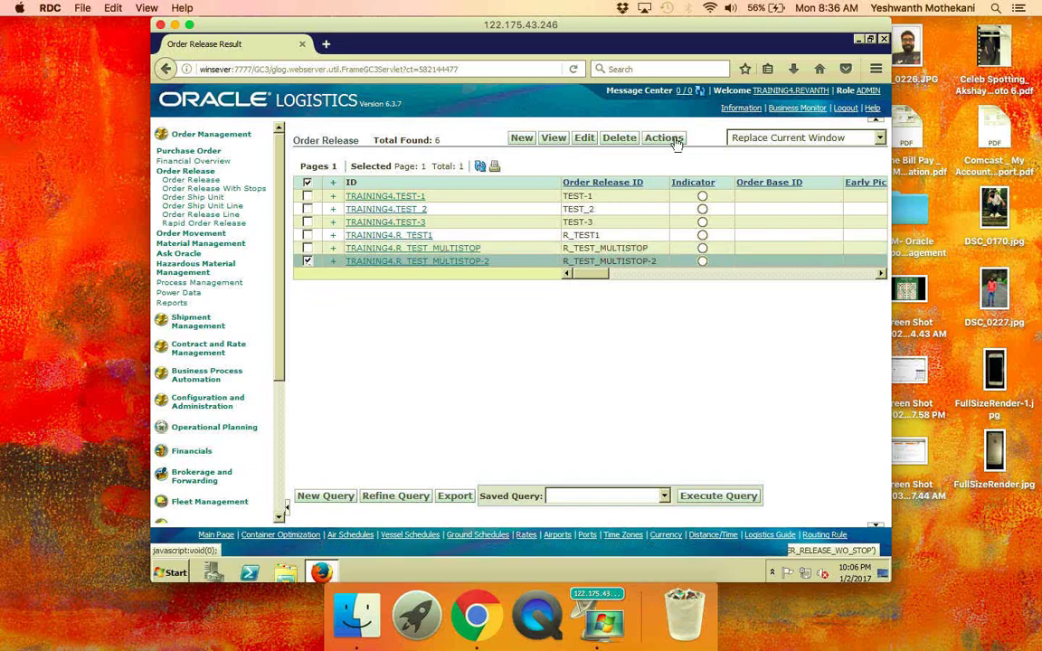
click(669, 139)
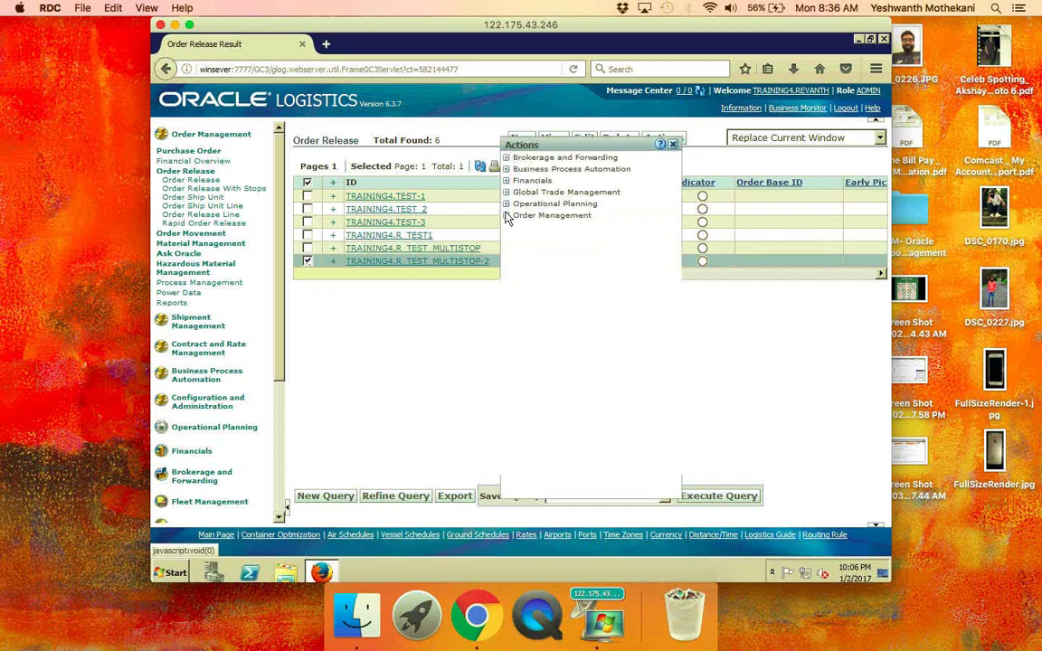
click(506, 216)
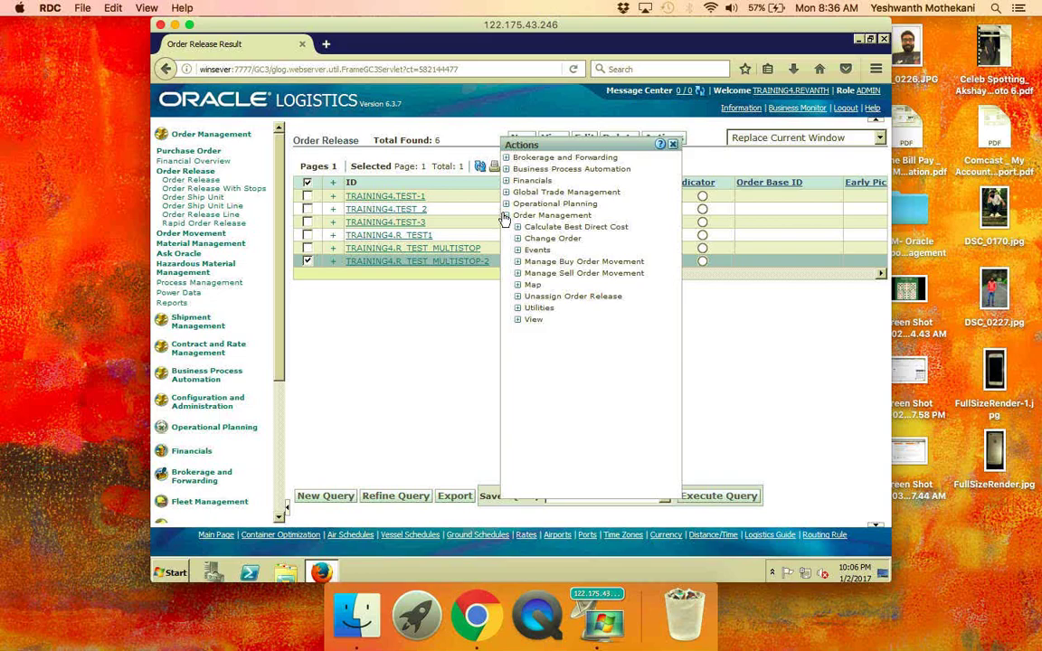
click(518, 308)
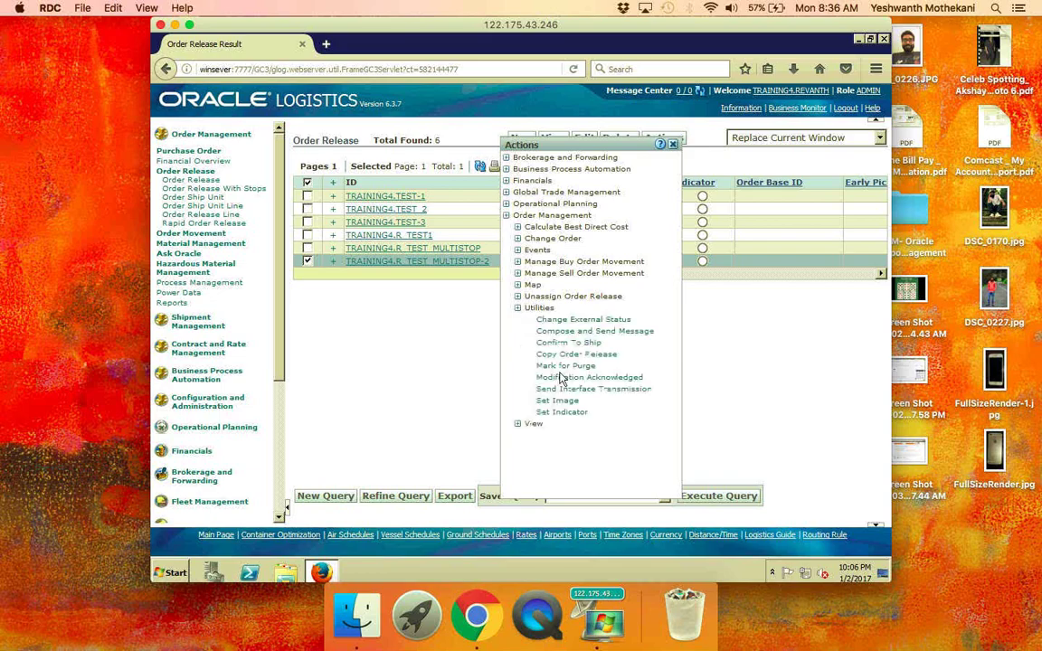
click(517, 297)
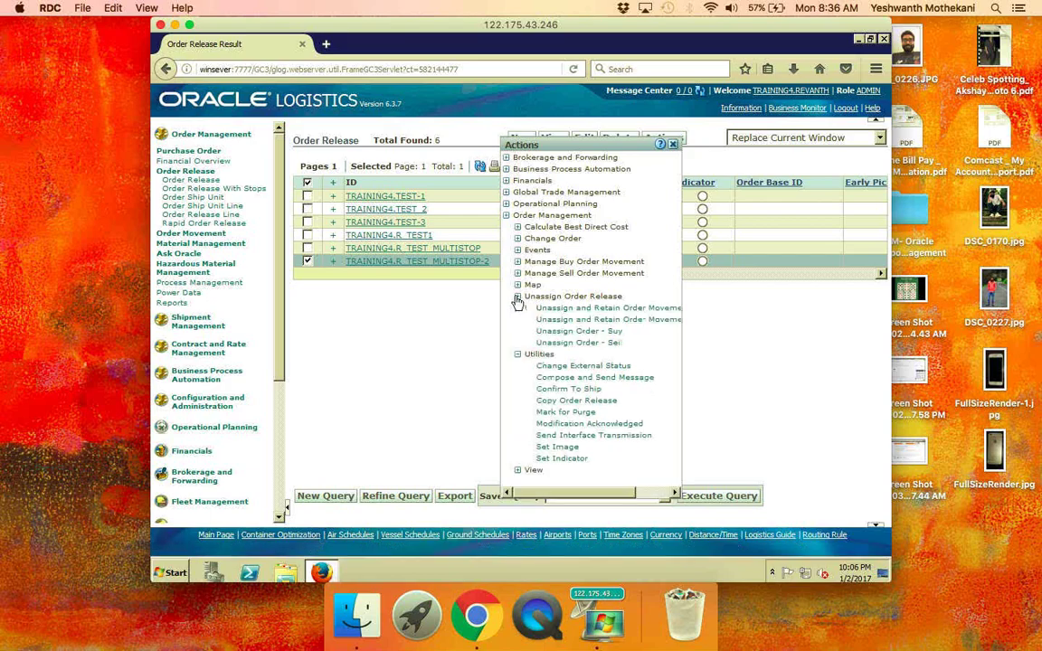
click(581, 333)
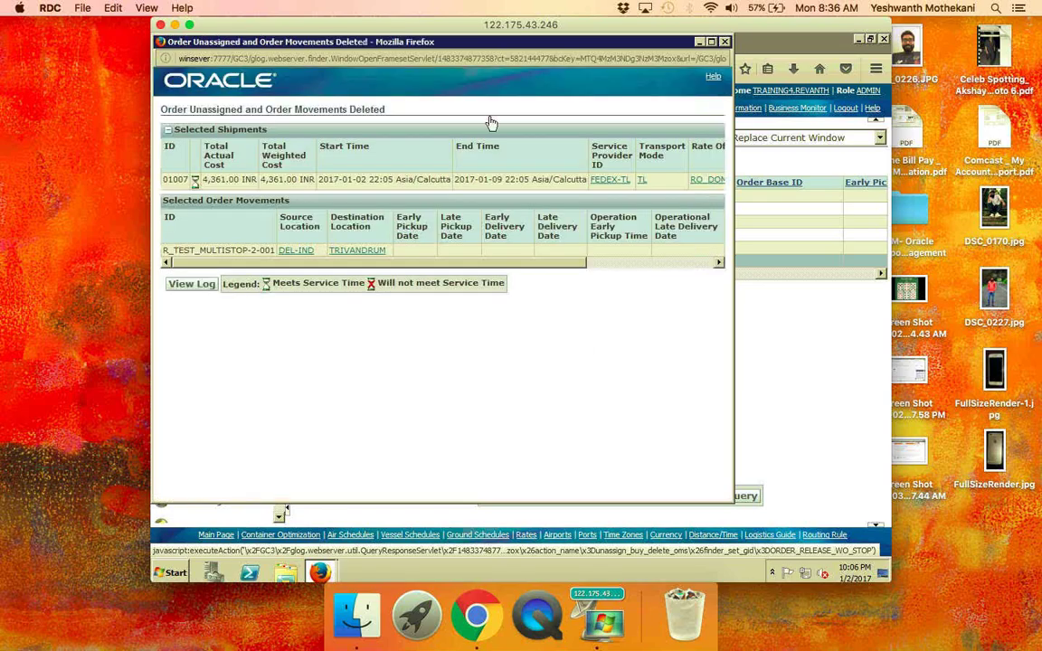
click(724, 42)
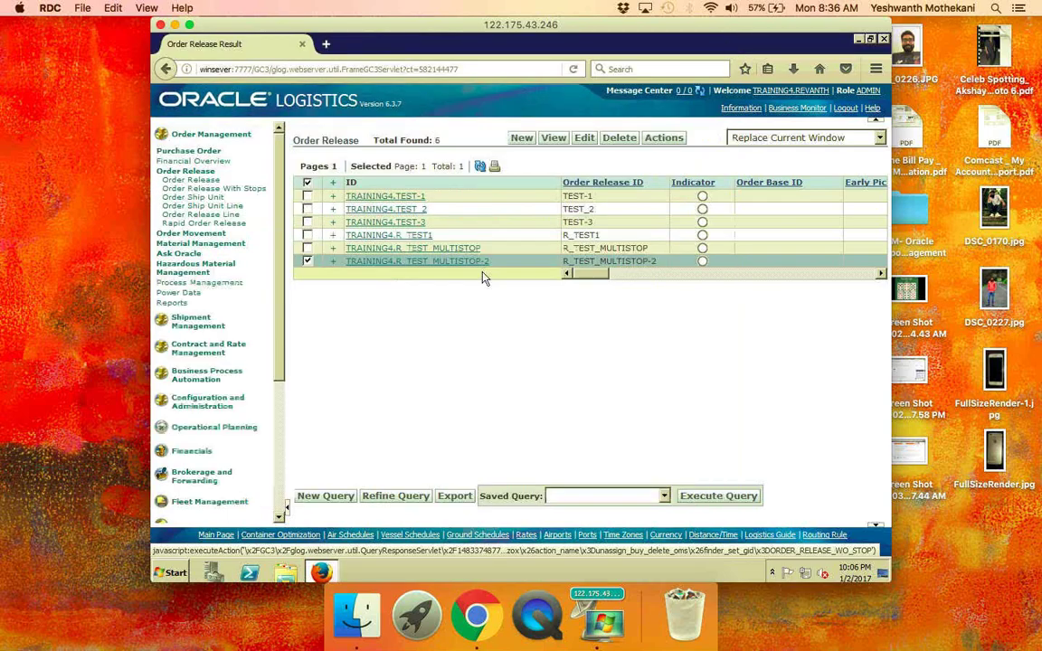
- Create a Multi-stop buy shipment from order releases R_TEST_MULTISTOP and R_TEST_MULTISTOP-2 together
click(307, 248)
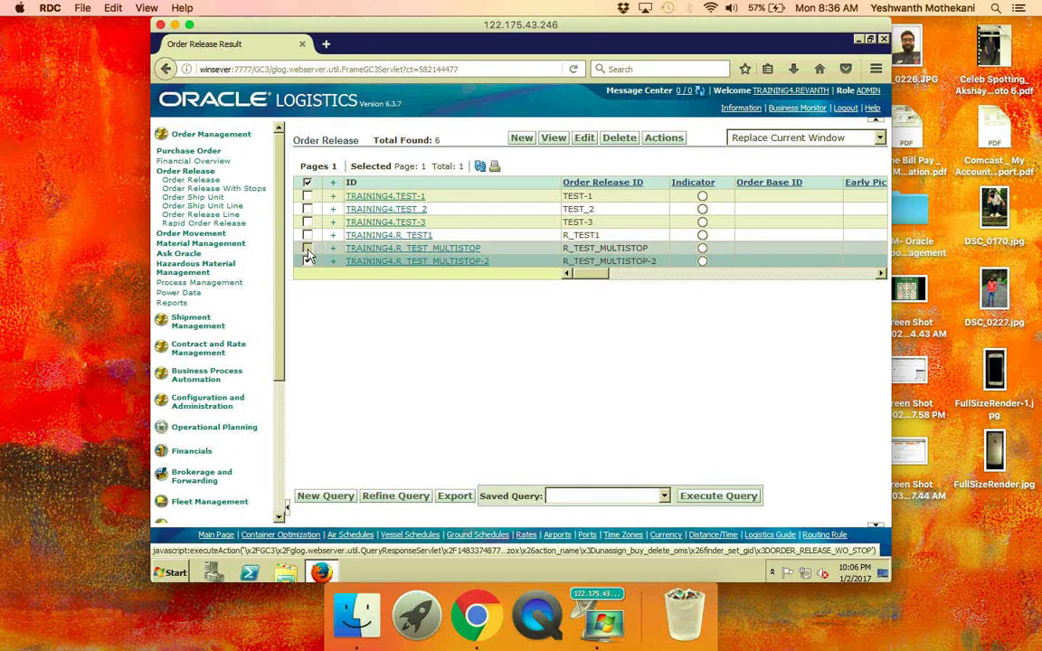
click(669, 142)
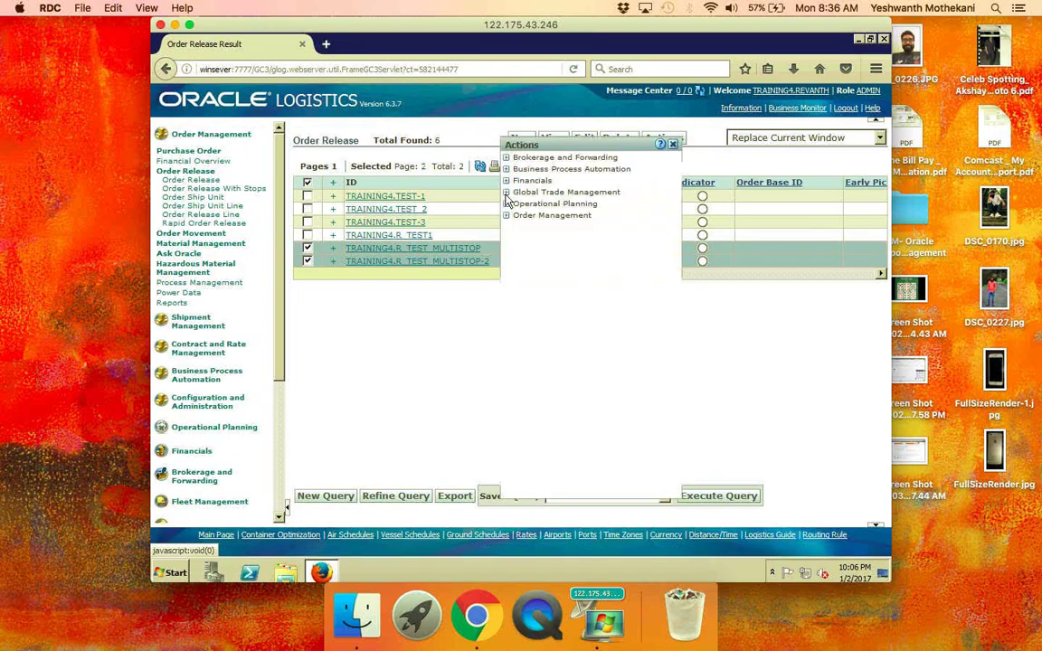
click(508, 204)
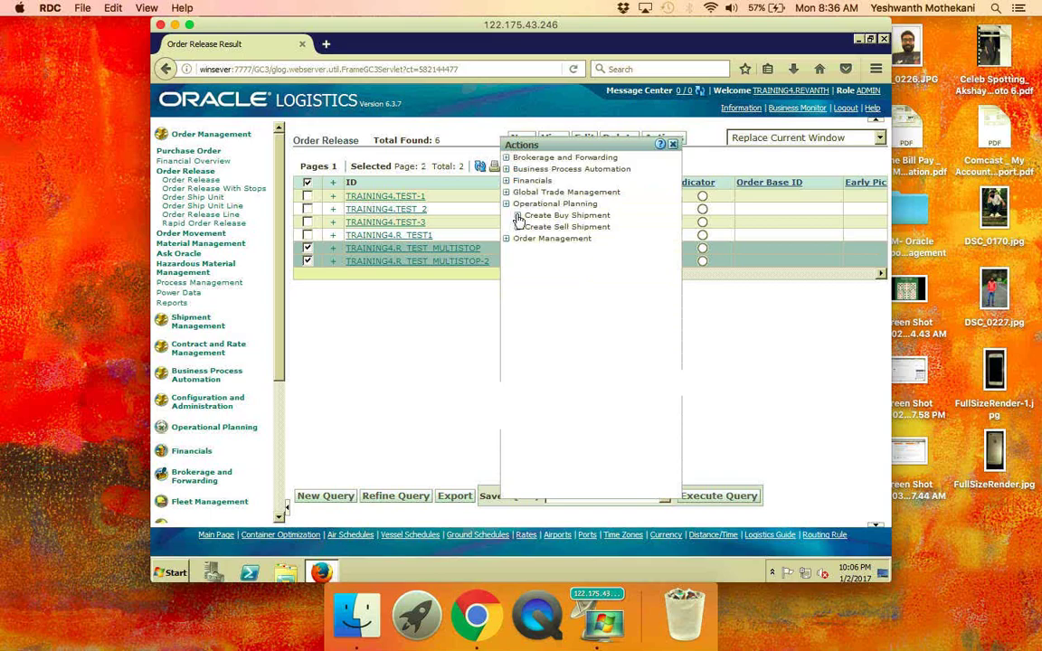
click(518, 217)
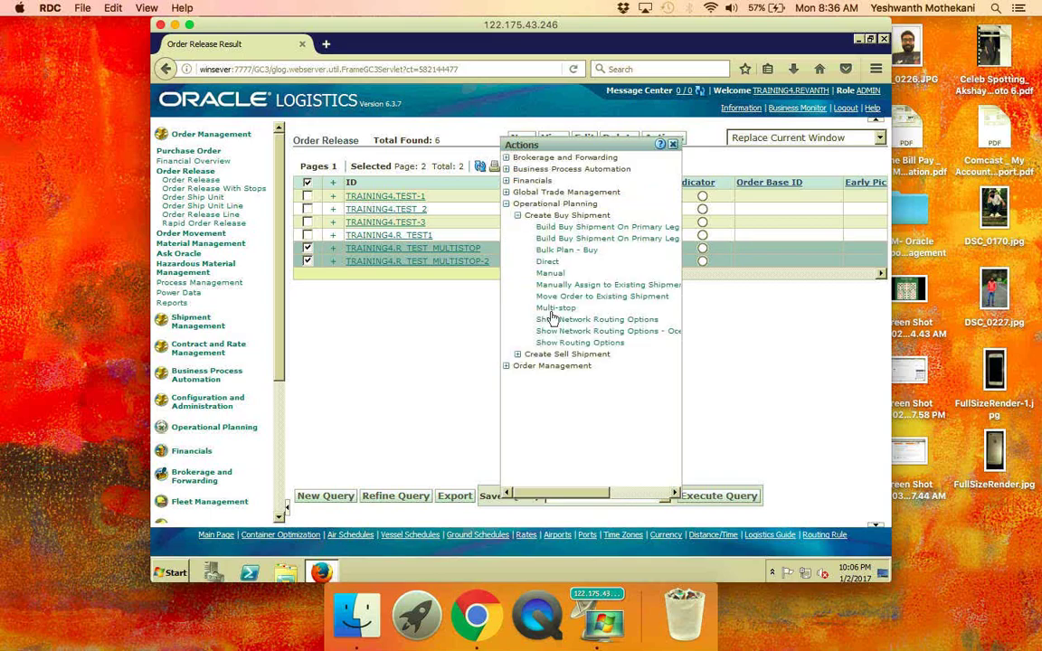
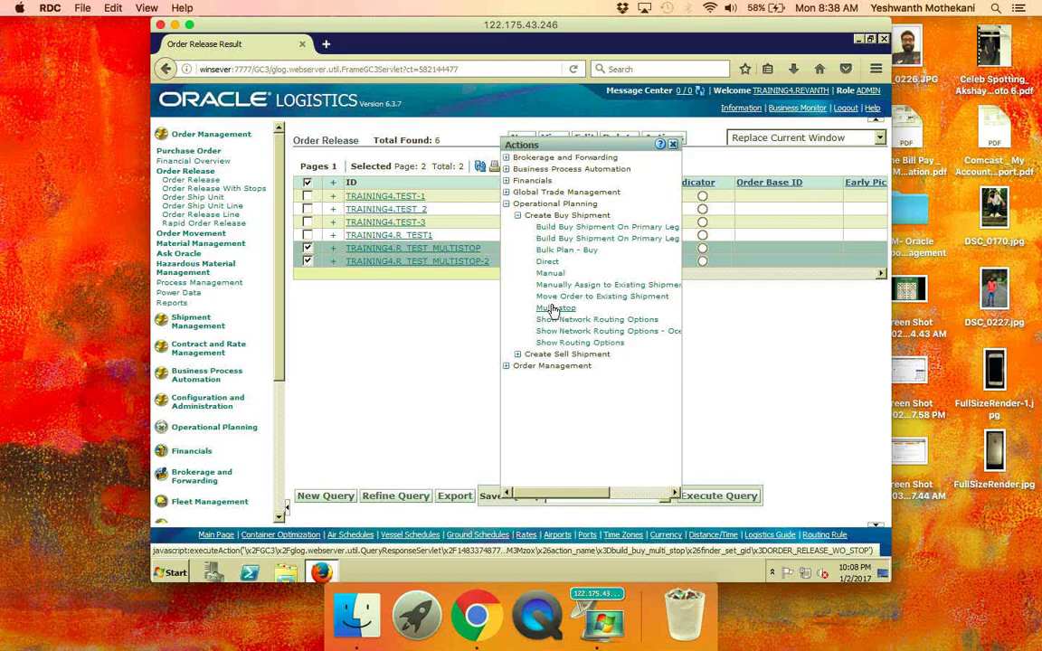
click(554, 309)
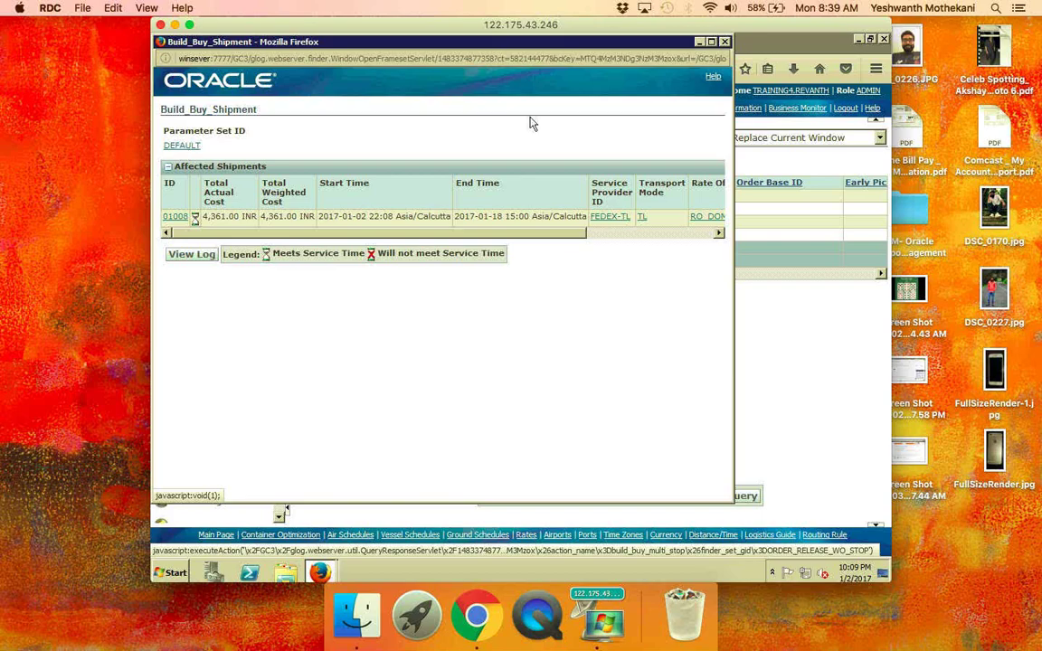
- Open the newly built buy shipment, review its equipment and shipment stops, and minimize the pop-up windows
click(176, 218)
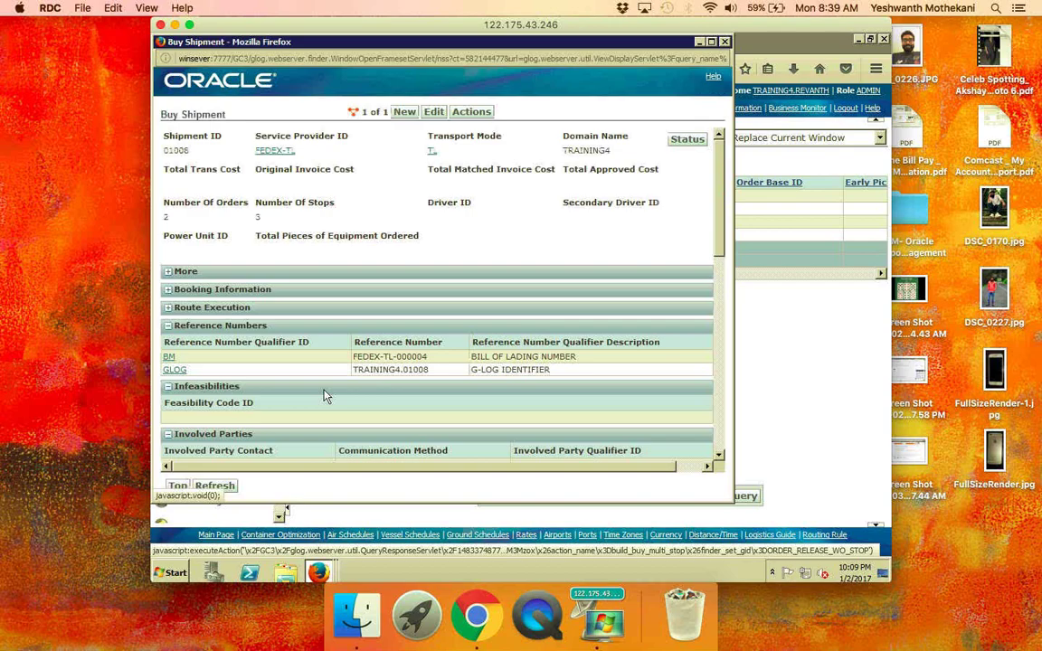
scroll(326, 396, down, 10)
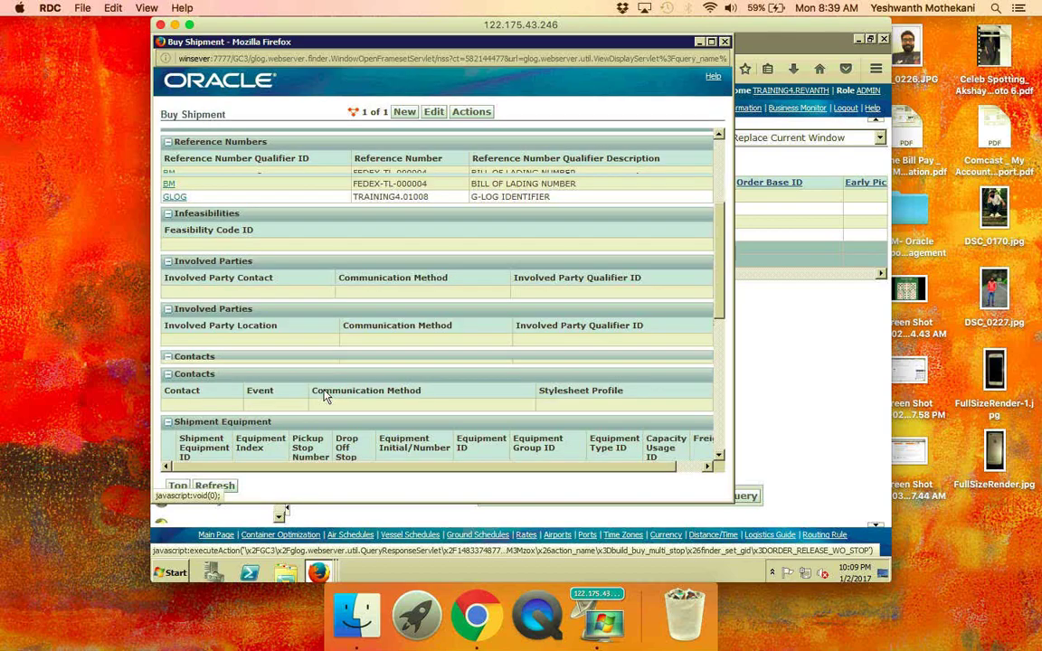
scroll(325, 393, down, 2)
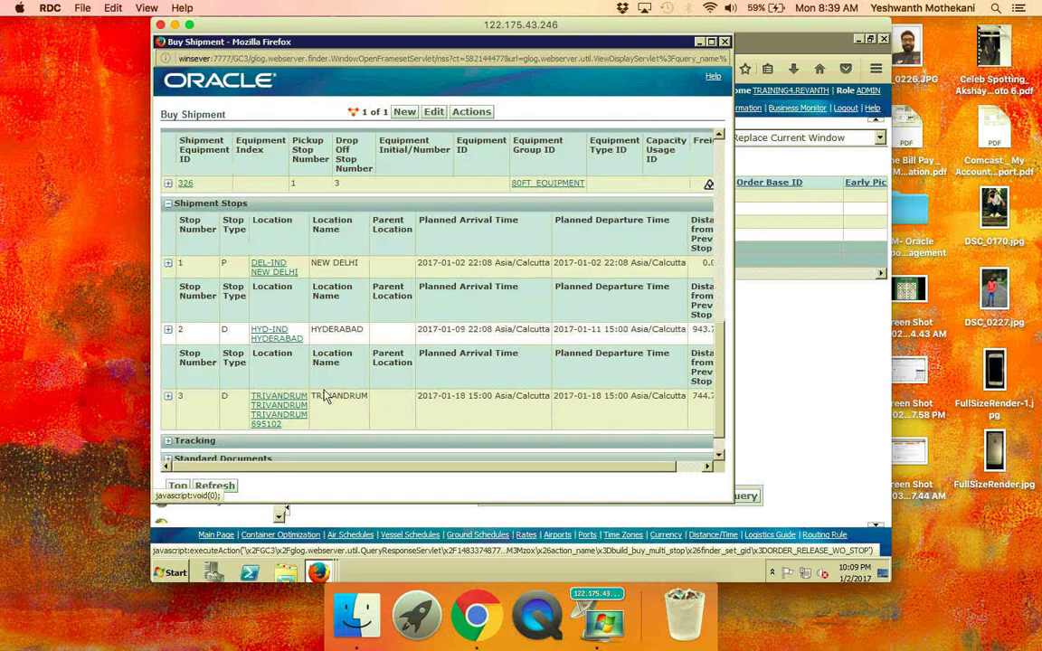
scroll(325, 396, down, 1)
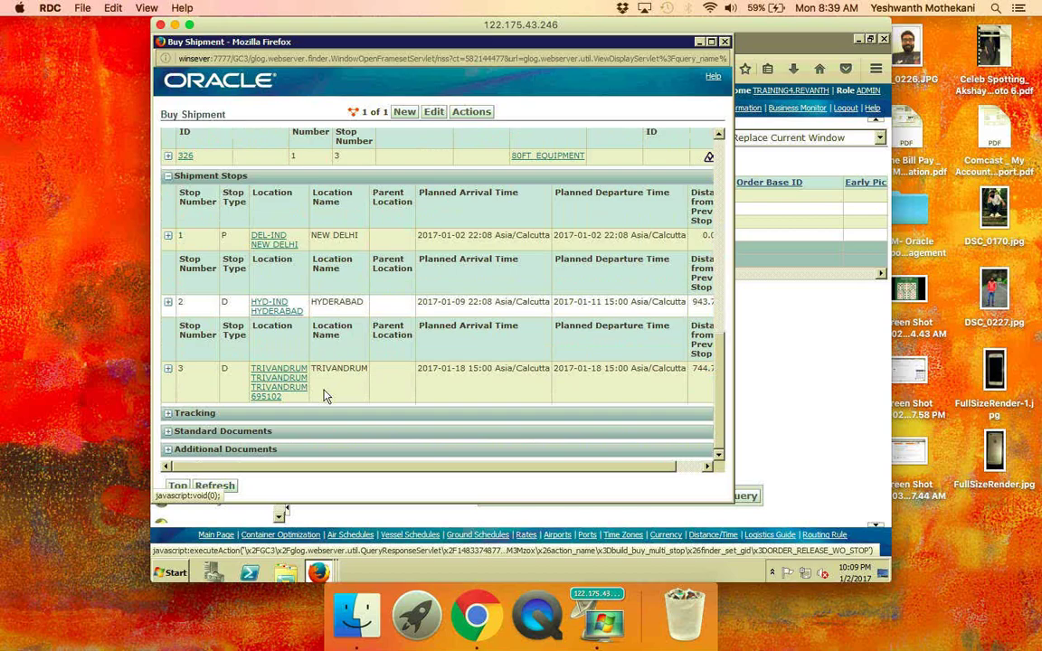
scroll(326, 395, up, 15)
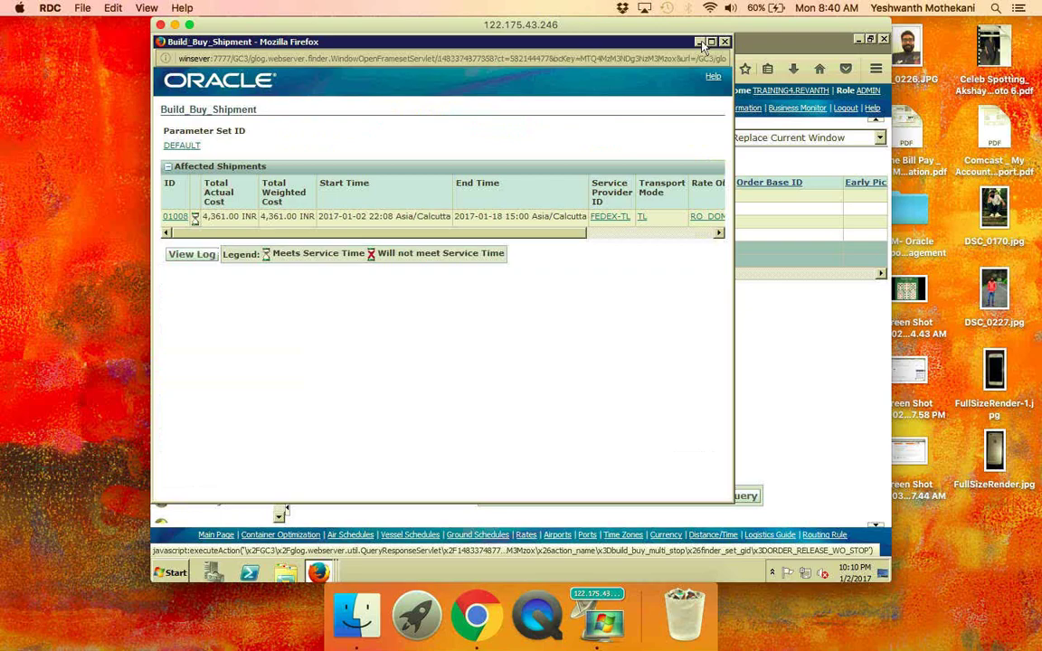
click(700, 43)
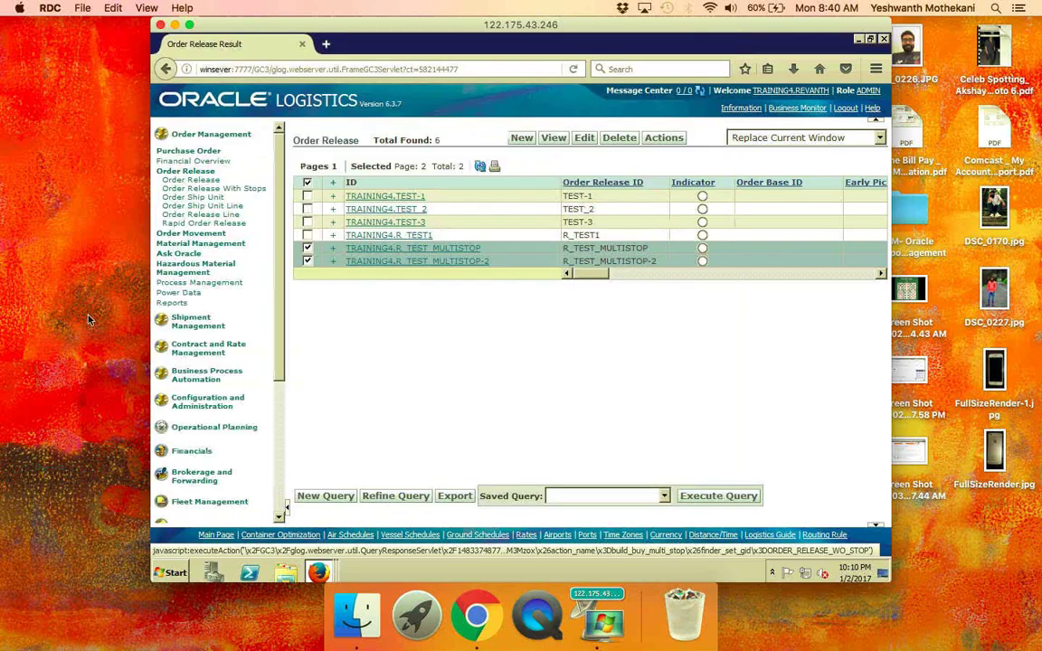
- Open the Rate Record finder in Contract Management under Contract and Rate Management
click(192, 359)
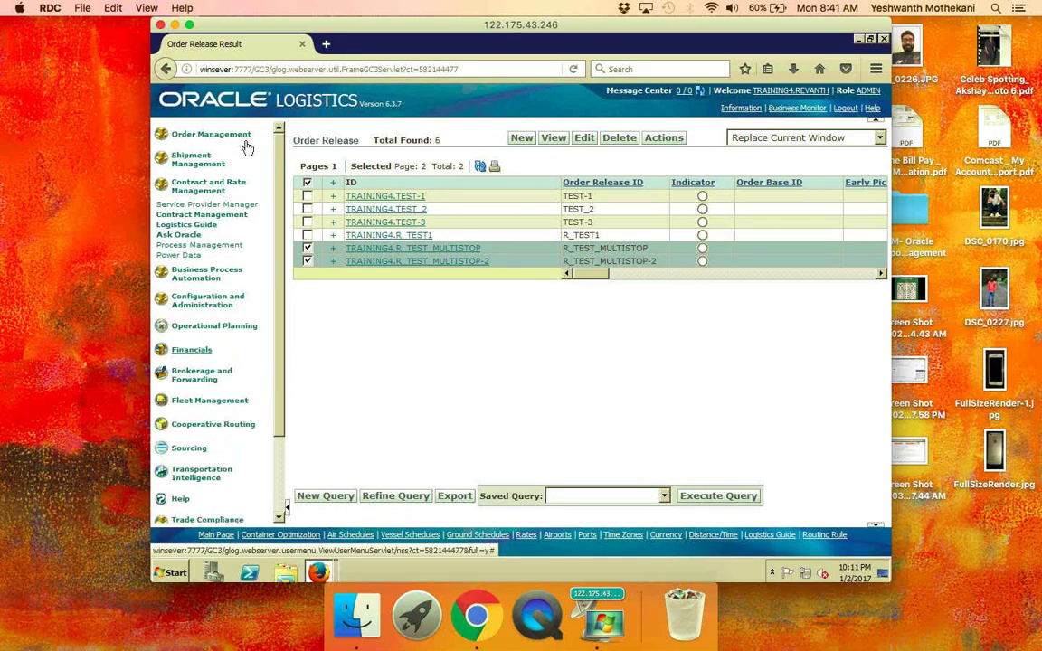
click(203, 216)
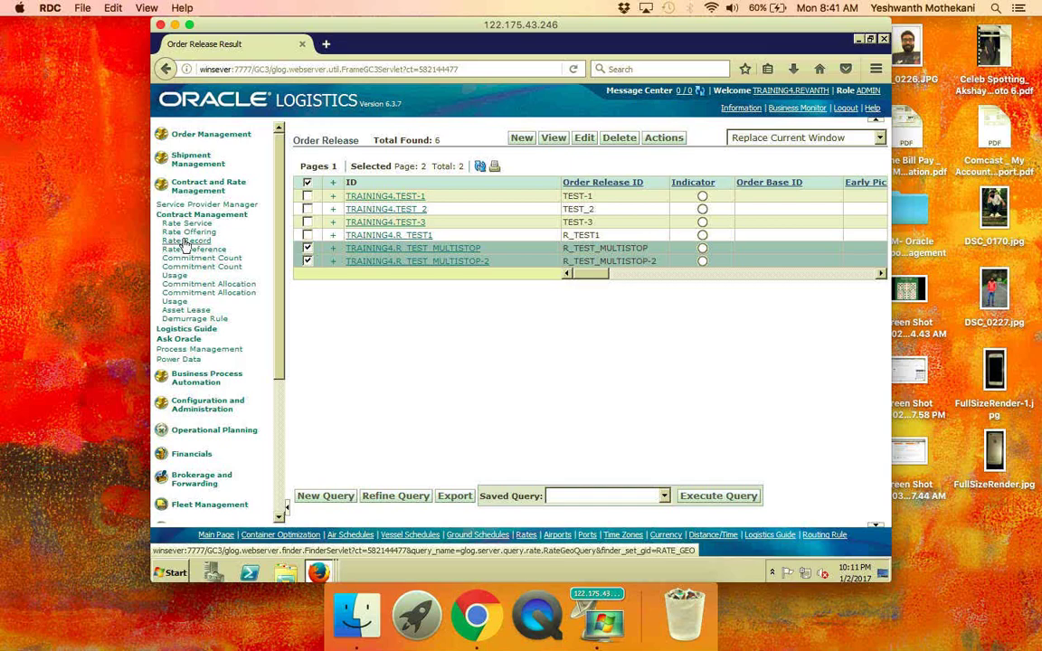
click(186, 242)
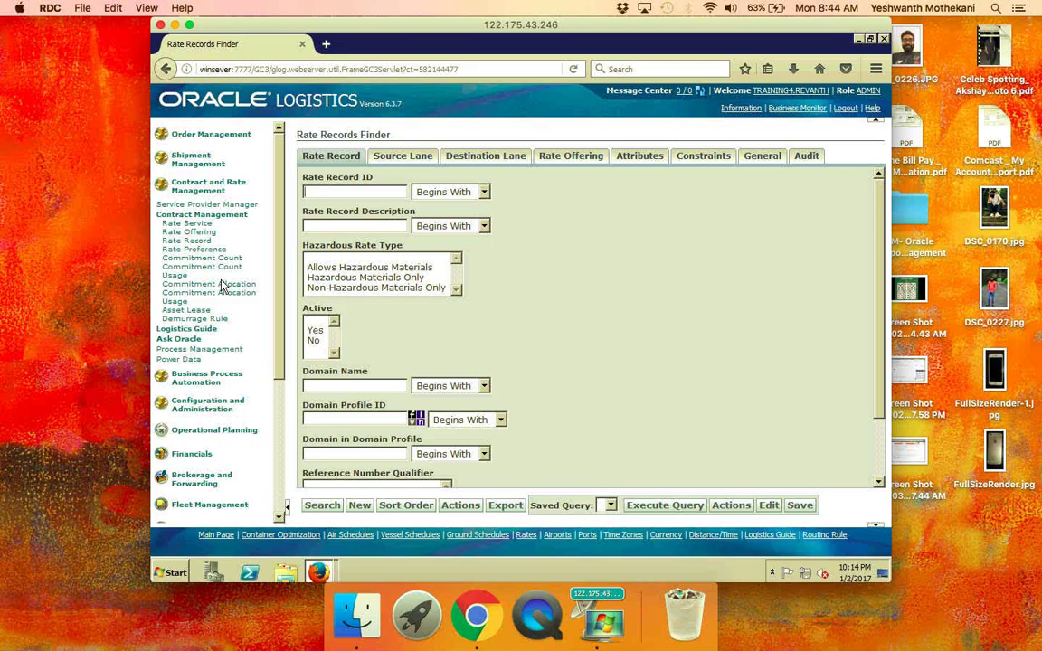
- Search all rate offerings in Contract Management, open TRAINING4.RO_DOM_CON_CON-1, and review its header fields
click(198, 234)
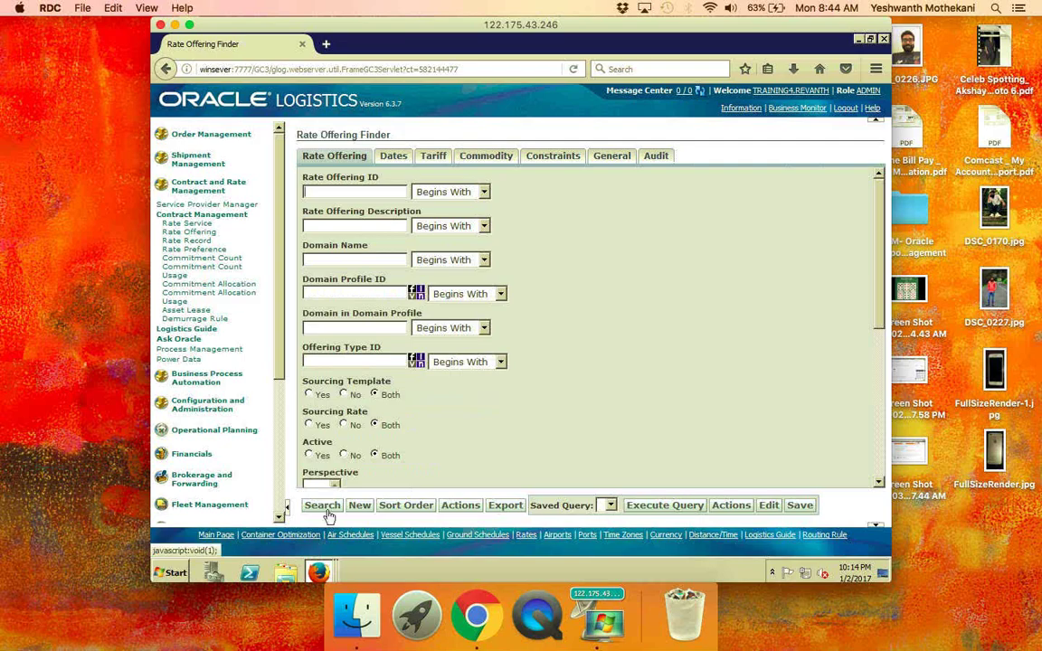
click(323, 505)
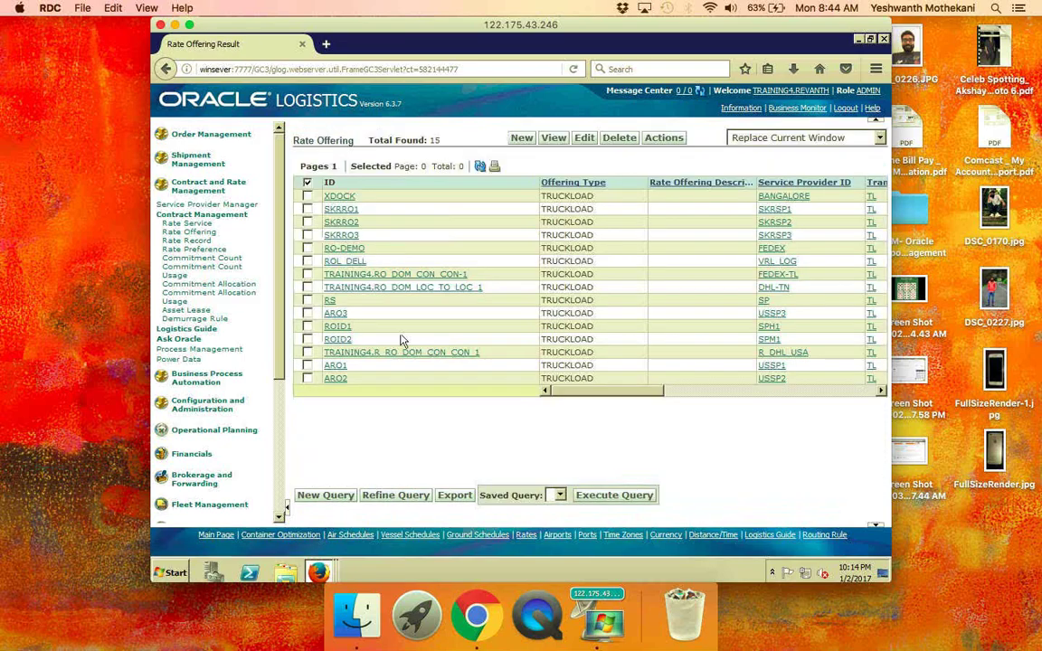
click(429, 276)
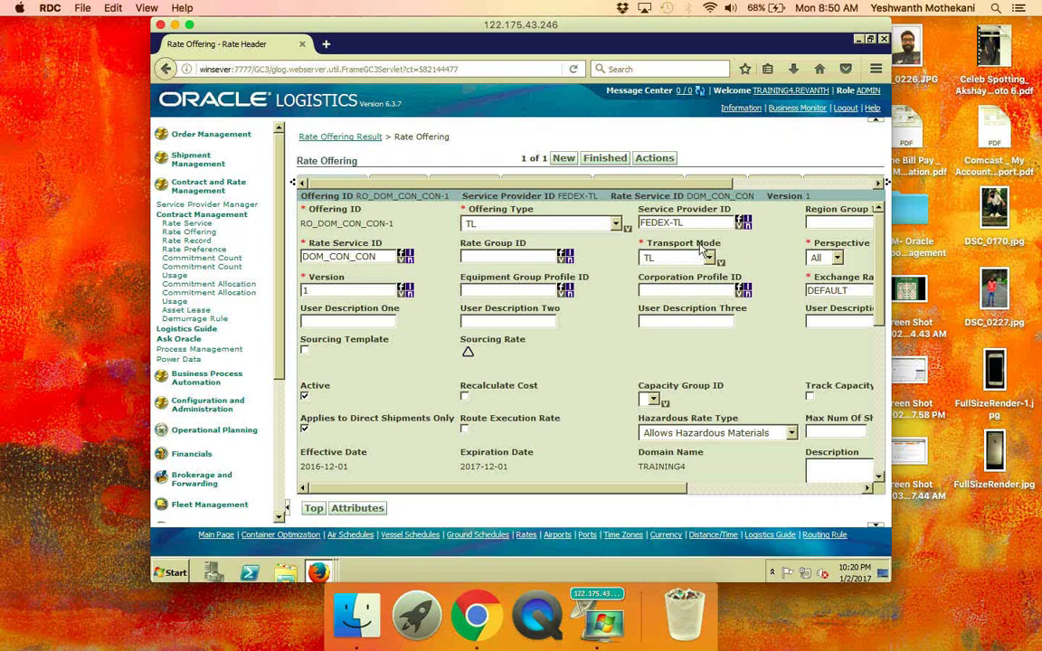
scroll(702, 251, down, 3)
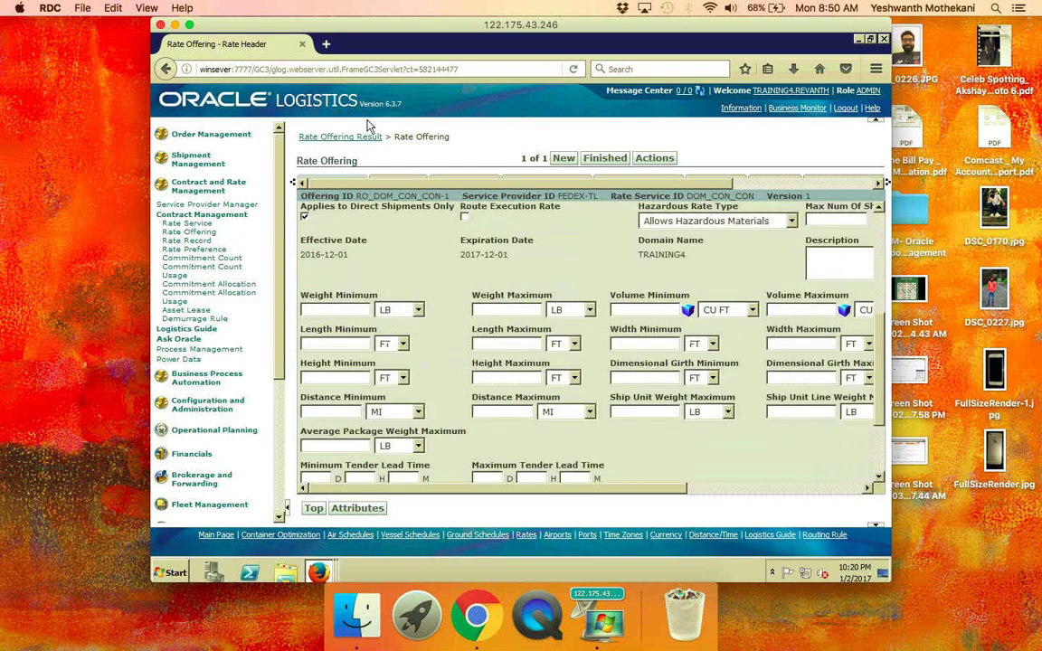
click(871, 41)
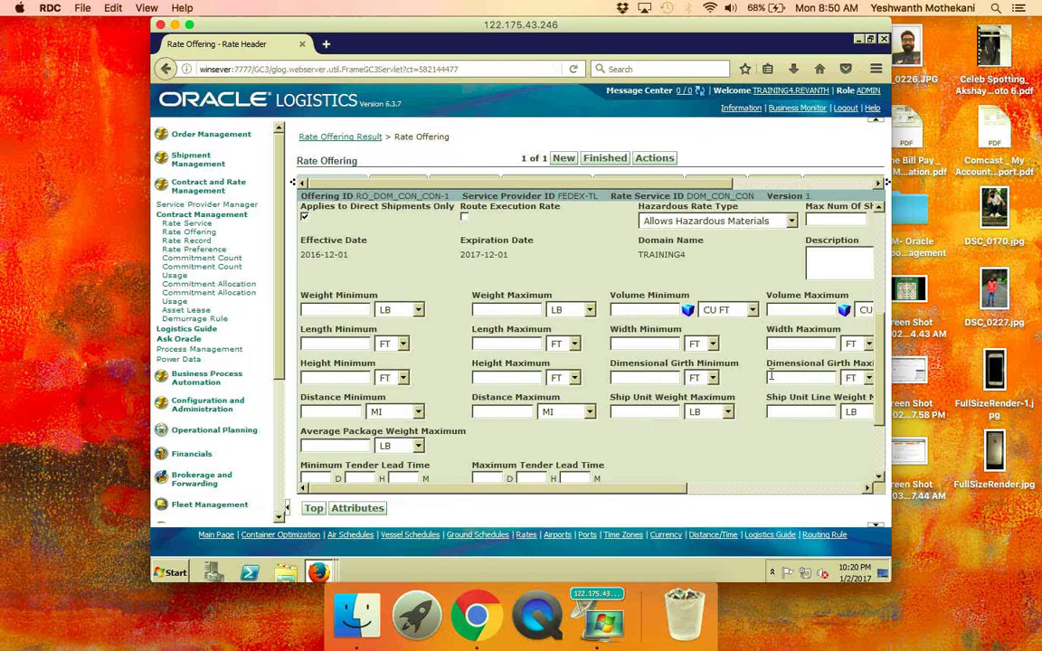
scroll(711, 210, down, 3)
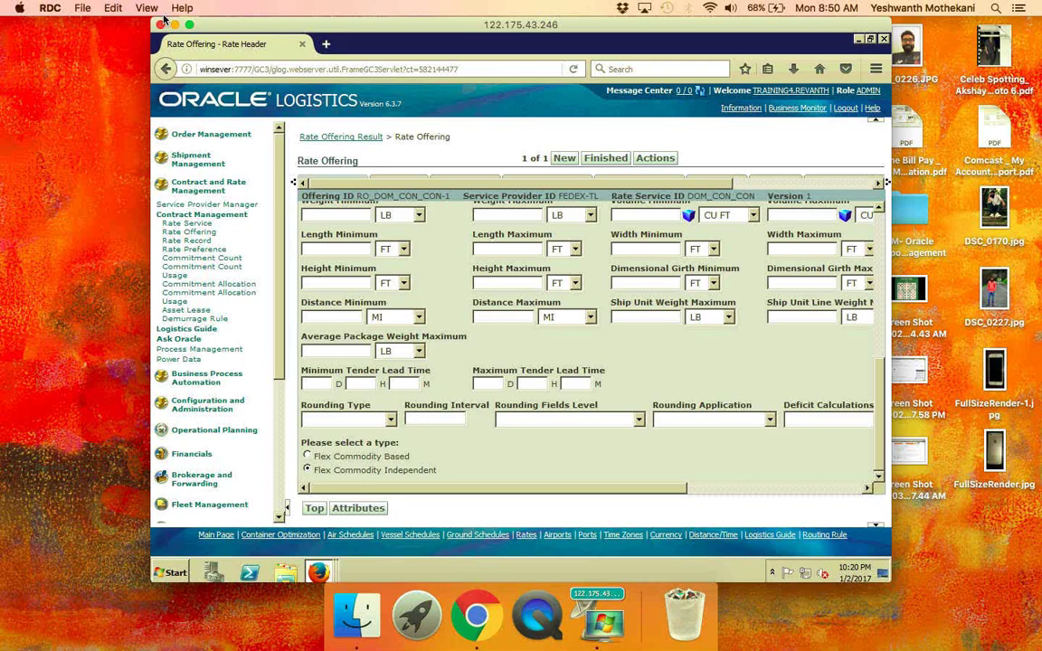
click(47, 8)
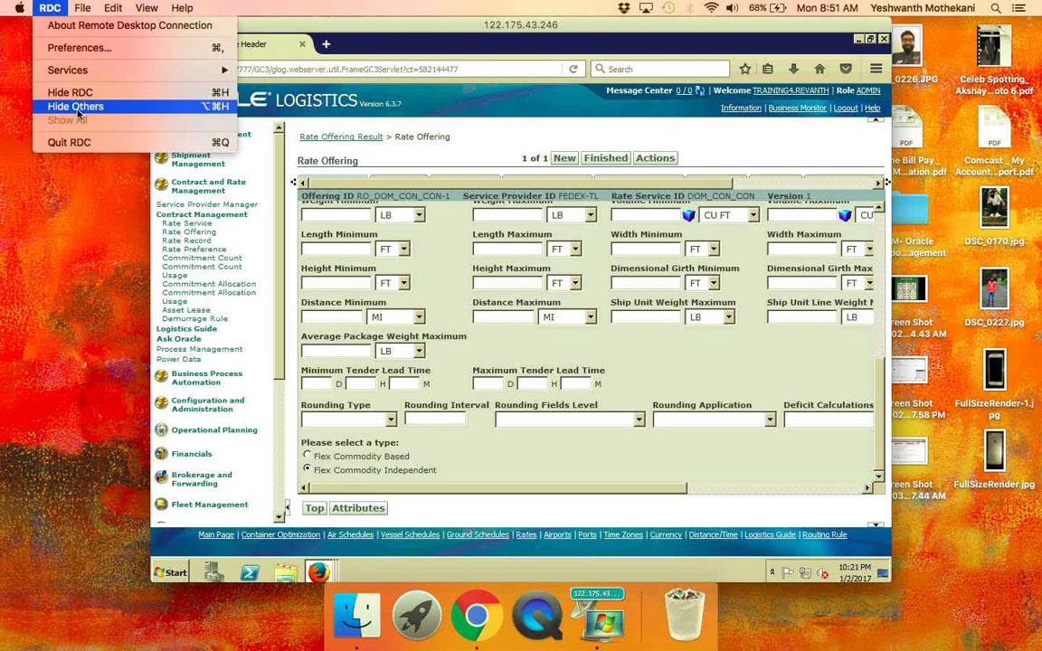
click(75, 48)
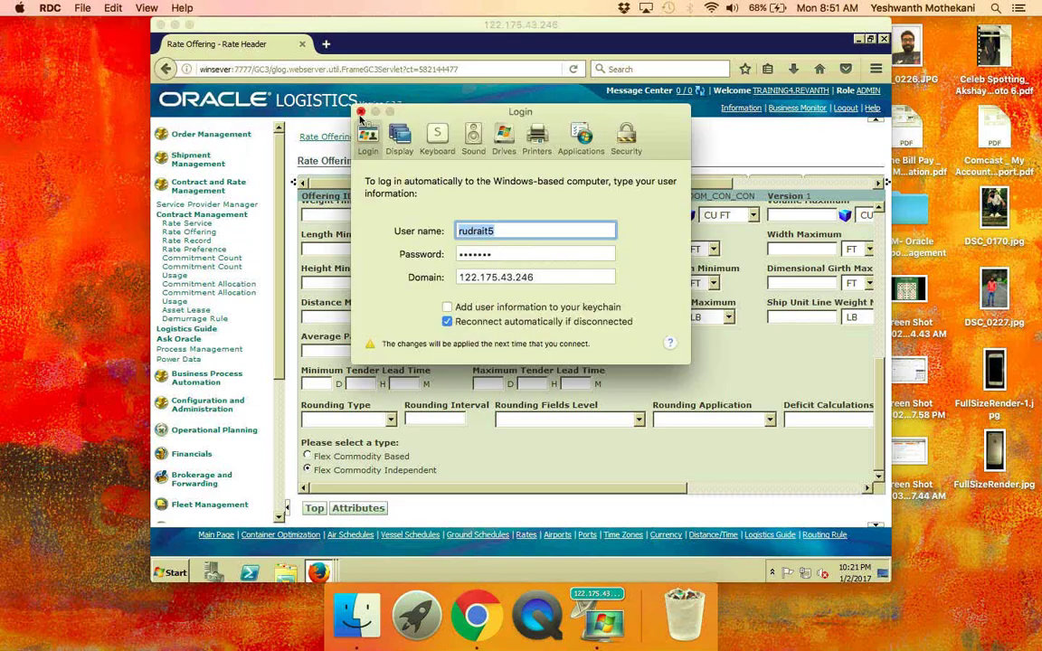
click(360, 112)
- Switch the remote desktop session to full screen
click(145, 8)
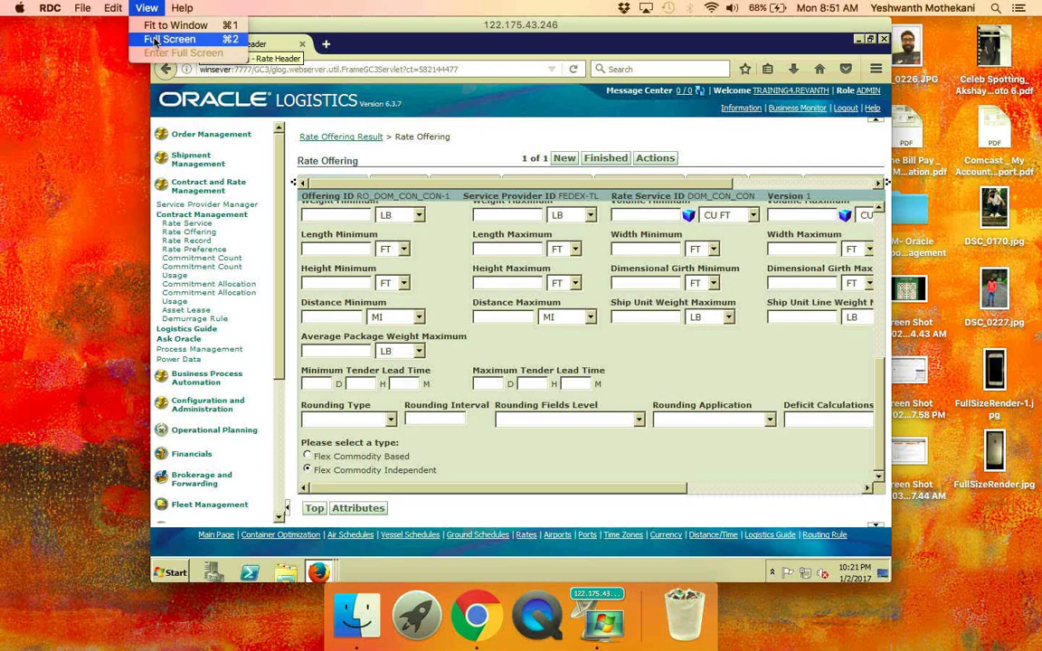
click(163, 40)
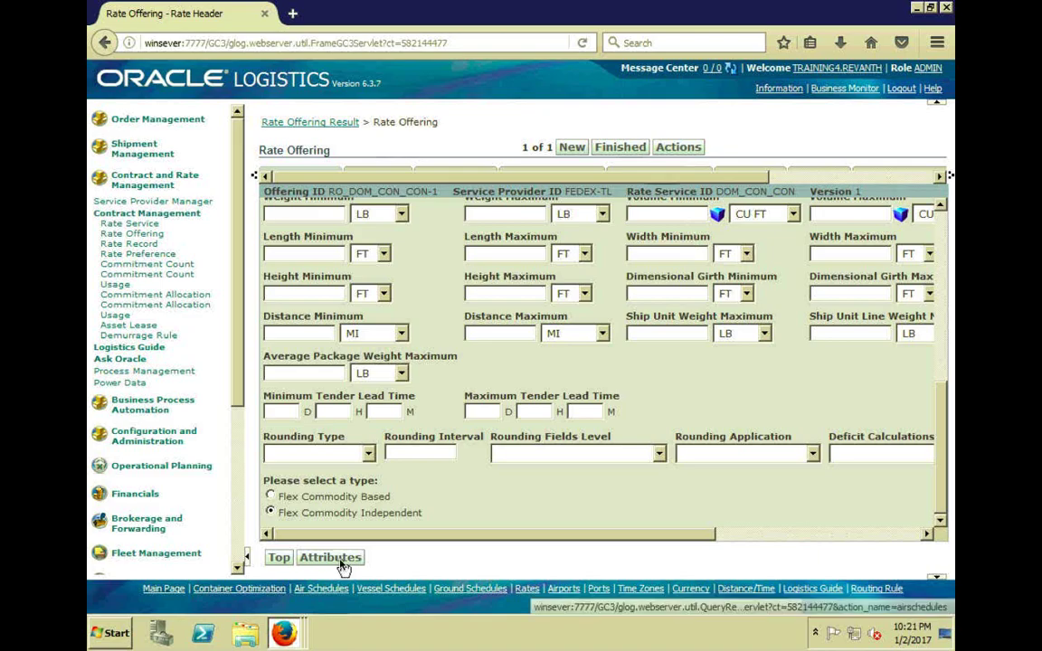
key(super+Tab)
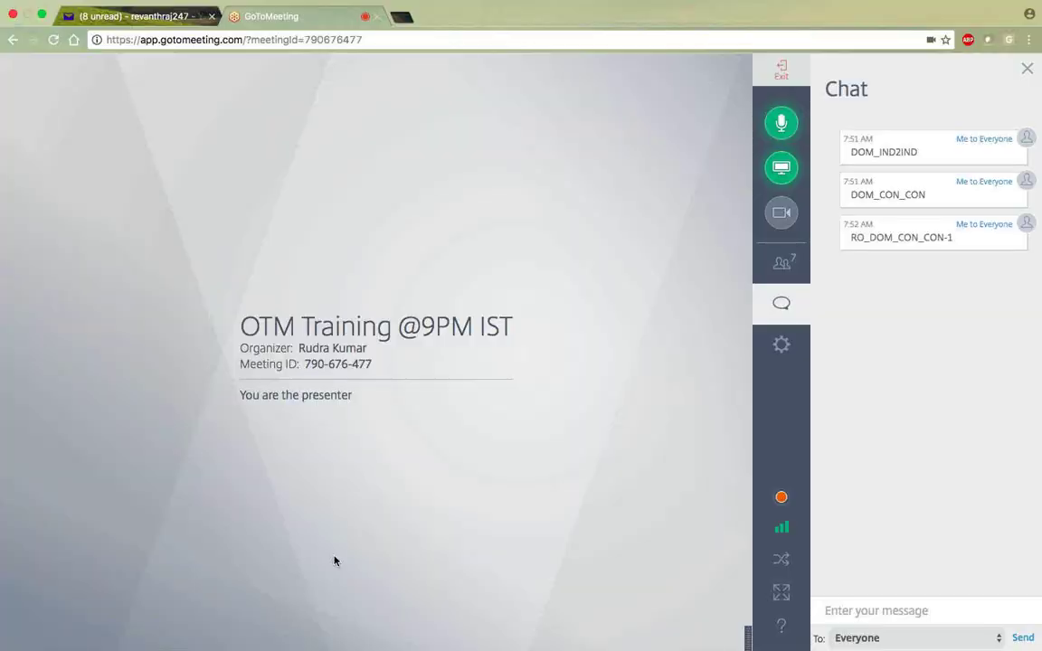
key(ctrl+Left)
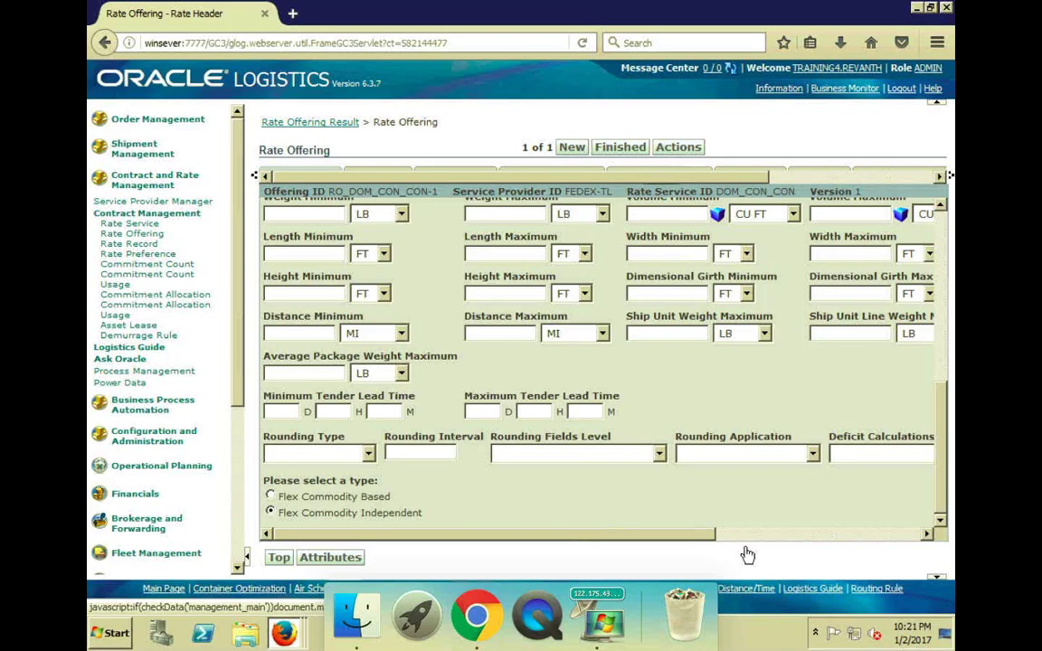
key(ctrl+Right)
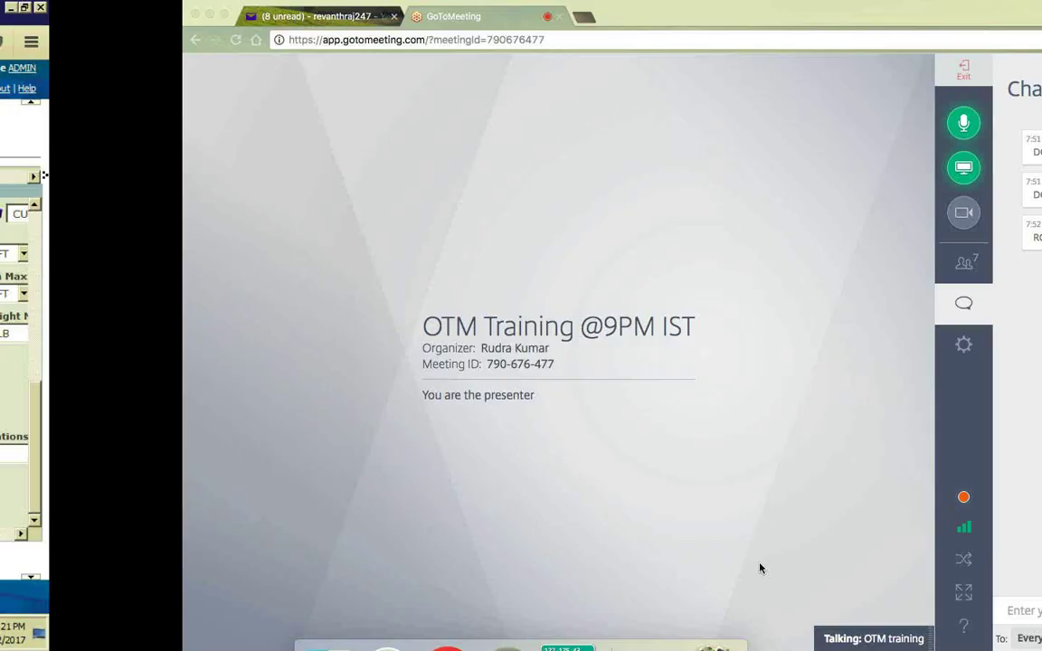
key(ctrl+Left)
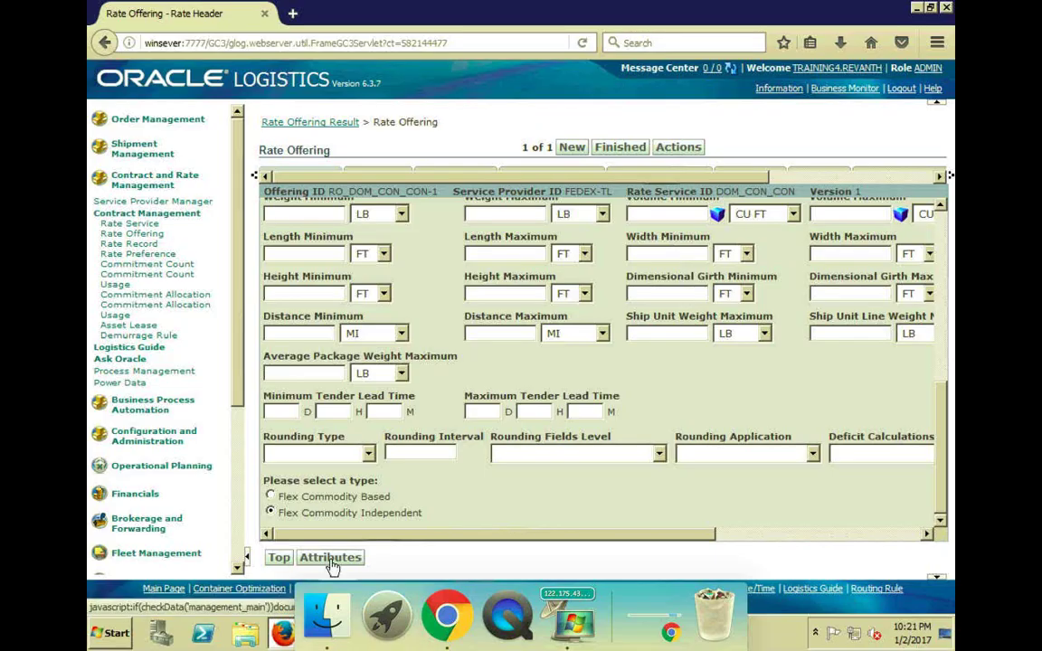
- In the rate offering's attributes, set Stops Included in Rate to 2, Total All Stops to 2, Pickup Stops to 1 and Delivery Stops to 1
click(331, 558)
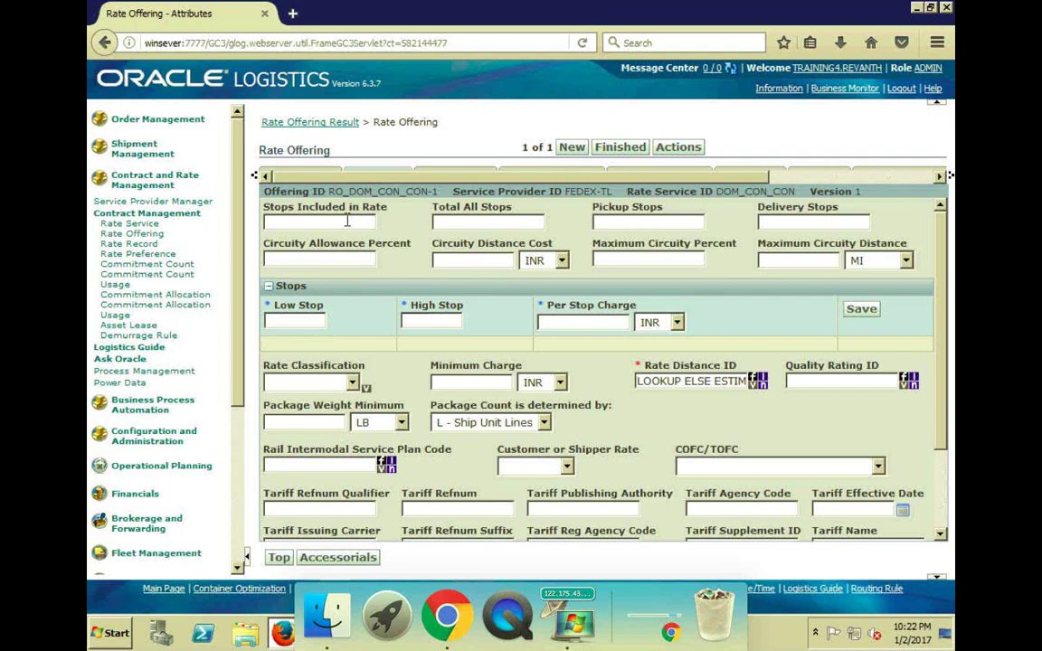
text(2)
text(2)
click(660, 223)
text(1)
click(842, 222)
text(1)
- Add a stops row with Low Stop 1, High Stop 5 and a Per Stop Charge of 200 INR
click(322, 318)
text(1)
click(429, 320)
text(5)
click(570, 323)
text(20)
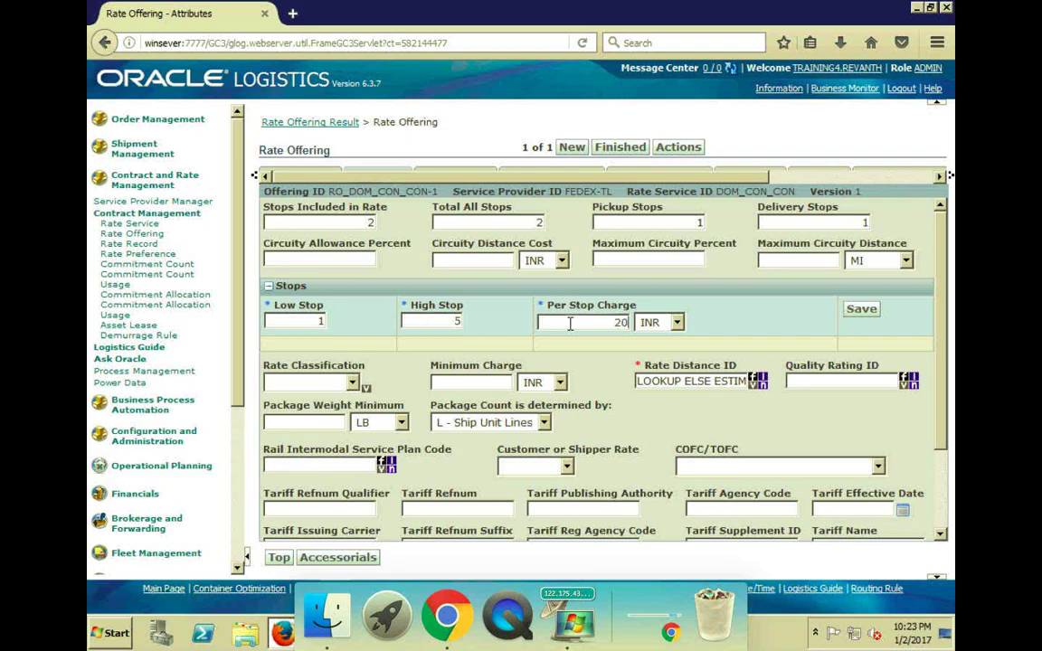
text(0)
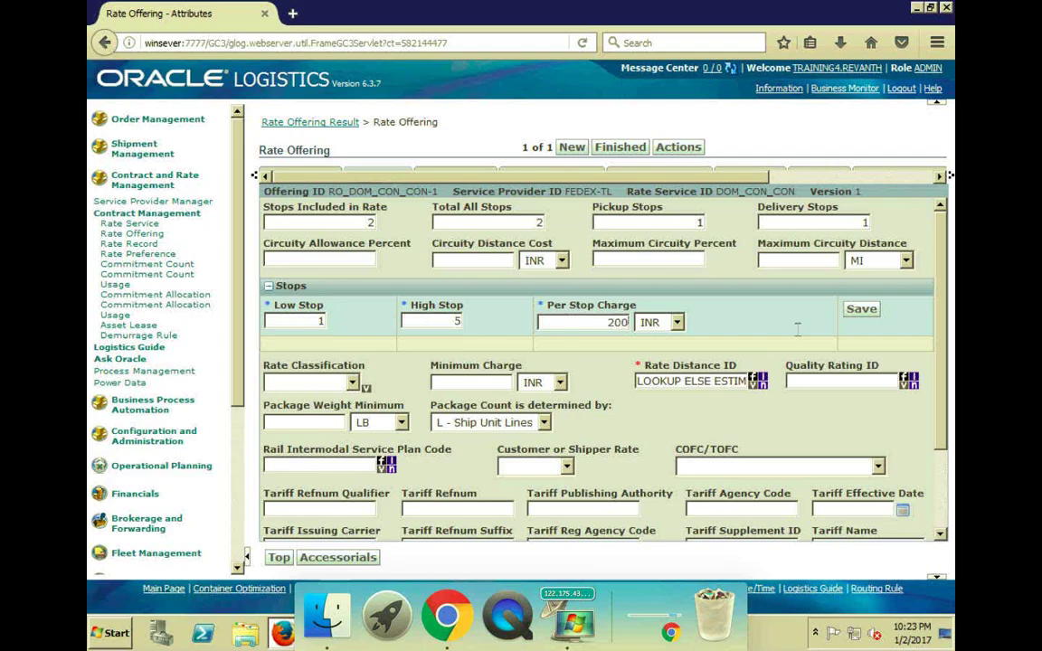
click(864, 310)
click(861, 311)
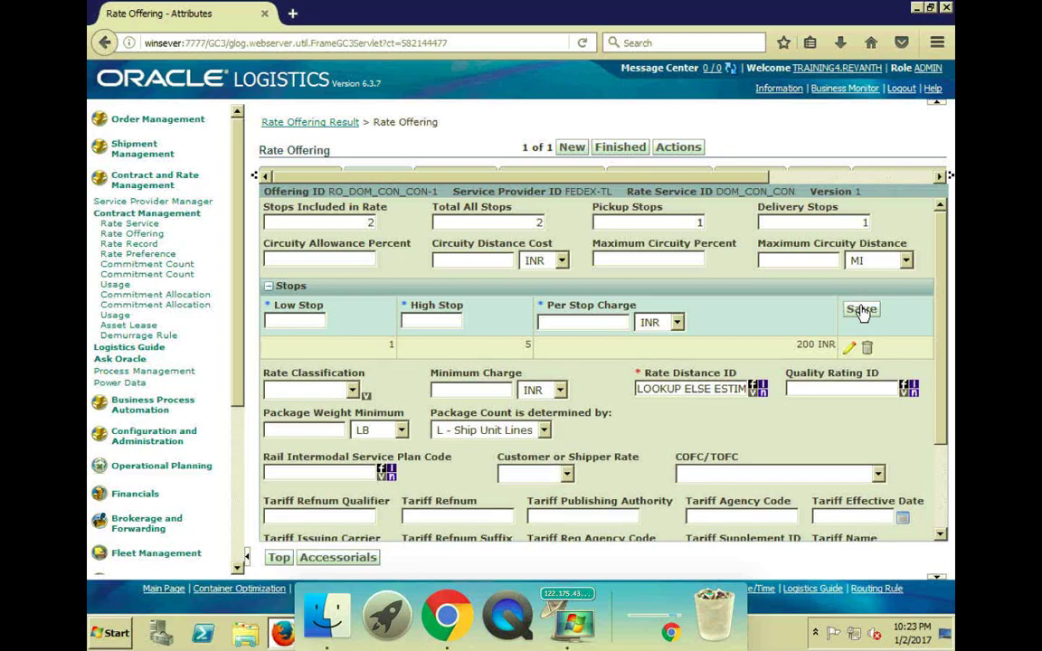
- Add a stops row for stops 6 to 10 with a Per Stop Charge of 300 INR and save the rate offering
text(6)
click(459, 322)
text(10)
text(33)
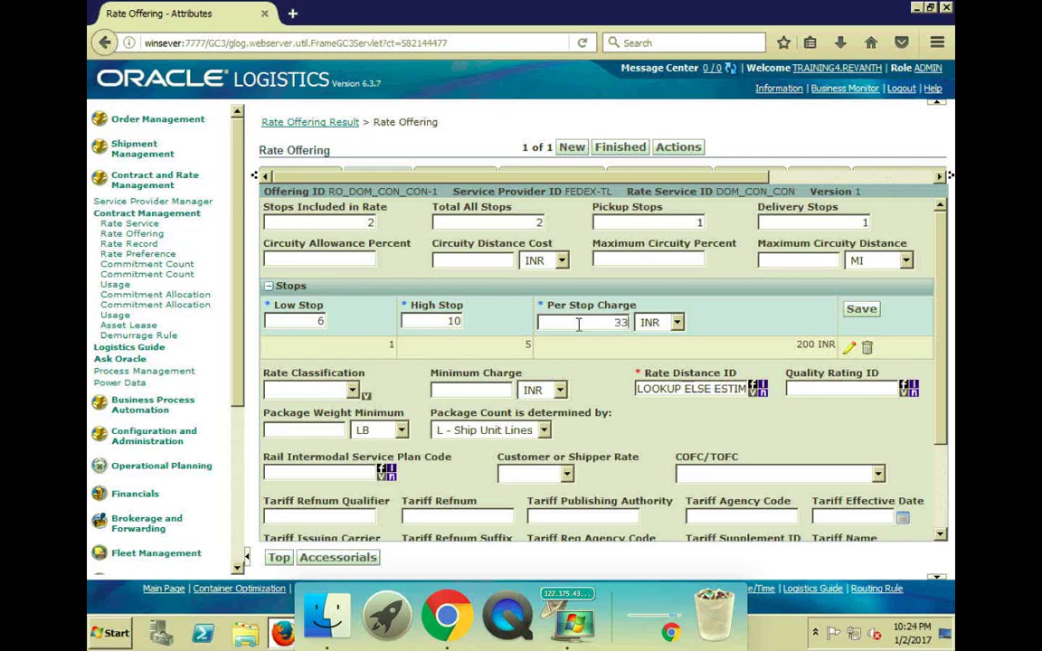
key(BackSpace)
text(00)
click(860, 317)
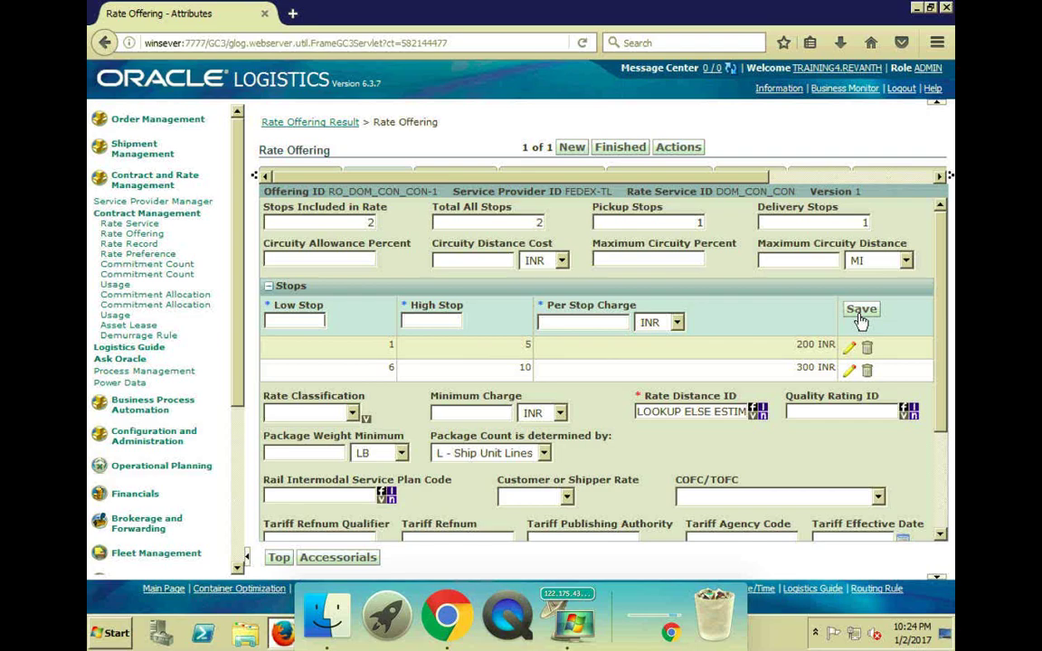
click(623, 148)
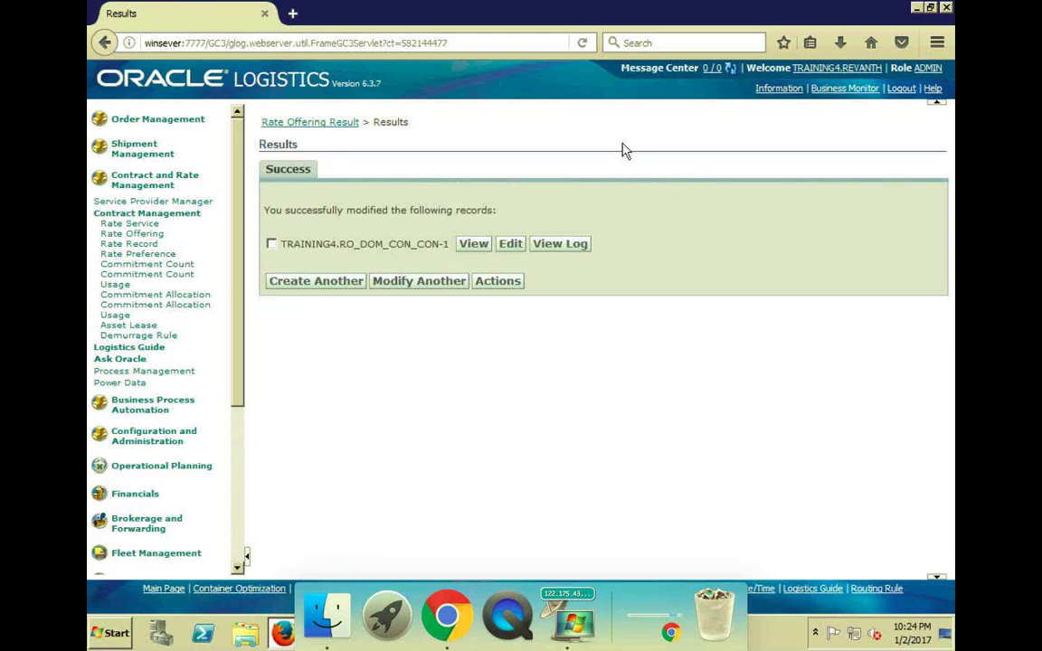
- Open the Order Release finder under Order Management and search for all order releases
click(165, 122)
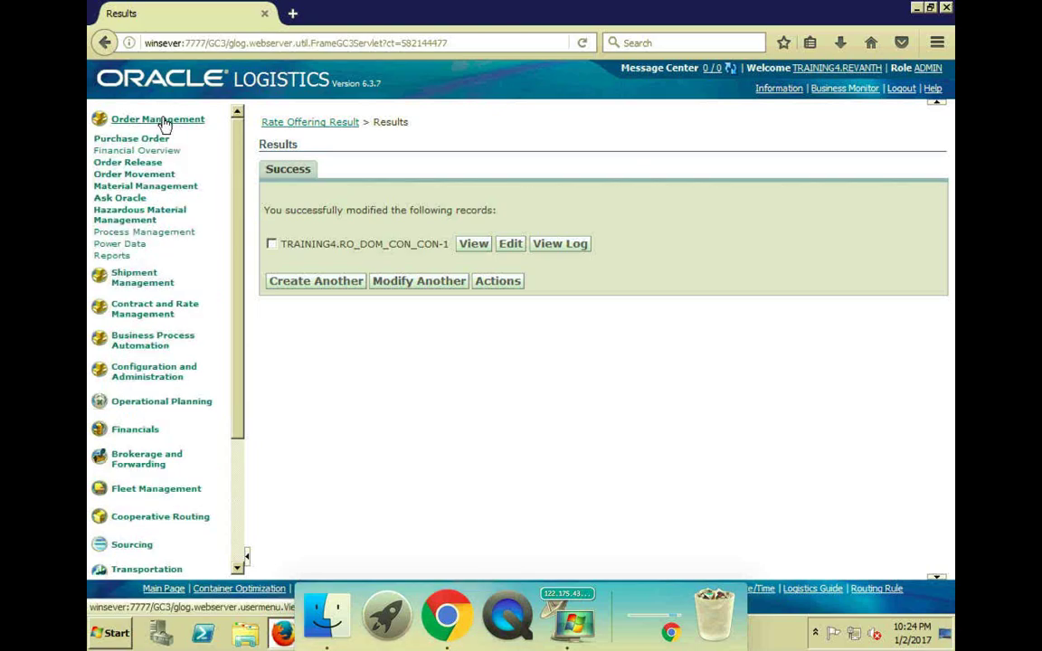
click(129, 165)
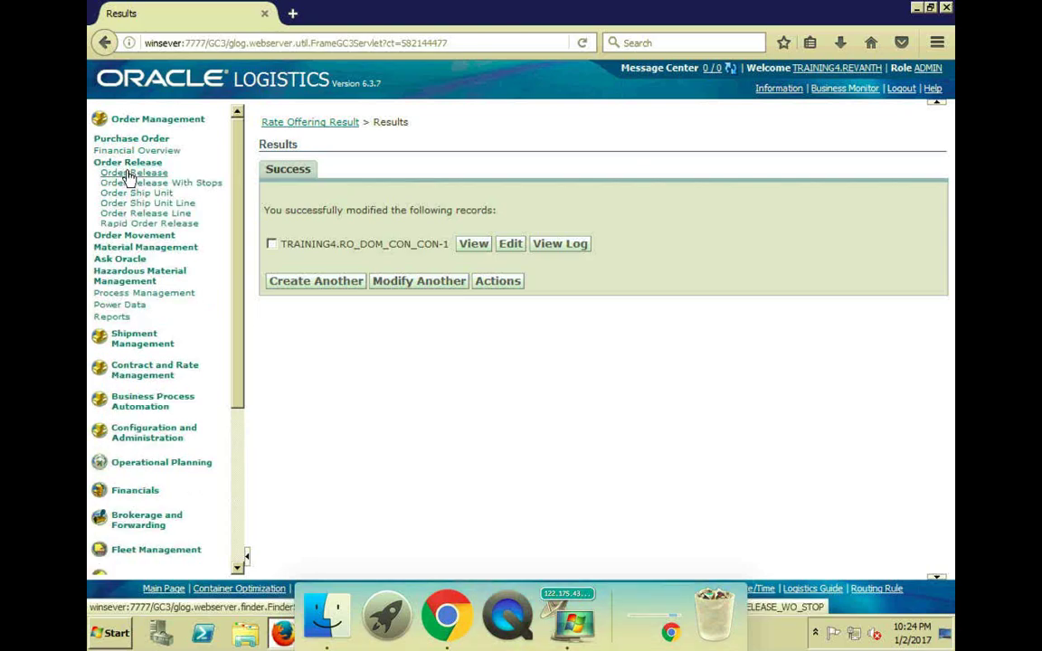
click(129, 174)
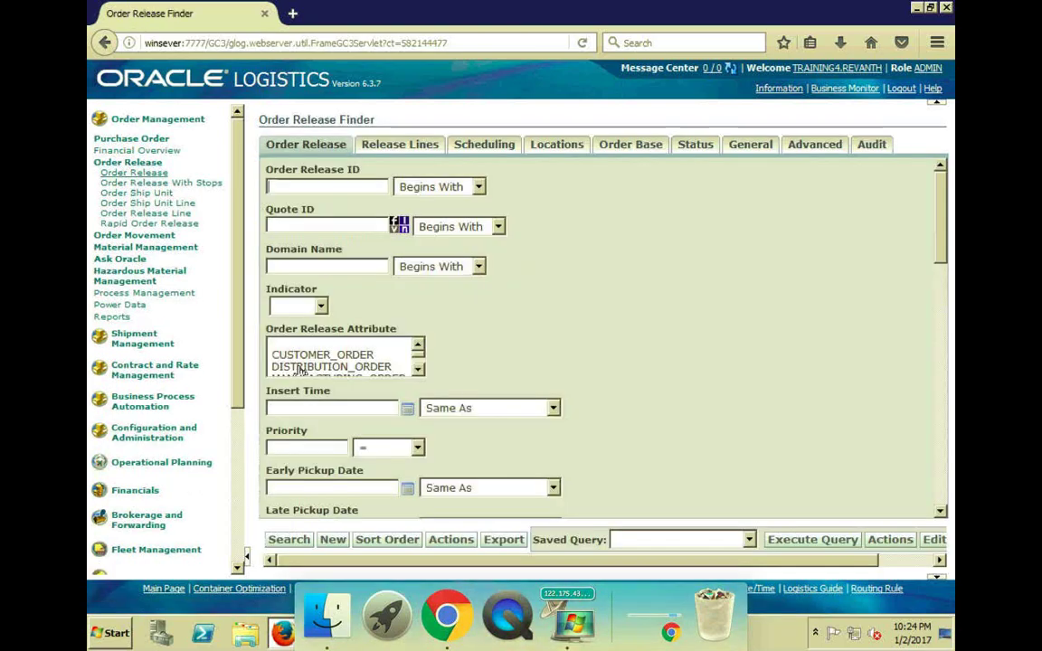
click(286, 541)
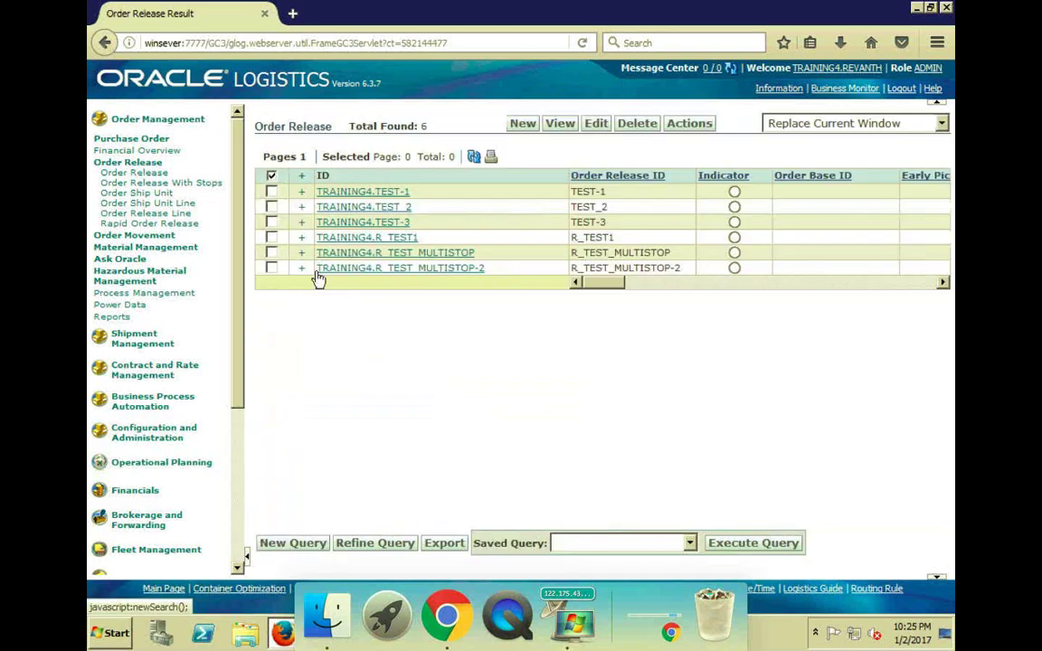
- Select order release R_TEST_MULTISTOP, run Unassign Order - Buy on it, and close the result window
click(272, 253)
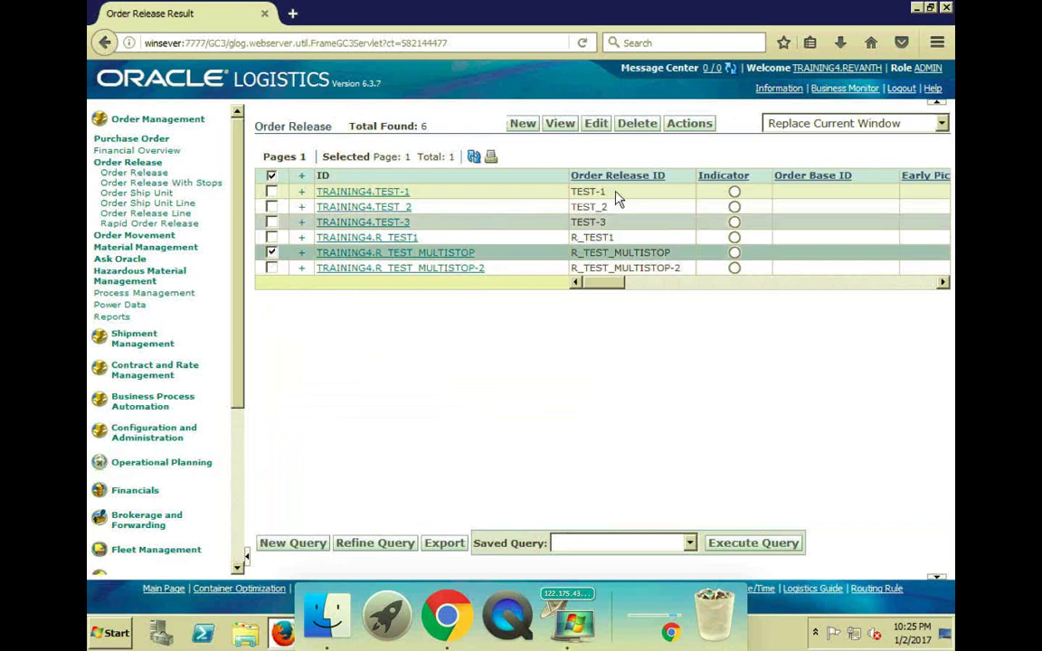
click(687, 131)
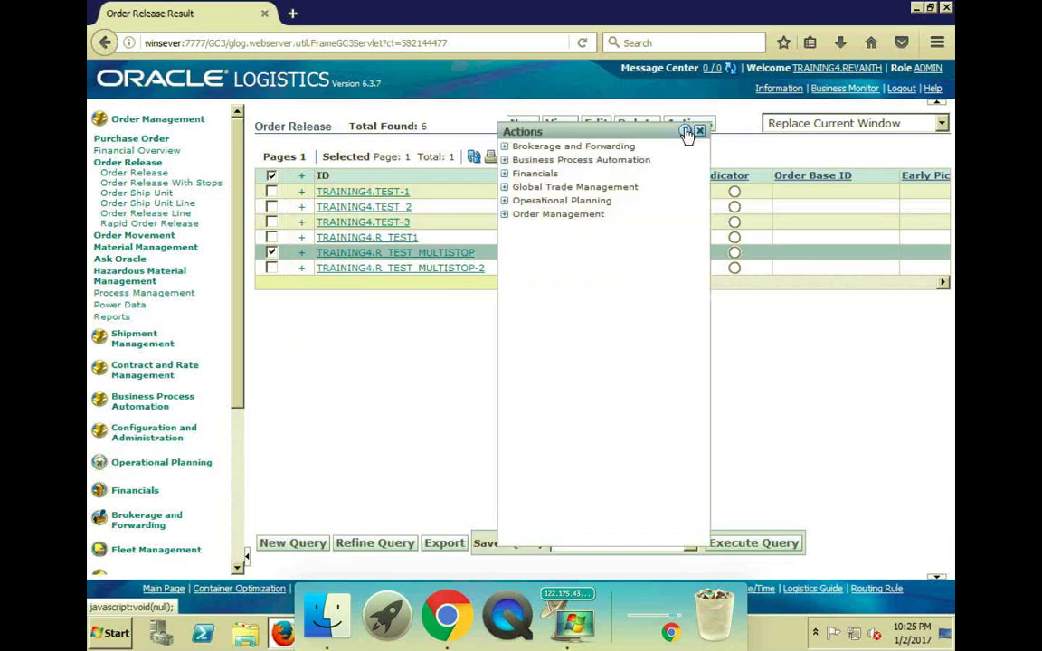
click(504, 215)
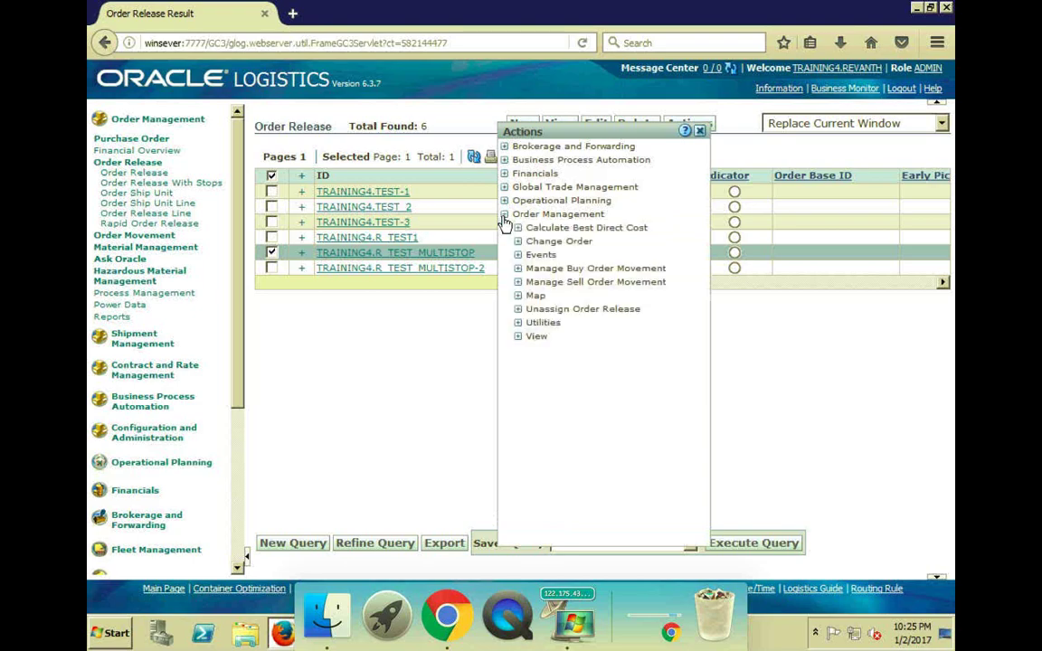
click(518, 309)
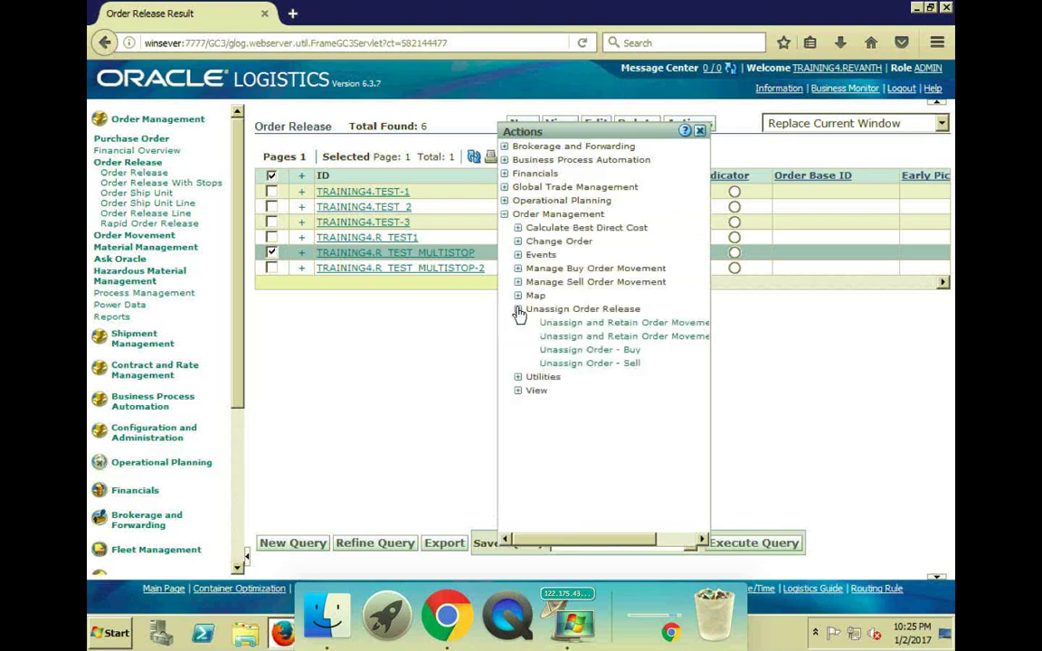
click(587, 353)
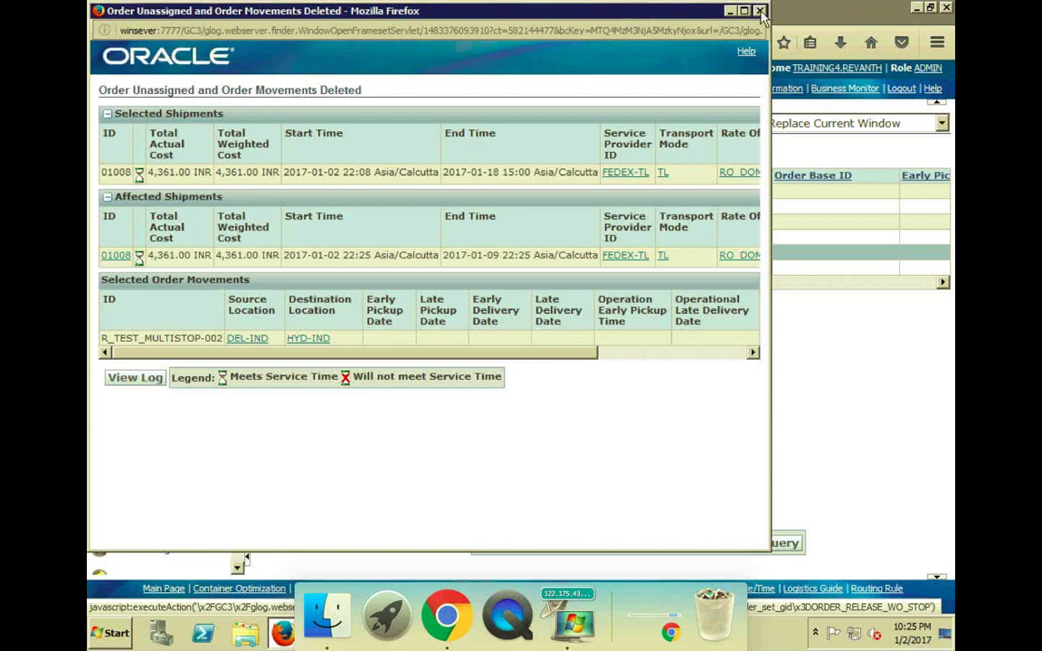
click(761, 11)
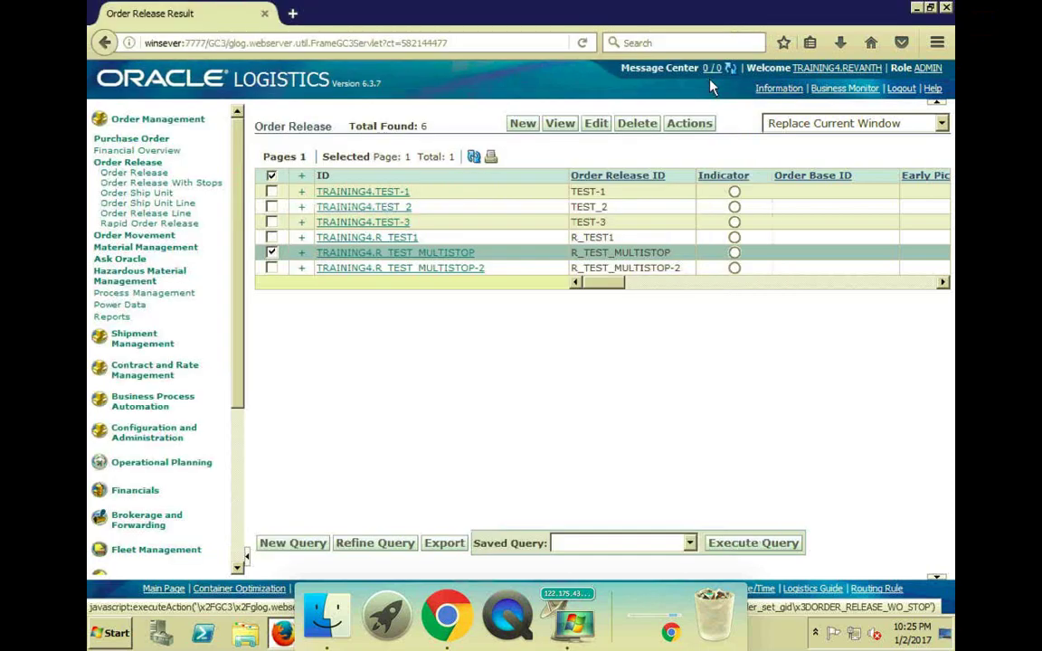
- Select only order release R_TEST_MULTISTOP-2, run Unassign Order - Buy on it, and close the result window
click(271, 271)
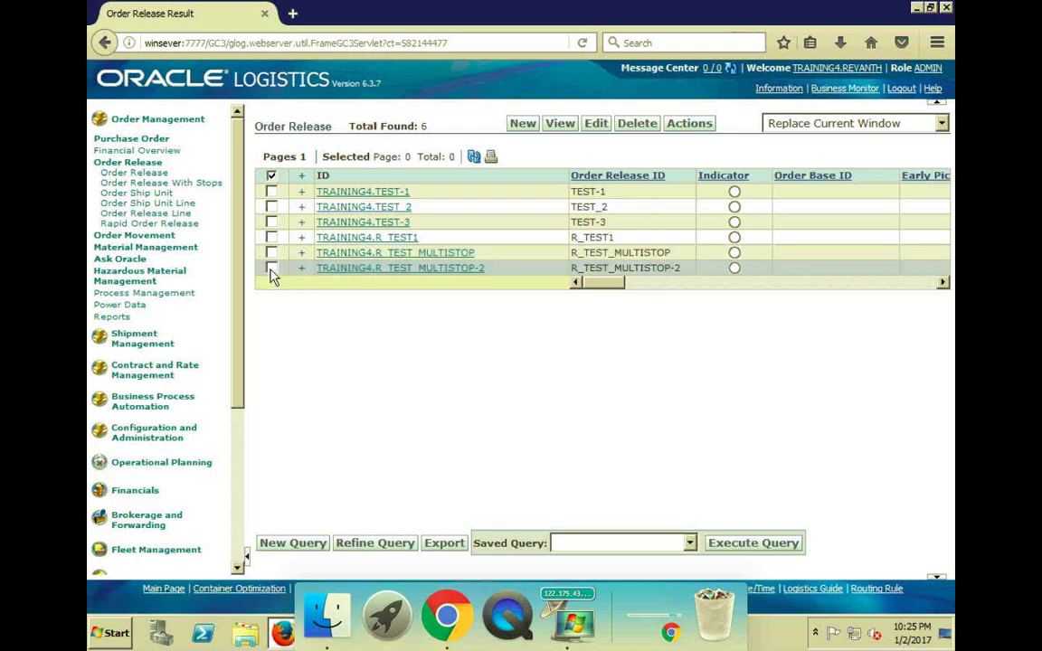
click(271, 269)
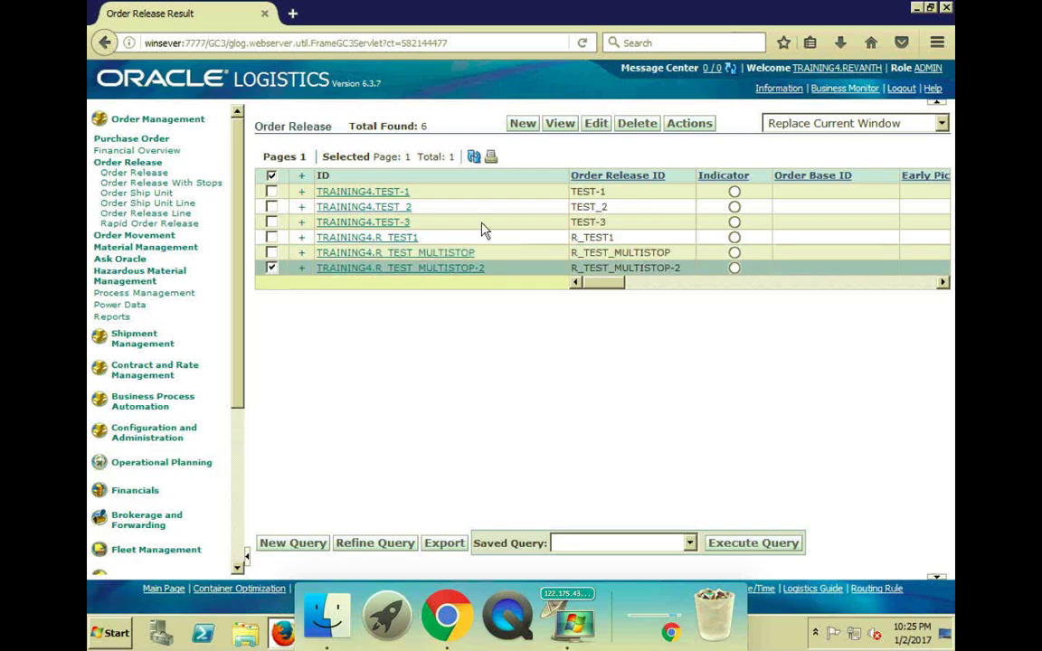
click(689, 125)
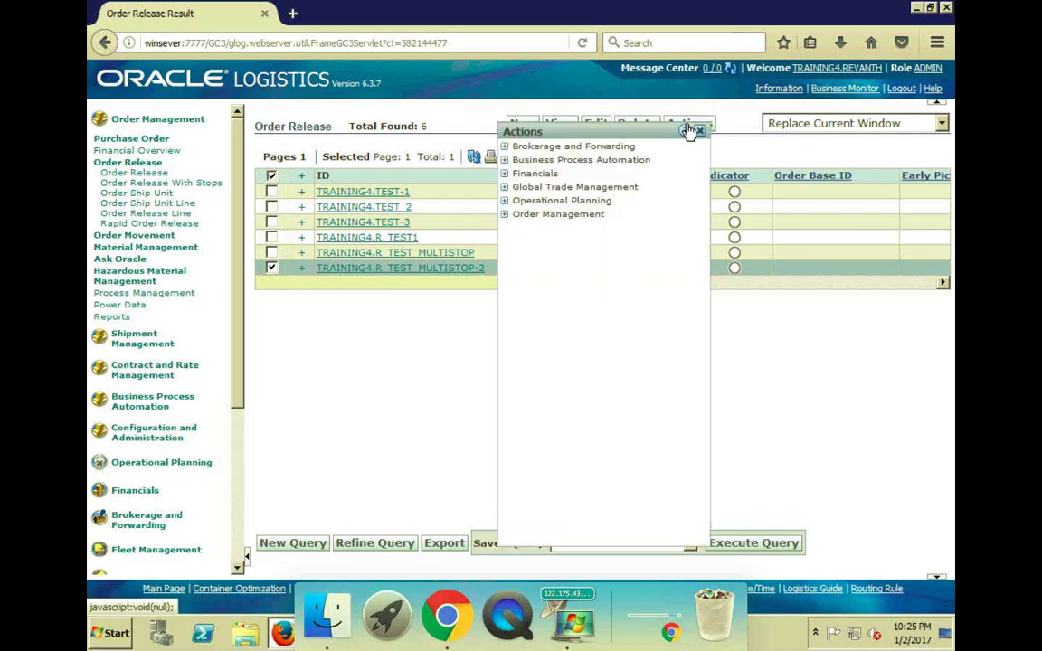
click(505, 215)
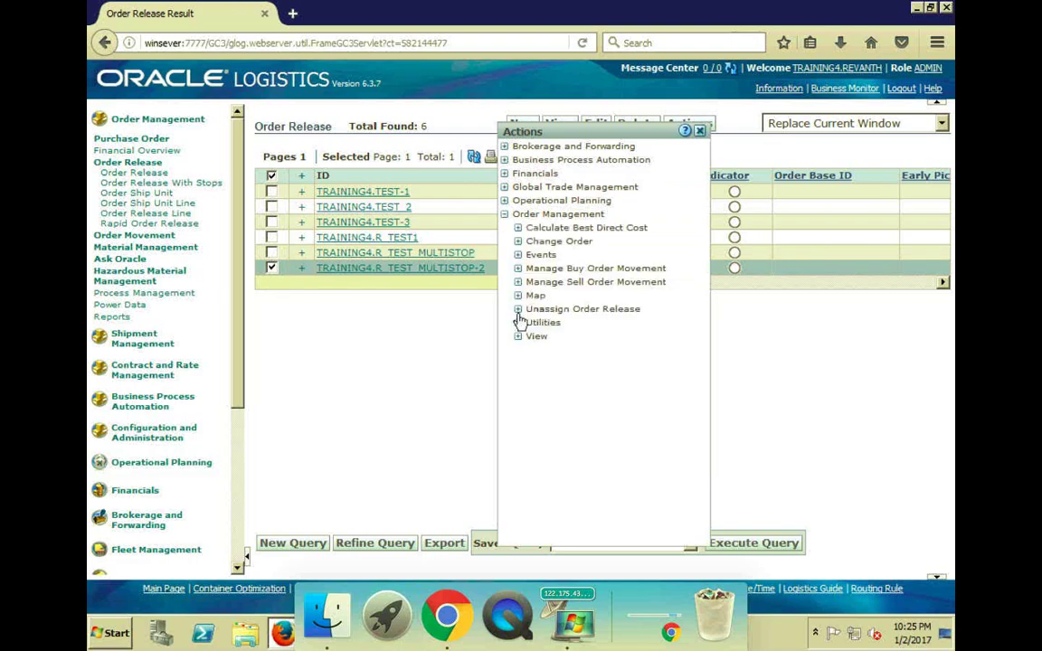
click(519, 309)
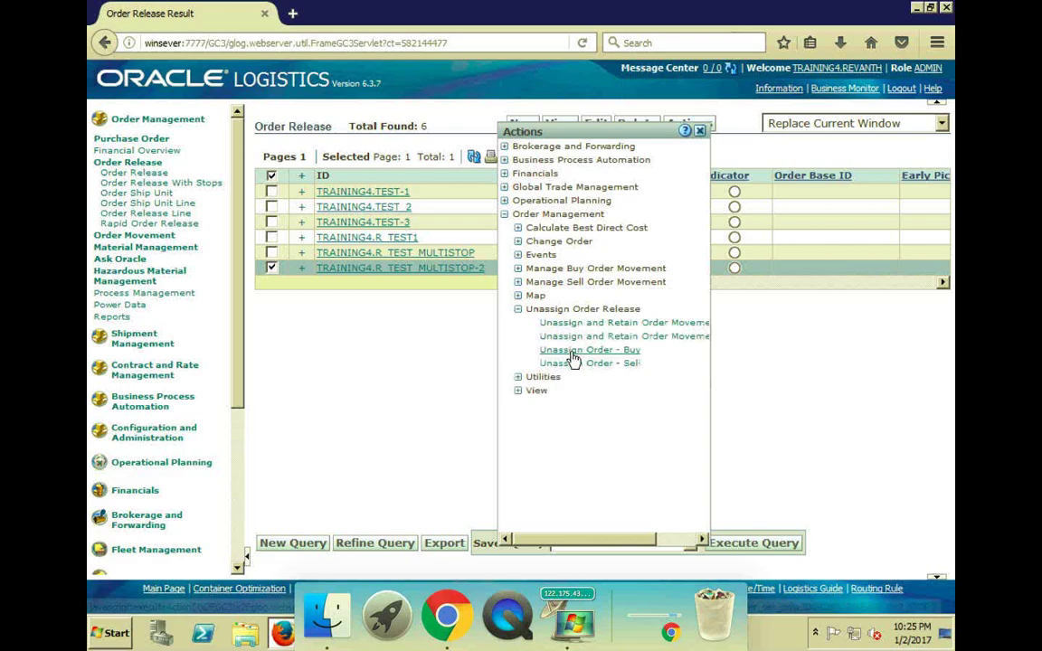
click(574, 353)
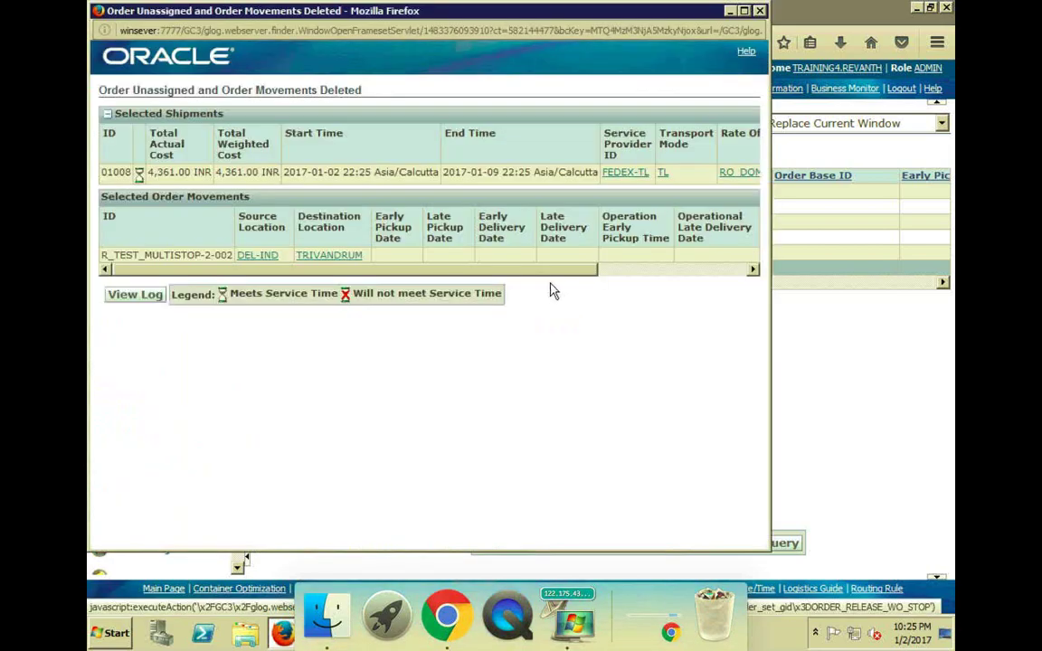
click(760, 12)
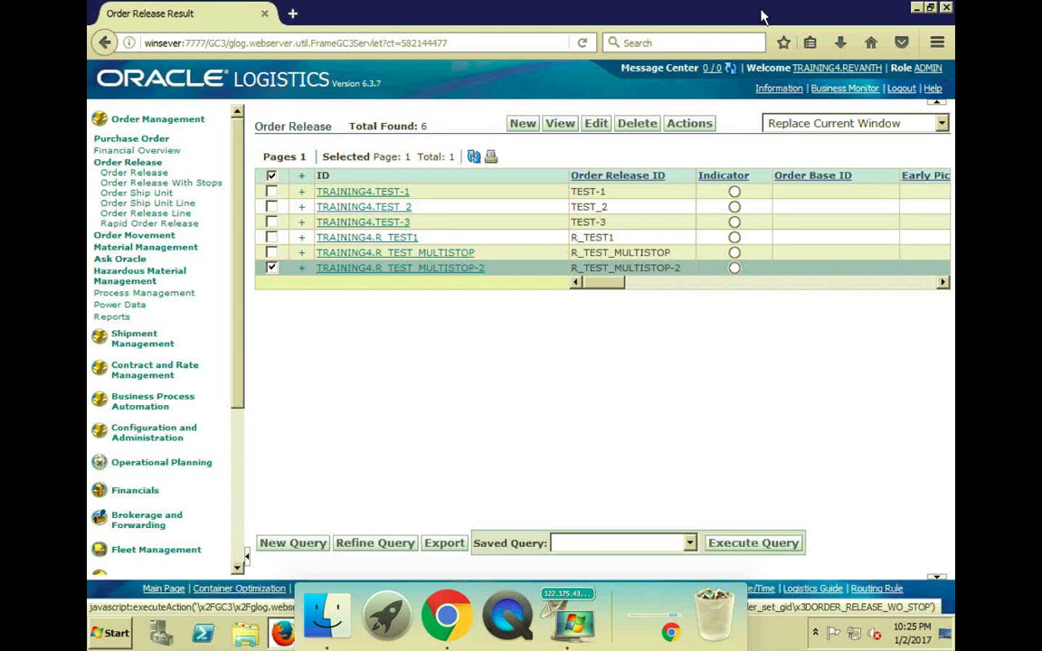
- Try to create a Multi-stop buy shipment from order releases R_TEST_MULTISTOP and R_TEST_MULTISTOP-2, and close the result window
click(272, 253)
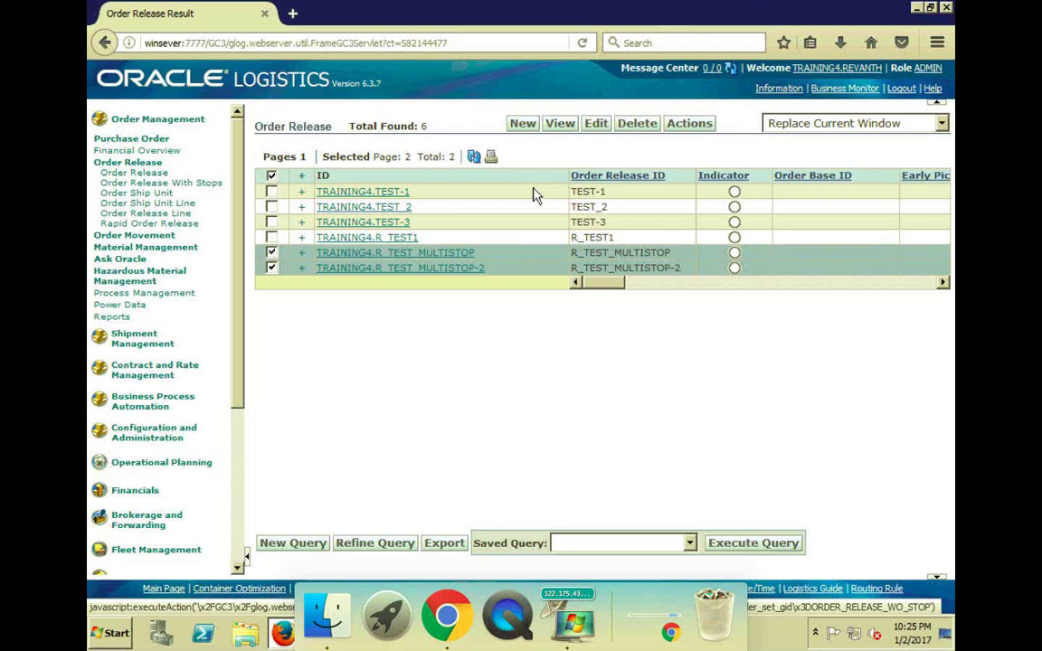
click(707, 131)
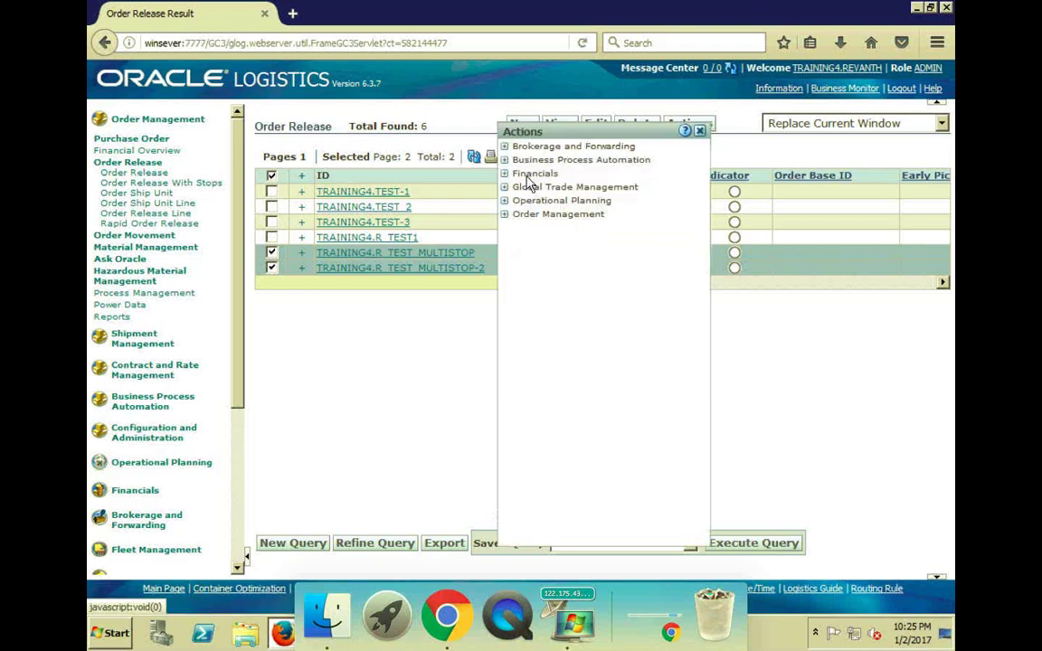
click(504, 201)
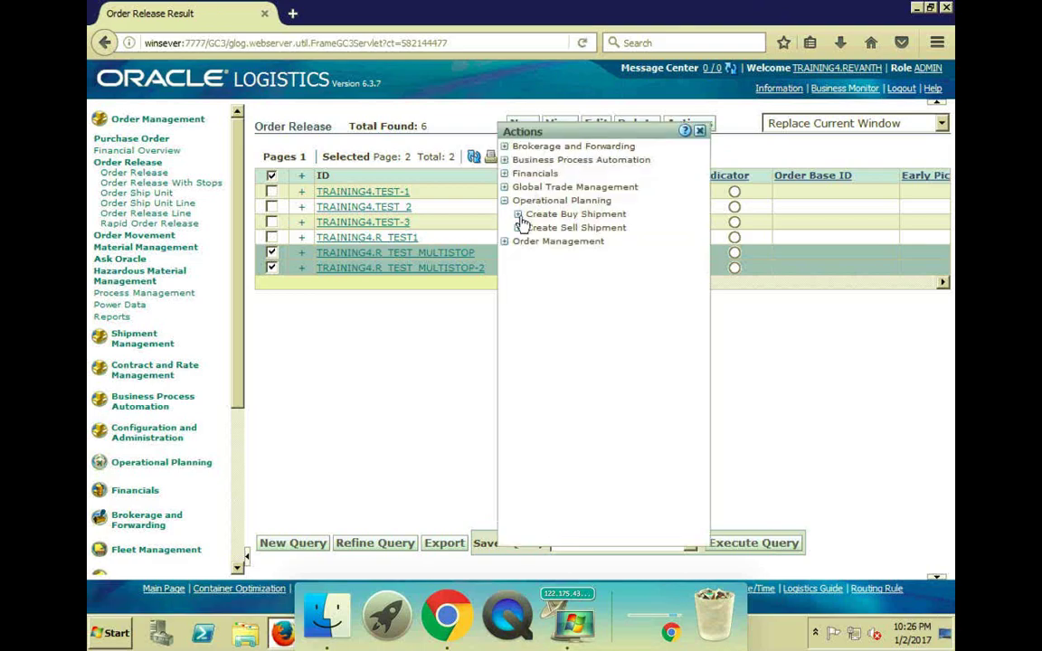
click(519, 215)
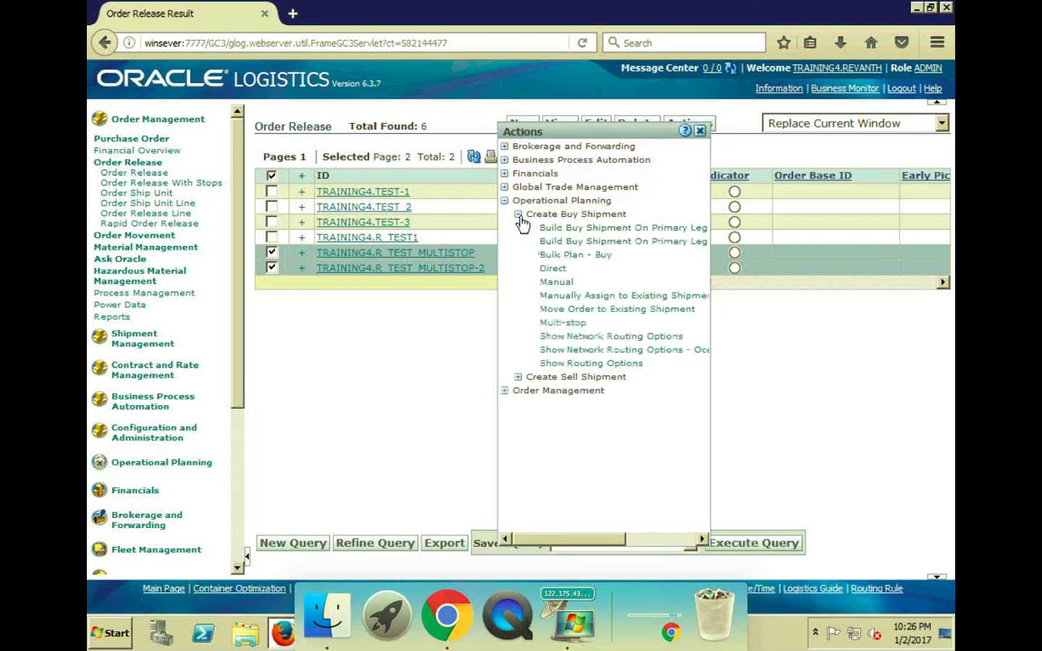
click(562, 323)
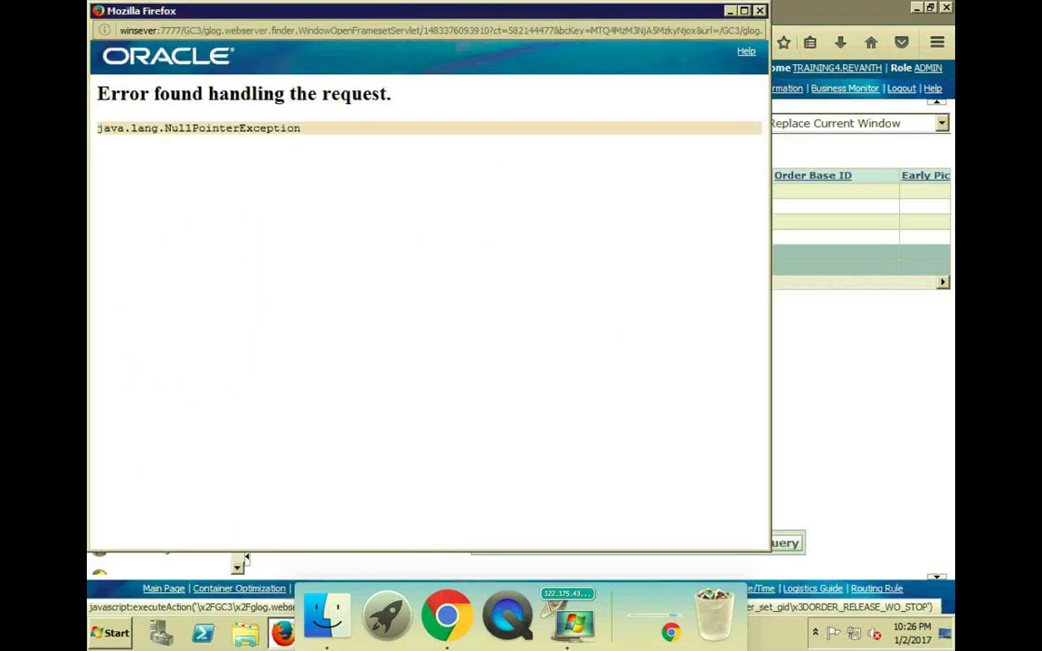
click(760, 11)
- Refresh the order release results, retry the Multi-stop buy shipment action on both selected releases, and close its window
click(473, 159)
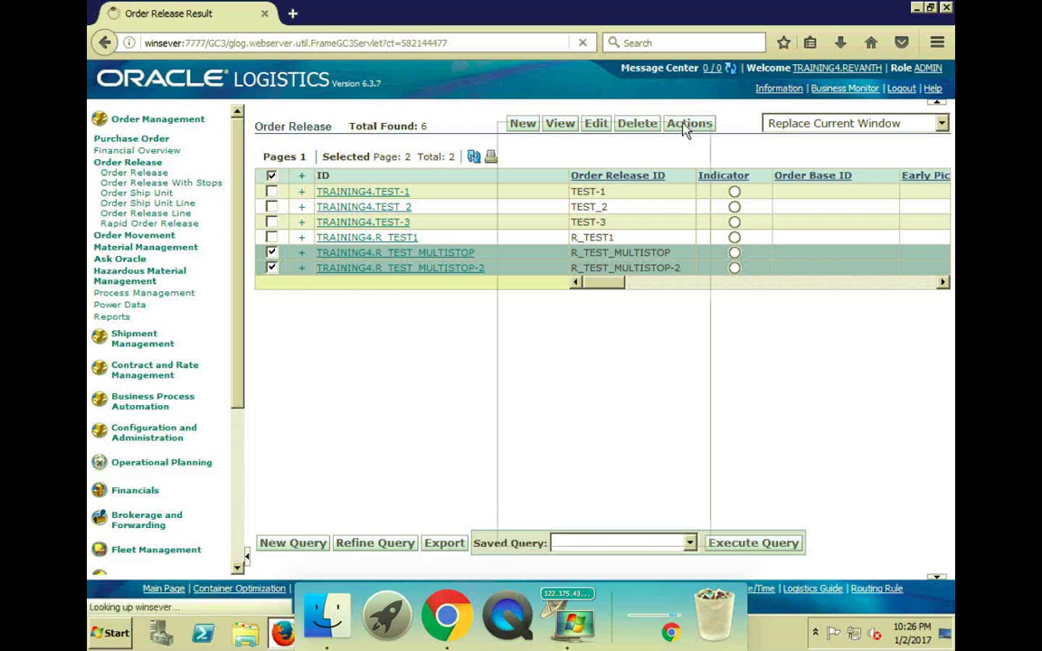
click(685, 129)
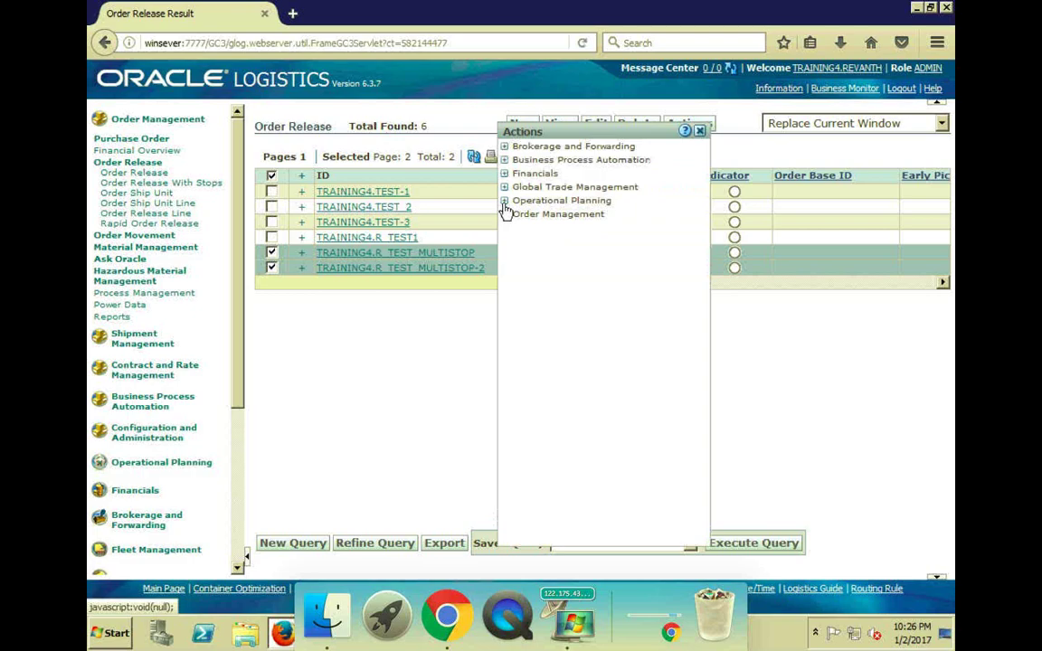
click(505, 201)
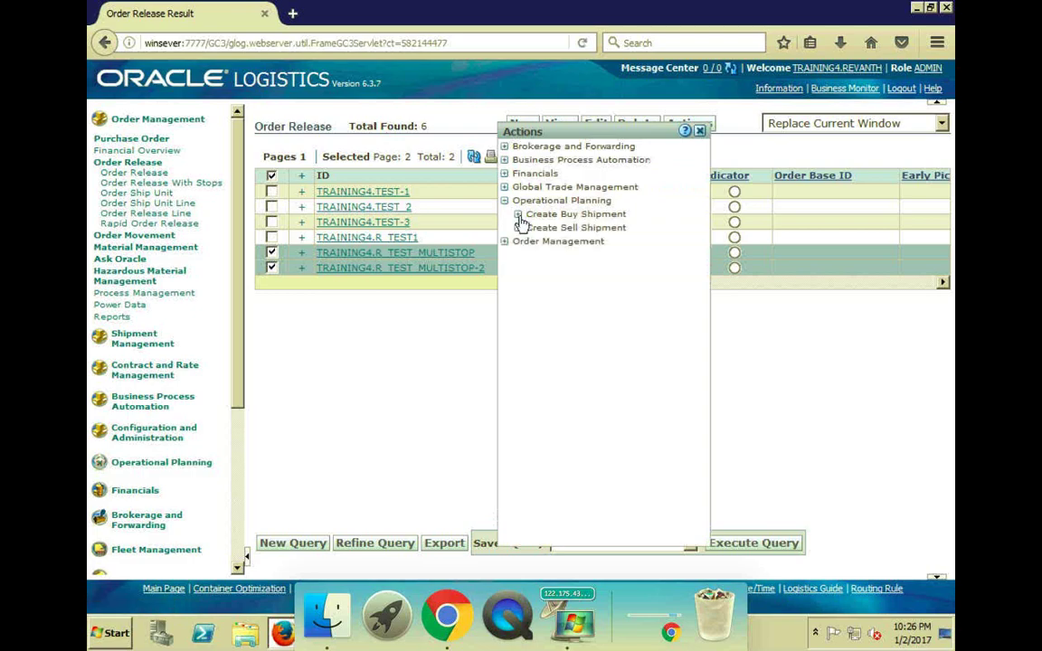
click(520, 216)
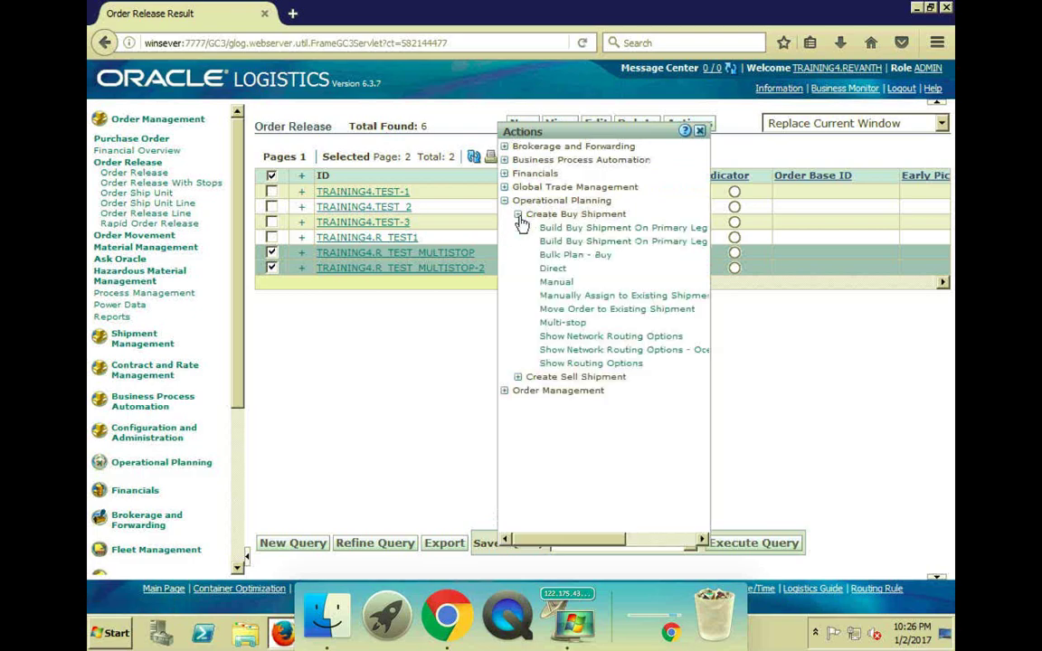
click(562, 324)
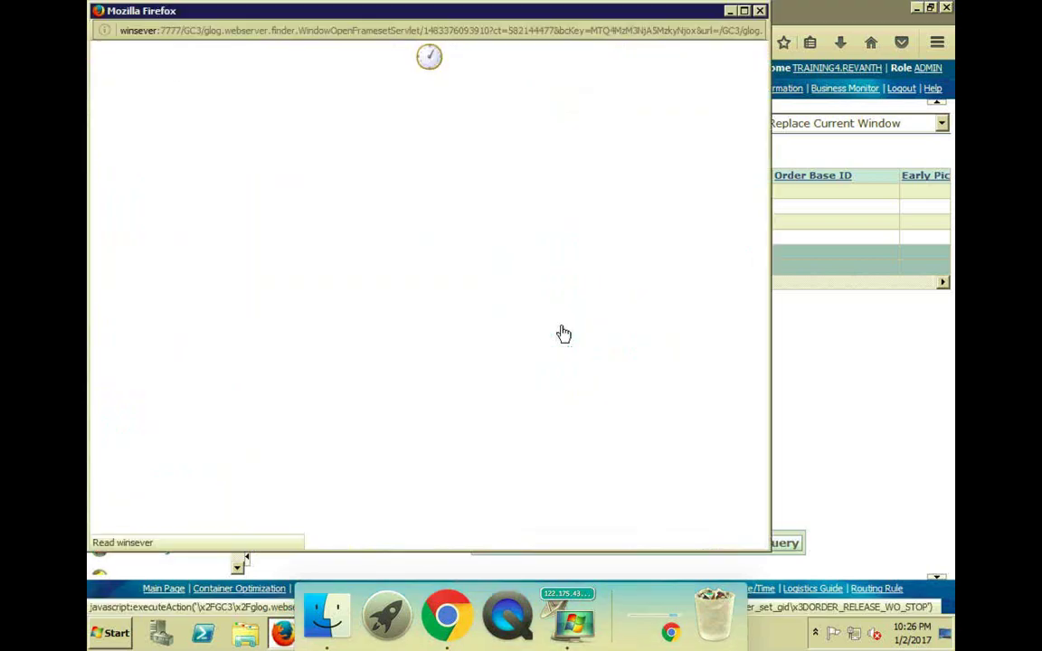
click(760, 11)
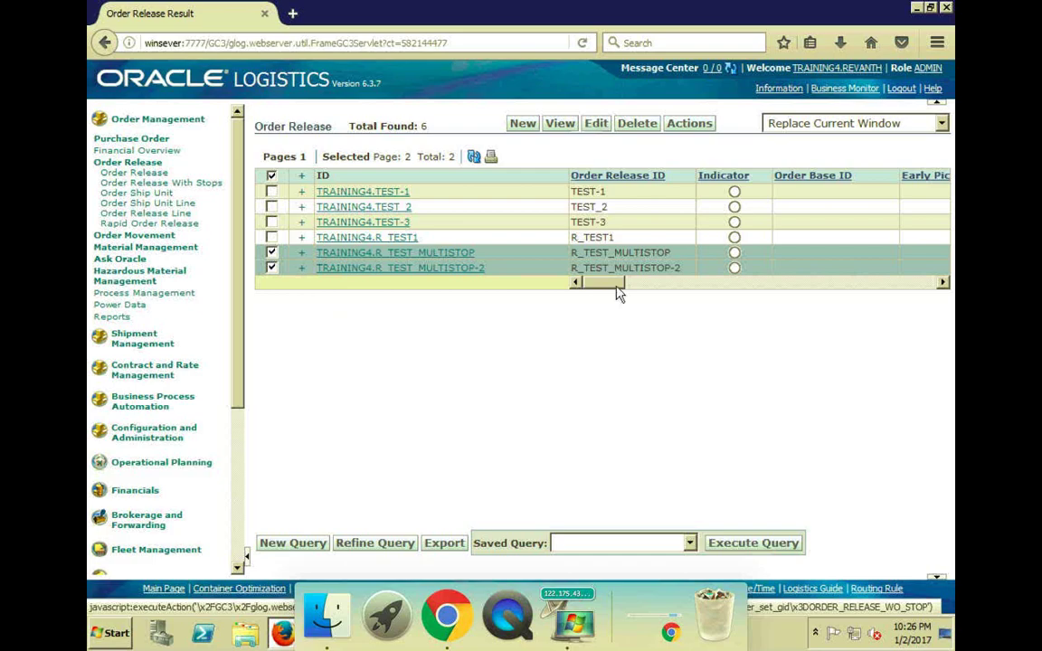
- Set the results to Always Open in New Window and open order release R_TEST_MULTISTOP with only that release selected
click(271, 268)
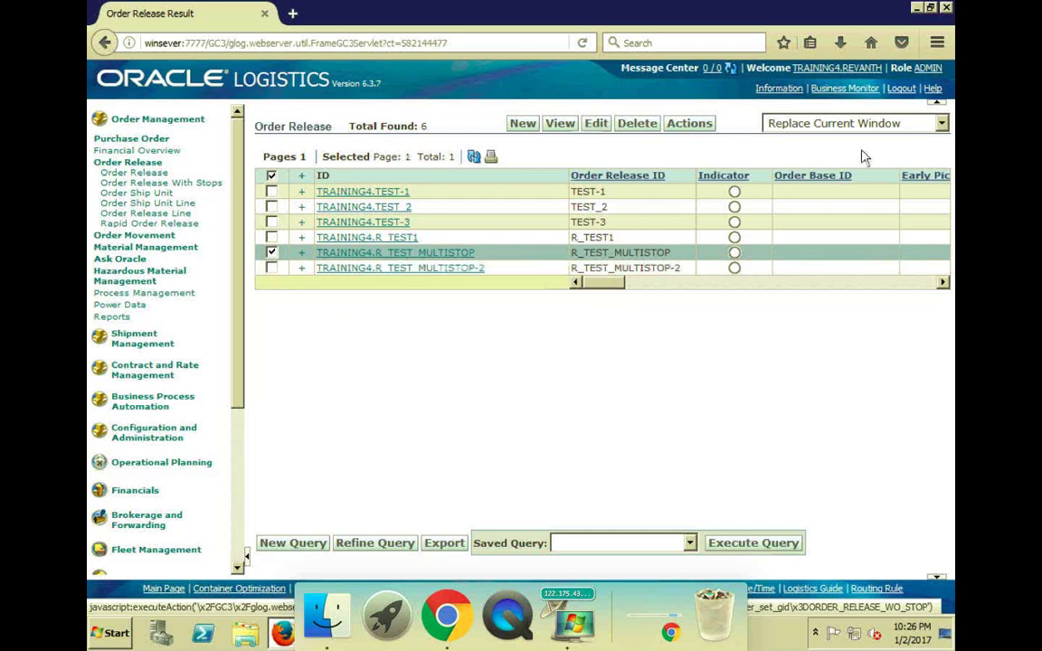
right_click(880, 129)
click(869, 125)
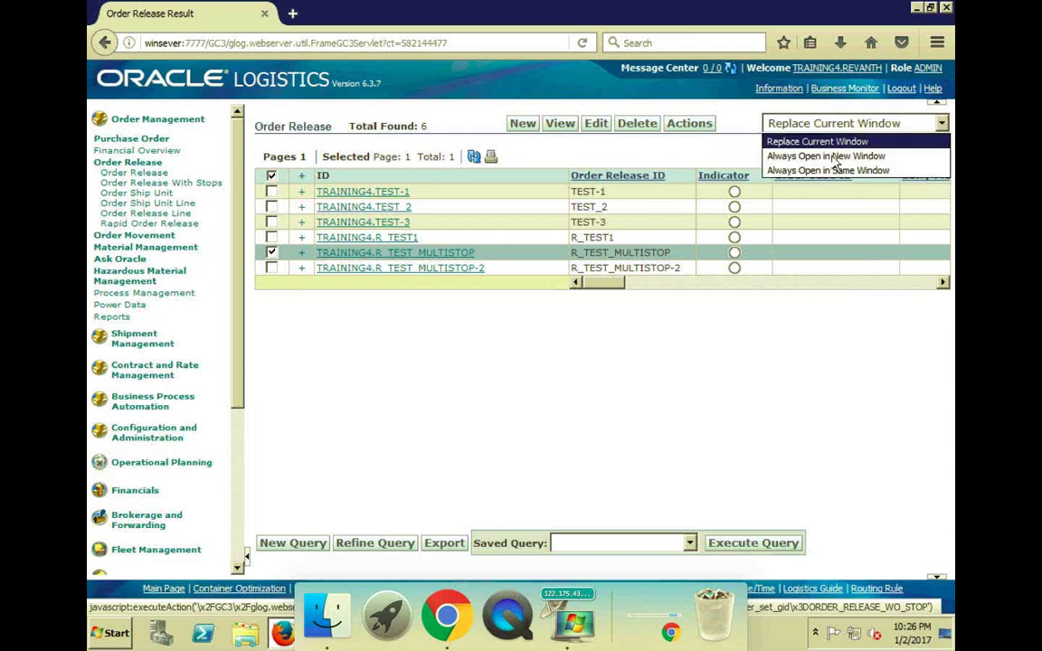
click(834, 157)
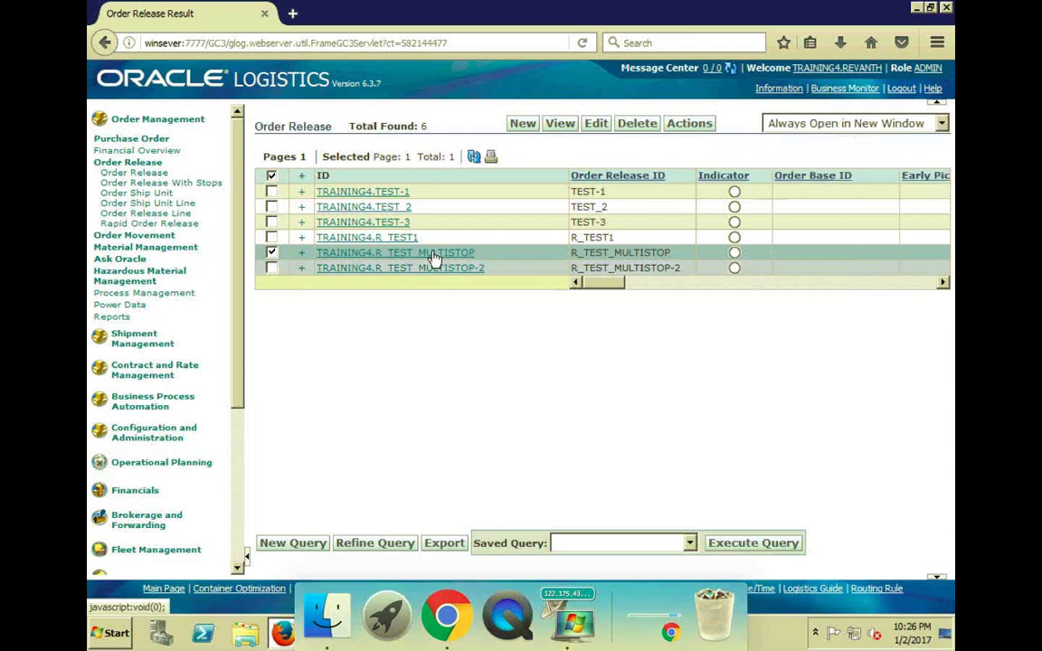
click(434, 258)
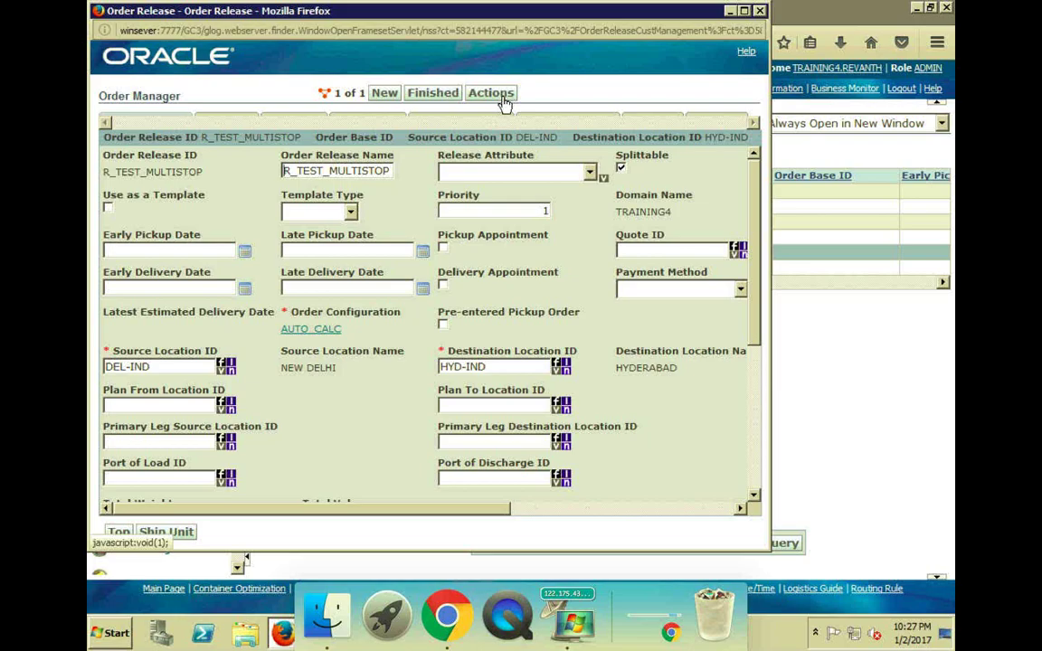
- Run the Copy Order Release utility on the open order release R_TEST_MULTISTOP
click(502, 94)
click(428, 263)
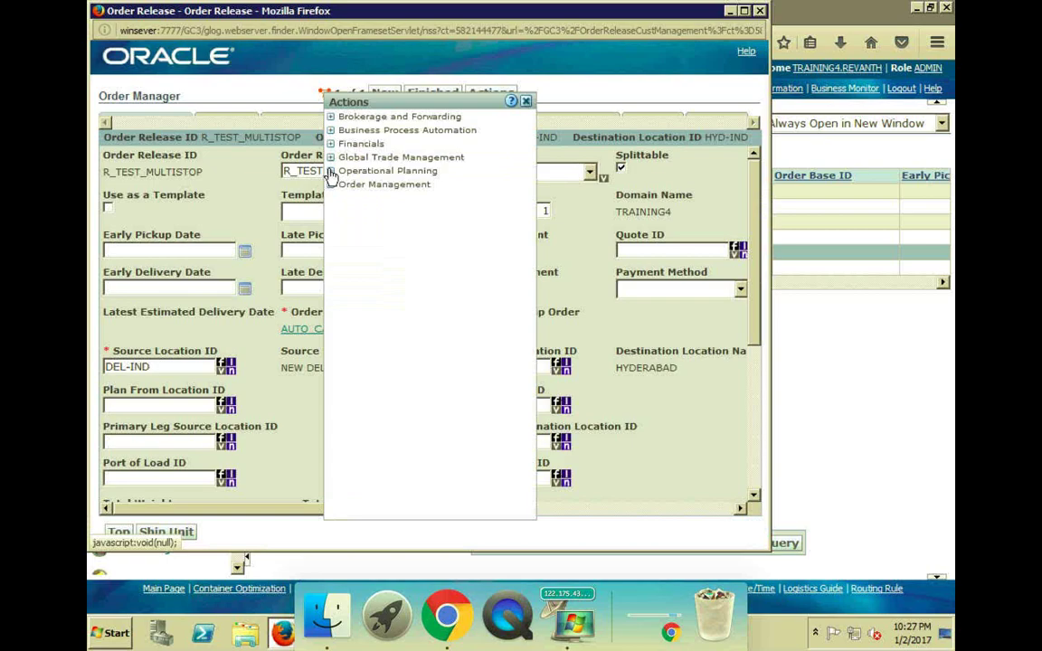
click(332, 171)
click(331, 172)
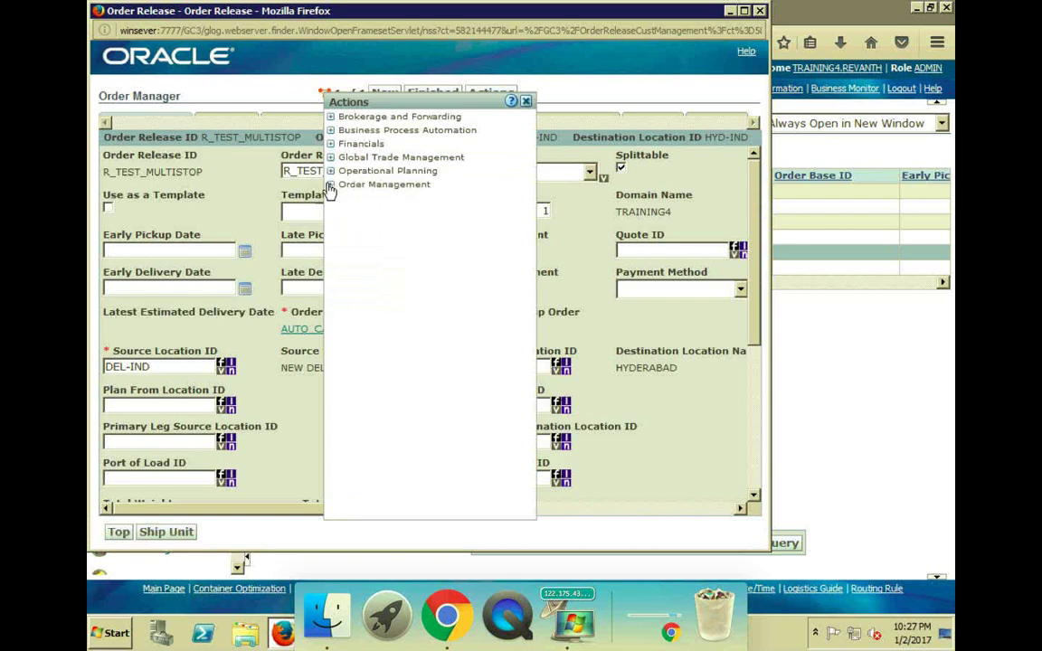
click(331, 185)
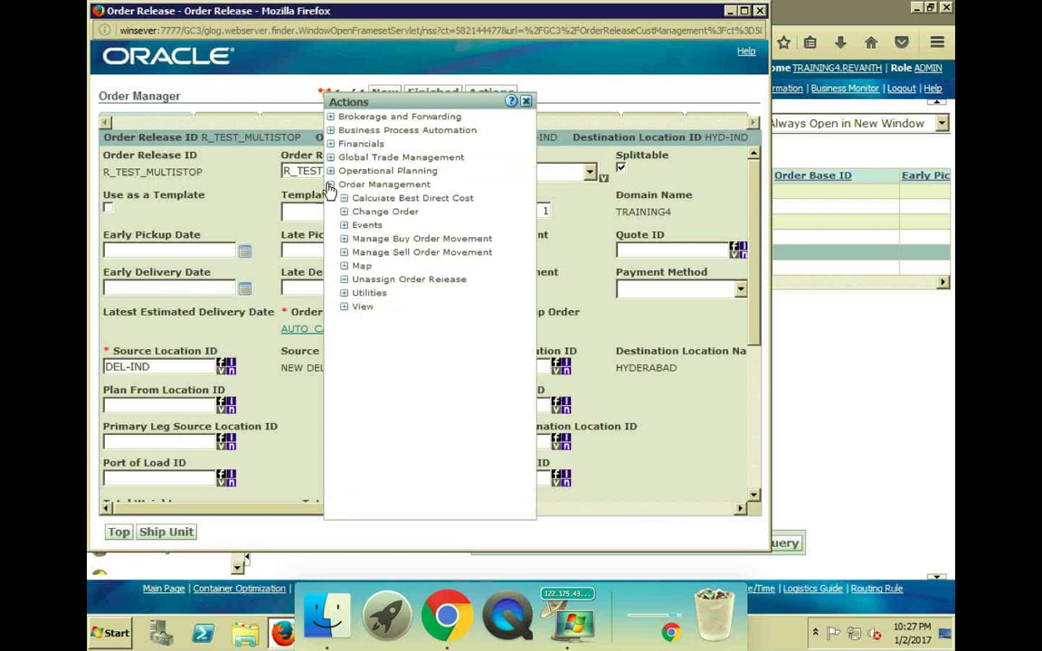
click(345, 294)
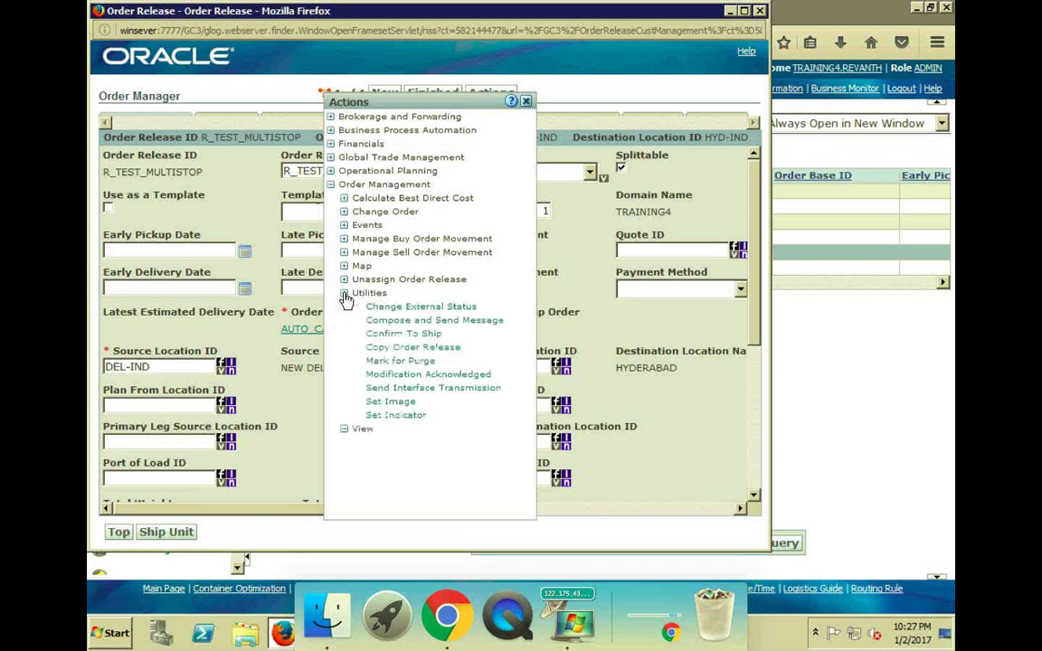
click(395, 349)
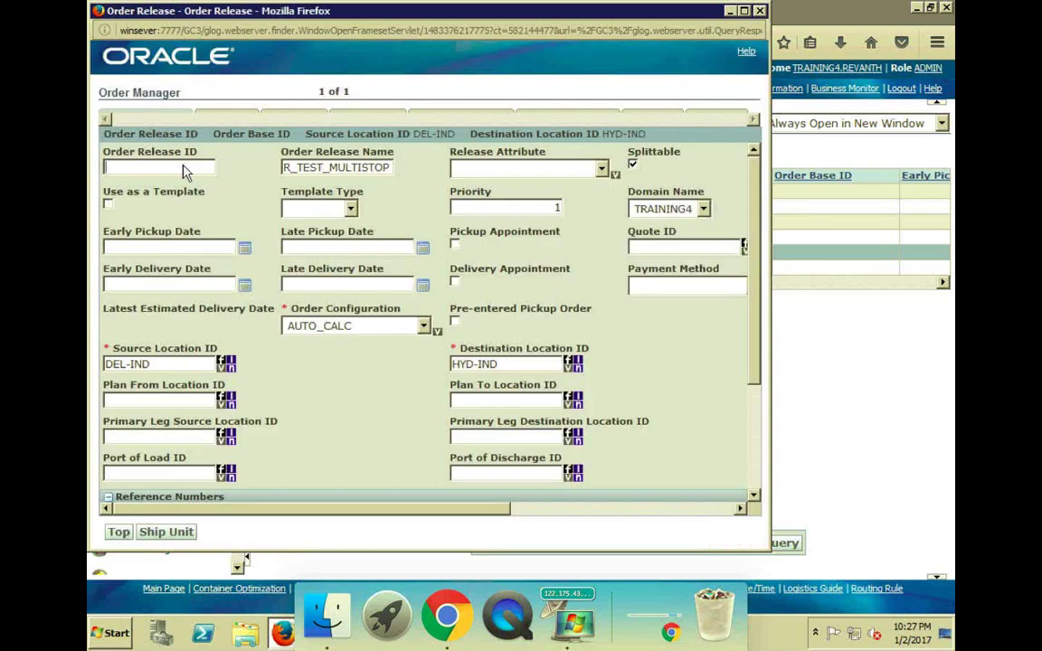
- Set the copy's Order Release ID to R_TEST_MULTISTOP-3, calculate its ship units, and finish the order release
double_click(184, 167)
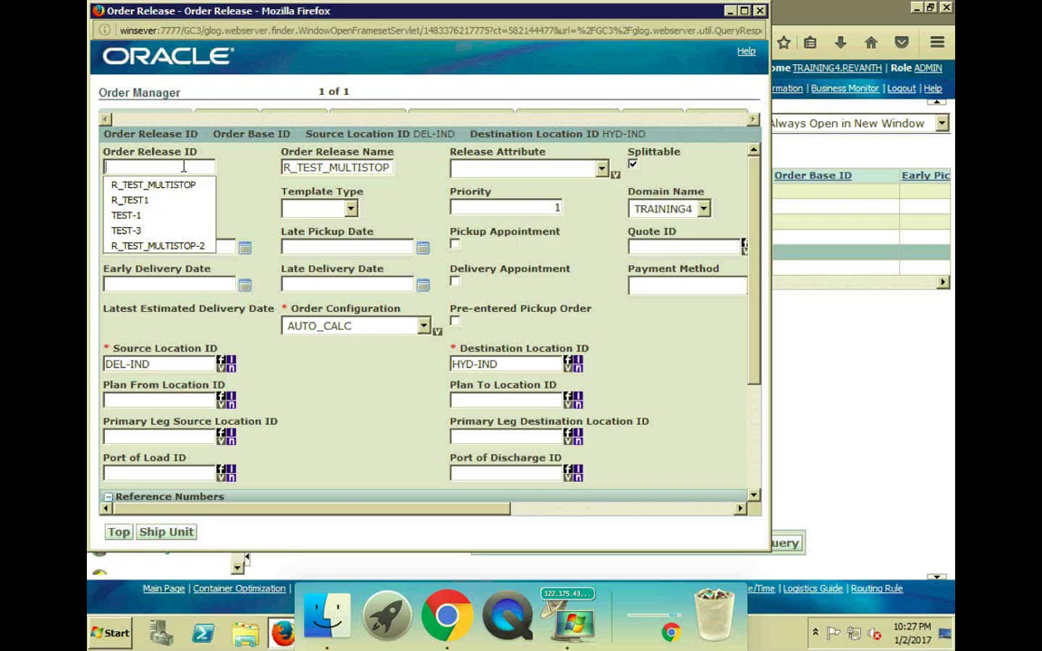
key(Down)
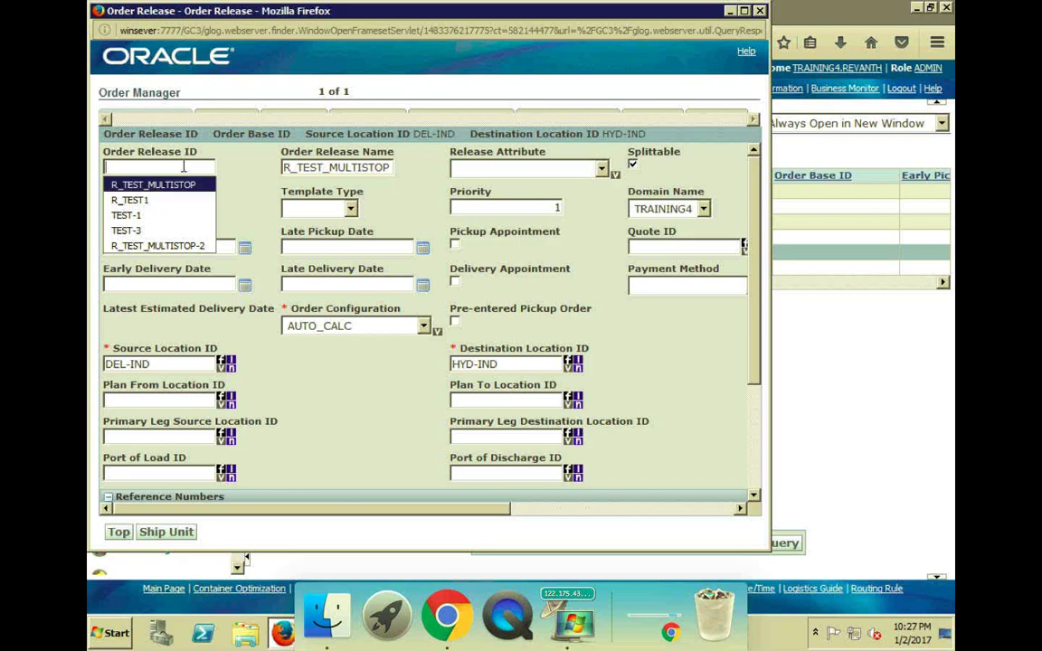
key(Return)
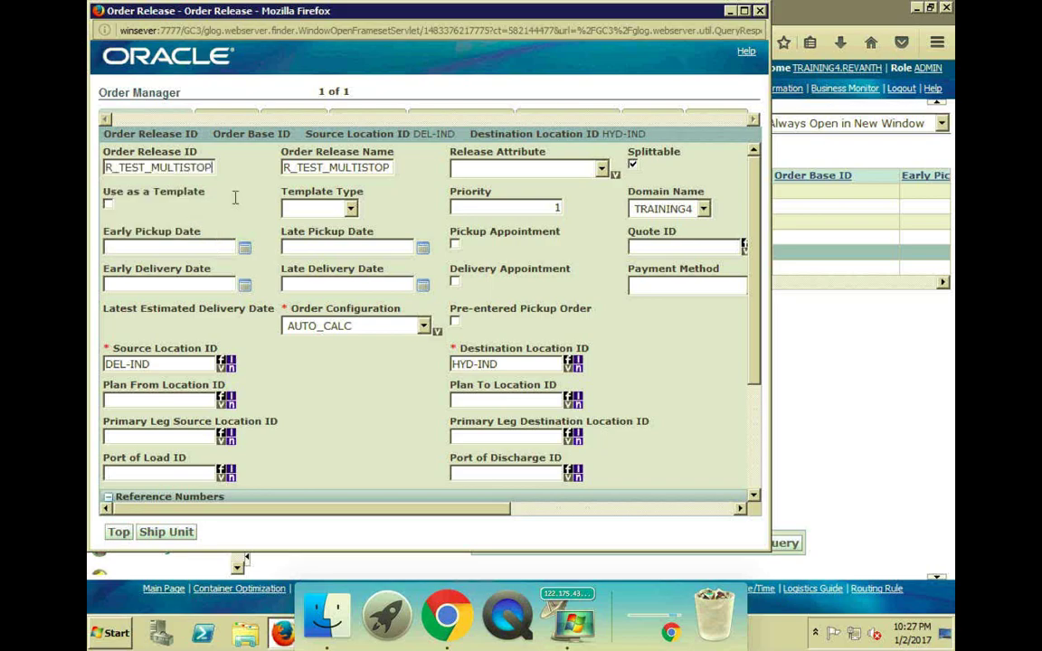
text(-3)
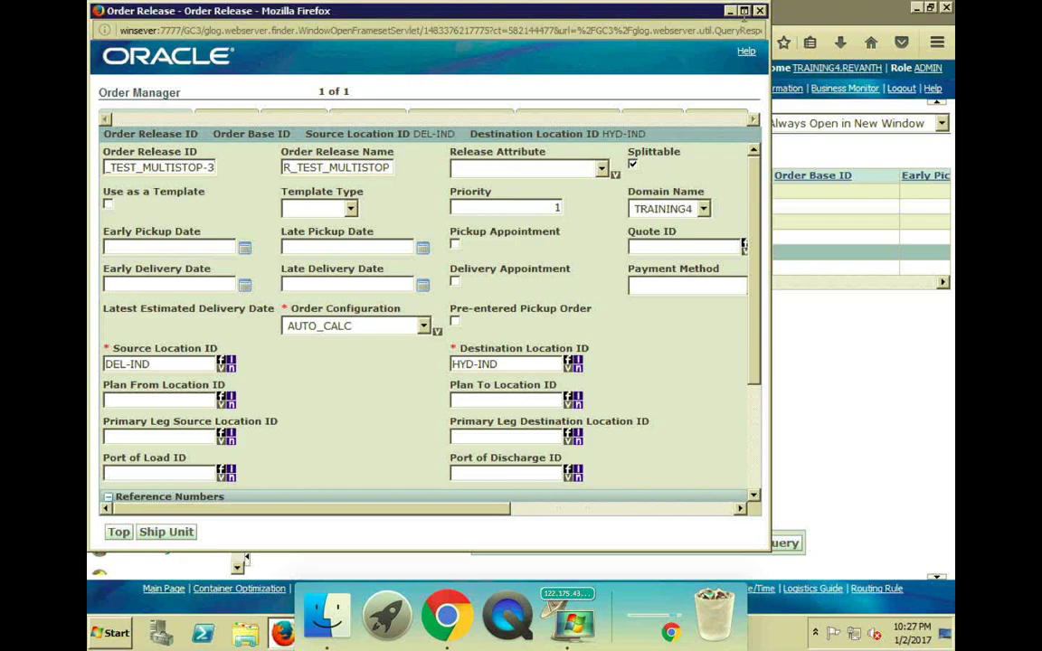
click(745, 11)
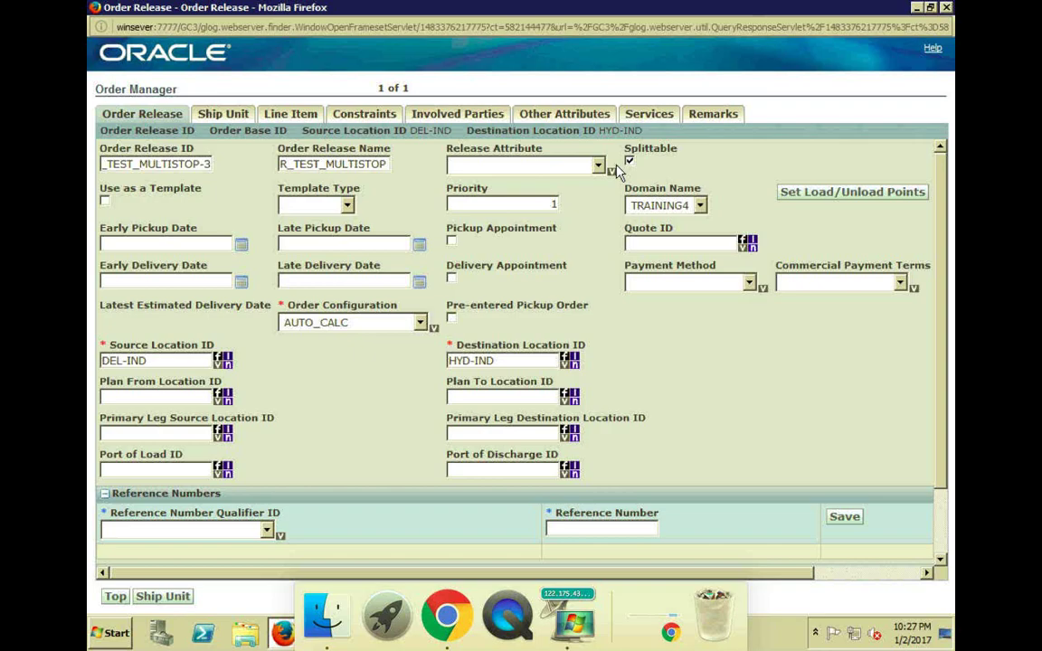
click(161, 599)
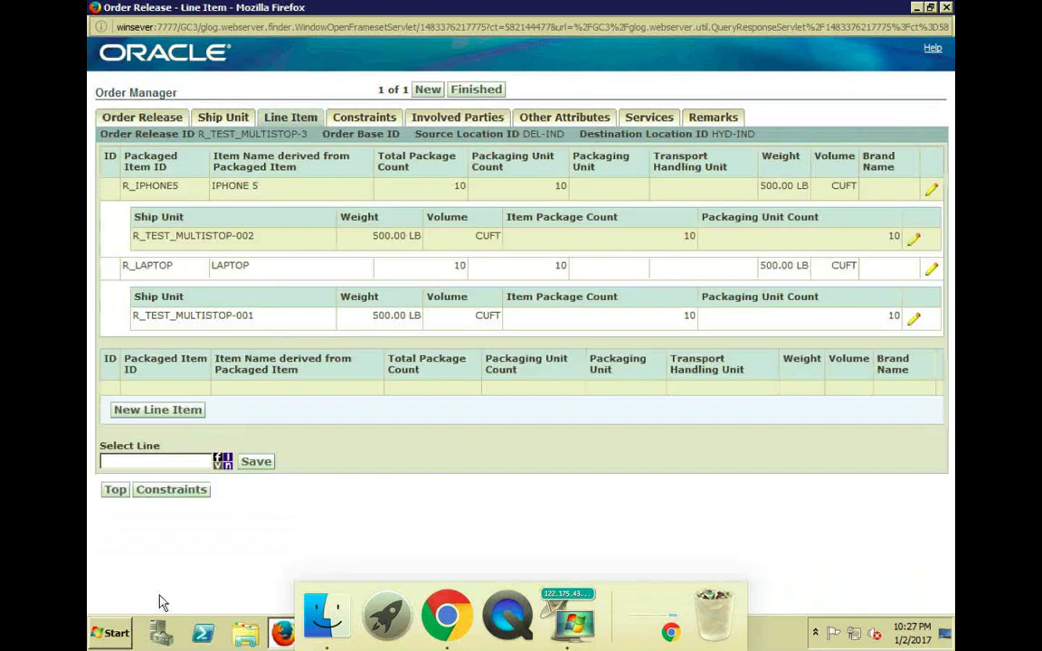
click(477, 90)
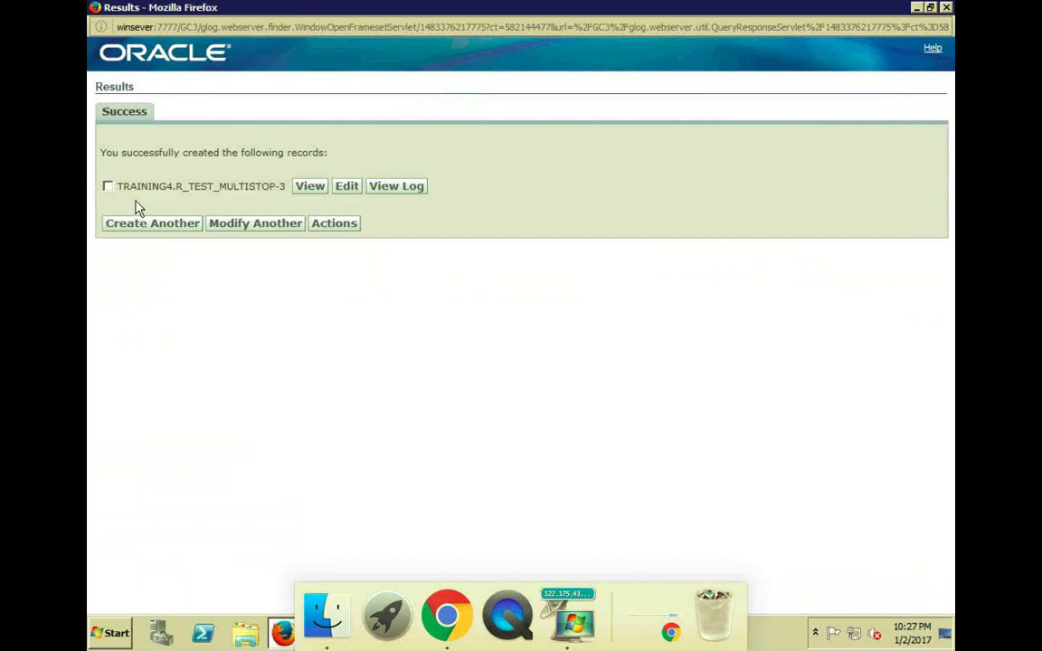
click(107, 188)
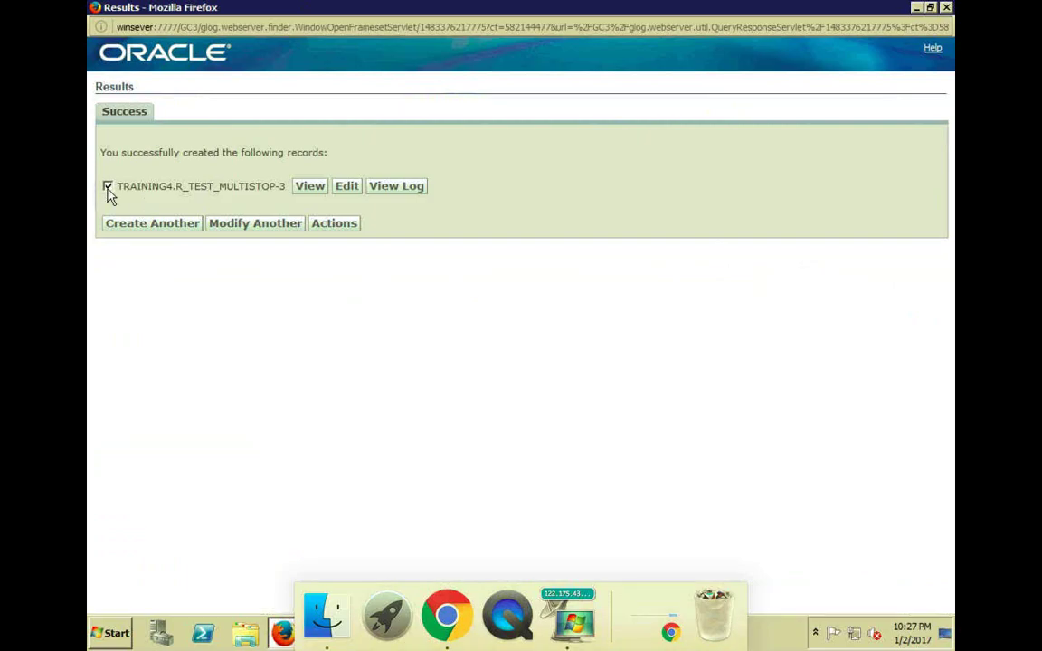
click(330, 226)
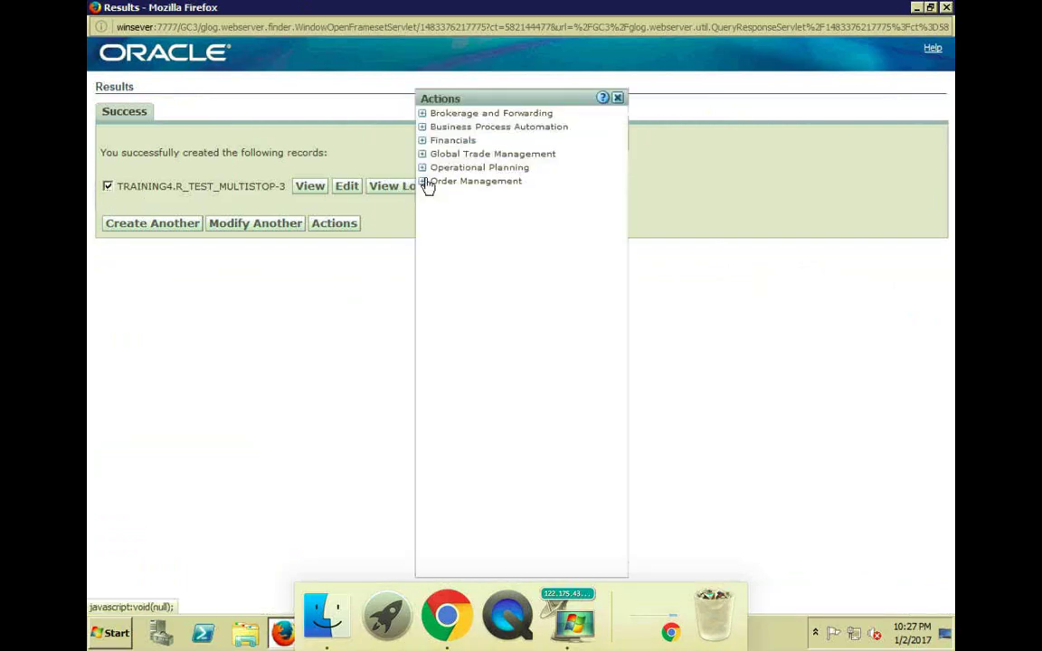
click(423, 182)
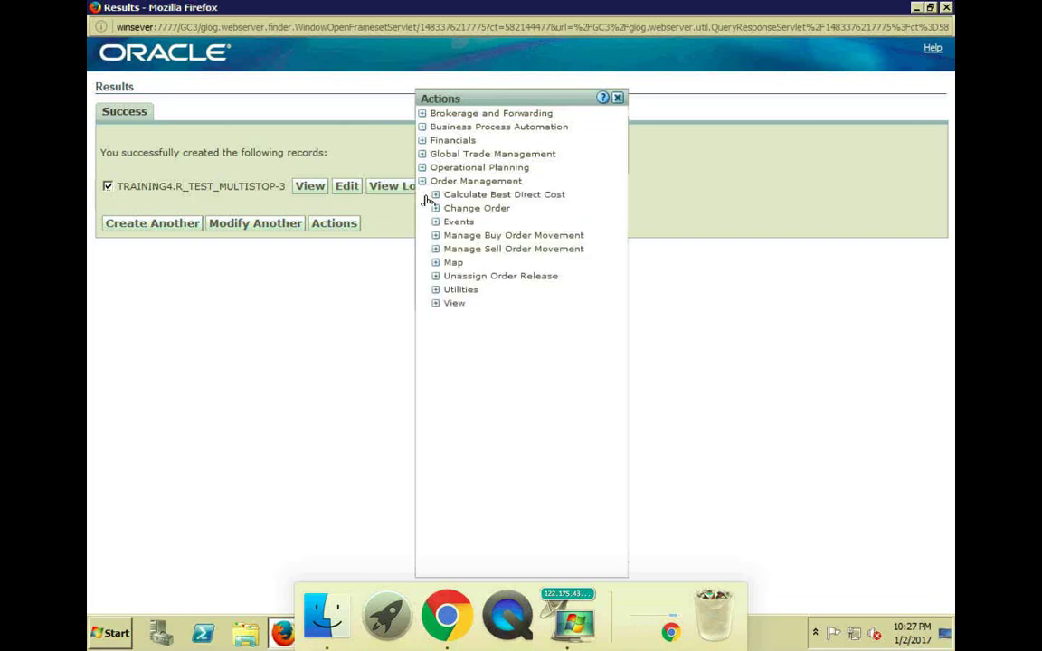
click(436, 291)
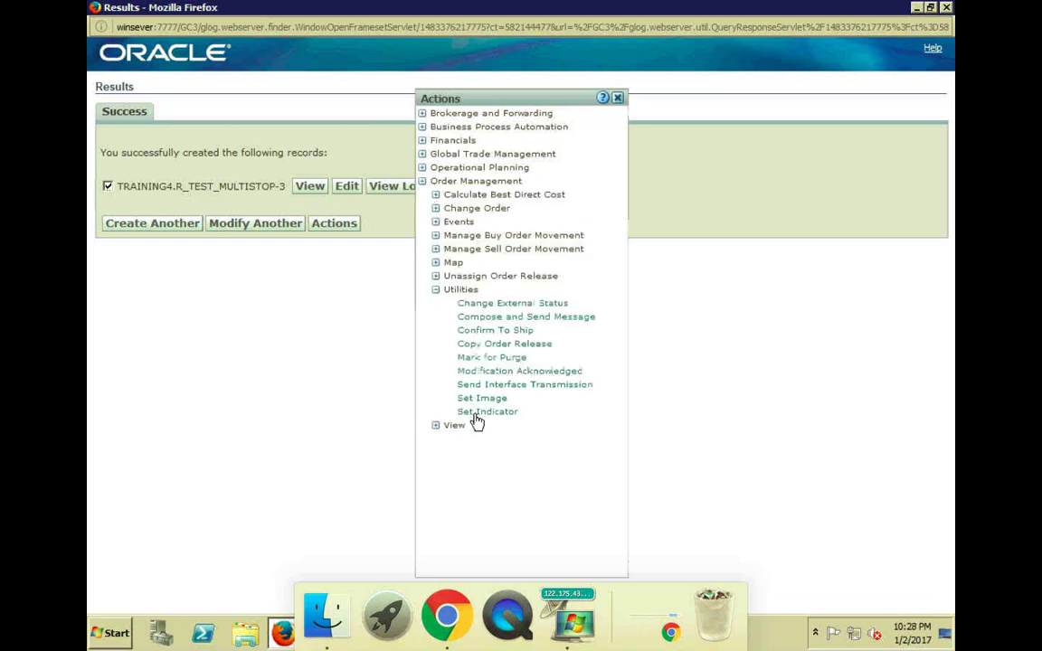
click(498, 344)
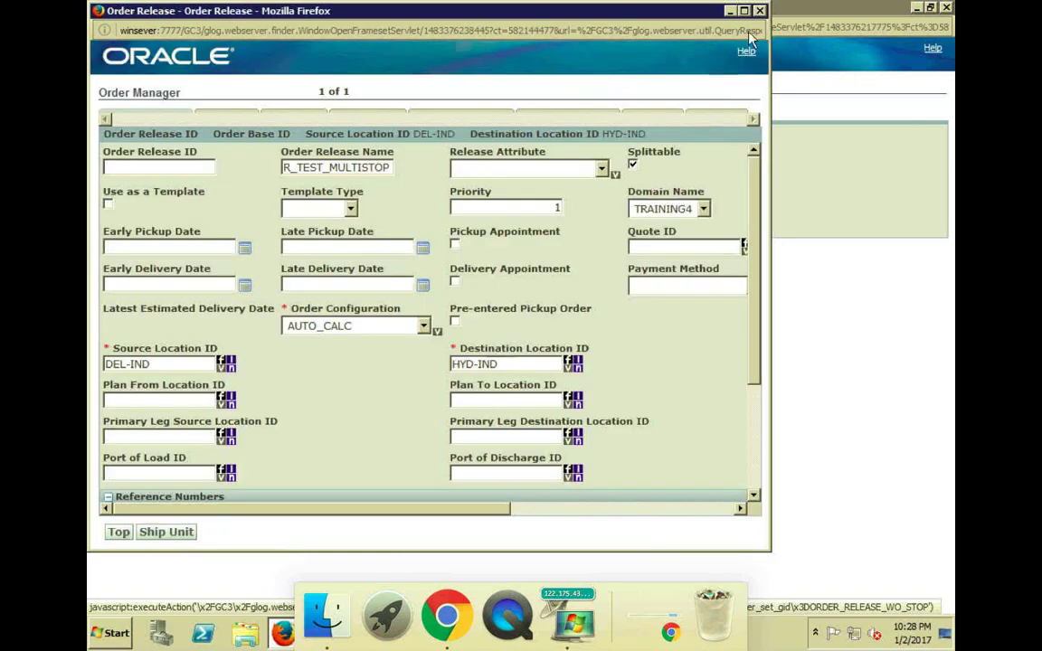
click(761, 11)
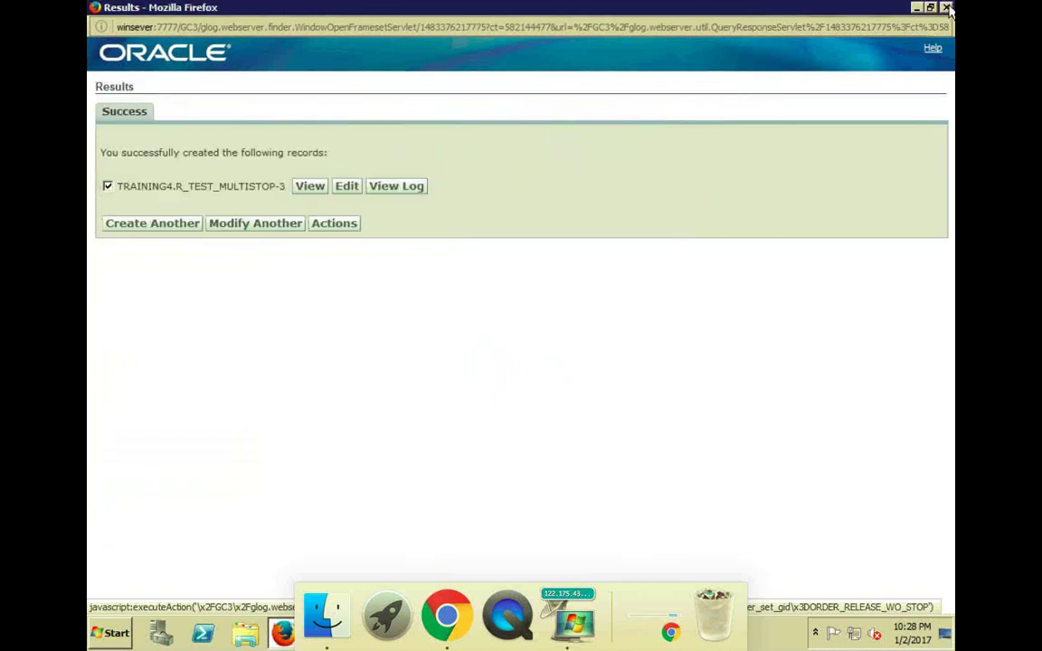
- Close the leftover result and order release windows, and run Copy Order Release on only R_TEST_MULTISTOP-2
click(947, 9)
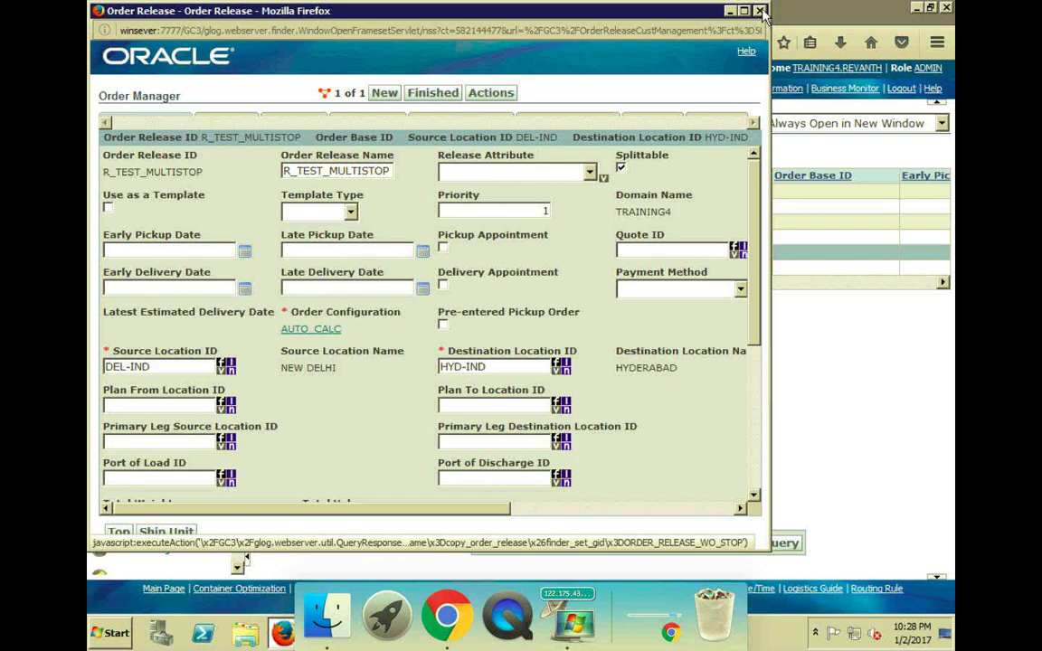
click(761, 11)
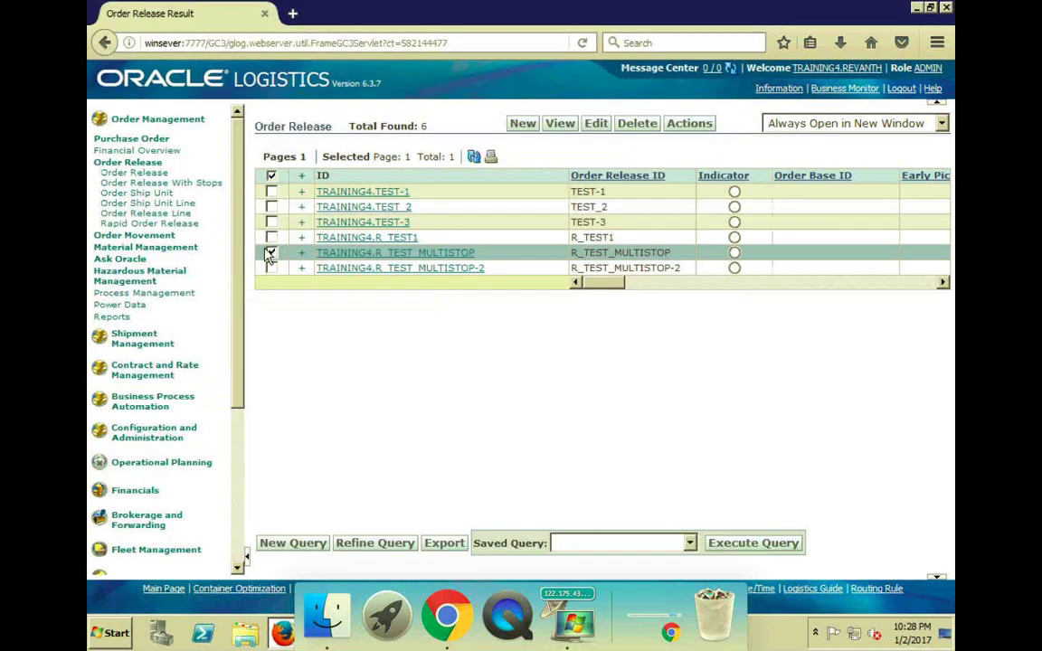
click(271, 266)
click(271, 253)
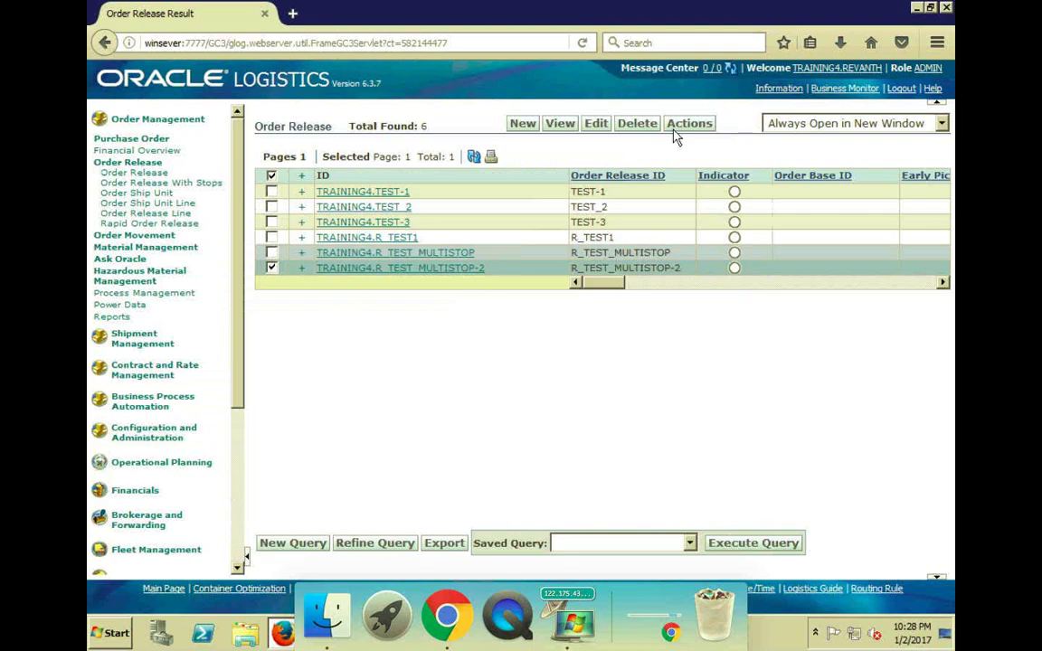
click(690, 124)
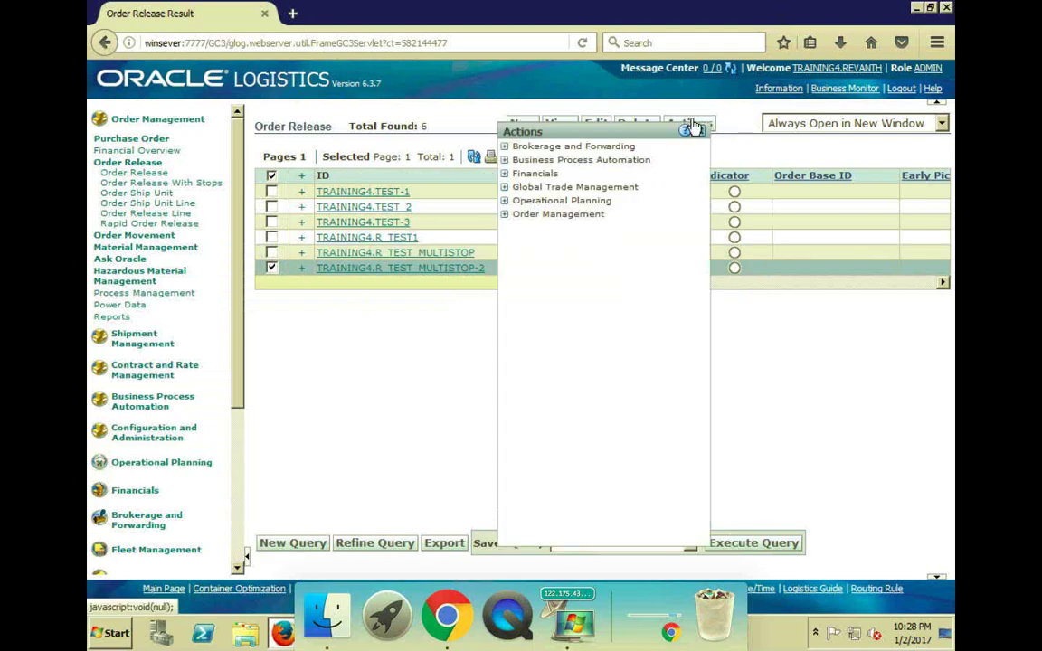
click(507, 217)
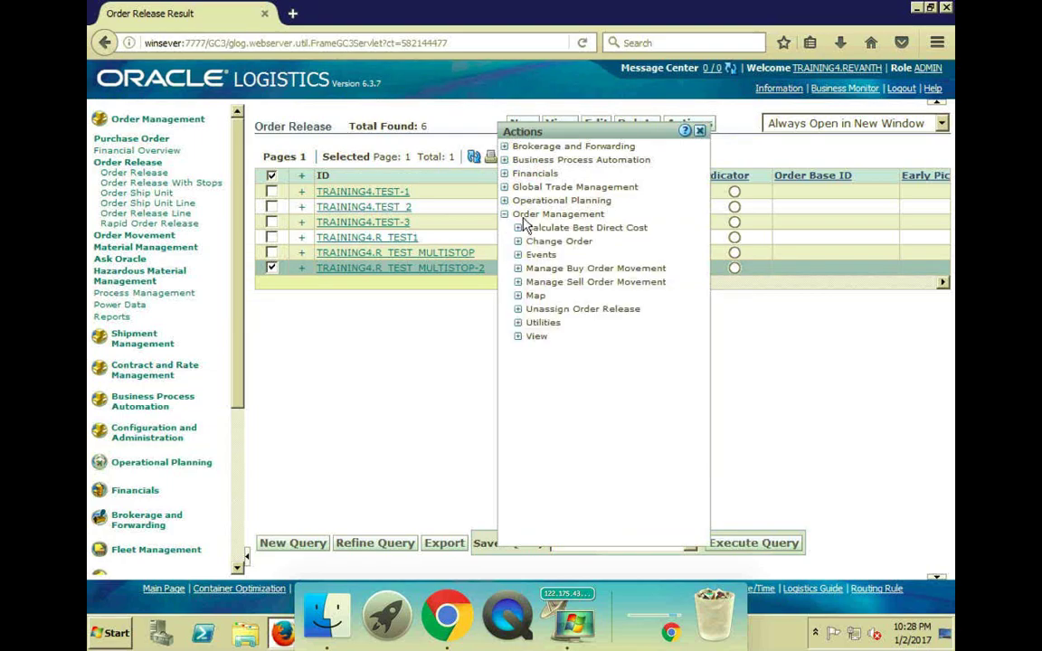
click(517, 324)
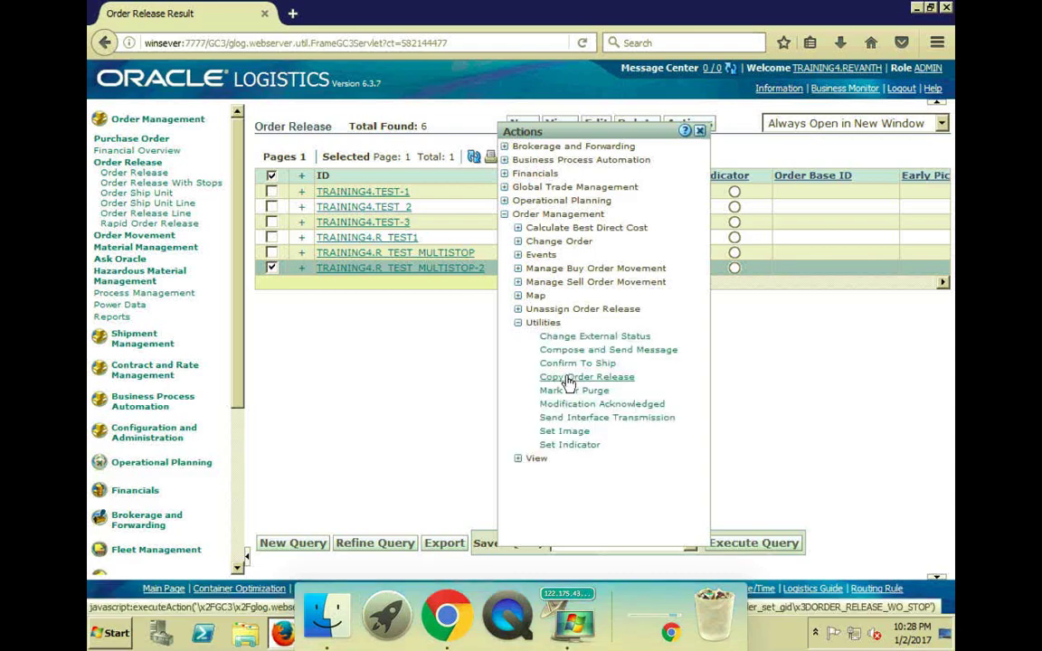
click(569, 378)
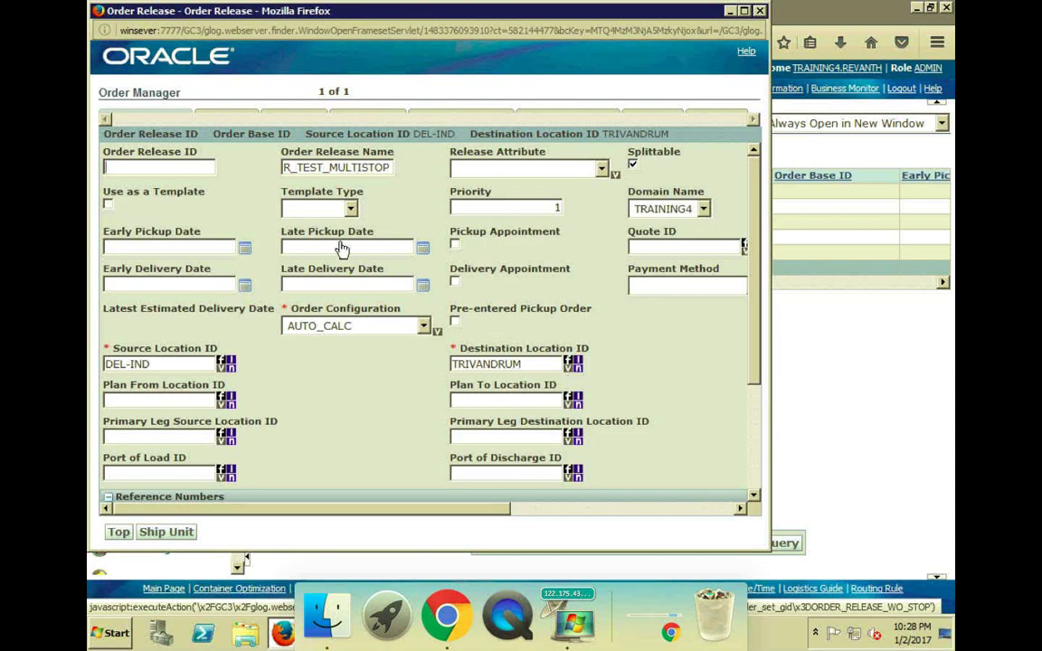
- Set the copy's Order Release ID to R_TEST_MULTISTOP-4, calculate its ship units, finish the order release and close its window
click(187, 166)
text(R)
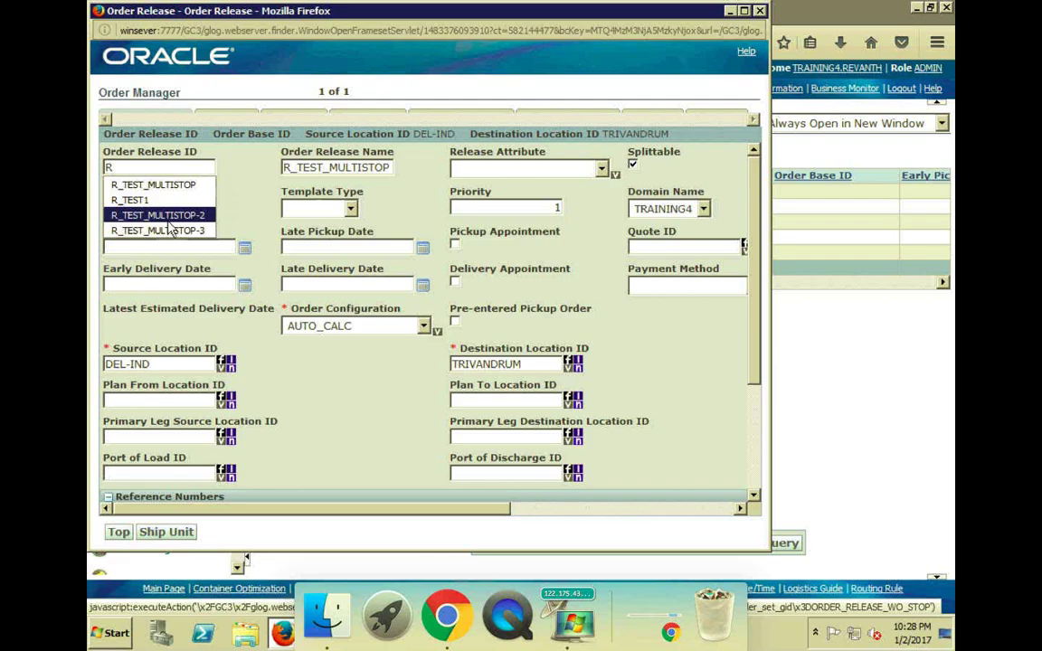
click(169, 221)
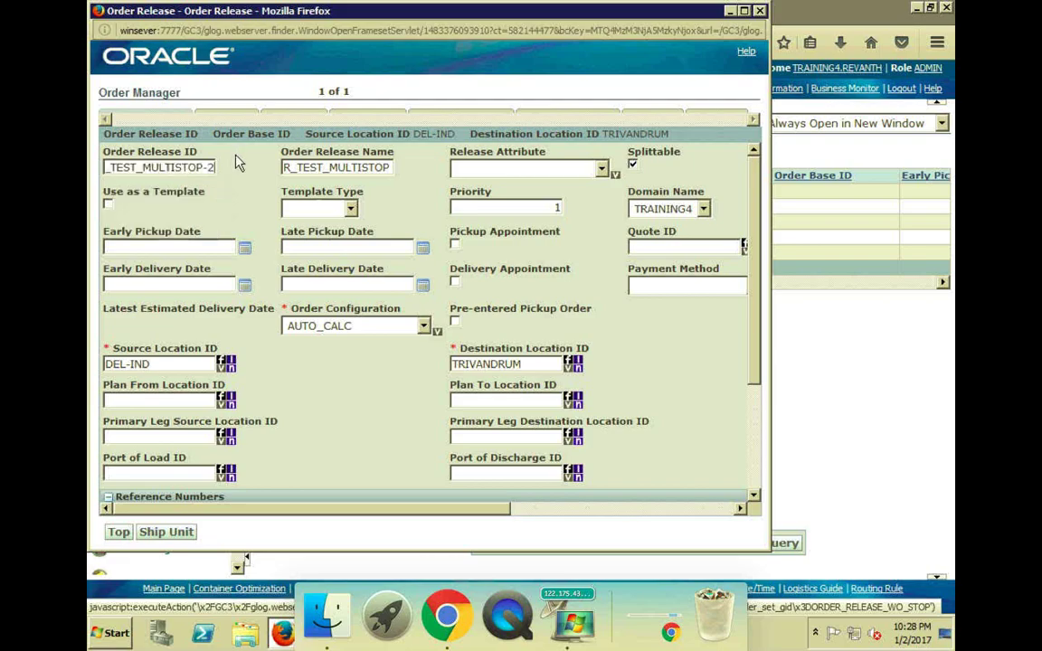
key(BackSpace)
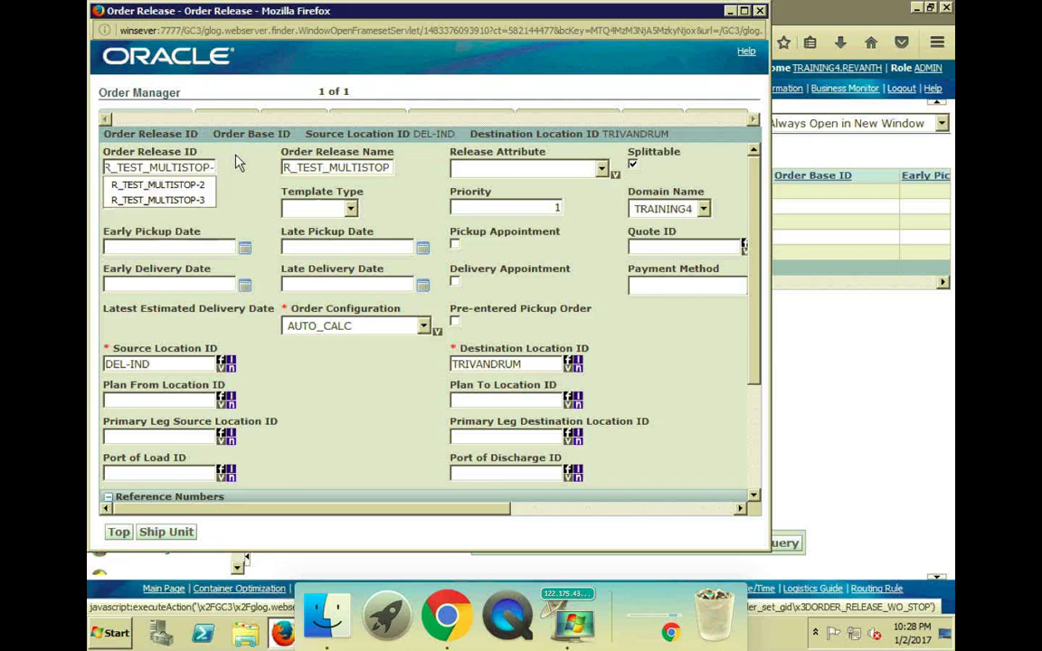
text(4)
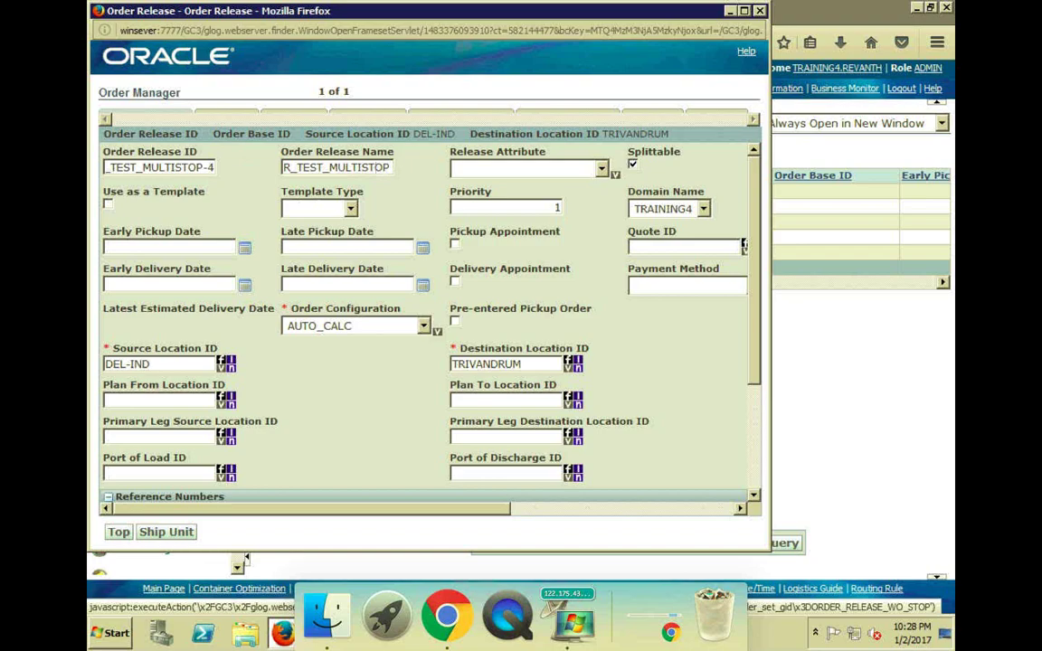
click(166, 538)
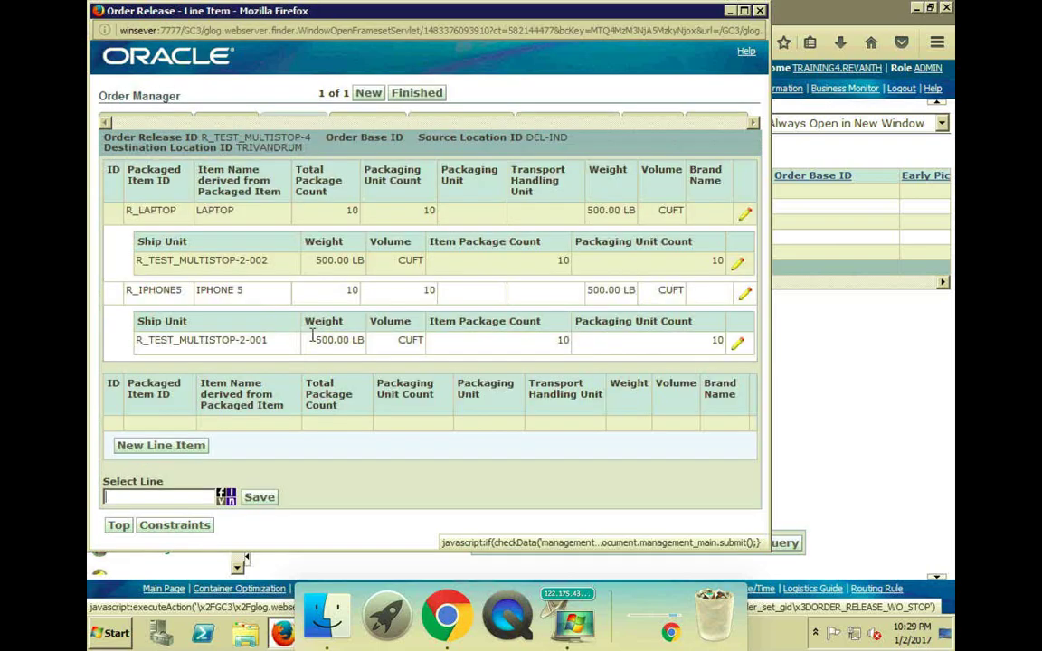
click(419, 93)
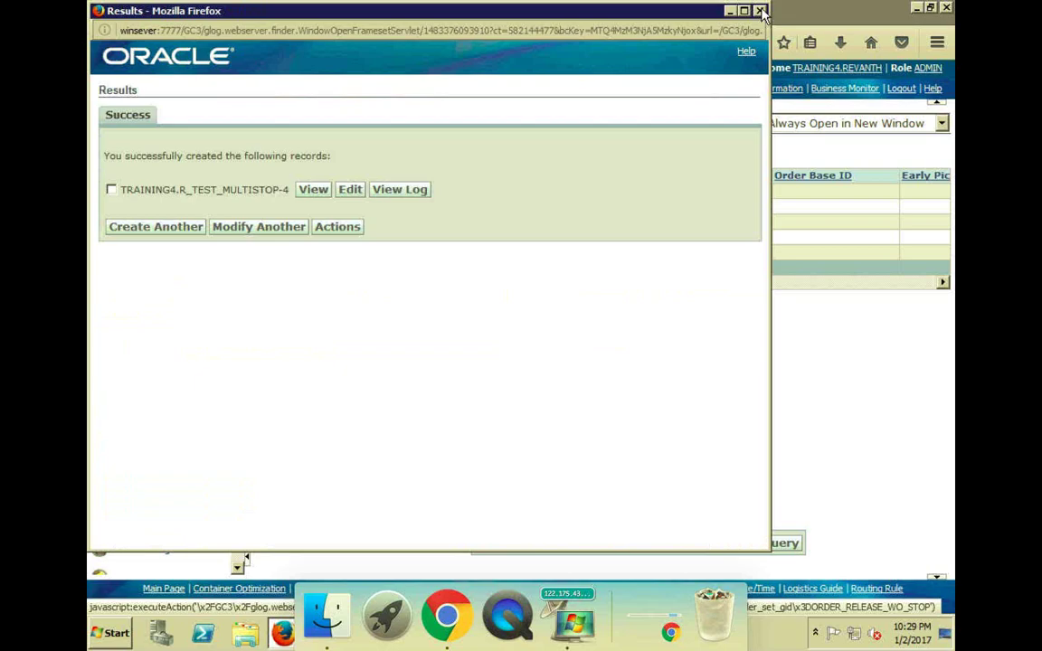
click(760, 12)
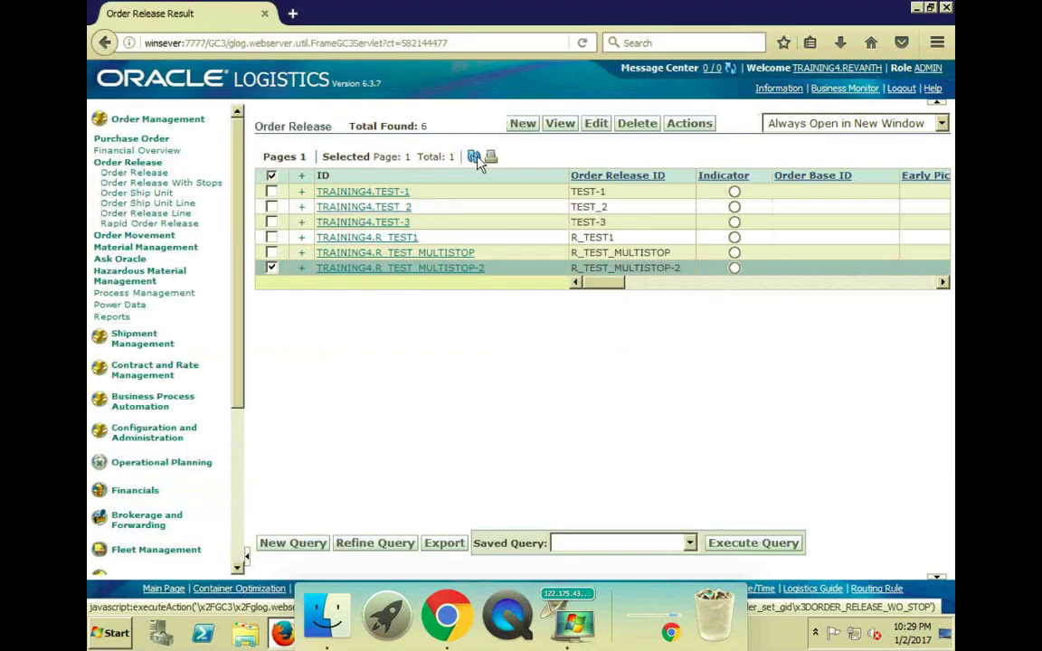
- Refresh the order release results and try the Multi-stop buy shipment action on only R_TEST_MULTISTOP-3 and R_TEST_MULTISTOP-4, closing its window
click(475, 159)
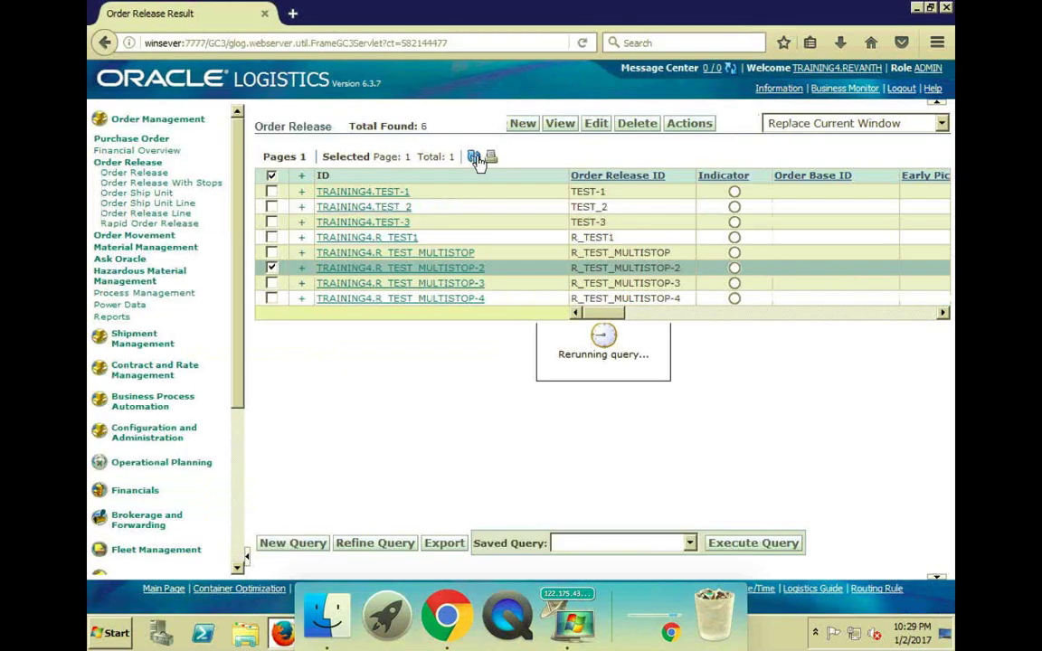
click(272, 269)
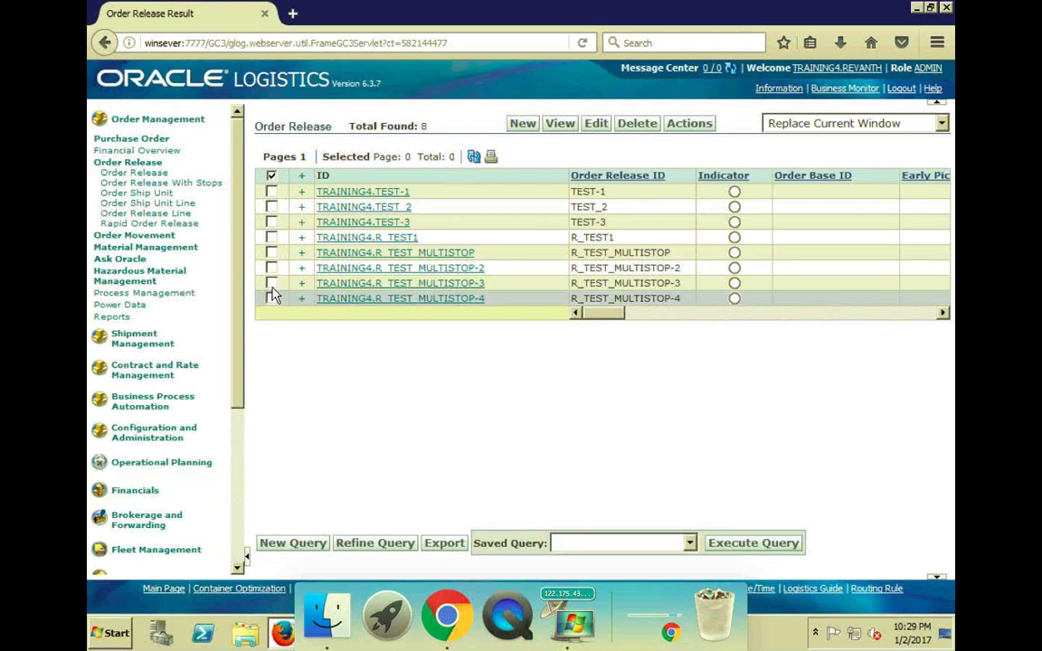
click(271, 283)
click(272, 298)
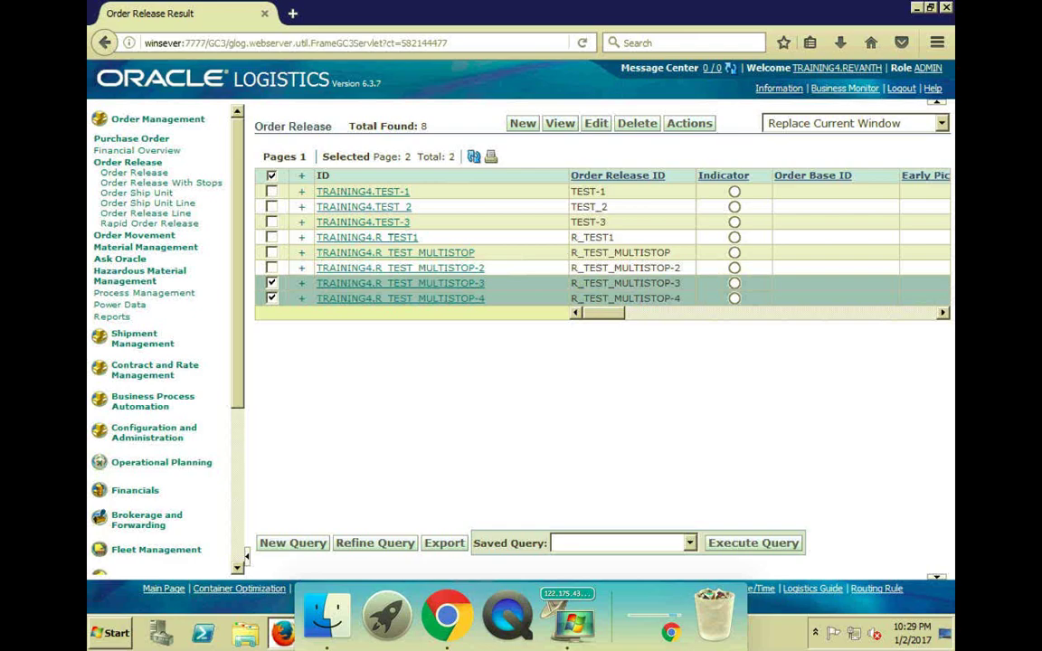
click(705, 127)
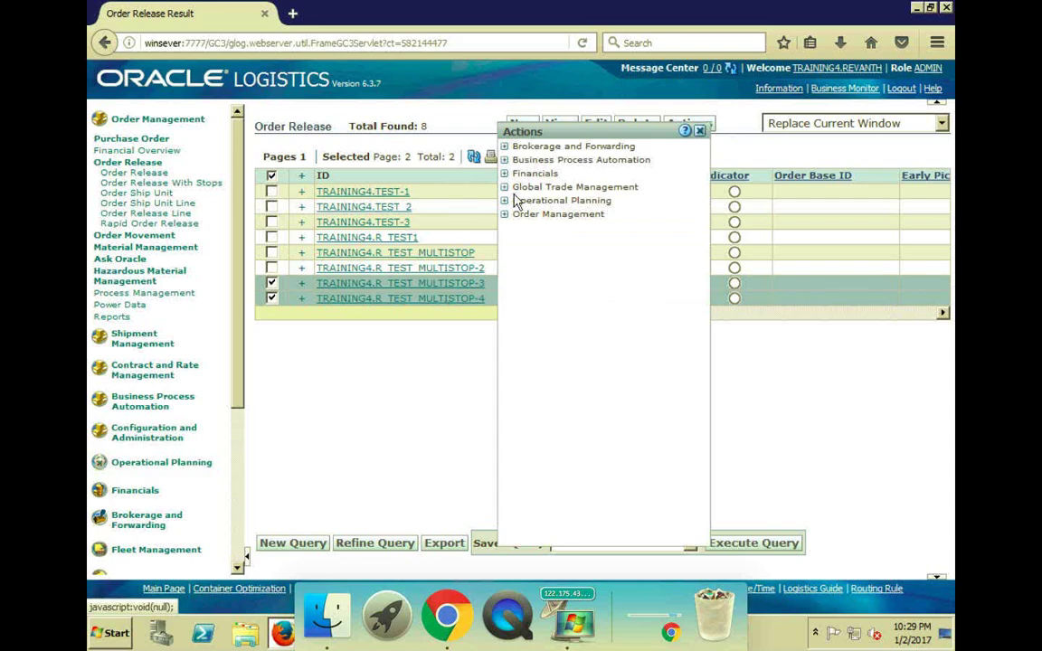
click(504, 200)
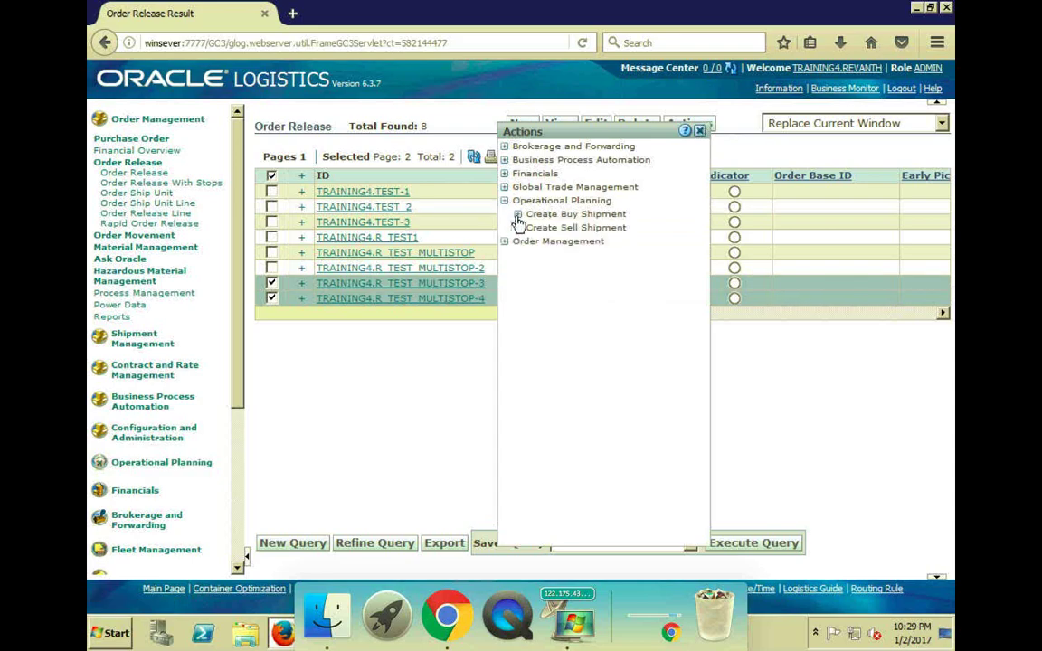
click(518, 215)
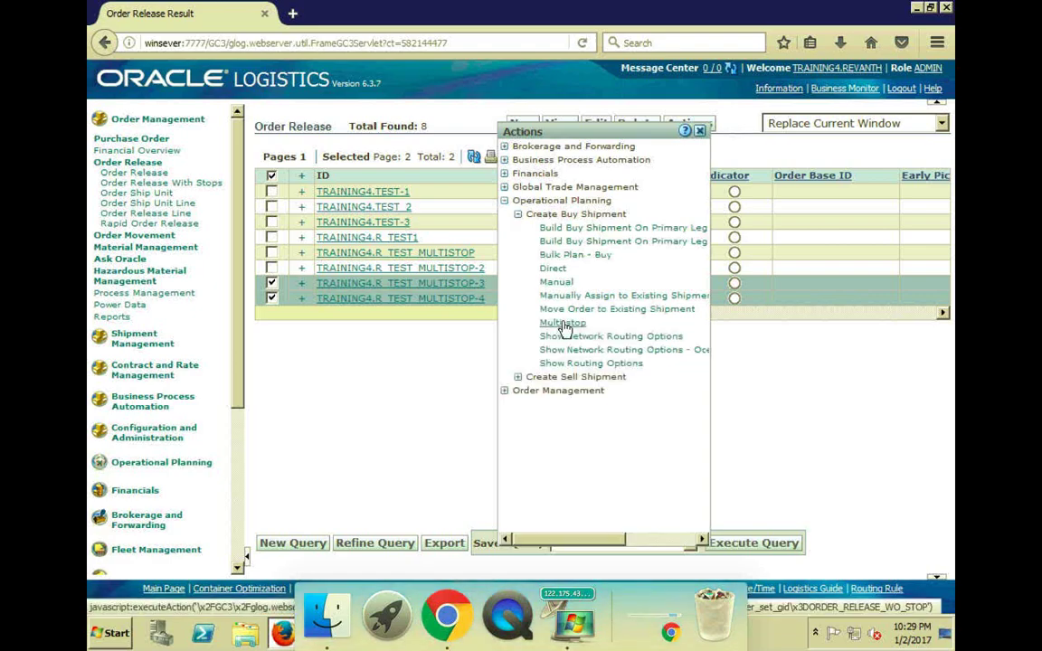
click(563, 323)
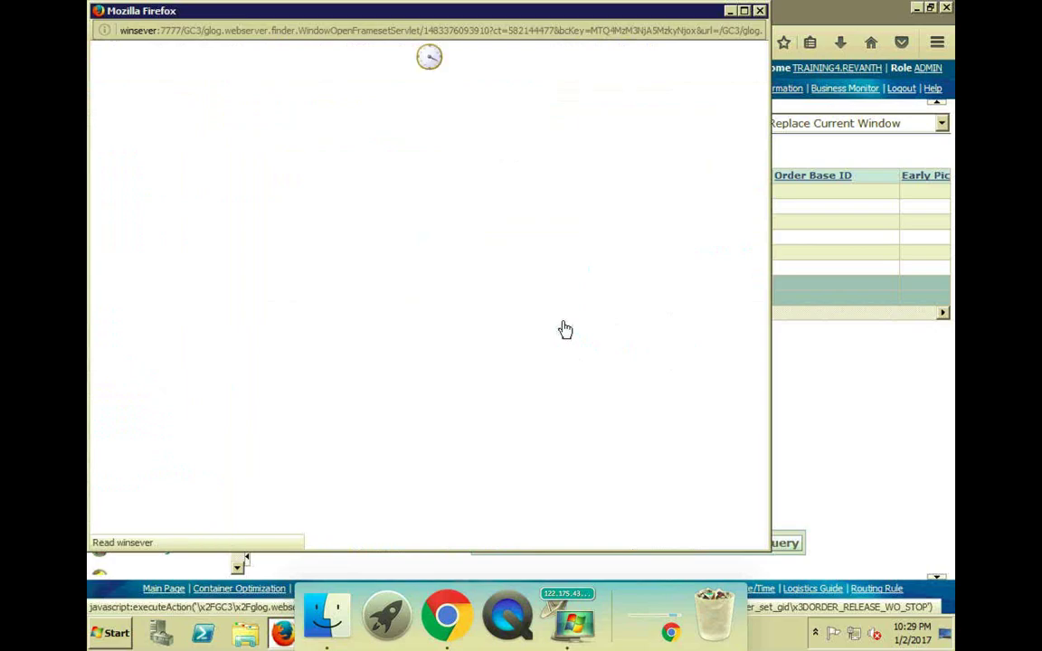
click(760, 11)
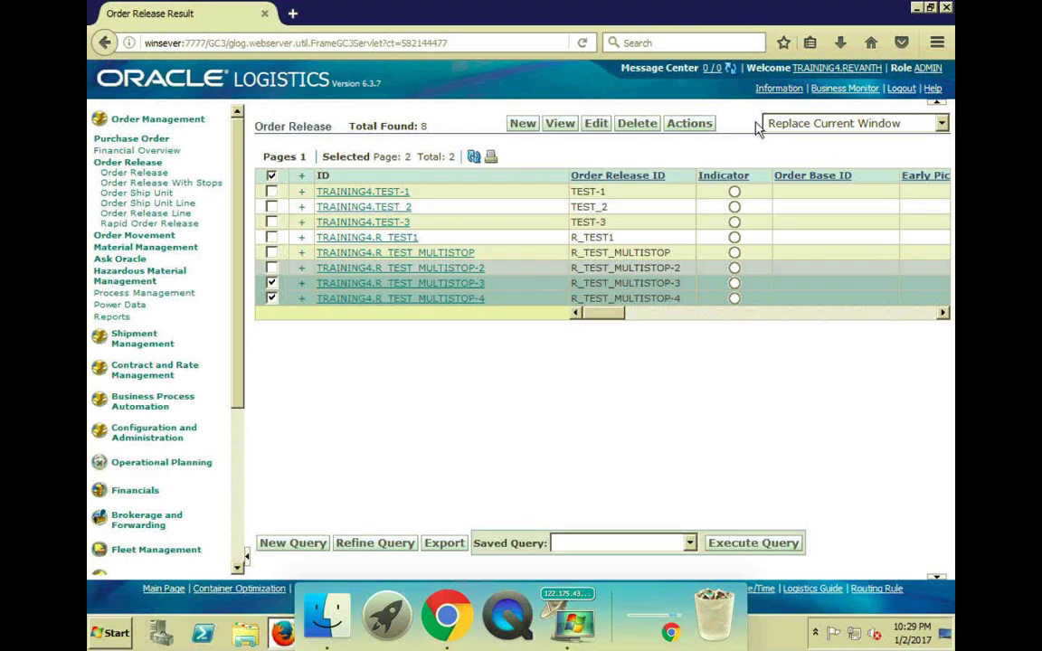
- Retry the Multi-stop buy shipment action on the two selected order release copies and close its window
click(693, 126)
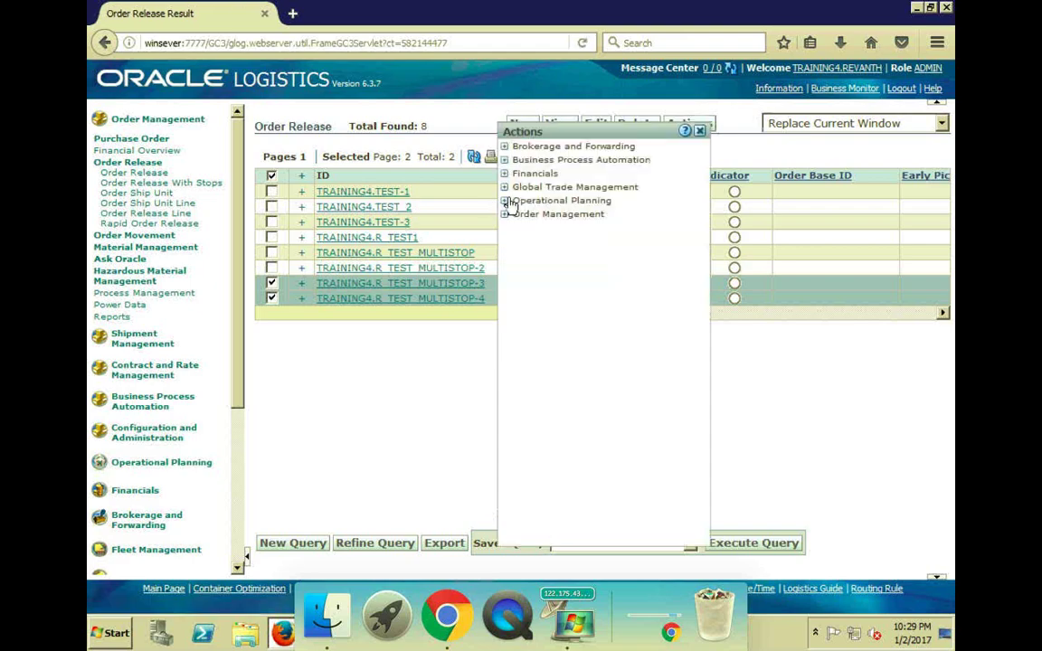
click(506, 201)
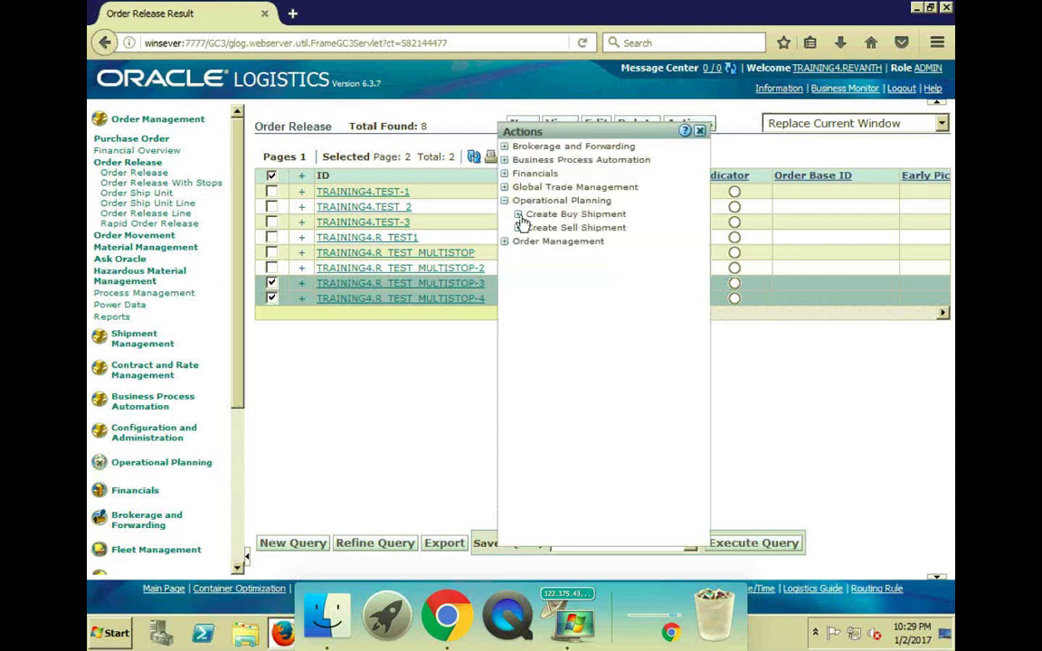
click(519, 214)
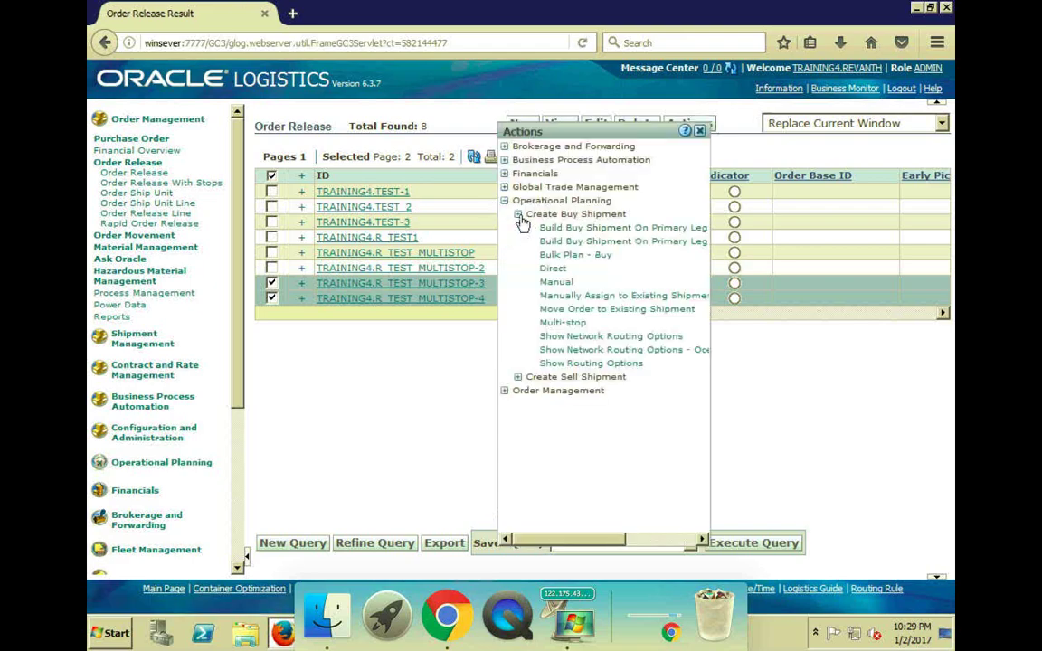
click(561, 324)
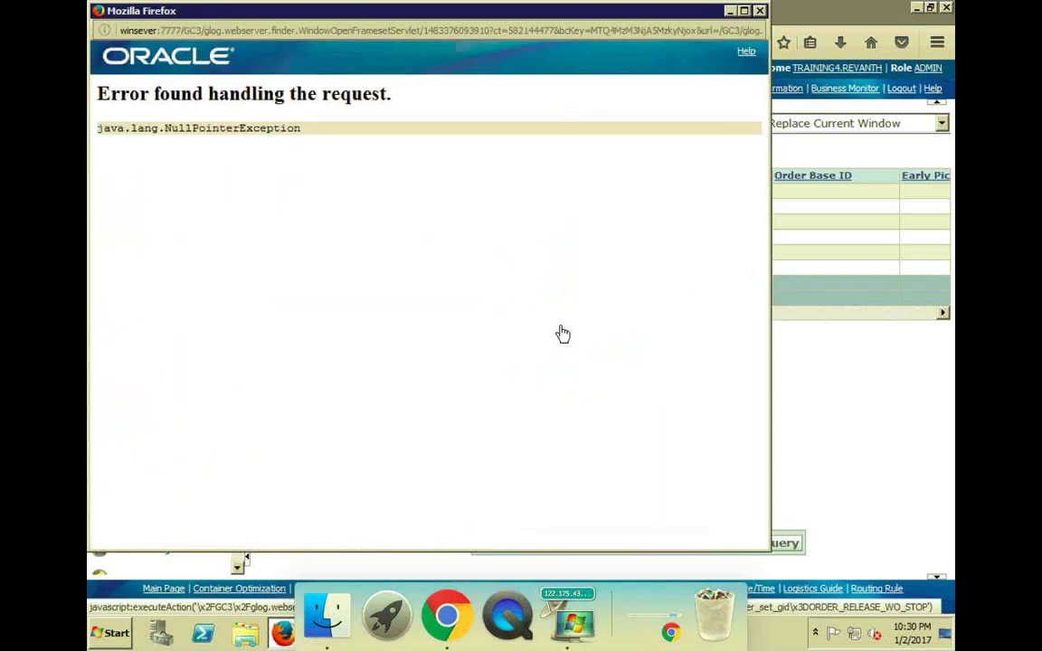
click(759, 11)
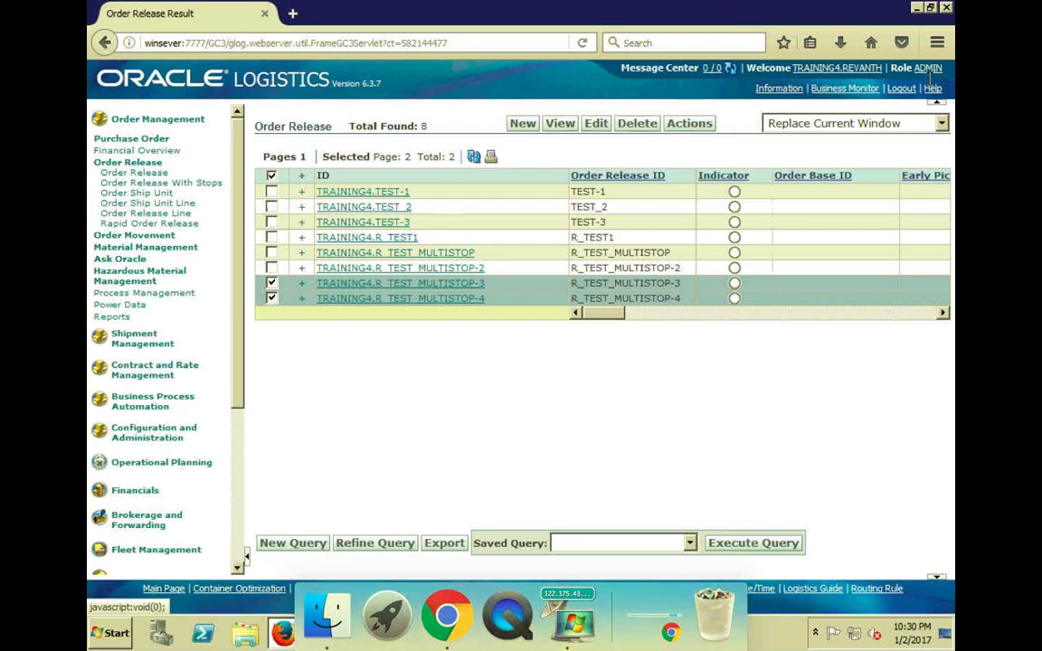
- Log out of the session and log in again with the account user name and password
click(903, 90)
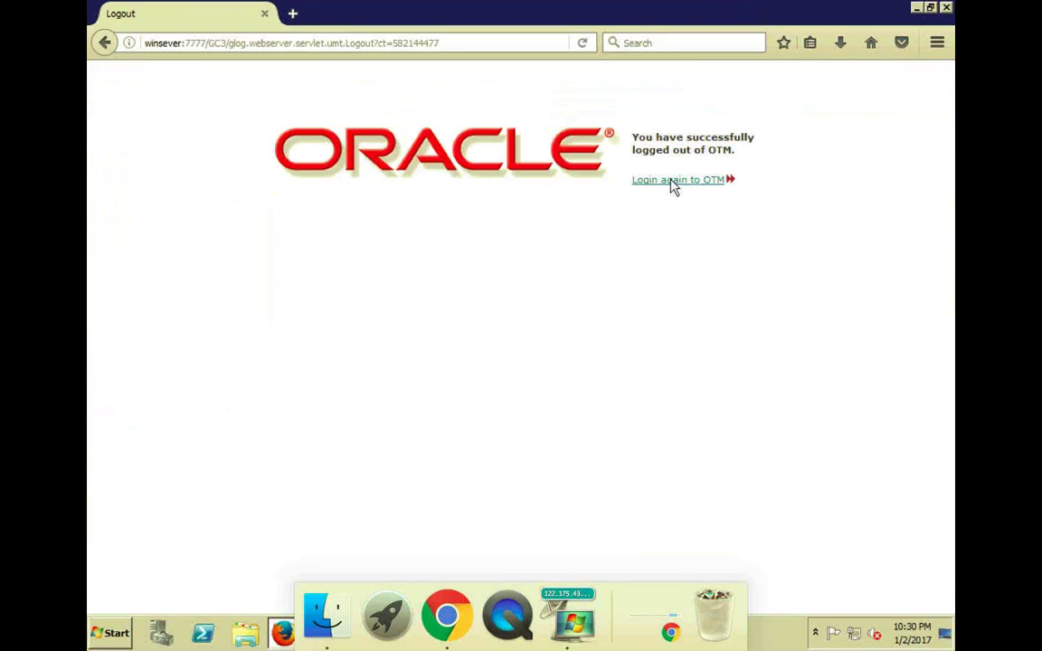
click(673, 185)
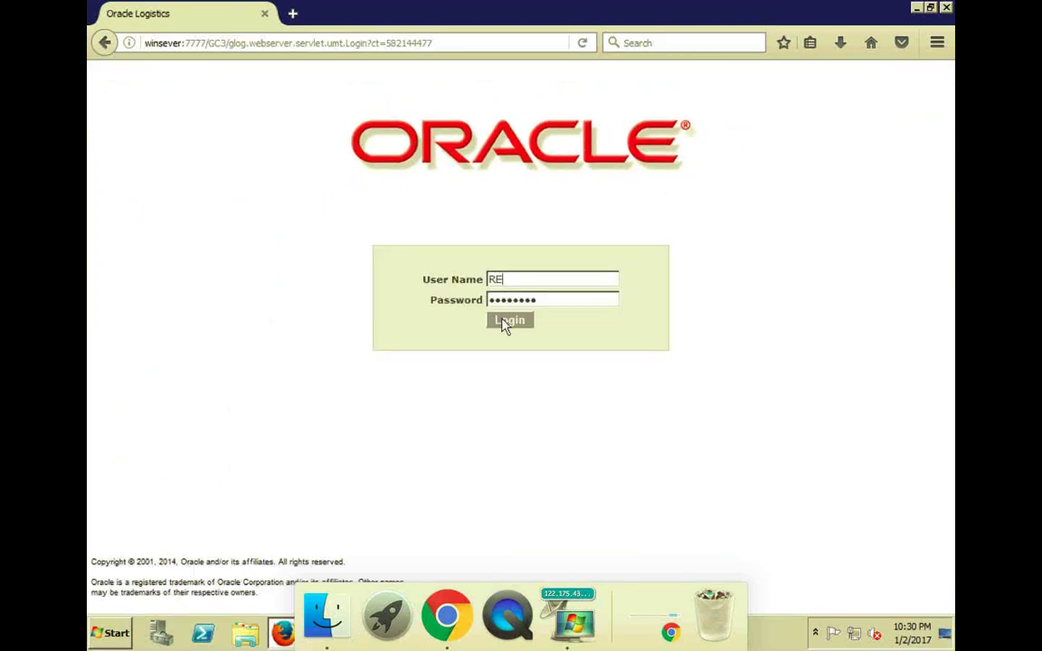
click(504, 321)
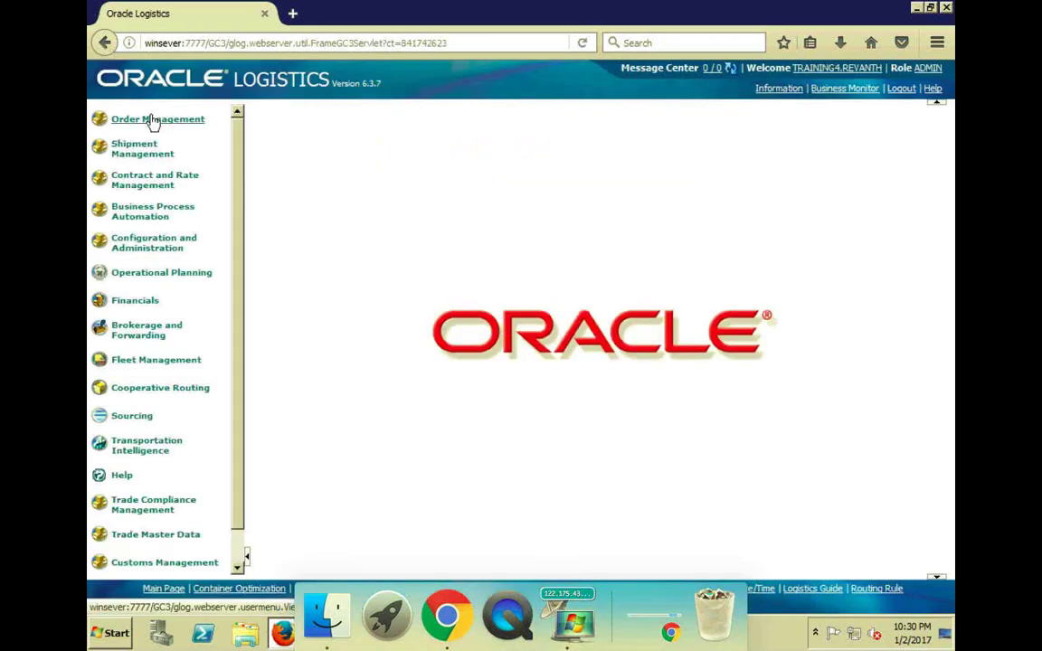
- Open the Order Release finder under Order Management and search without any filter criteria
click(152, 122)
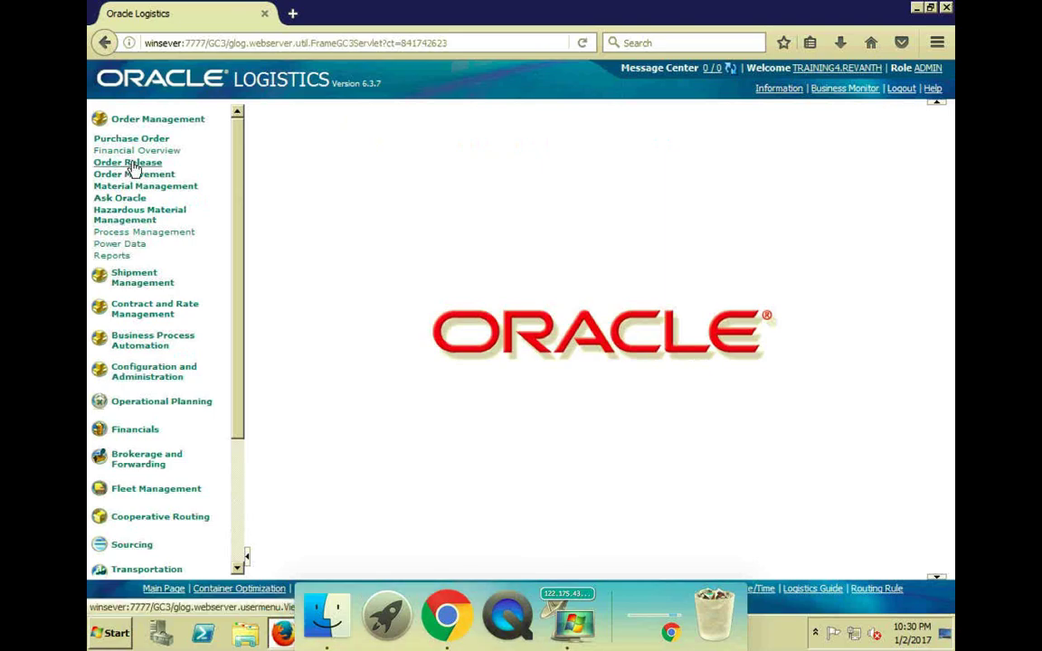
click(130, 162)
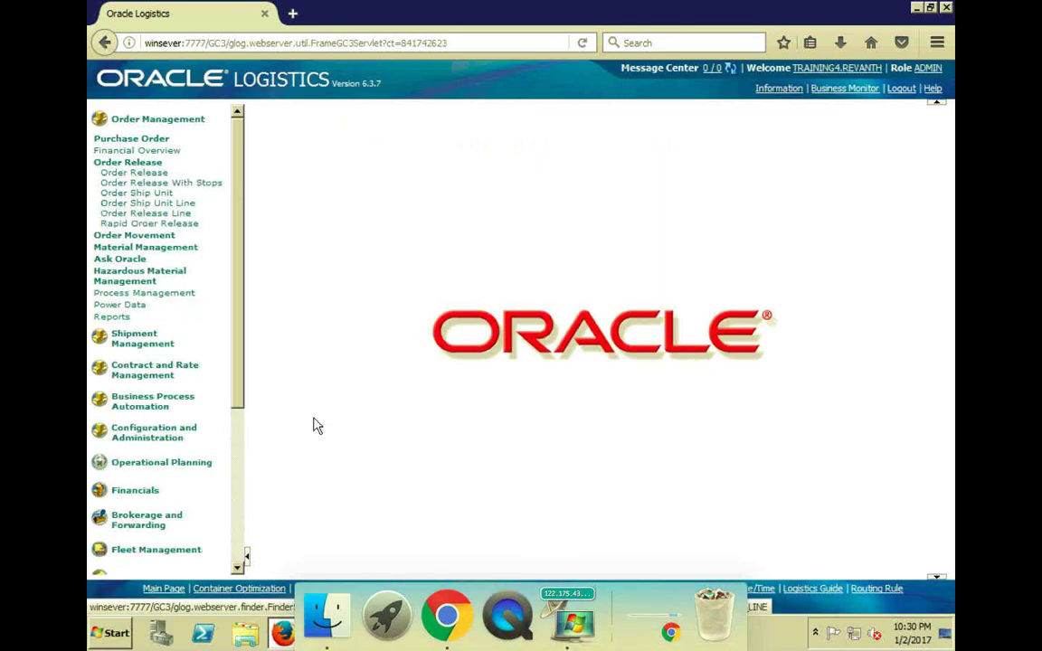
click(142, 173)
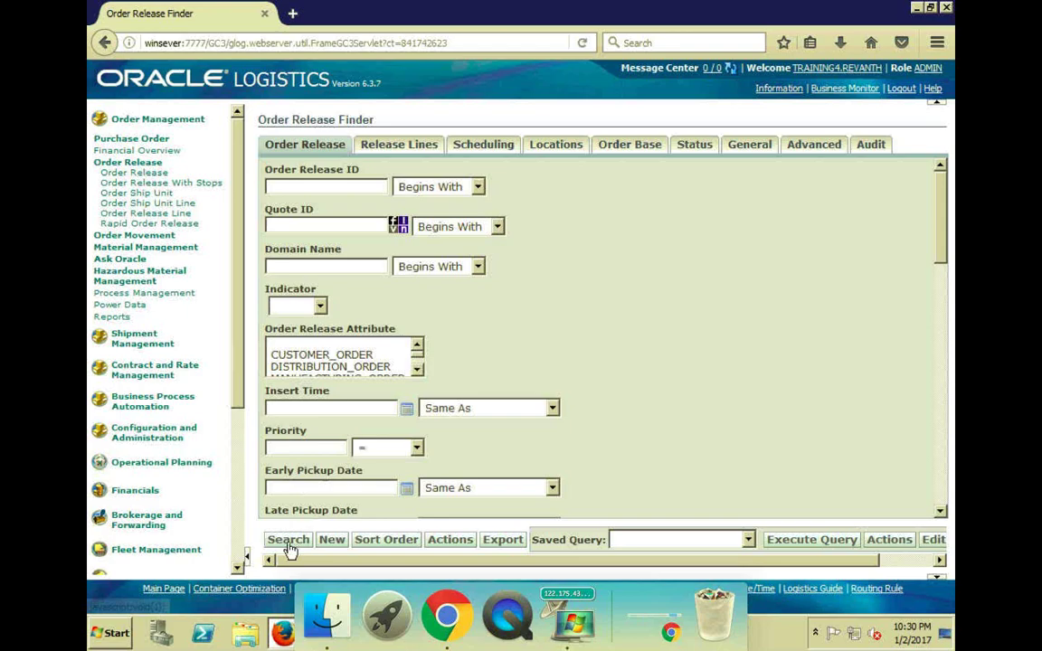
click(288, 540)
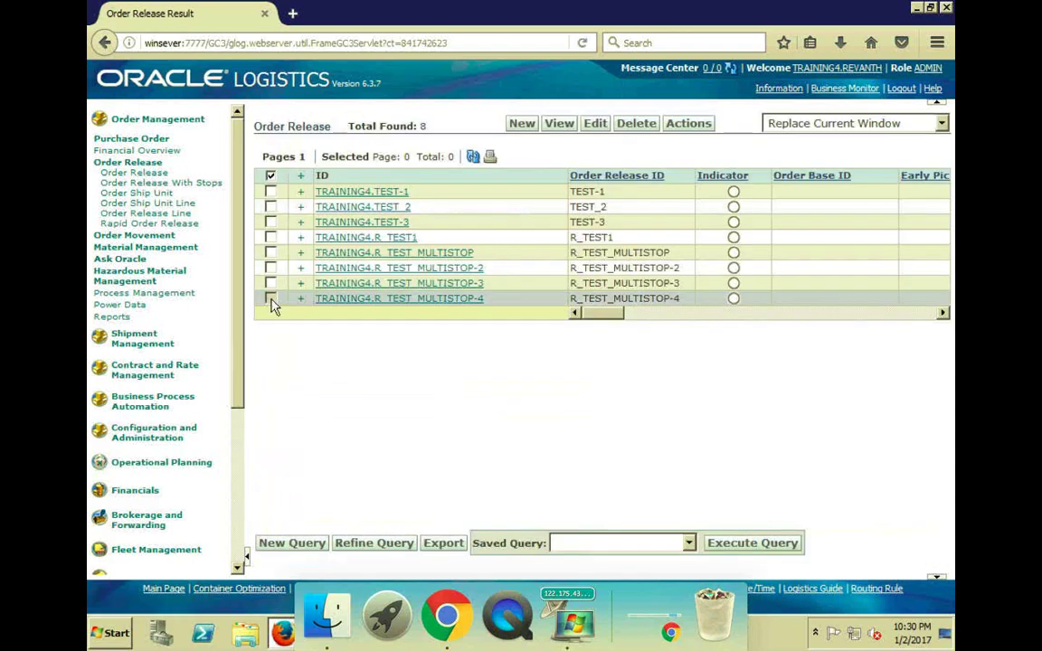
- Try the Create Buy Shipment Multi-stop action on R_TEST_MULTISTOP-3 and R_TEST_MULTISTOP-4, and close its window
click(270, 298)
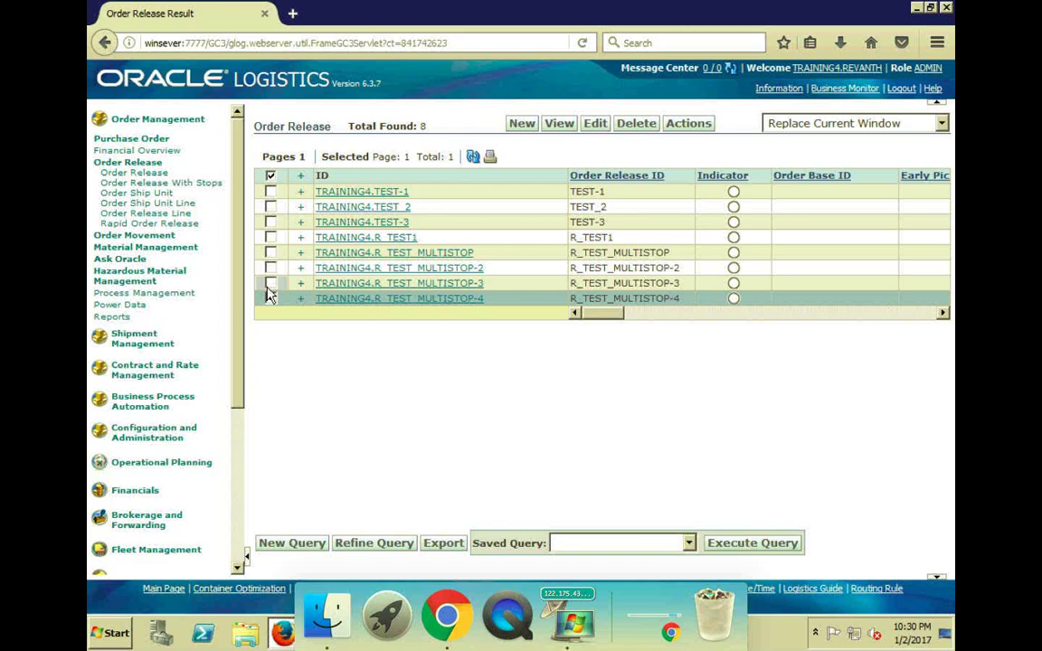
click(270, 283)
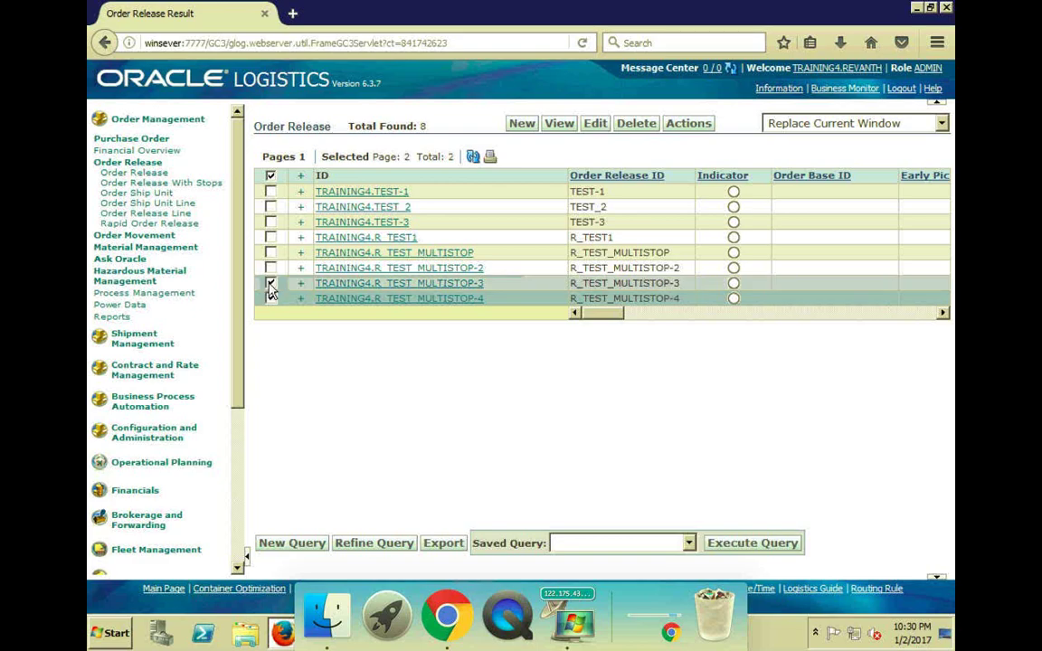
click(690, 124)
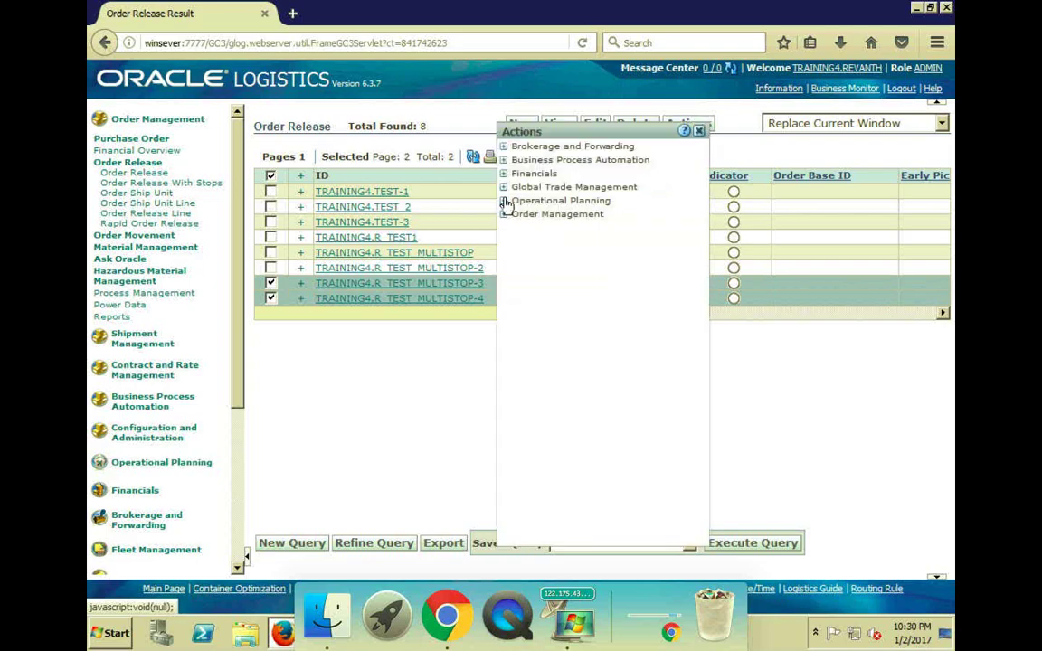
click(505, 200)
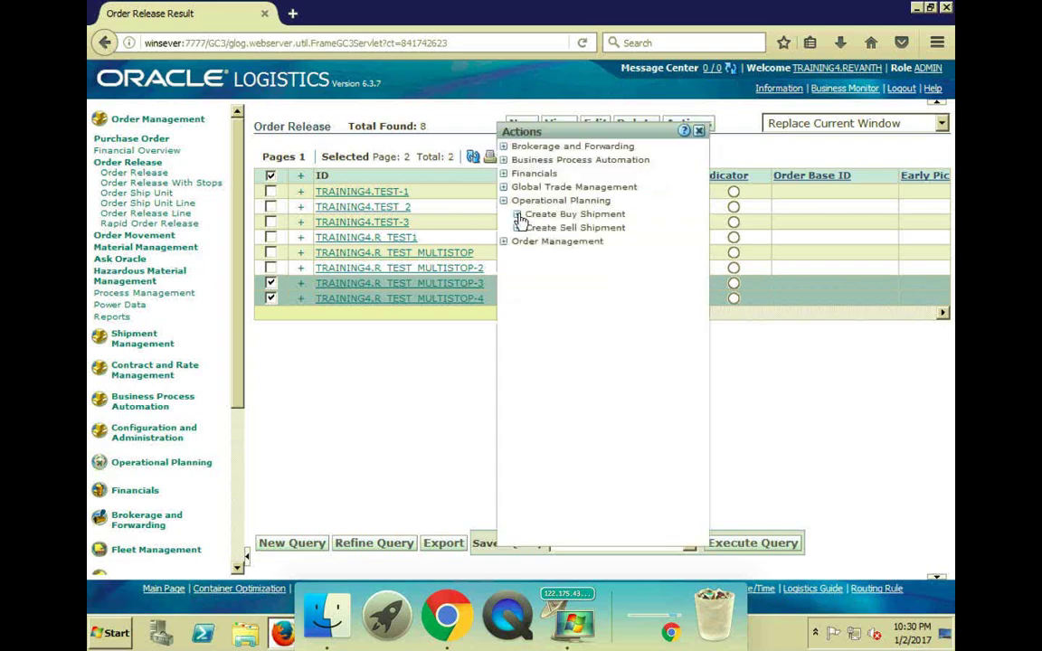
click(518, 215)
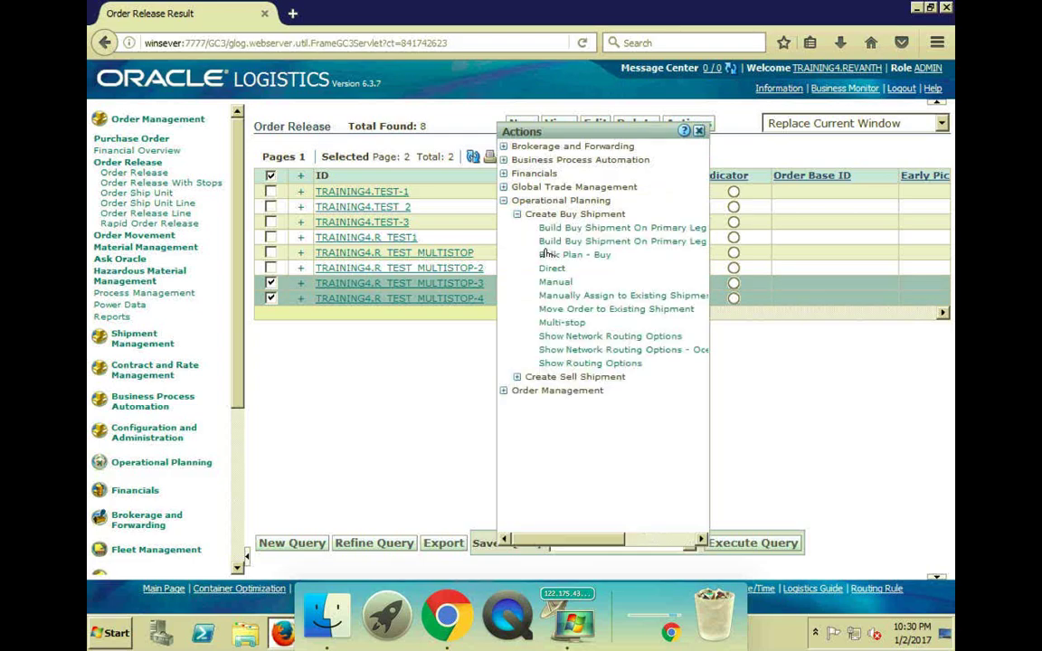
click(560, 324)
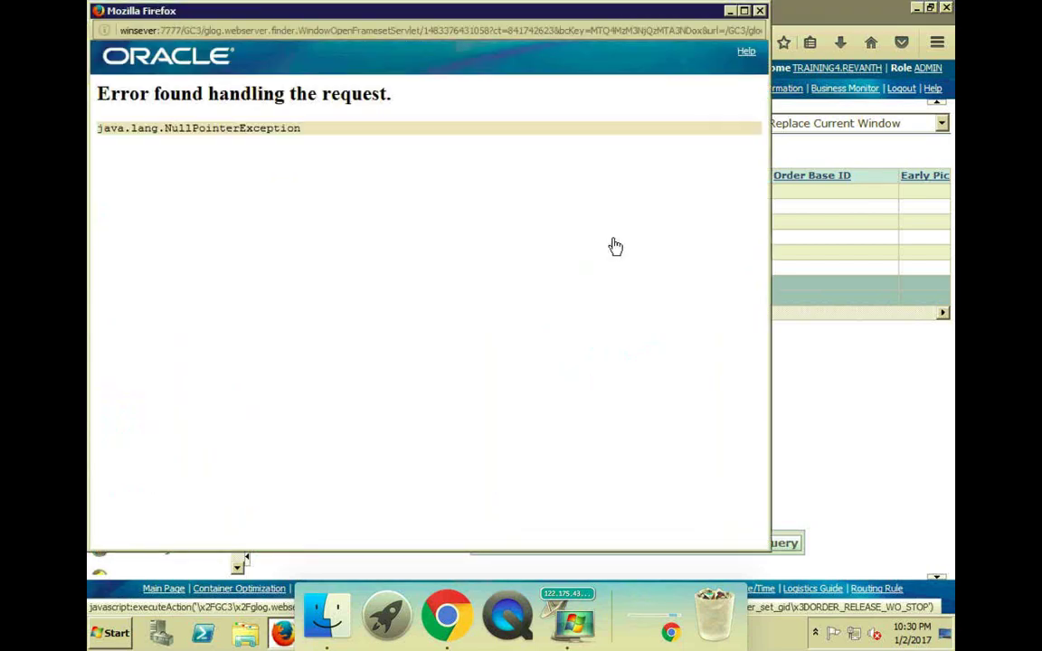
click(760, 11)
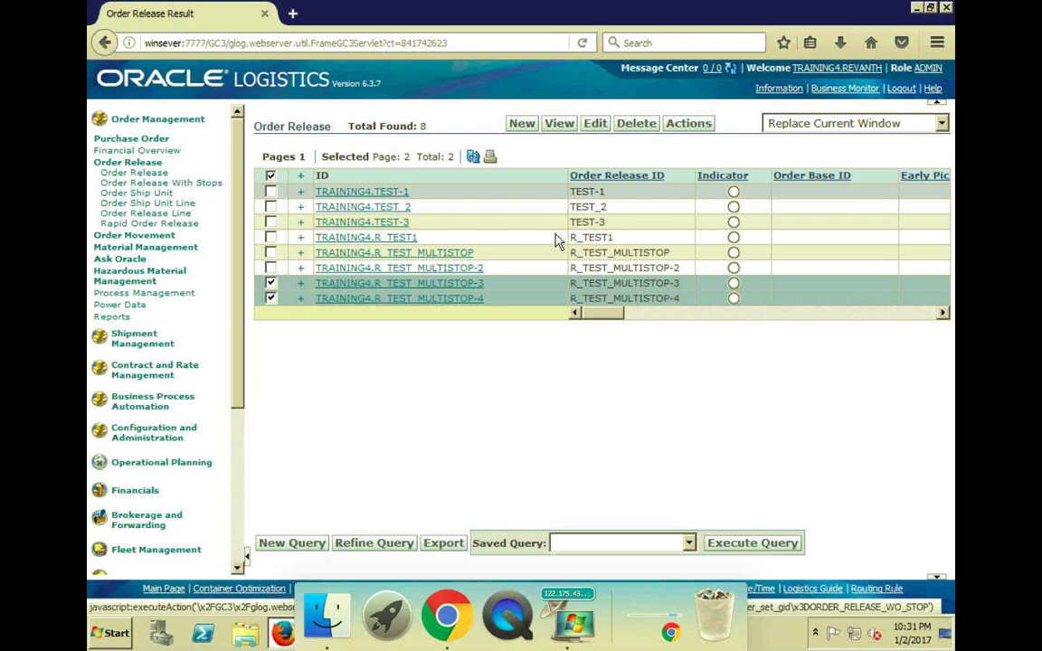
- Check the buy shipments linked to R_TEST_MULTISTOP and R_TEST_MULTISTOP-2, and collapse both order releases
click(302, 254)
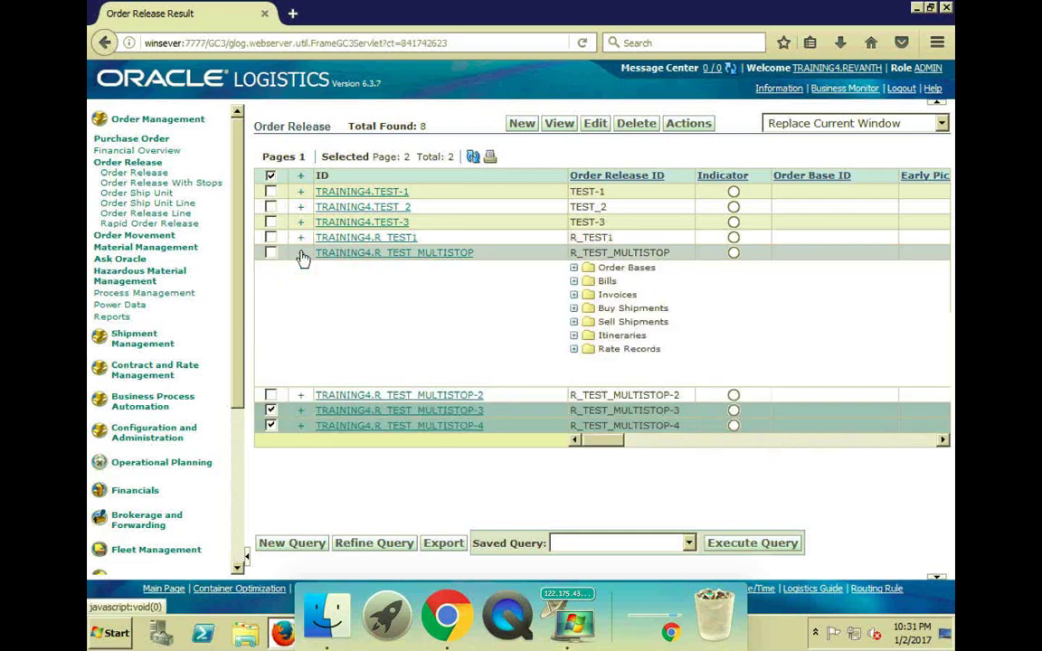
click(575, 310)
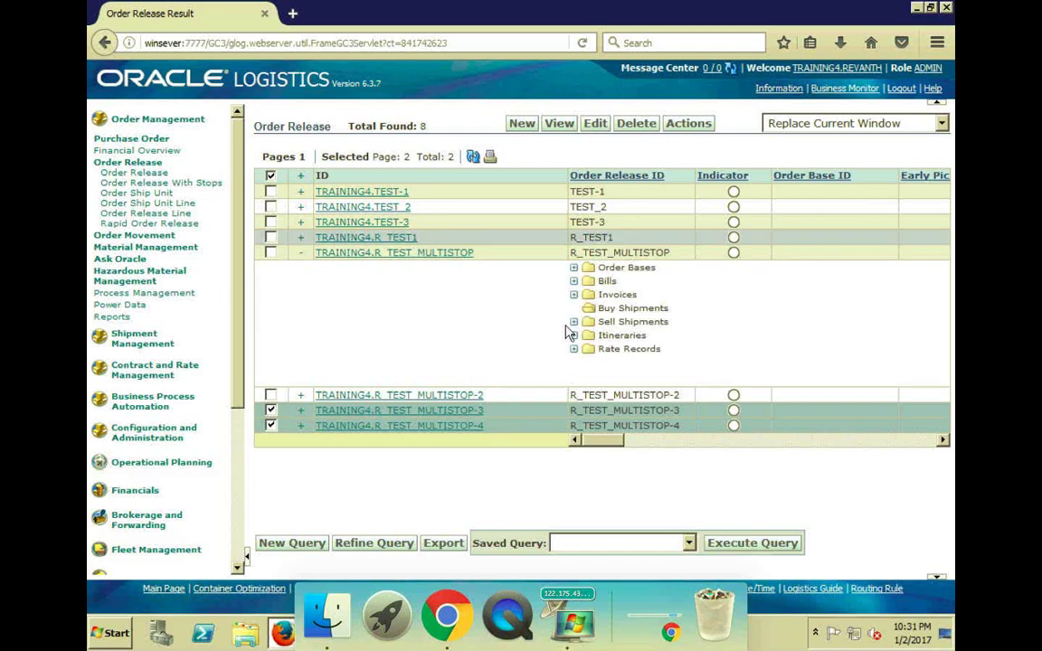
click(302, 397)
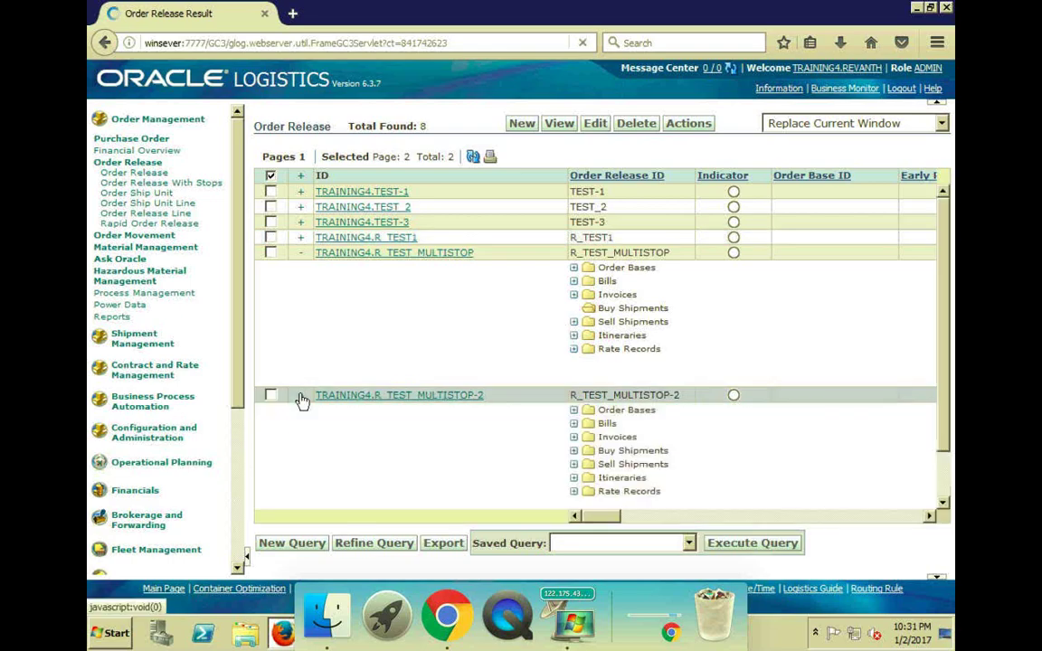
click(574, 452)
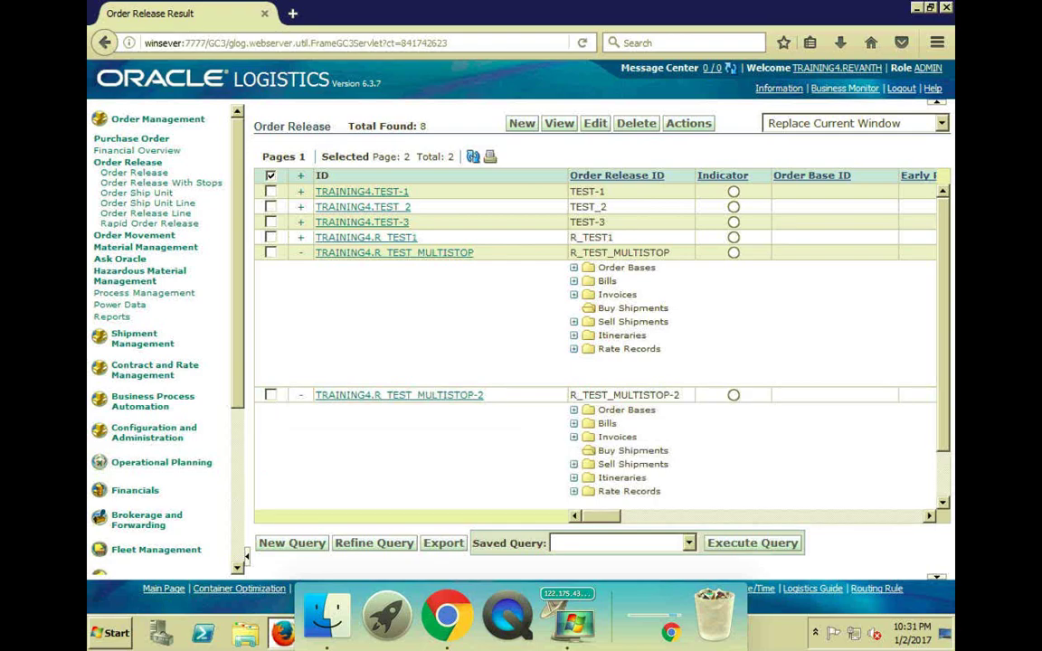
click(302, 254)
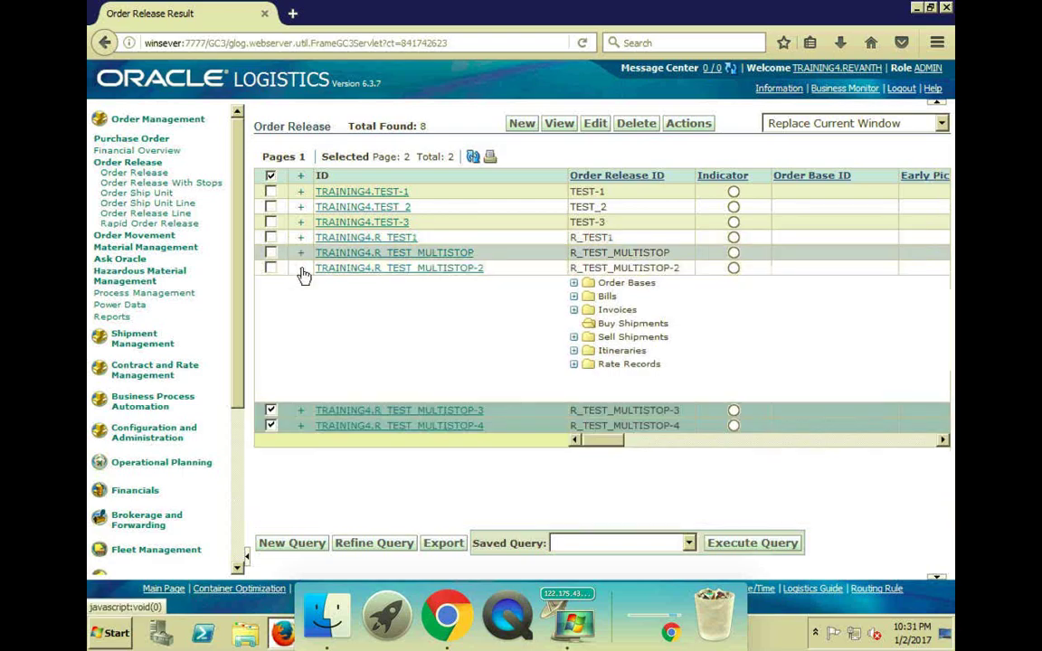
click(302, 269)
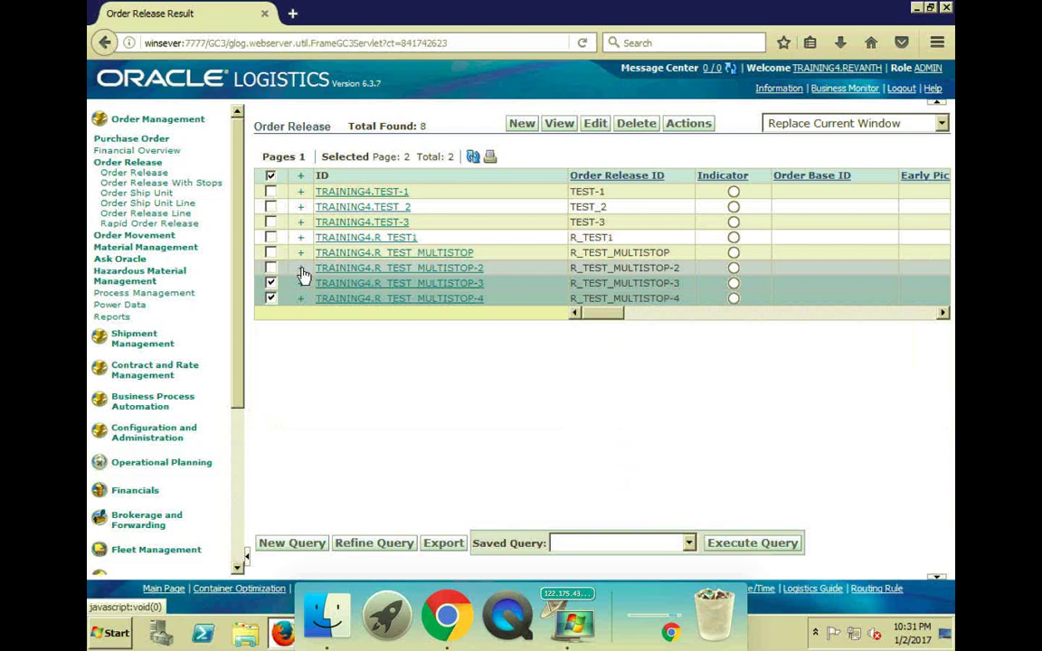
- Open the Rate Offering finder under Contract Management and search without any filter criteria
click(165, 371)
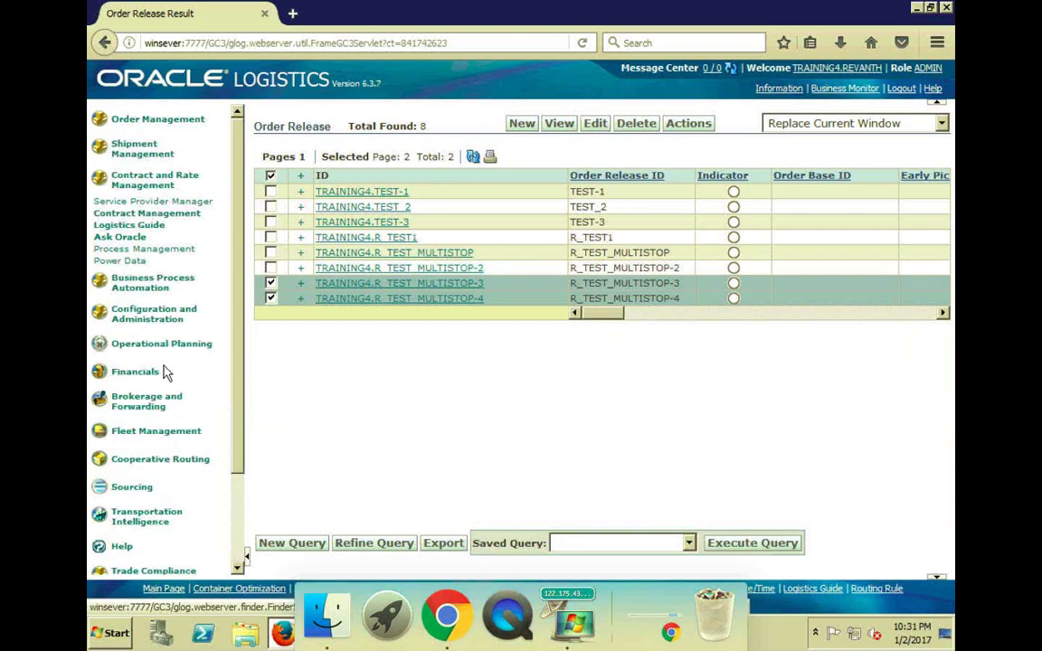
click(121, 214)
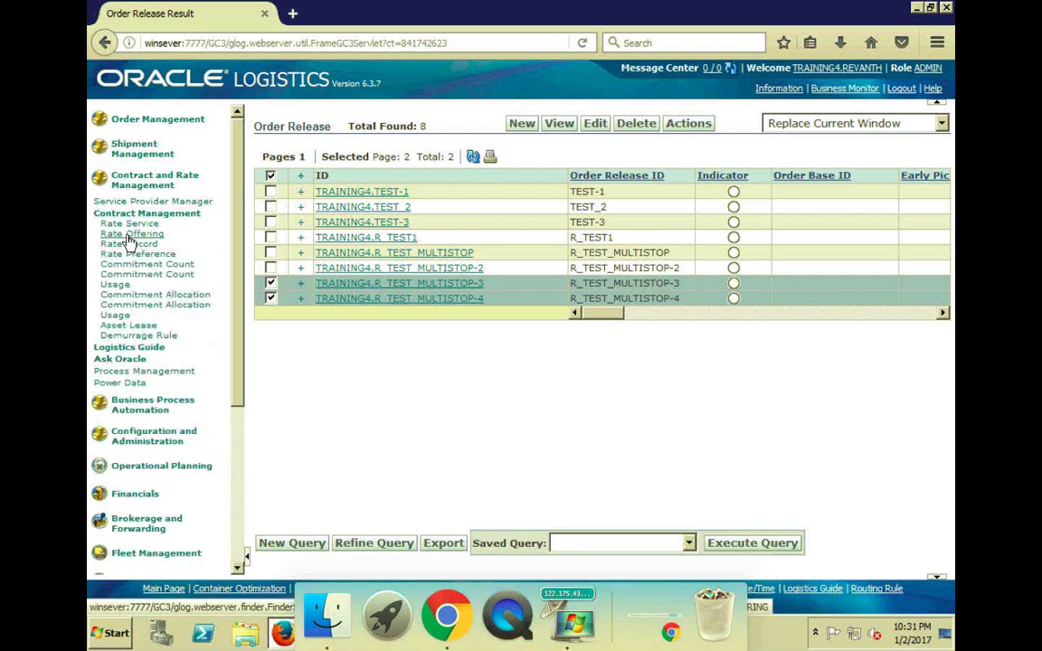
click(129, 236)
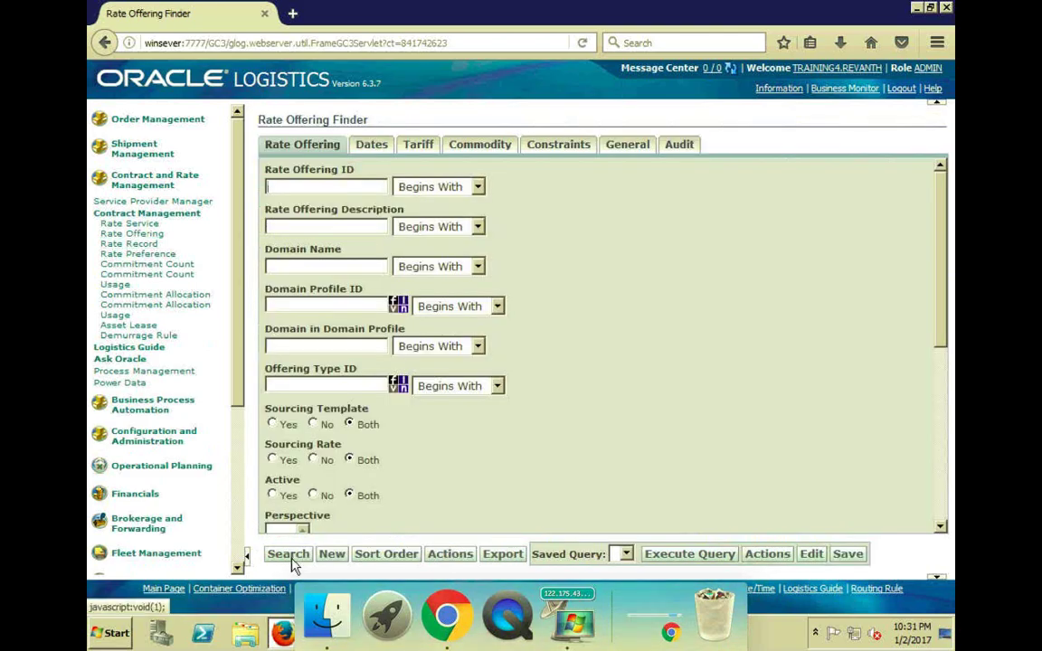
click(289, 554)
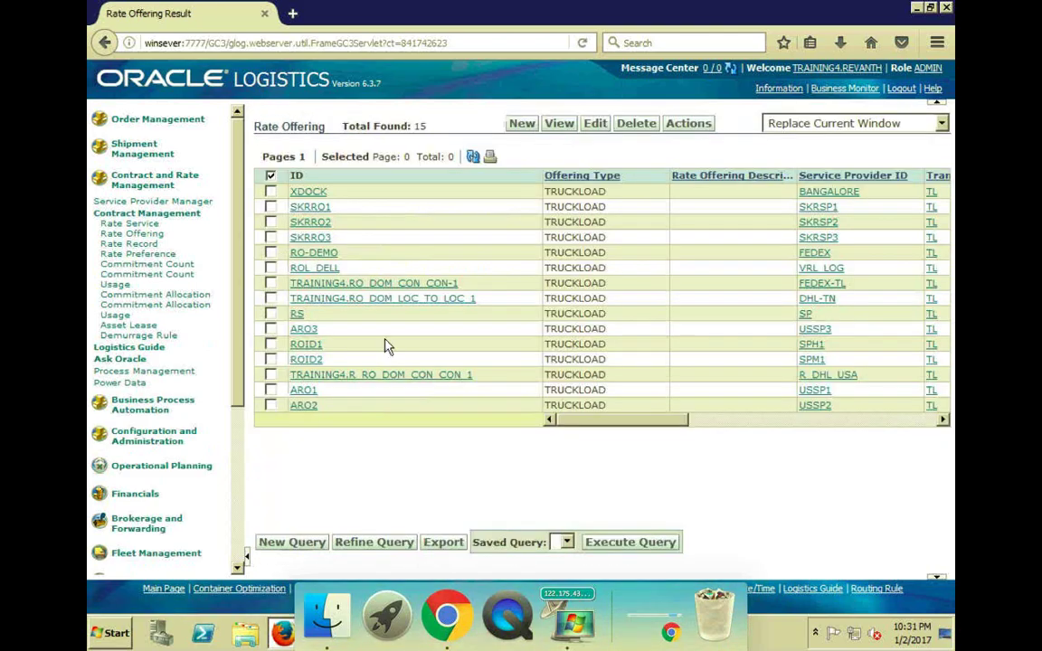
- Open the rate offering TRAINING4.RO_DOM_CON_CON-1 and go on to its attributes
click(404, 286)
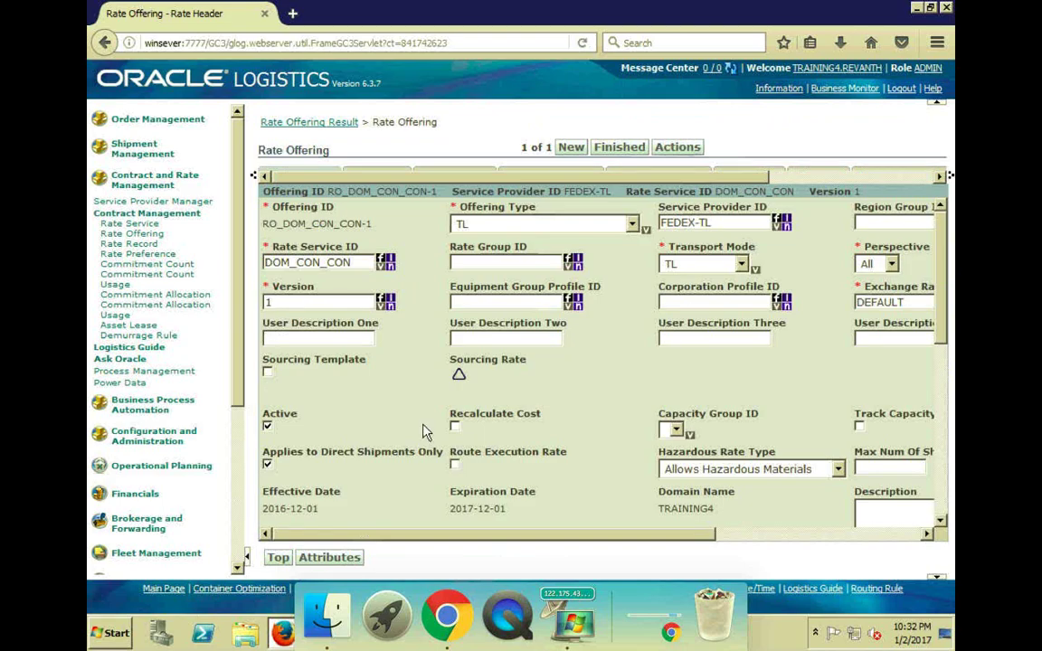
scroll(425, 431, down, 1)
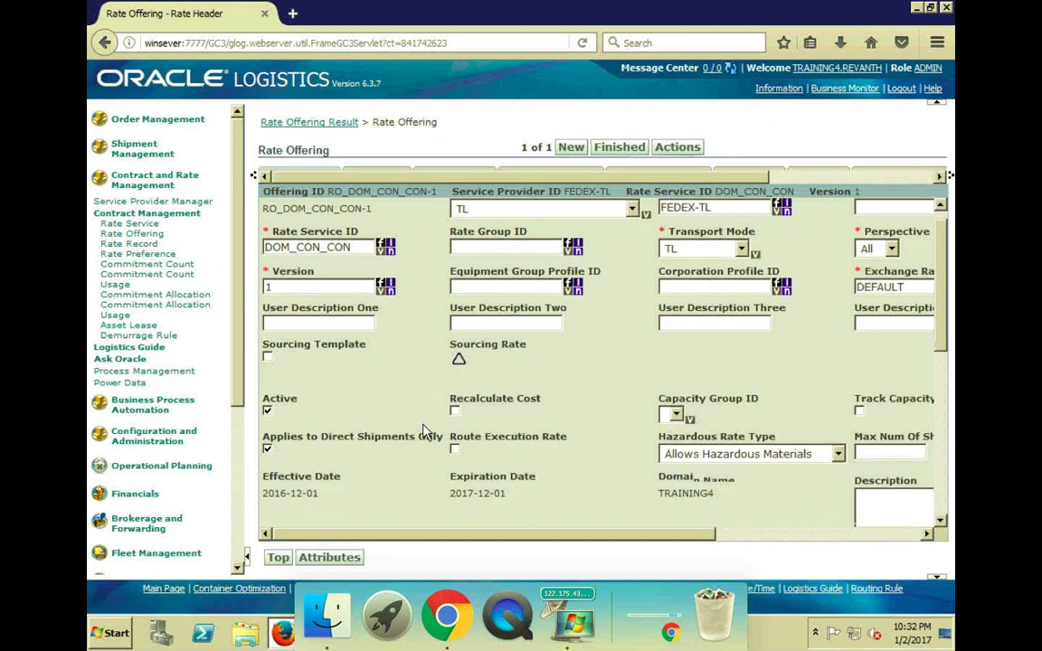
scroll(426, 431, down, 6)
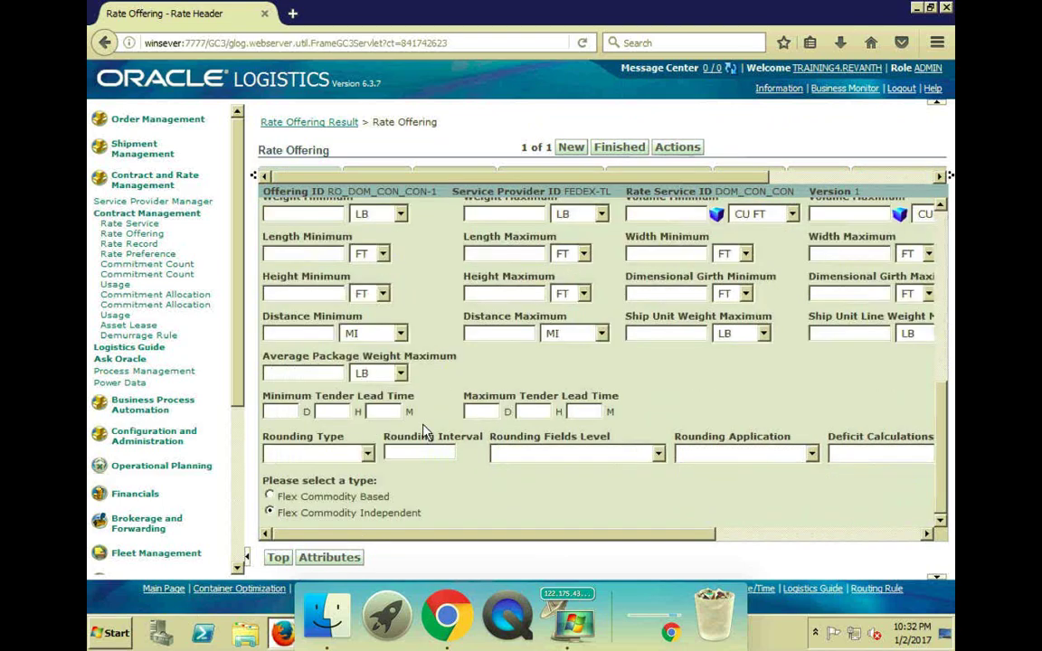
click(328, 559)
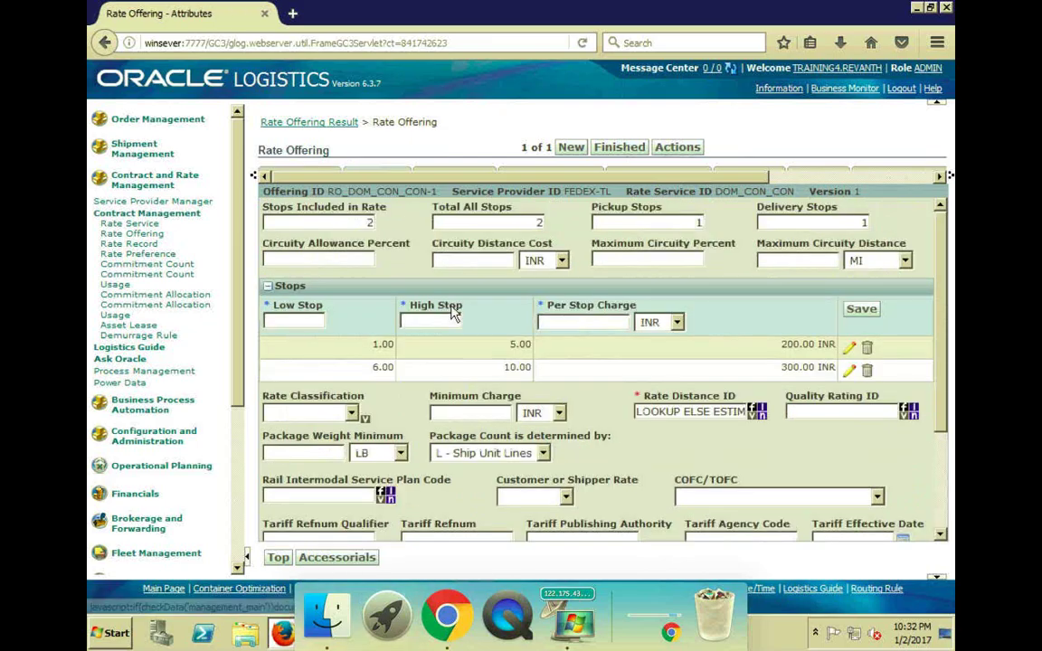
- Clear the Stops Included in Rate, Total All Stops, Pickup Stops and Delivery Stops values of the rate offering
click(369, 221)
key(BackSpace)
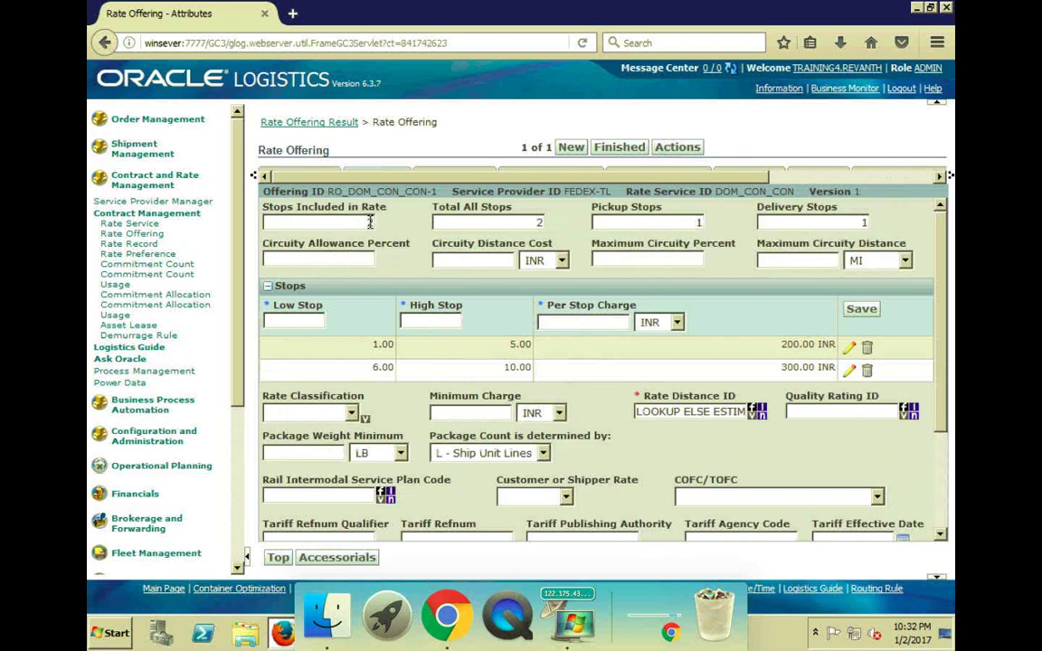
click(369, 222)
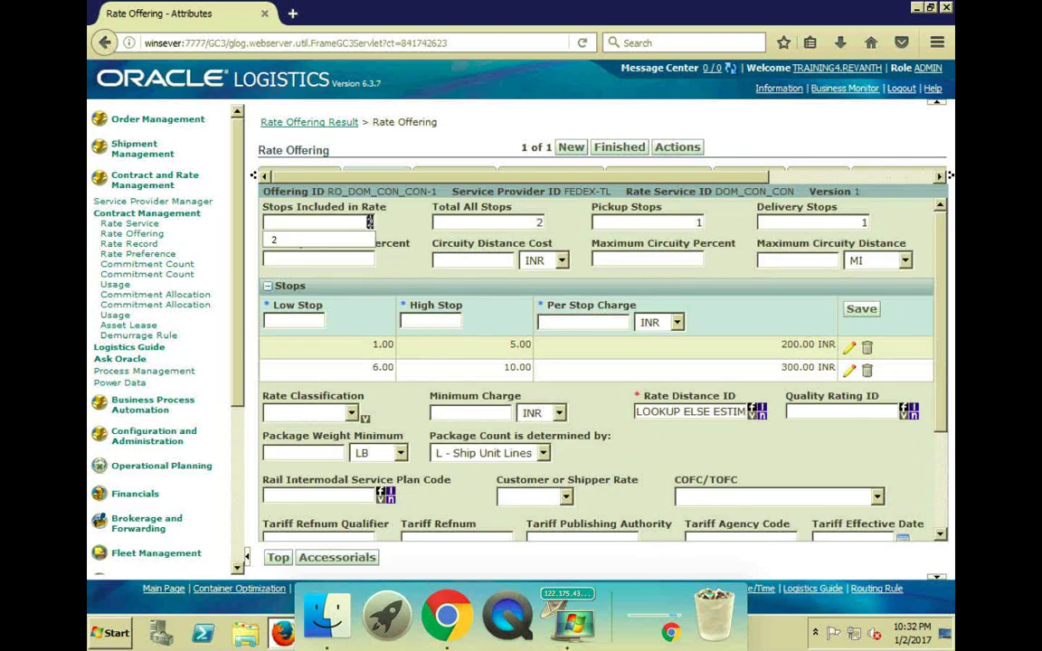
key(Escape)
double_click(539, 222)
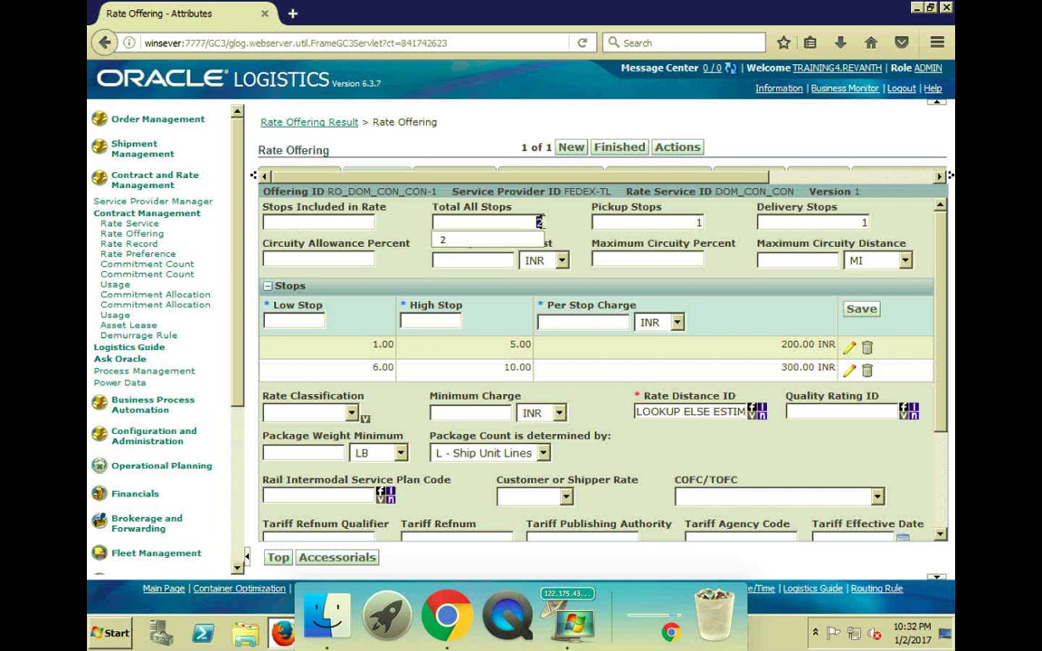
key(Delete)
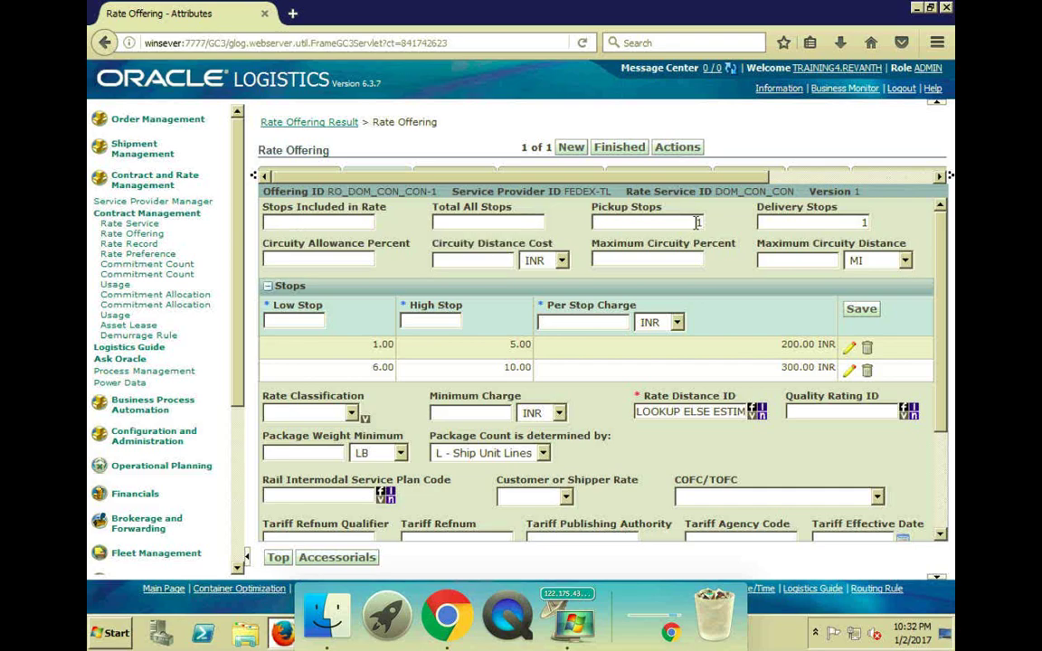
double_click(698, 222)
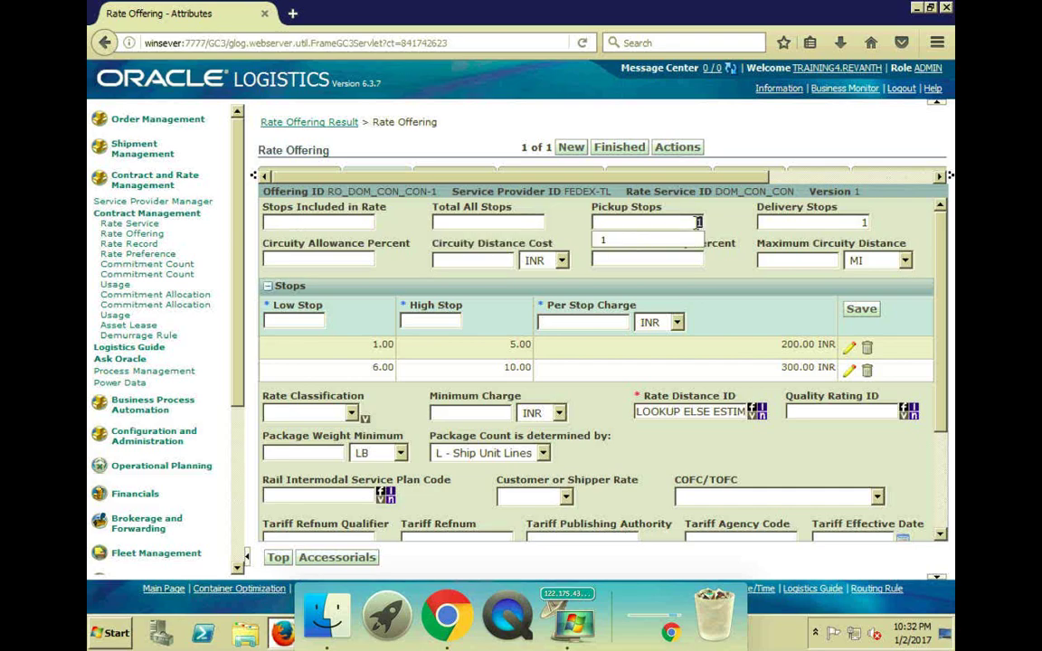
key(Delete)
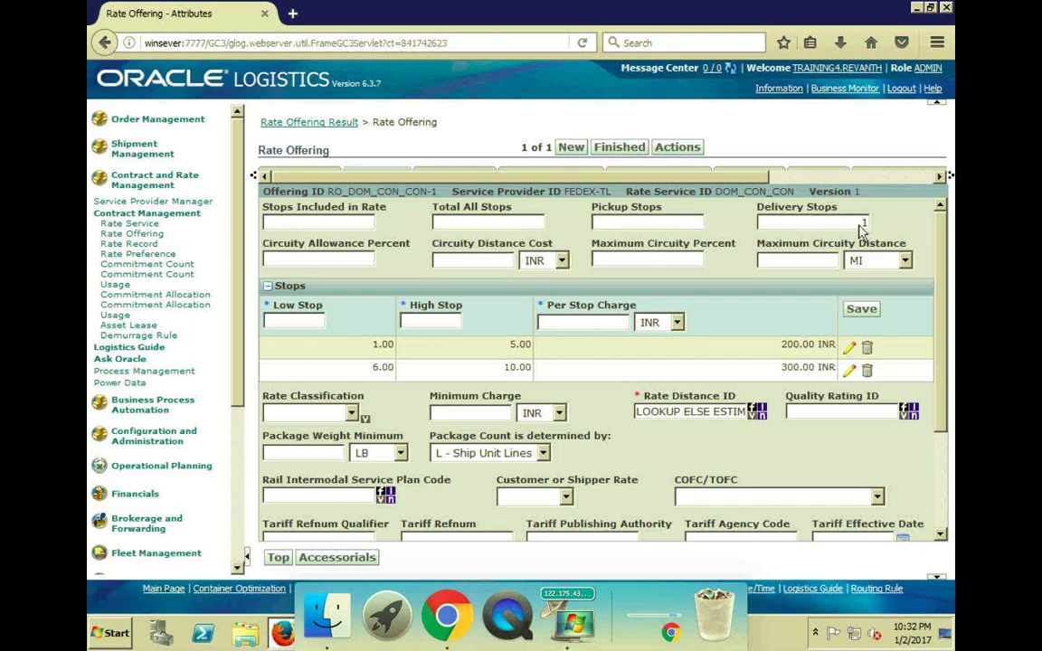
key(Delete)
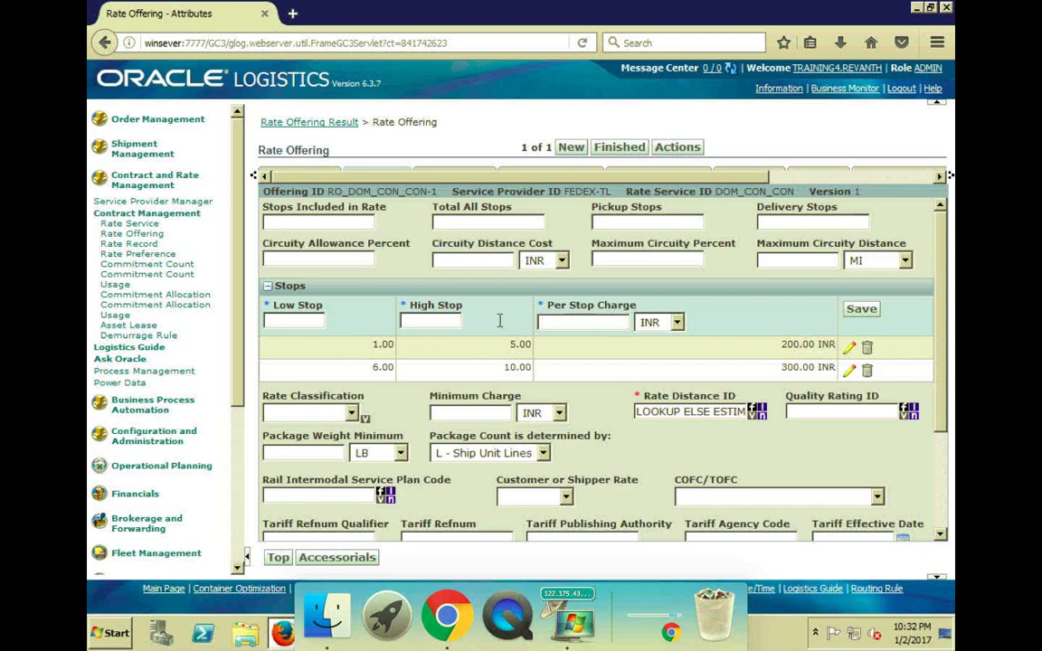
- Delete the 1–5 and 6–10 stop charge rows from the rate offering's Stops grid and save the rate offering
click(868, 349)
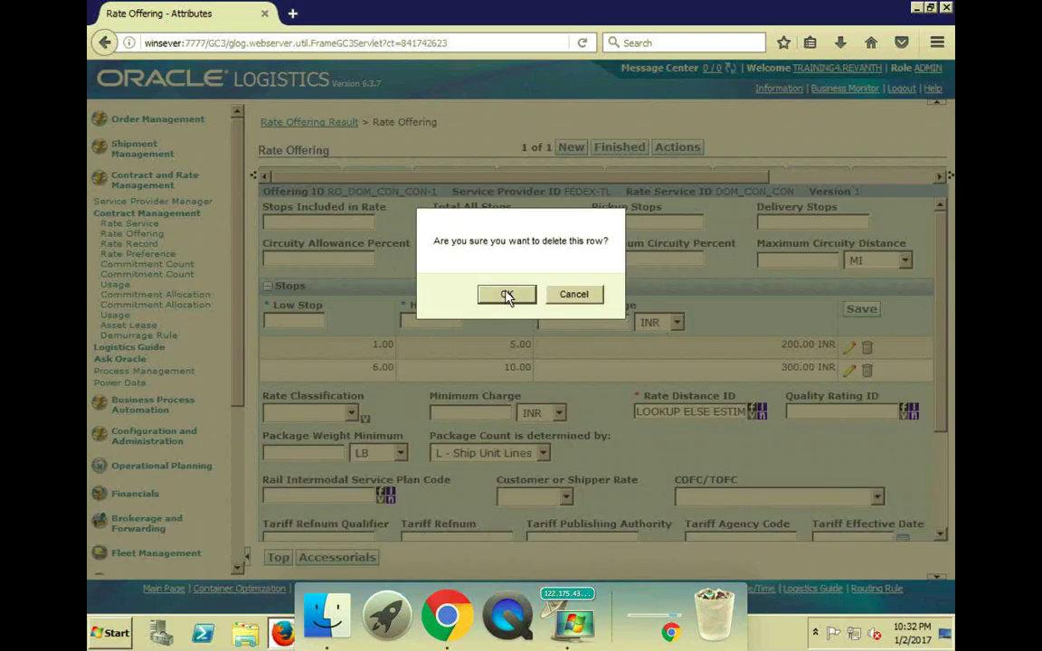
click(507, 294)
click(868, 350)
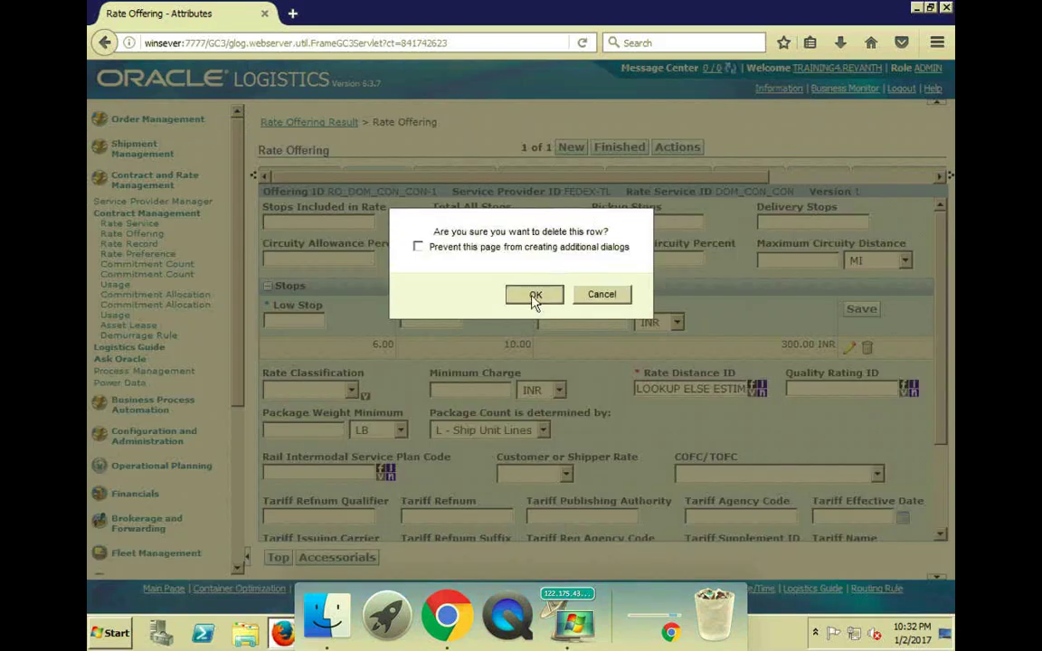
click(535, 295)
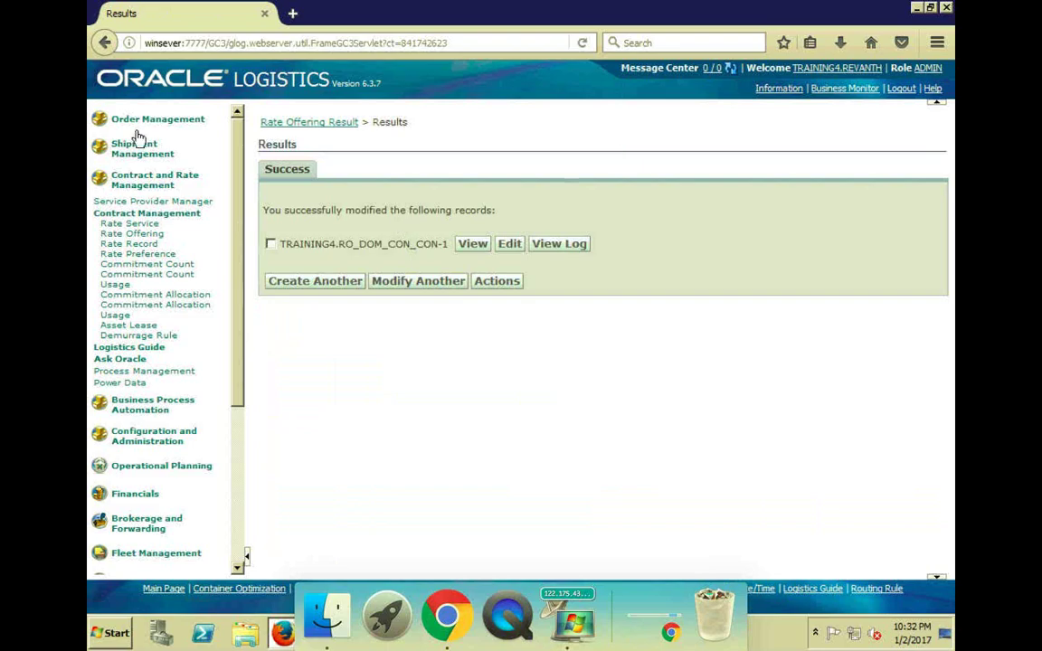
- Open the Order Release finder under Order Management and search without any filter criteria
click(145, 123)
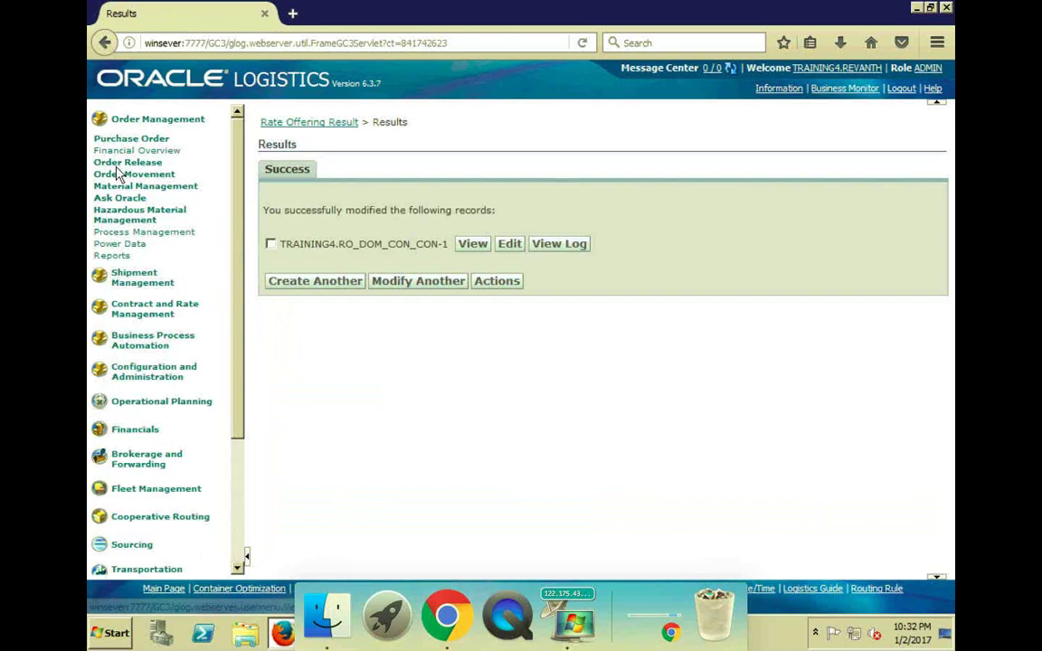
click(123, 165)
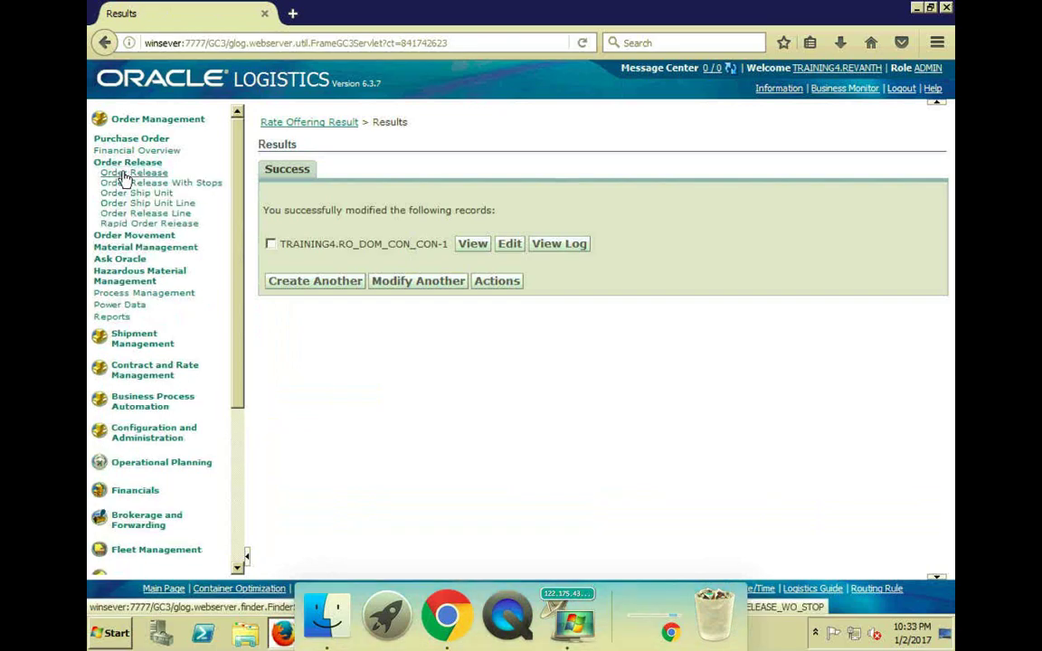
click(125, 174)
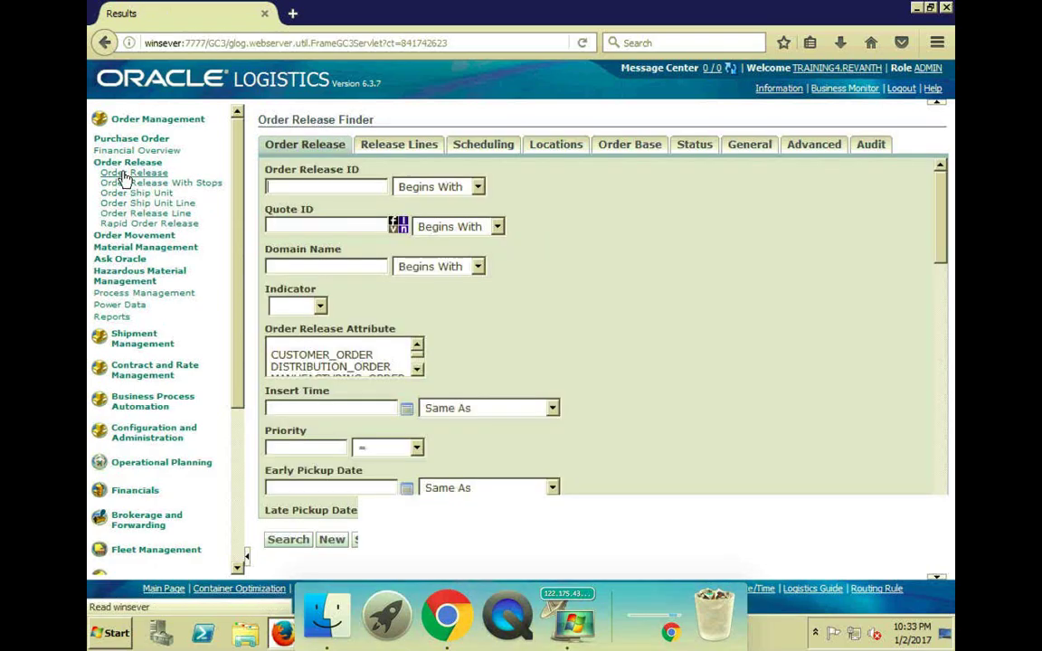
click(290, 542)
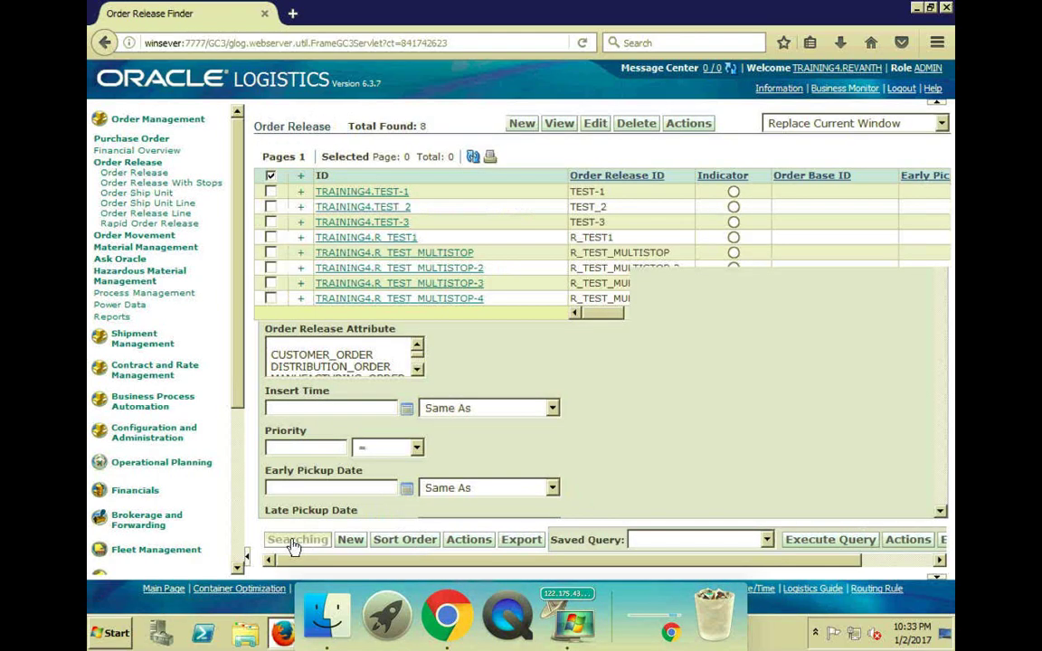
- Create a multistop buy shipment from order releases R_TEST_MULTISTOP and R_TEST_MULTISTOP-2
click(271, 254)
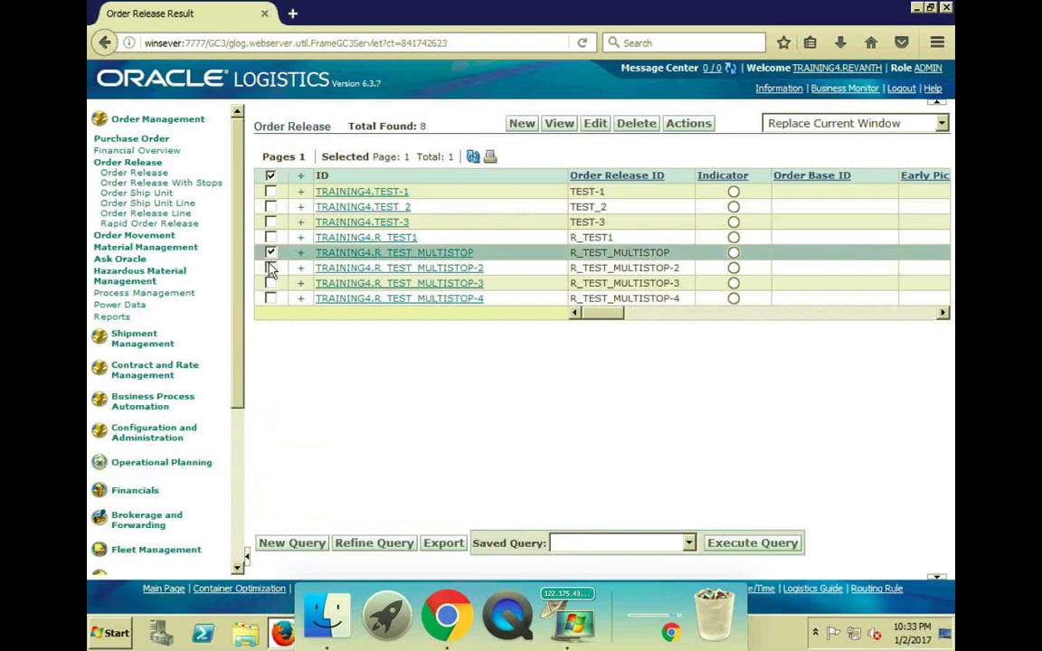
click(271, 269)
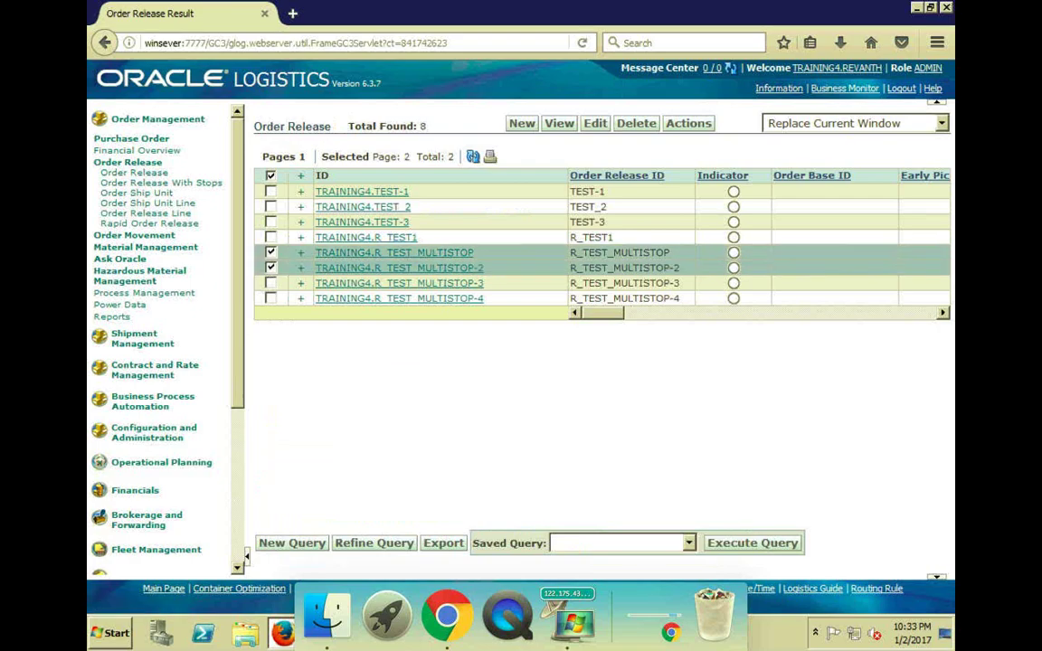
click(690, 127)
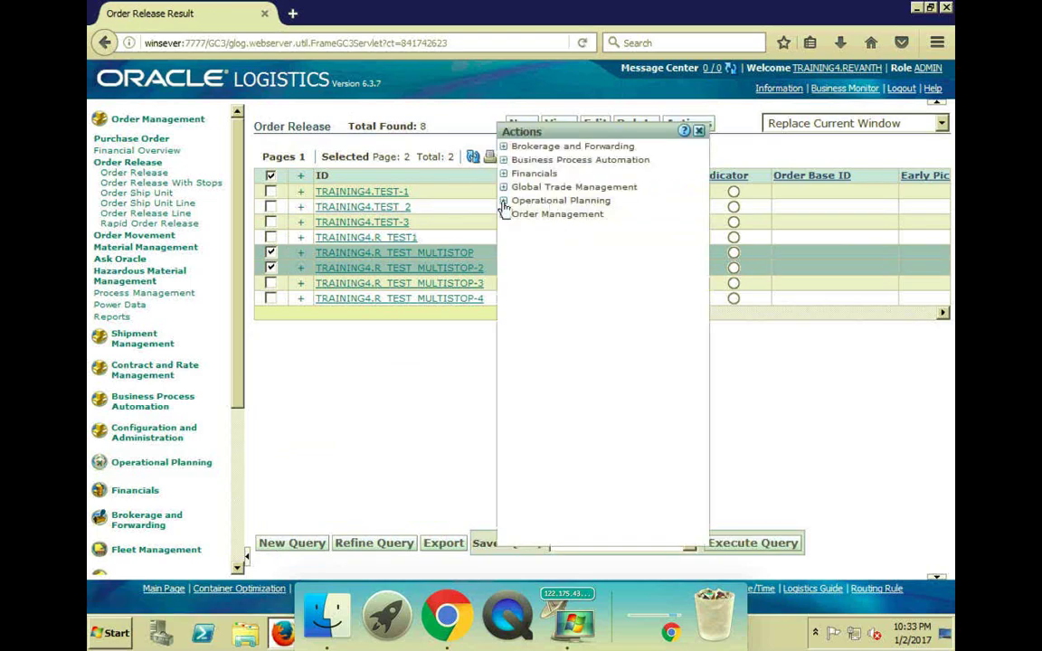
click(504, 201)
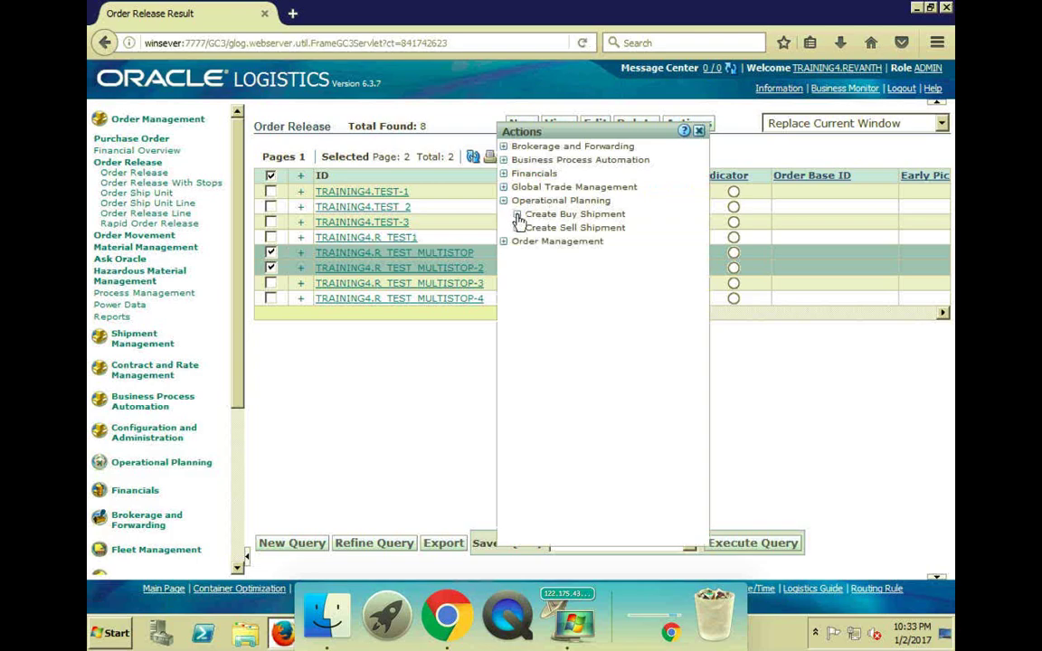
click(517, 216)
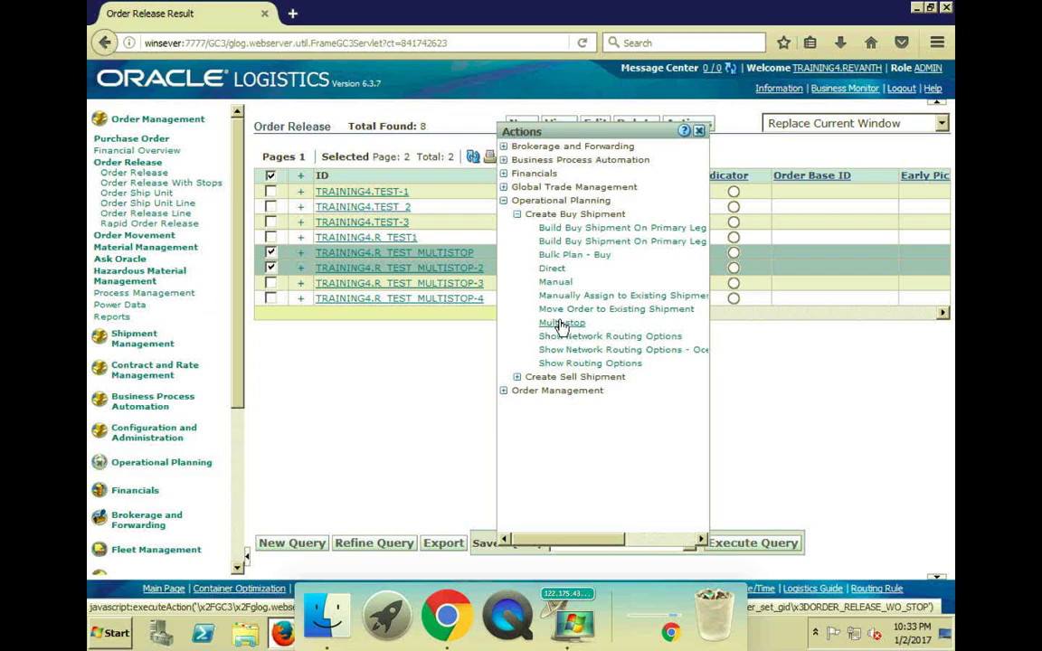
click(562, 324)
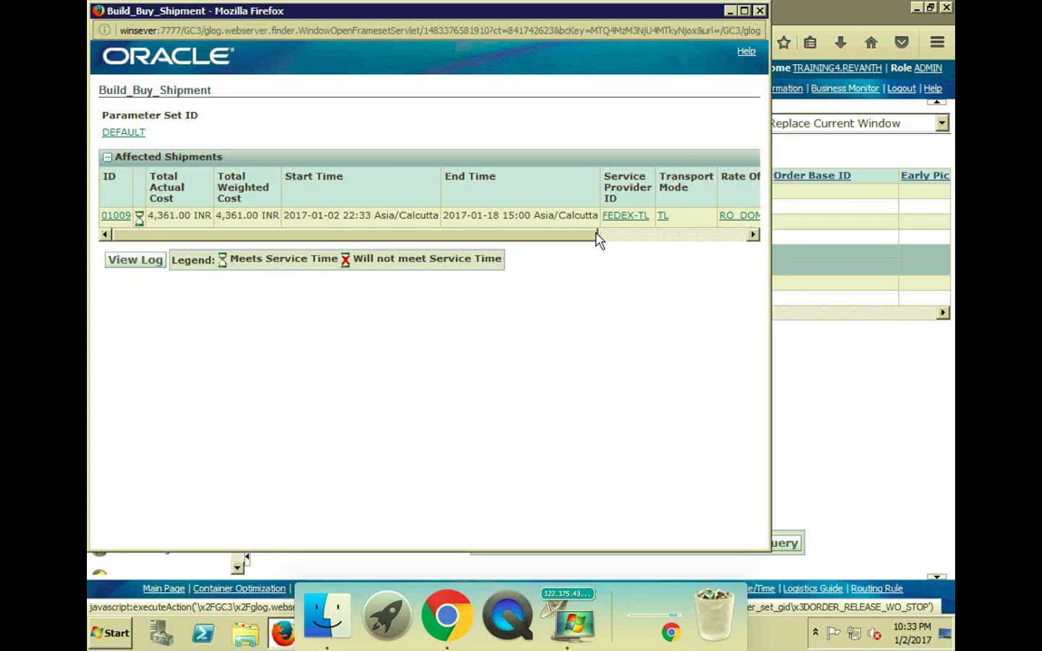
- Review the affected shipment's costs, times, service provider and rate offering, and close the Build_Buy_Shipment results
drag(595, 235, 647, 244)
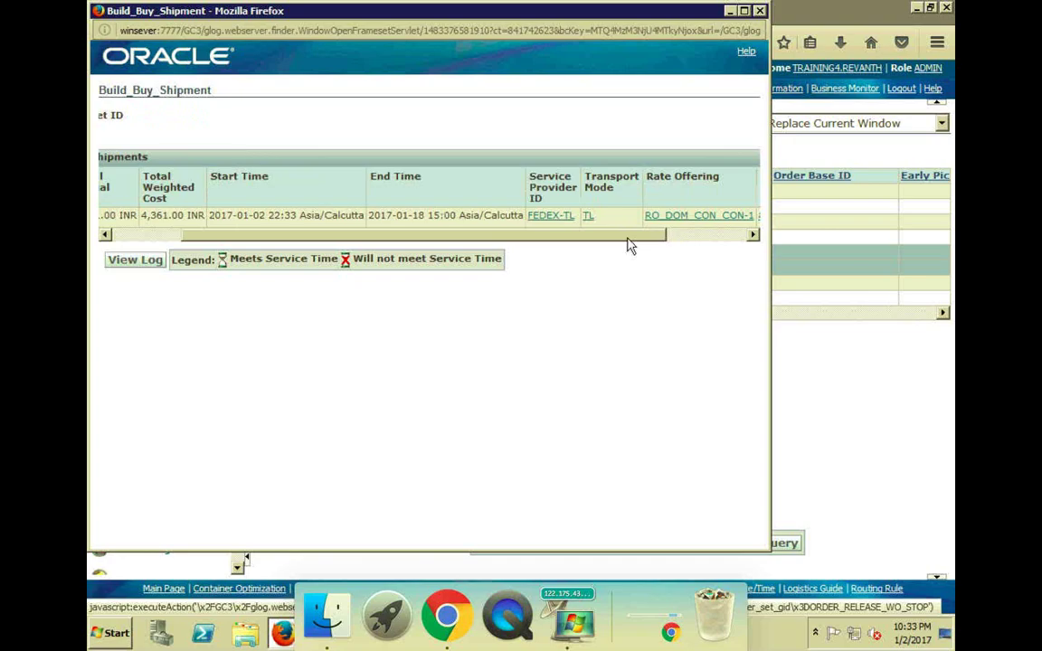
scroll(337, 240, left, 3)
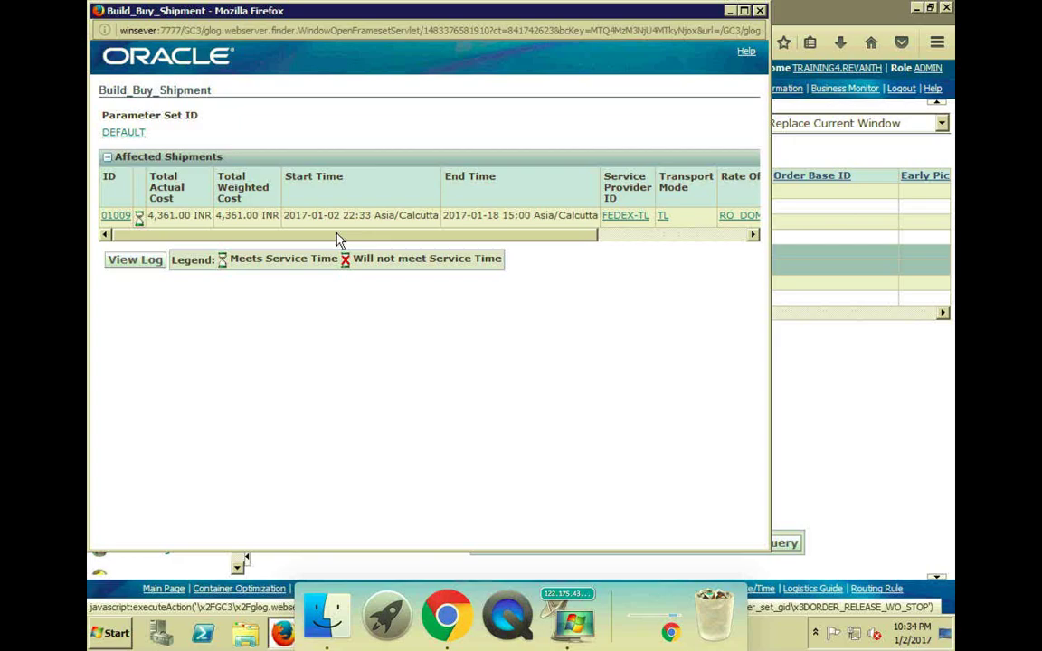
click(760, 11)
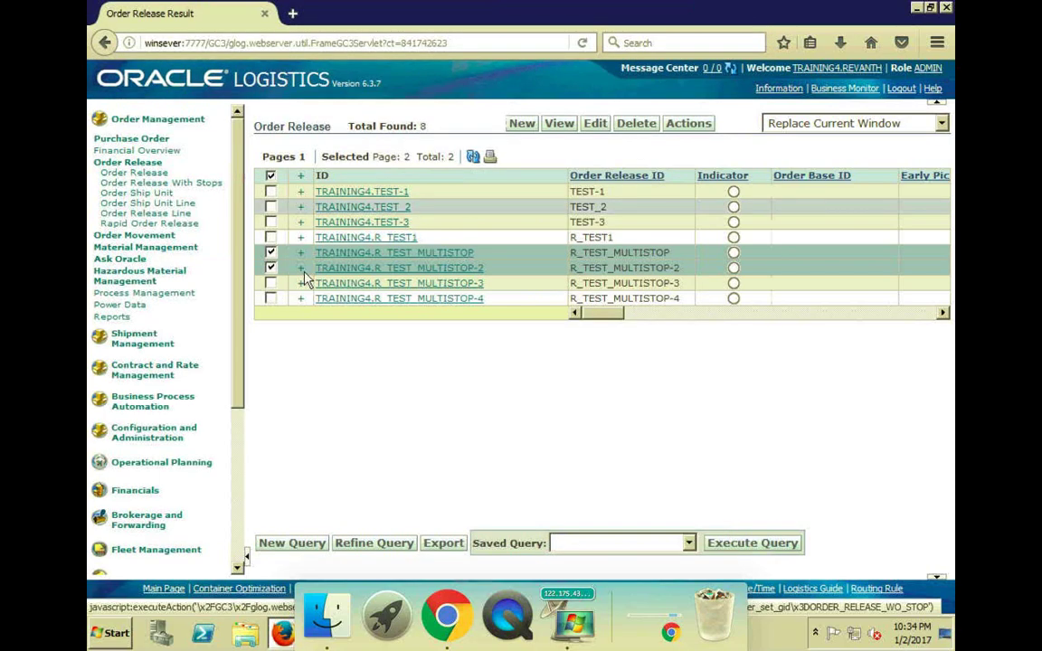
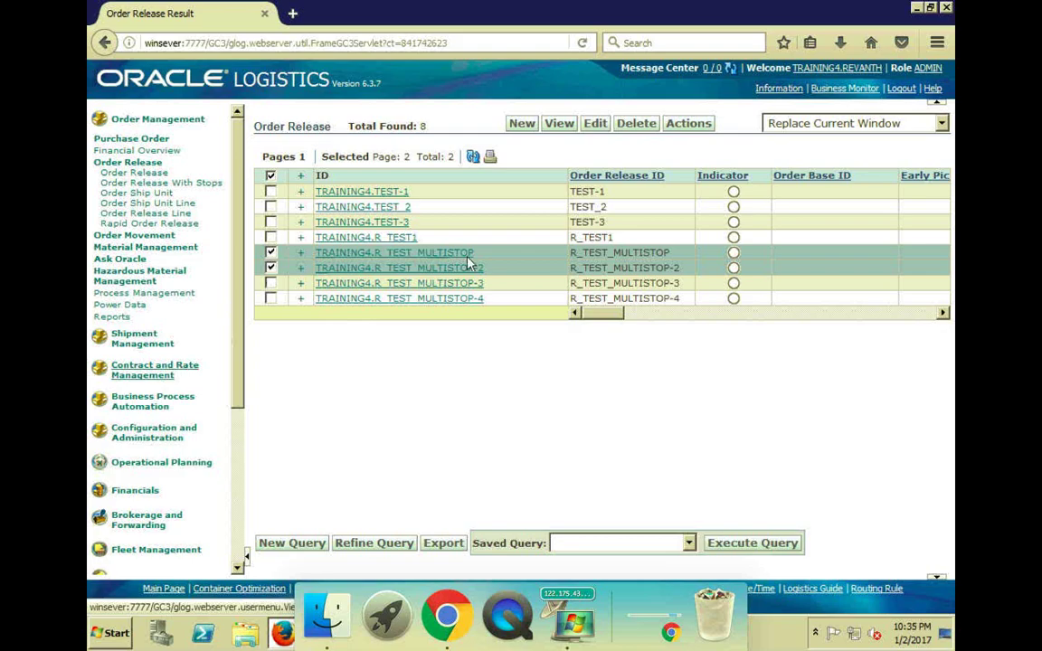
- Refresh the order release results and copy the ID RR_DOM_CON_CON-1 from the rate records linked to R_TEST_MULTISTOP
click(472, 158)
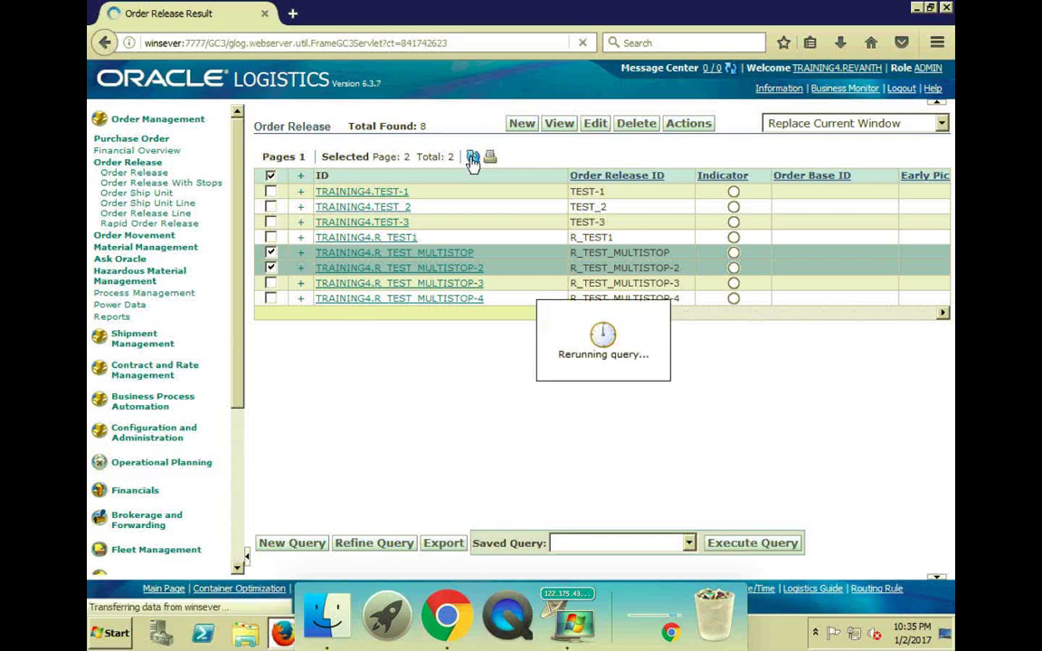
click(300, 254)
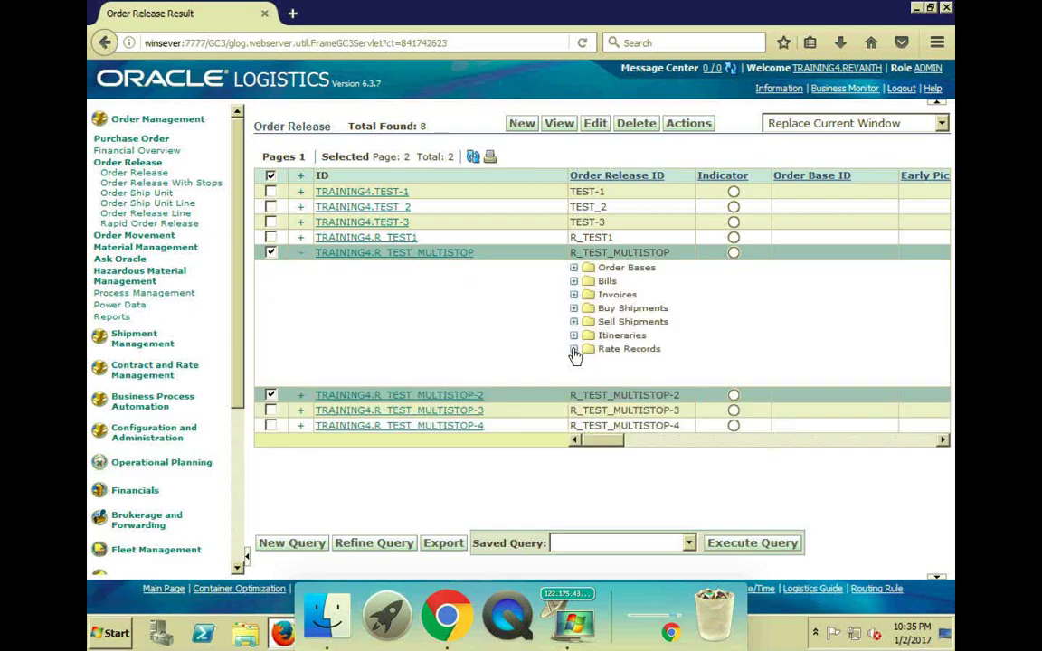
click(573, 349)
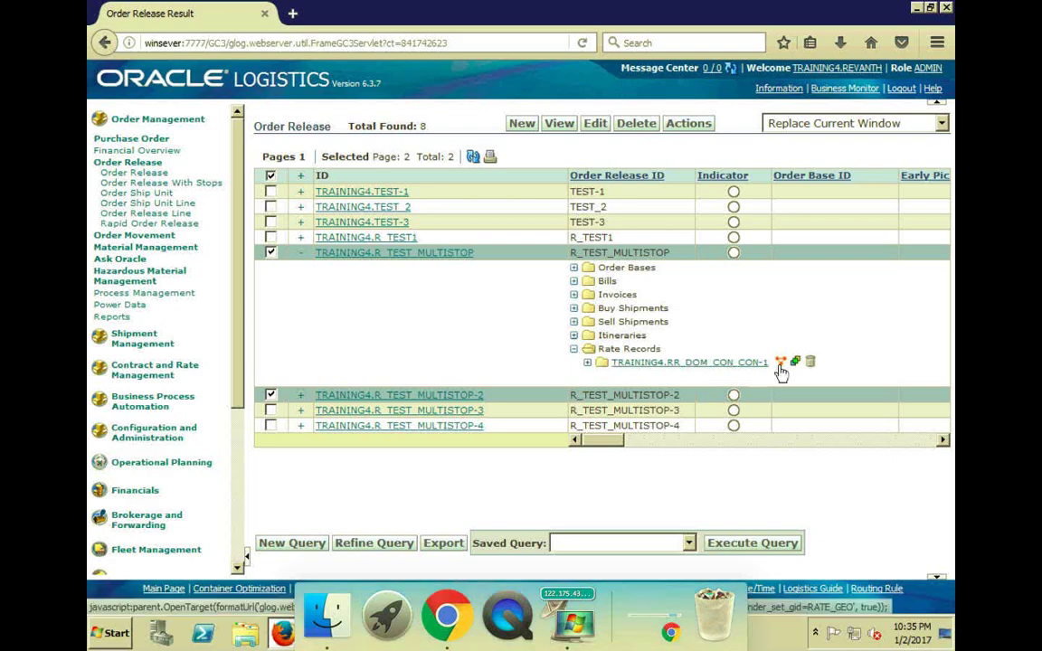
triple_click(674, 366)
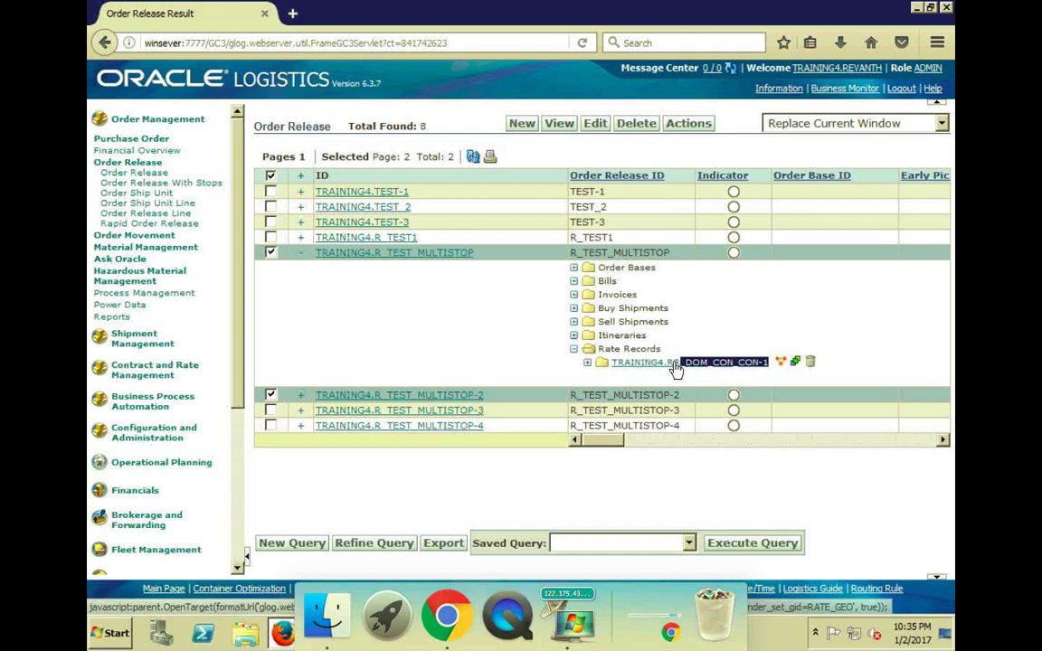
drag(676, 369, 670, 371)
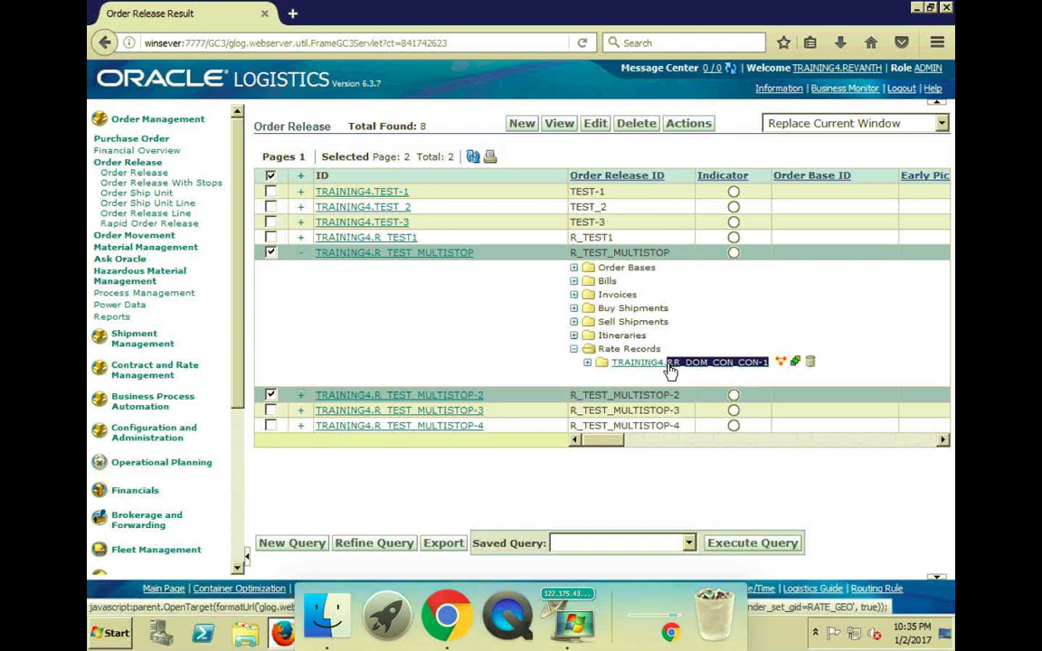
- Open the Rate Record finder under Contract Management and search for Rate Record ID RR_DOM_CON_CON-1
click(161, 374)
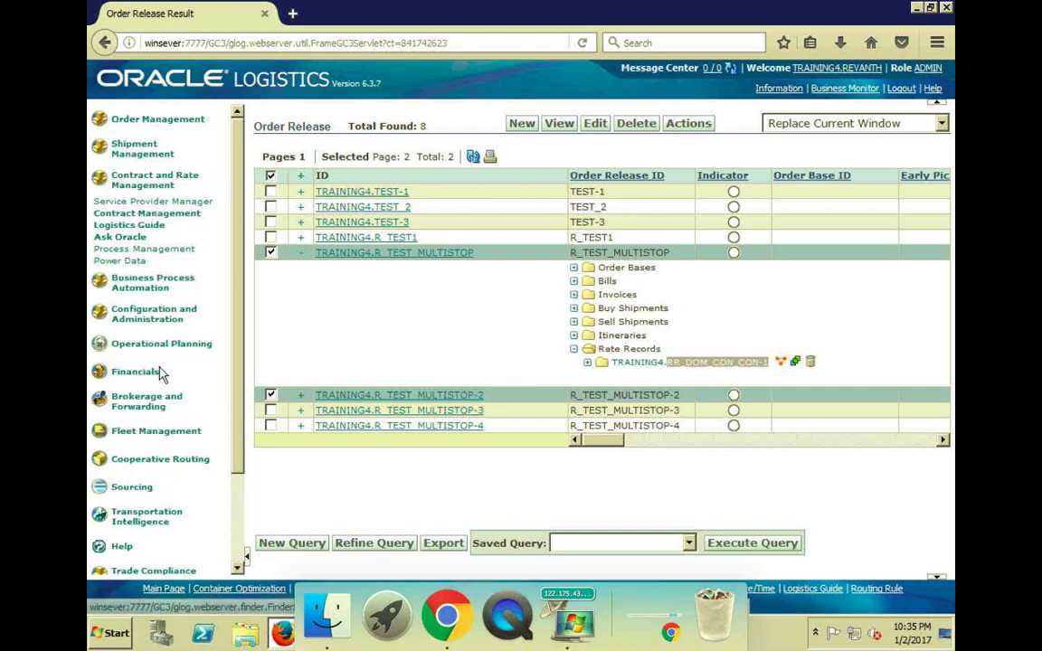
click(142, 215)
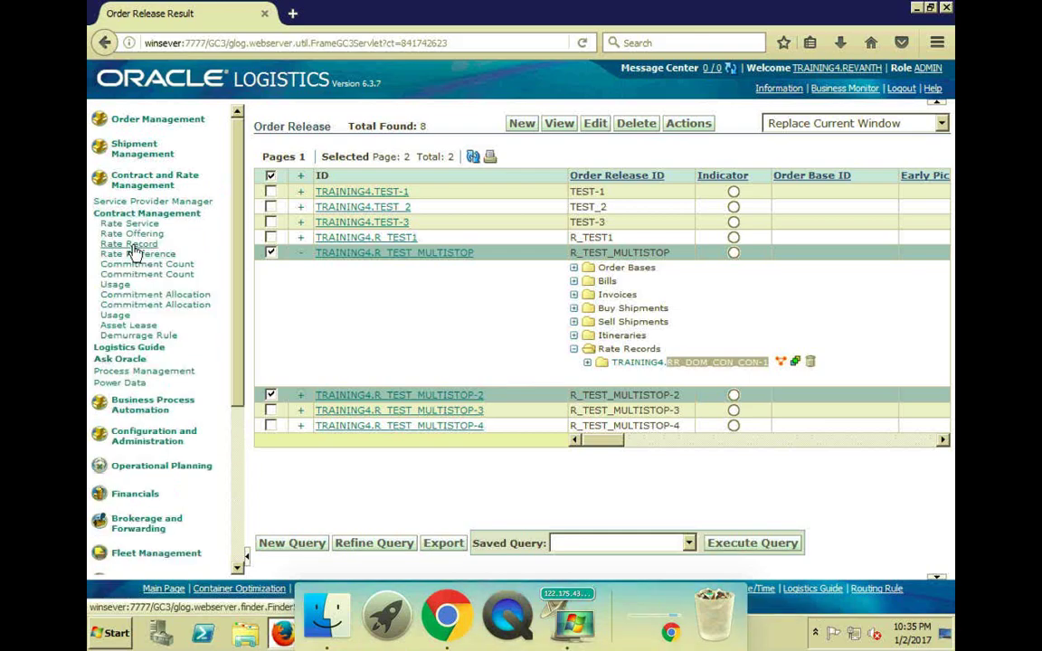
click(132, 246)
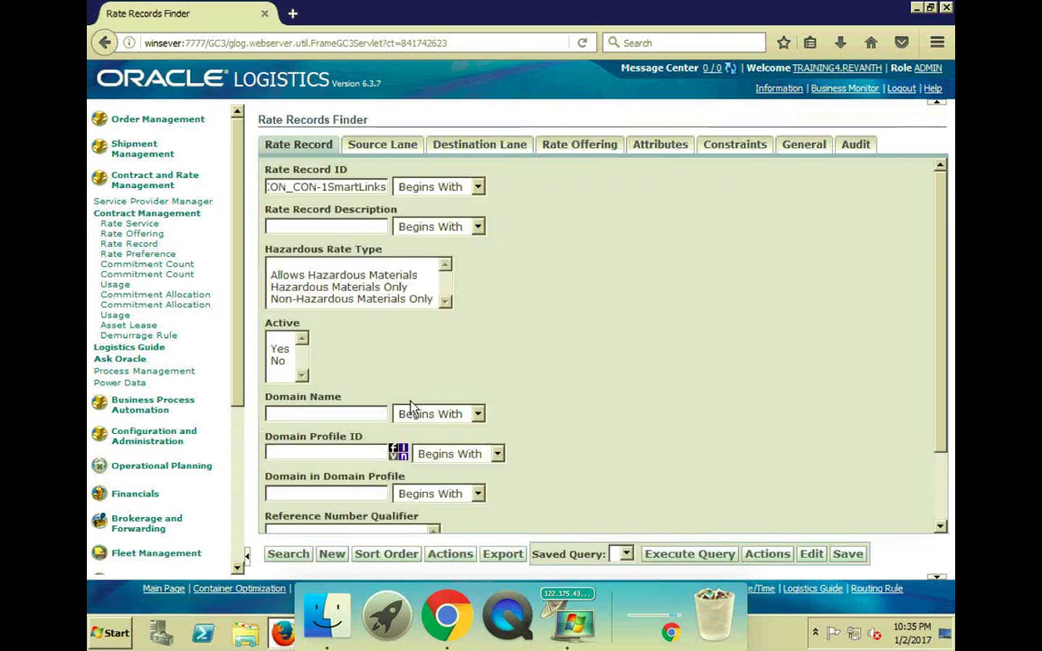
key(Left)
key(Left)
key(shift+End)
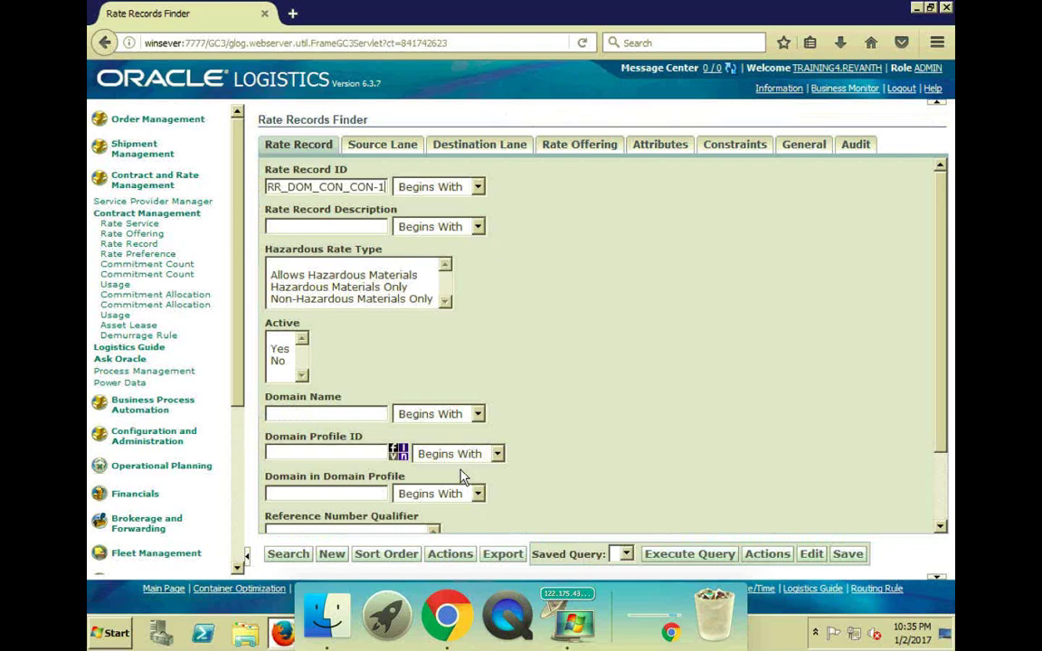
key(Delete)
key(Down)
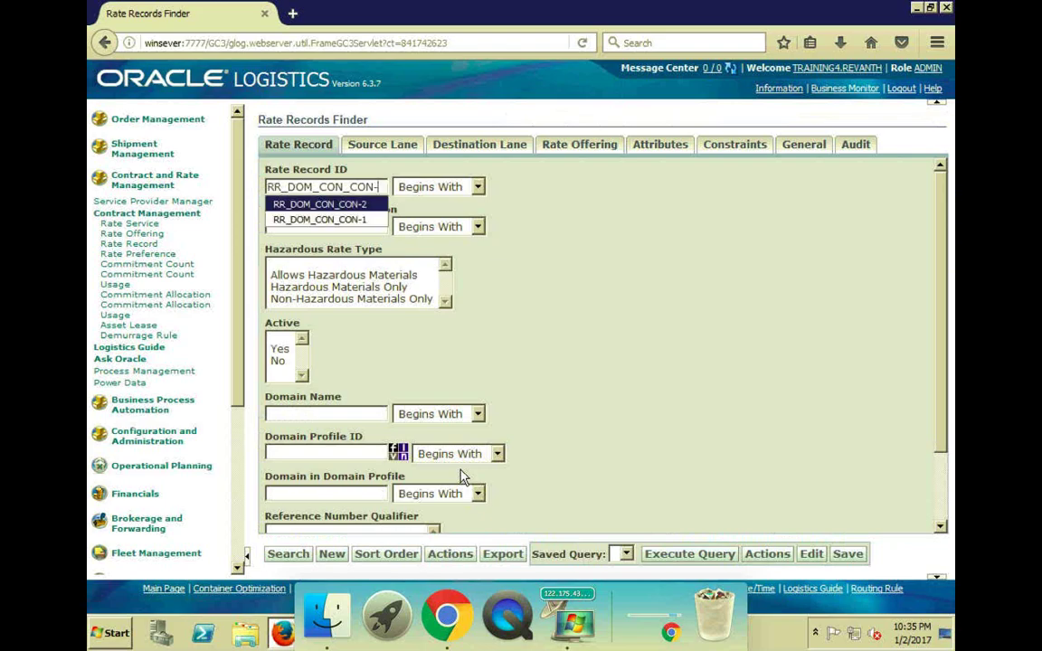
key(Down)
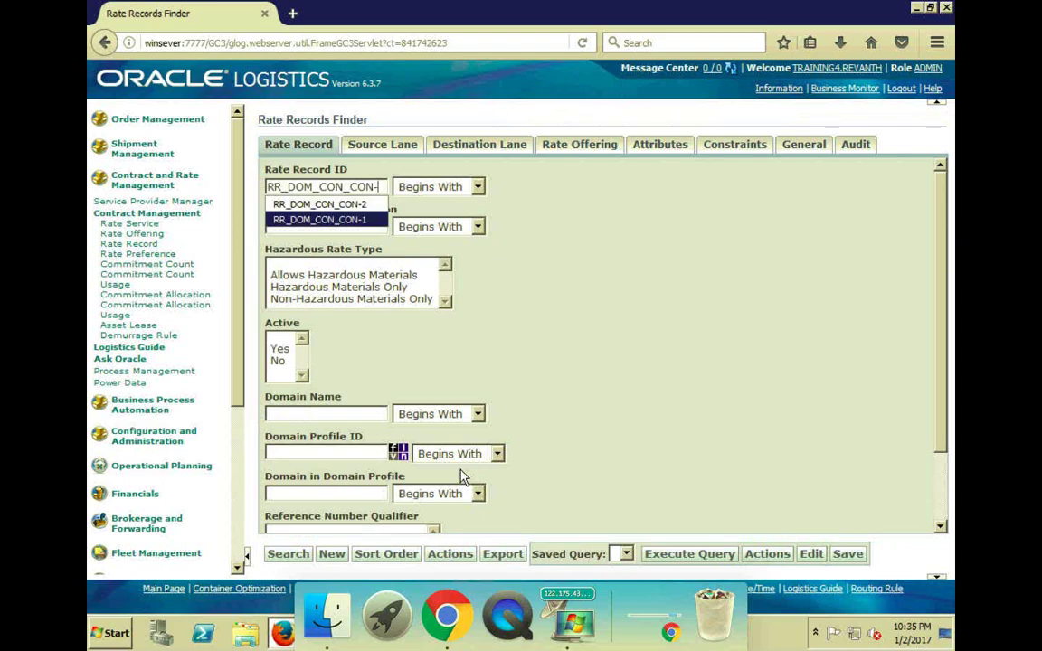
key(Return)
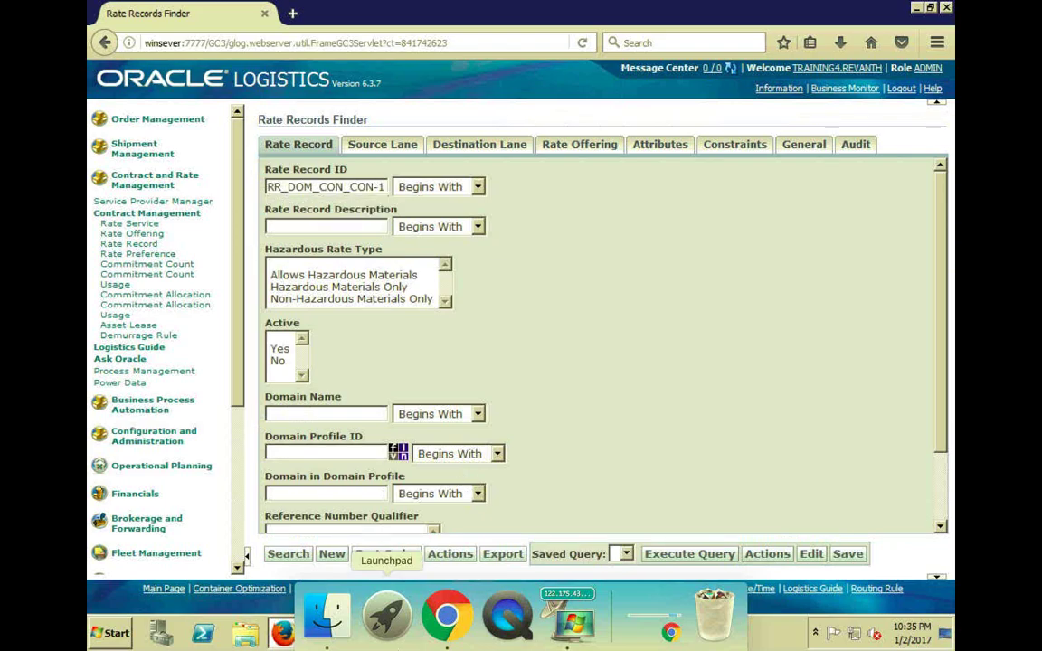
click(303, 559)
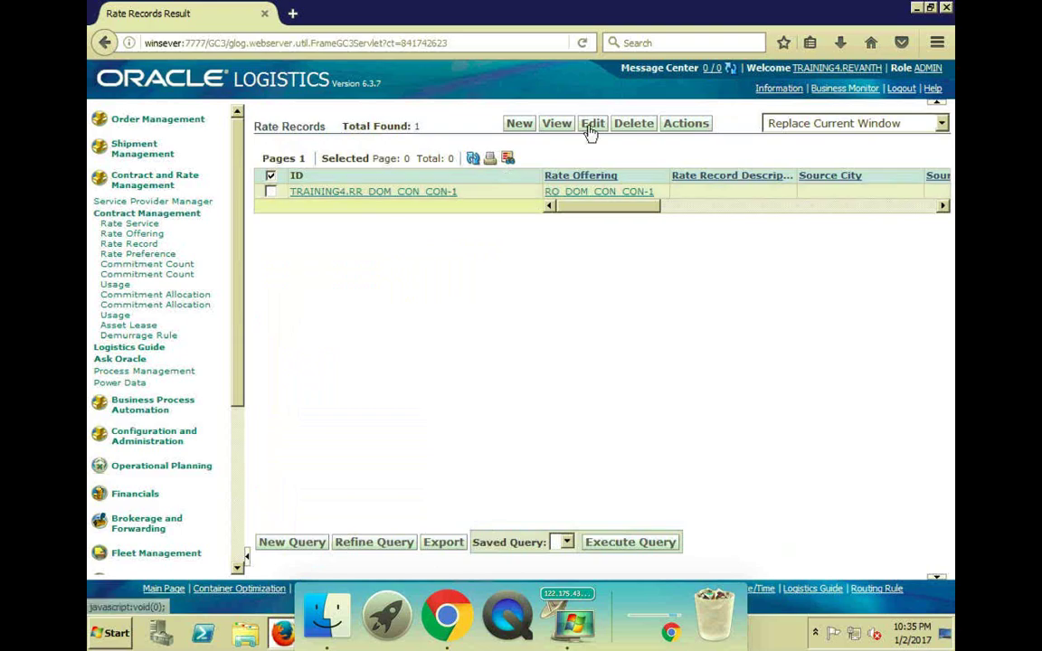
- Open rate record TRAINING4.RR_DOM_CON_CON-1 for editing, check its lane info and rate costs, and go on to its attributes
click(271, 193)
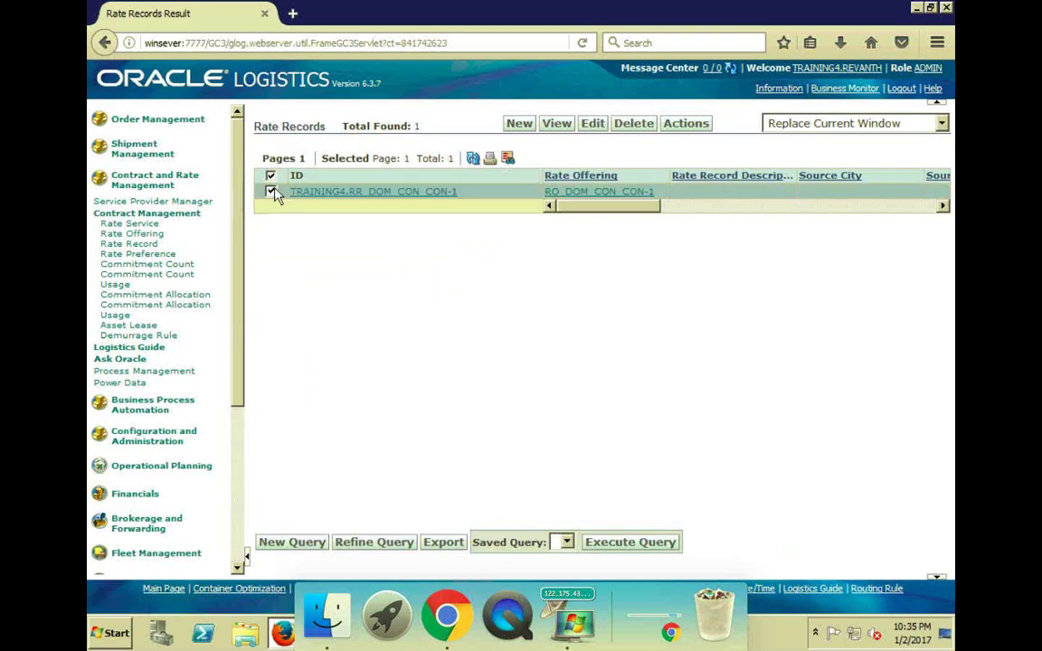
click(602, 130)
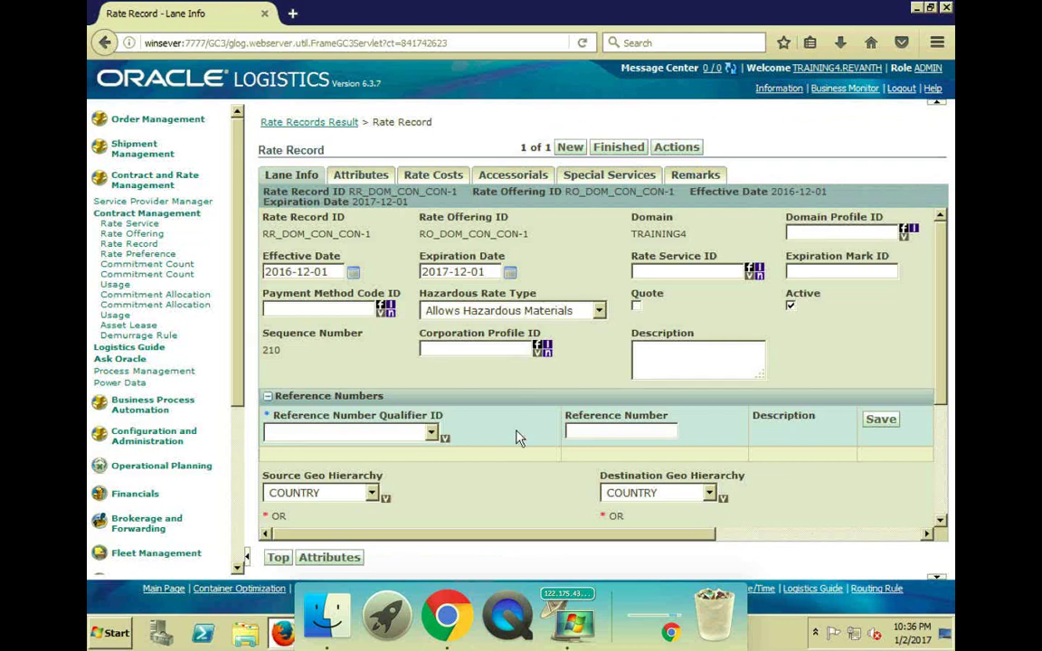
scroll(518, 438, down, 4)
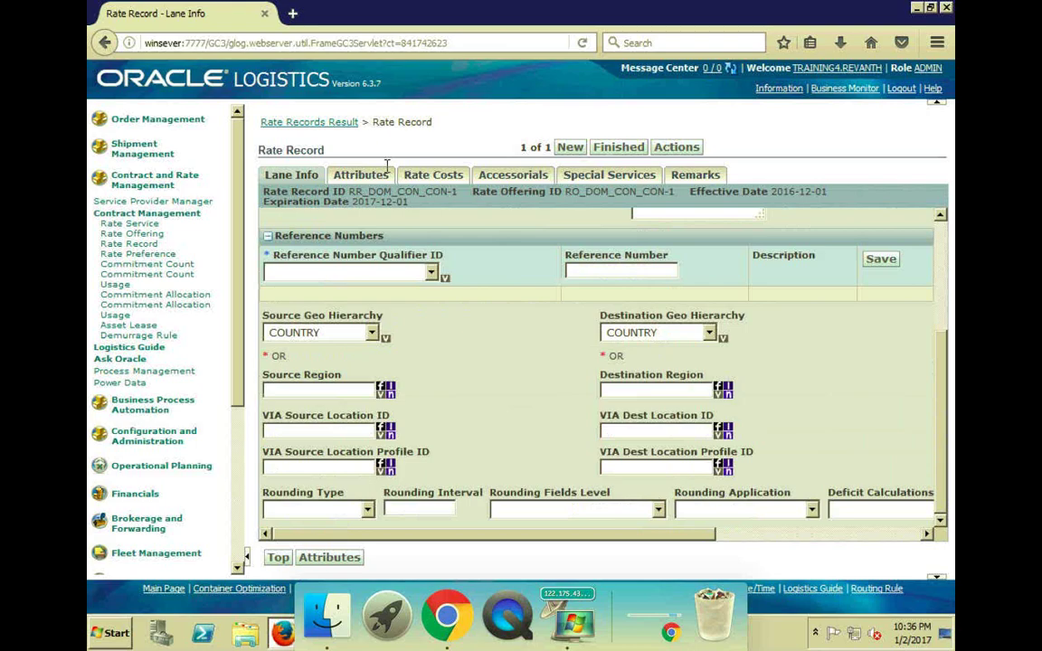
click(419, 180)
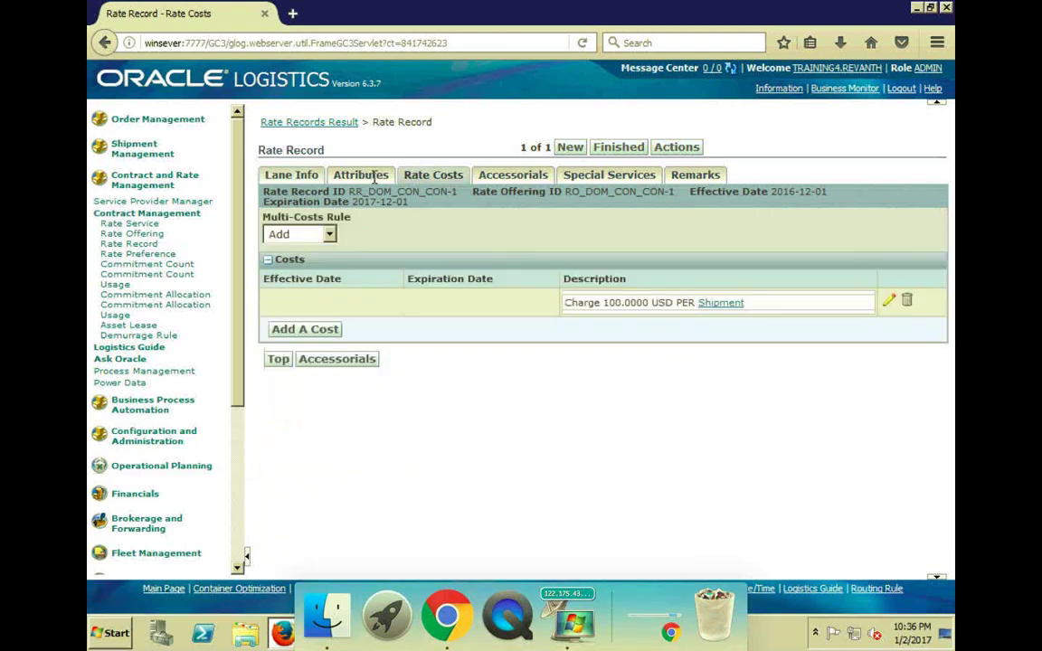
click(375, 182)
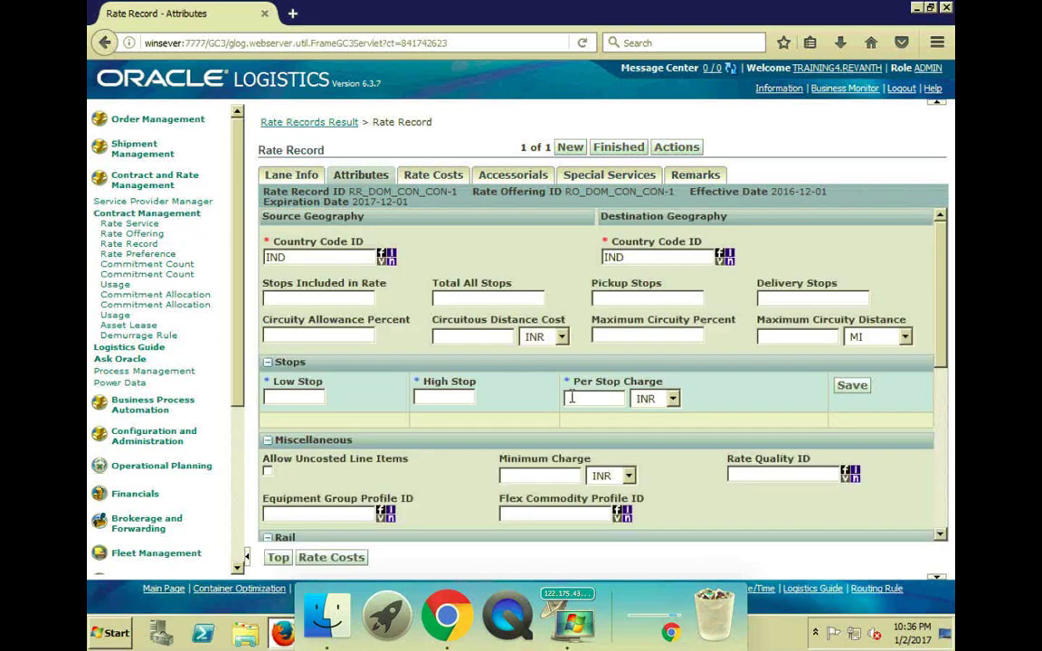
- Set the rate record's stop limits: Stops Included in Rate 2, Total All Stops 2, Pickup Stops 1 and Delivery Stops 1
click(365, 300)
text(2)
click(541, 299)
text(2)
text(1)
key(Tab)
text(1)
- Add a stop charge of 200 INR per stop for stops 1 through 5
click(327, 405)
text(1)
click(418, 396)
text(5)
text(2)
text(00)
click(852, 388)
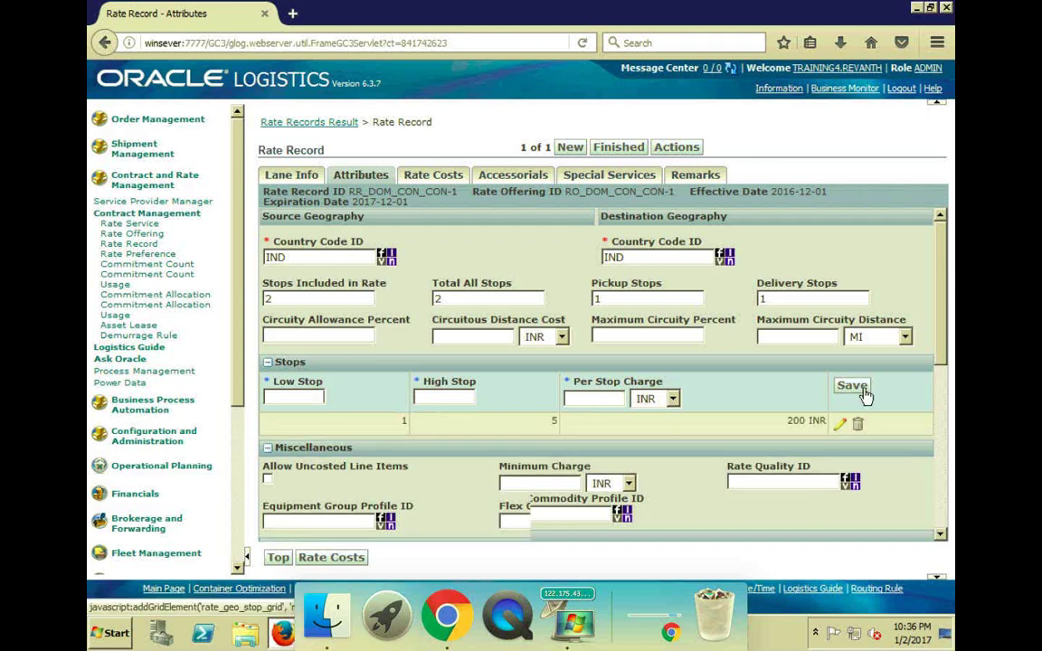
- Add a 300 INR per-stop charge for stops 6 through 10 and finish editing the rate record
click(315, 398)
text(6)
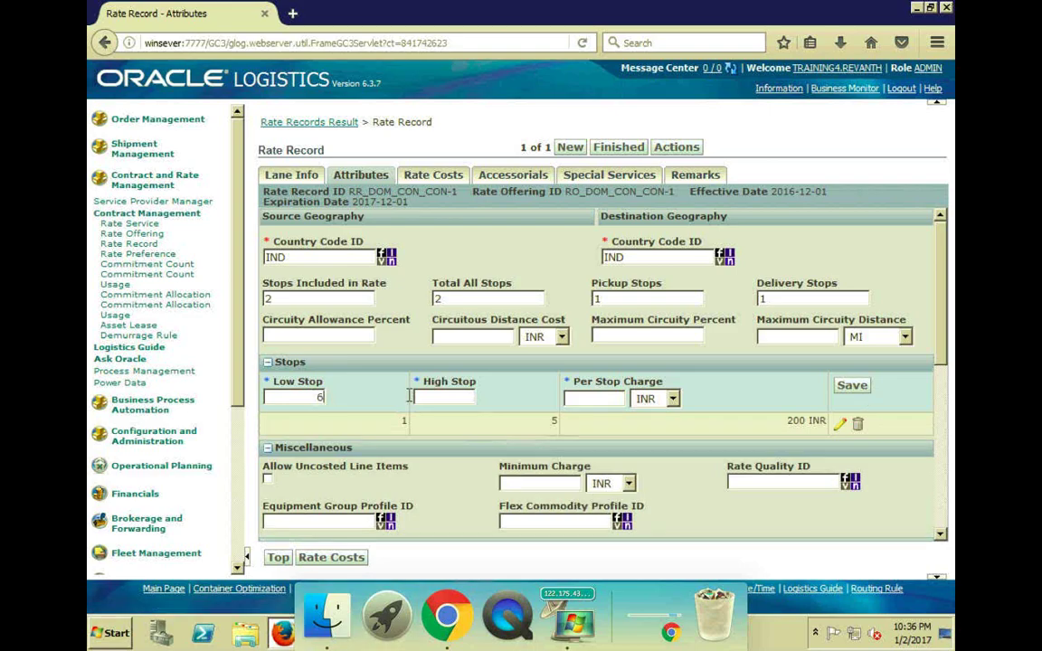
click(425, 398)
text(10)
click(603, 394)
text(300)
click(861, 391)
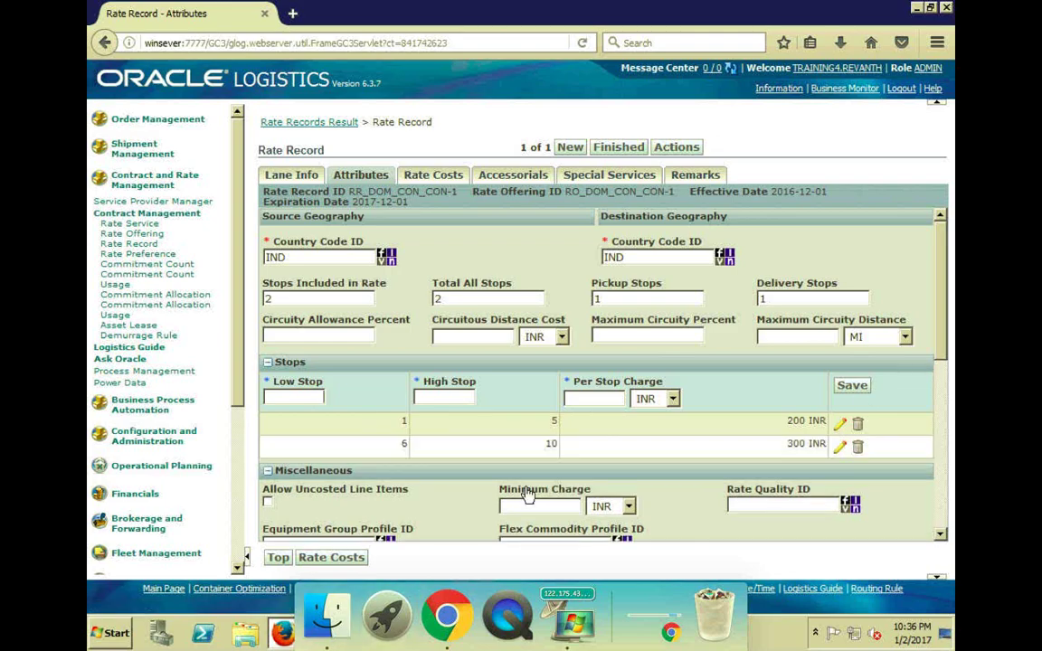
click(630, 151)
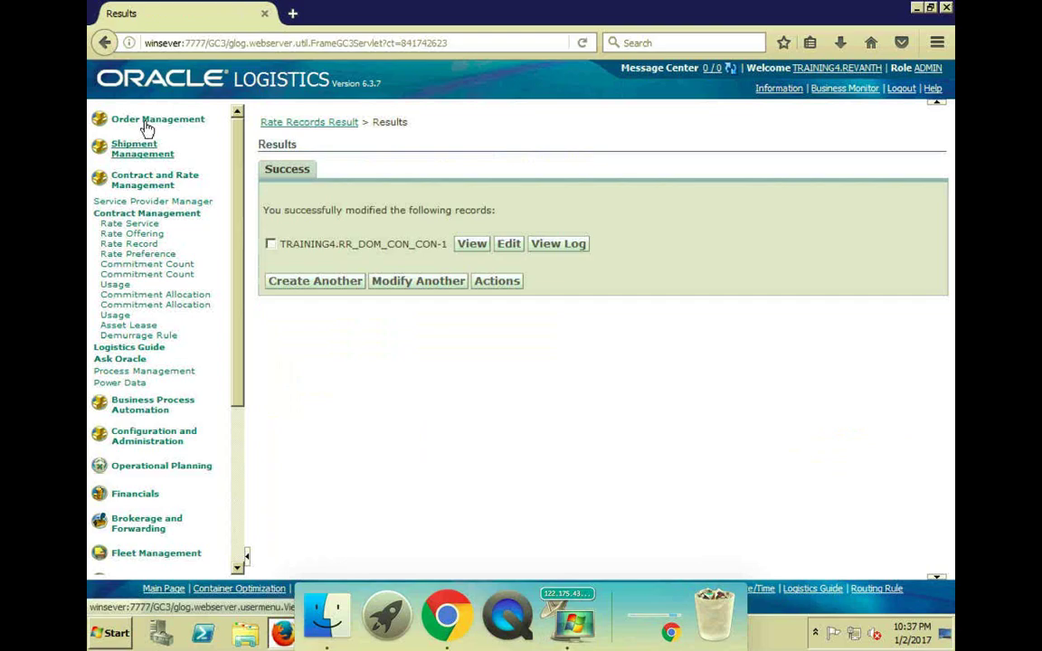
- Search for all order releases under Order Management and select R_TEST_MULTISTOP-3 and R_TEST_MULTISTOP-4
click(146, 125)
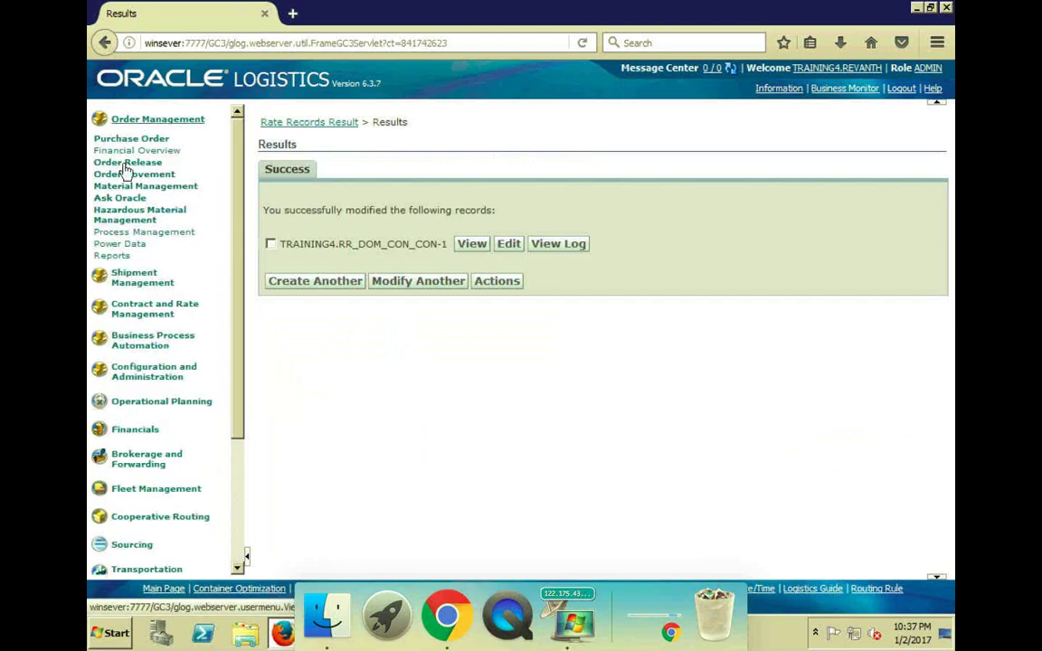
click(126, 165)
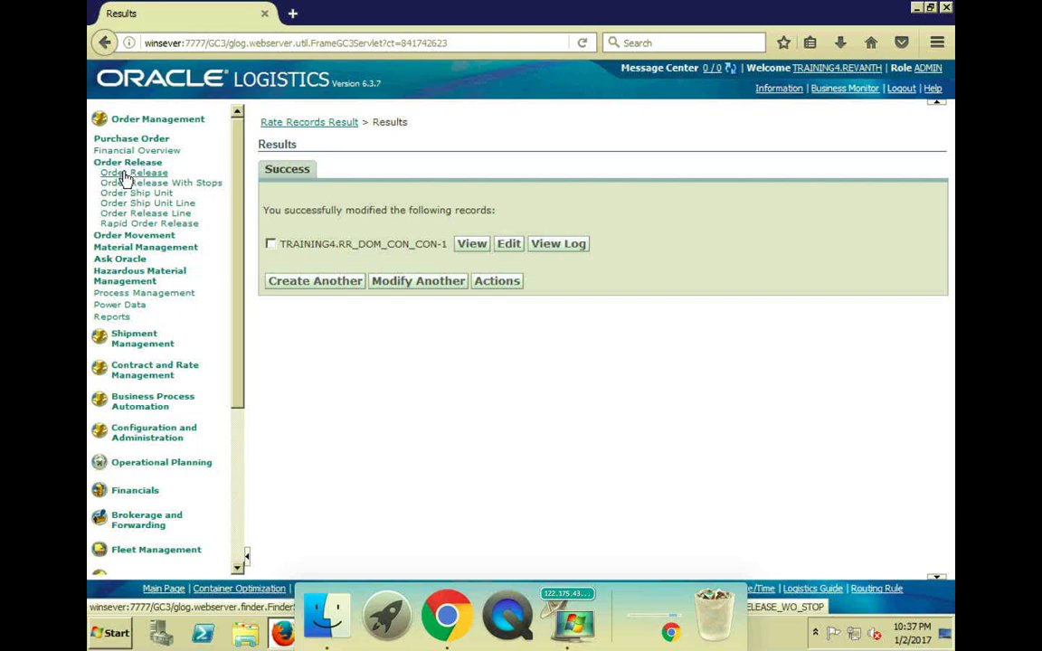
click(126, 174)
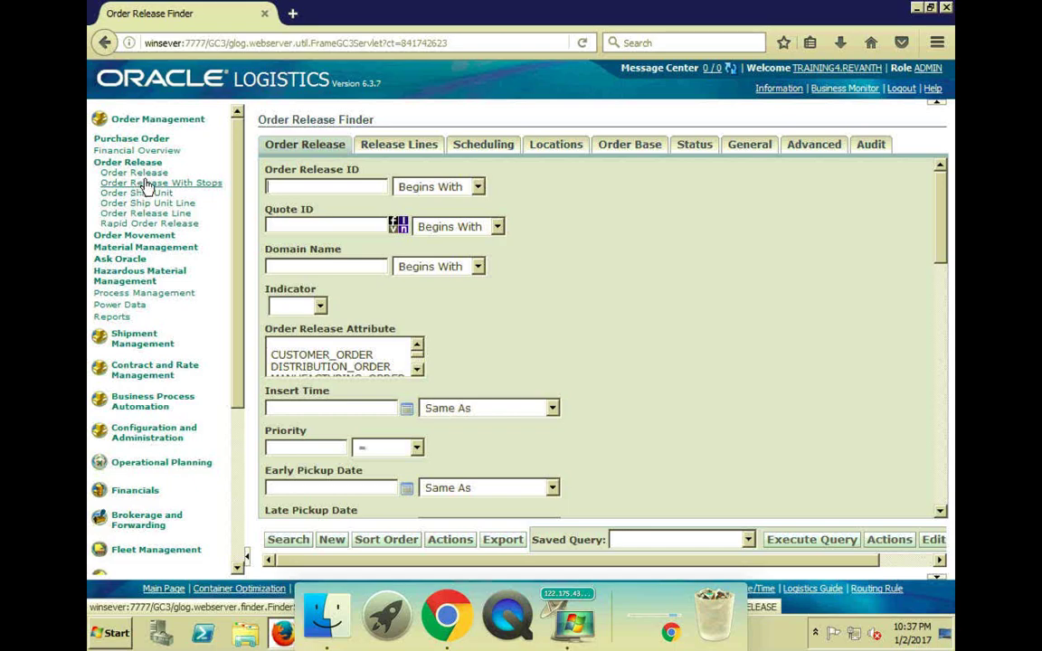
click(290, 541)
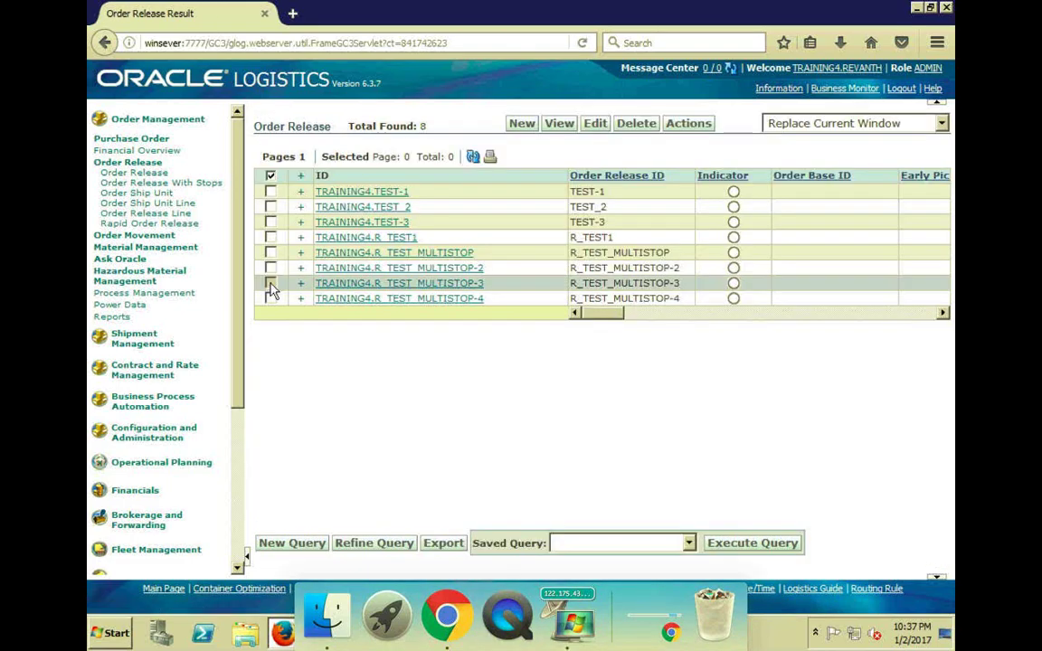
click(270, 283)
click(271, 299)
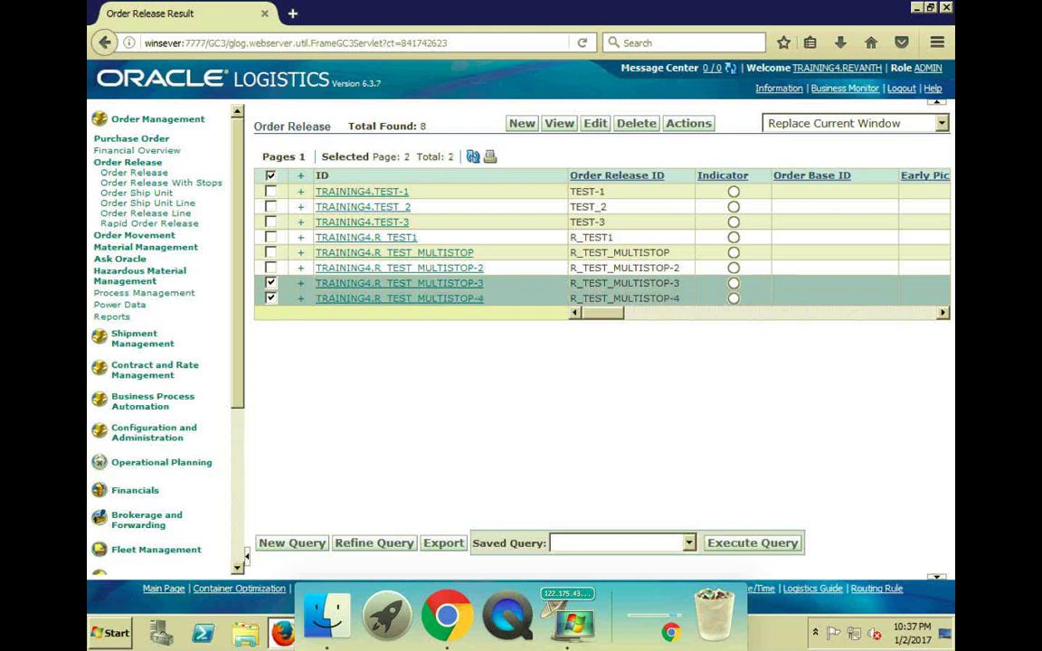
- Try to create a buy shipment from the two selected order releases with the Multi-stop action
click(690, 125)
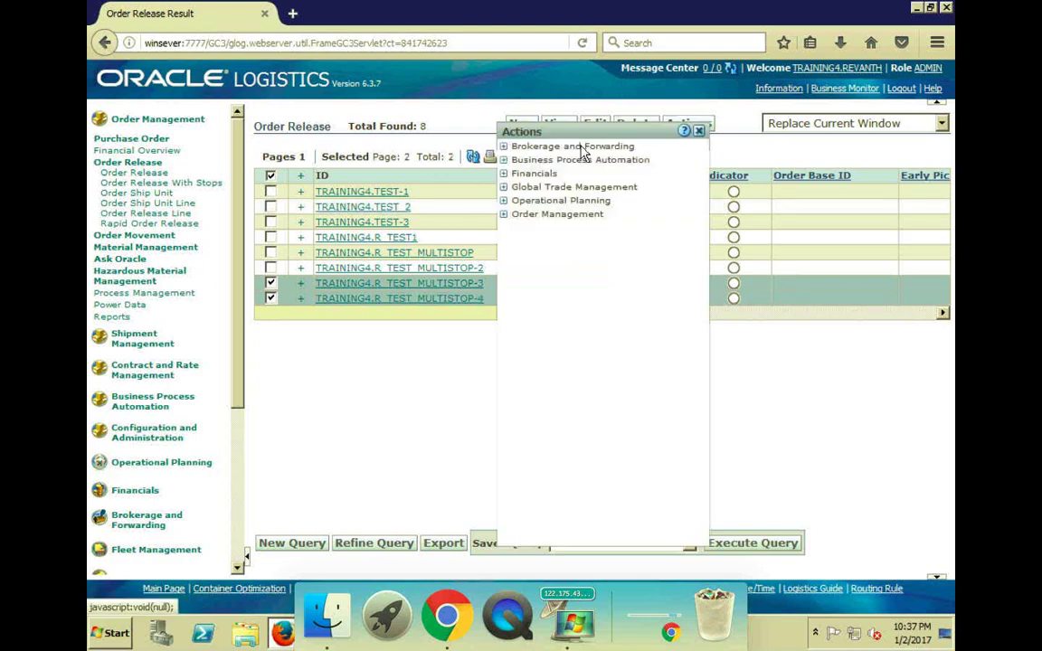
click(504, 202)
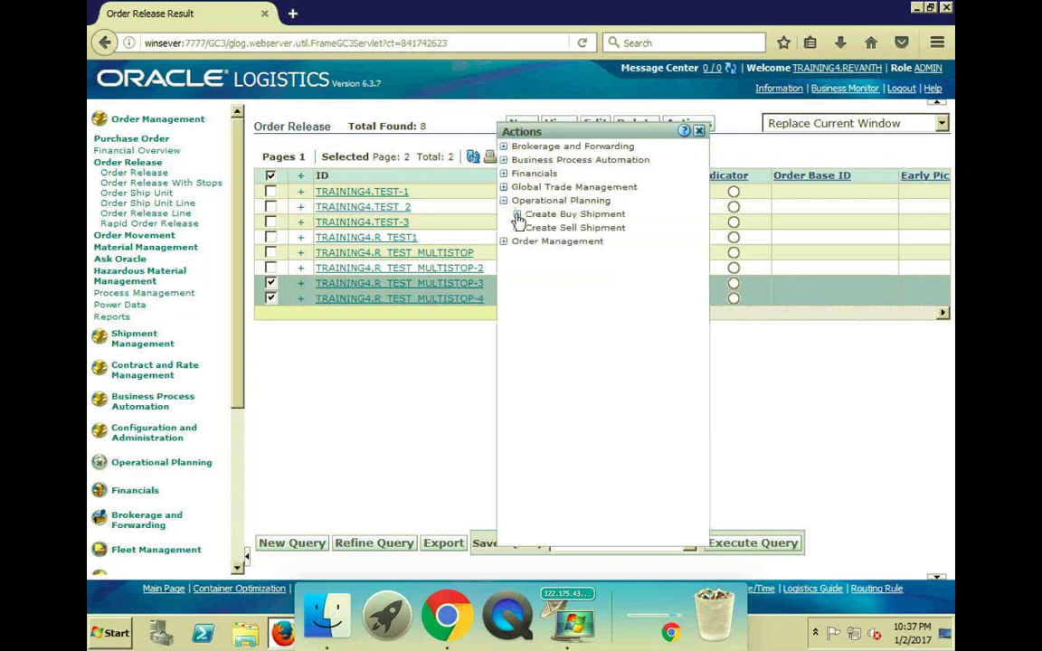
click(517, 216)
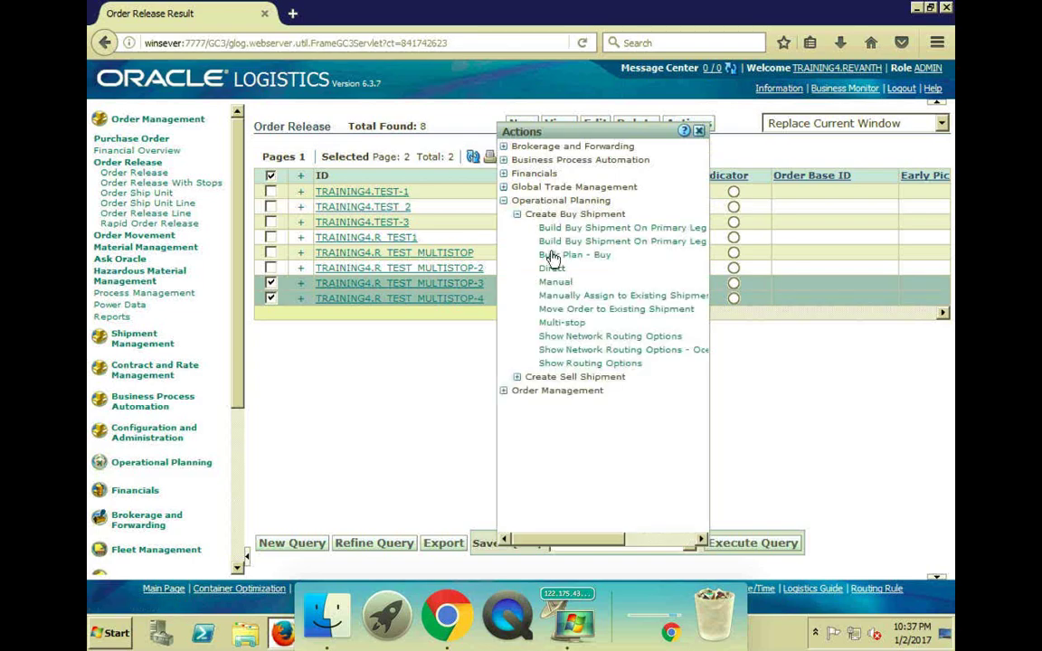
click(563, 324)
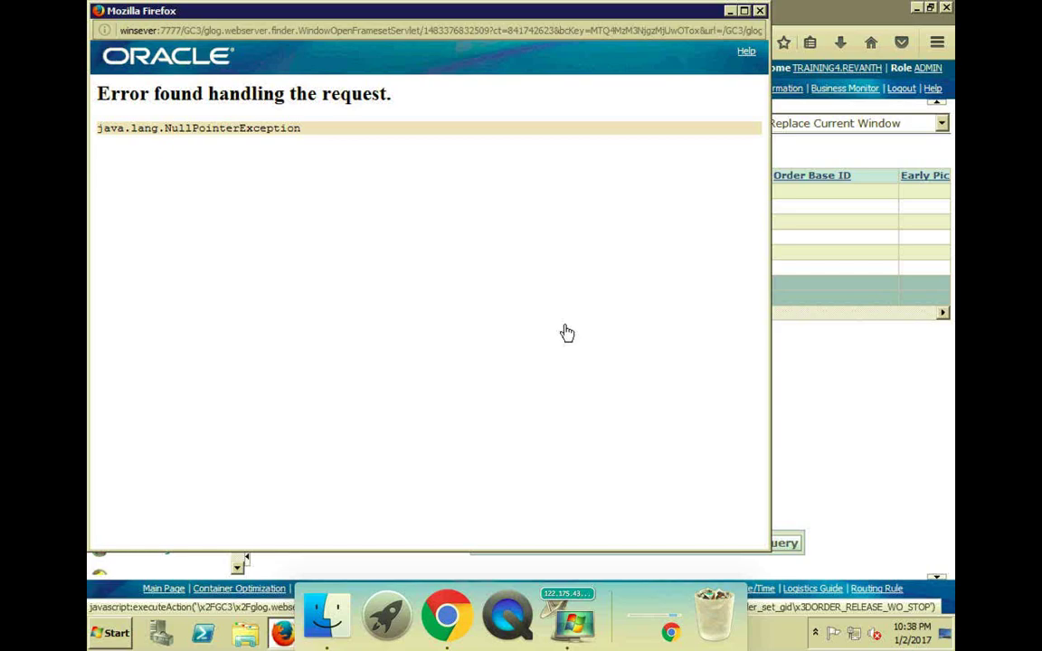
click(759, 12)
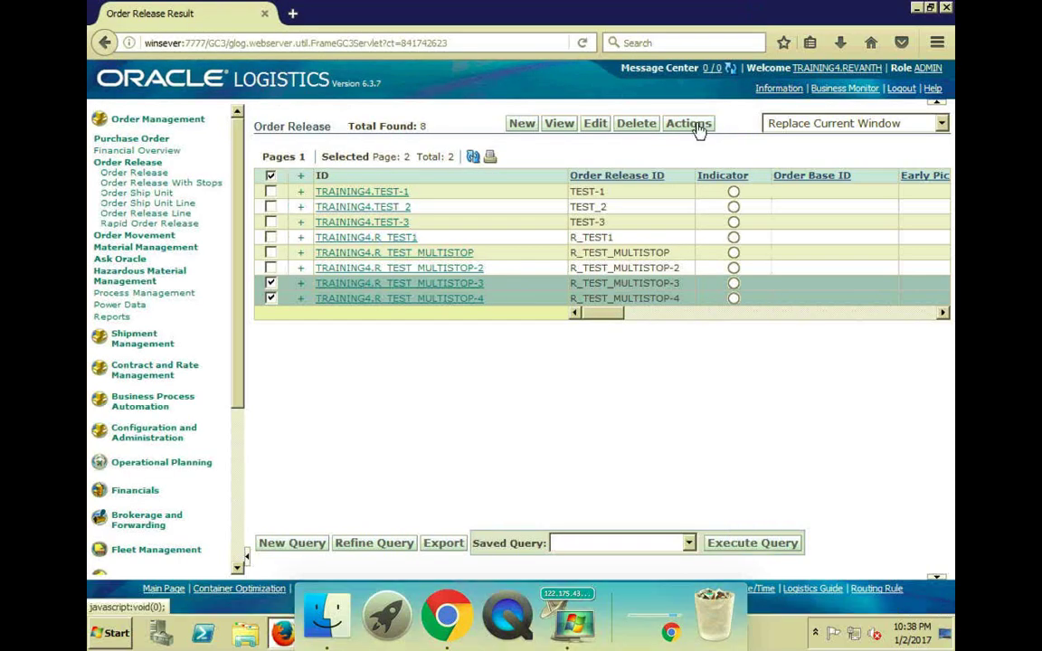
- Run Bulk Plan - Buy on the two selected order releases with the DEFAULT parameter set
click(696, 127)
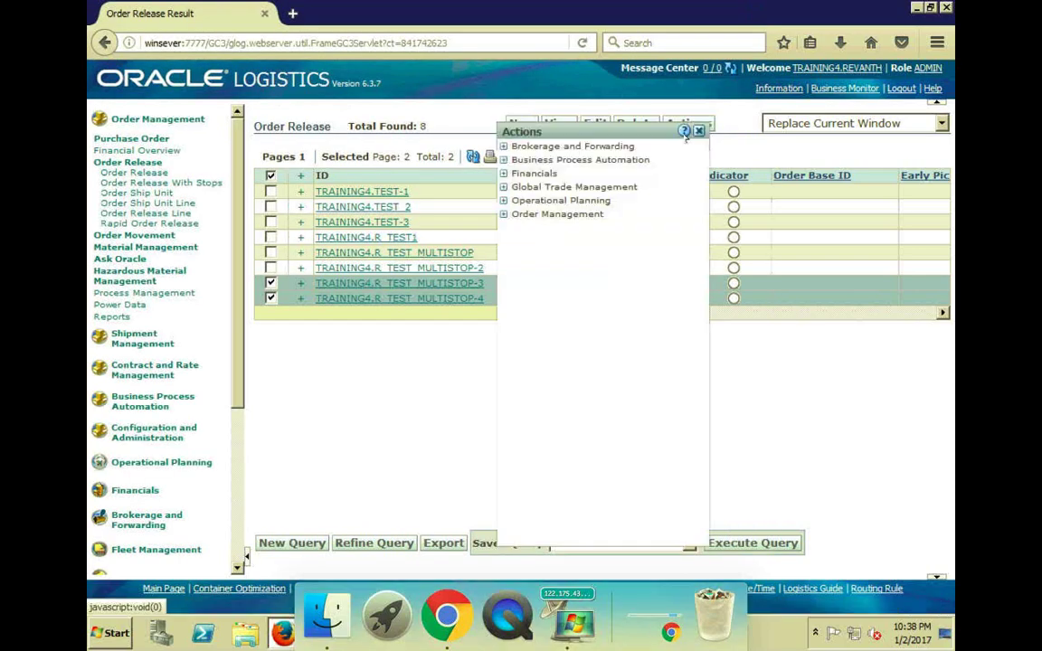
click(505, 200)
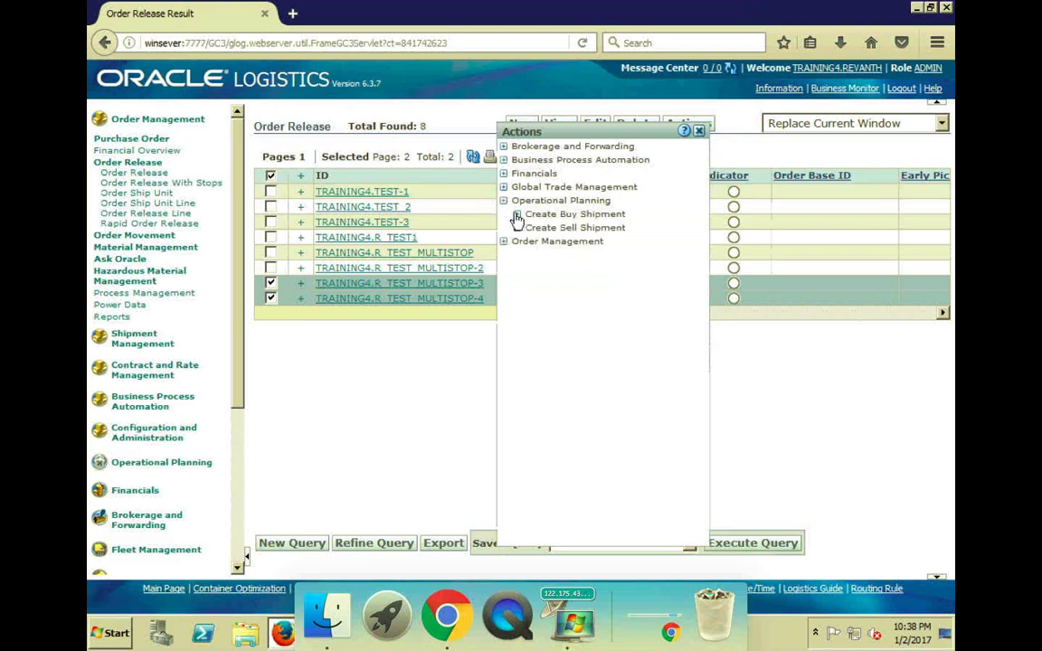
click(516, 215)
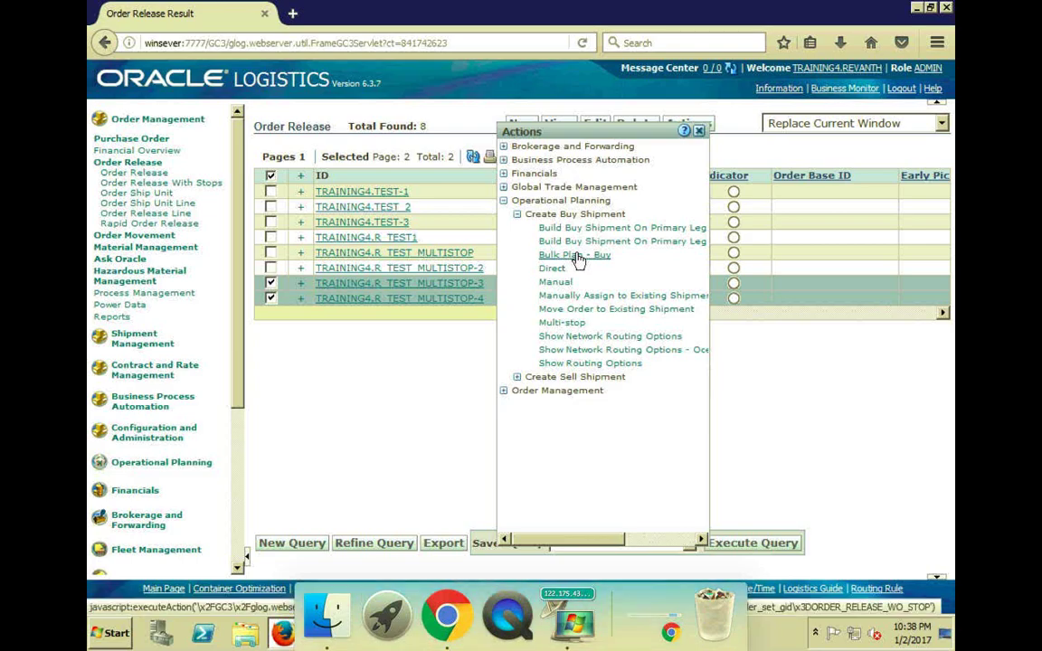
click(576, 255)
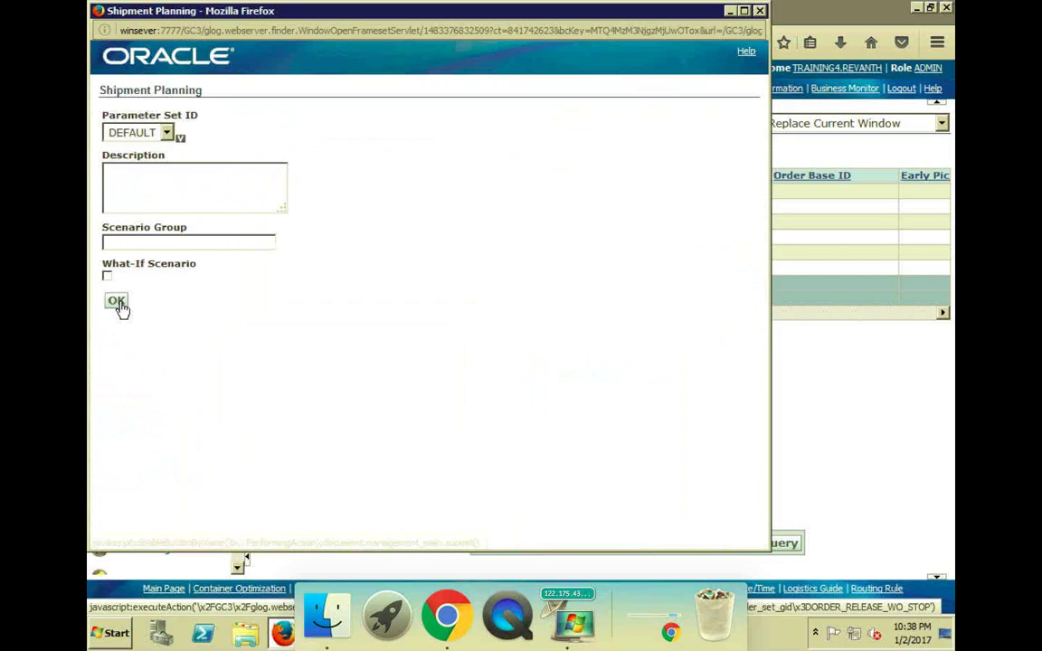
click(118, 304)
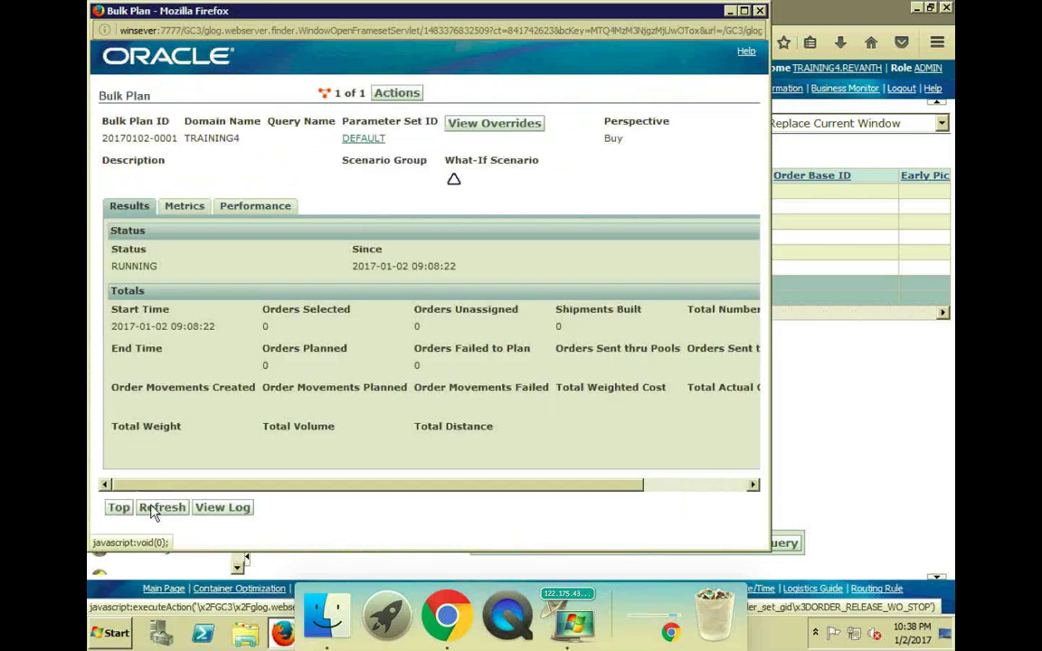
- Refresh the bulk plan, review its totals by mode and service provider, and close the bulk plan window
click(159, 508)
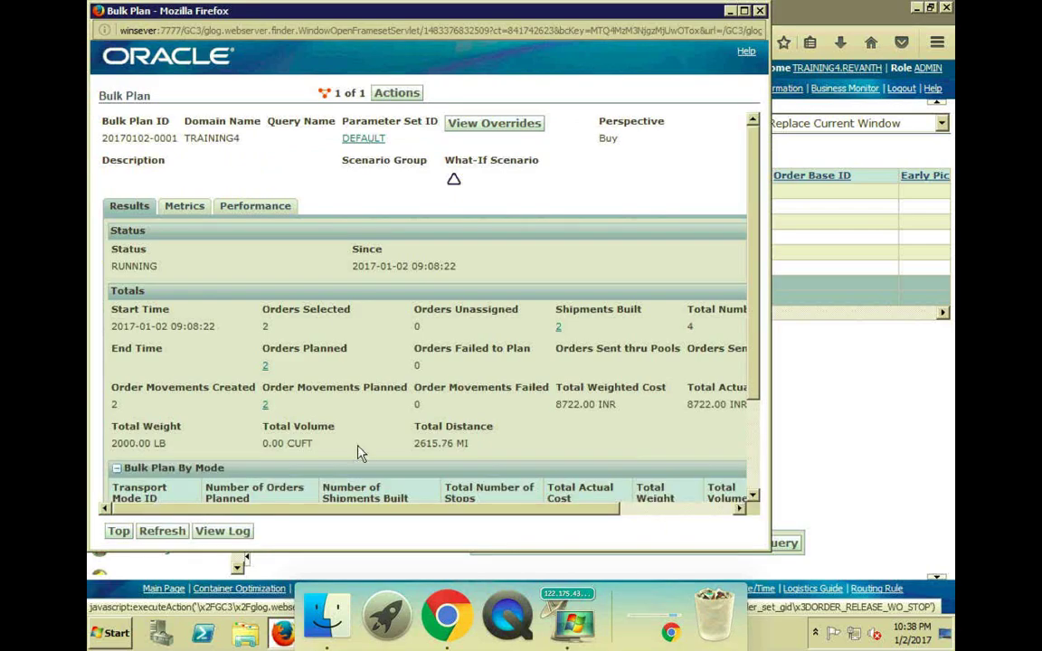
scroll(358, 447, down, 2)
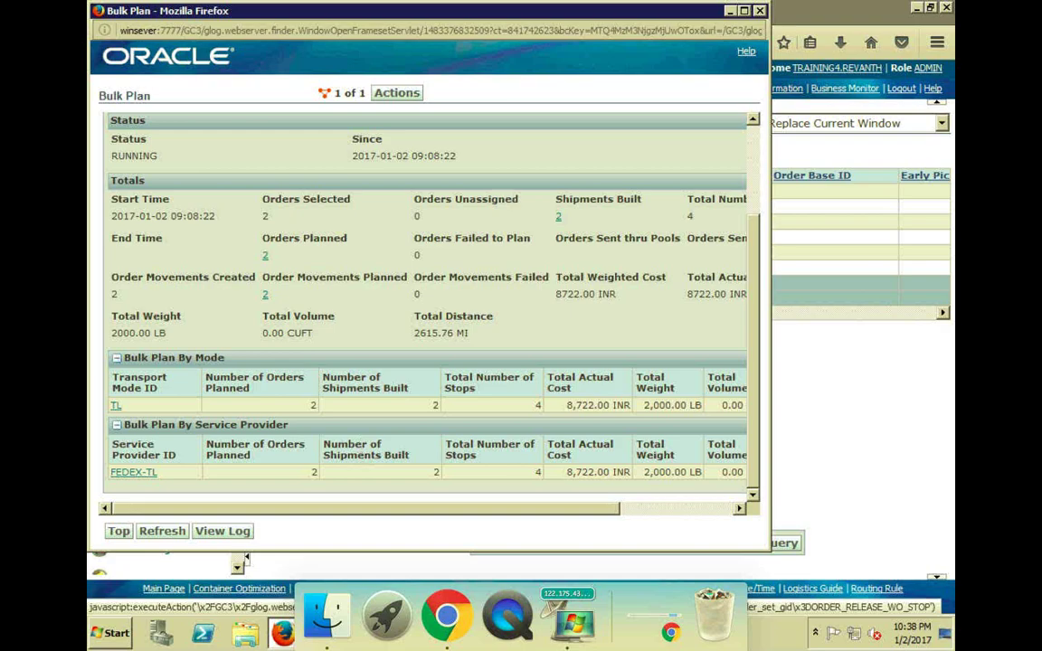
click(161, 534)
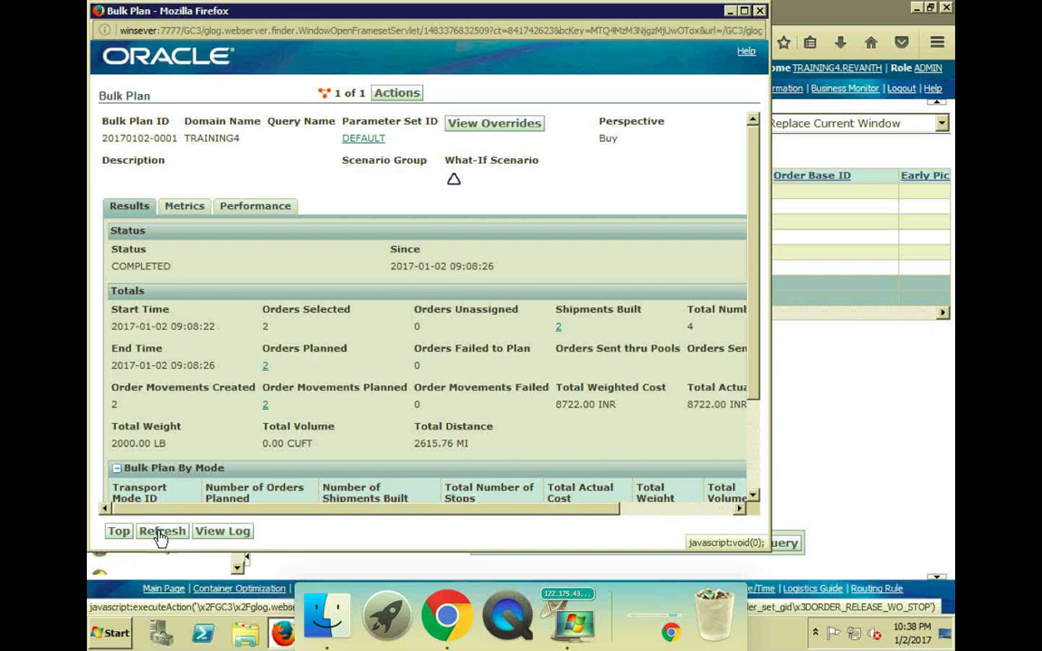
click(760, 12)
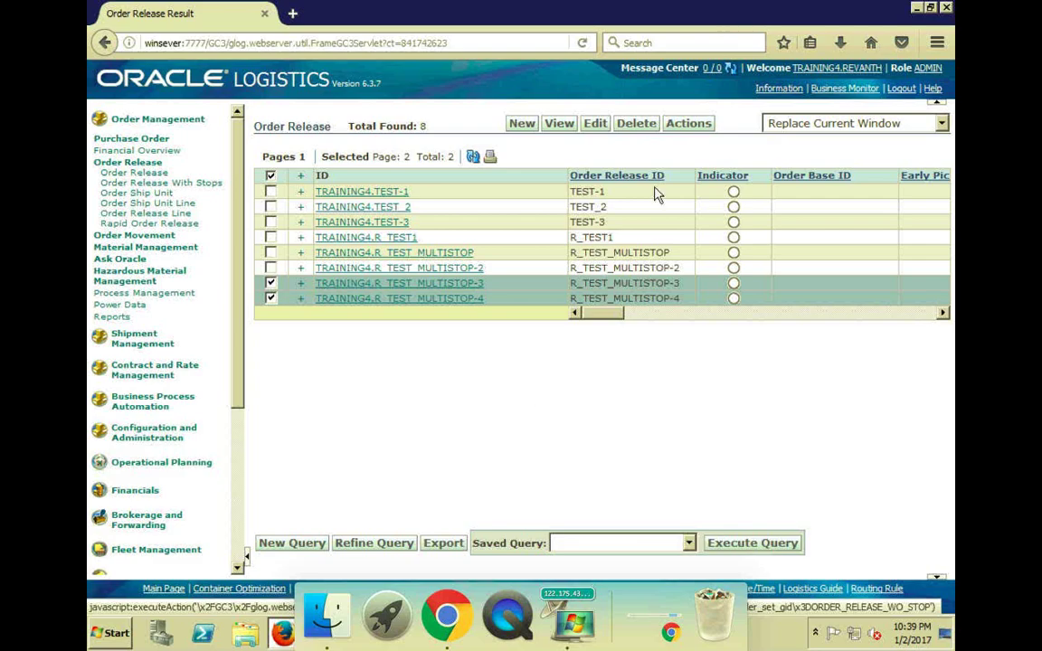
- Deselect R_TEST_MULTISTOP-4 and look through the buy shipment linked to order release R_TEST_MULTISTOP-3
click(271, 299)
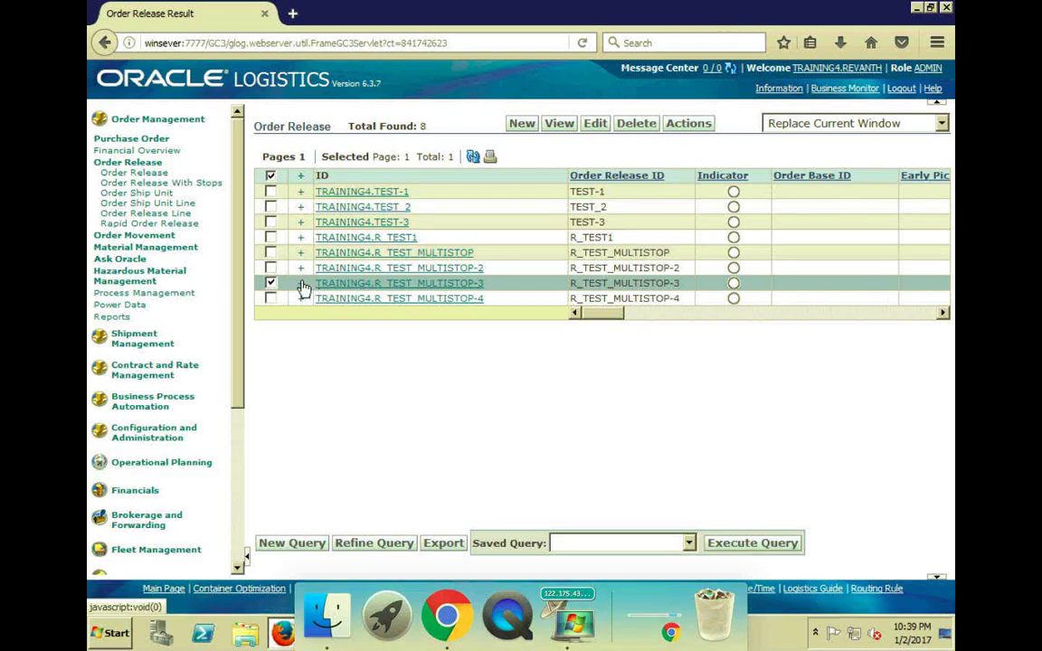
click(302, 284)
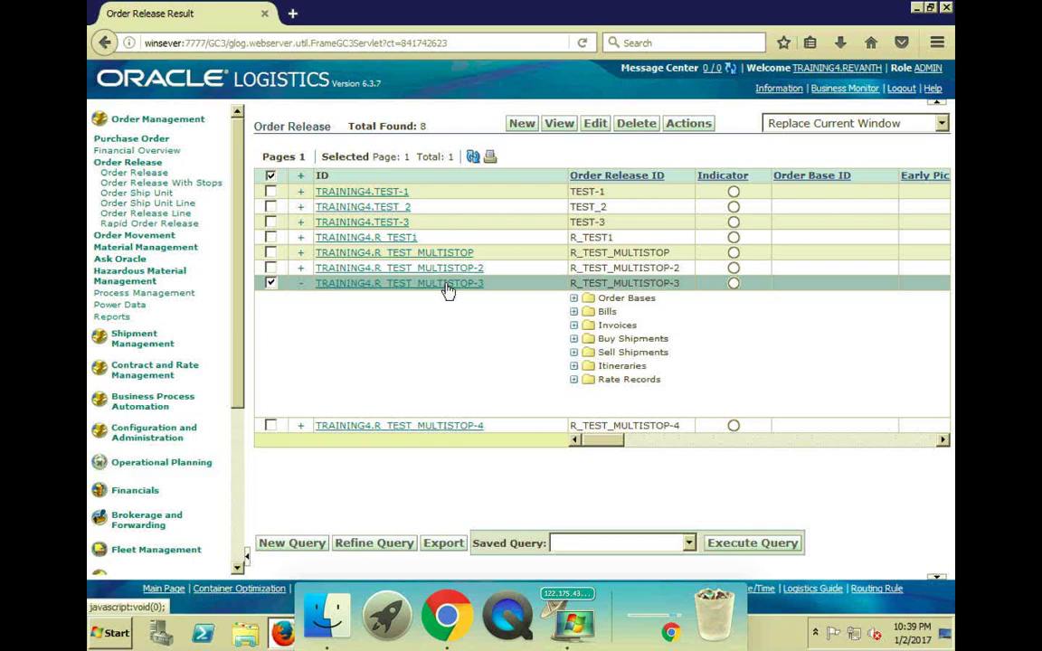
click(575, 339)
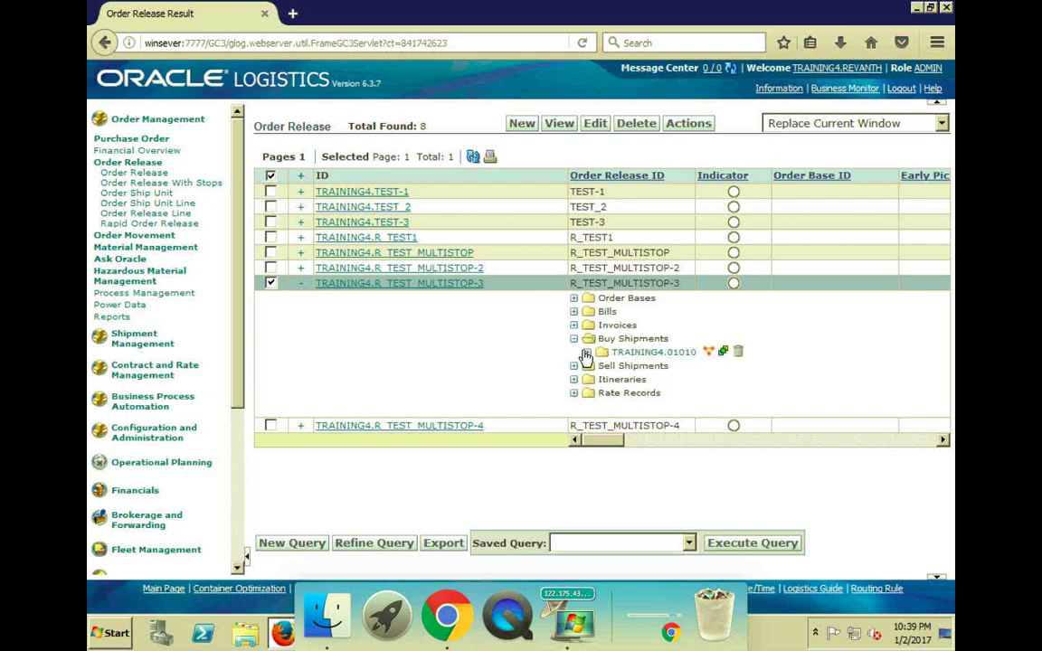
click(586, 353)
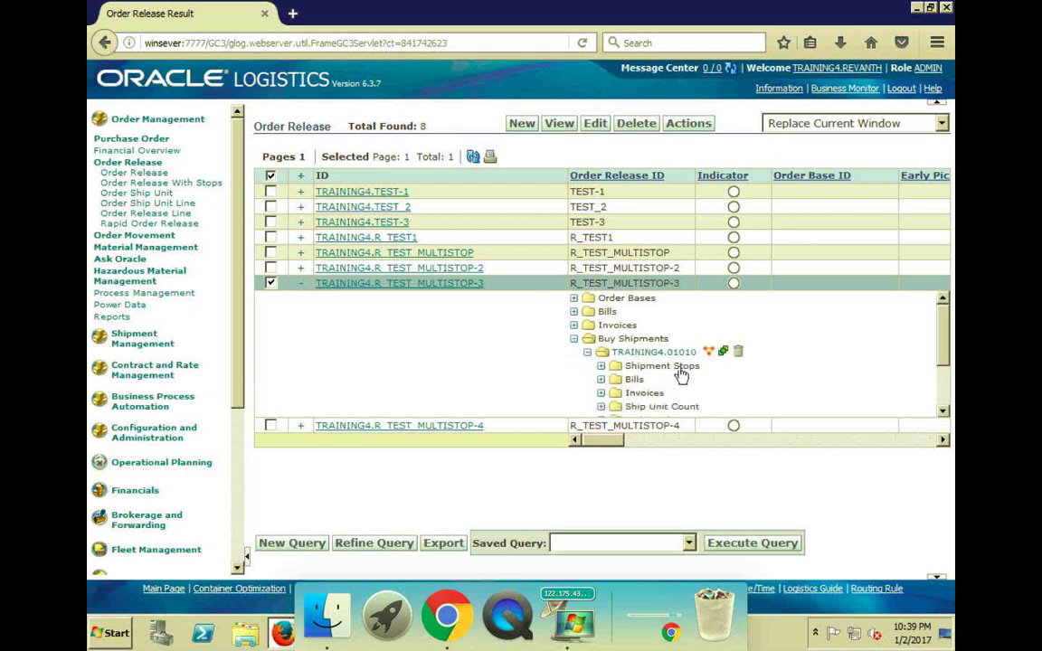
scroll(735, 374, down, 1)
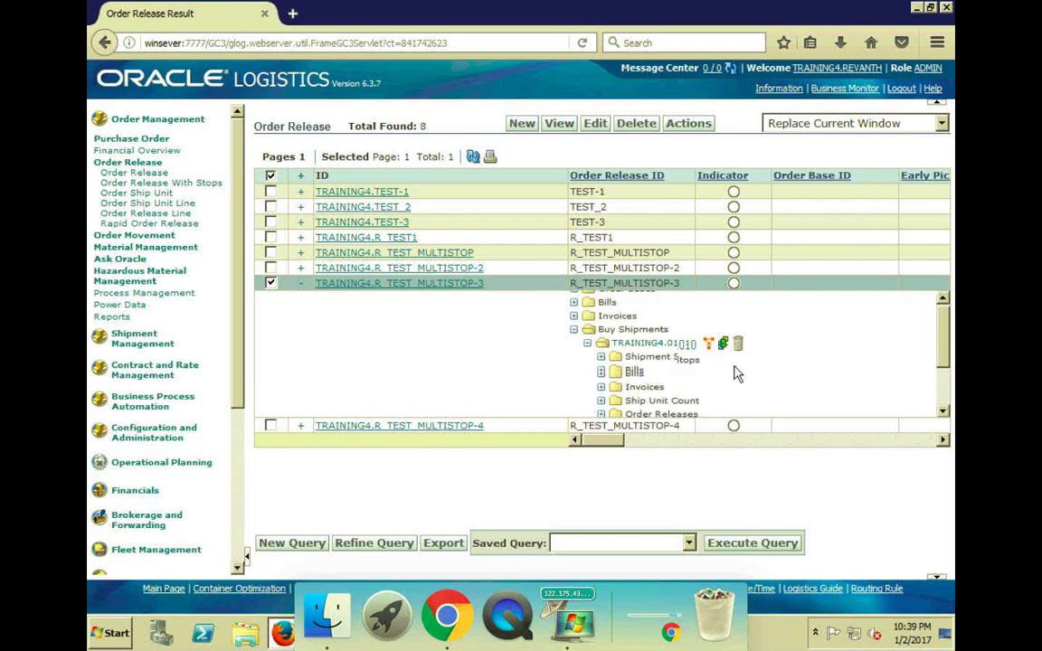
scroll(735, 374, down, 3)
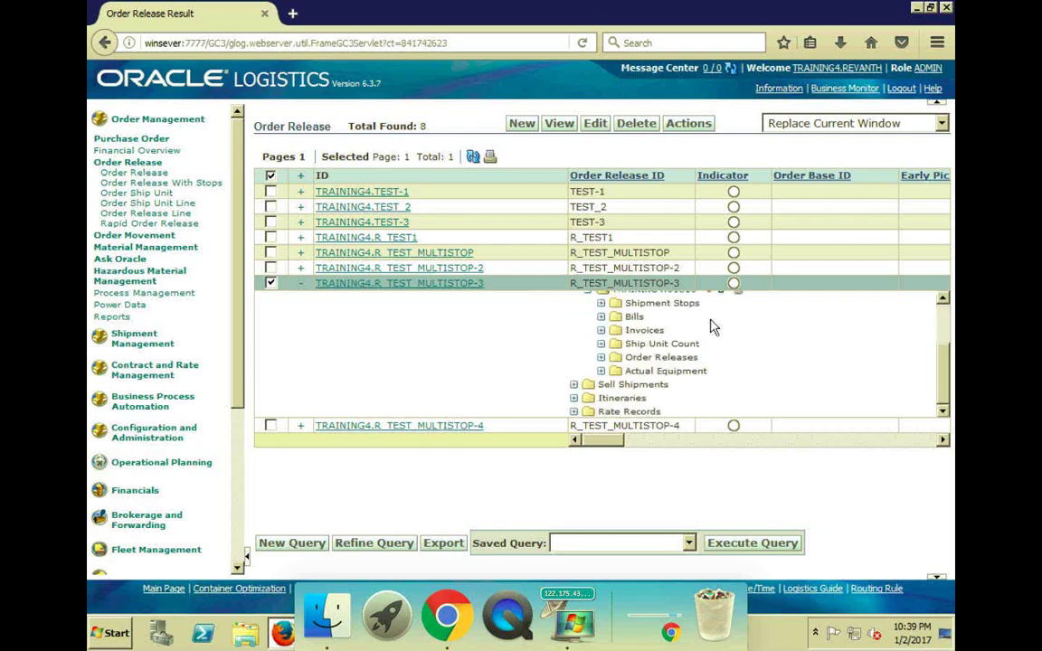
scroll(710, 326, up, 3)
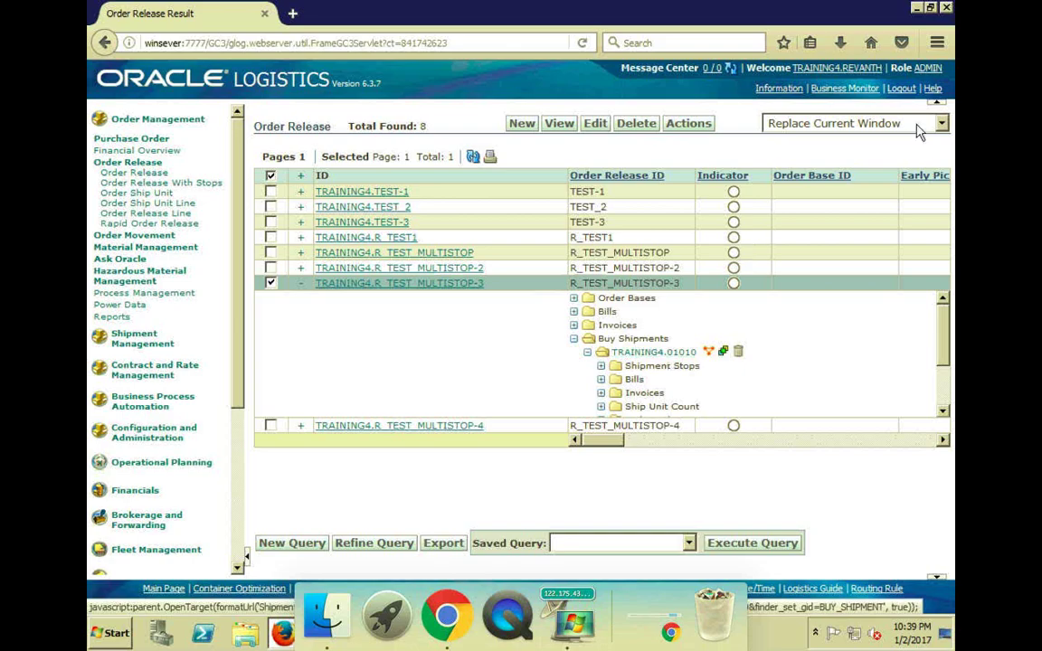
- Set records to always open in a new window, open R_TEST_MULTISTOP-3's buy shipment maximized and view its stops
click(852, 124)
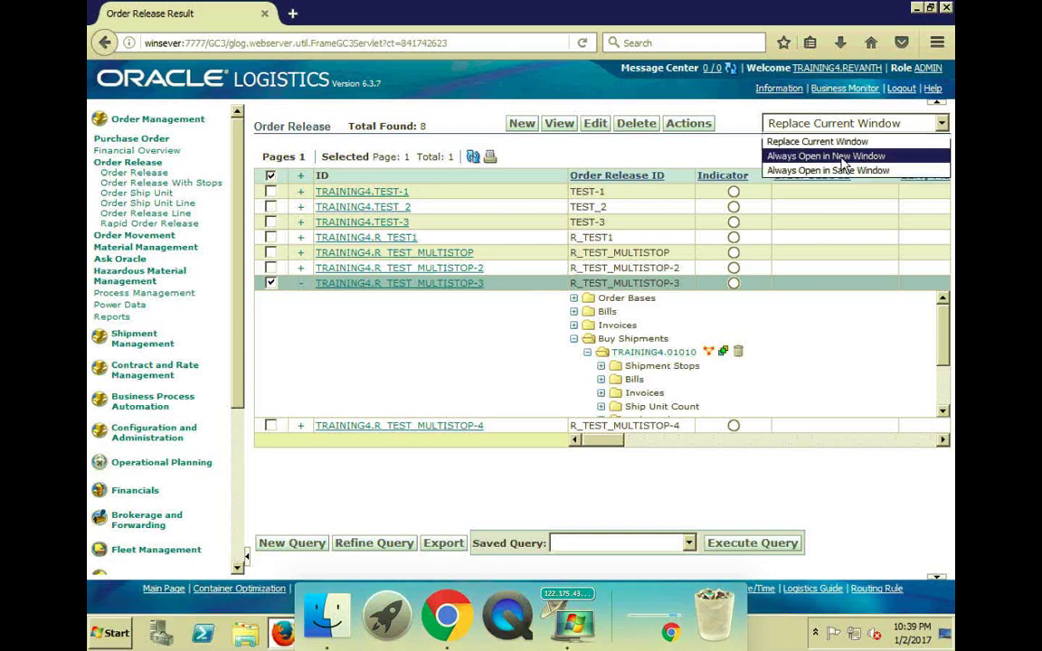
click(843, 157)
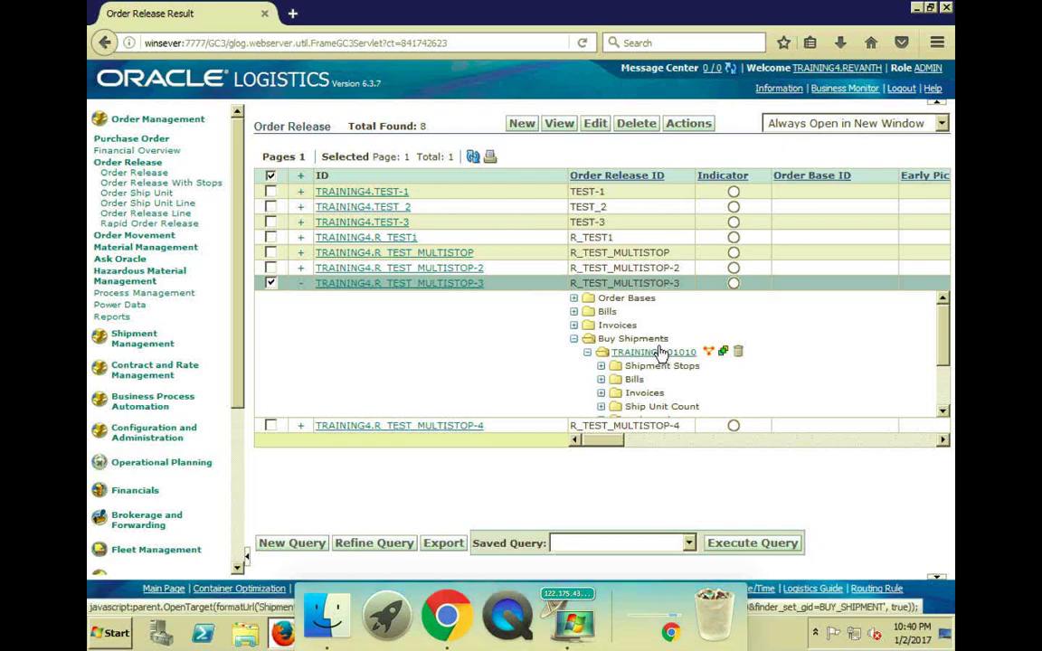
click(662, 353)
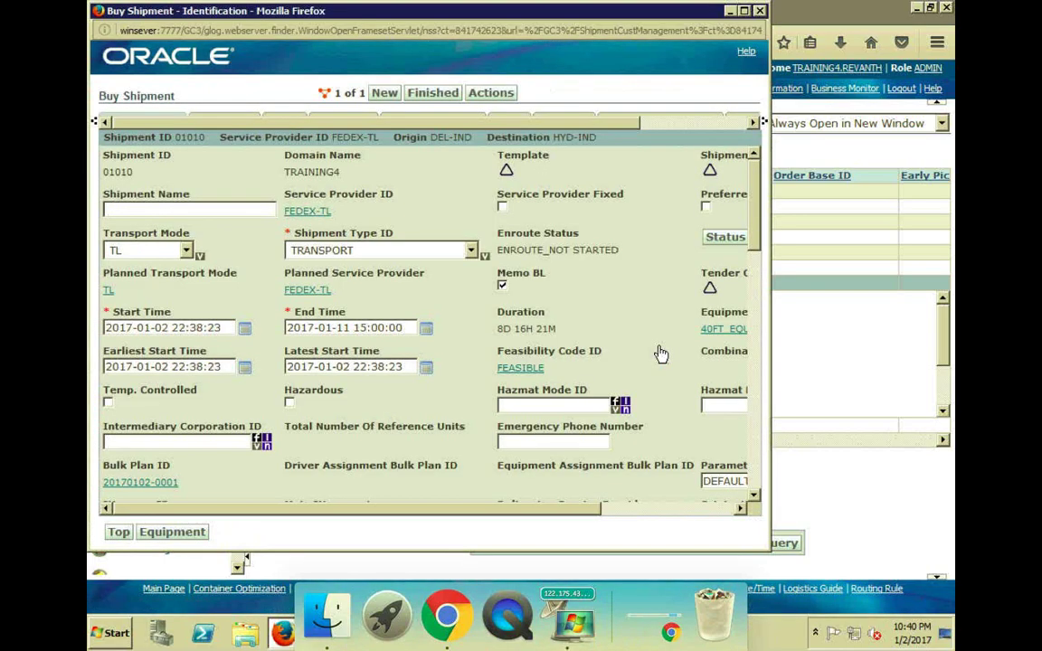
click(744, 11)
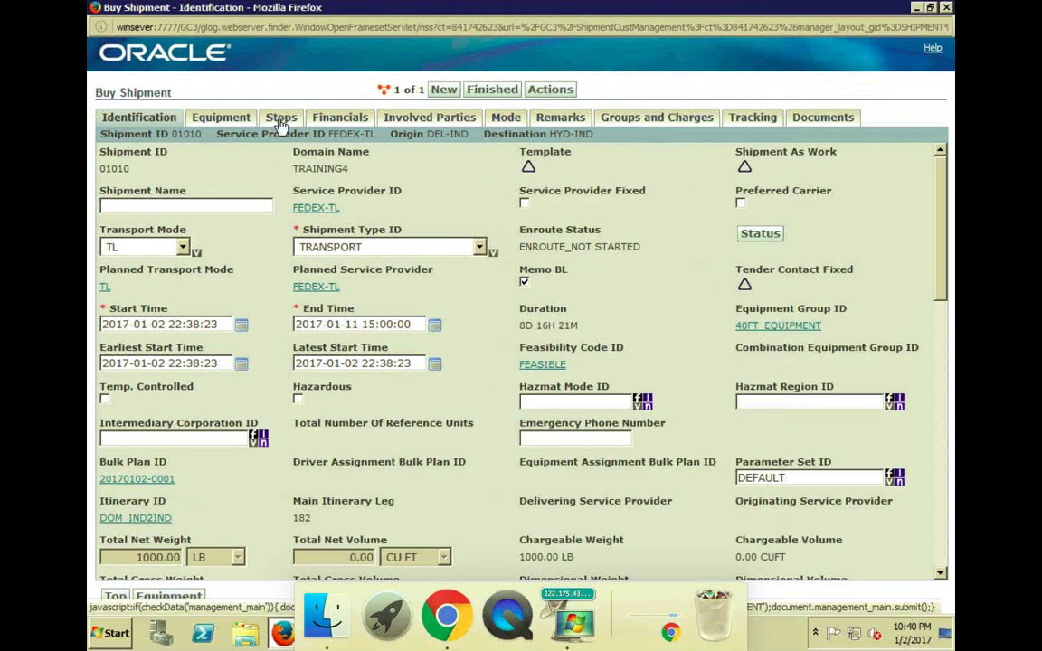
click(281, 119)
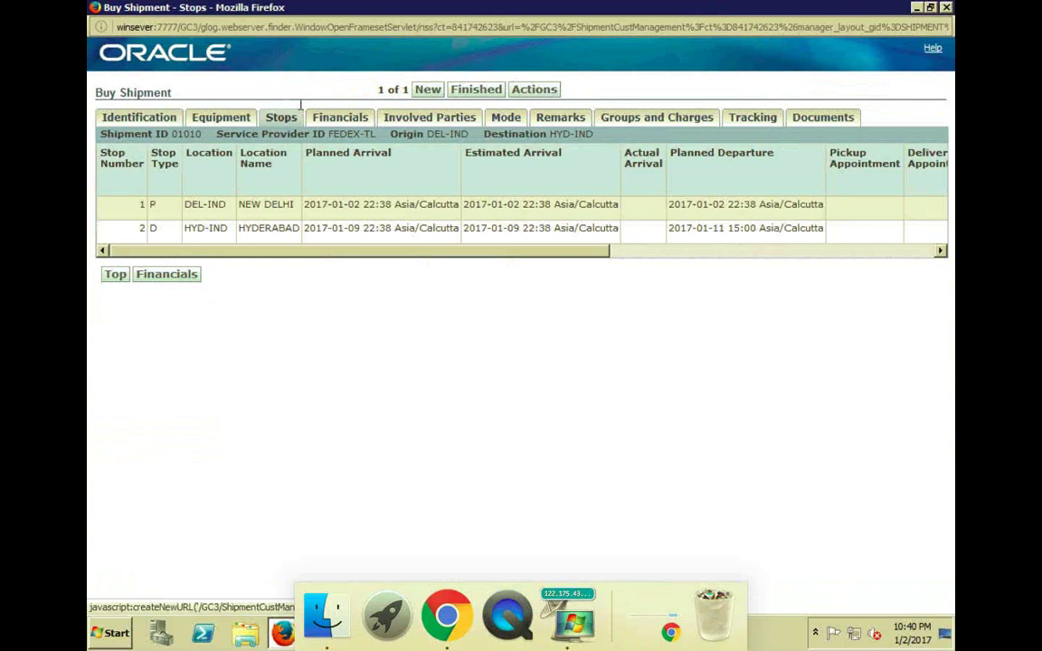
- Open the Map Shipments view for R_TEST_MULTISTOP-3's buy shipment, check its route on the map, and close the map window
click(559, 91)
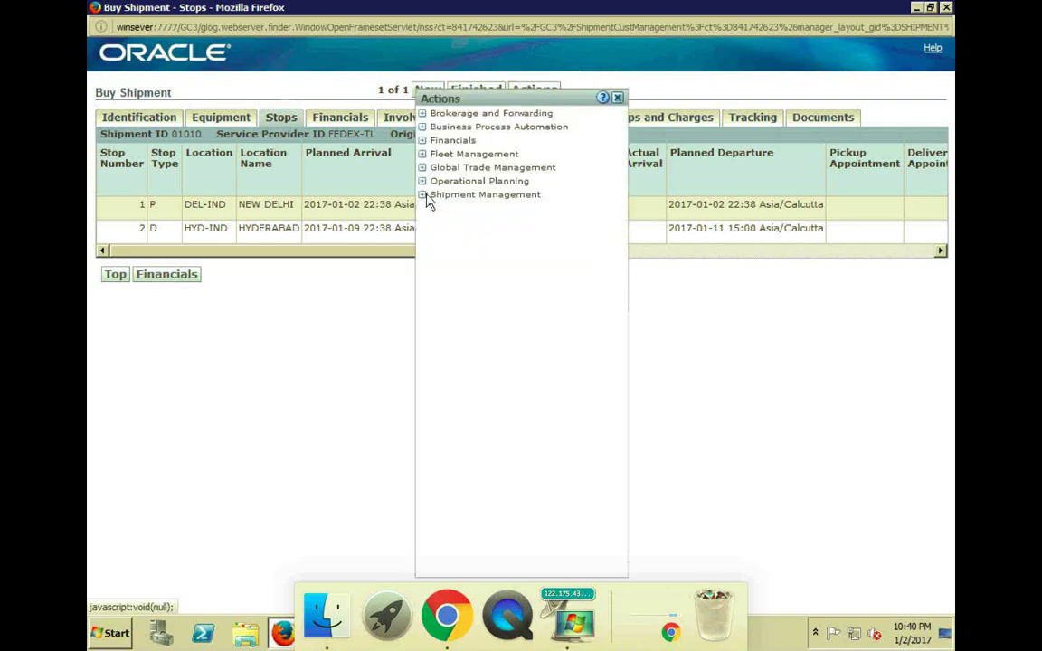
click(422, 196)
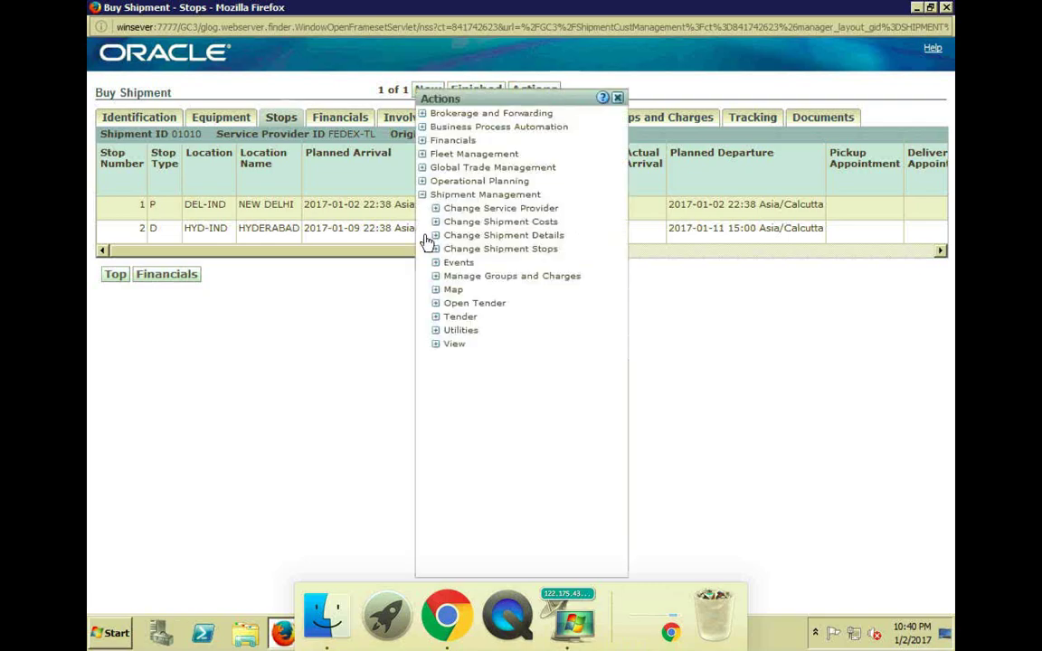
click(436, 331)
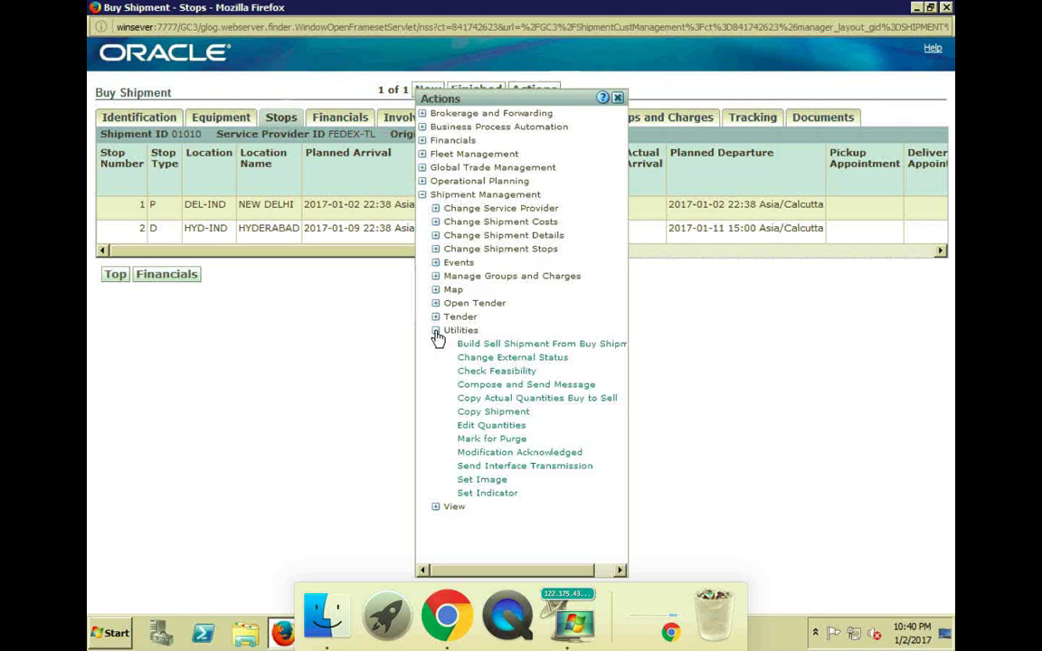
click(436, 331)
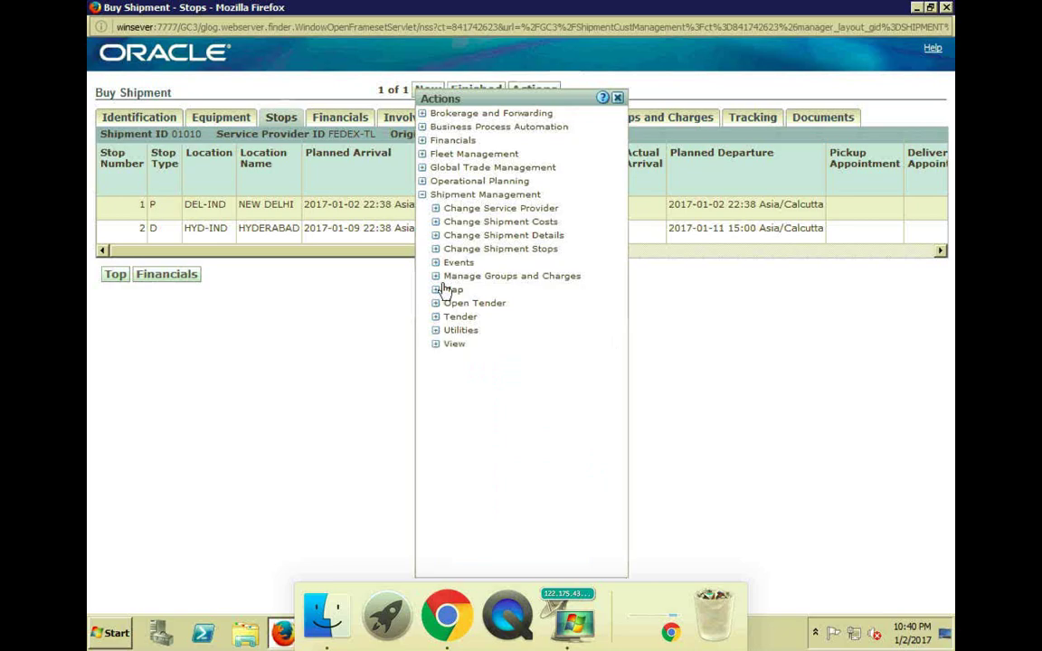
click(436, 290)
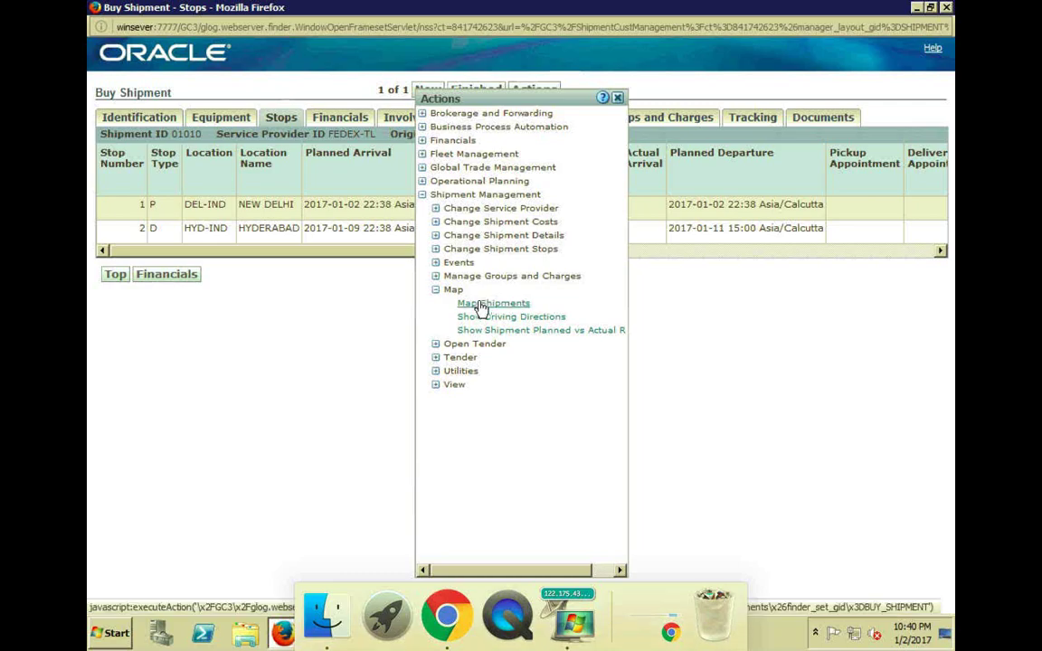
click(480, 306)
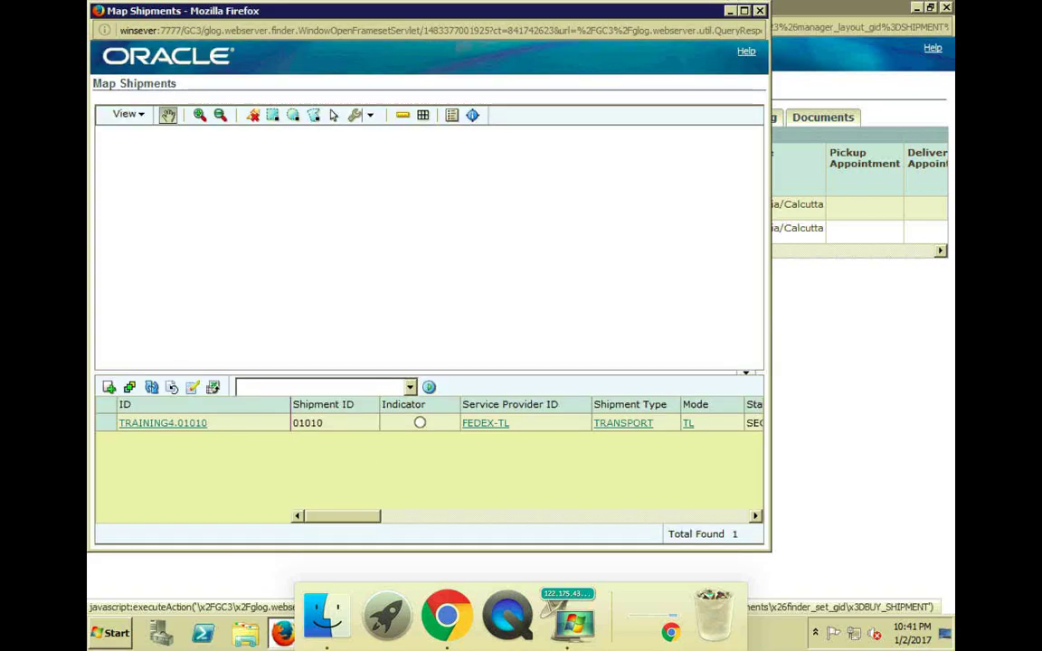
click(762, 11)
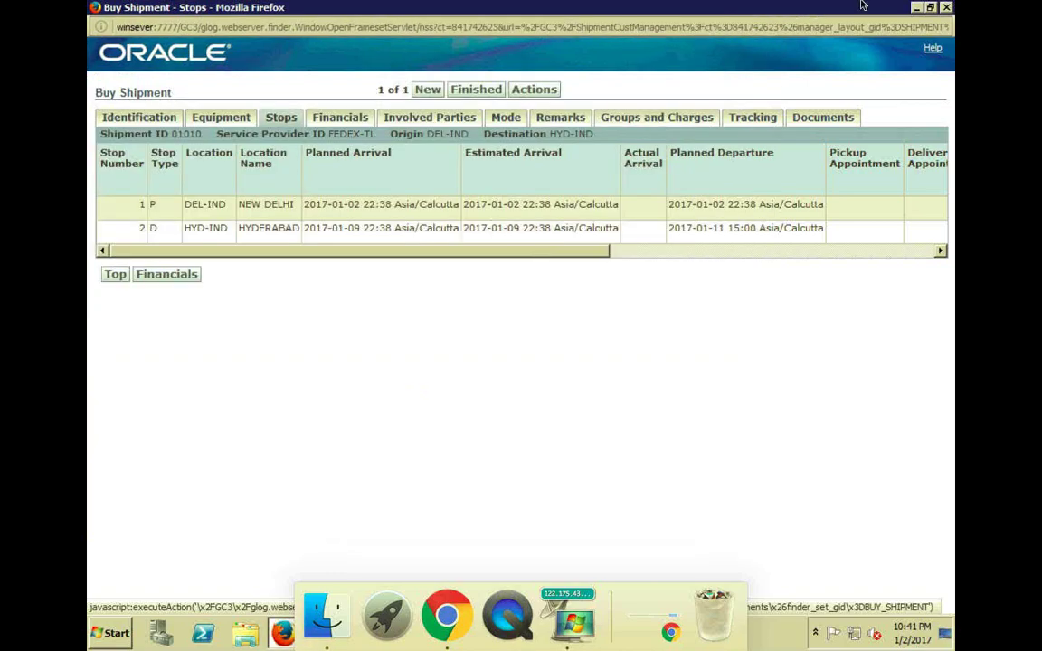
- Close the buy shipment window and collapse the Buy Shipments folder under order release R_TEST_MULTISTOP-3
click(947, 9)
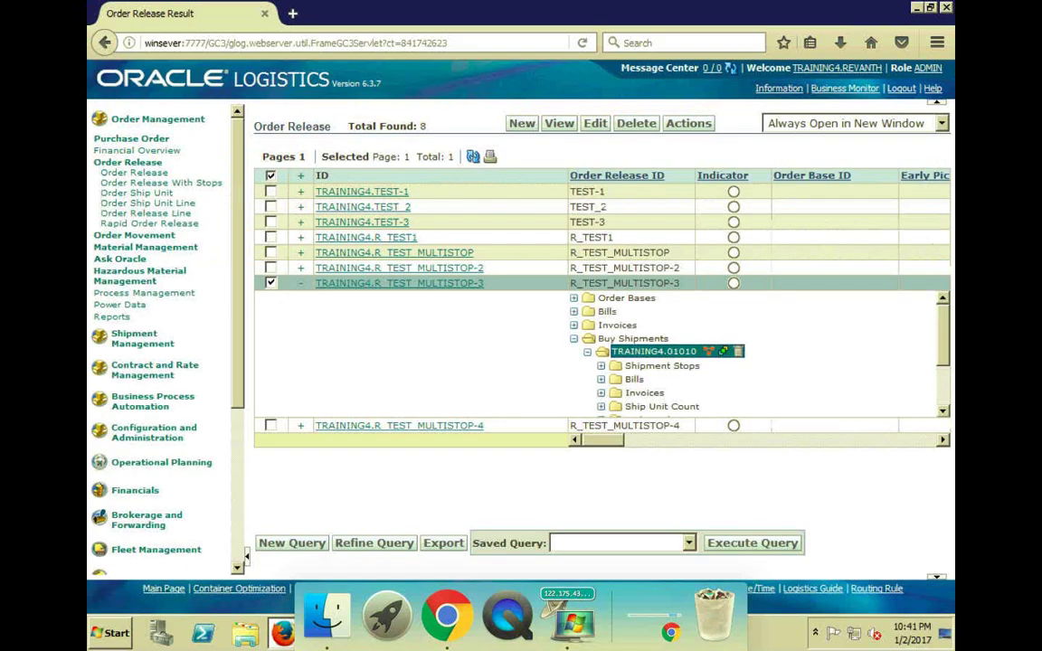
click(573, 339)
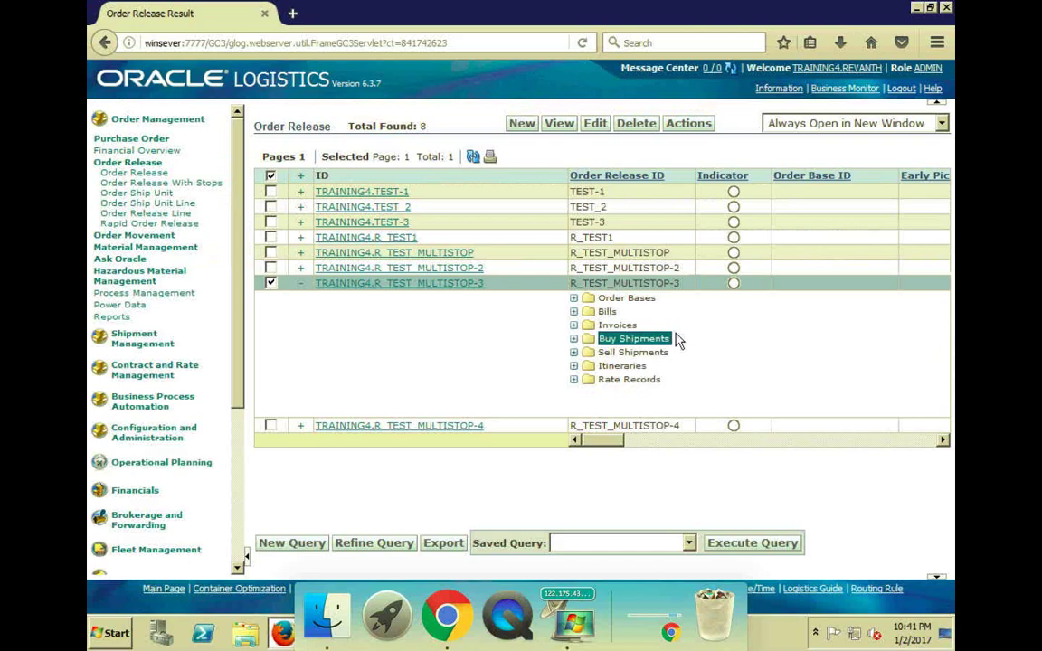
click(642, 326)
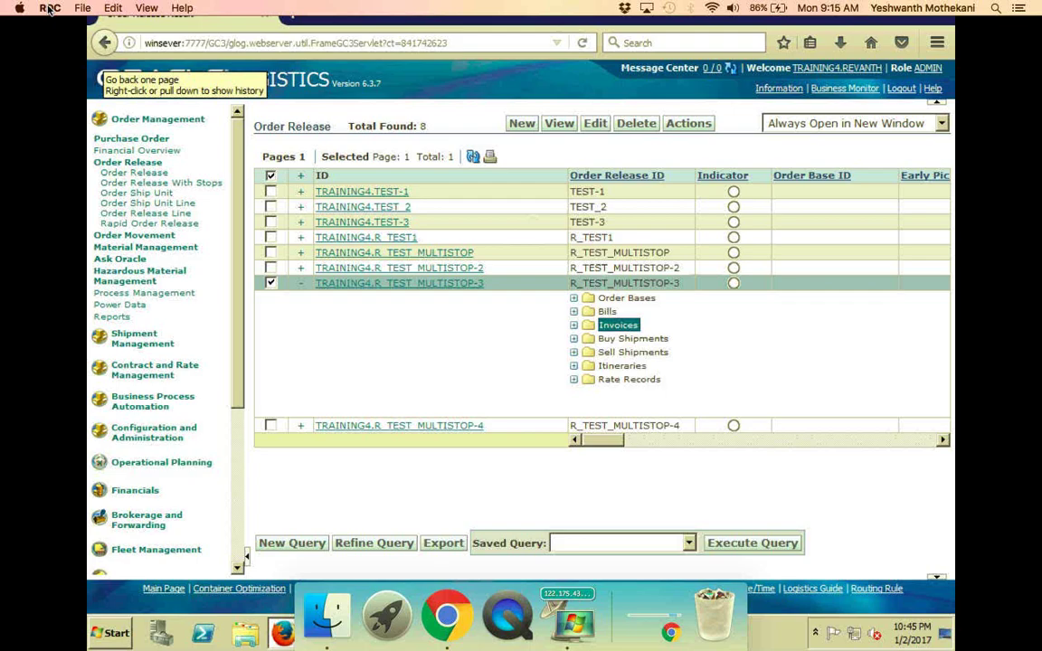
click(48, 8)
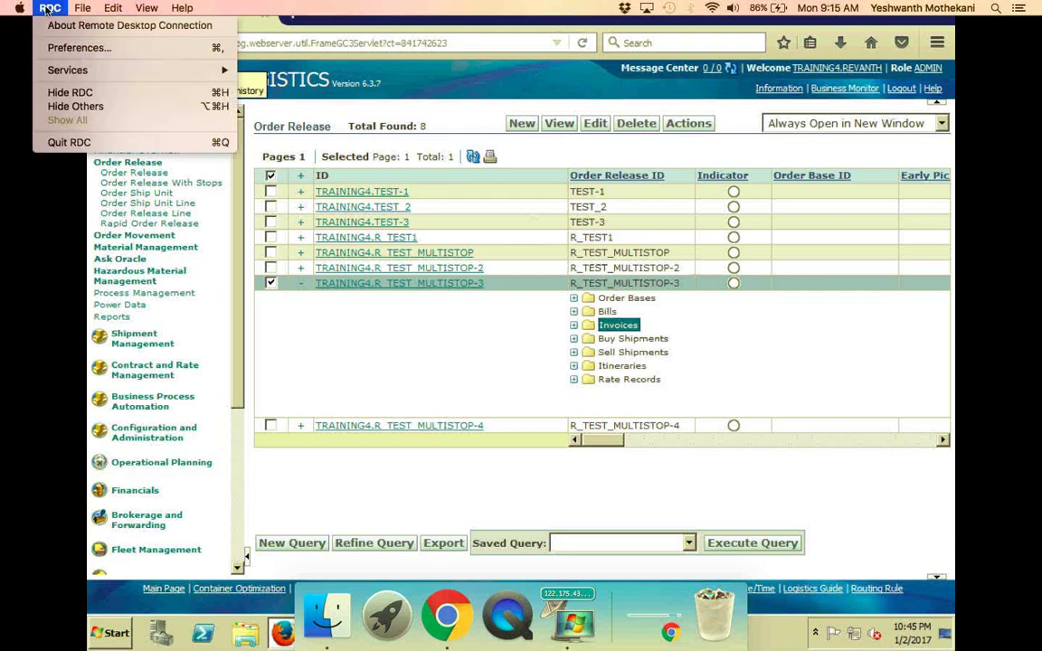